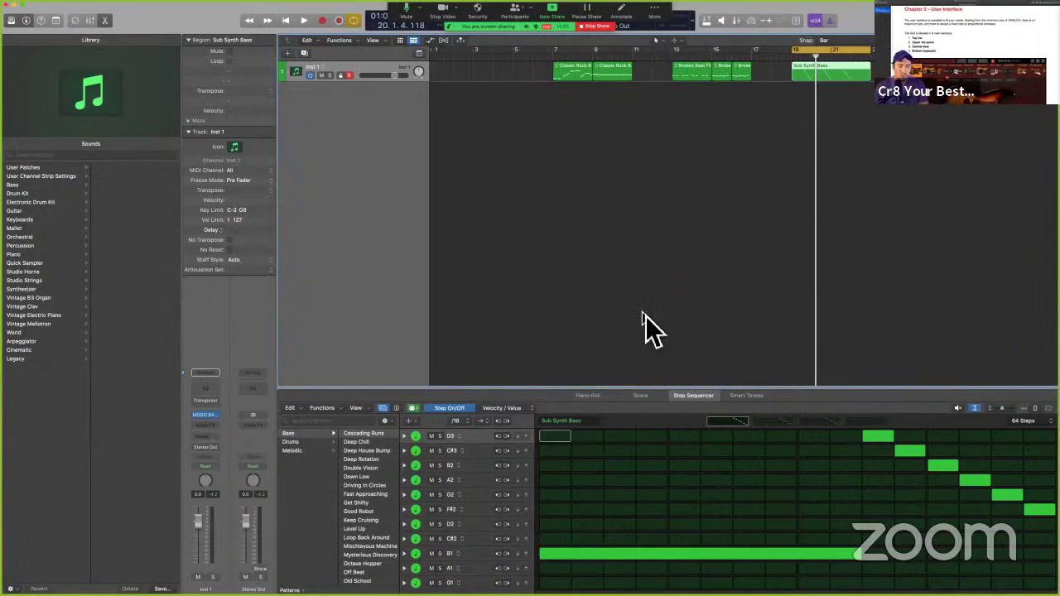
Step: Bring up the MODO BASS interface, and review the Classic Rock Bass 04 and Sub Synth Bass regions in the editor
{"action": "key", "text": "v"}
{"action": "left_click_drag", "start_coordinate": [584, 170], "coordinate": [613, 157]}
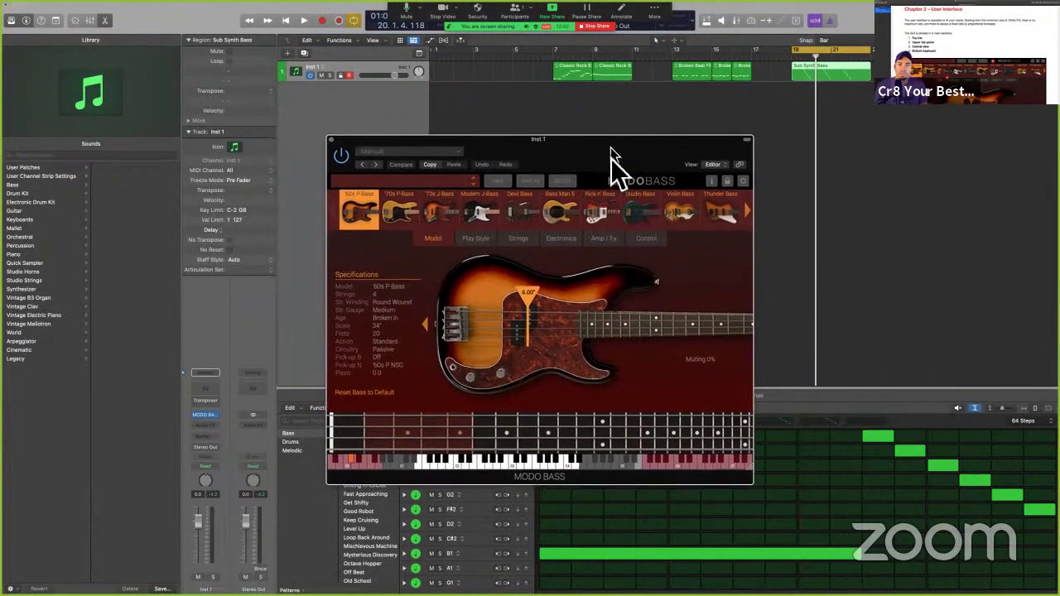
{"action": "left_click", "coordinate": [580, 74]}
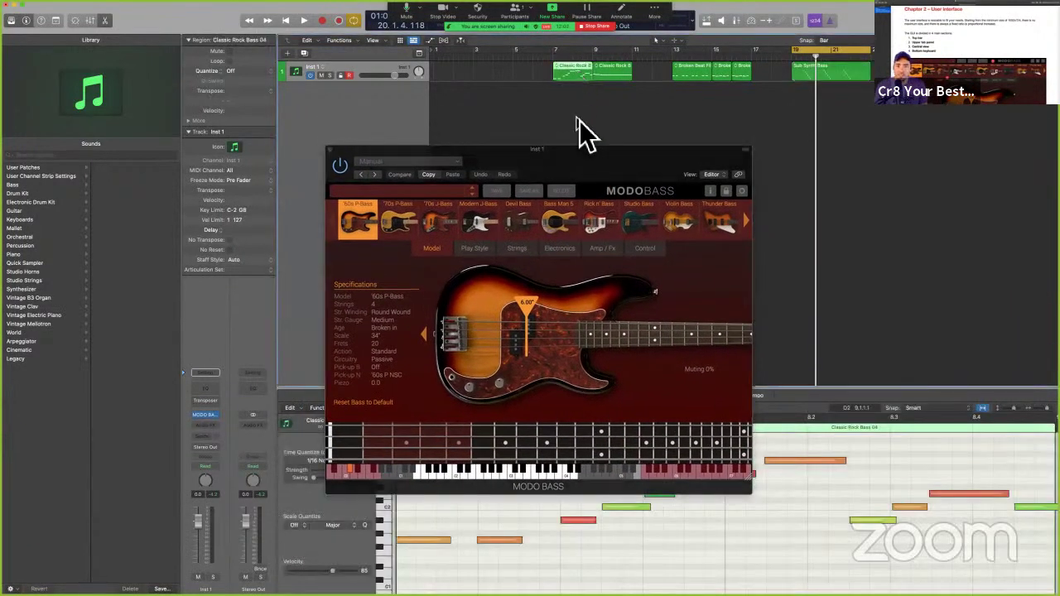
{"action": "key", "text": "o"}
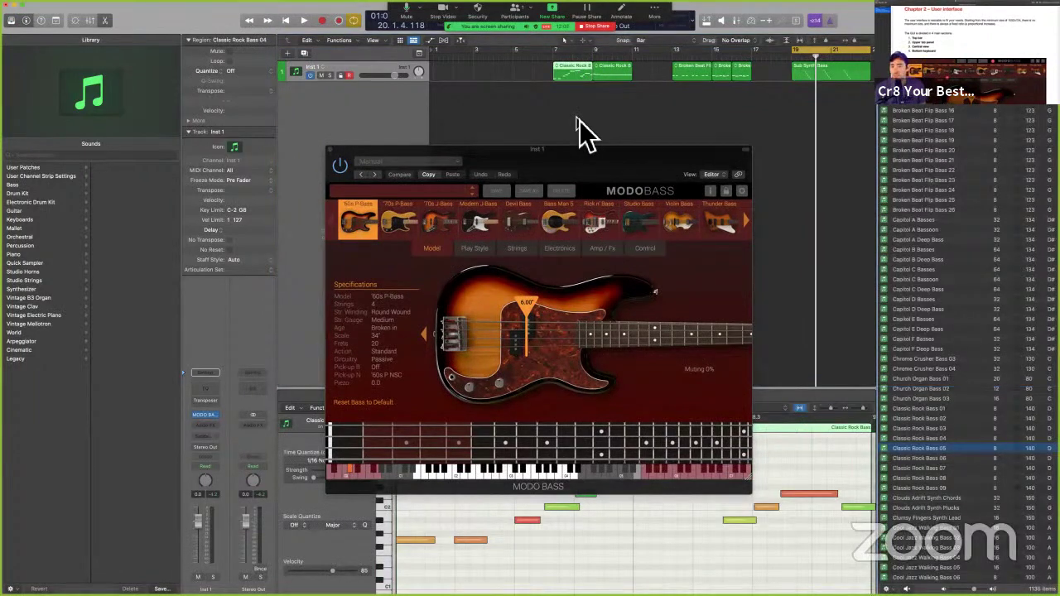
{"action": "key", "text": "o"}
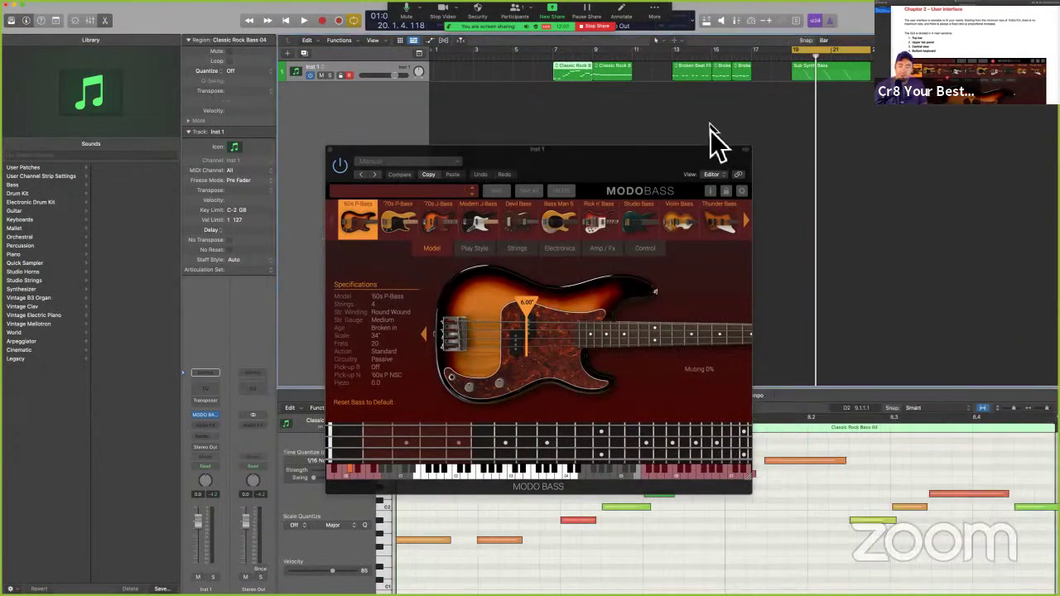
{"action": "key", "text": "v"}
{"action": "left_click", "coordinate": [820, 74]}
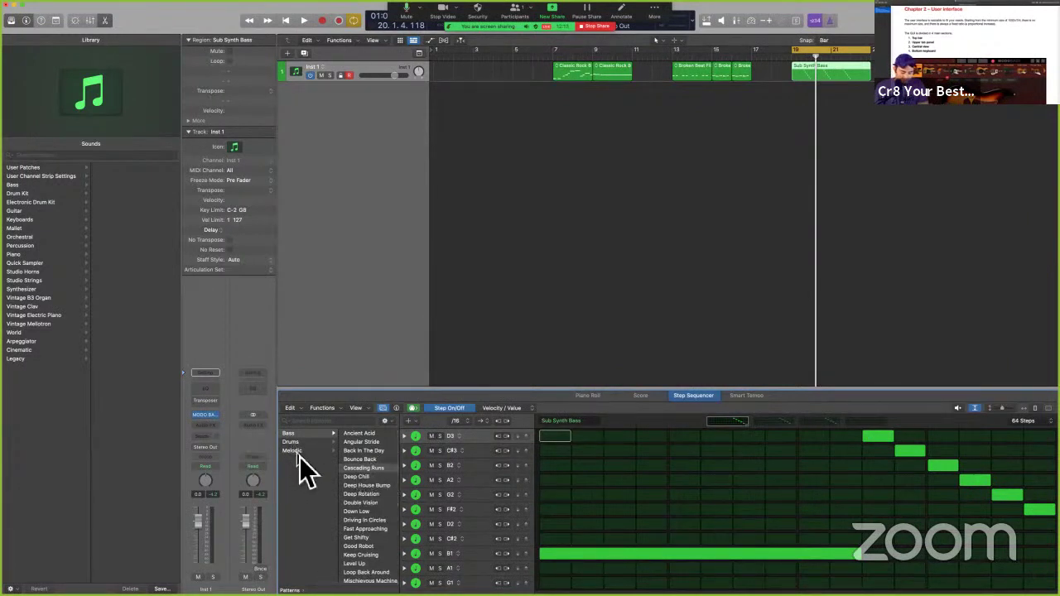
Step: Show the MODO BASS window again, deselect all regions, and hide the Library and Inspector
{"action": "key", "text": "v"}
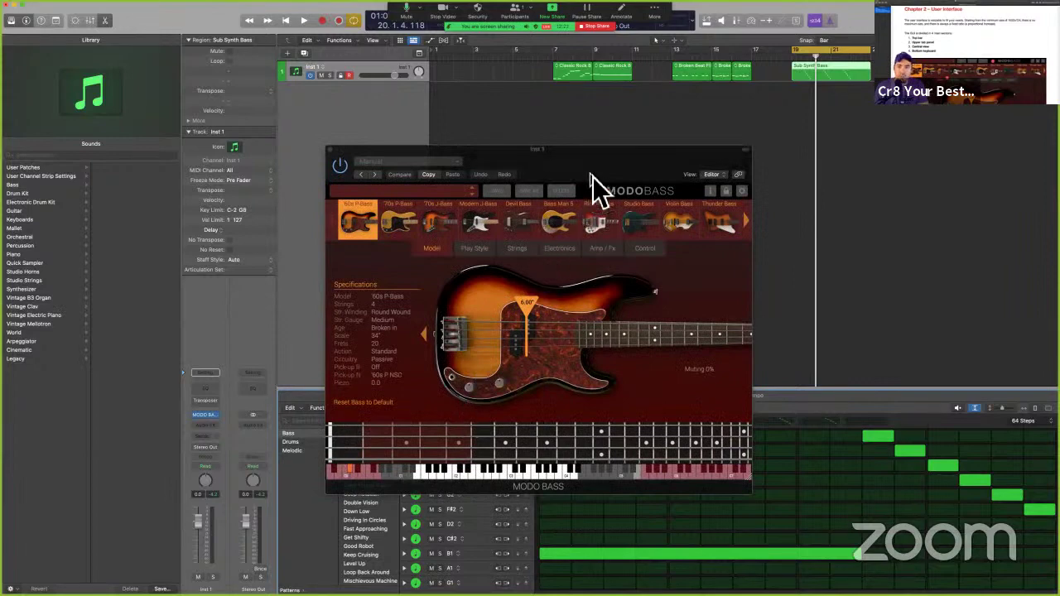
{"action": "left_click_drag", "start_coordinate": [592, 176], "coordinate": [487, 89]}
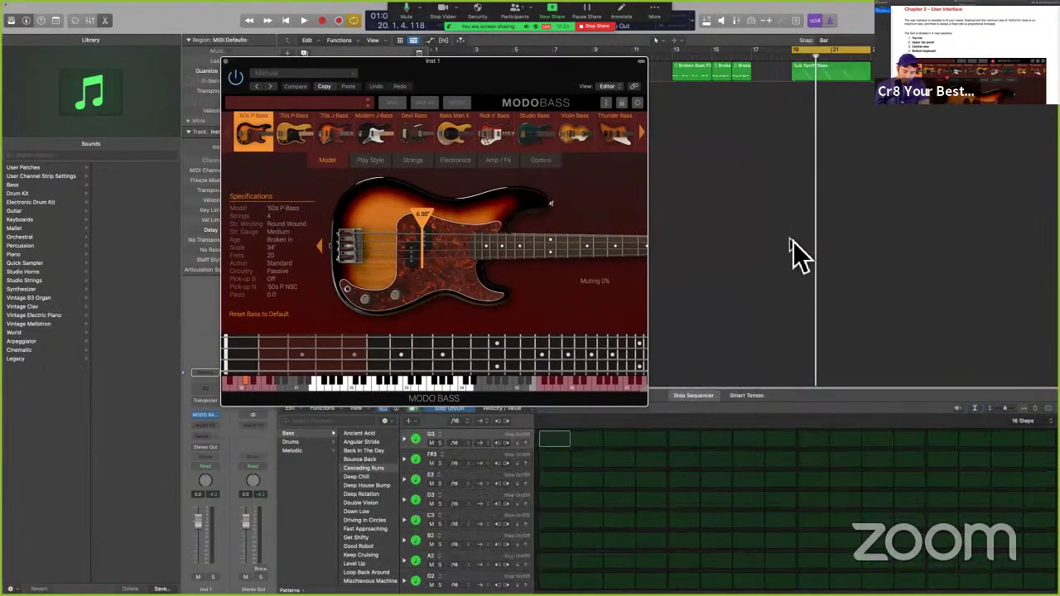
{"action": "left_click", "coordinate": [793, 255]}
{"action": "key", "text": "y"}
{"action": "key", "text": "i"}
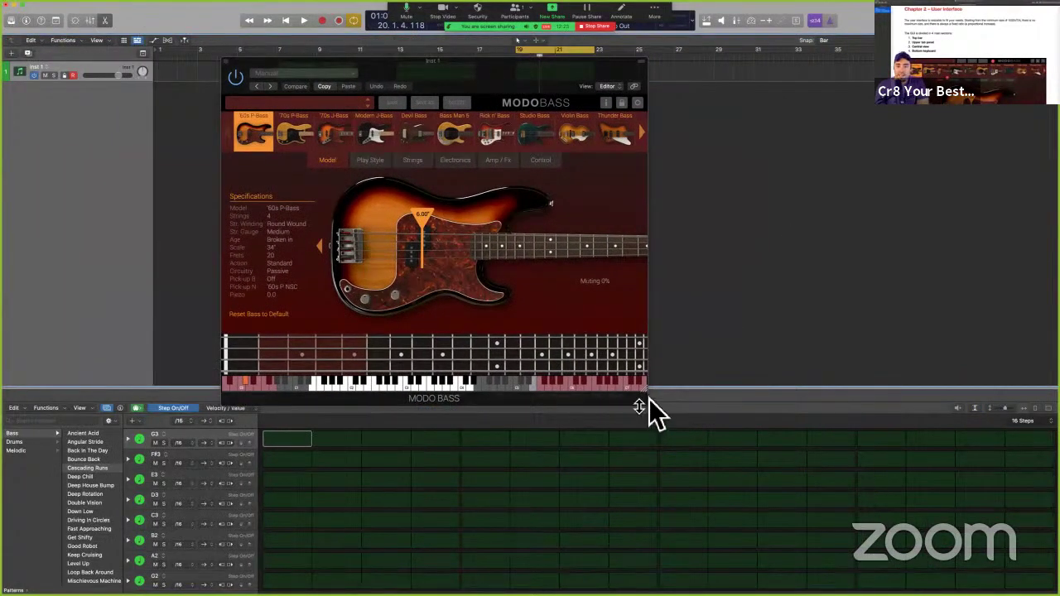
Step: Enlarge the MODO BASS window and move it to the middle of the workspace
{"action": "left_click_drag", "start_coordinate": [639, 406], "coordinate": [721, 456]}
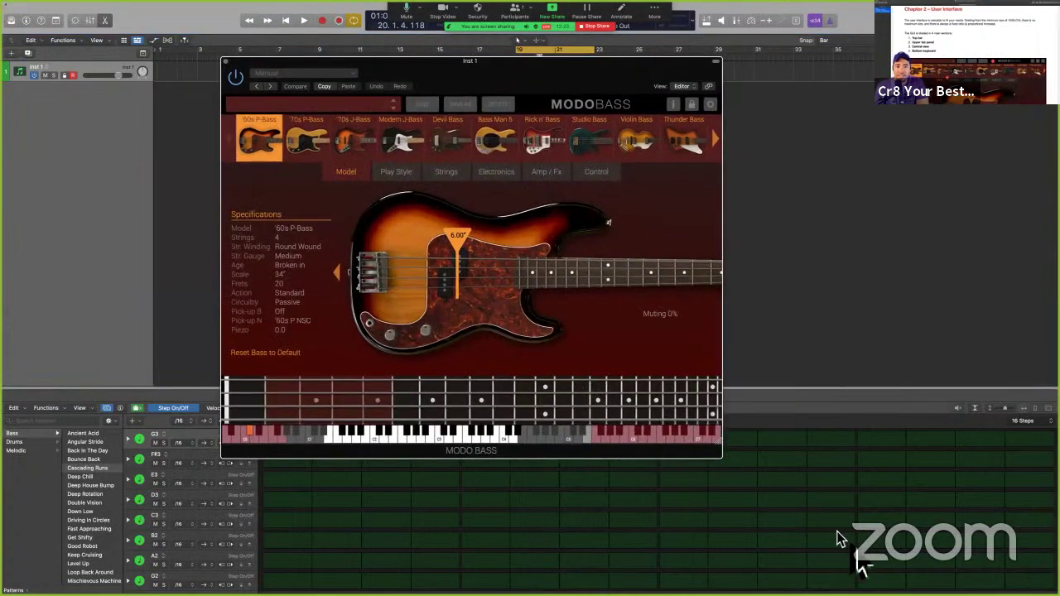
{"action": "left_click_drag", "start_coordinate": [540, 73], "coordinate": [601, 104]}
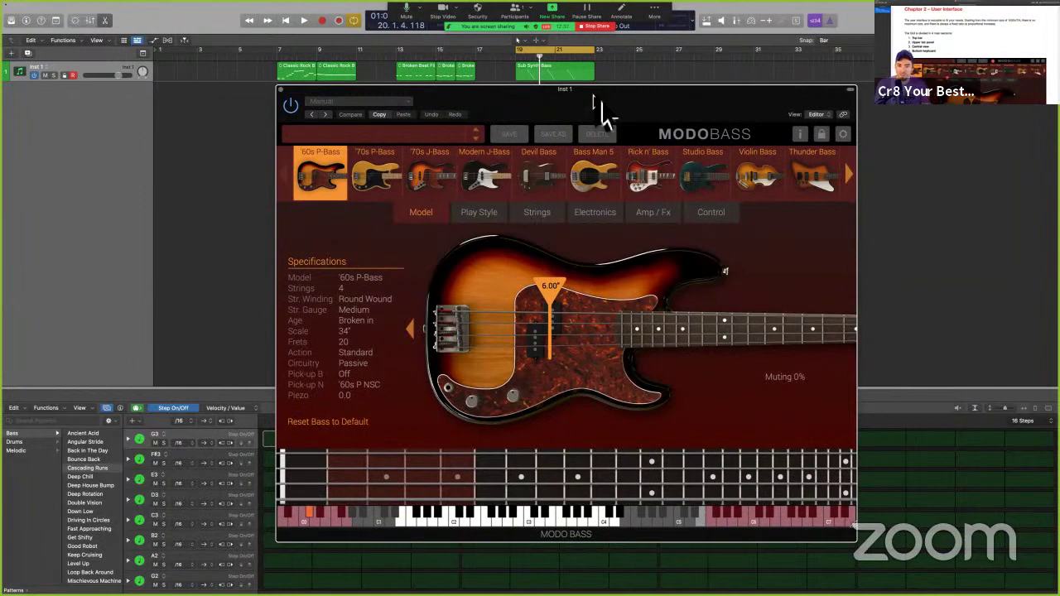
{"action": "left_click_drag", "start_coordinate": [602, 108], "coordinate": [602, 107]}
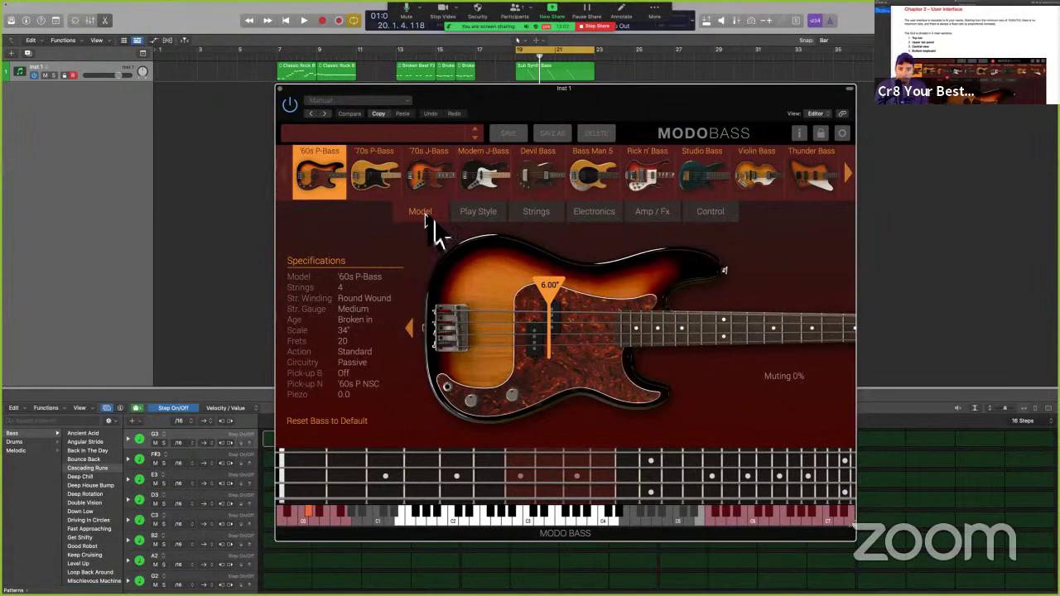
Step: Look through MODO BASS's Play Style, Strings, Electronics, Amp / Fx and Control pages and return to the Model page
{"action": "left_click", "coordinate": [479, 217]}
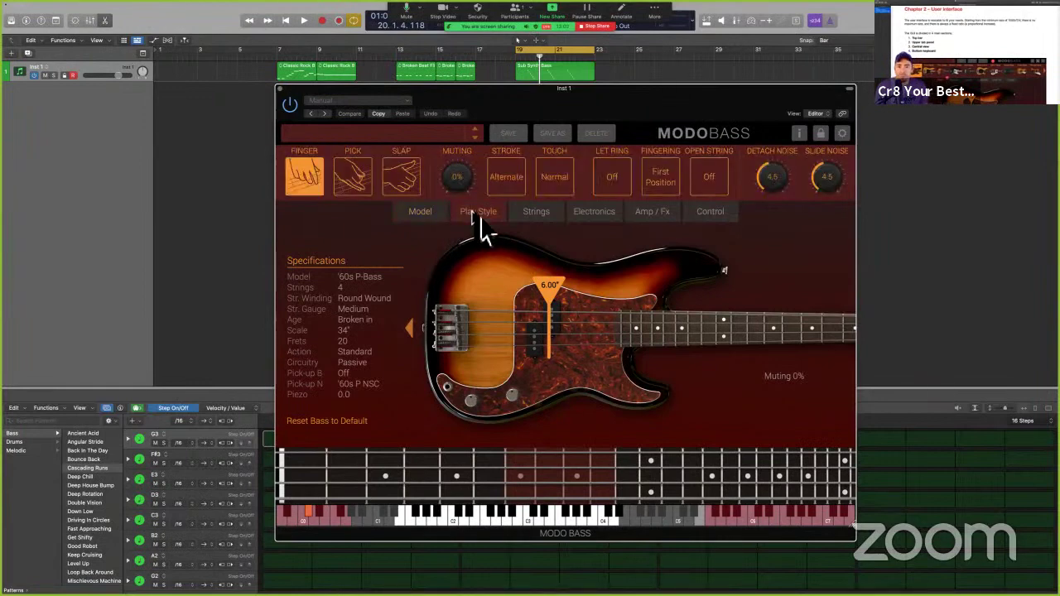
{"action": "left_click", "coordinate": [536, 212]}
{"action": "left_click", "coordinate": [606, 214]}
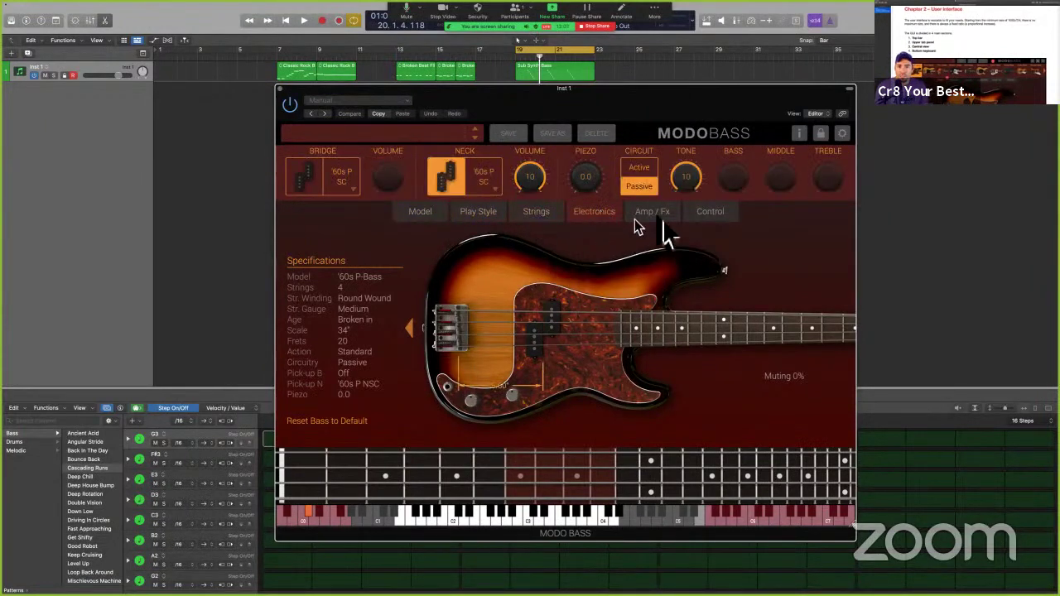
{"action": "left_click", "coordinate": [667, 213]}
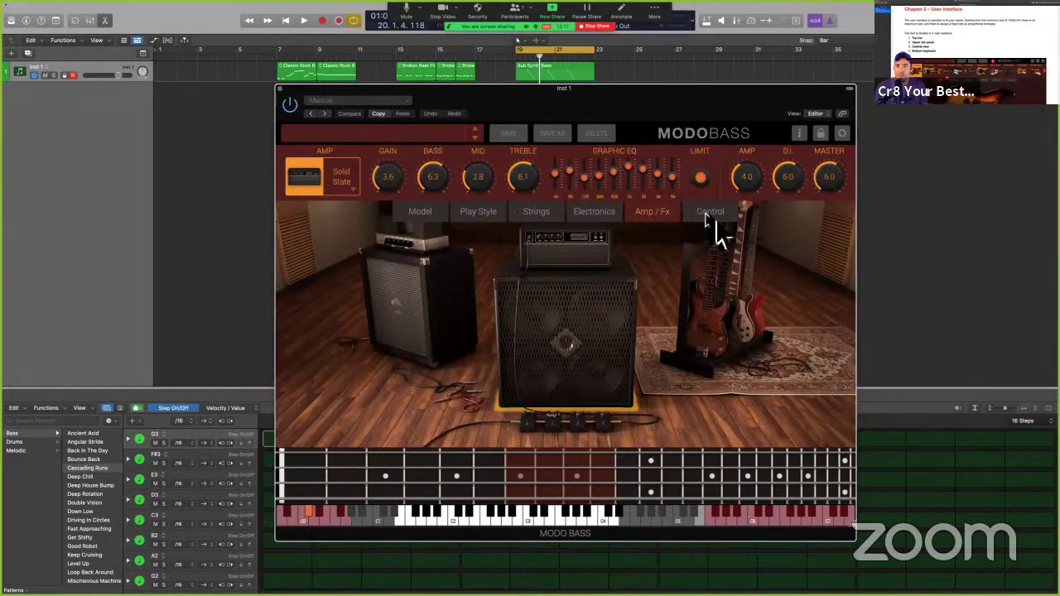
{"action": "left_click", "coordinate": [710, 217]}
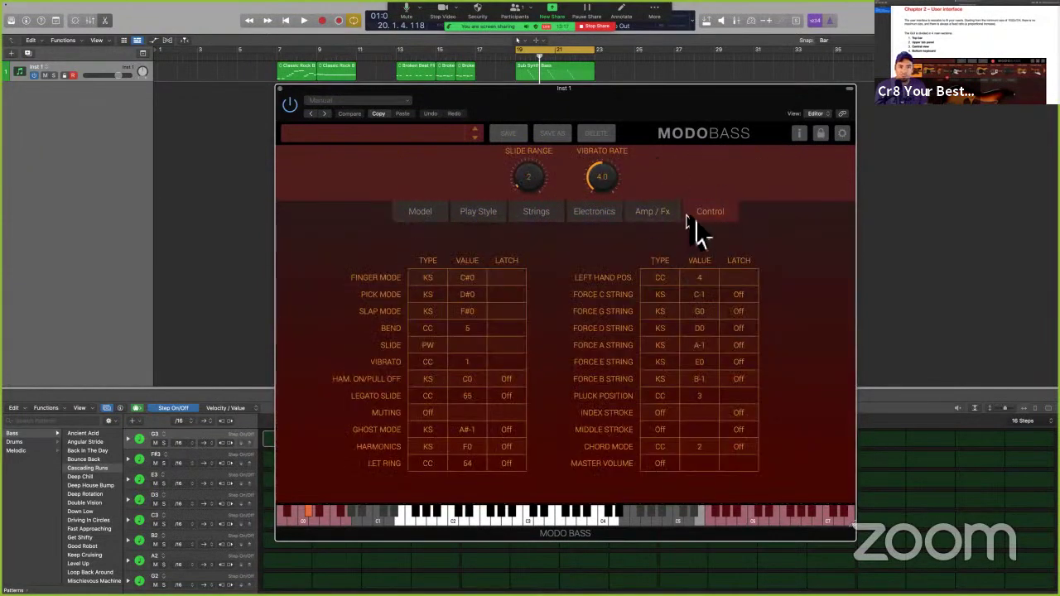
{"action": "left_click", "coordinate": [419, 215]}
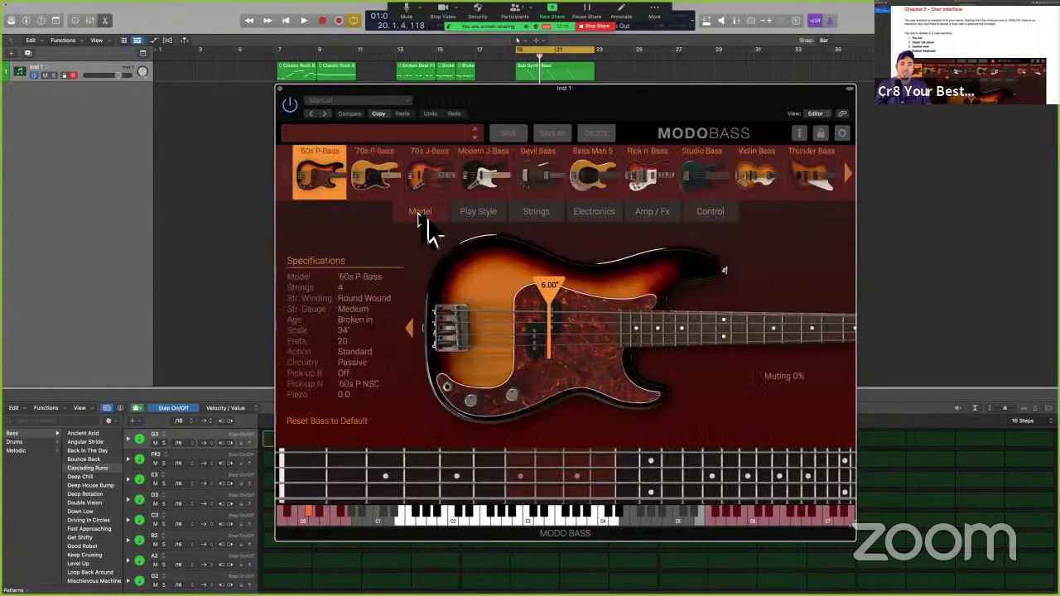
Step: Start a new Zoom screen share of Desktop 2 with computer sound included
{"action": "left_click", "coordinate": [553, 10]}
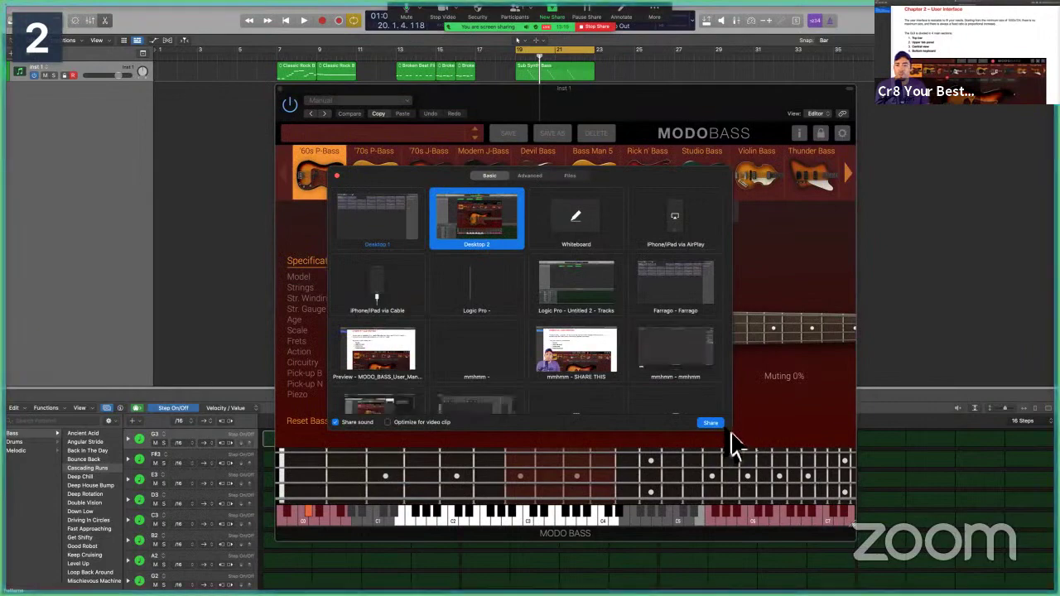
{"action": "left_click", "coordinate": [712, 423]}
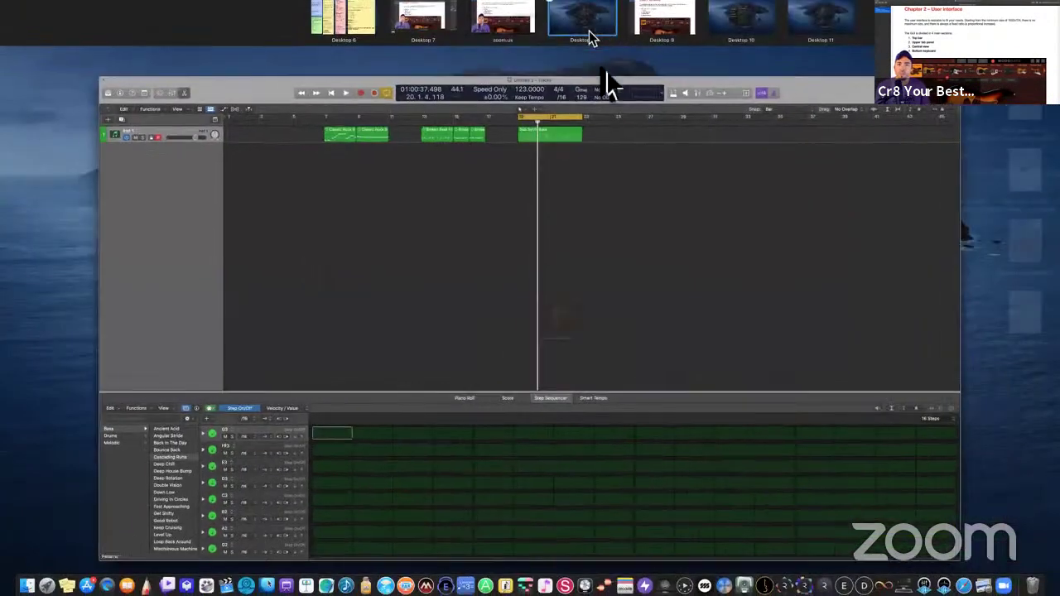
Step: Switch to the MODO BASS manual in Preview and read the Chapter 2 overview of the interface's four main sections
{"action": "left_click", "coordinate": [603, 83]}
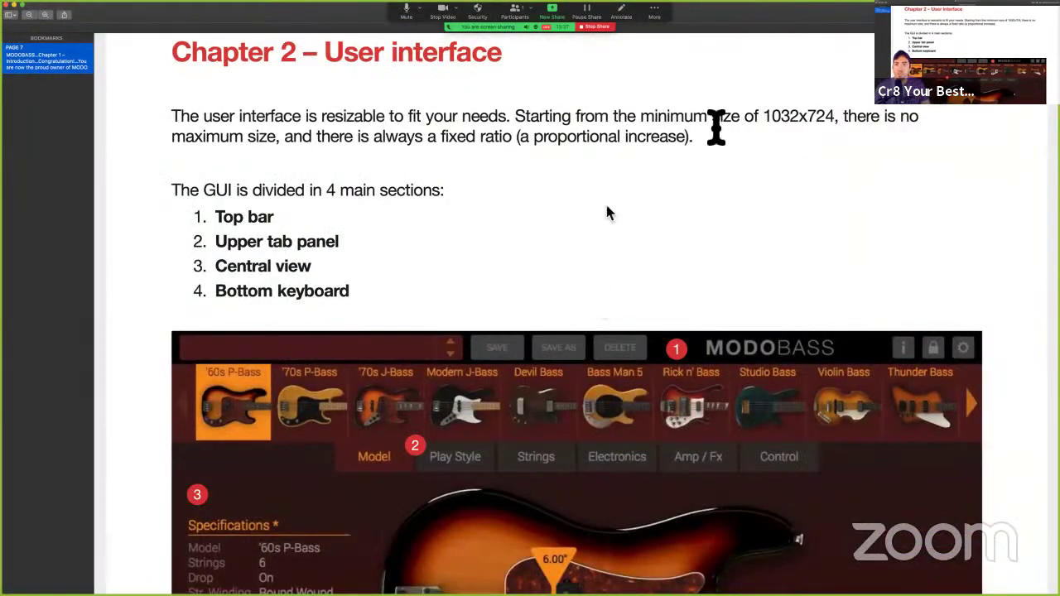
{"action": "scroll", "coordinate": [802, 166], "scroll_direction": "down", "scroll_amount": 3}
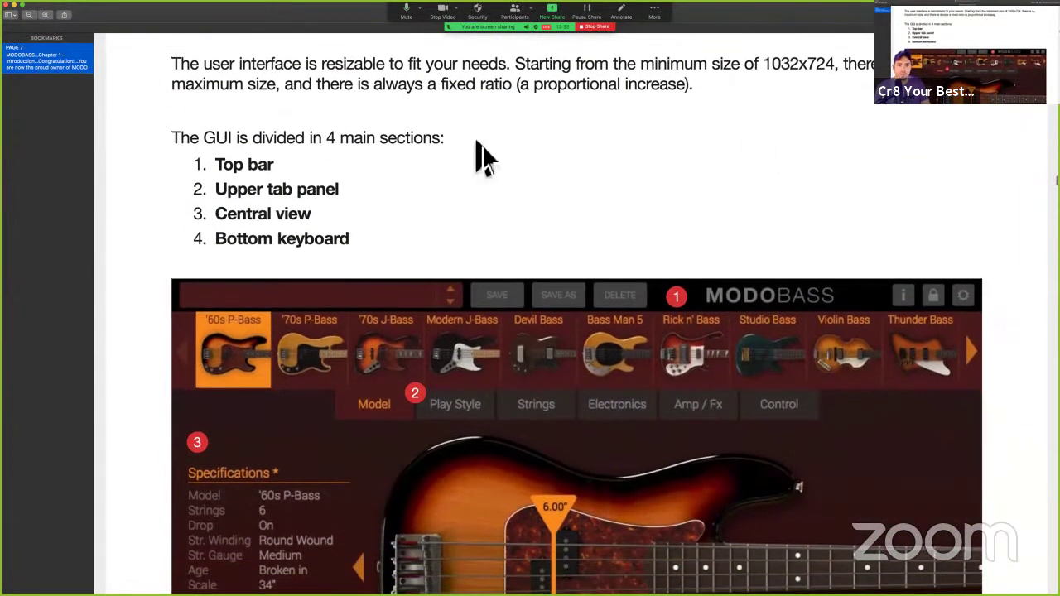
{"action": "scroll", "coordinate": [484, 157], "scroll_direction": "down", "scroll_amount": 2}
{"action": "scroll", "coordinate": [485, 157], "scroll_direction": "down", "scroll_amount": 3}
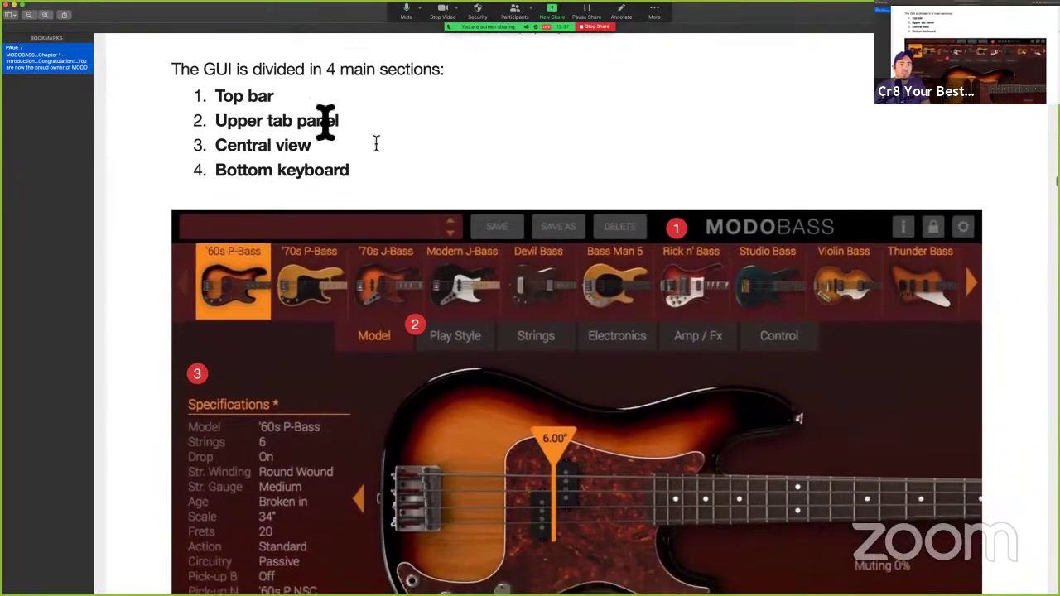
{"action": "scroll", "coordinate": [217, 68], "scroll_direction": "down", "scroll_amount": 3}
{"action": "scroll", "coordinate": [218, 83], "scroll_direction": "up", "scroll_amount": 2}
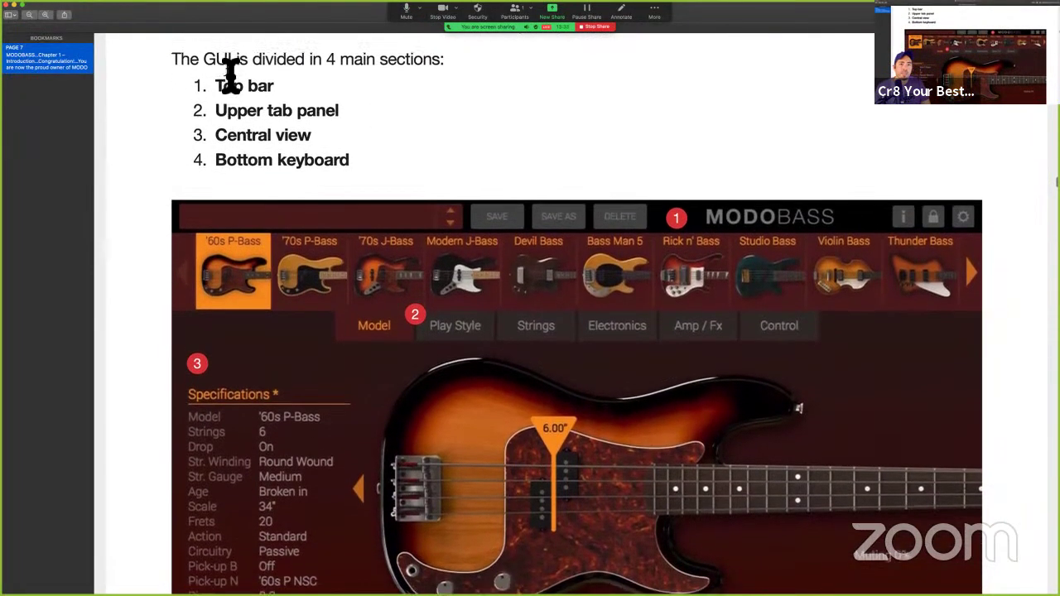
{"action": "scroll", "coordinate": [224, 75], "scroll_direction": "down", "scroll_amount": 1}
{"action": "scroll", "coordinate": [230, 79], "scroll_direction": "down", "scroll_amount": 1}
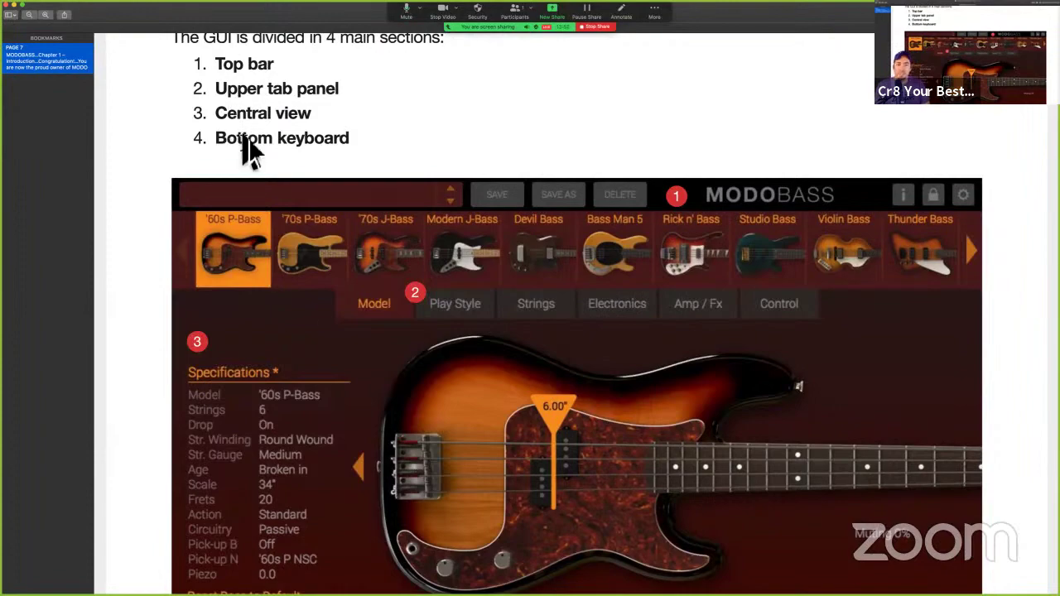
Step: Switch back to Logic Pro and view MODO BASS's Strings, Electronics, Amp / Fx and Play Style pages
{"action": "key", "text": "ctrl+Right"}
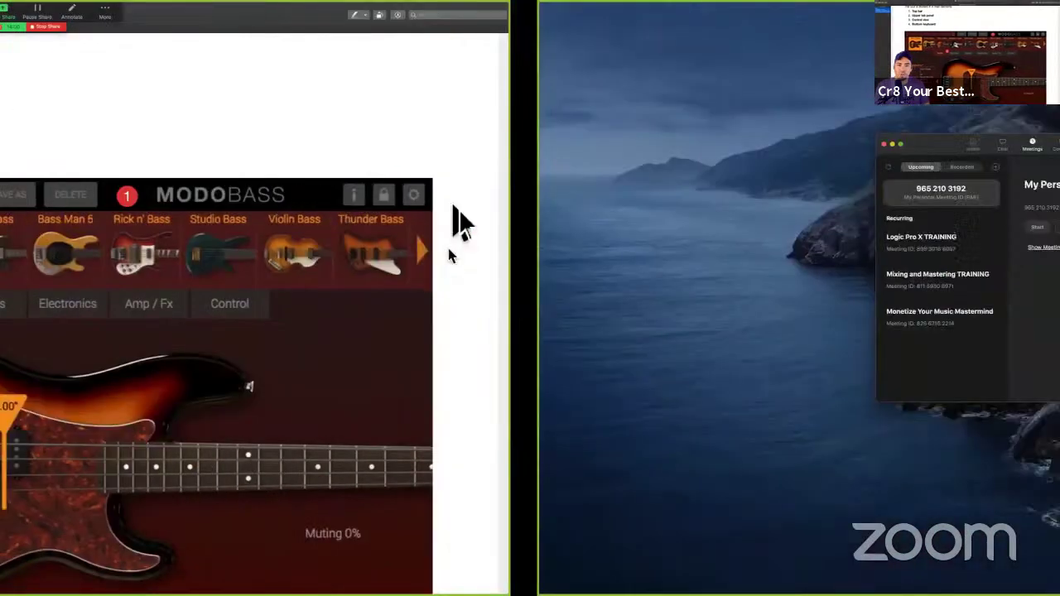
{"action": "key", "text": "ctrl+Left"}
{"action": "key", "text": "ctrl+Left"}
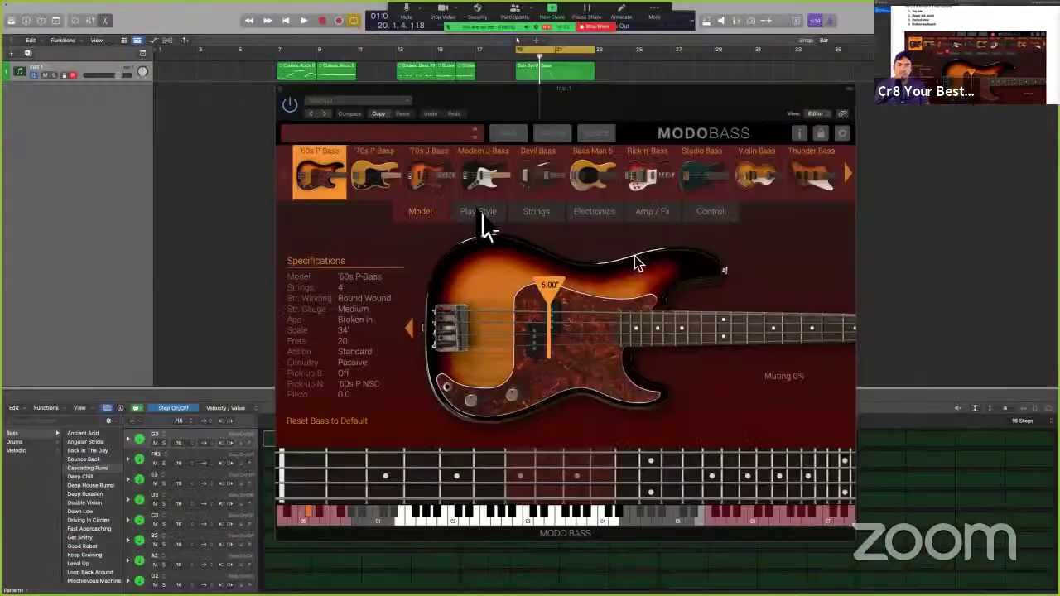
{"action": "left_click", "coordinate": [534, 212]}
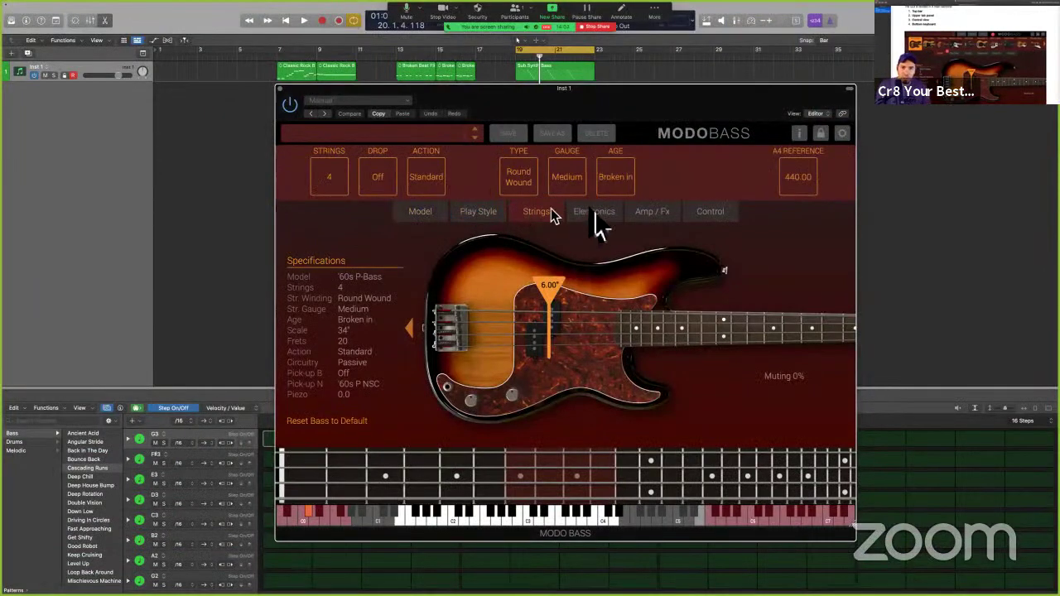
{"action": "left_click", "coordinate": [591, 212]}
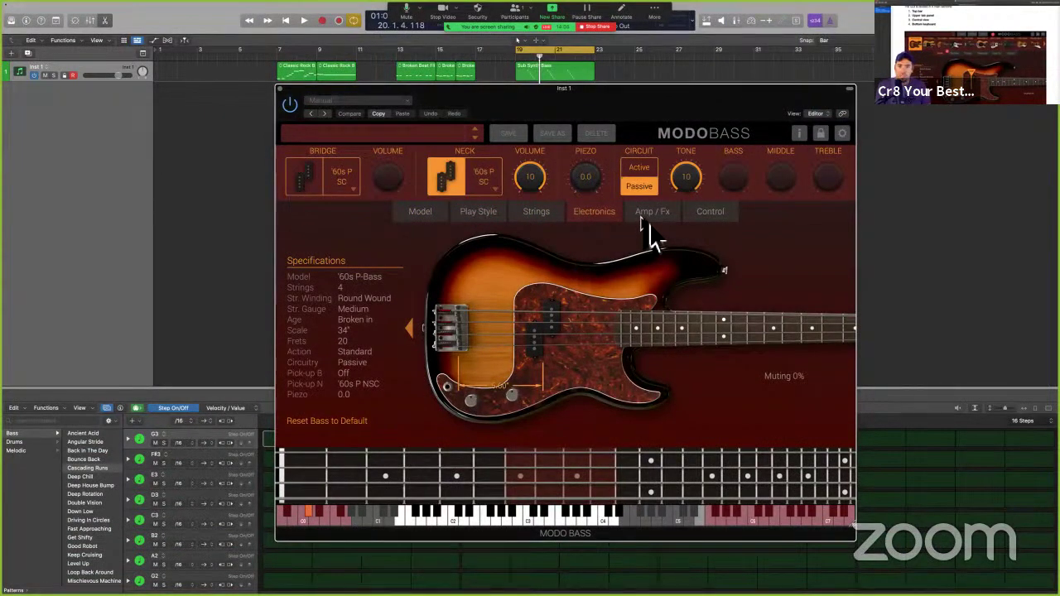
{"action": "left_click", "coordinate": [644, 213]}
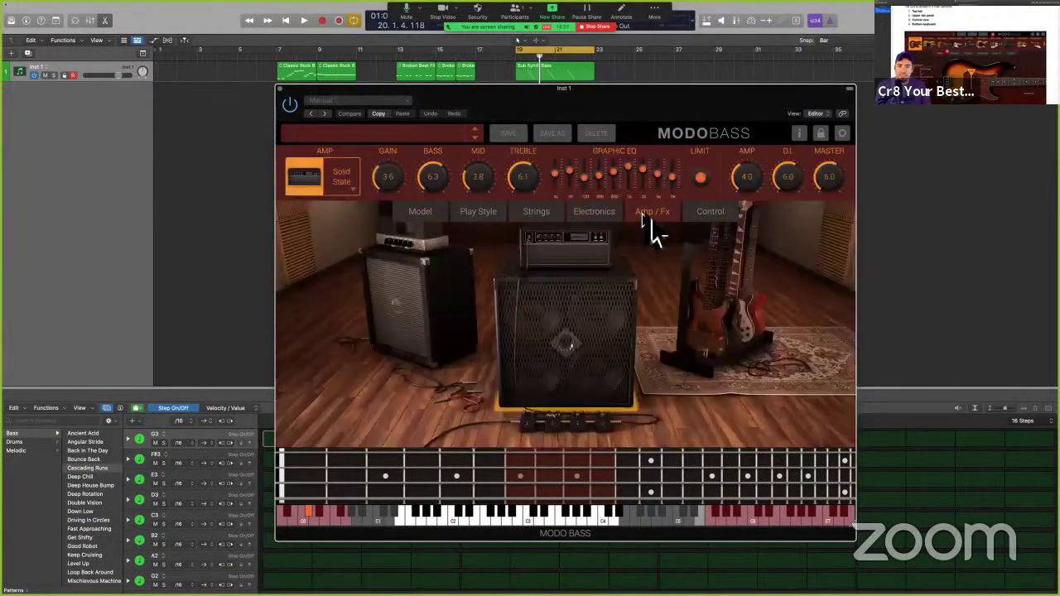
{"action": "left_click", "coordinate": [580, 222]}
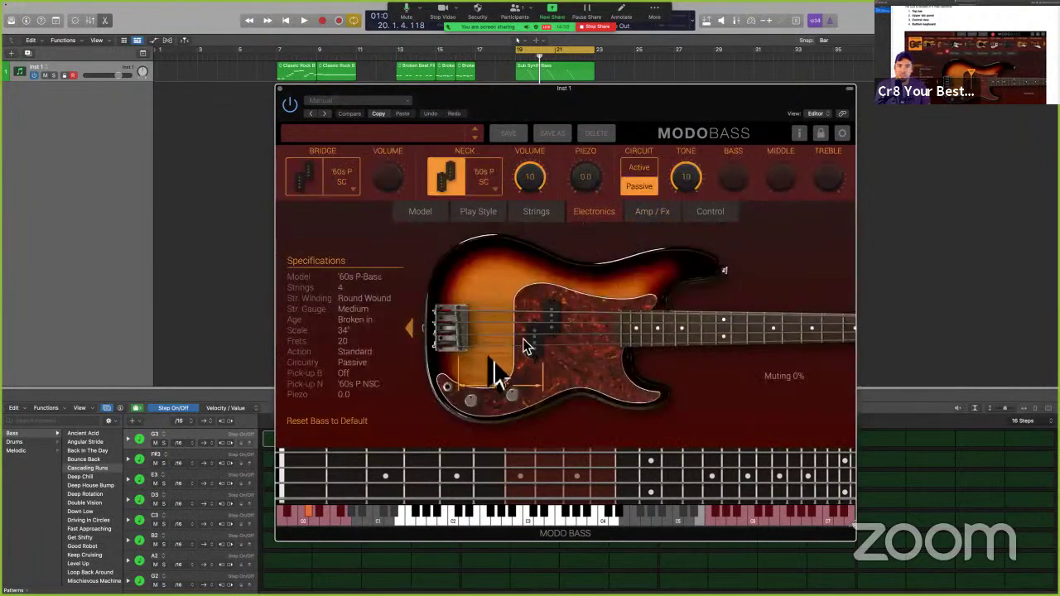
{"action": "left_click", "coordinate": [488, 215]}
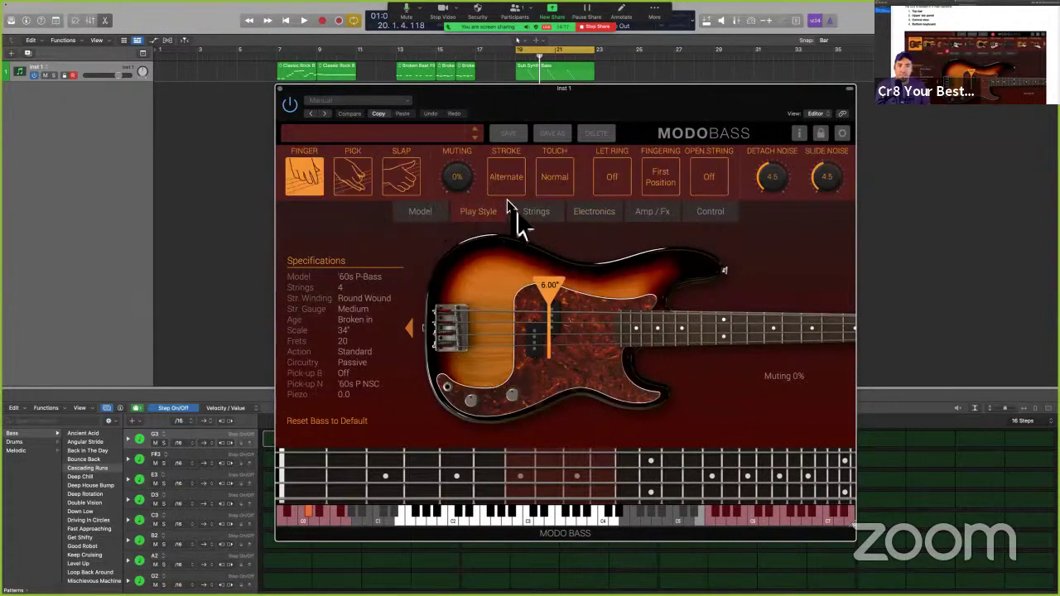
Step: Try the '60s P-Bass with 6 and 5 strings, restore it to 4 strings, and return to the Model page
{"action": "left_click", "coordinate": [533, 218]}
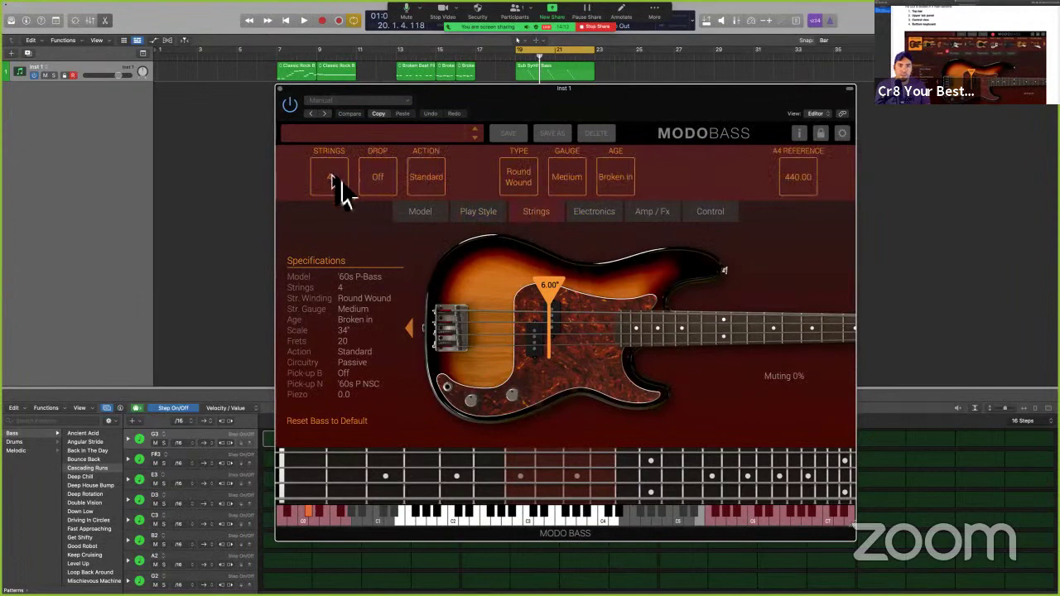
{"action": "left_click", "coordinate": [336, 179]}
{"action": "left_click", "coordinate": [335, 178]}
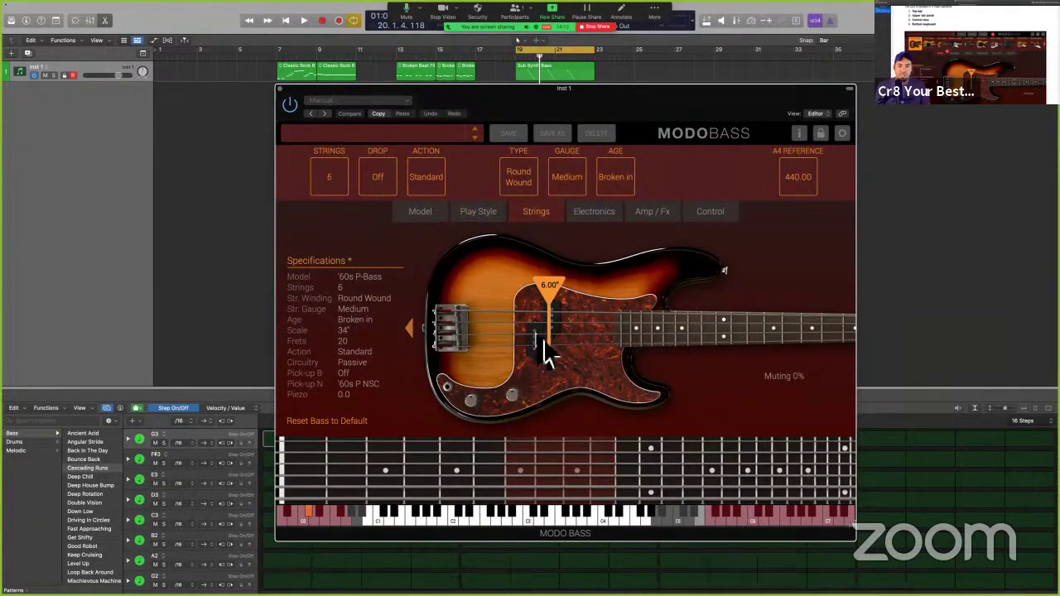
{"action": "left_click", "coordinate": [332, 184]}
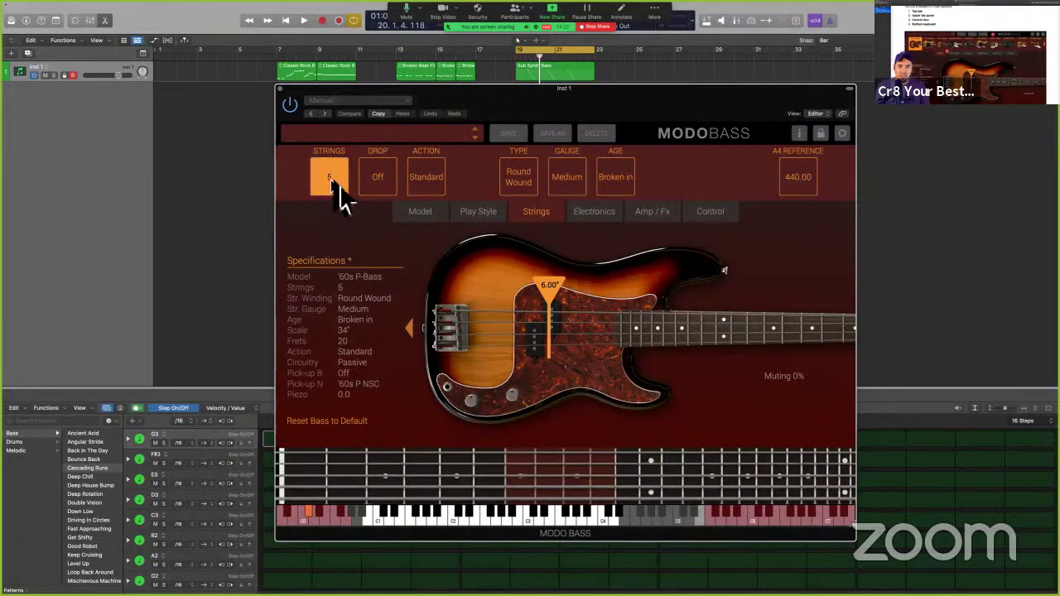
{"action": "left_click", "coordinate": [331, 184]}
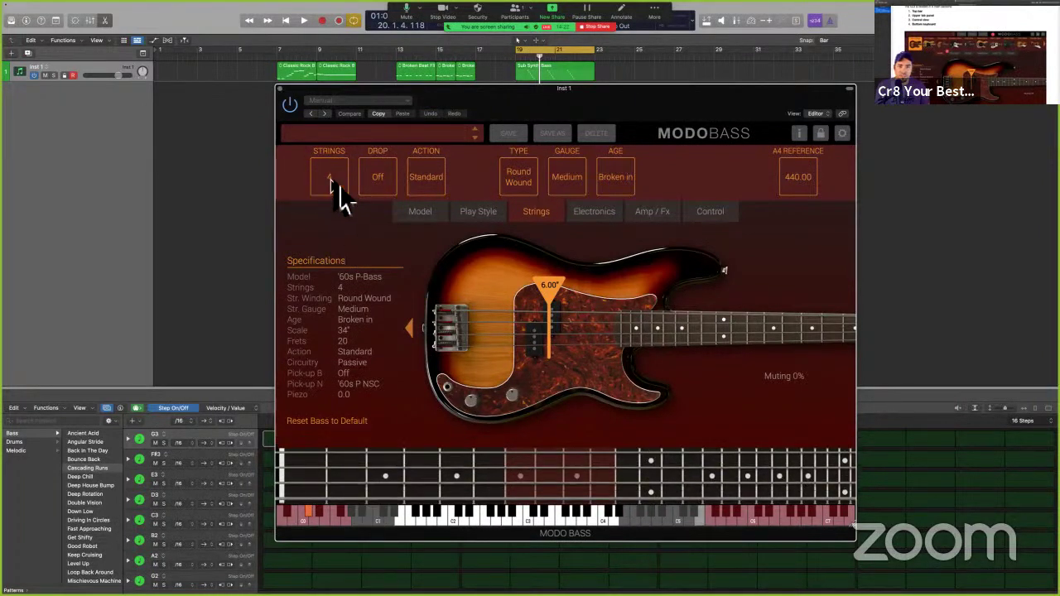
{"action": "left_click", "coordinate": [424, 216]}
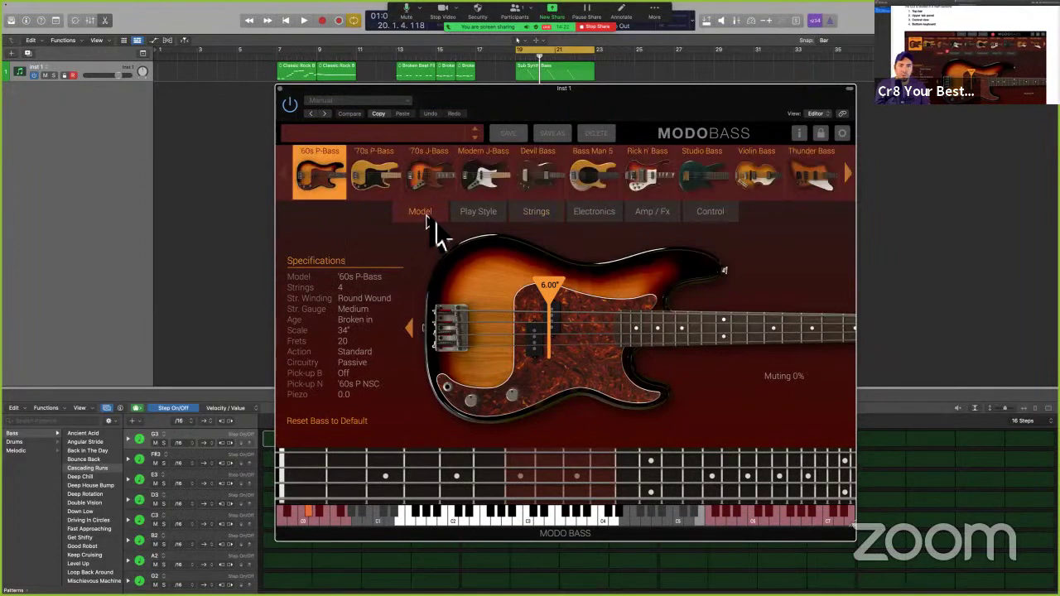
Step: Try the Modern J-Bass and Violin Bass models, switch the Violin Bass to 5 strings and back to 4, and return to the Model page
{"action": "left_click", "coordinate": [490, 176]}
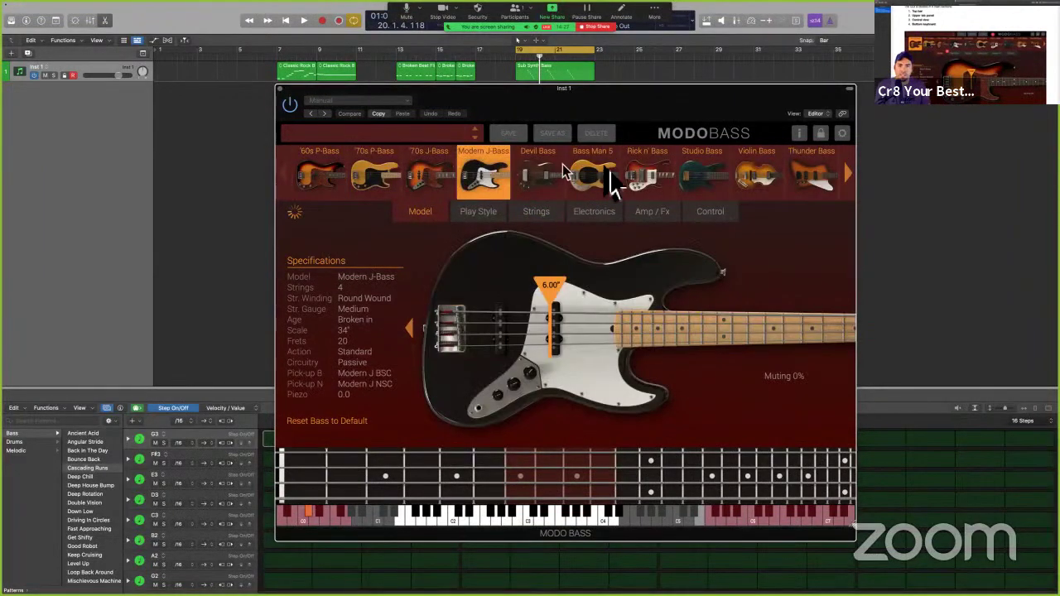
{"action": "left_click", "coordinate": [778, 189]}
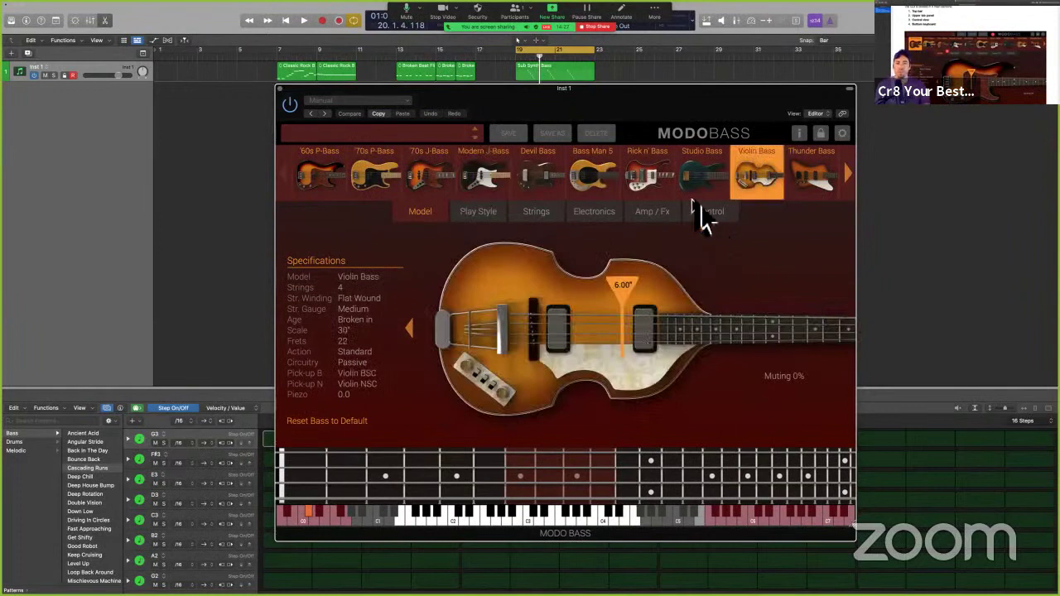
{"action": "left_click", "coordinate": [534, 213]}
{"action": "left_click", "coordinate": [329, 180]}
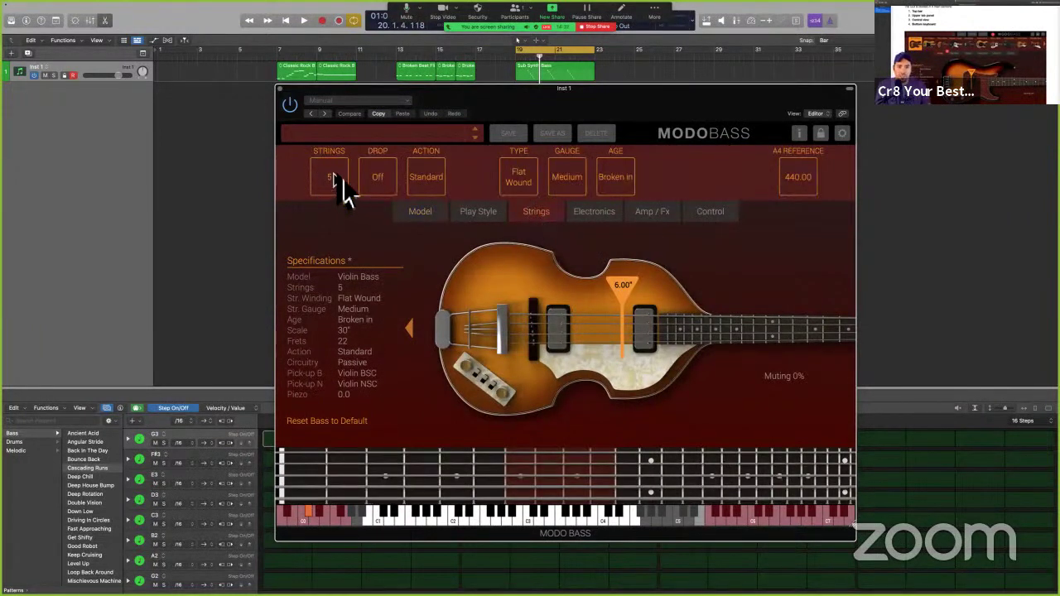
{"action": "left_click", "coordinate": [334, 178]}
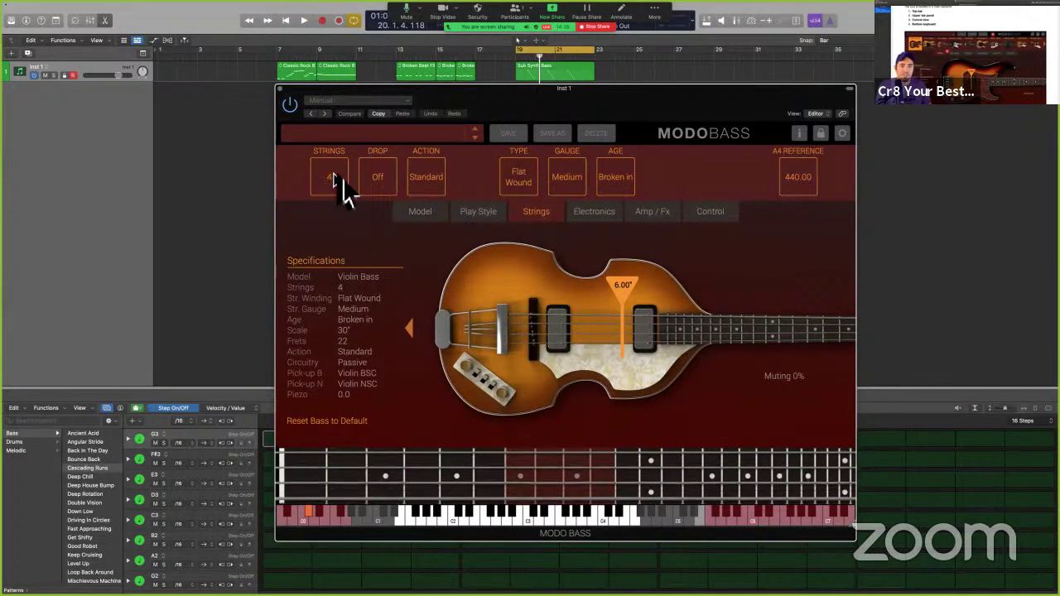
{"action": "left_click", "coordinate": [420, 220]}
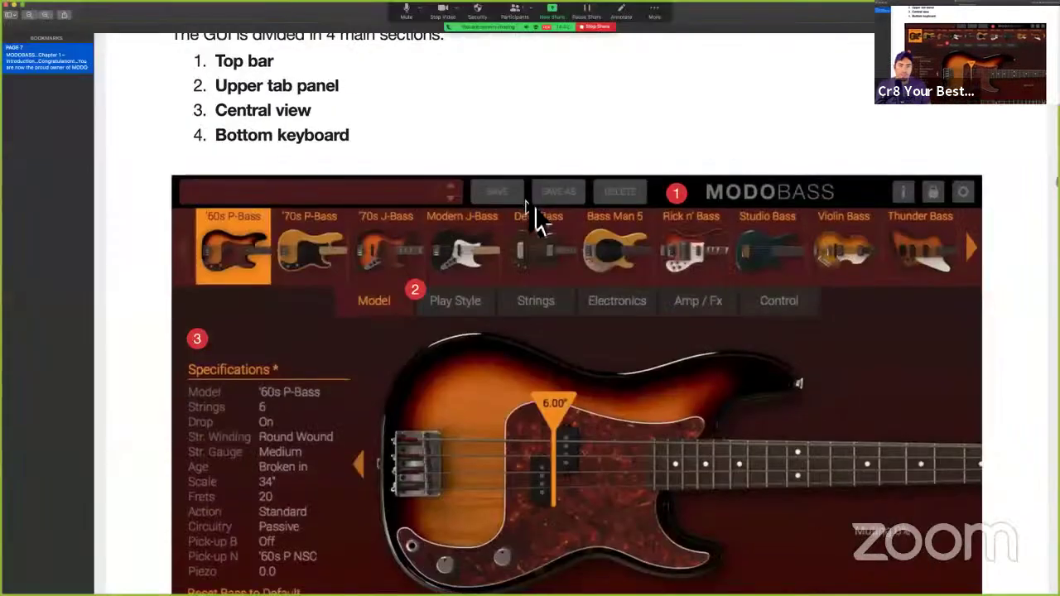
Step: Read the manual's Chapter 3 section on browsing and selecting presets in the top bar
{"action": "scroll", "coordinate": [535, 214], "scroll_direction": "down", "scroll_amount": 10}
{"action": "scroll", "coordinate": [534, 216], "scroll_direction": "down", "scroll_amount": 10}
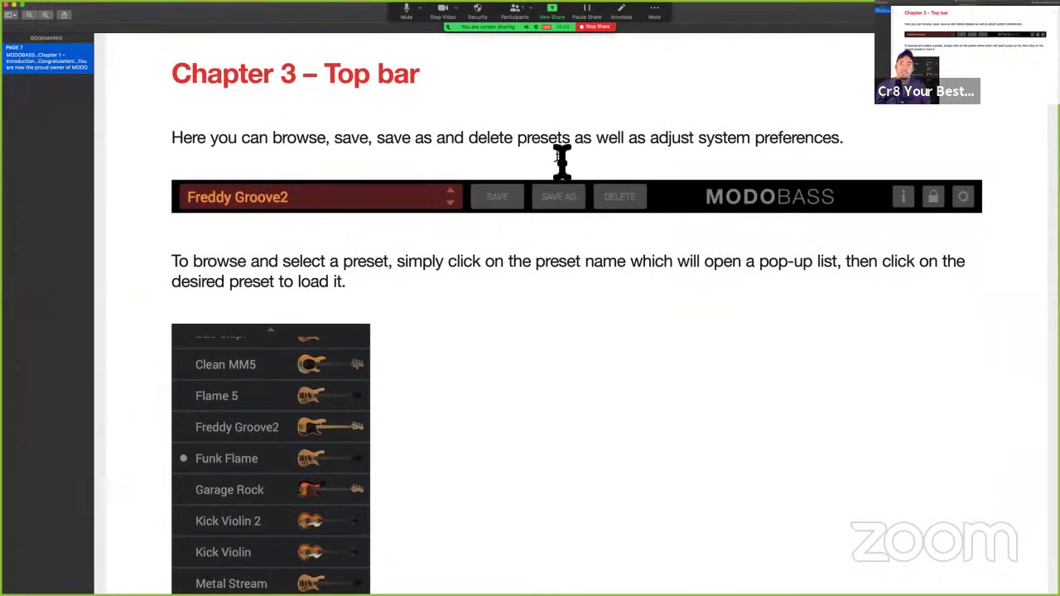
{"action": "scroll", "coordinate": [499, 265], "scroll_direction": "down", "scroll_amount": 4}
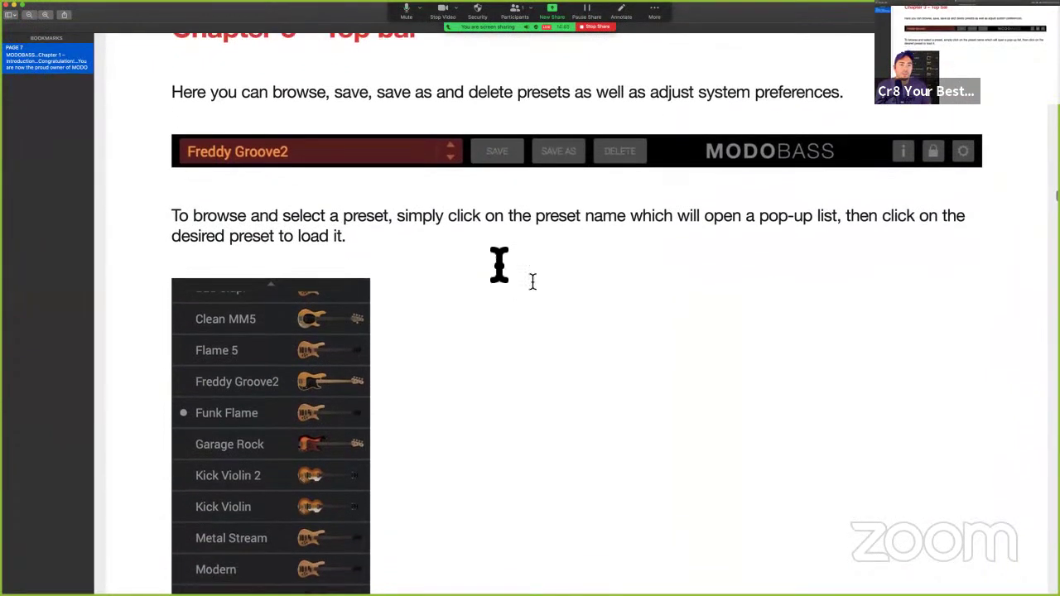
{"action": "scroll", "coordinate": [494, 260], "scroll_direction": "down", "scroll_amount": 2}
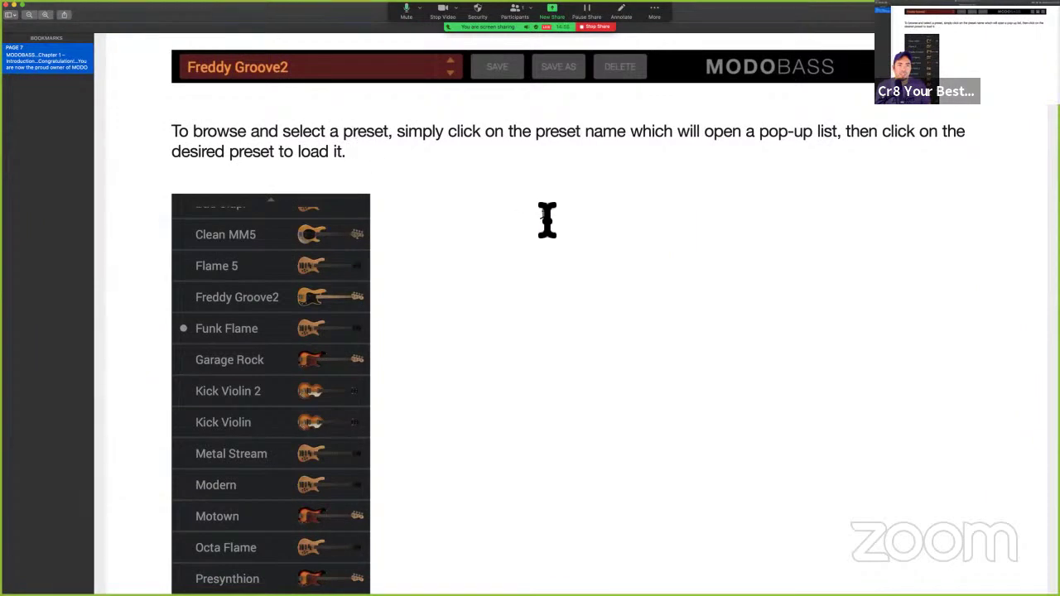
Step: Switch back to Logic Pro, browse MODO BASS's Finger, Pick, Slap and Xtreme presets, and load Add Vibrato from Xtreme
{"action": "key", "text": "ctrl+Left"}
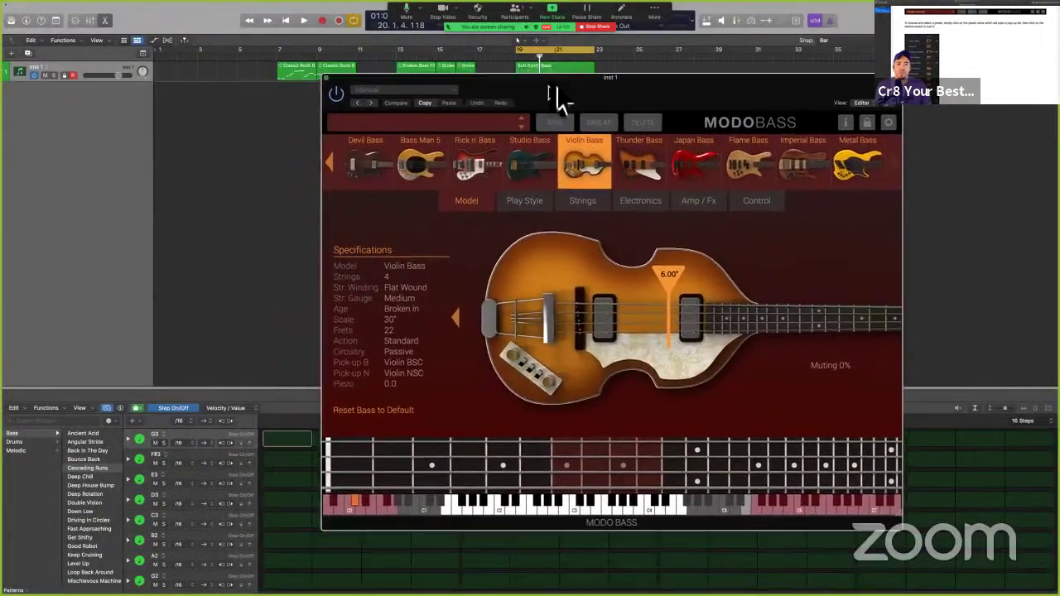
{"action": "left_click", "coordinate": [438, 119]}
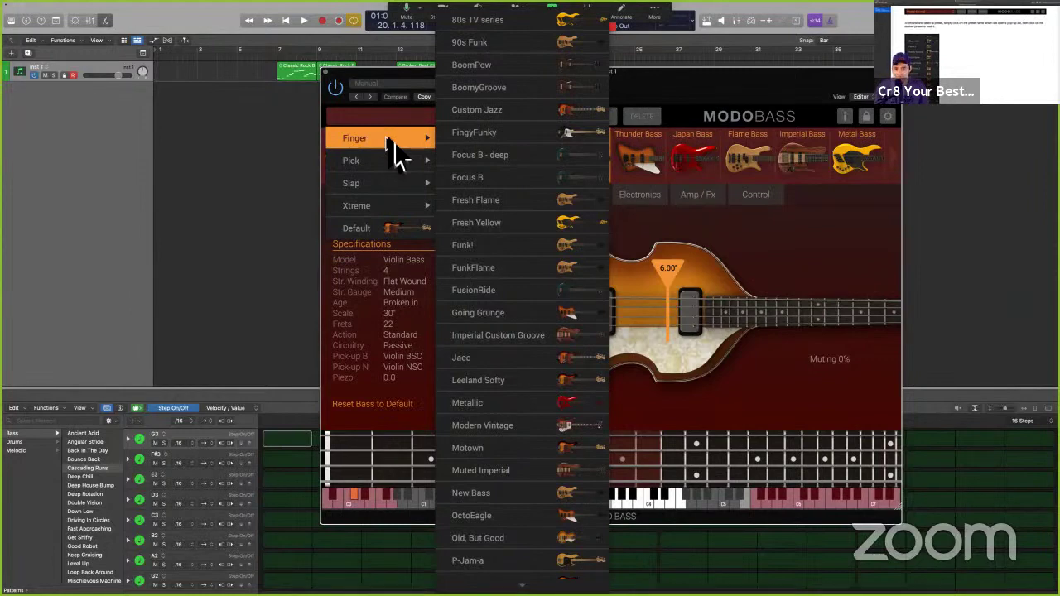
{"action": "mouse_move", "coordinate": [385, 163]}
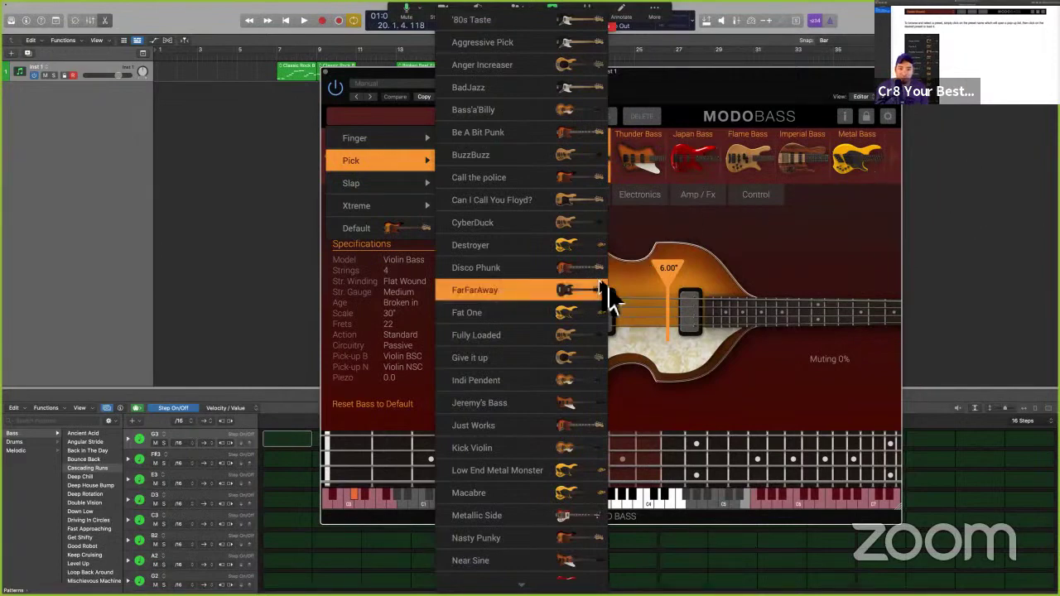
{"action": "mouse_move", "coordinate": [407, 186]}
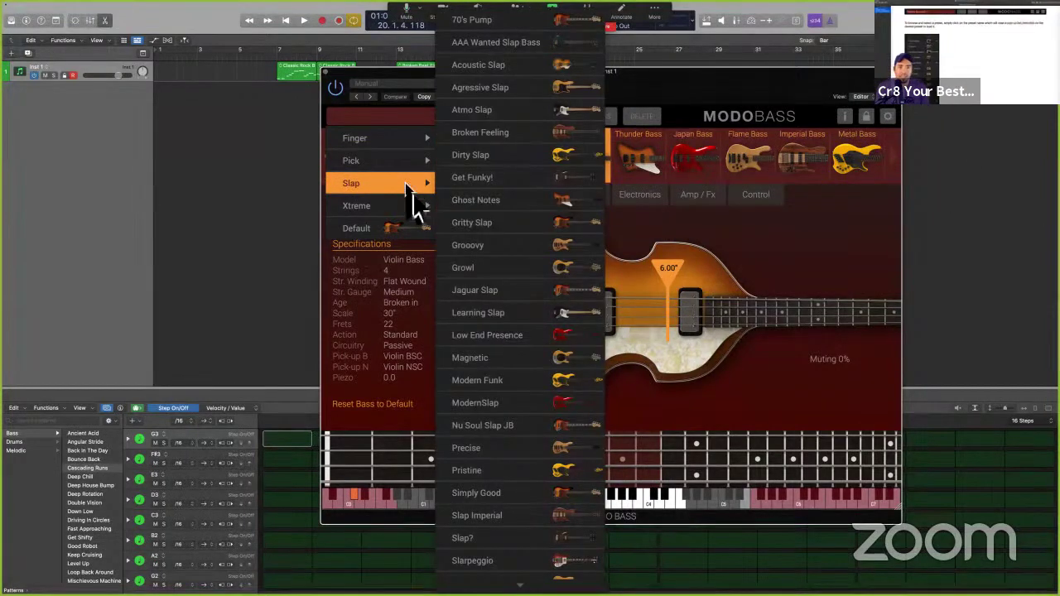
{"action": "mouse_move", "coordinate": [406, 215]}
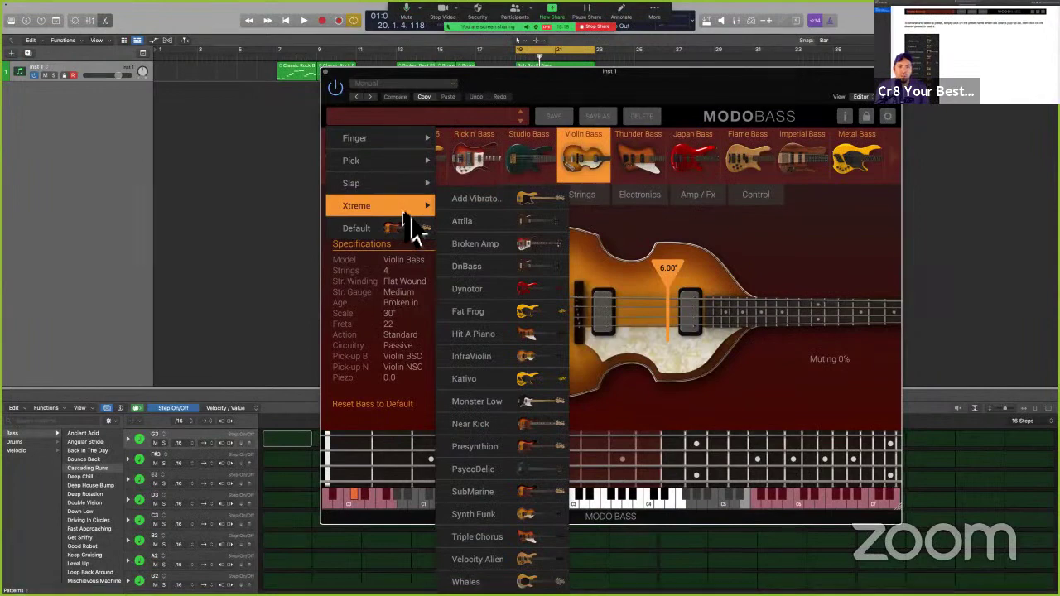
{"action": "left_click", "coordinate": [477, 203]}
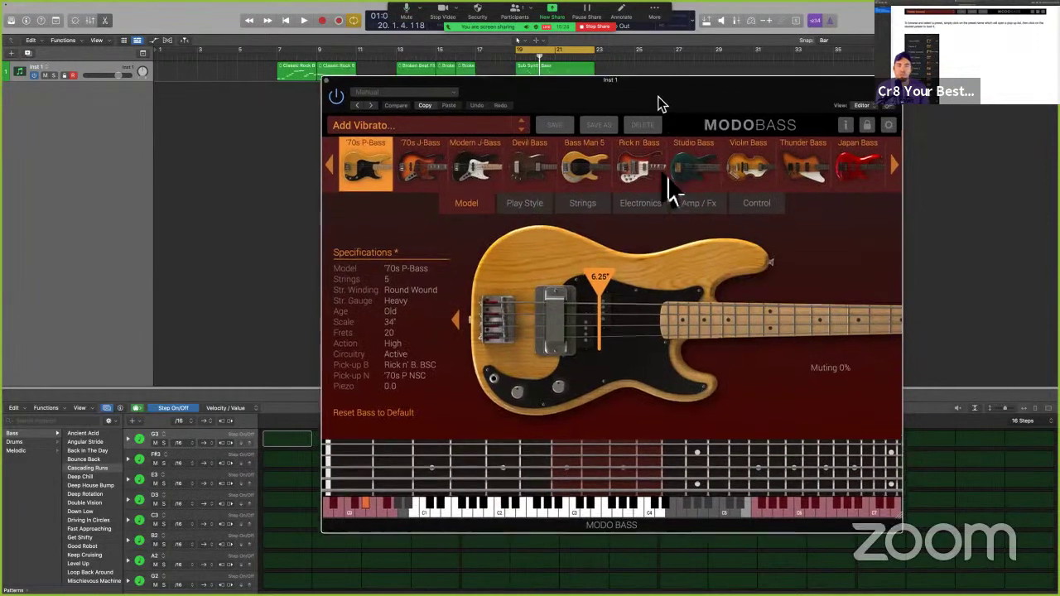
Step: Move the plug-in window clear of the tracks and loop the two Classic Rock Bass regions to hear the Add Vibrato preset
{"action": "left_click_drag", "start_coordinate": [661, 103], "coordinate": [671, 129]}
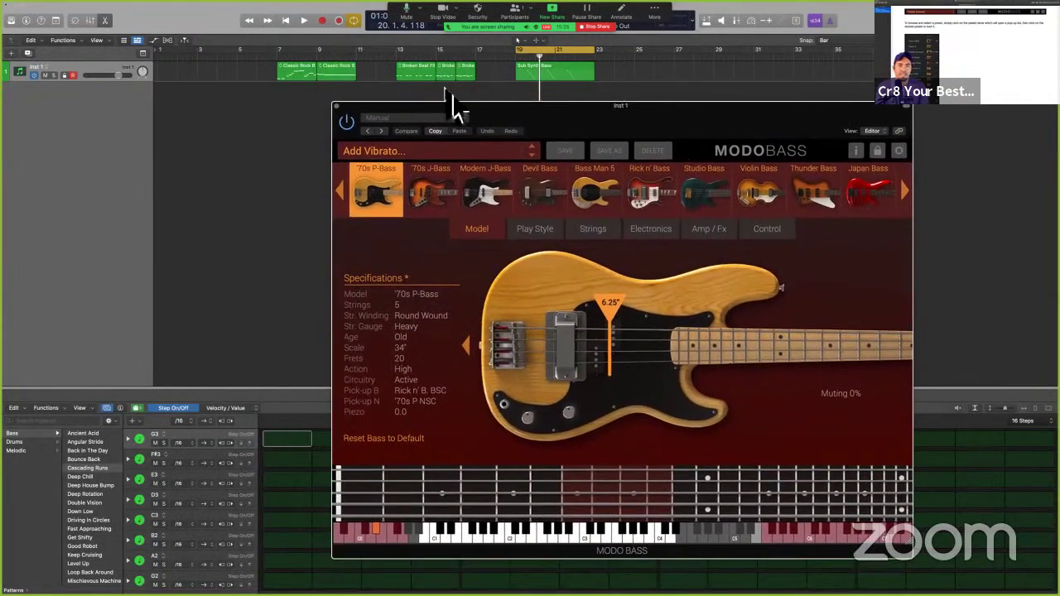
{"action": "left_click", "coordinate": [312, 74]}
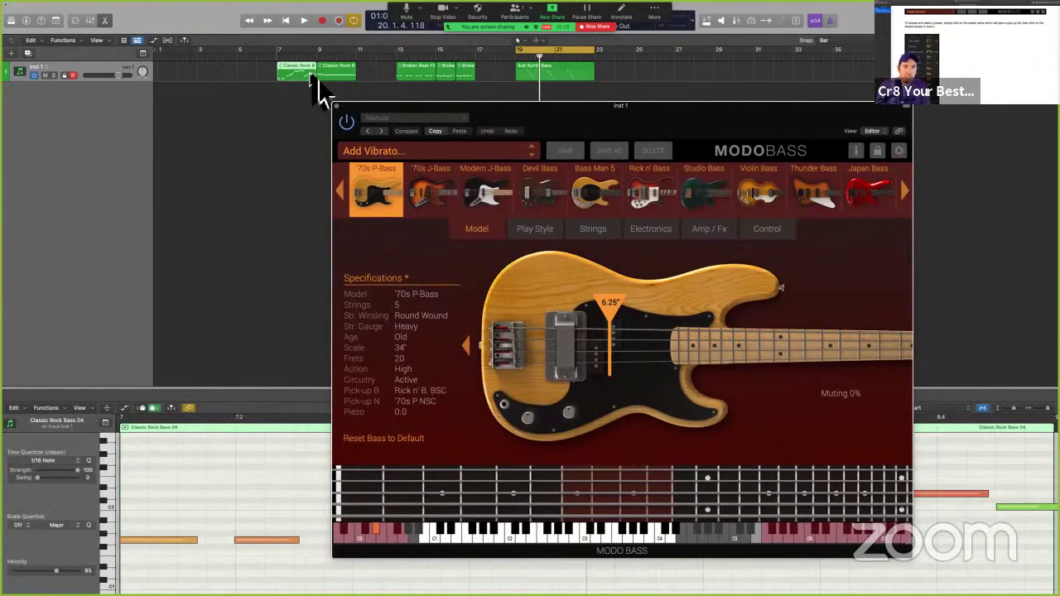
{"action": "left_click", "coordinate": [314, 76], "text": "shift"}
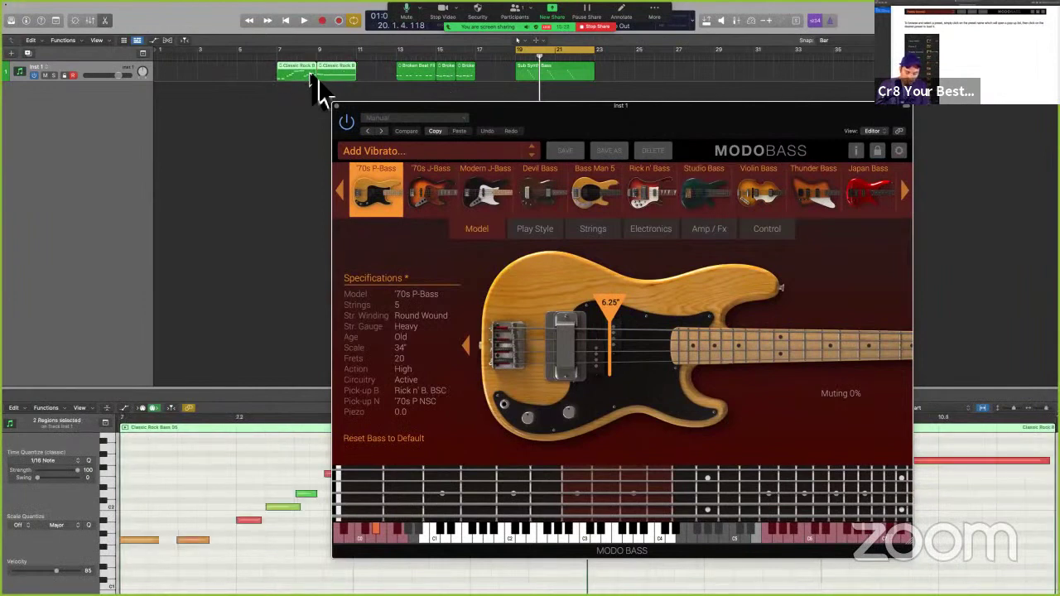
{"action": "key", "text": "space"}
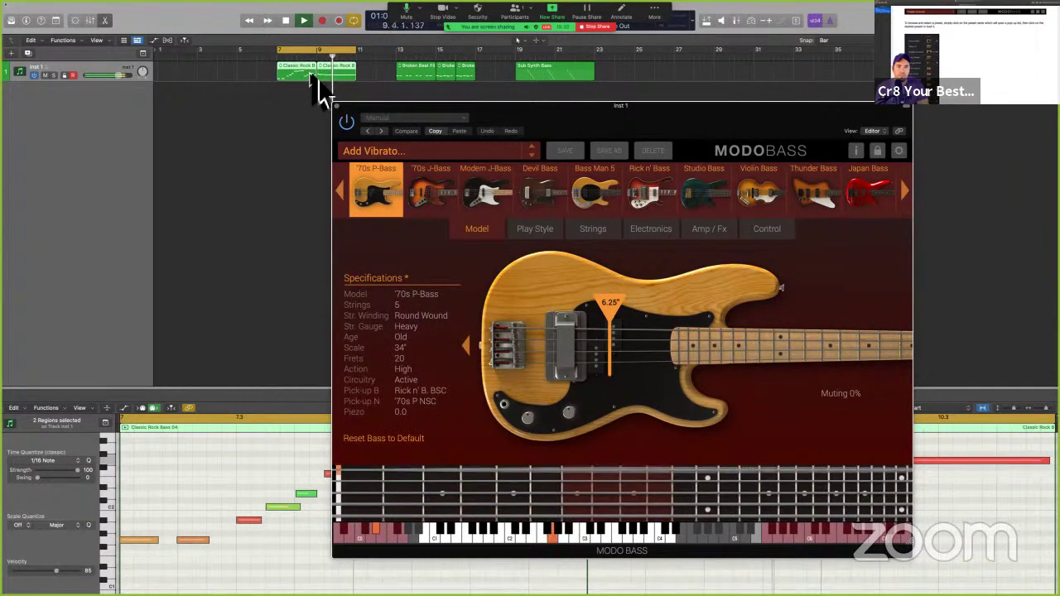
Step: Load the Custom Jazz preset from the Finger category and audition it with the looped bass regions
{"action": "left_click", "coordinate": [458, 154]}
{"action": "mouse_move", "coordinate": [435, 172]}
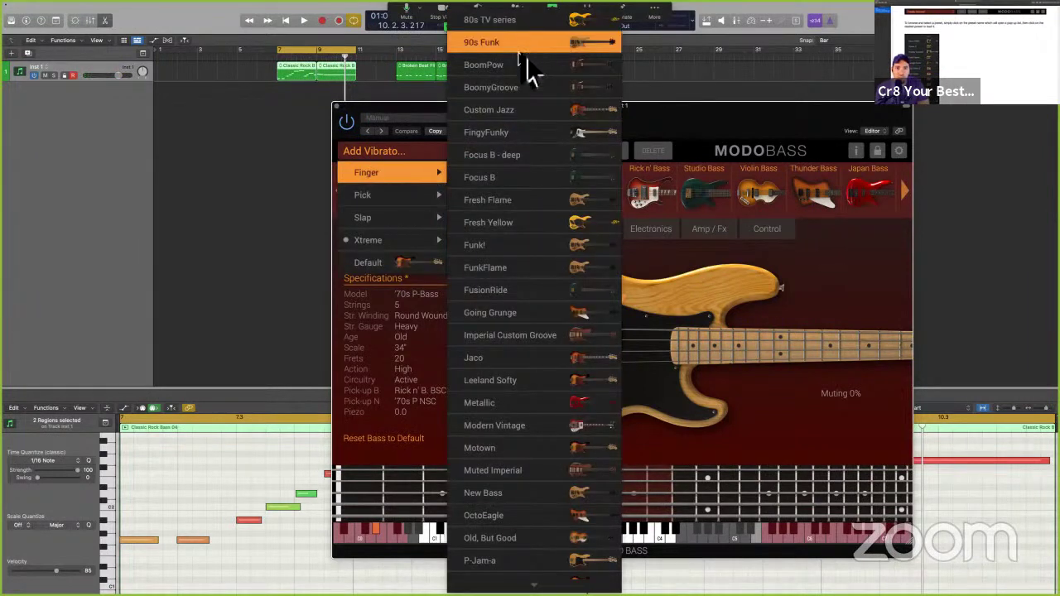
{"action": "left_click", "coordinate": [543, 124]}
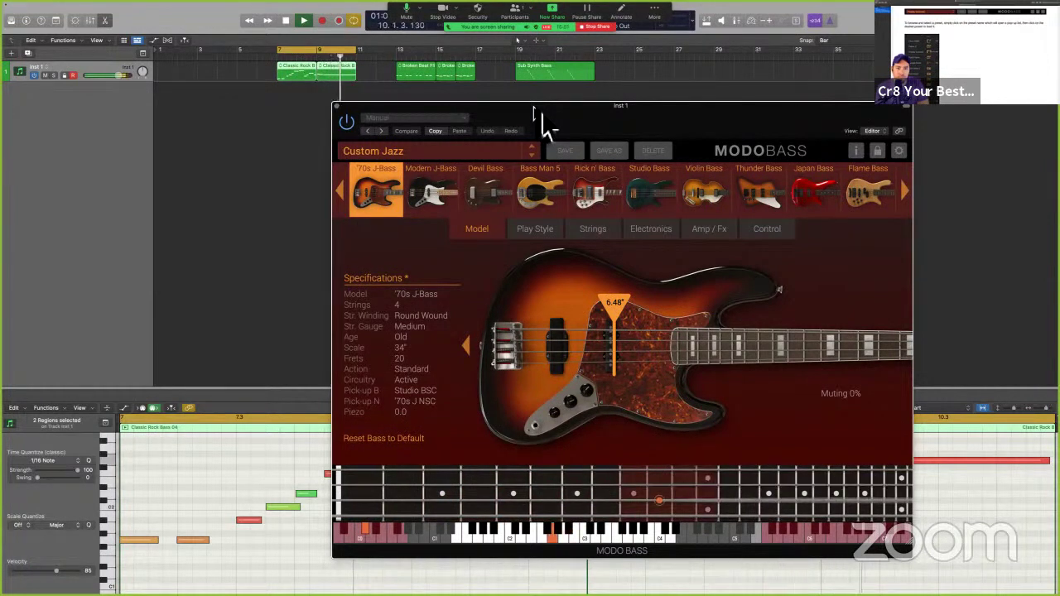
{"action": "key", "text": "space"}
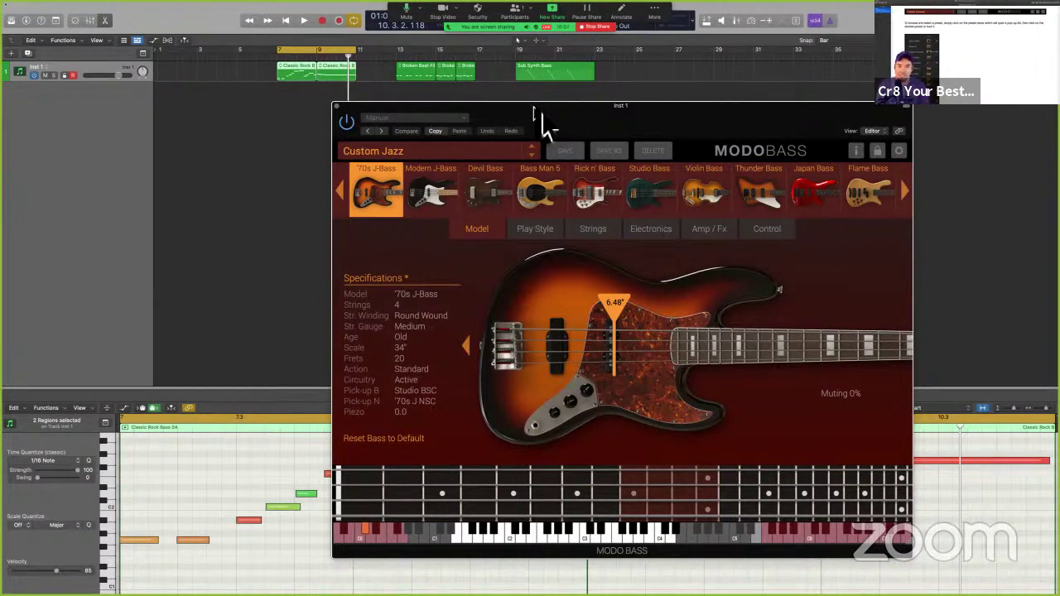
{"action": "key", "text": "space"}
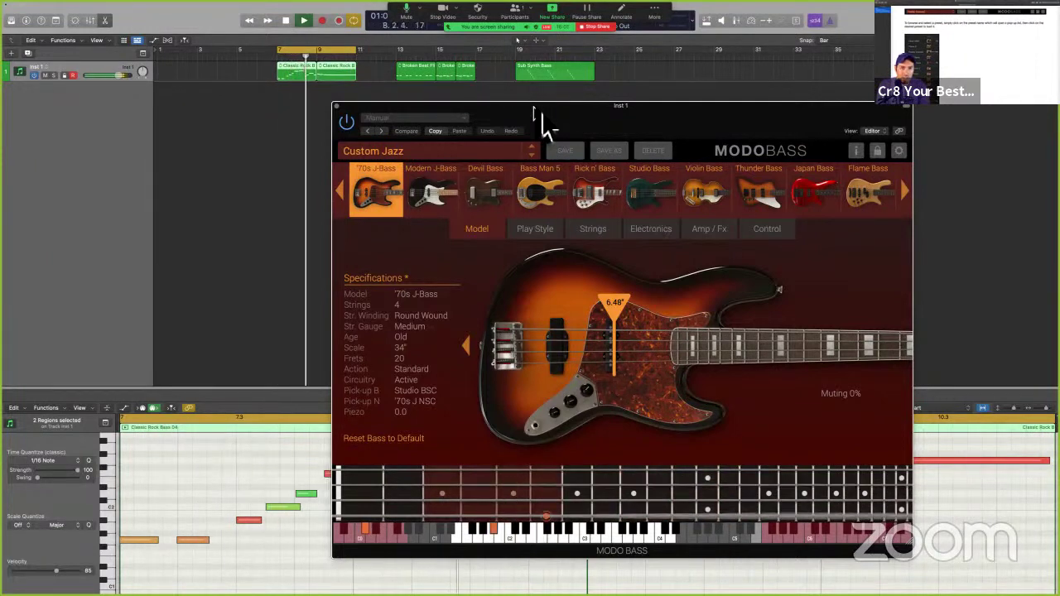
{"action": "key", "text": "space"}
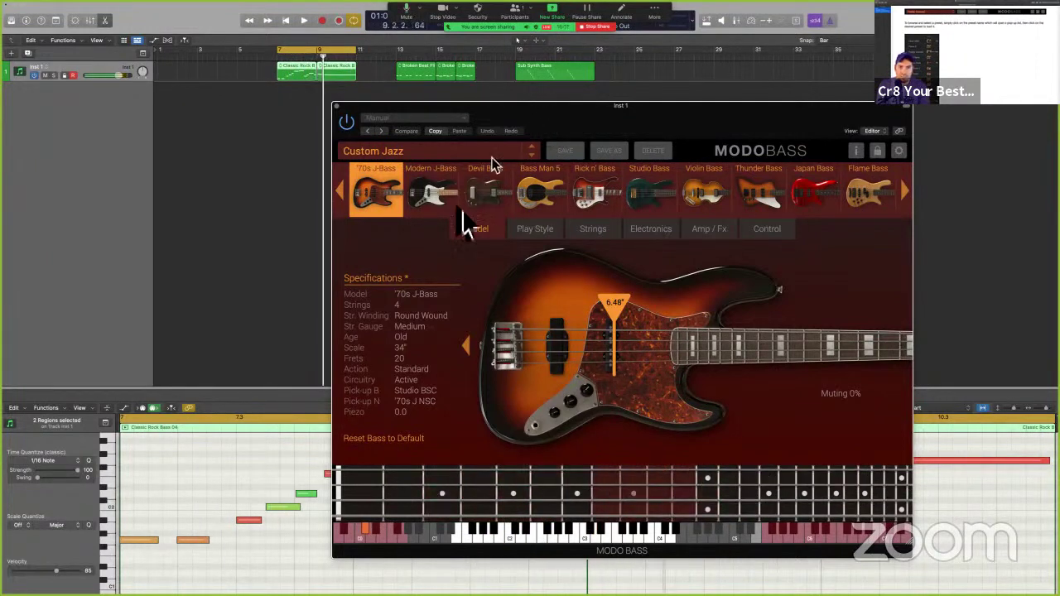
Step: Audition the Custom Jazz preset with the Modern J-Bass model and return to the '70s J-Bass
{"action": "left_click", "coordinate": [451, 199]}
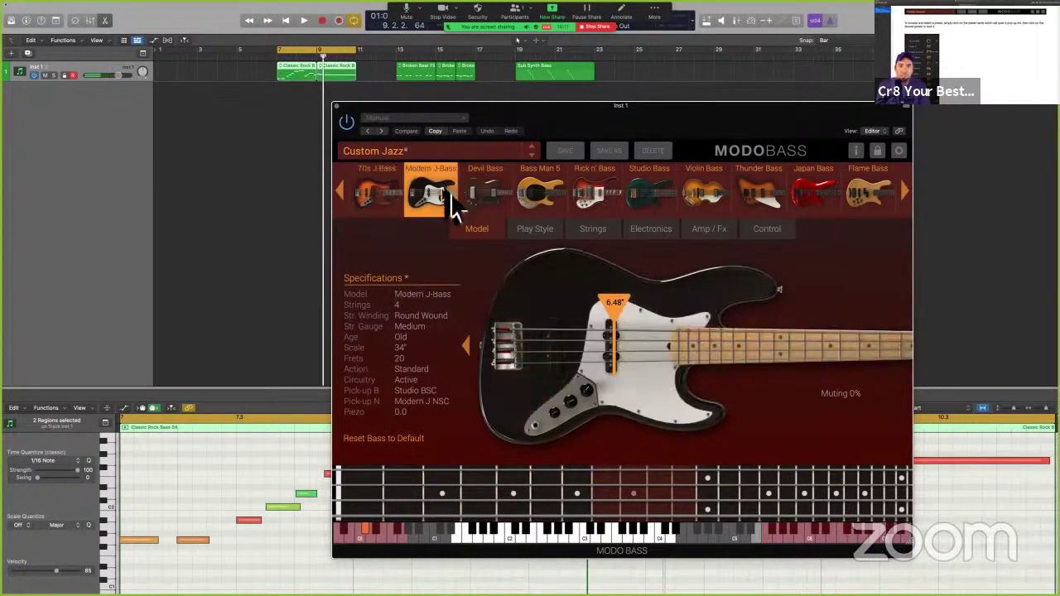
{"action": "key", "text": "space"}
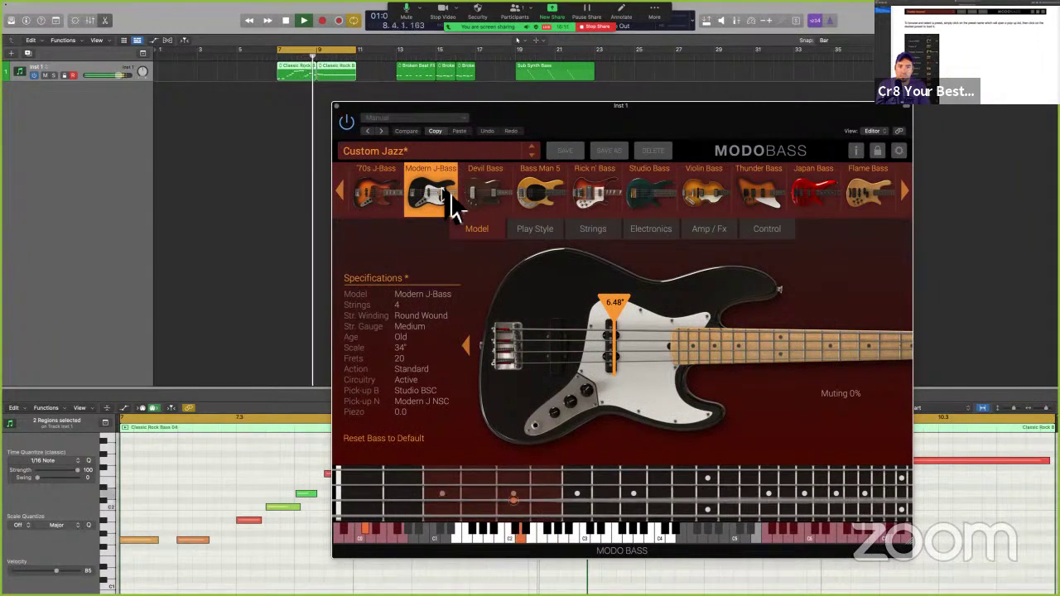
{"action": "key", "text": "space"}
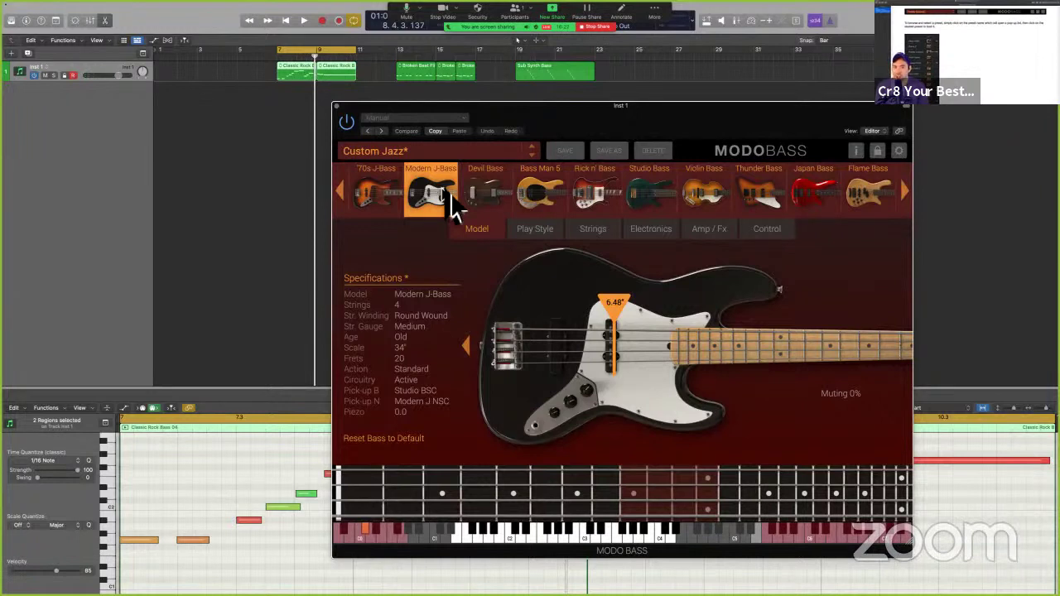
{"action": "left_click", "coordinate": [390, 197]}
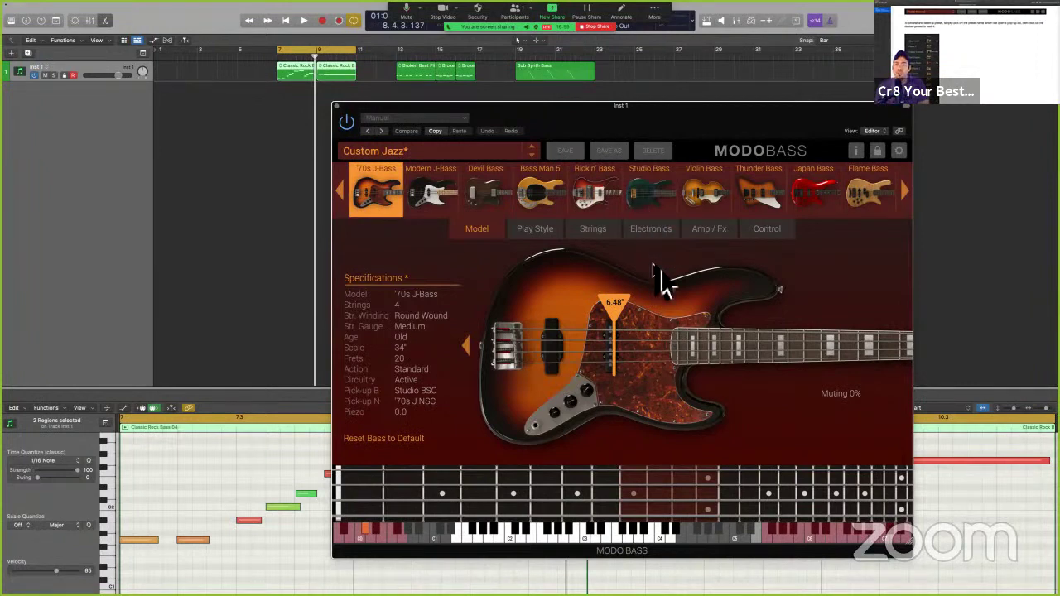
Step: Change the bass model to Violin Bass and play a short part of the loop with it
{"action": "left_click", "coordinate": [704, 194]}
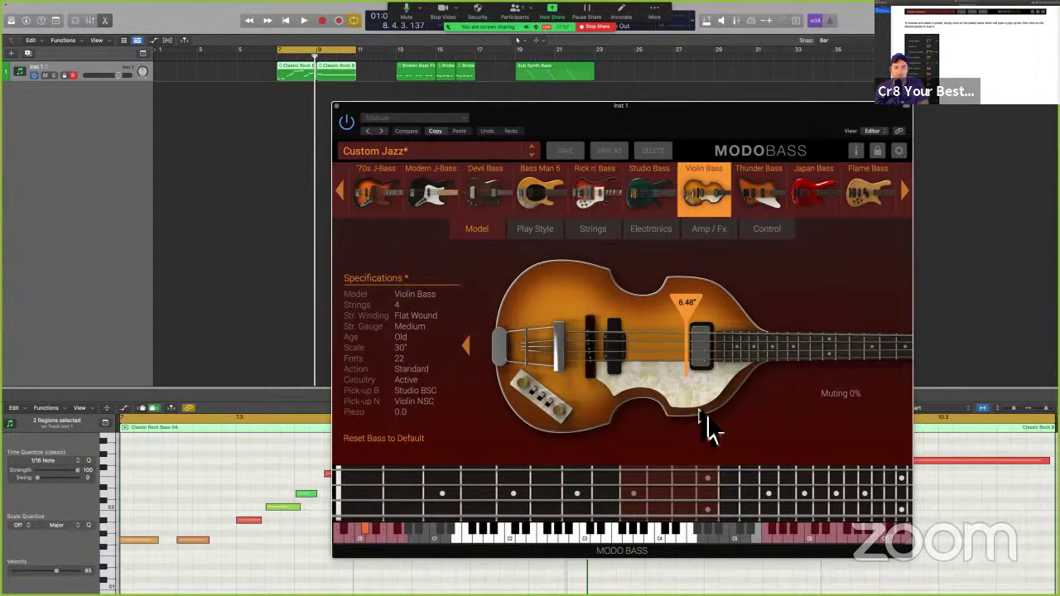
{"action": "key", "text": "space"}
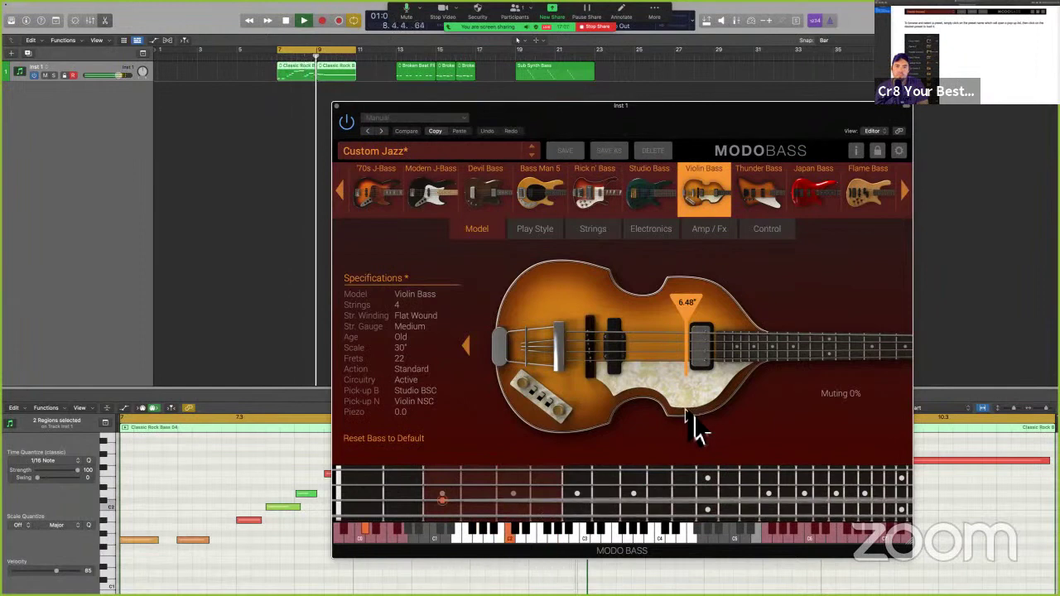
{"action": "key", "text": "space"}
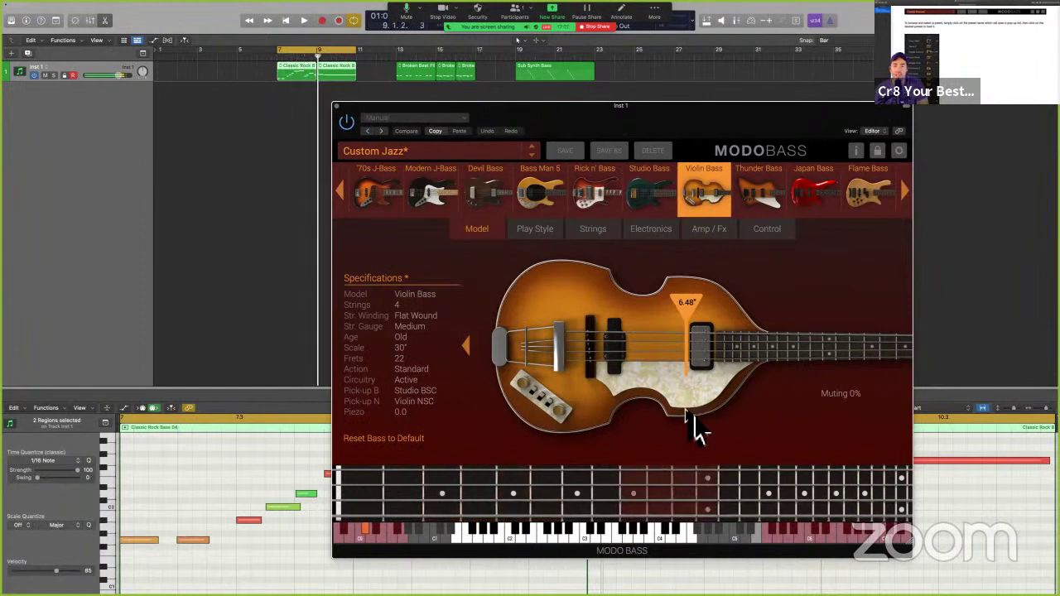
Step: On the Strings page, play the loop with Flat Wound strings, set the string type to Round Wound, and play it again
{"action": "left_click", "coordinate": [610, 232]}
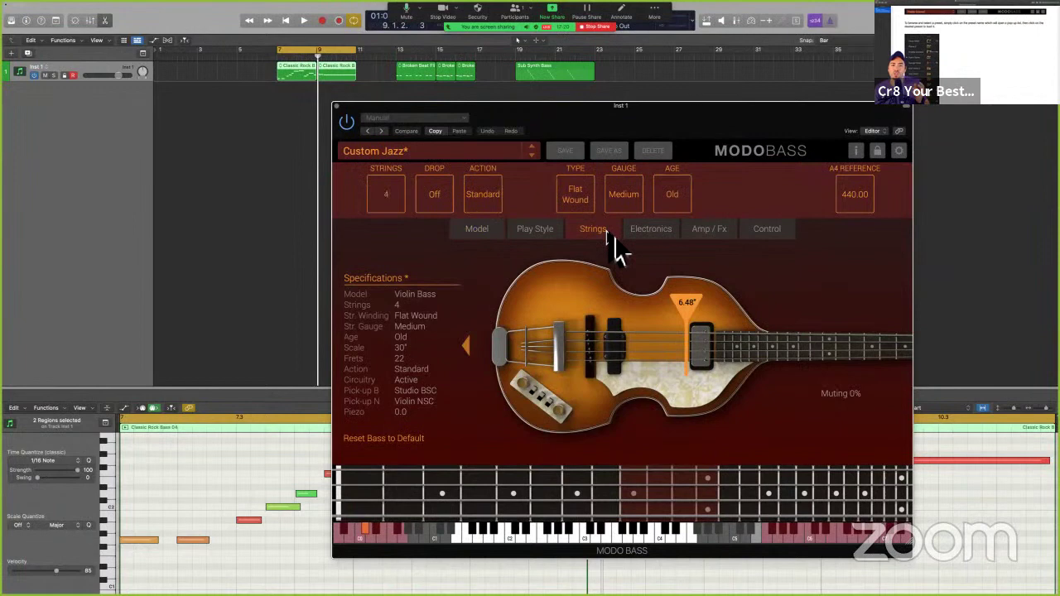
{"action": "left_click", "coordinate": [585, 199]}
{"action": "left_click", "coordinate": [585, 206]}
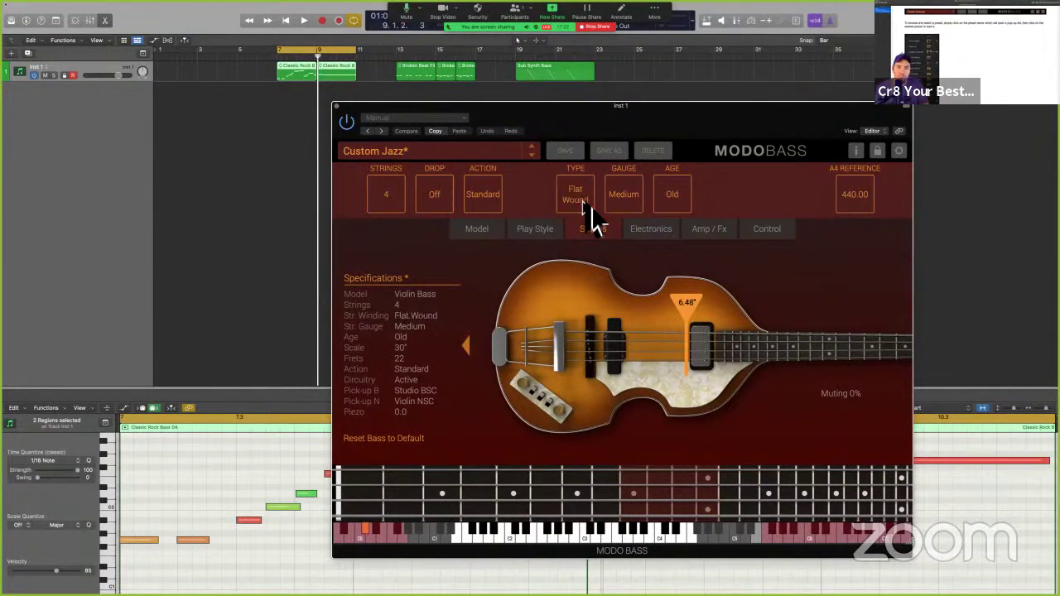
{"action": "key", "text": "space"}
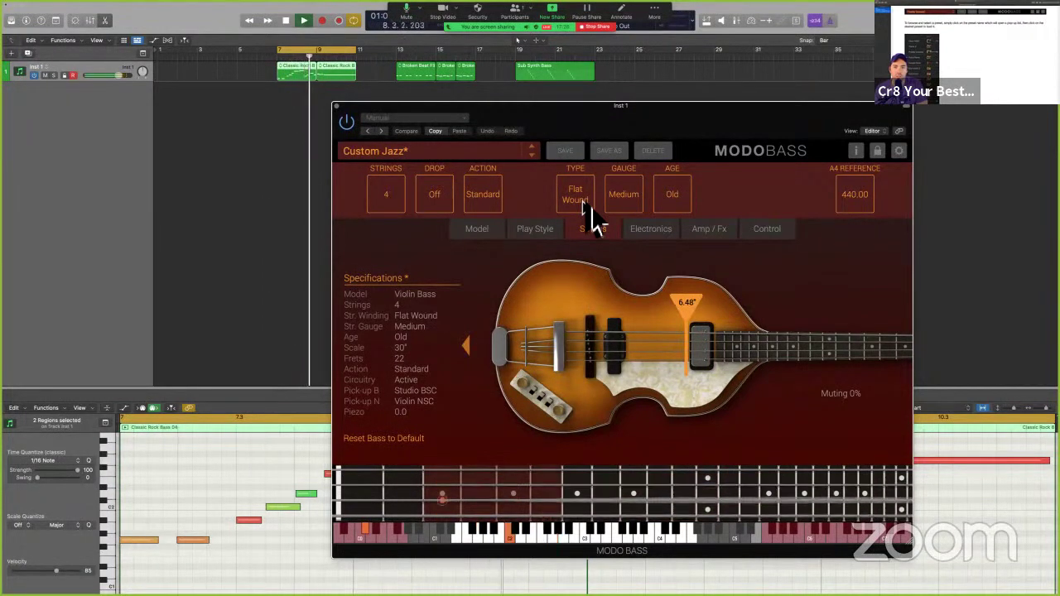
{"action": "key", "text": "space"}
{"action": "left_click", "coordinate": [593, 222]}
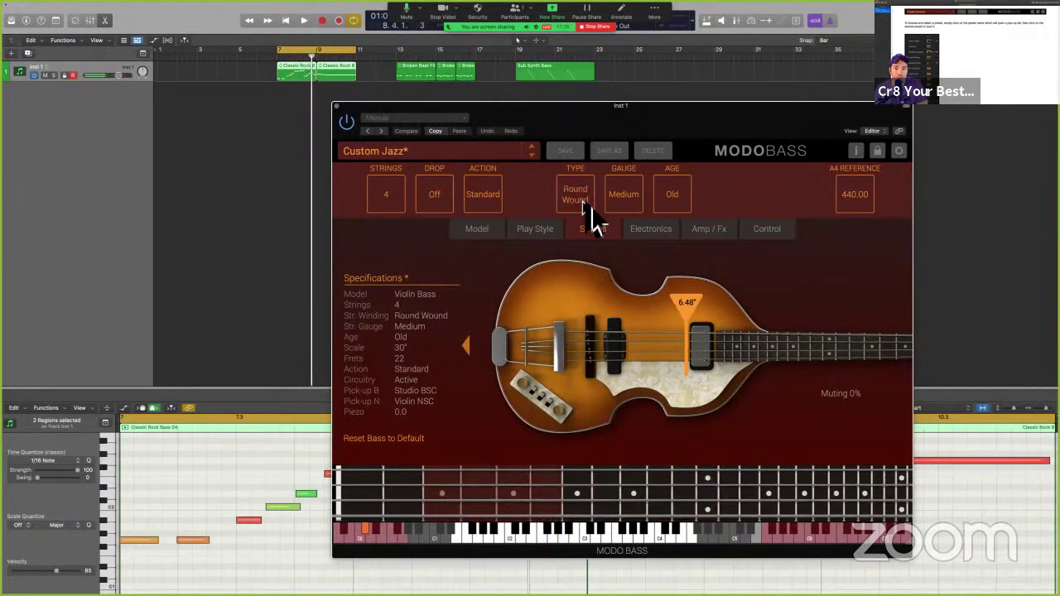
{"action": "key", "text": "space"}
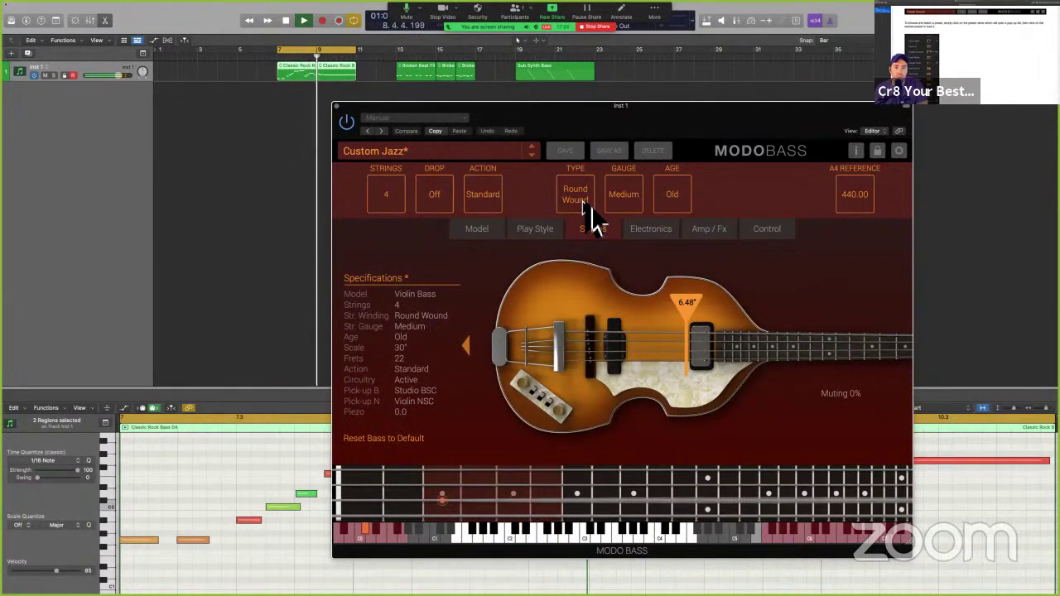
Step: Stop the loop, load the Disco Phunk preset from the Pick category, and audition it with the looped bass regions
{"action": "key", "text": "space"}
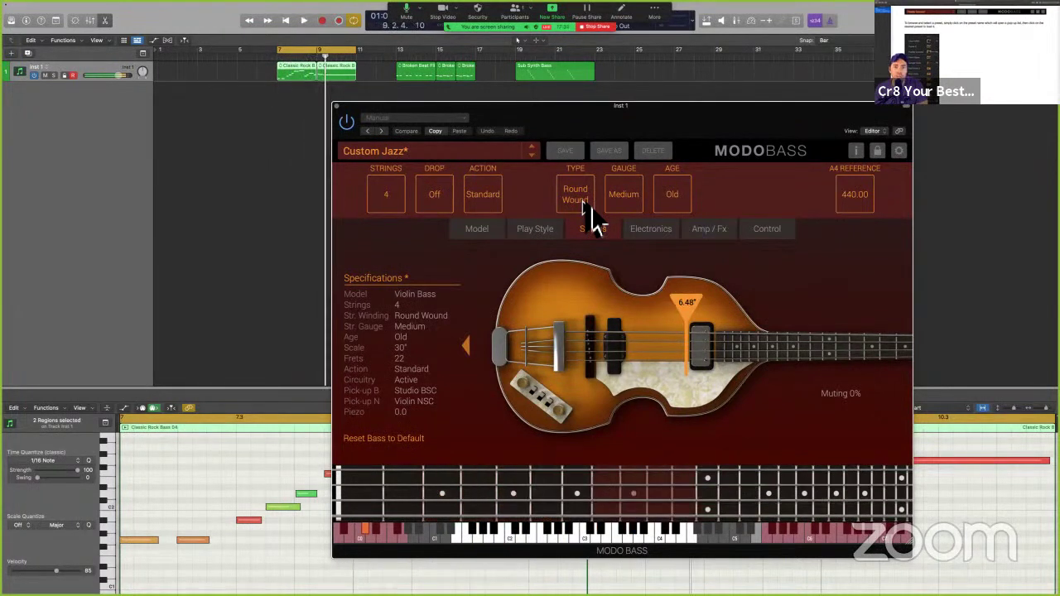
{"action": "left_click", "coordinate": [492, 236]}
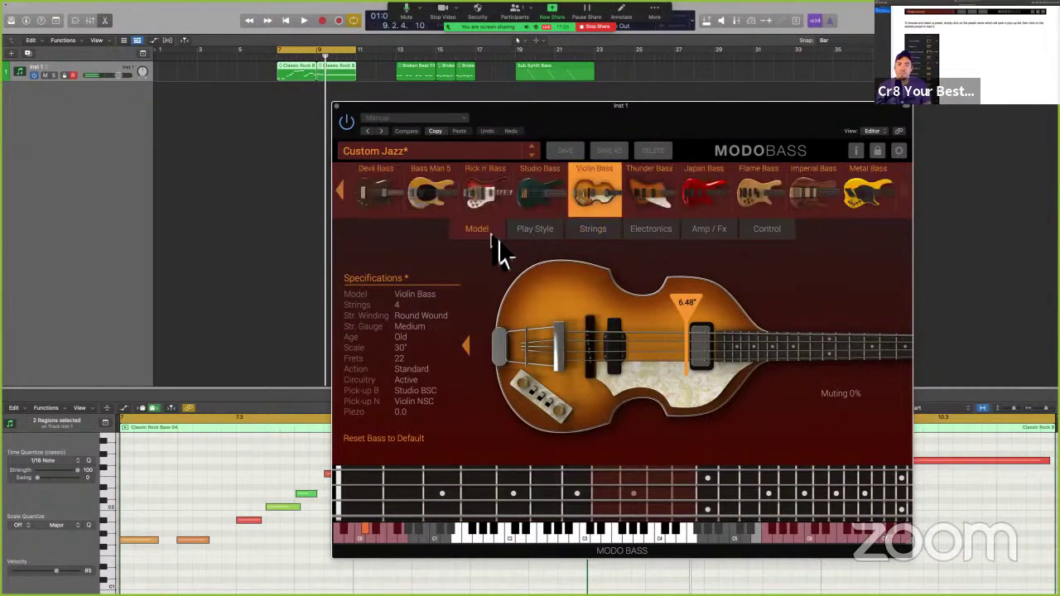
{"action": "left_click", "coordinate": [397, 154]}
{"action": "mouse_move", "coordinate": [403, 197]}
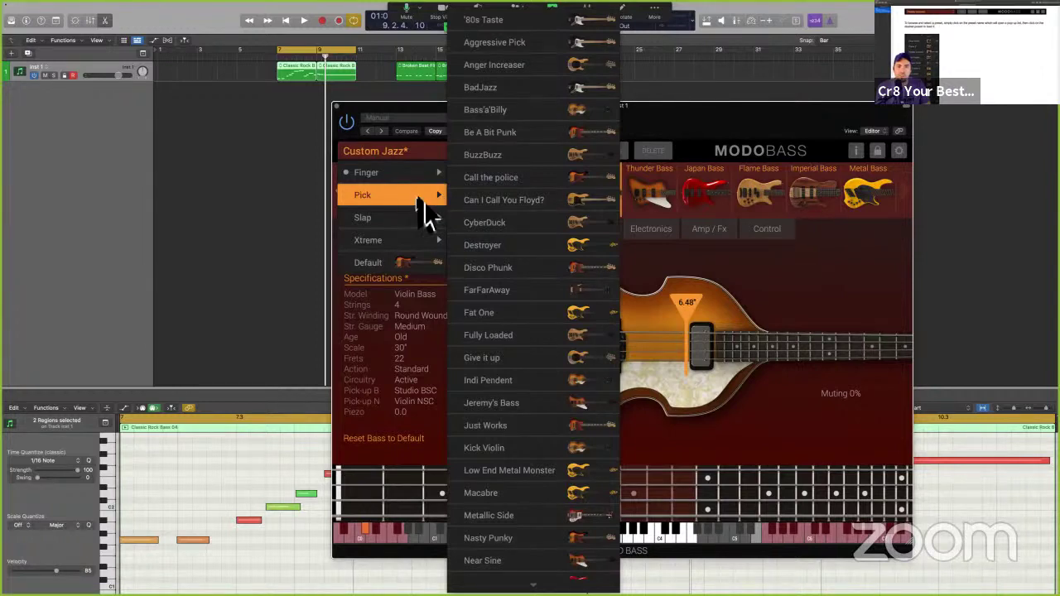
{"action": "left_click", "coordinate": [538, 270]}
{"action": "key", "text": "space"}
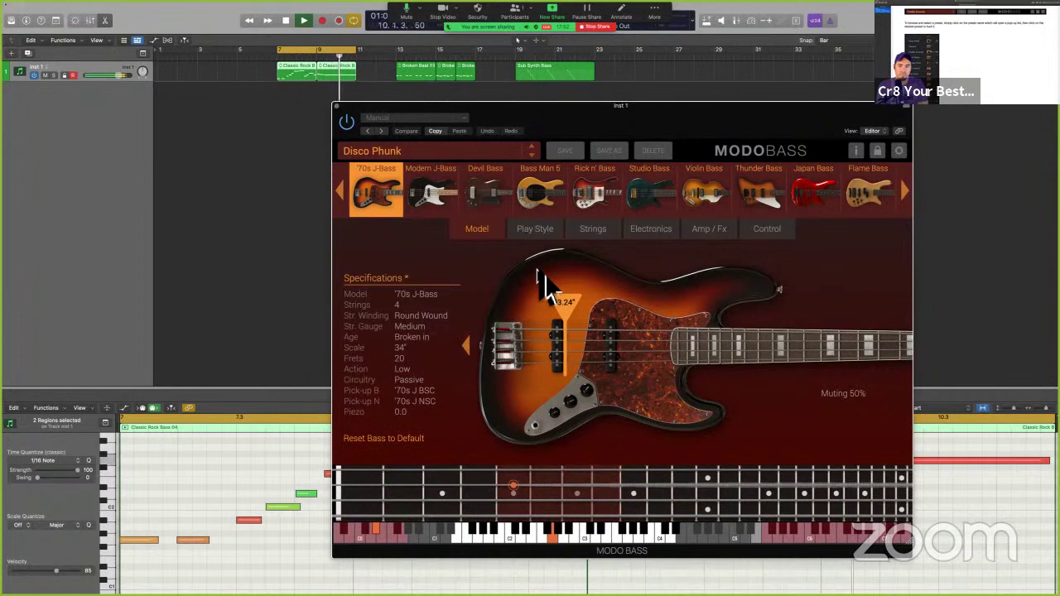
{"action": "key", "text": "space"}
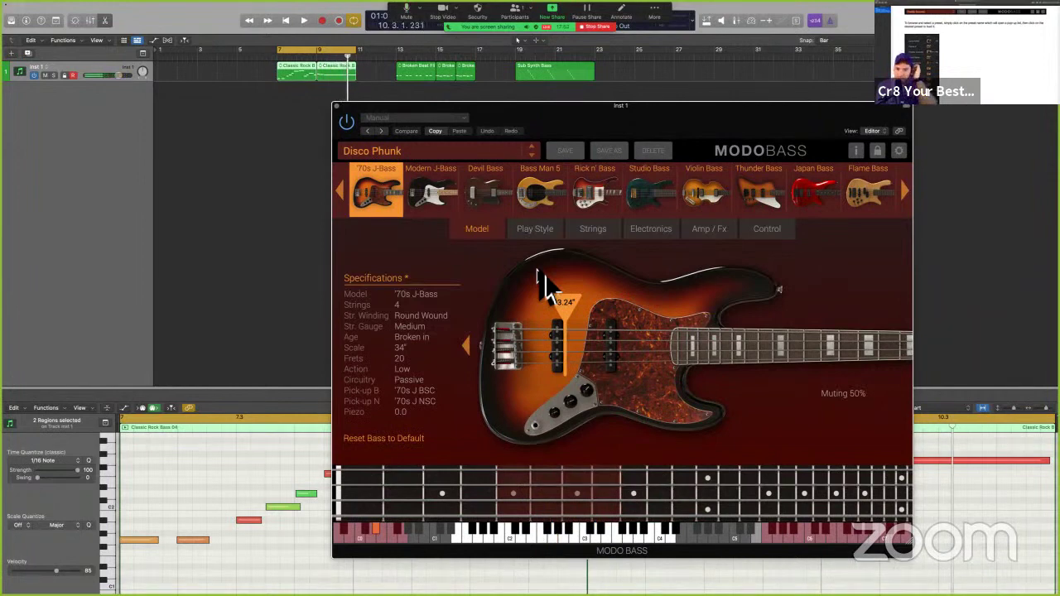
Step: View the Play Style settings of the Disco Phunk preset and set the string action to Standard
{"action": "left_click", "coordinate": [538, 234]}
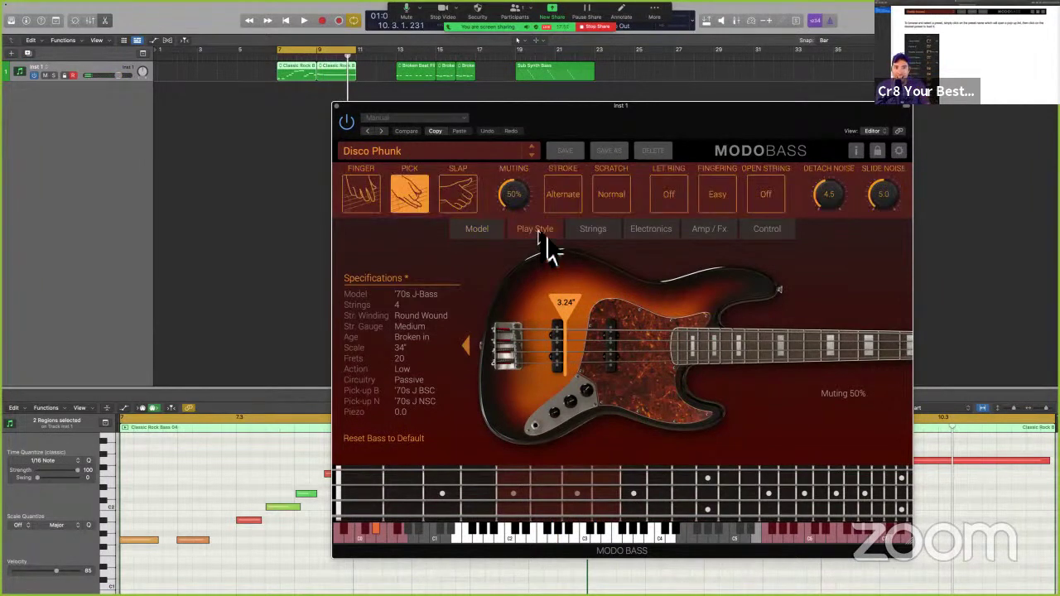
{"action": "left_click", "coordinate": [593, 231]}
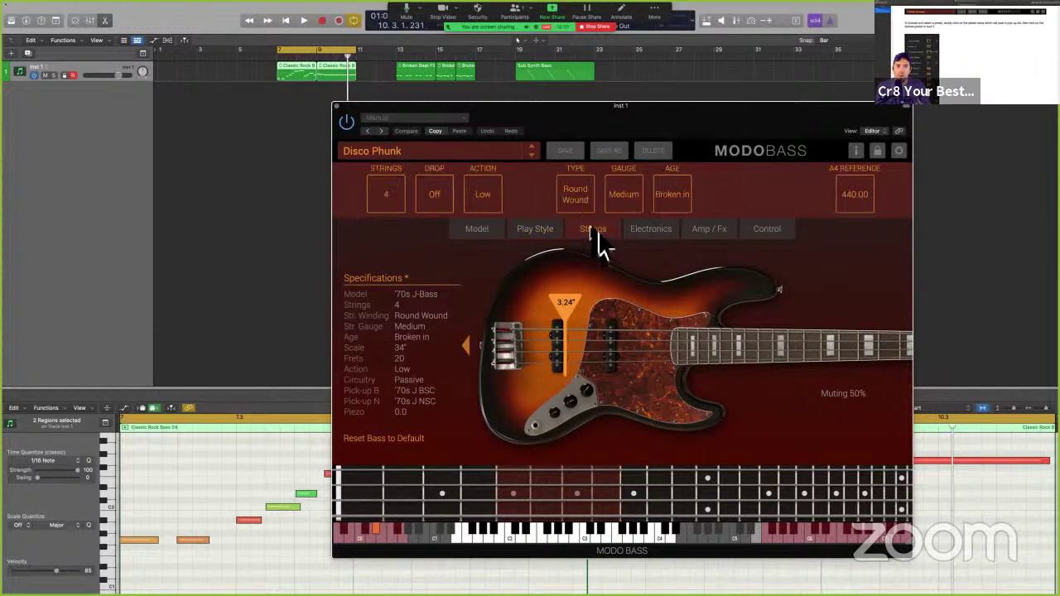
{"action": "left_click", "coordinate": [497, 209]}
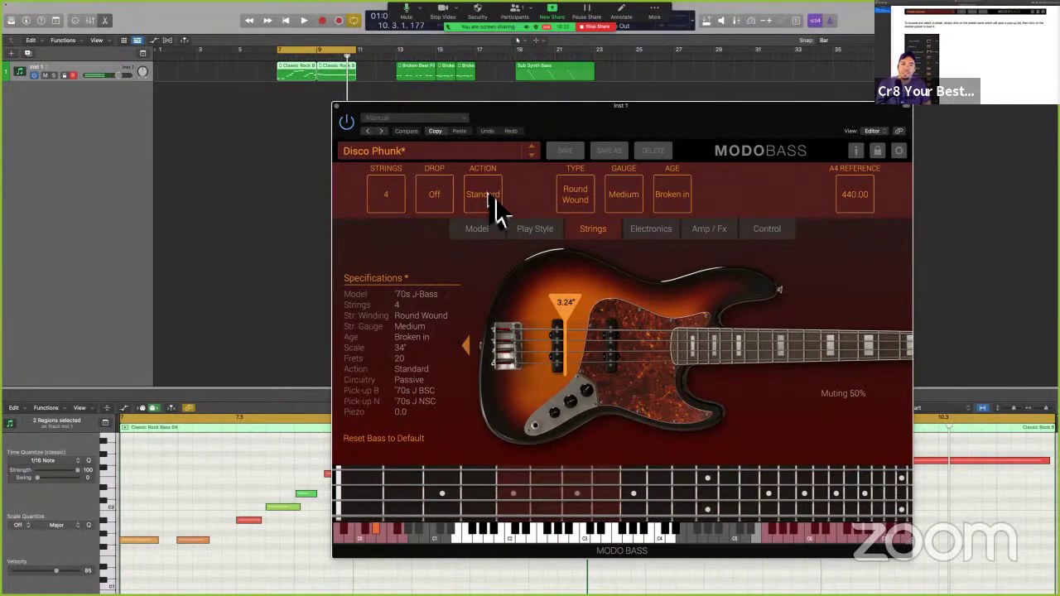
{"action": "left_click", "coordinate": [482, 230]}
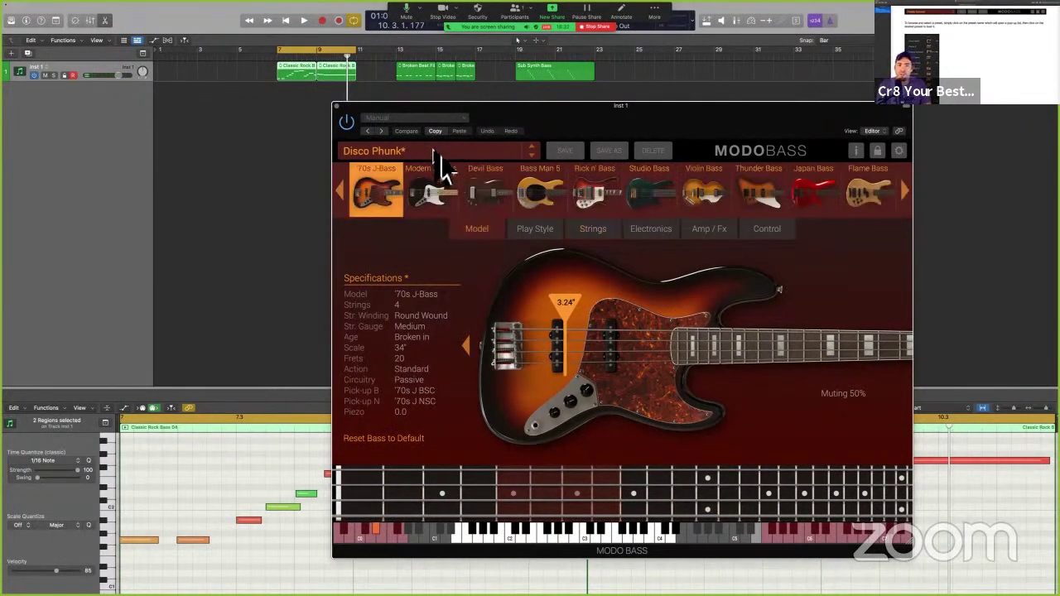
Step: Check the modified preset in the Pick preset list and read the manual's passage on the asterisk marking modified presets
{"action": "left_click", "coordinate": [443, 159]}
{"action": "mouse_move", "coordinate": [432, 197]}
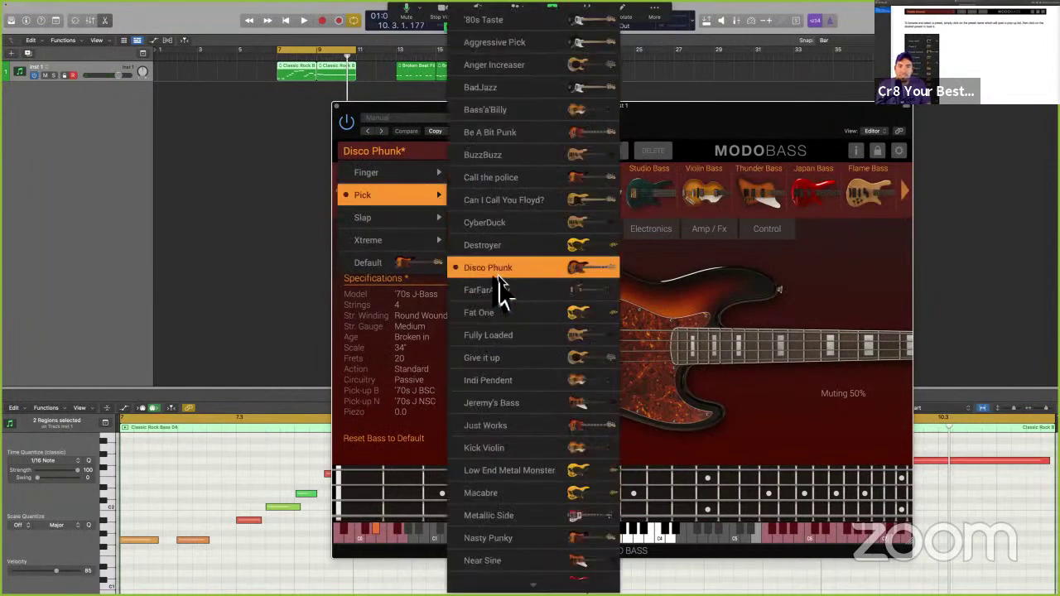
{"action": "left_click", "coordinate": [715, 245]}
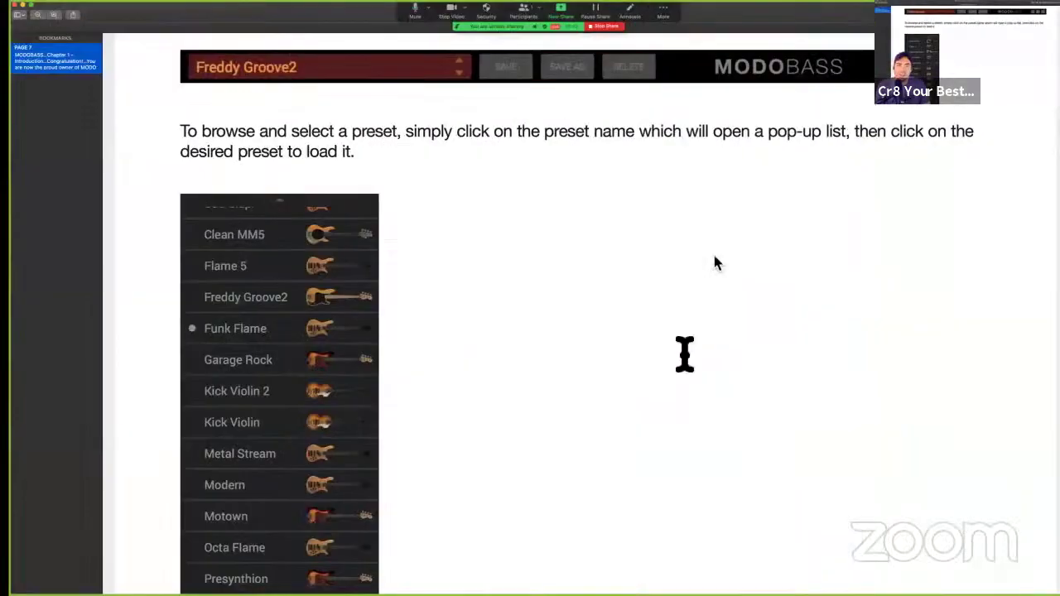
{"action": "scroll", "coordinate": [684, 355], "scroll_direction": "down", "scroll_amount": 10}
{"action": "scroll", "coordinate": [684, 355], "scroll_direction": "down", "scroll_amount": 5}
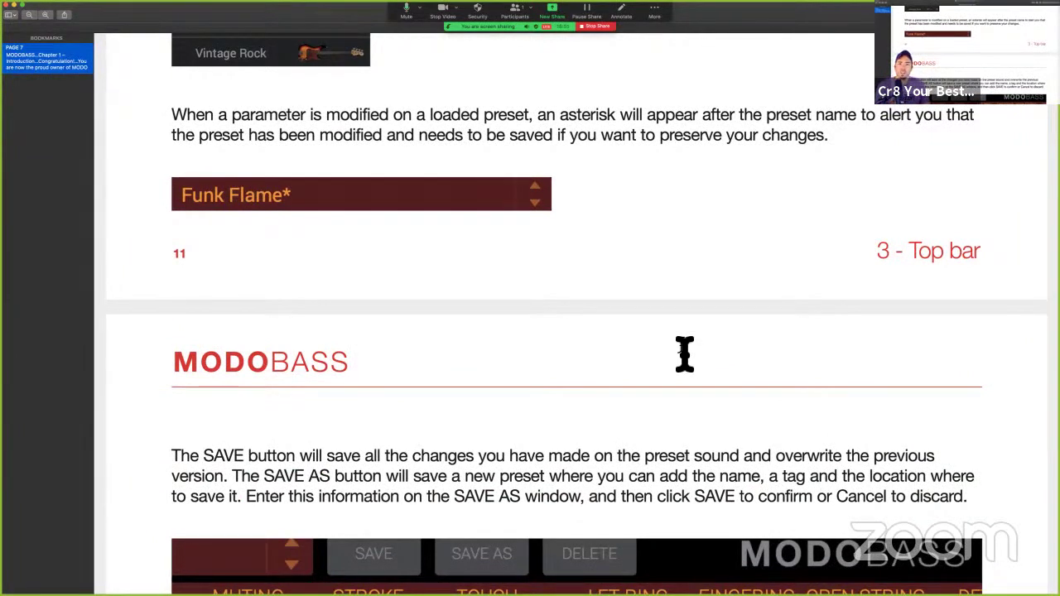
{"action": "left_click_drag", "start_coordinate": [558, 114], "coordinate": [811, 113]}
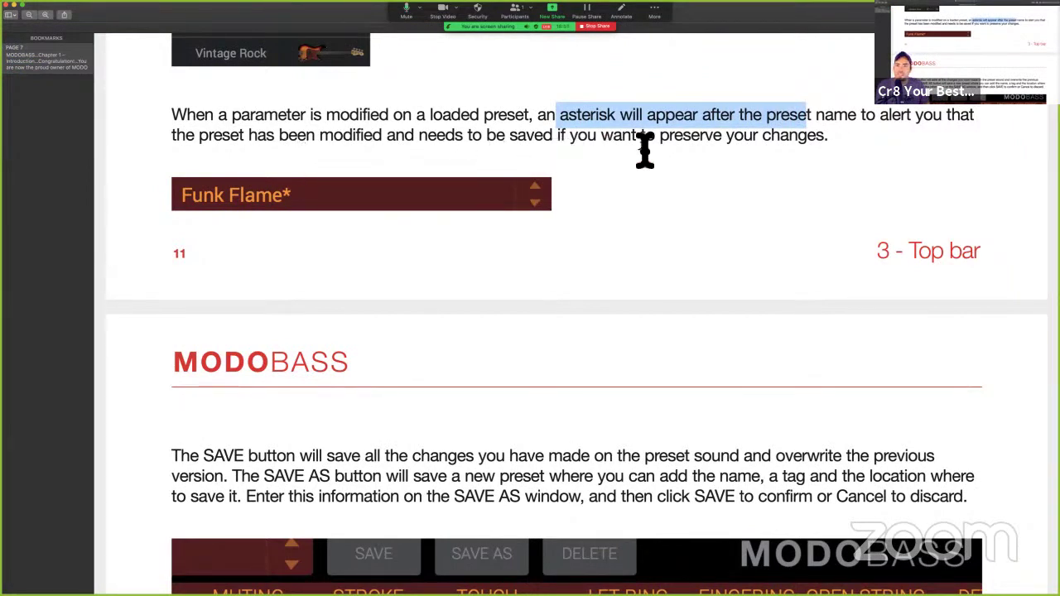
{"action": "scroll", "coordinate": [693, 260], "scroll_direction": "down", "scroll_amount": 5}
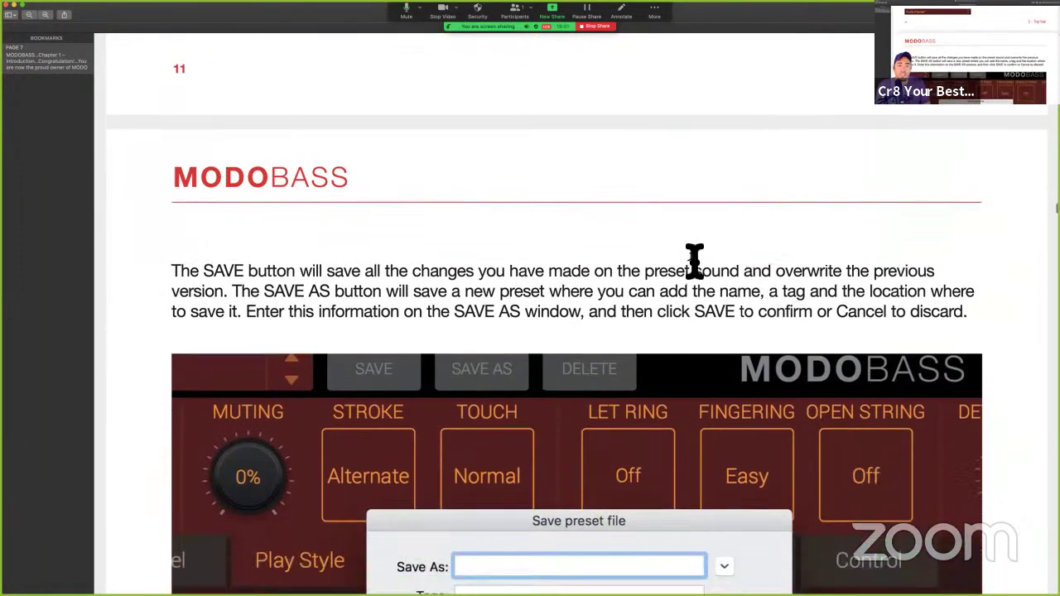
Step: Return to MODO BASS in Logic Pro and set the string action to High
{"action": "key", "text": "ctrl+Left"}
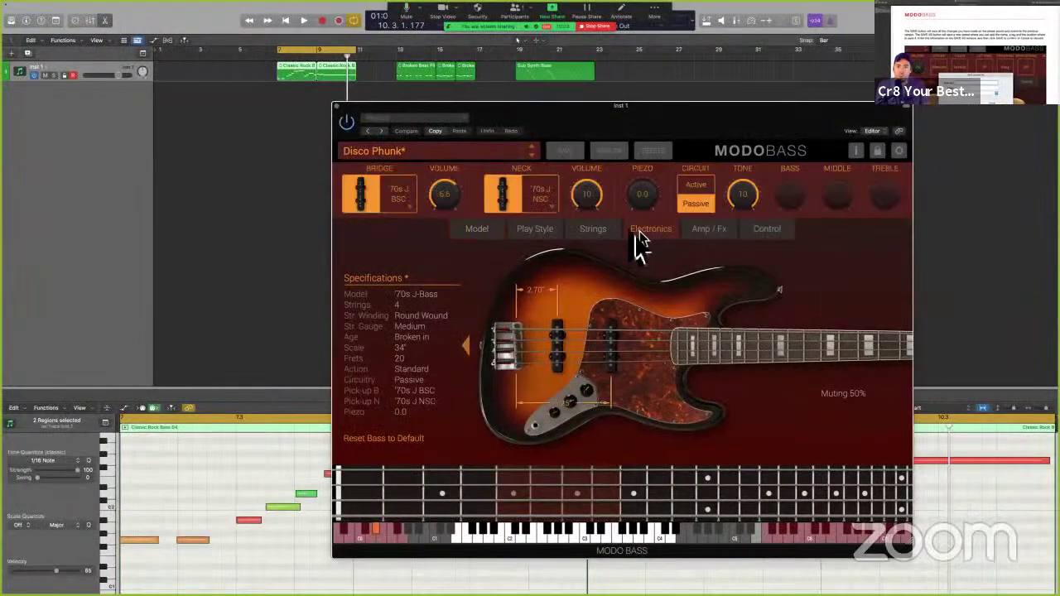
{"action": "left_click", "coordinate": [645, 234]}
{"action": "left_click", "coordinate": [610, 233]}
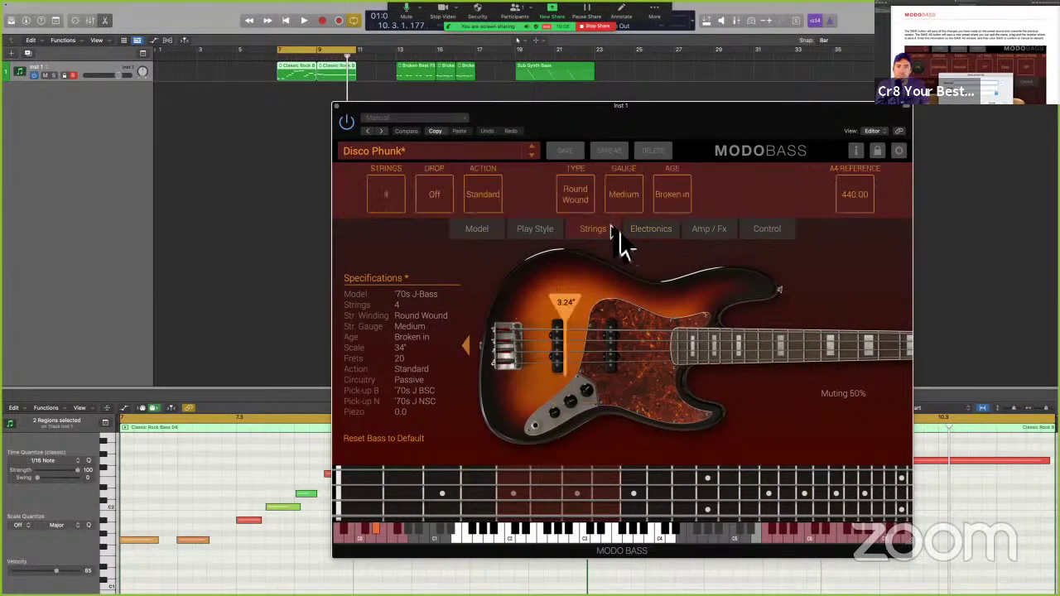
{"action": "left_click", "coordinate": [481, 195]}
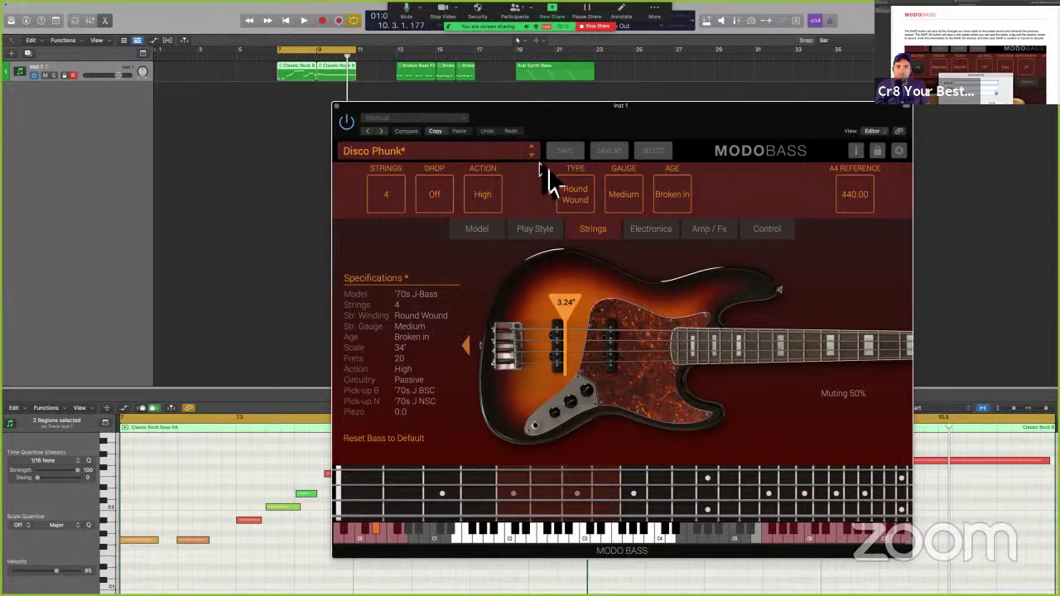
Step: Bring up the save prompt for overwriting the Disco Phunk preset twice, cancelling it each time
{"action": "left_click", "coordinate": [565, 152]}
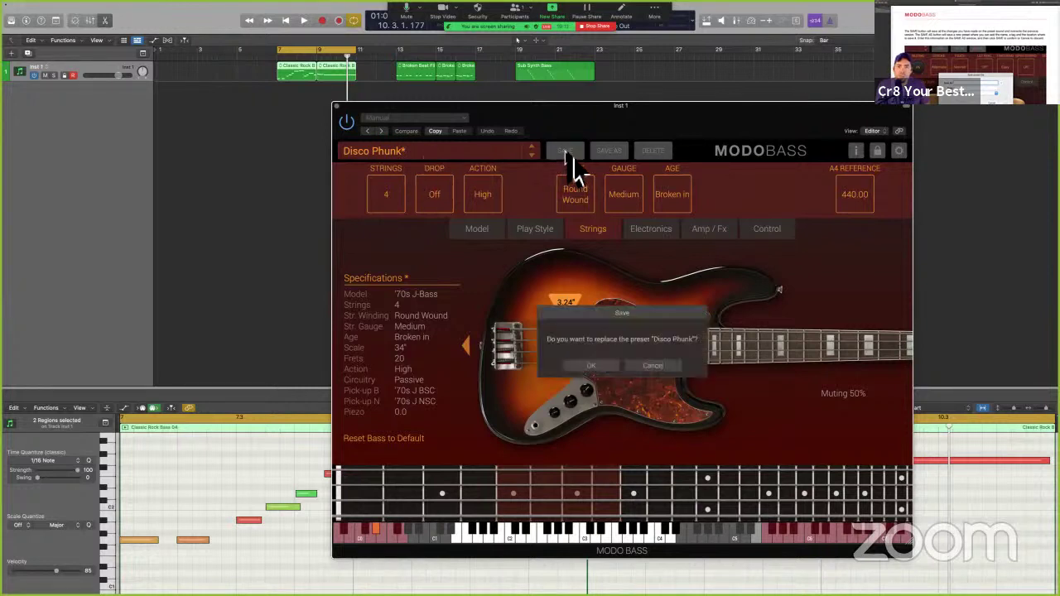
{"action": "left_click", "coordinate": [659, 368]}
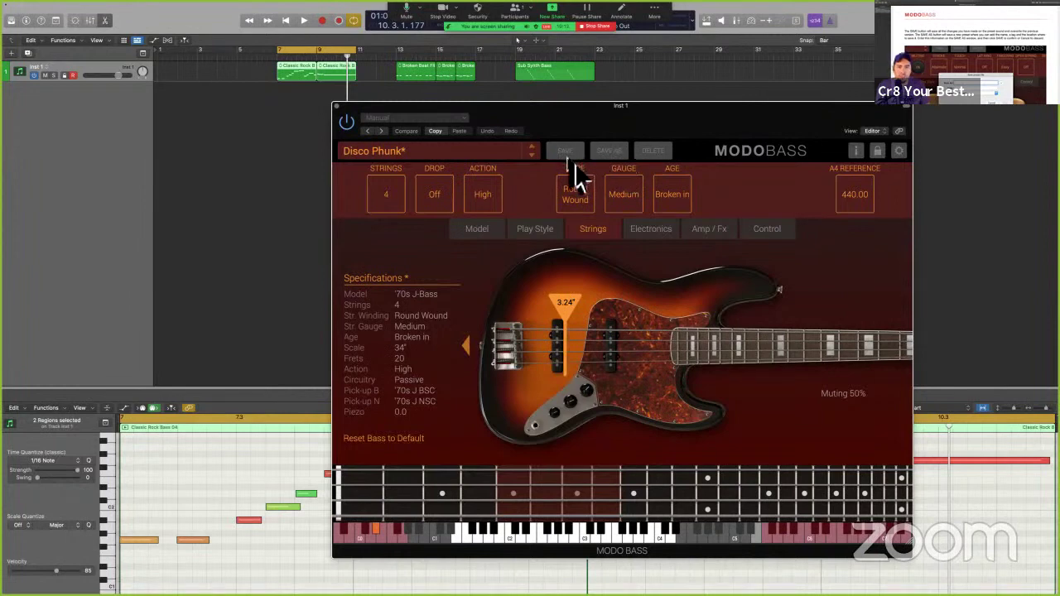
{"action": "left_click", "coordinate": [568, 155]}
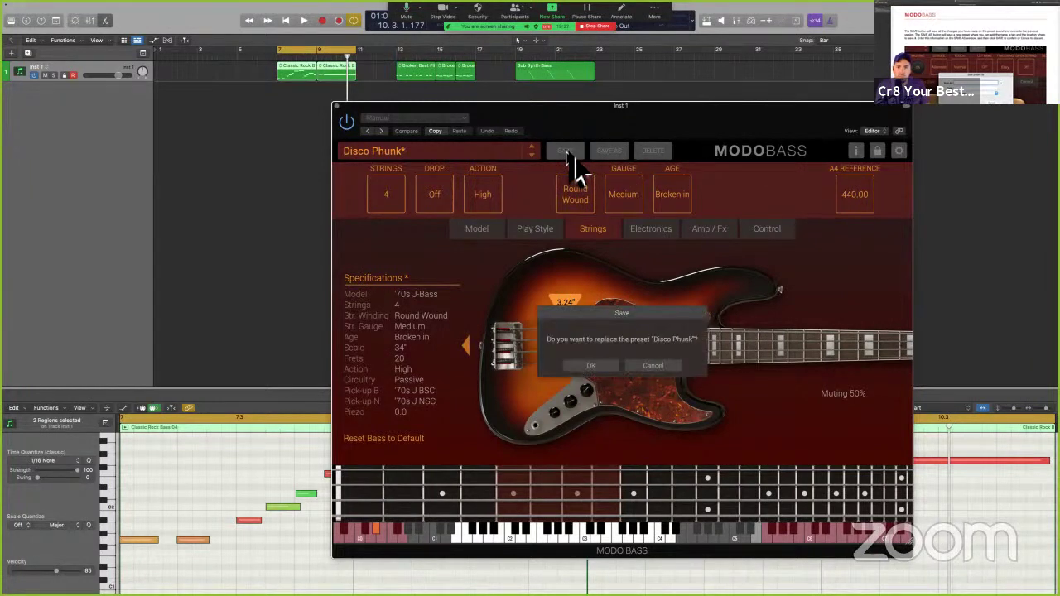
{"action": "left_click", "coordinate": [668, 369]}
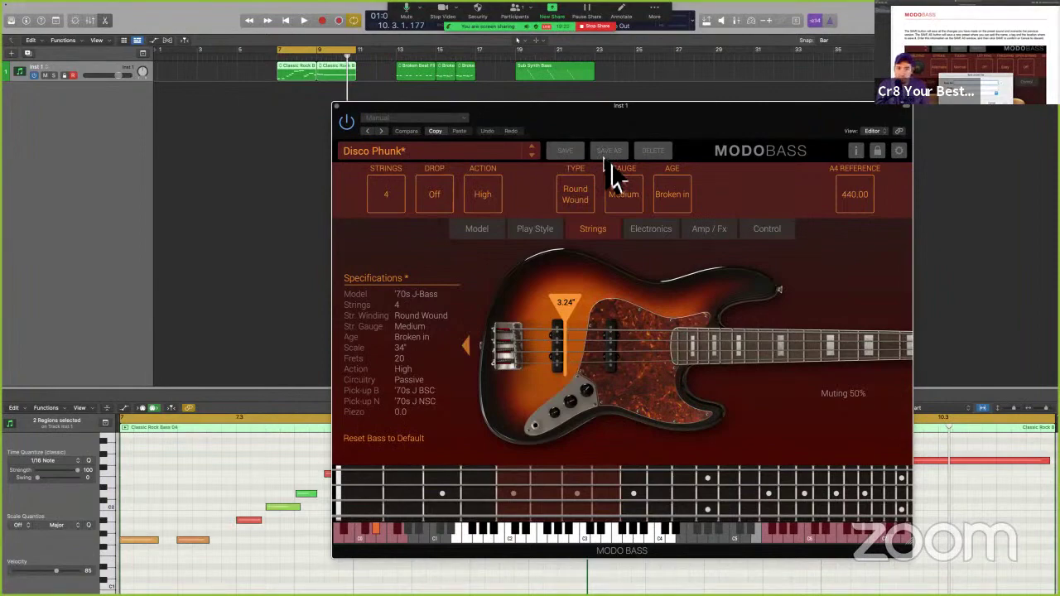
Step: Switch to the manual and read about saving presets as new files, the info, lock and gear icons, and the Settings options
{"action": "key", "text": "ctrl+Right"}
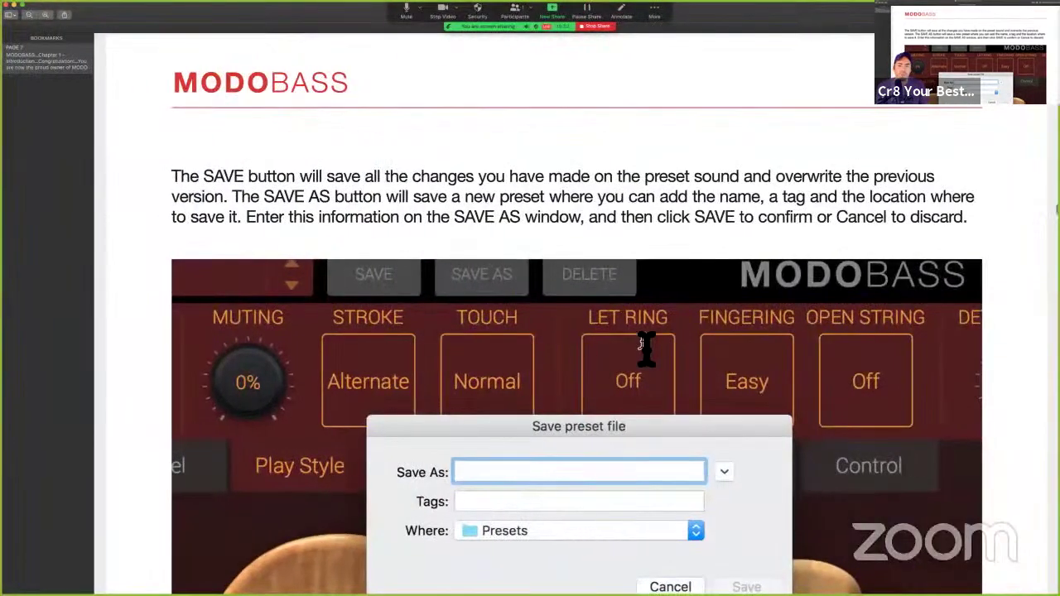
{"action": "scroll", "coordinate": [646, 347], "scroll_direction": "down", "scroll_amount": 10}
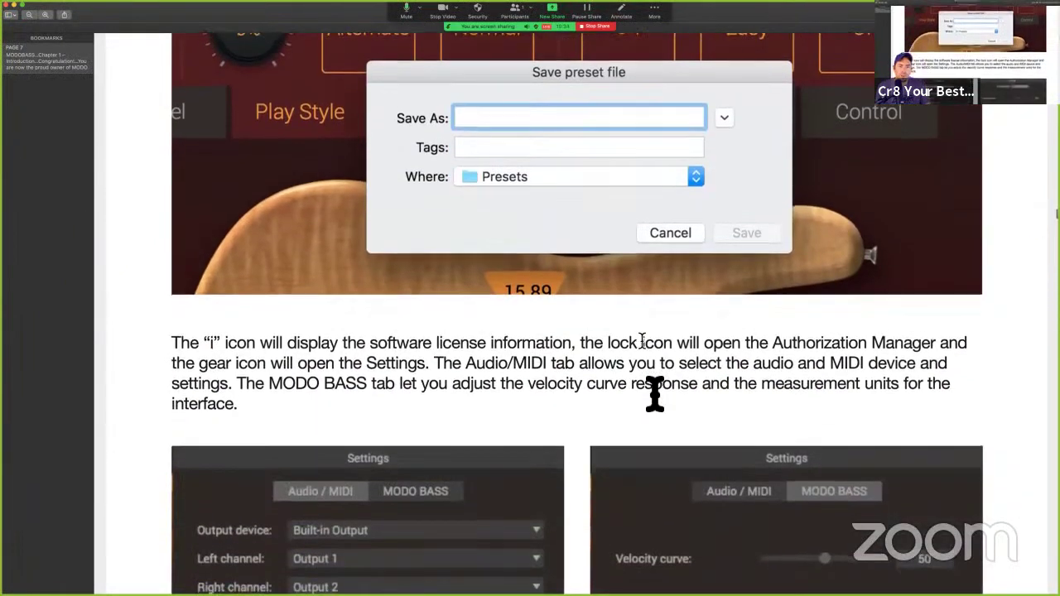
{"action": "scroll", "coordinate": [642, 341], "scroll_direction": "up", "scroll_amount": 10}
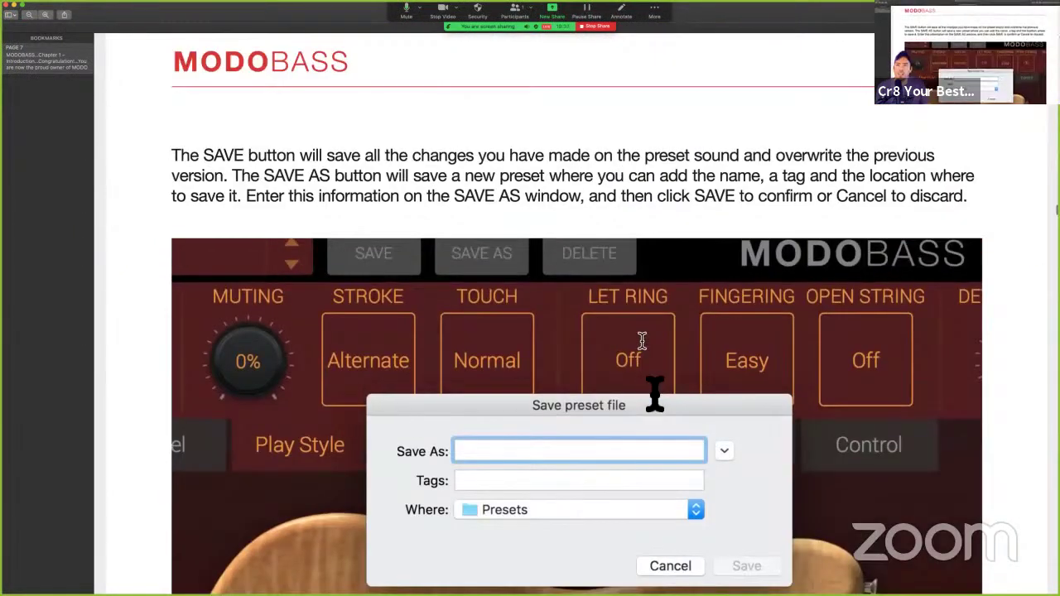
{"action": "scroll", "coordinate": [641, 341], "scroll_direction": "down", "scroll_amount": 10}
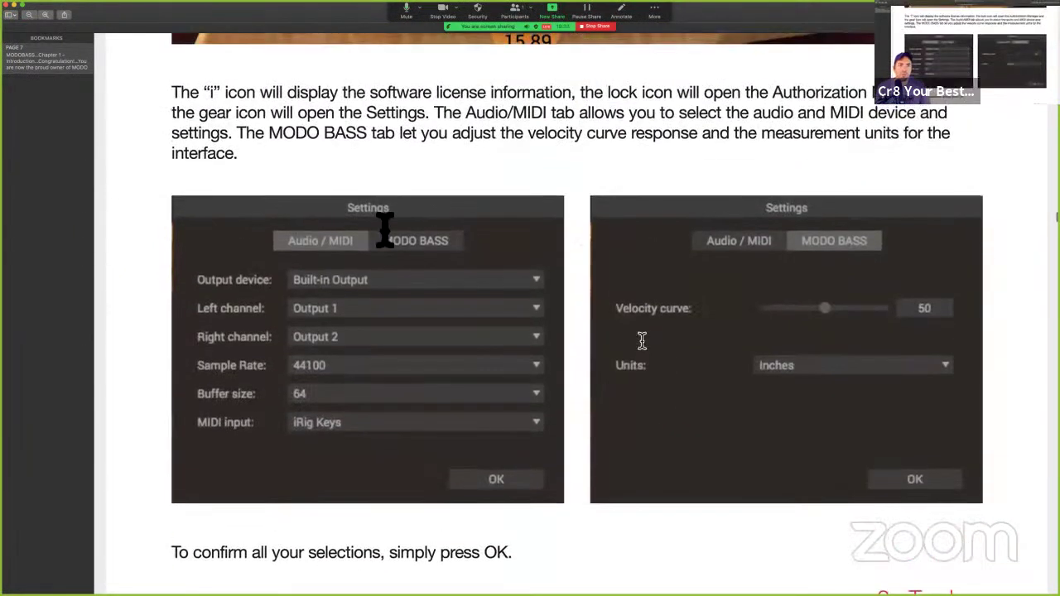
{"action": "left_click_drag", "start_coordinate": [225, 93], "coordinate": [339, 111]}
{"action": "left_click", "coordinate": [501, 130]}
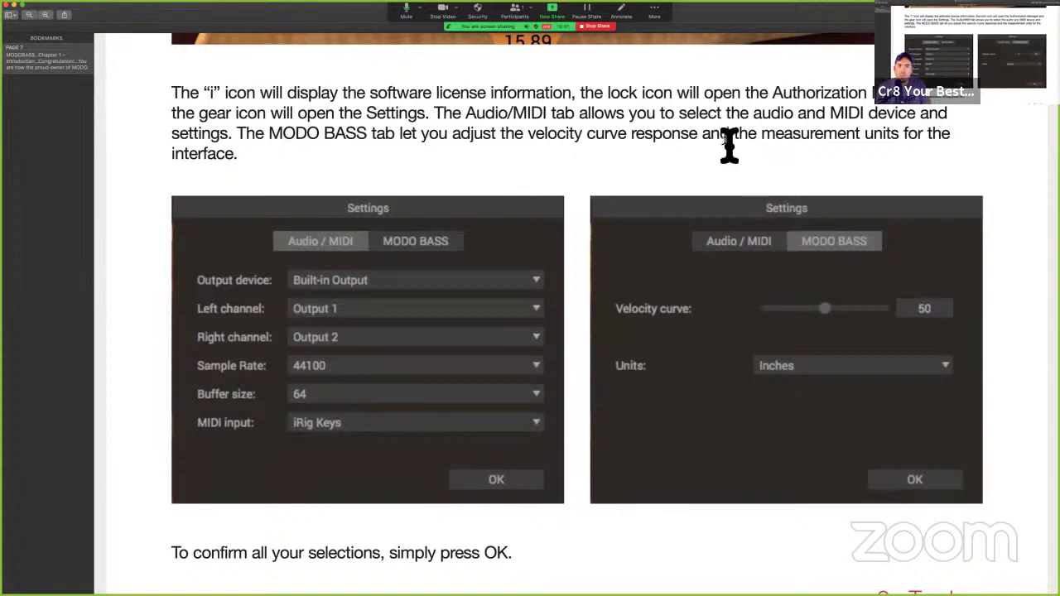
{"action": "scroll", "coordinate": [727, 141], "scroll_direction": "up", "scroll_amount": 2}
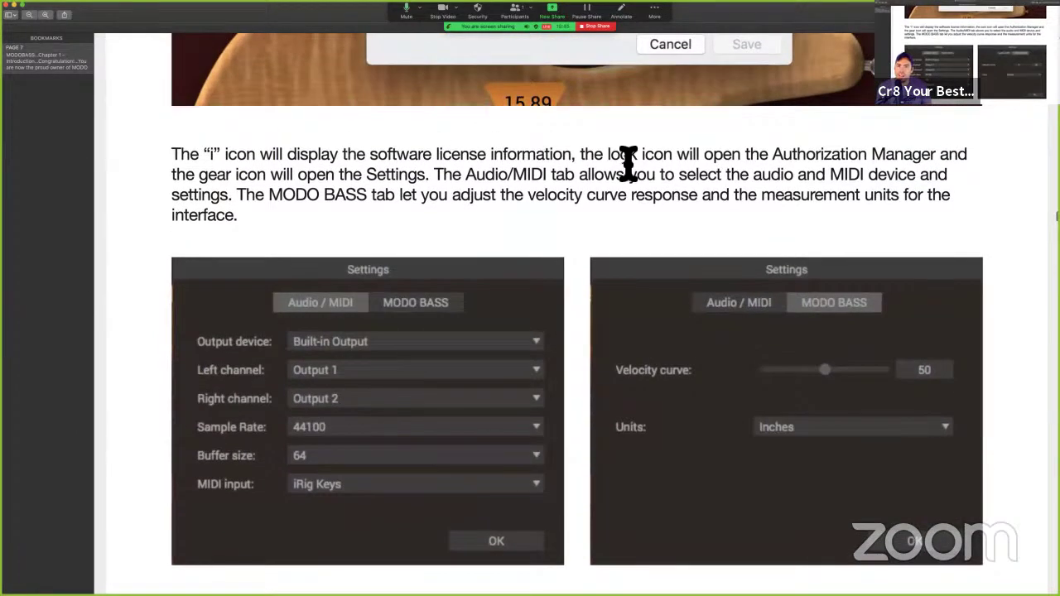
{"action": "scroll", "coordinate": [628, 163], "scroll_direction": "up", "scroll_amount": 1}
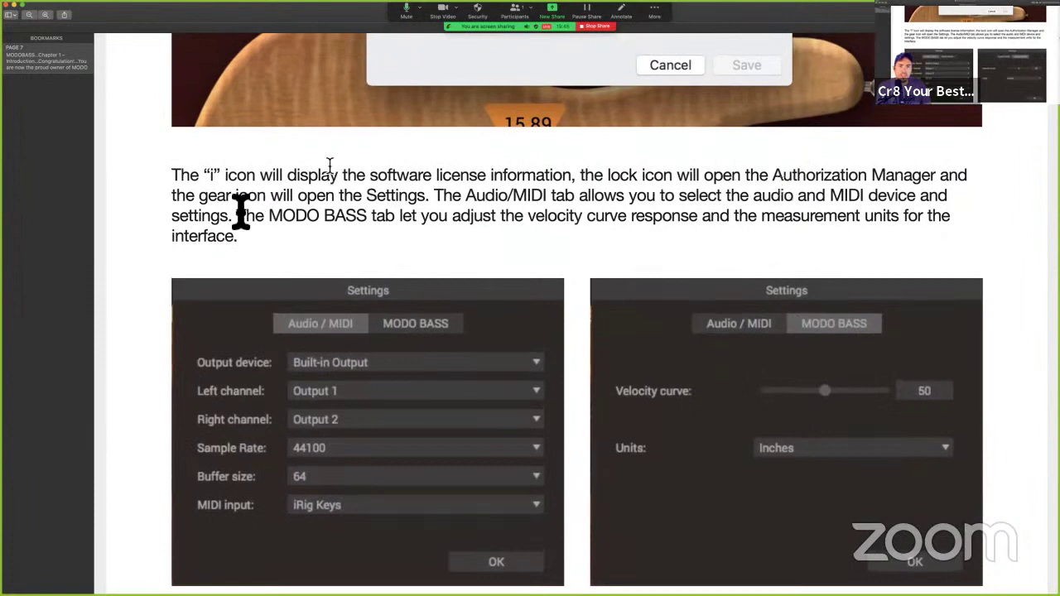
{"action": "left_click_drag", "start_coordinate": [208, 200], "coordinate": [438, 202]}
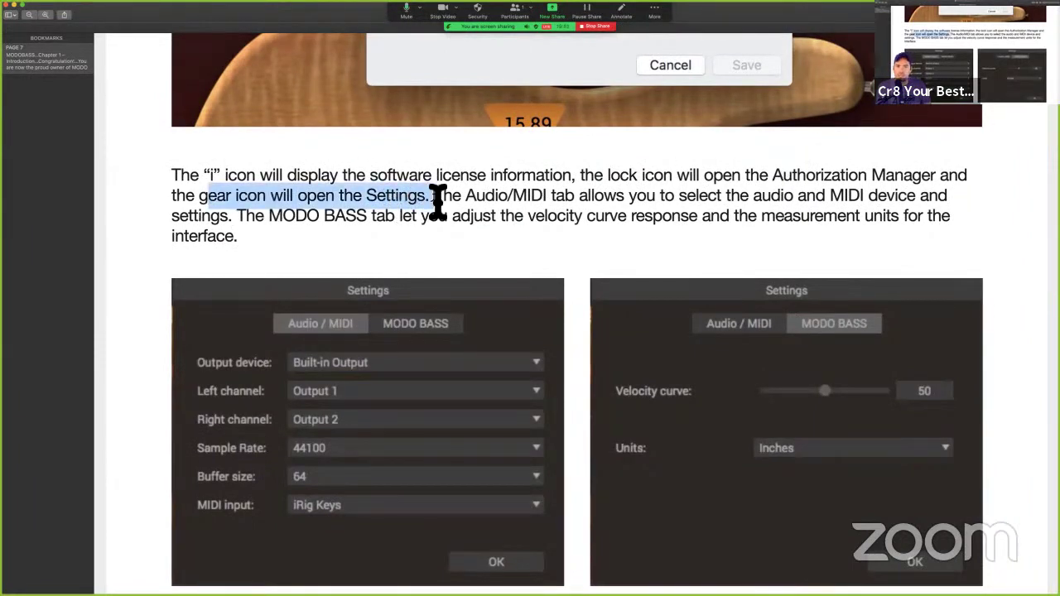
Step: In the MODO BASS settings, examine the velocity curve and the available measurement units, keep Inches, and switch back to the manual
{"action": "key", "text": "ctrl+Left"}
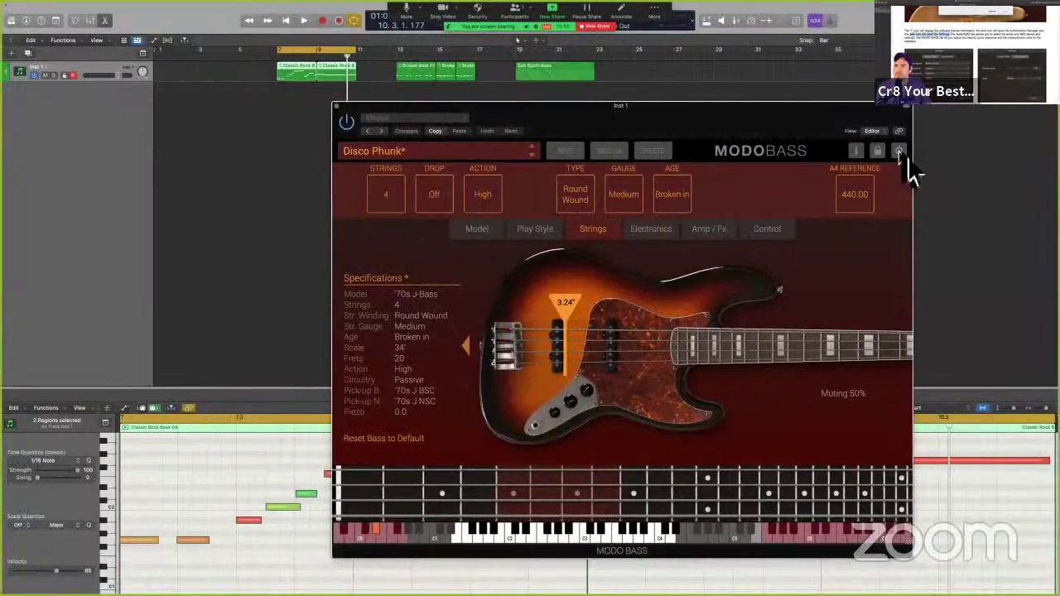
{"action": "left_click", "coordinate": [901, 154]}
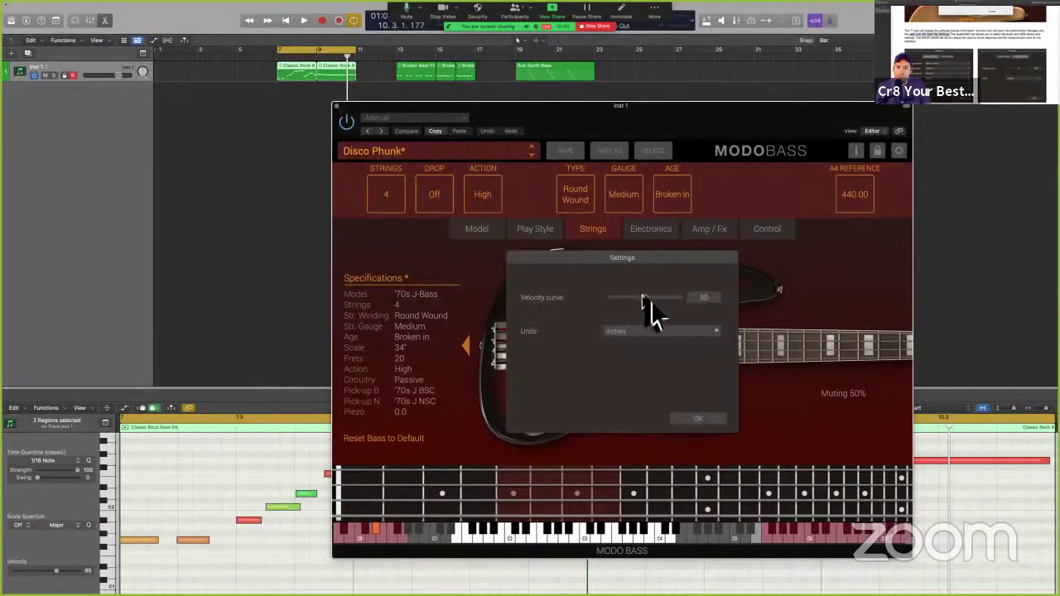
{"action": "left_click", "coordinate": [630, 334]}
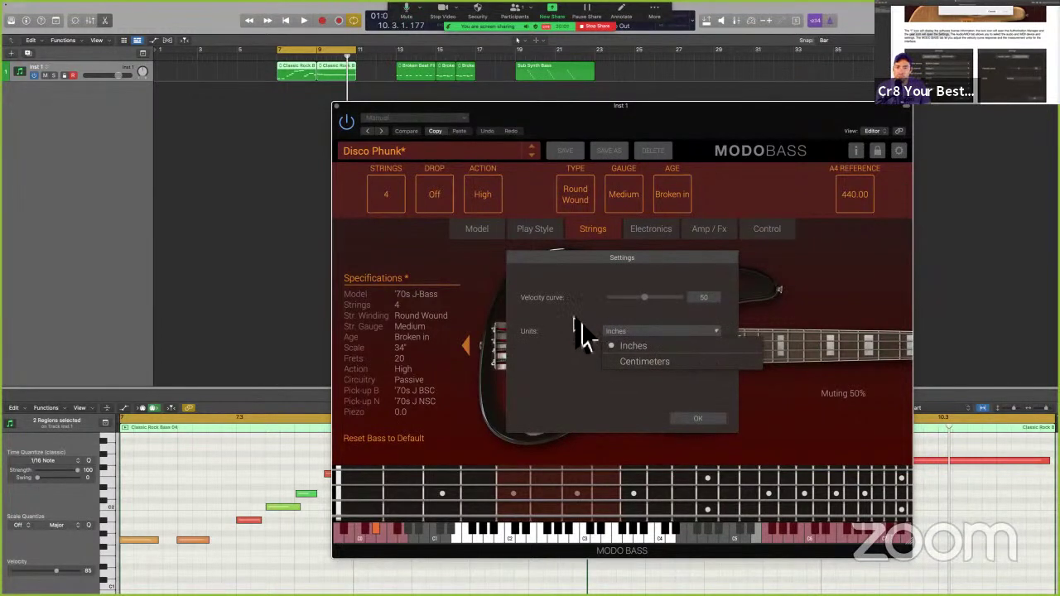
{"action": "left_click", "coordinate": [576, 321]}
{"action": "left_click", "coordinate": [673, 332]}
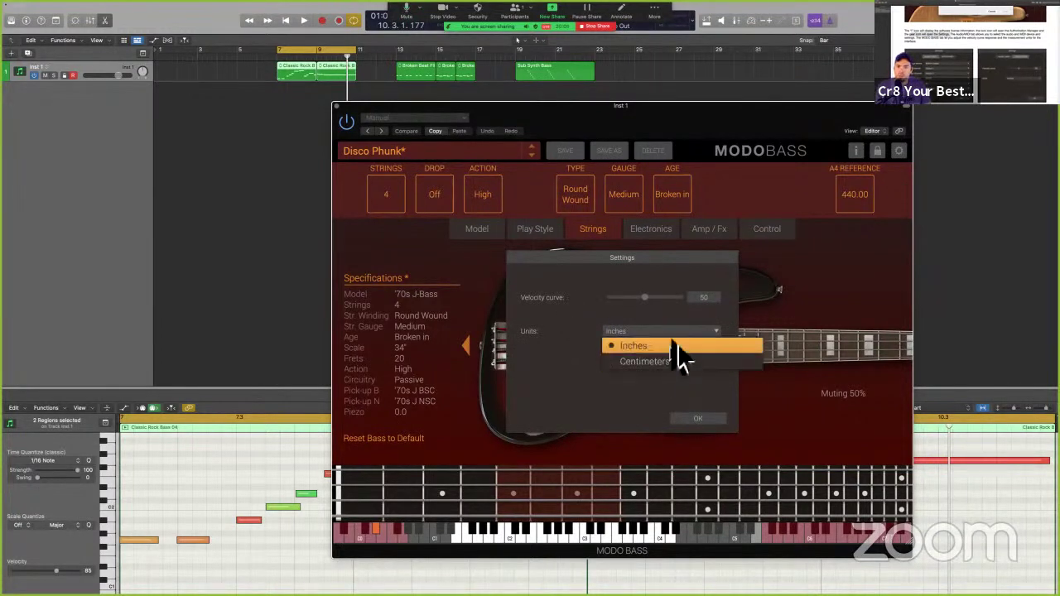
{"action": "left_click", "coordinate": [675, 343]}
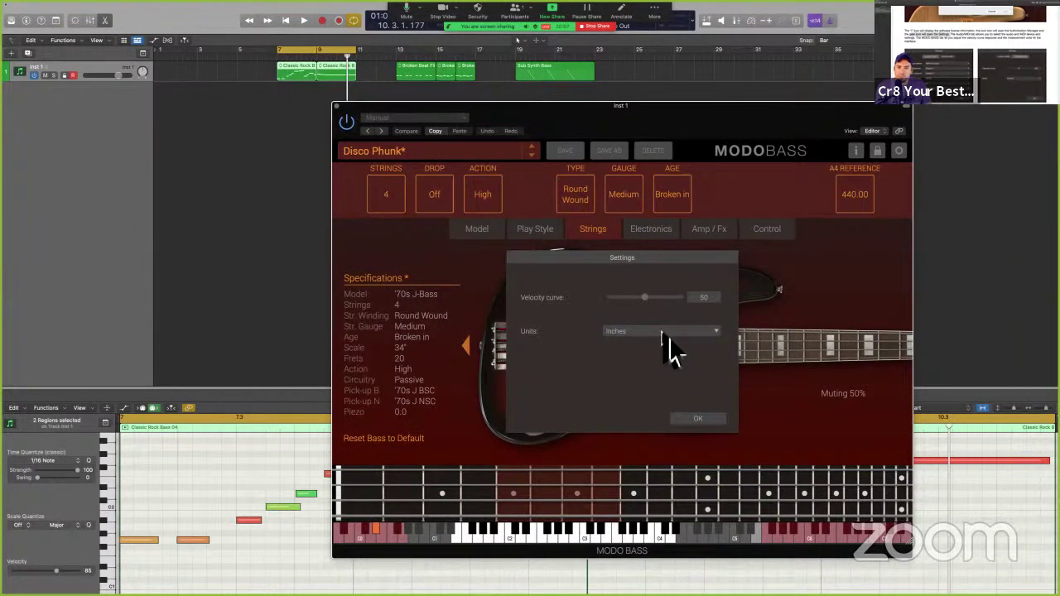
{"action": "key", "text": "ctrl+Right"}
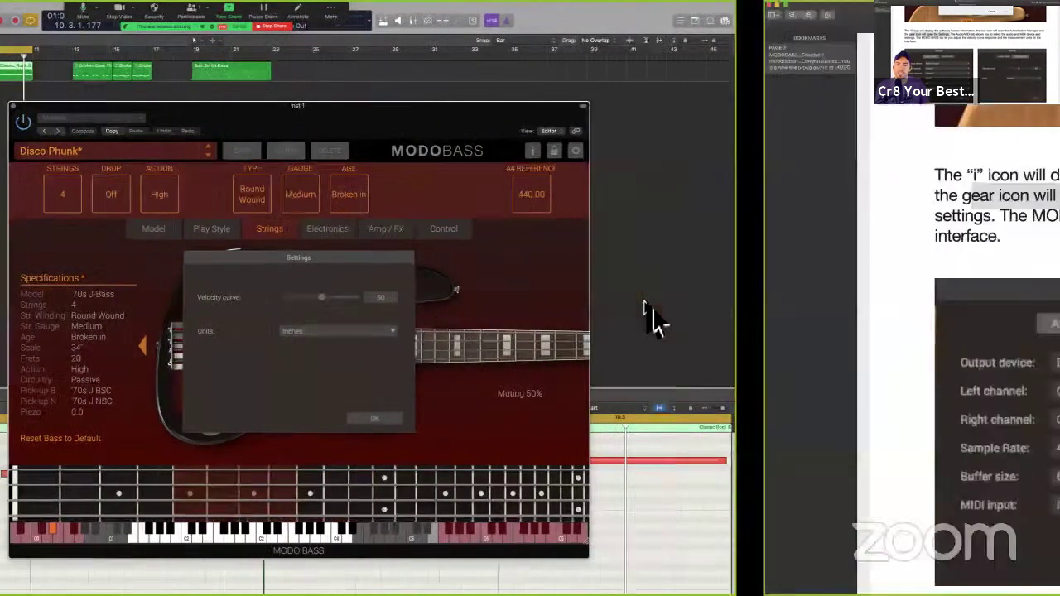
Step: Return from the manual to MODO BASS, set the velocity curve to 100, and play the looped bass regions
{"action": "scroll", "coordinate": [663, 400], "scroll_direction": "down", "scroll_amount": 10}
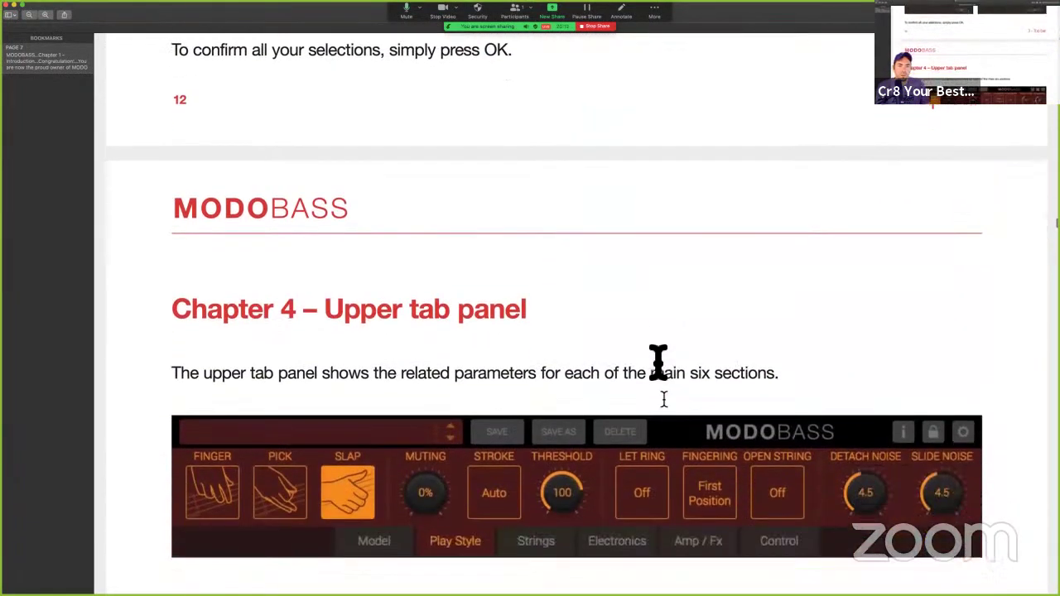
{"action": "scroll", "coordinate": [663, 399], "scroll_direction": "up", "scroll_amount": 10}
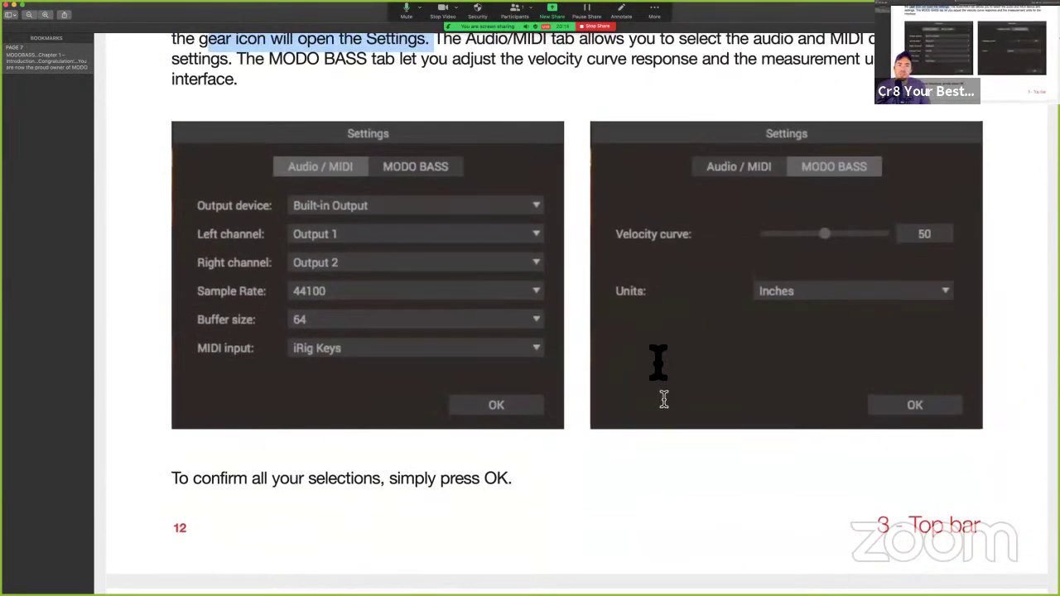
{"action": "key", "text": "ctrl+Left"}
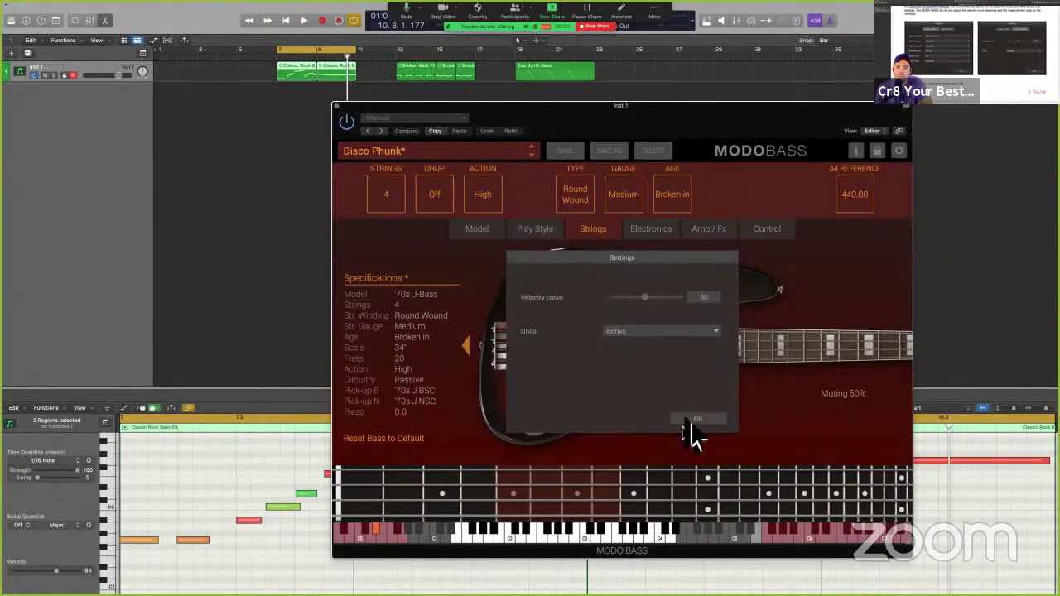
{"action": "left_click_drag", "start_coordinate": [645, 297], "coordinate": [700, 299]}
{"action": "left_click", "coordinate": [698, 418]}
{"action": "left_click", "coordinate": [282, 272]}
{"action": "key", "text": "space"}
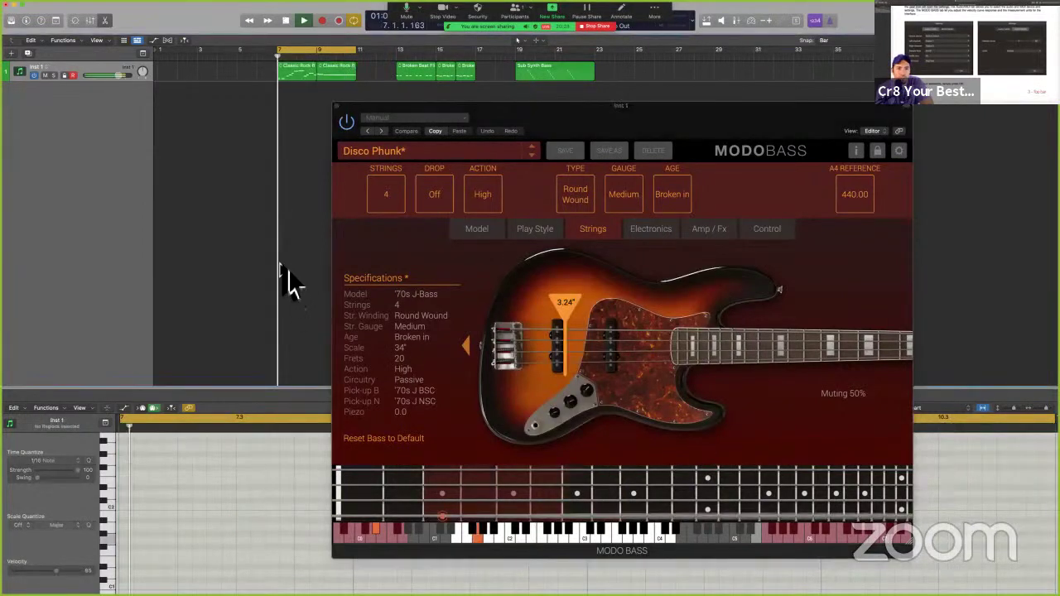
Step: Reopen the MODO BASS settings, lower the velocity curve to 0, and play the loop to compare the sound
{"action": "left_click", "coordinate": [900, 150]}
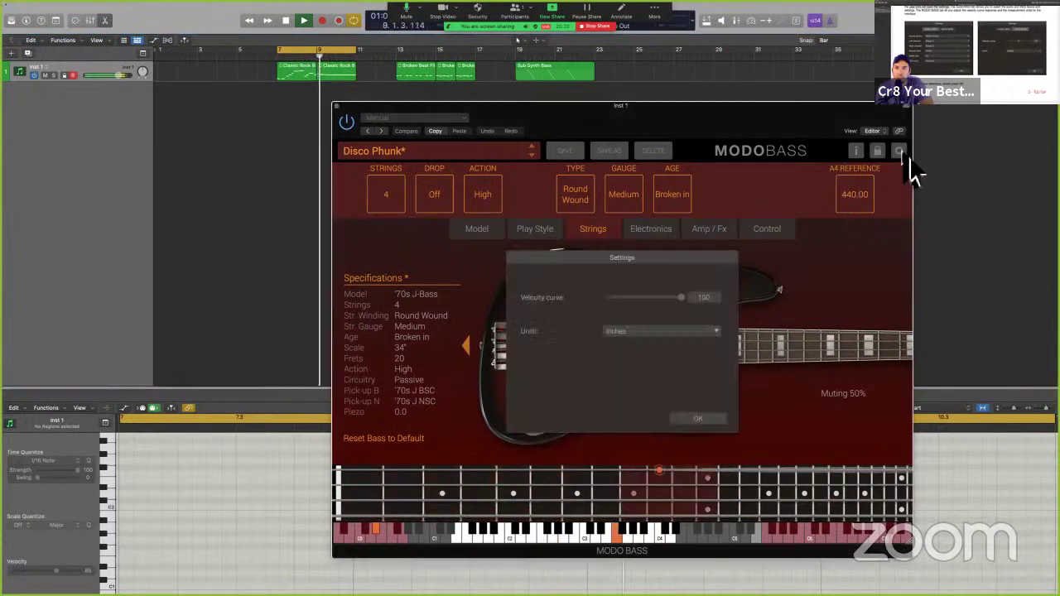
{"action": "key", "text": "space"}
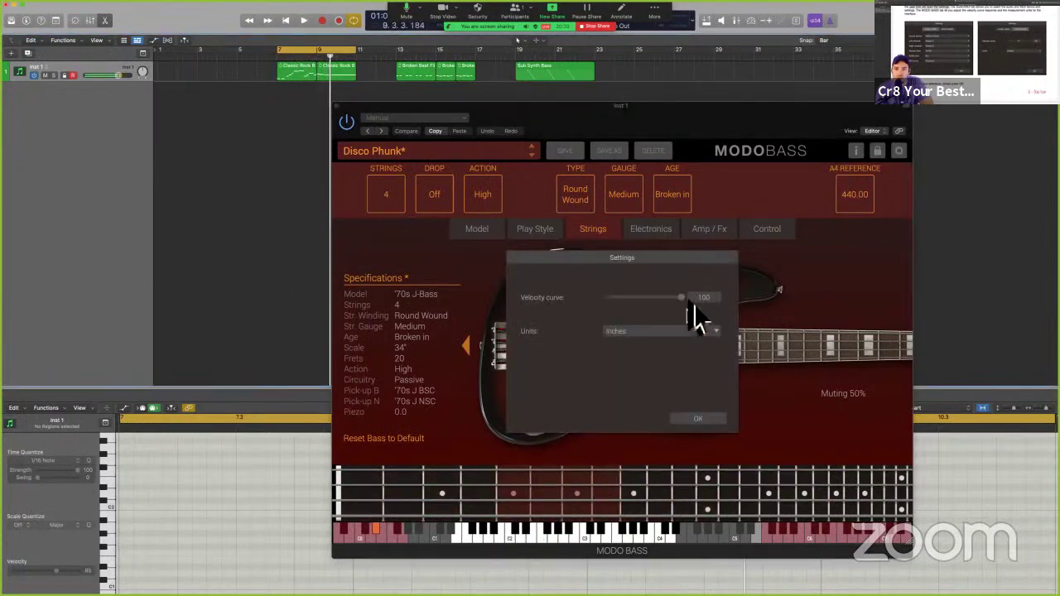
{"action": "left_click_drag", "start_coordinate": [684, 298], "coordinate": [506, 292]}
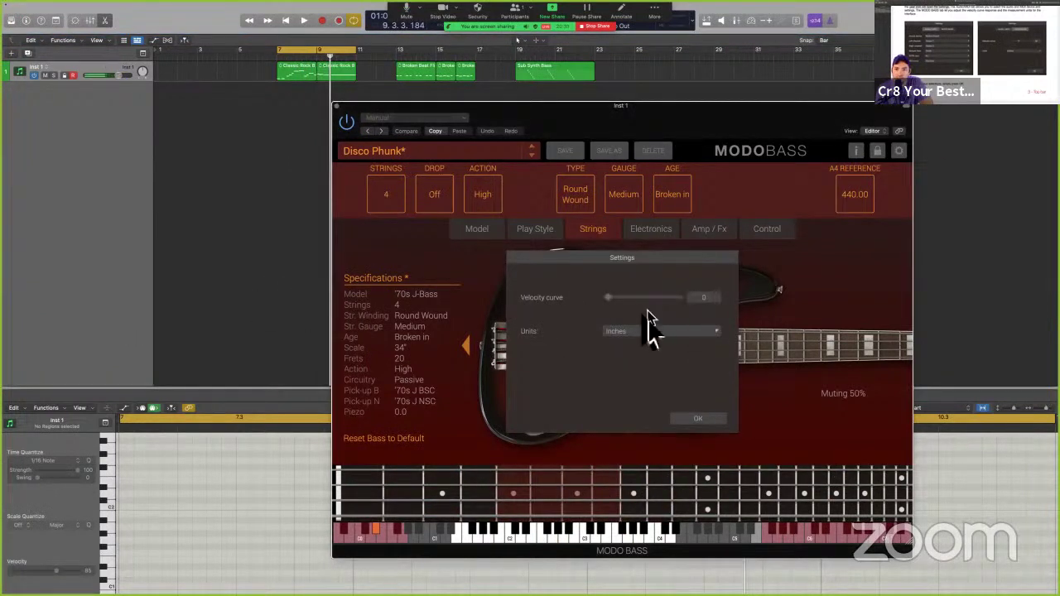
{"action": "left_click", "coordinate": [698, 419]}
{"action": "left_click", "coordinate": [215, 307]}
{"action": "key", "text": "space"}
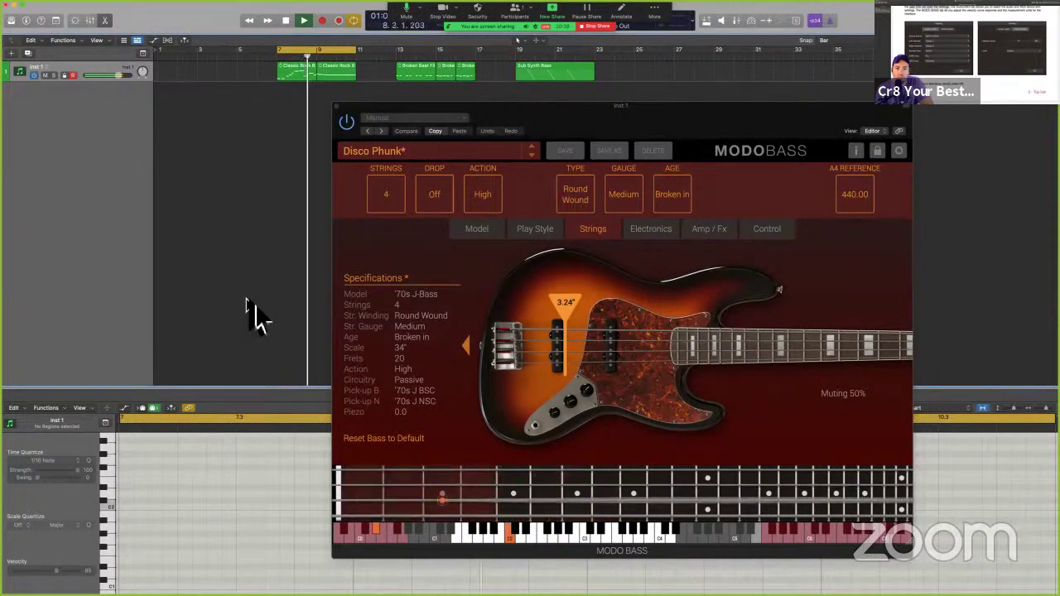
{"action": "key", "text": "space"}
Step: Try velocity curve values of 50 and higher in the MODO BASS settings, settle on 15, and play the loop
{"action": "left_click", "coordinate": [910, 165]}
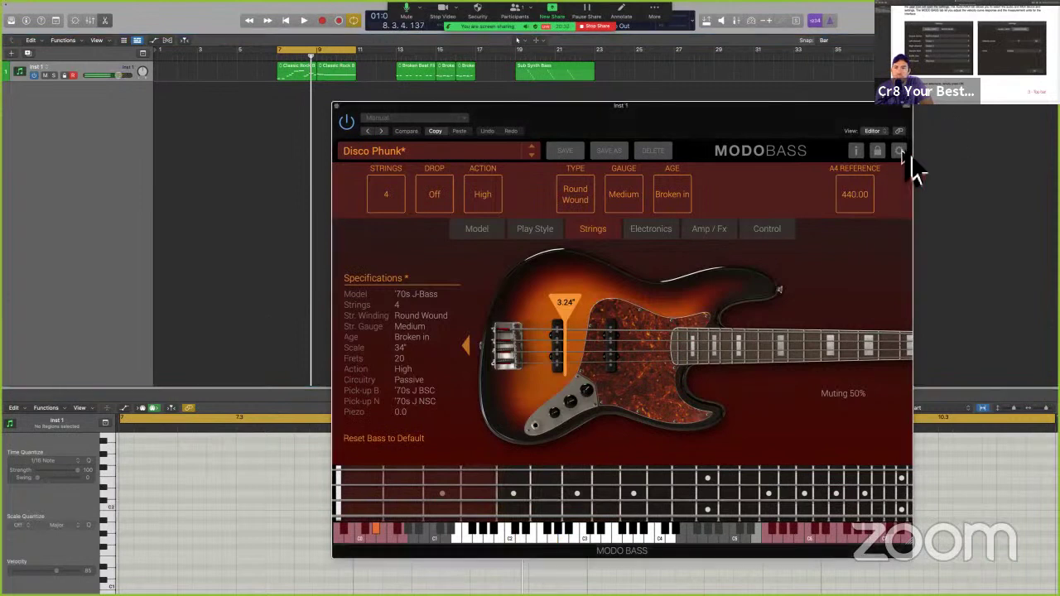
{"action": "left_click", "coordinate": [899, 151]}
{"action": "mouse_move", "coordinate": [626, 298]}
{"action": "left_mouse_down"}
{"action": "mouse_move", "coordinate": [616, 300]}
{"action": "mouse_move", "coordinate": [646, 298]}
{"action": "left_mouse_up"}
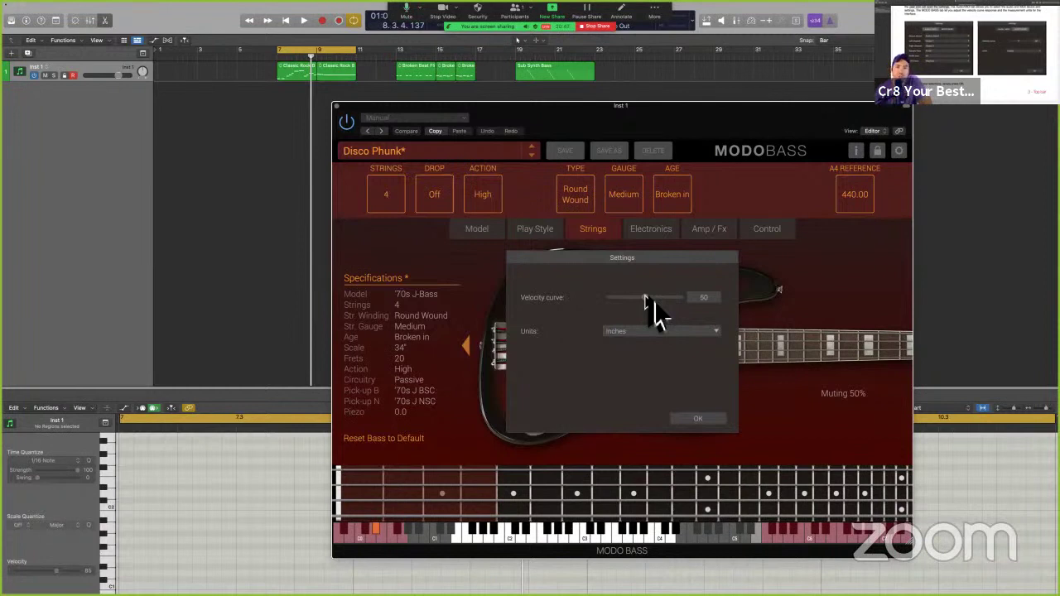
{"action": "left_click_drag", "start_coordinate": [645, 300], "coordinate": [667, 300]}
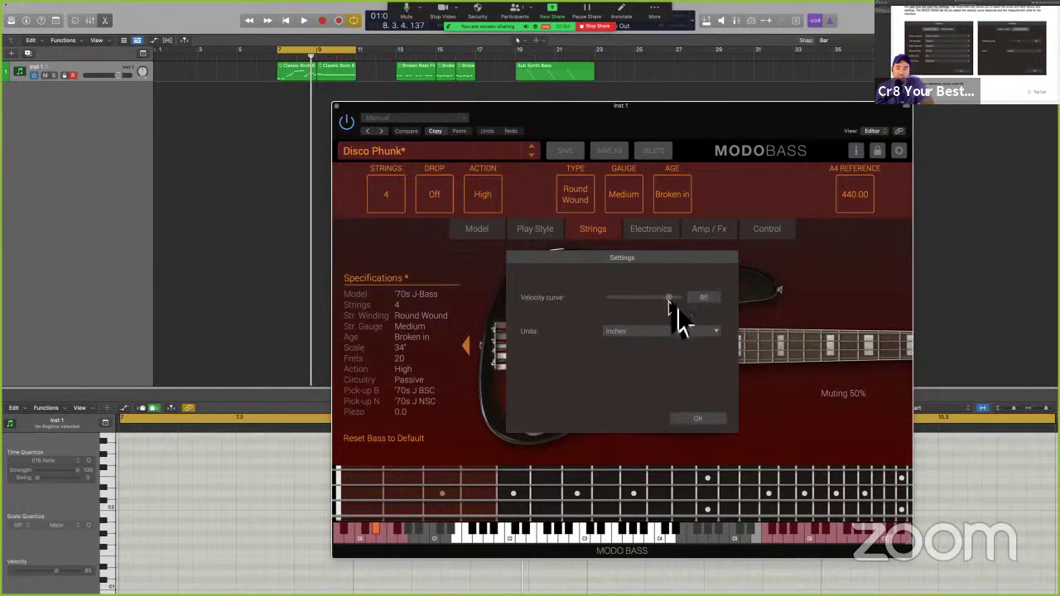
{"action": "left_click_drag", "start_coordinate": [669, 301], "coordinate": [622, 303]}
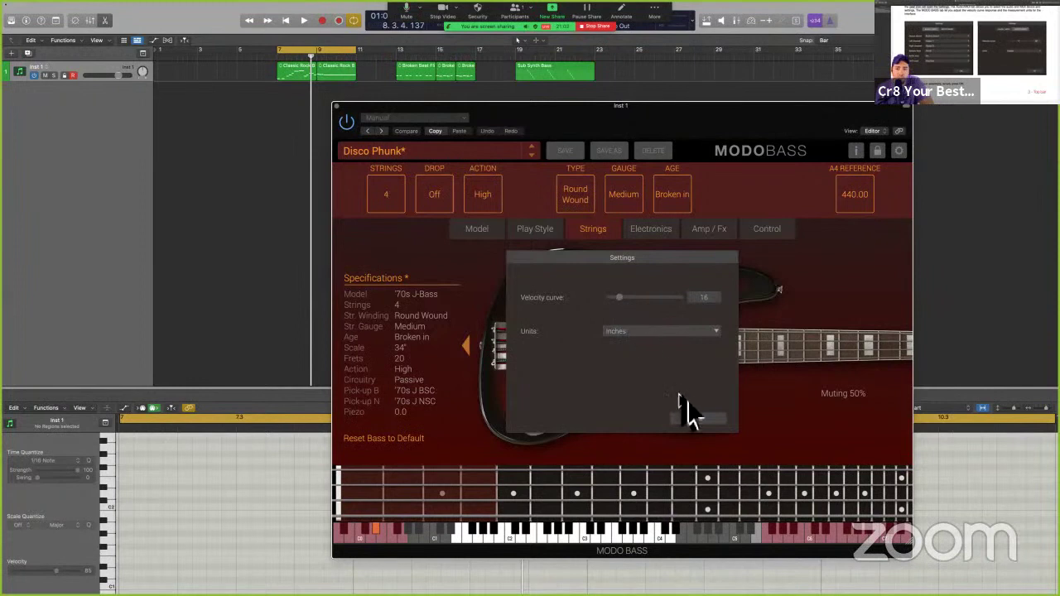
{"action": "key", "text": "space"}
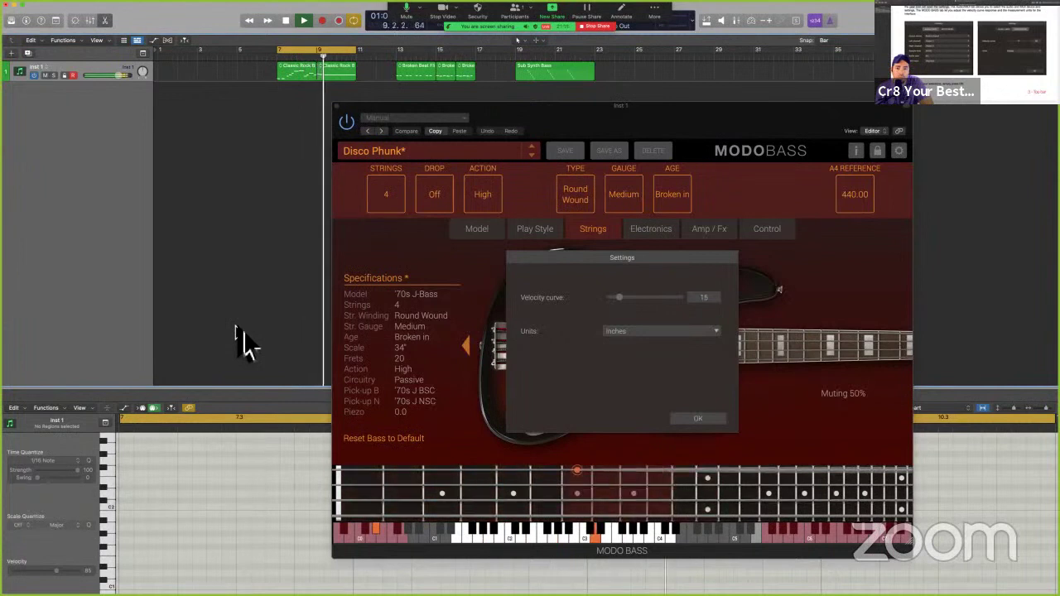
{"action": "key", "text": "space"}
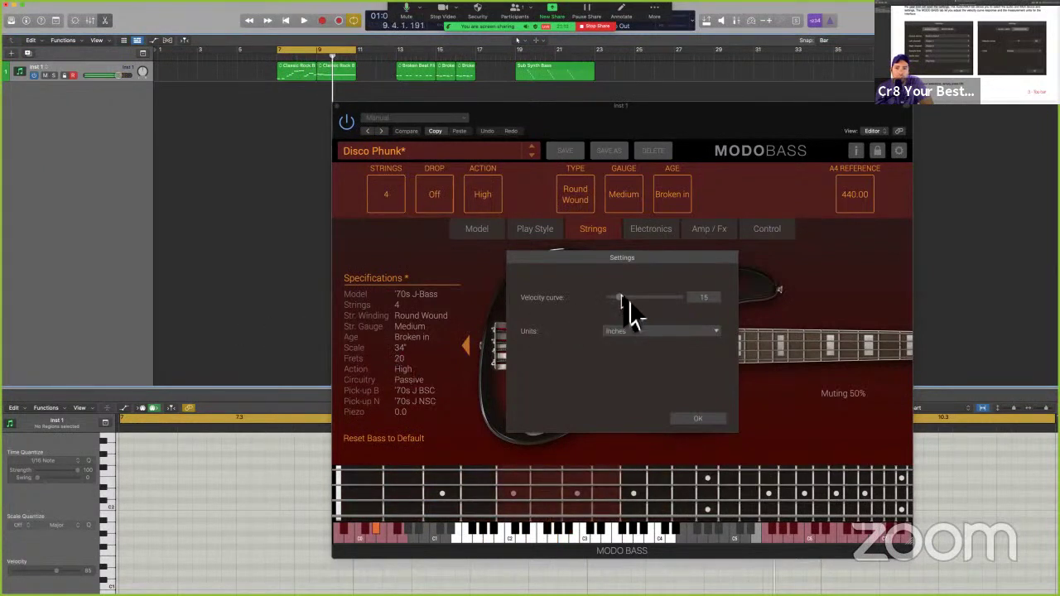
Step: Set the velocity curve to 0 and briefly play the second Classic Rock Bass region
{"action": "left_click_drag", "start_coordinate": [626, 298], "coordinate": [613, 300]}
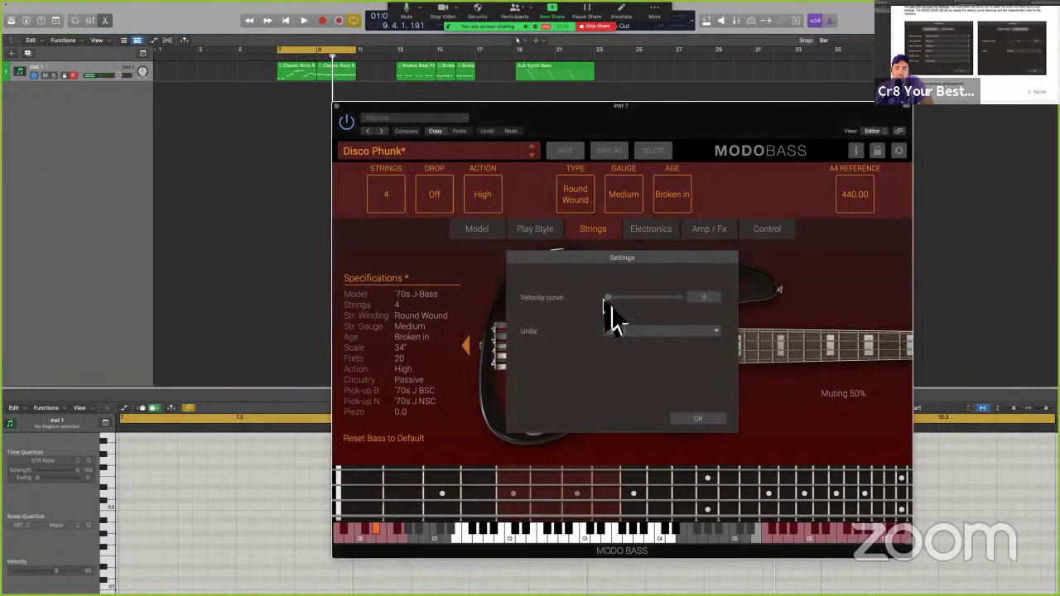
{"action": "left_click", "coordinate": [340, 73]}
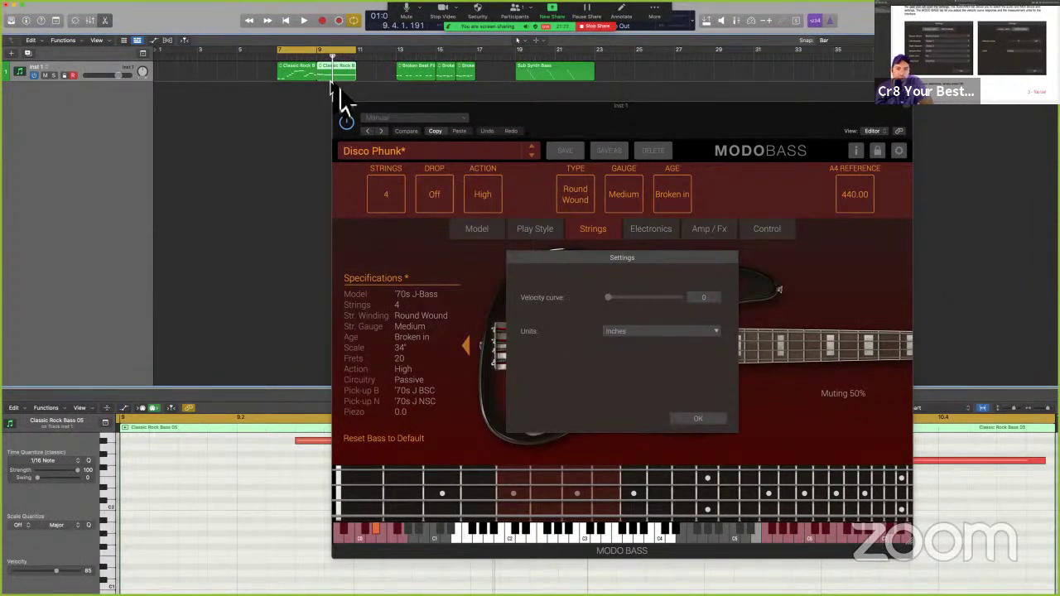
{"action": "key", "text": "space"}
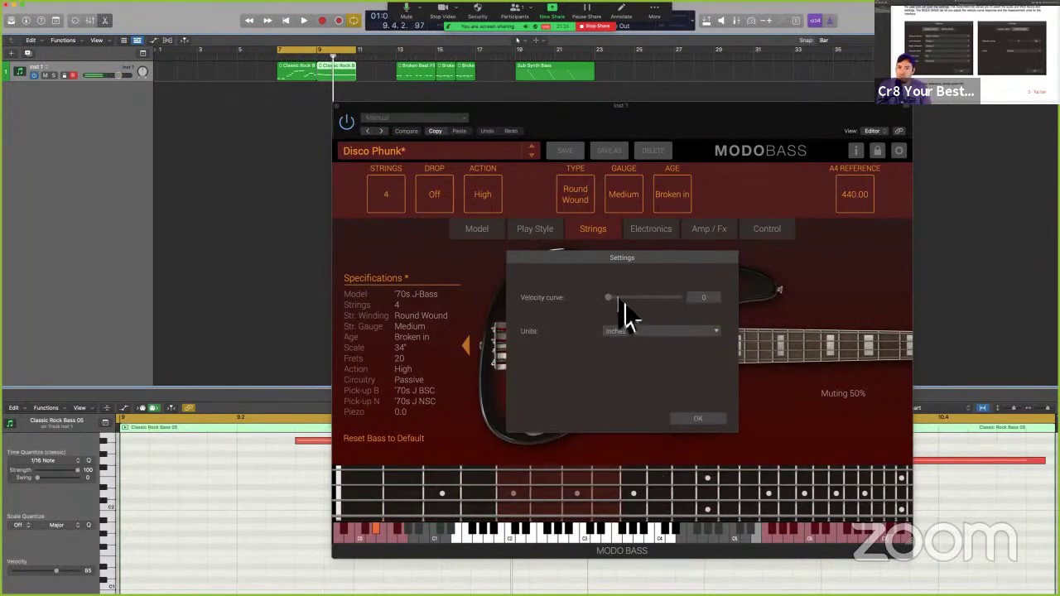
Step: Set the velocity curve back to 50 and confirm the MODO BASS settings
{"action": "left_click_drag", "start_coordinate": [613, 298], "coordinate": [636, 304]}
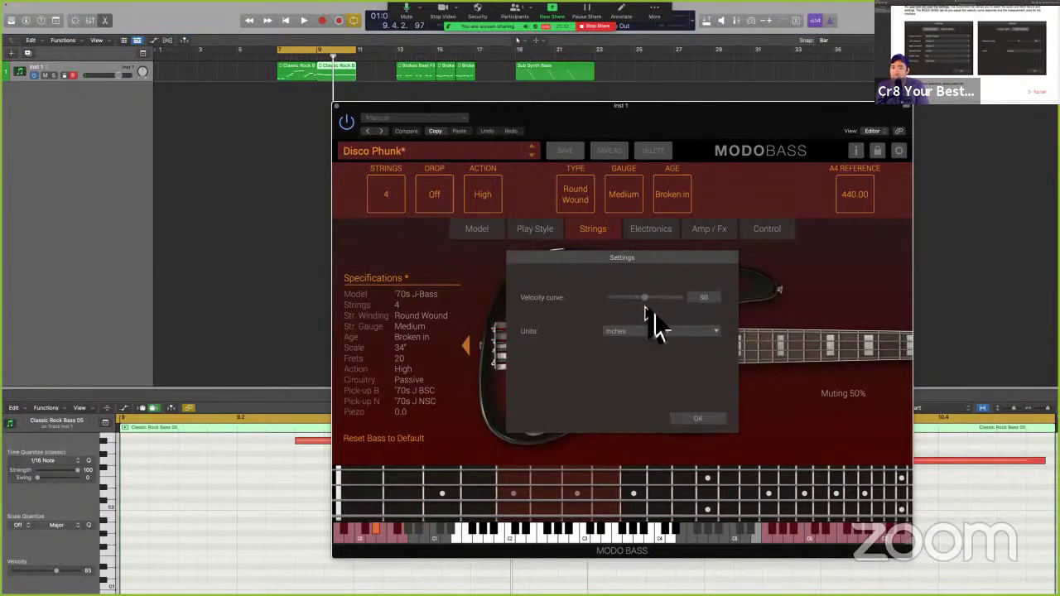
{"action": "left_click", "coordinate": [683, 423]}
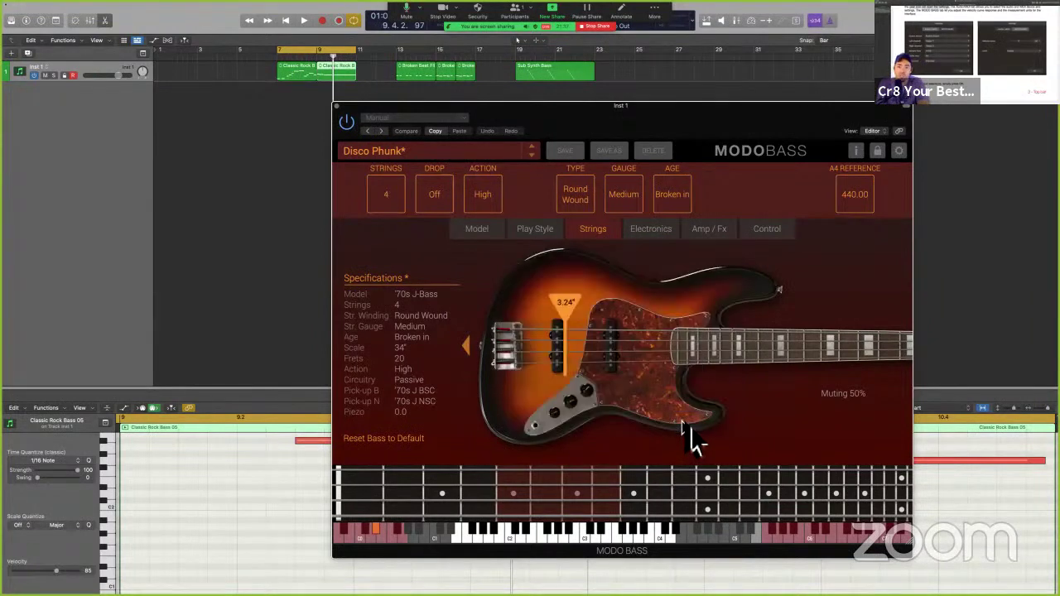
Step: Select the Inst 1 track with its looped regions, show the inspector, and close the MODO BASS window
{"action": "left_click_drag", "start_coordinate": [653, 139], "coordinate": [720, 56]}
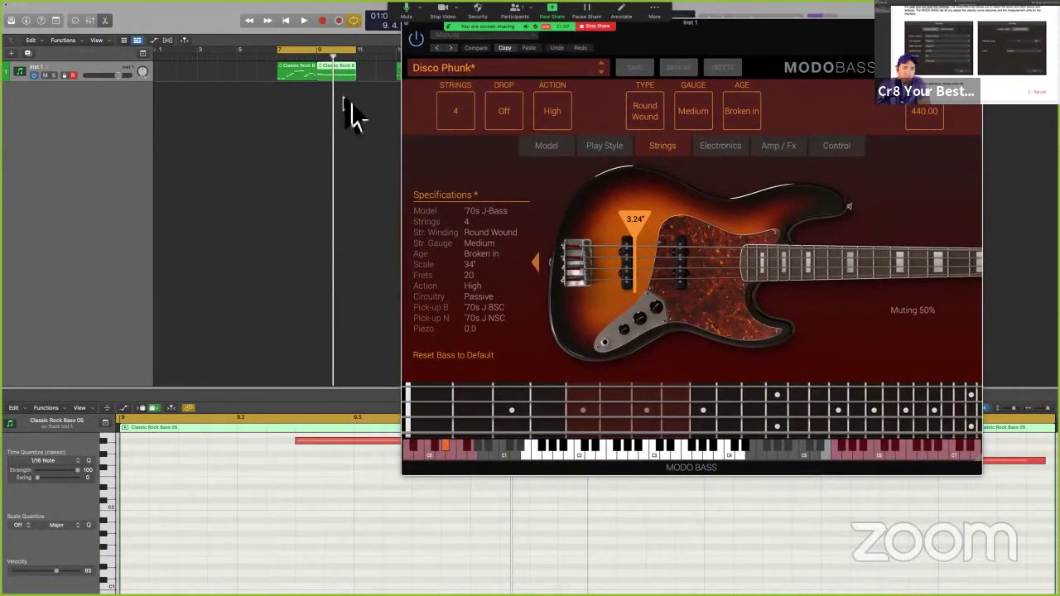
{"action": "left_click", "coordinate": [113, 68]}
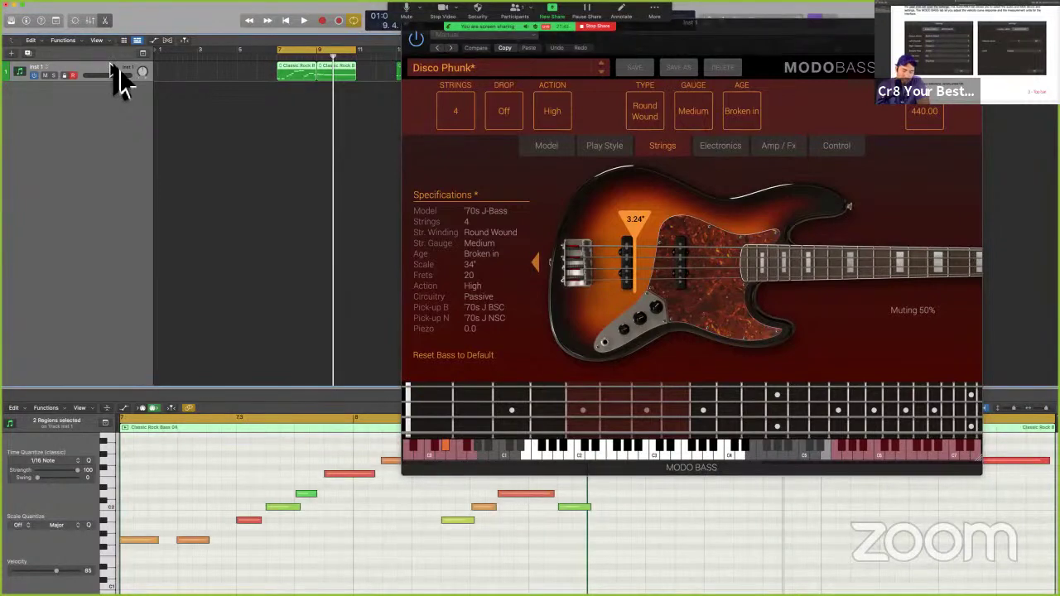
{"action": "key", "text": "i"}
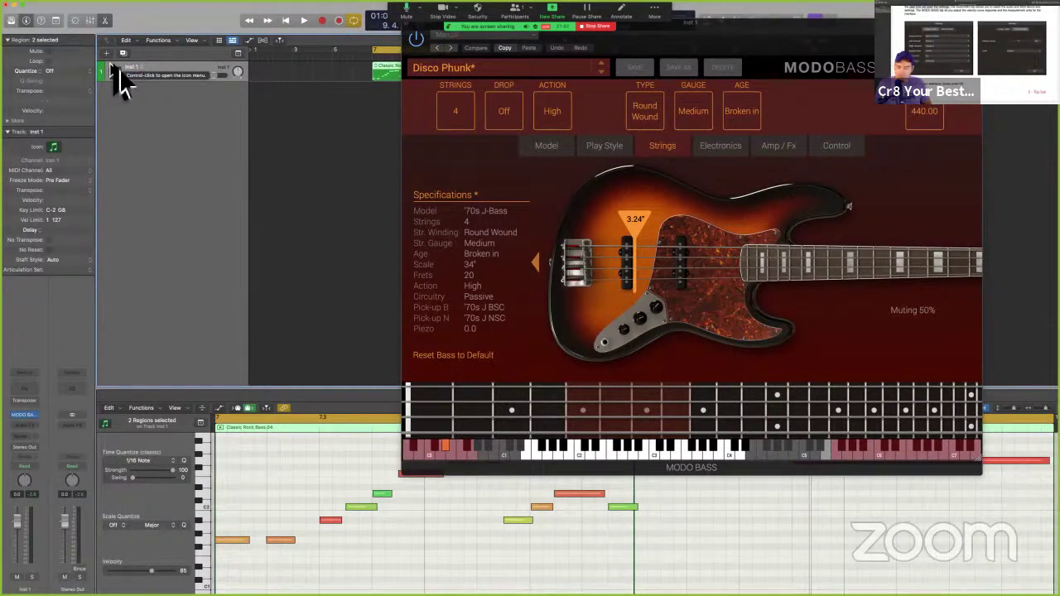
{"action": "key", "text": "super+w"}
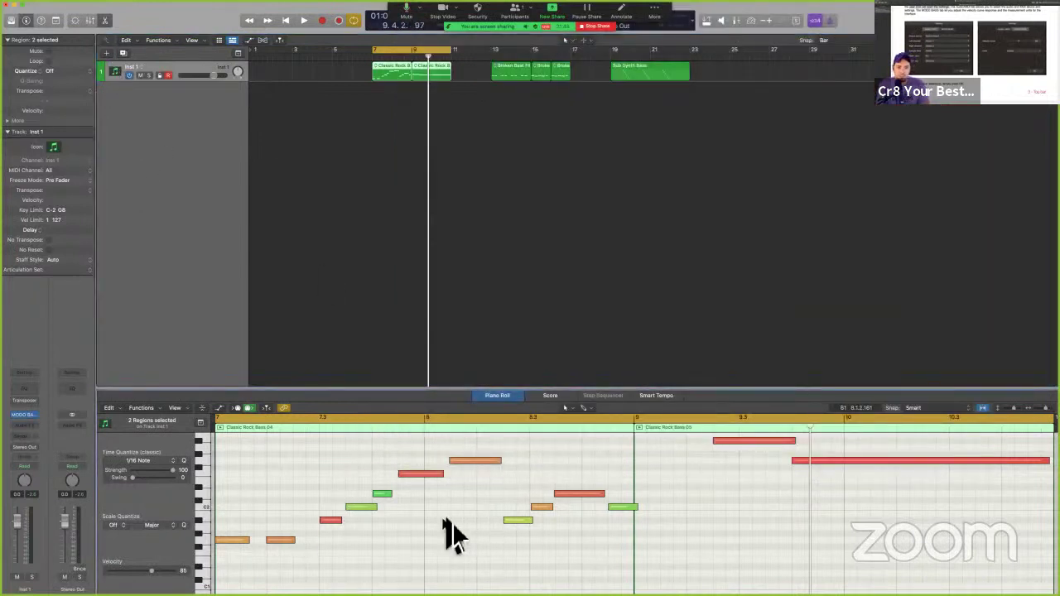
Step: Enlarge the Piano Roll and show the notes of both Classic Rock Bass regions at a closer zoom
{"action": "left_click", "coordinate": [461, 389]}
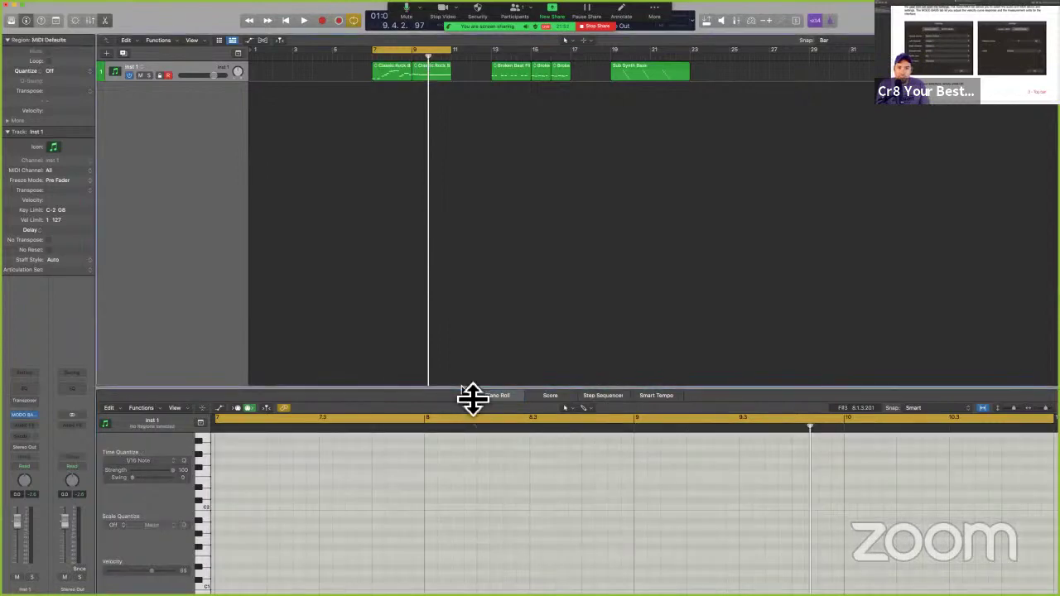
{"action": "left_click_drag", "start_coordinate": [471, 397], "coordinate": [483, 138]}
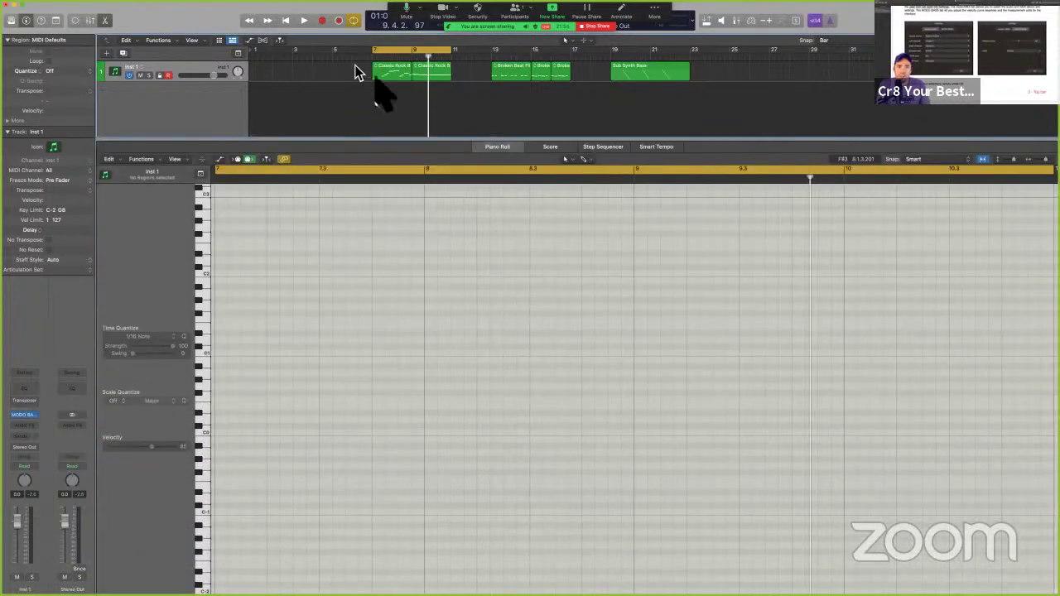
{"action": "left_click_drag", "start_coordinate": [366, 76], "coordinate": [447, 93]}
{"action": "scroll", "coordinate": [428, 533], "scroll_direction": "up", "scroll_amount": 3}
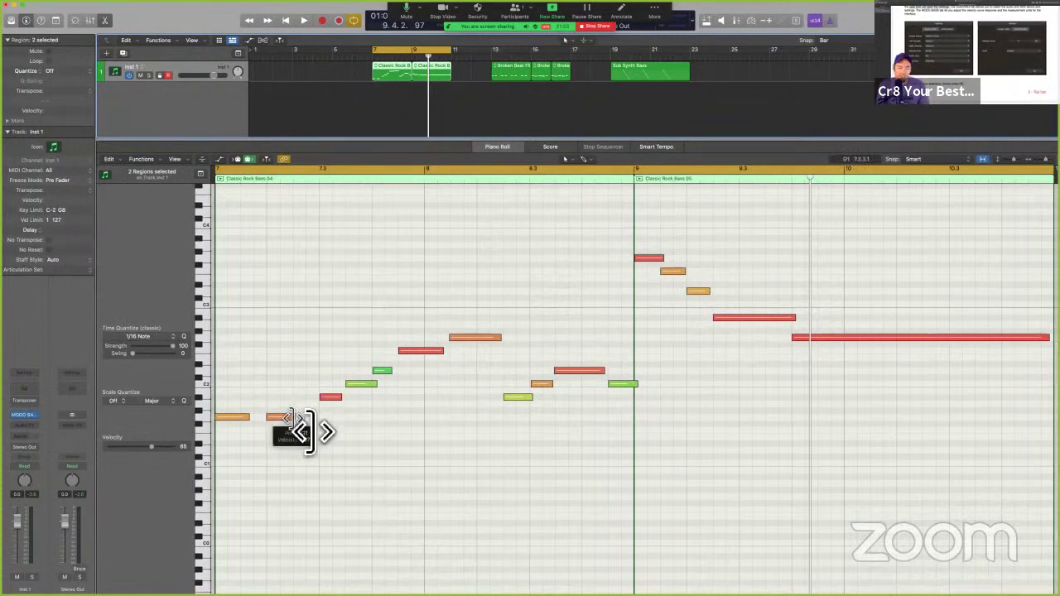
{"action": "key", "text": "super+Right"}
{"action": "scroll", "coordinate": [282, 501], "scroll_direction": "left", "scroll_amount": 5}
{"action": "scroll", "coordinate": [283, 502], "scroll_direction": "left", "scroll_amount": 10}
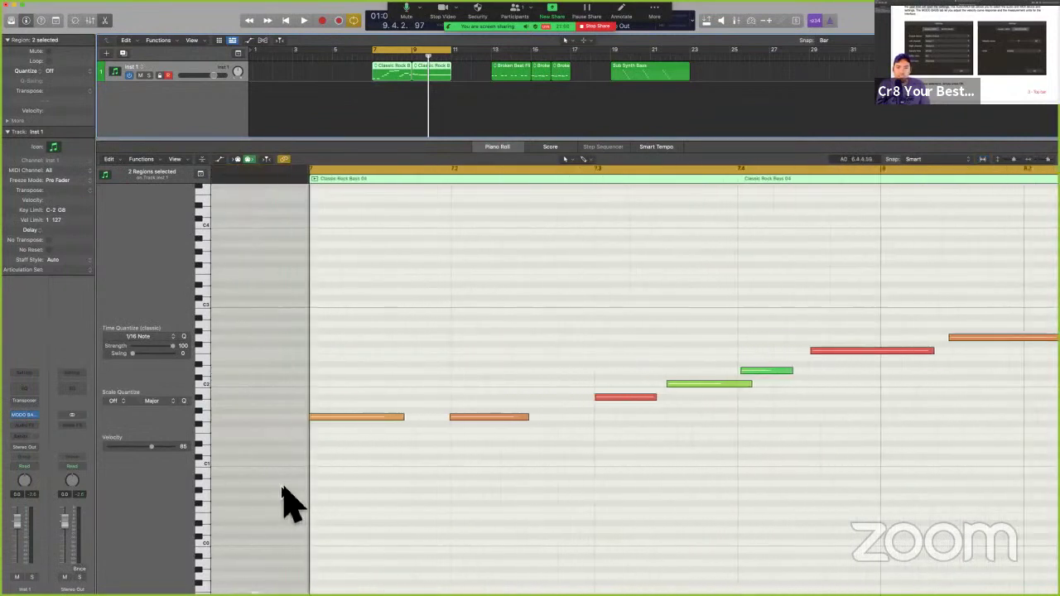
{"action": "scroll", "coordinate": [282, 502], "scroll_direction": "right", "scroll_amount": 3}
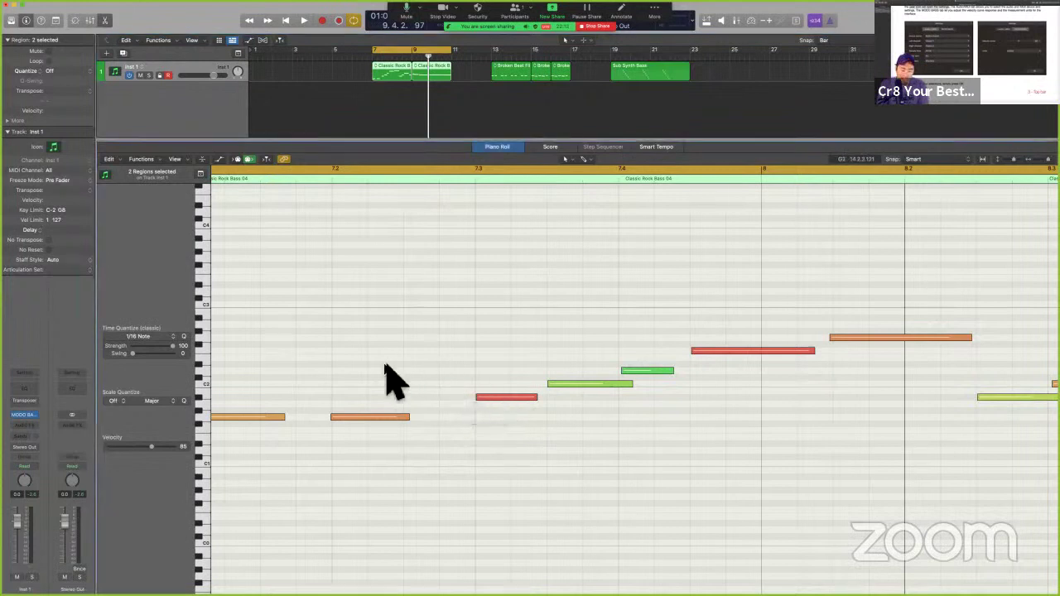
Step: Try a velocity of 127 on all notes of both Classic Rock Bass regions, play them, and undo the change
{"action": "key", "text": "super+a"}
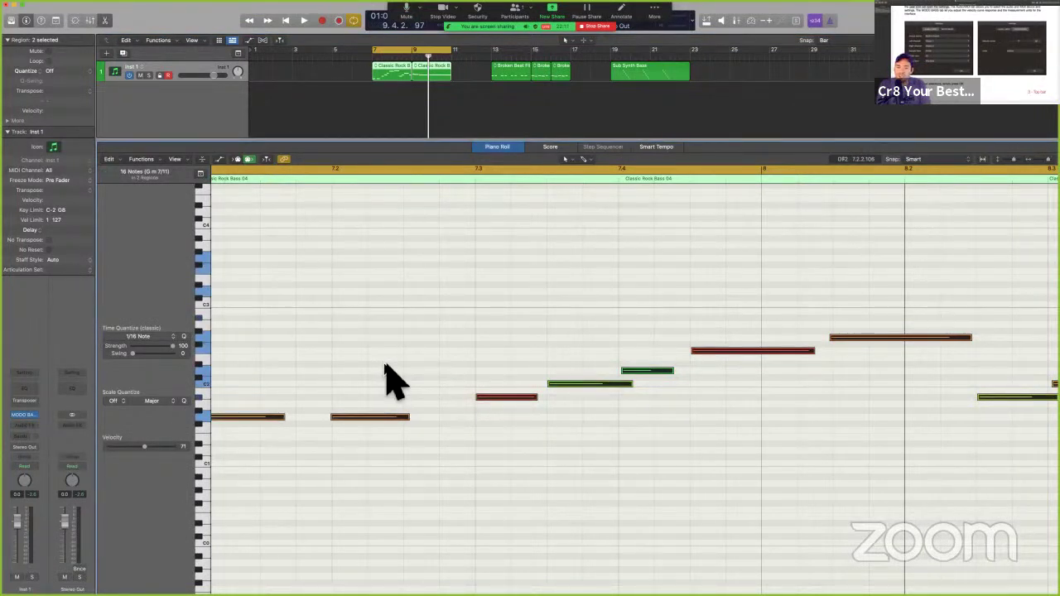
{"action": "left_click_drag", "start_coordinate": [144, 446], "coordinate": [265, 489]}
{"action": "left_click", "coordinate": [265, 489]}
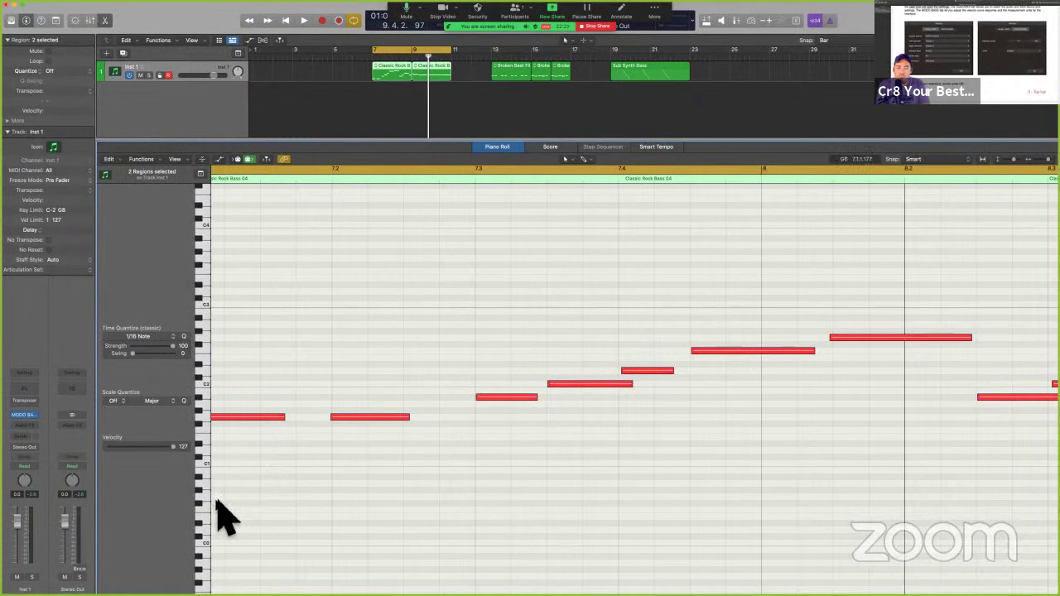
{"action": "key", "text": "space"}
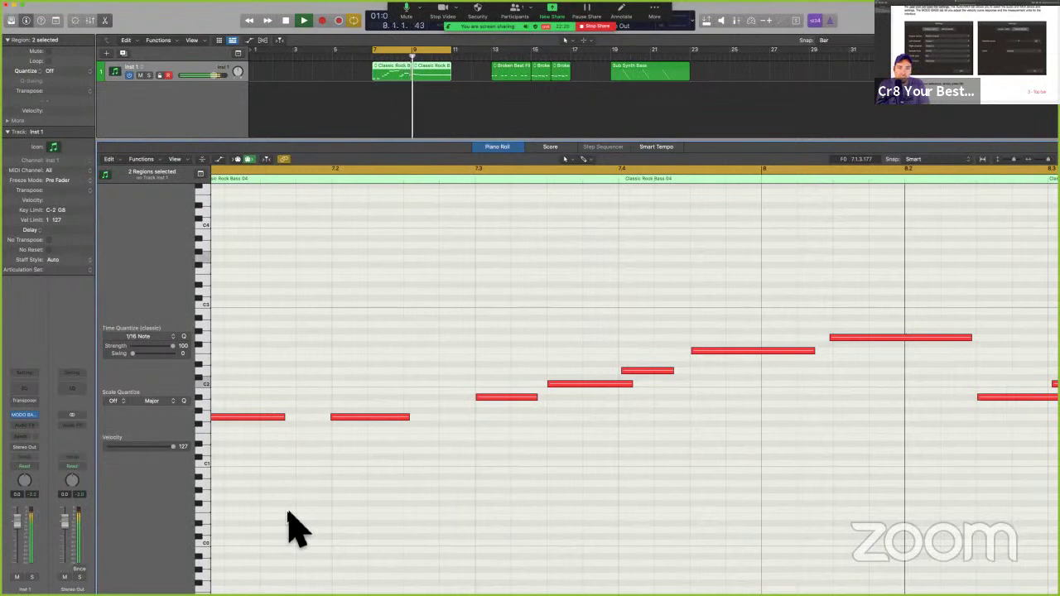
{"action": "key", "text": "space"}
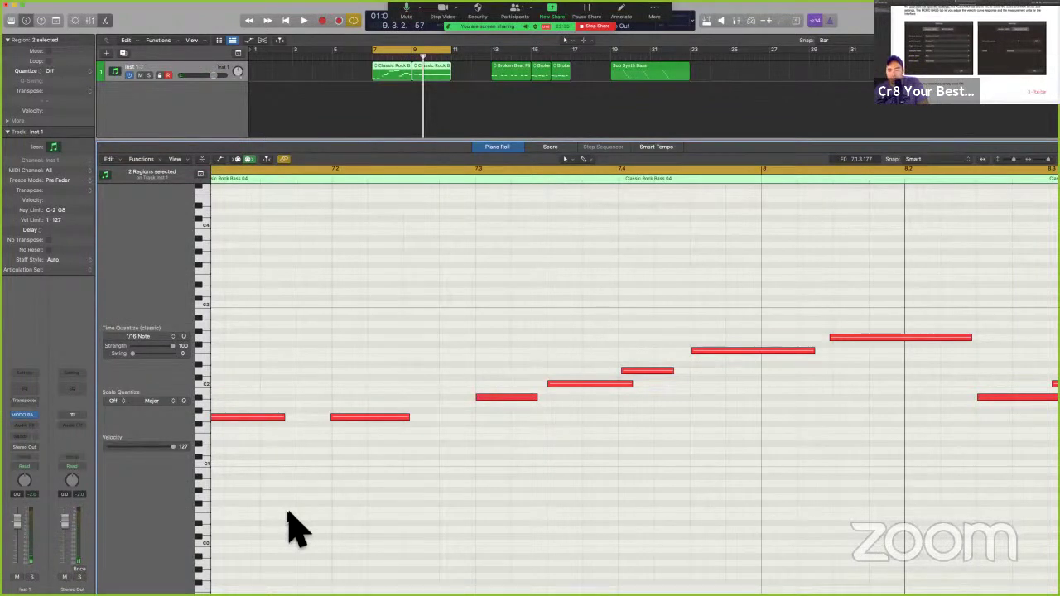
{"action": "key", "text": "super+a"}
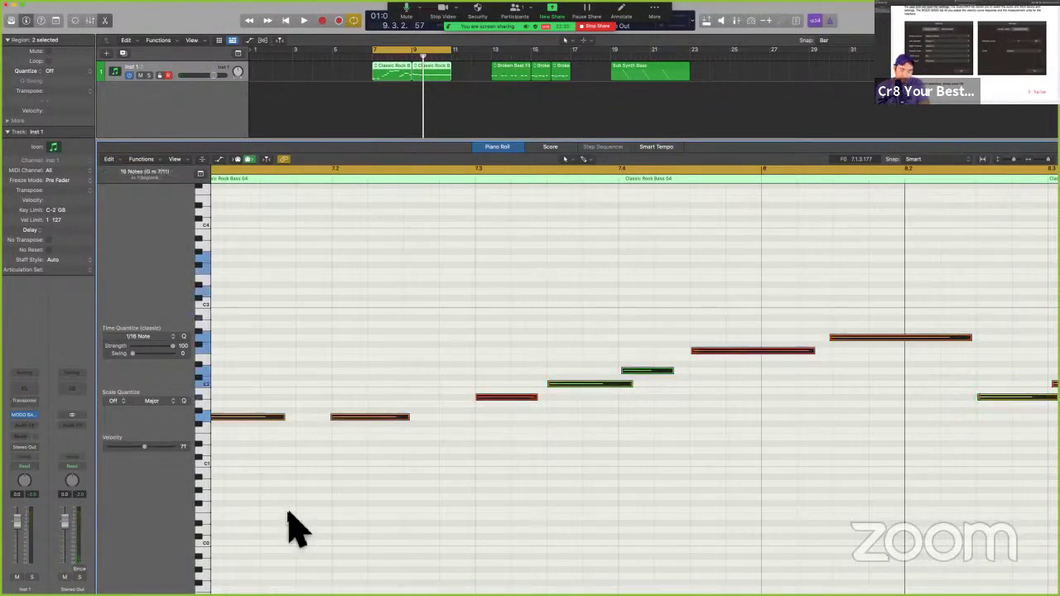
Step: Show the MODO BASS window again and switch to the manual's section on the info, lock and gear icons
{"action": "key", "text": "v"}
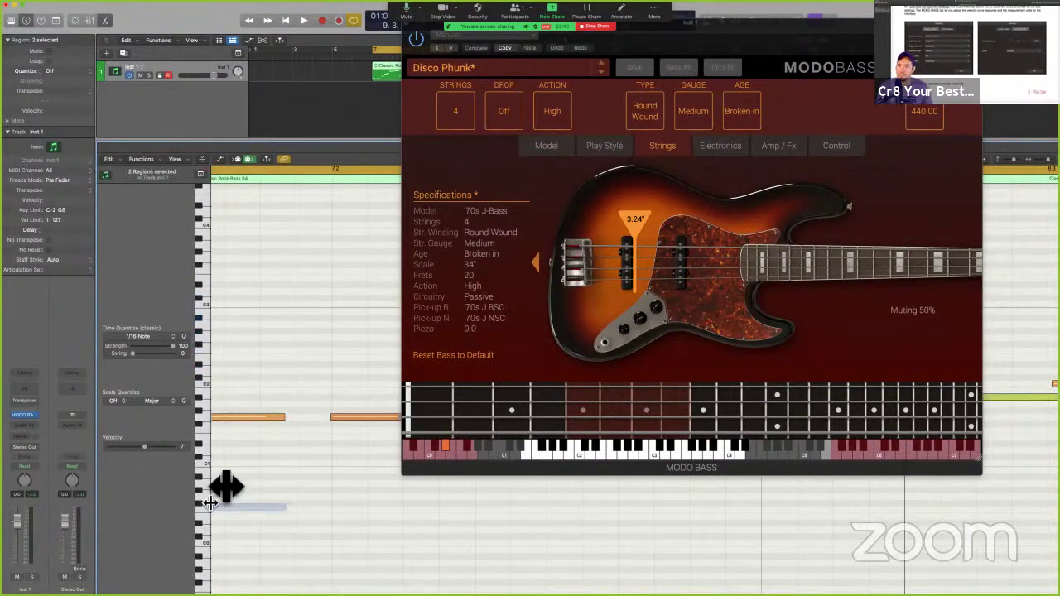
{"action": "key", "text": "ctrl+Right"}
{"action": "scroll", "coordinate": [471, 378], "scroll_direction": "up", "scroll_amount": 15}
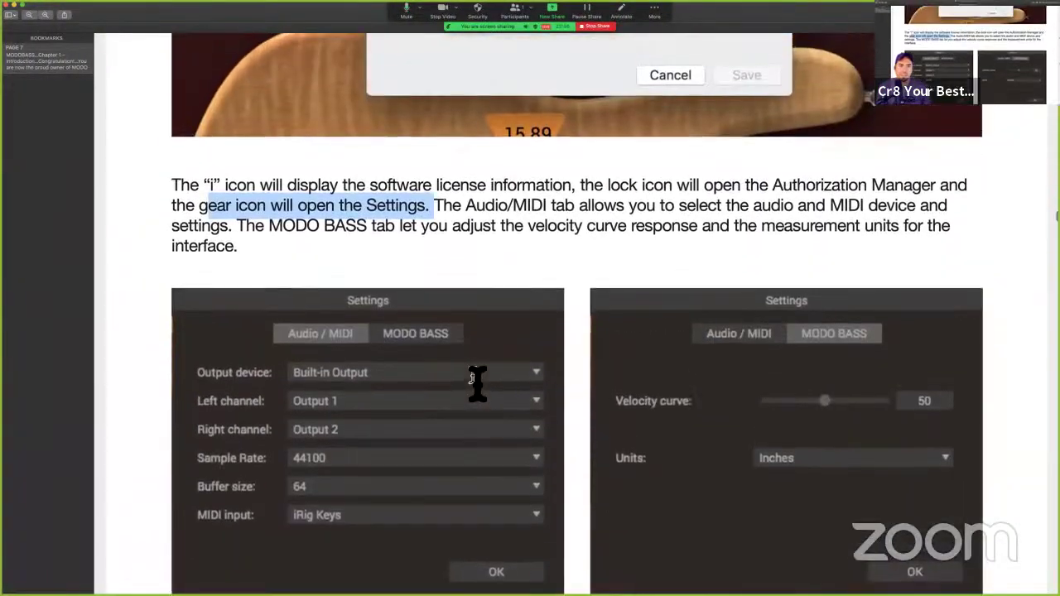
Step: Look back through the MODO BASS manual from the settings section to the introduction on physical modeling
{"action": "scroll", "coordinate": [477, 384], "scroll_direction": "up", "scroll_amount": 15}
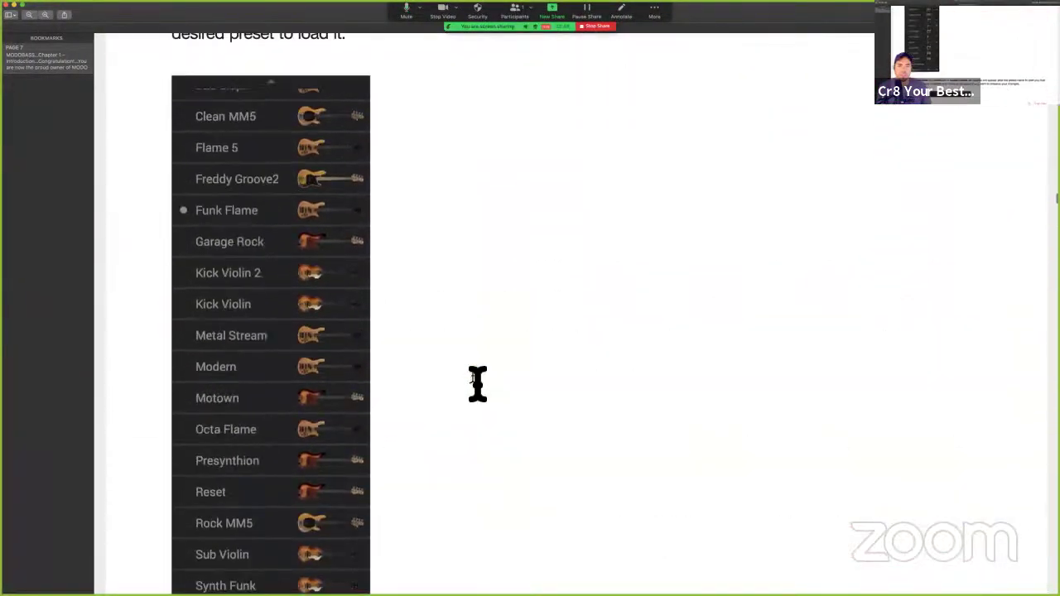
{"action": "scroll", "coordinate": [477, 384], "scroll_direction": "up", "scroll_amount": 15}
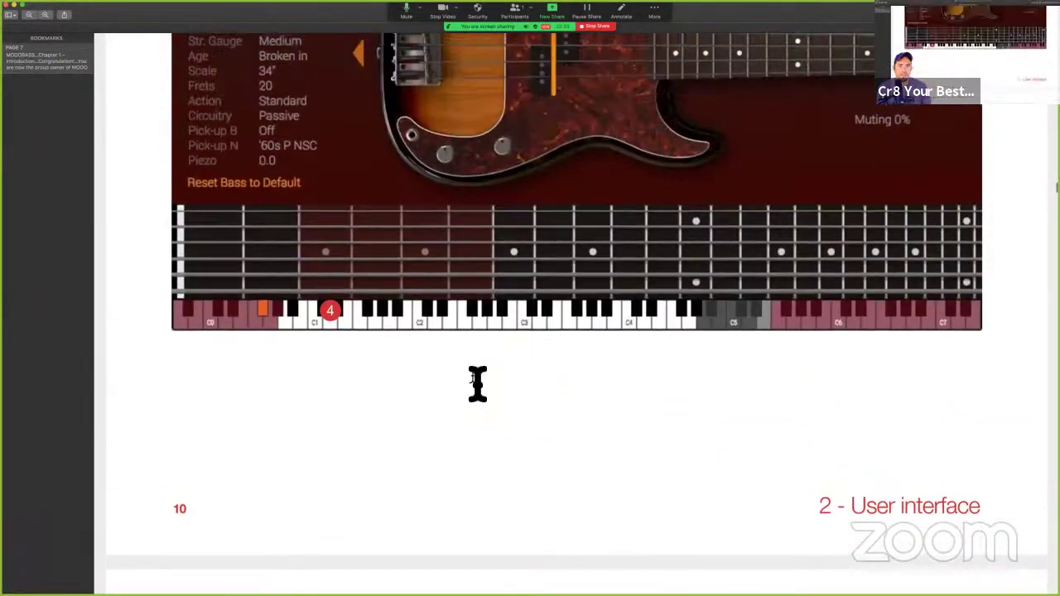
{"action": "scroll", "coordinate": [477, 383], "scroll_direction": "up", "scroll_amount": 15}
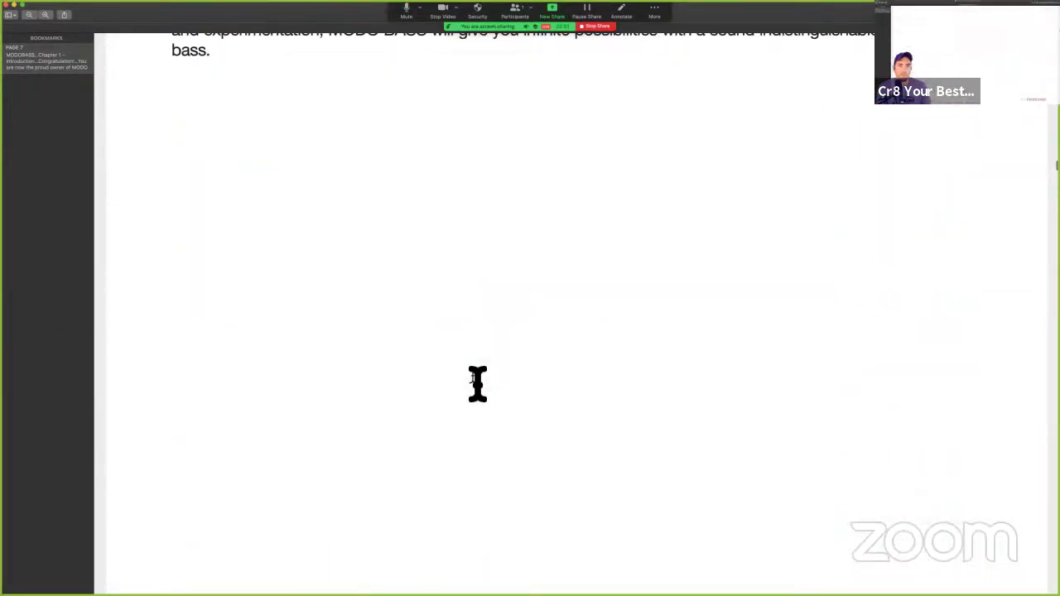
{"action": "scroll", "coordinate": [472, 379], "scroll_direction": "down", "scroll_amount": 10}
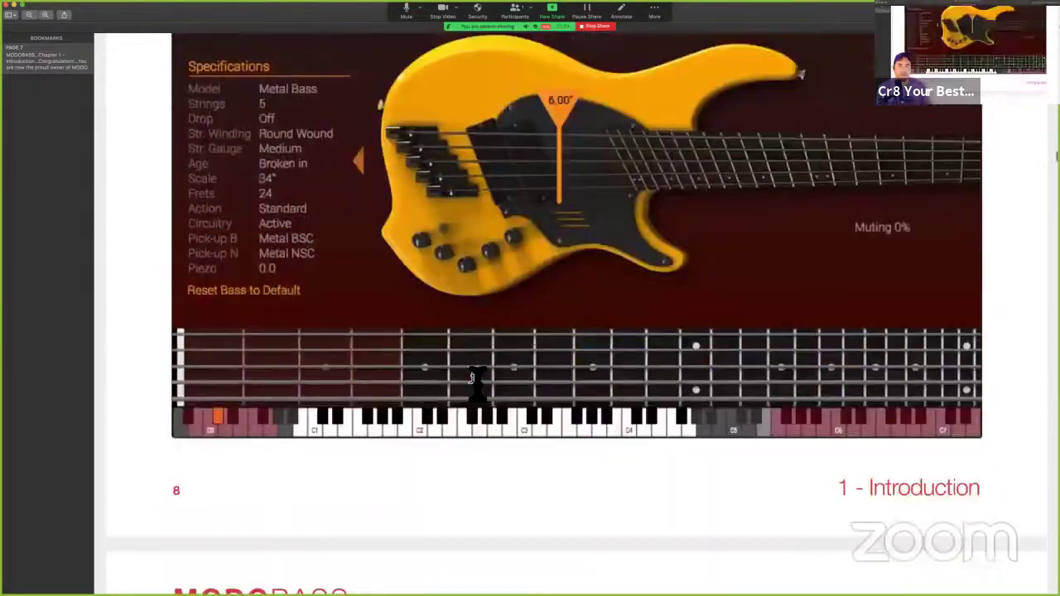
{"action": "scroll", "coordinate": [472, 379], "scroll_direction": "up", "scroll_amount": 9}
{"action": "scroll", "coordinate": [472, 381], "scroll_direction": "up", "scroll_amount": 13}
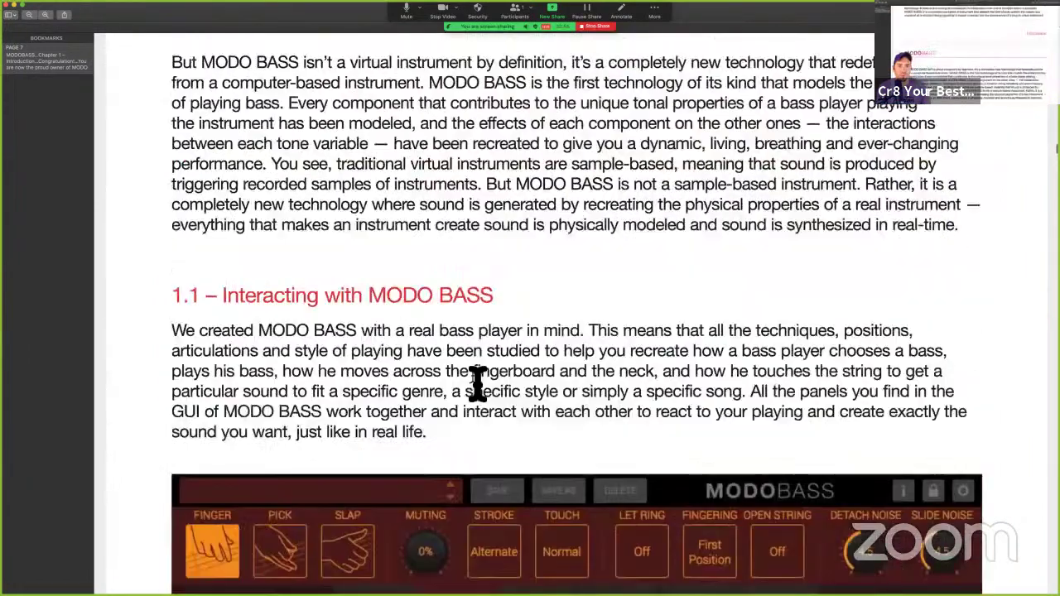
{"action": "scroll", "coordinate": [362, 466], "scroll_direction": "down", "scroll_amount": 2}
{"action": "scroll", "coordinate": [414, 421], "scroll_direction": "up", "scroll_amount": 3}
{"action": "scroll", "coordinate": [412, 423], "scroll_direction": "up", "scroll_amount": 5}
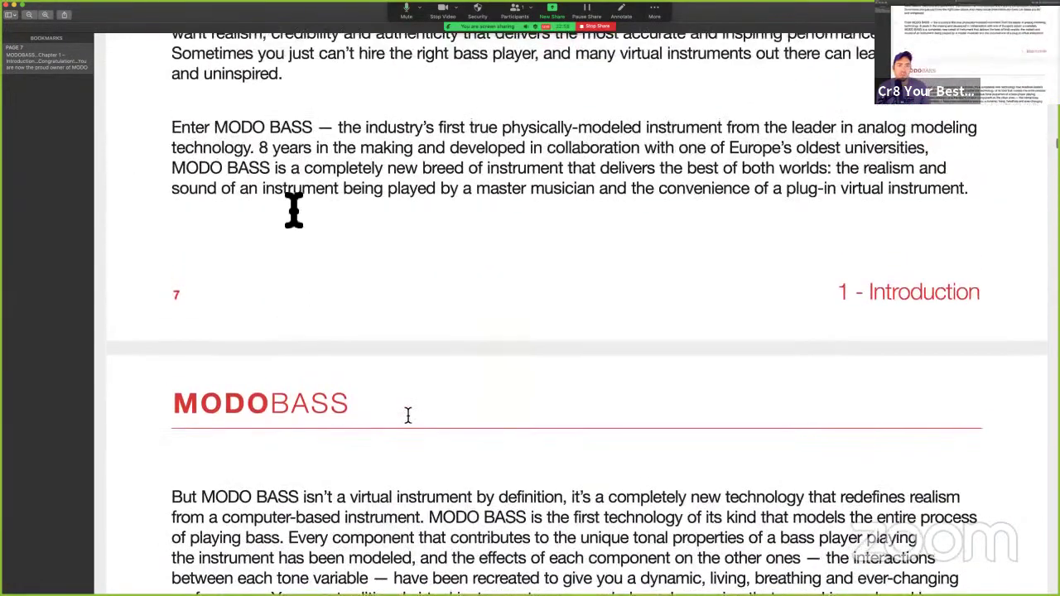
Step: Look through the manual from section 1.1 on interacting with MODO BASS to Chapter 4, and return to the Settings illustrations
{"action": "scroll", "coordinate": [397, 211], "scroll_direction": "down", "scroll_amount": 20}
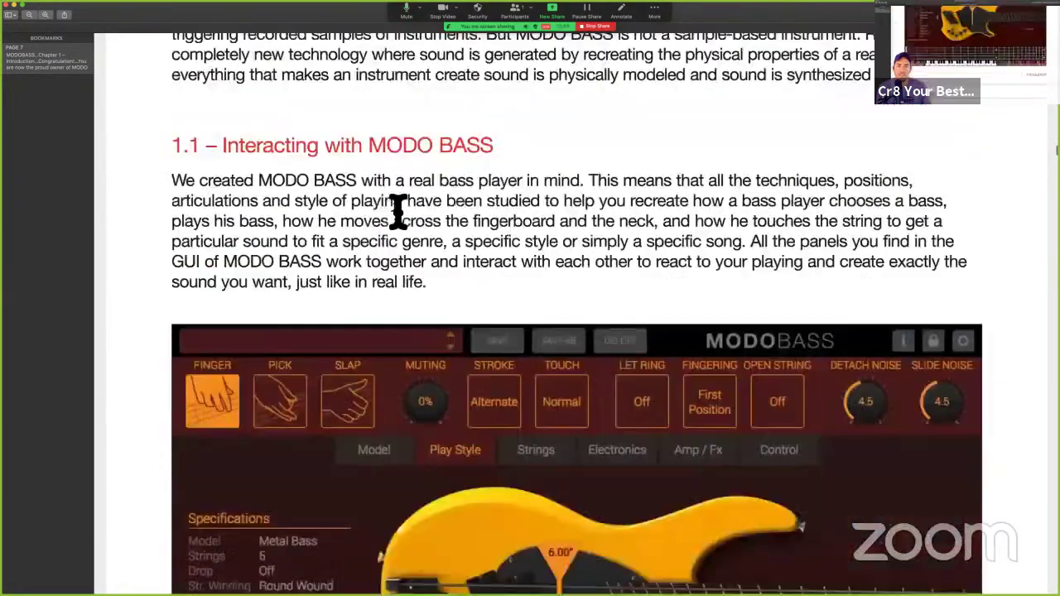
{"action": "scroll", "coordinate": [397, 211], "scroll_direction": "down", "scroll_amount": 20}
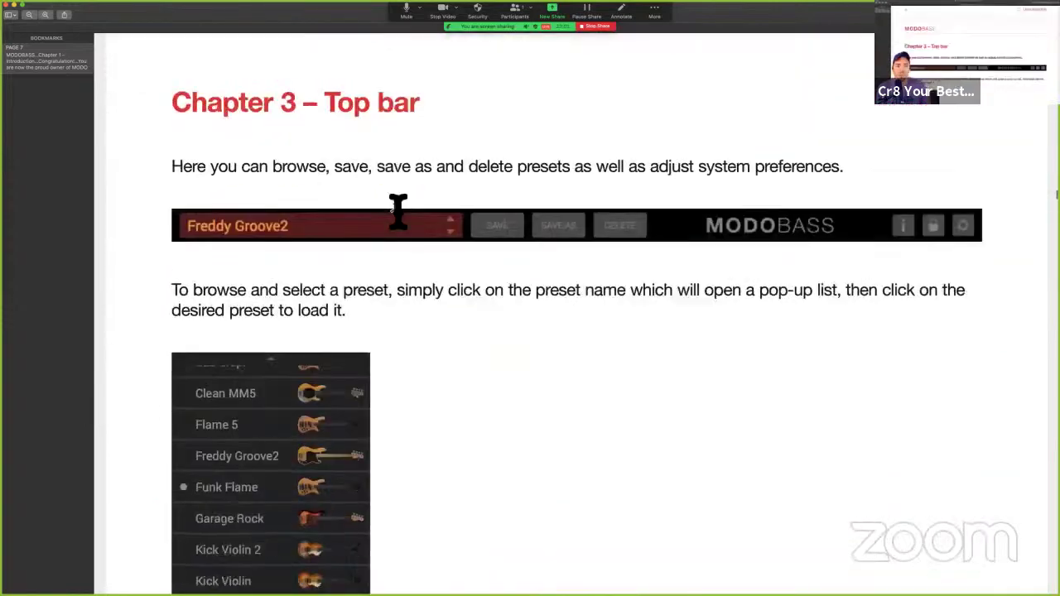
{"action": "scroll", "coordinate": [397, 211], "scroll_direction": "down", "scroll_amount": 16}
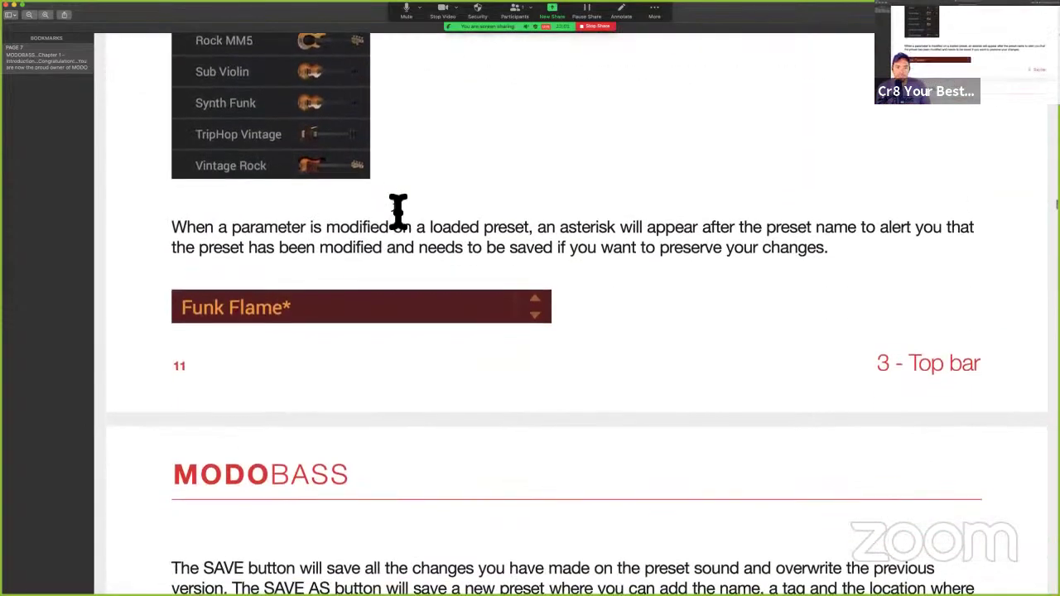
{"action": "scroll", "coordinate": [397, 210], "scroll_direction": "down", "scroll_amount": 20}
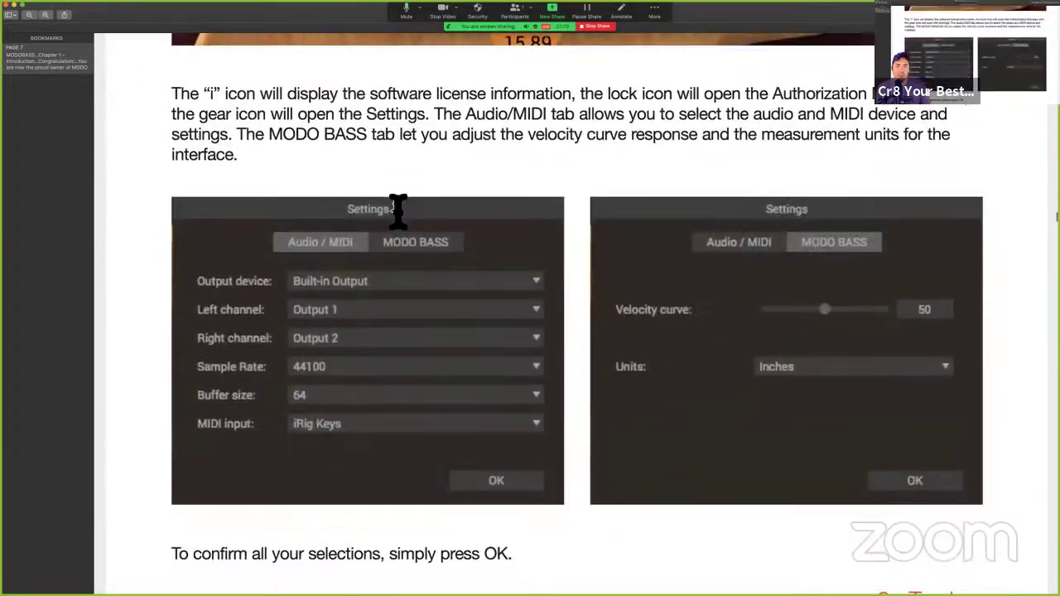
{"action": "scroll", "coordinate": [398, 211], "scroll_direction": "down", "scroll_amount": 8}
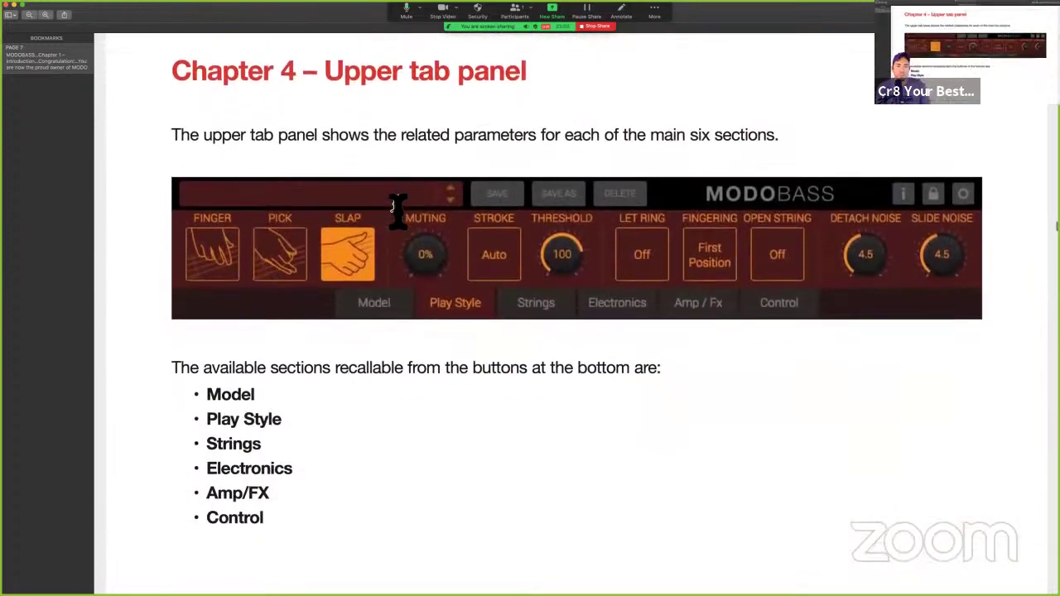
{"action": "scroll", "coordinate": [397, 212], "scroll_direction": "up", "scroll_amount": 5}
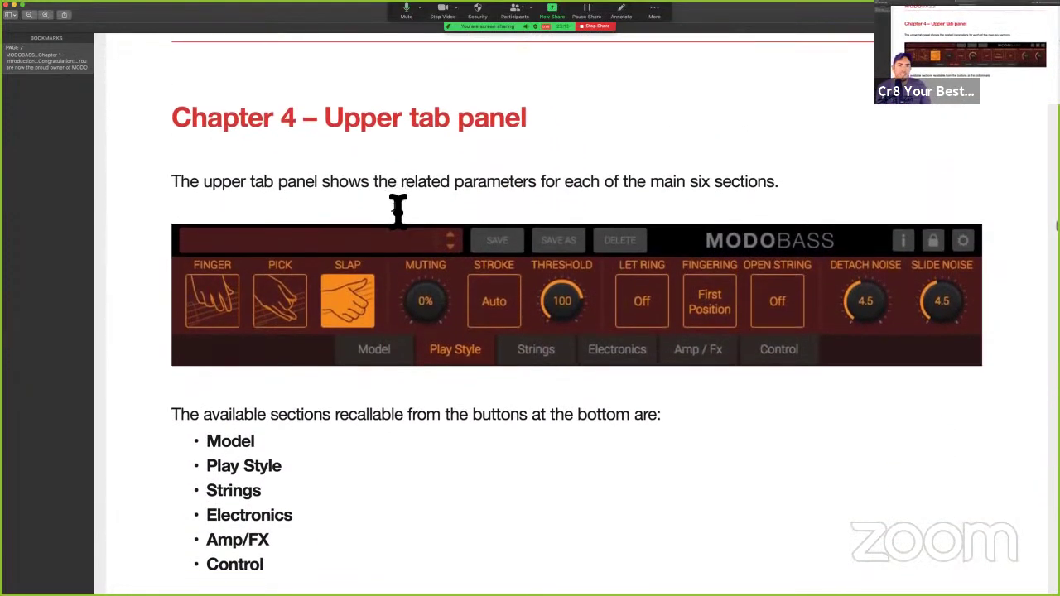
{"action": "scroll", "coordinate": [398, 211], "scroll_direction": "up", "scroll_amount": 9}
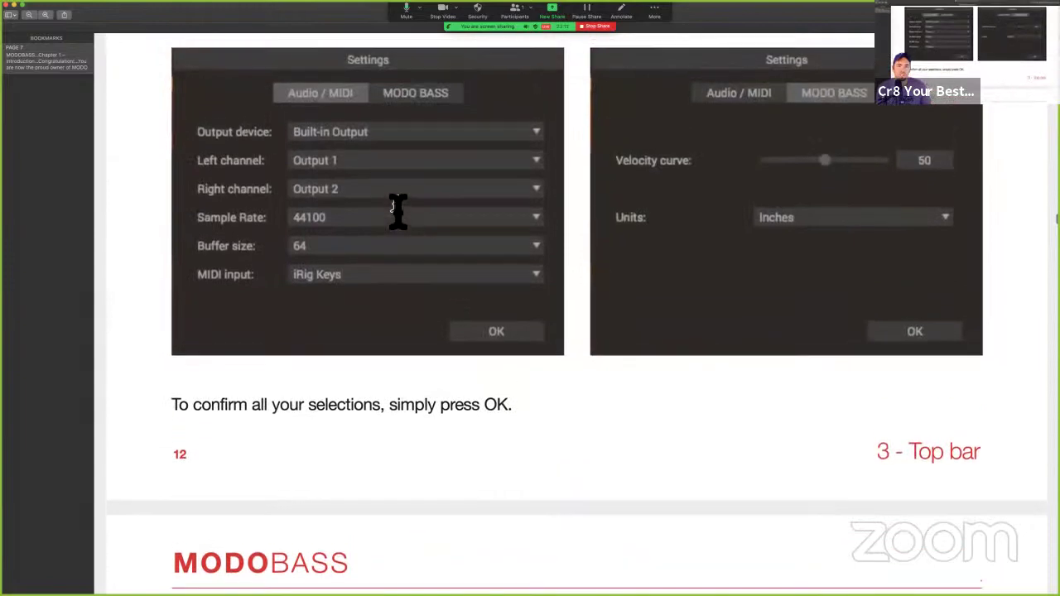
{"action": "scroll", "coordinate": [411, 323], "scroll_direction": "up", "scroll_amount": 2}
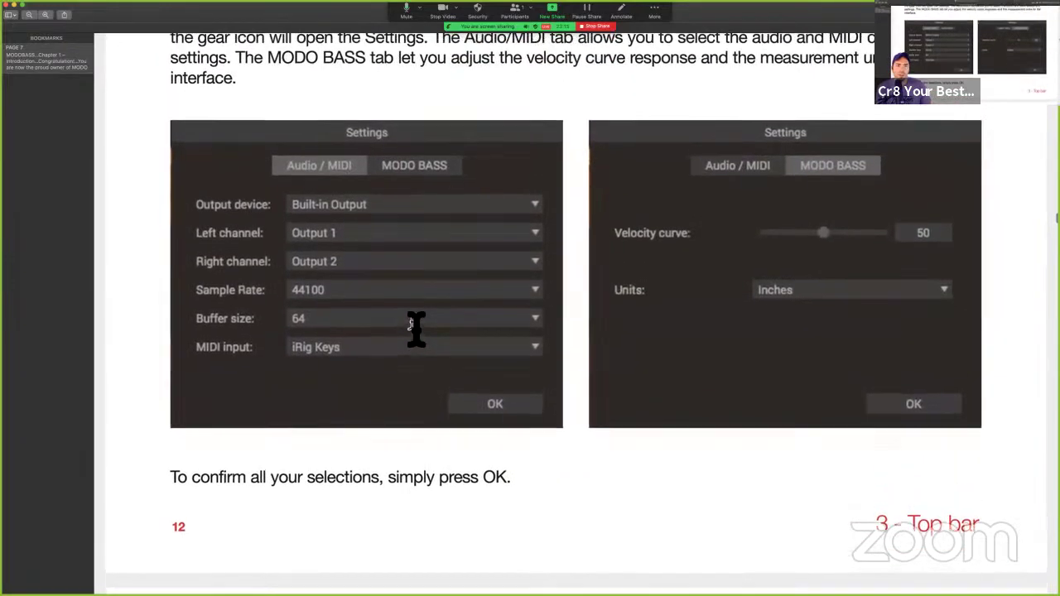
Step: Switch to Logic Pro, check the velocity curve and units in the MODO BASS settings, and close them
{"action": "key", "text": "ctrl+Left"}
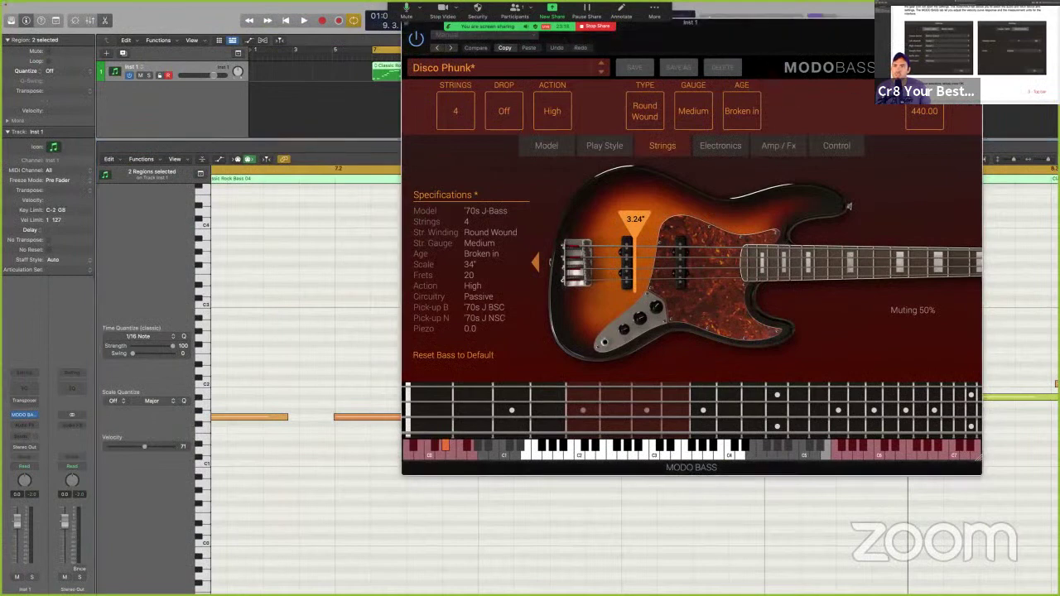
{"action": "left_click", "coordinate": [934, 125]}
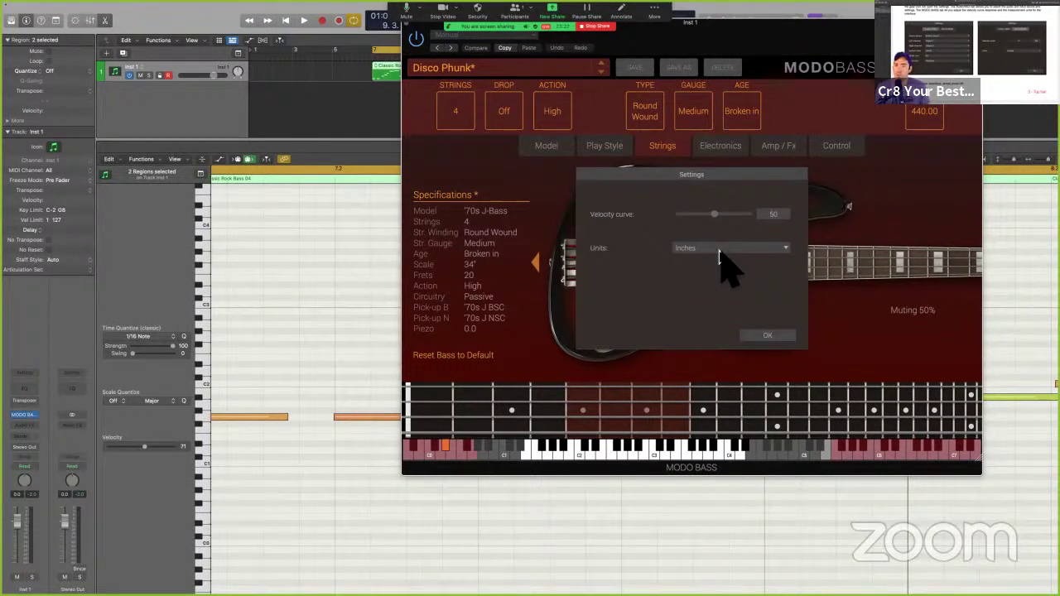
{"action": "left_click", "coordinate": [765, 337]}
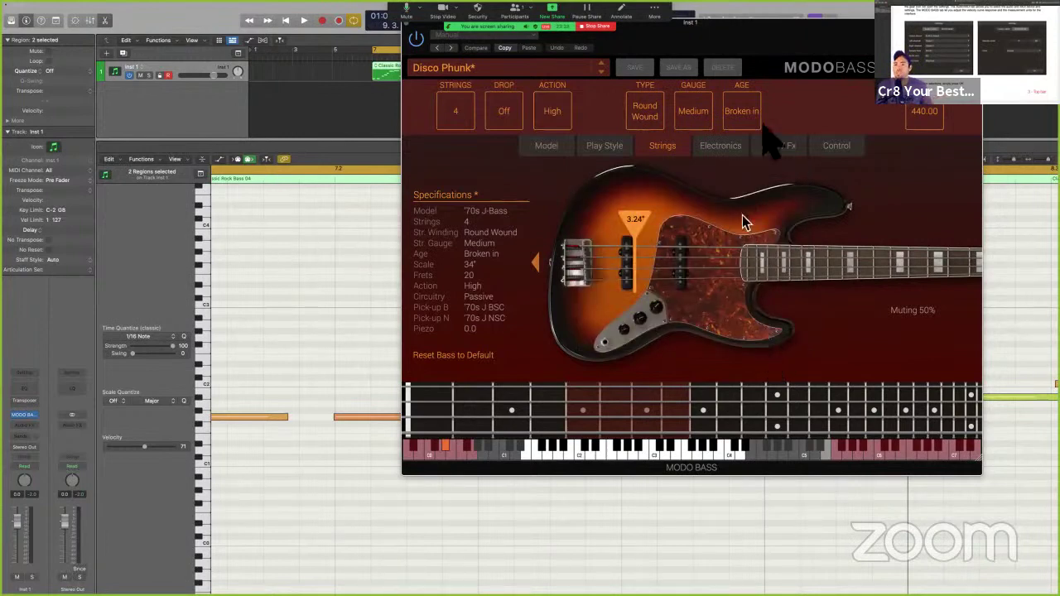
{"action": "key", "text": "e"}
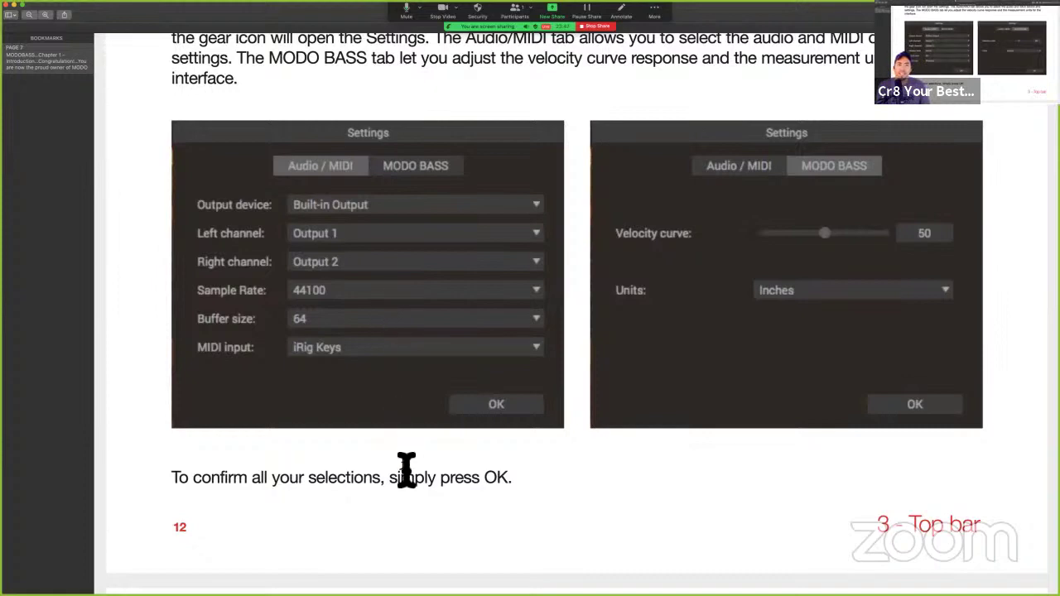
Step: Move on in the manual to Chapter 4, highlight the title "Upper tab panel", and view its list of six sections
{"action": "scroll", "coordinate": [406, 470], "scroll_direction": "up", "scroll_amount": 3}
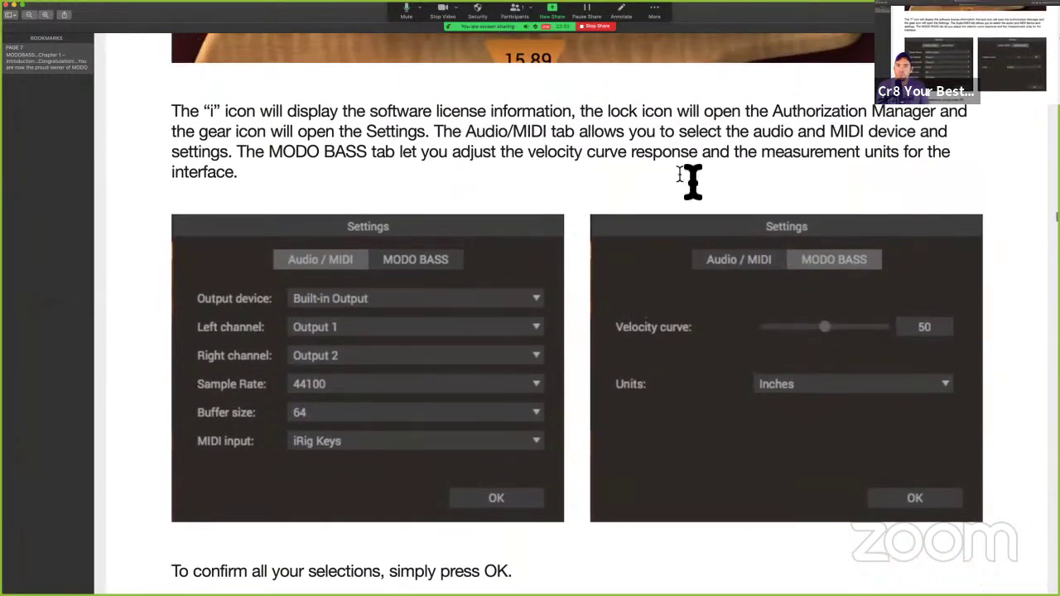
{"action": "scroll", "coordinate": [709, 182], "scroll_direction": "down", "scroll_amount": 20}
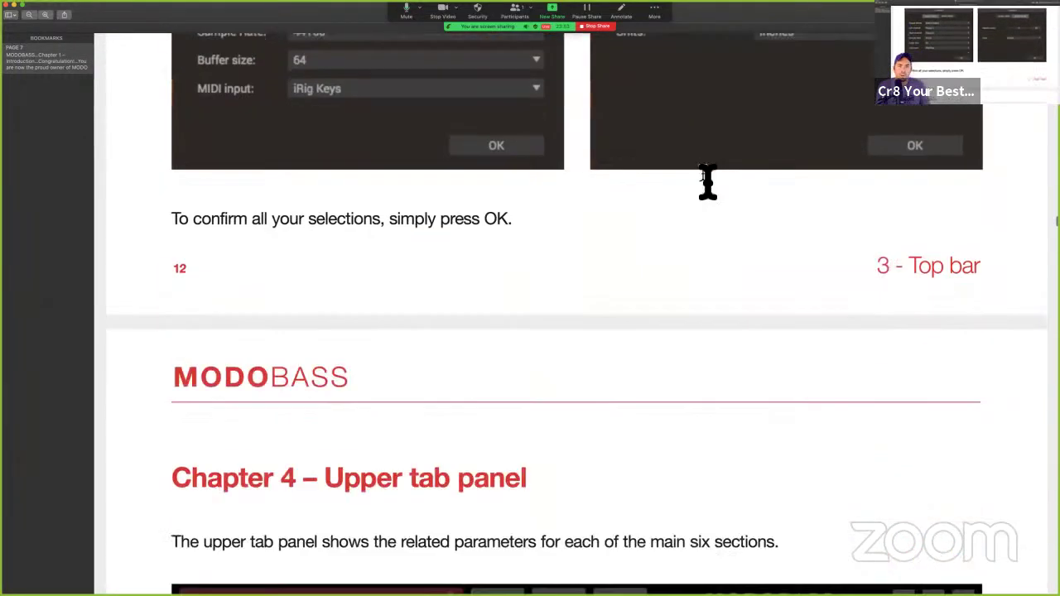
{"action": "scroll", "coordinate": [708, 182], "scroll_direction": "down", "scroll_amount": 3}
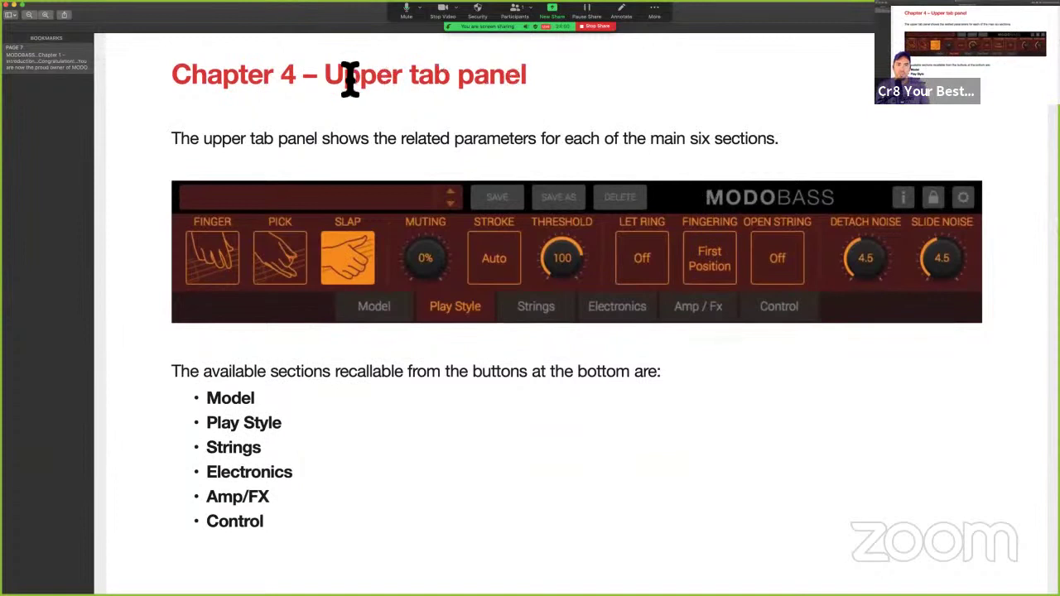
{"action": "left_click_drag", "start_coordinate": [324, 89], "coordinate": [559, 101]}
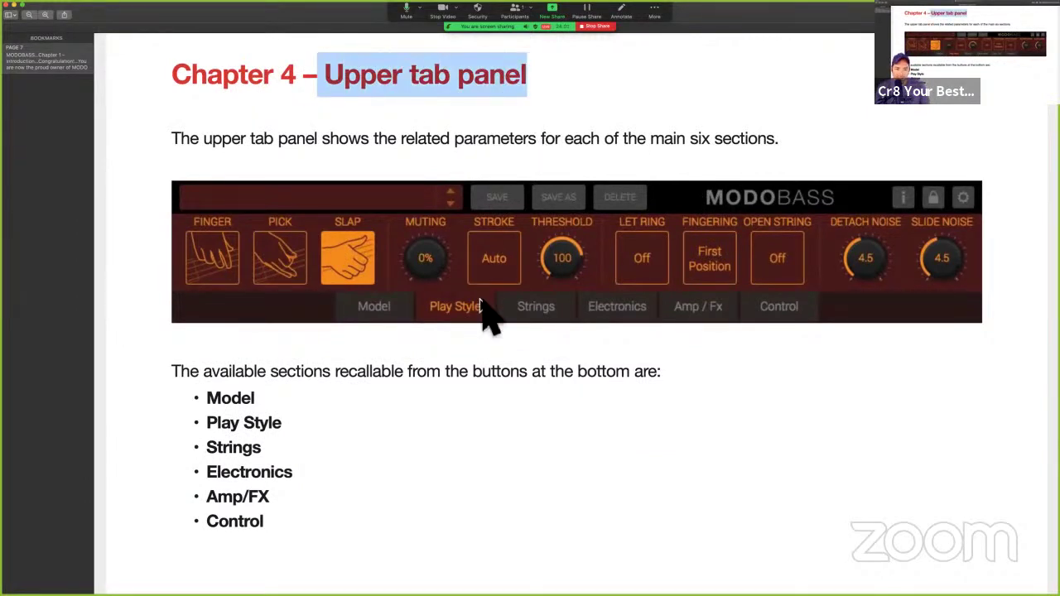
{"action": "scroll", "coordinate": [485, 307], "scroll_direction": "down", "scroll_amount": 3}
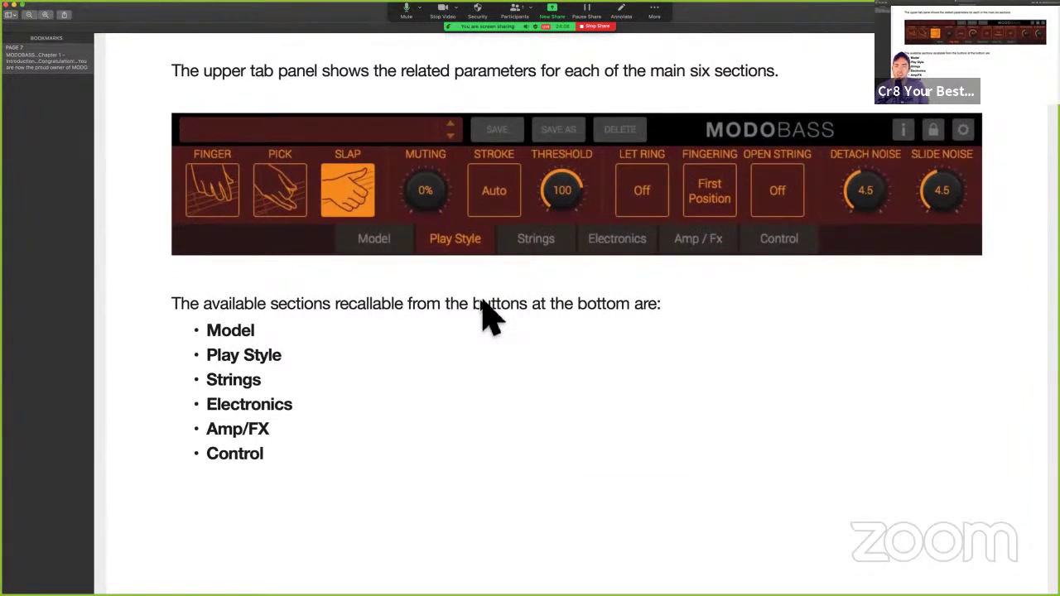
{"action": "scroll", "coordinate": [487, 314], "scroll_direction": "down", "scroll_amount": 1}
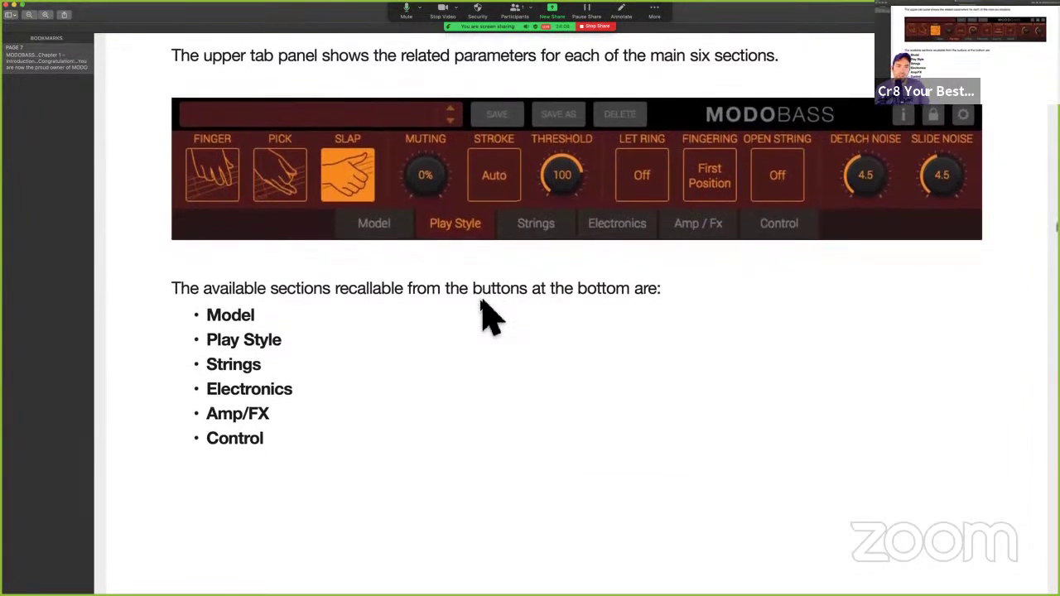
Step: Highlight the Electronics, Amp/FX and Control entries in turn in Chapter 4's section list
{"action": "scroll", "coordinate": [486, 315], "scroll_direction": "up", "scroll_amount": 1}
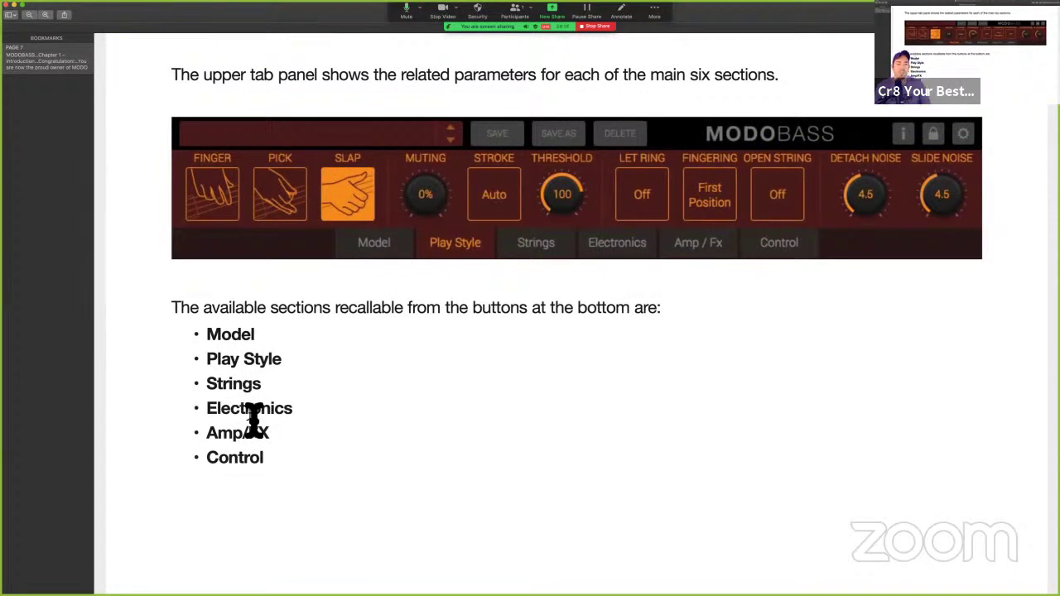
{"action": "left_click_drag", "start_coordinate": [217, 408], "coordinate": [355, 414]}
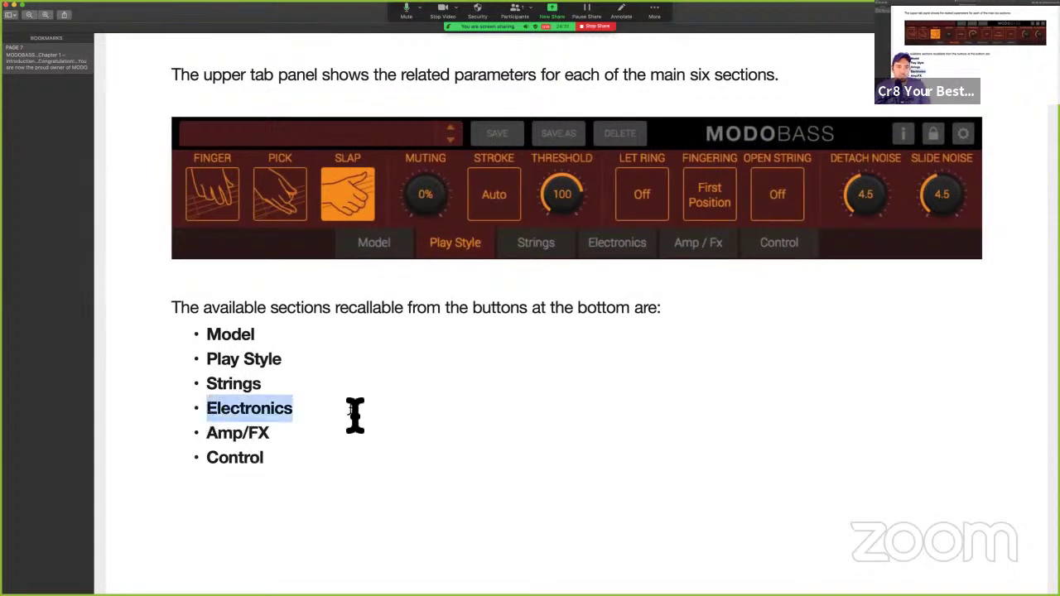
{"action": "left_click_drag", "start_coordinate": [208, 439], "coordinate": [286, 439]}
{"action": "left_click", "coordinate": [283, 443]}
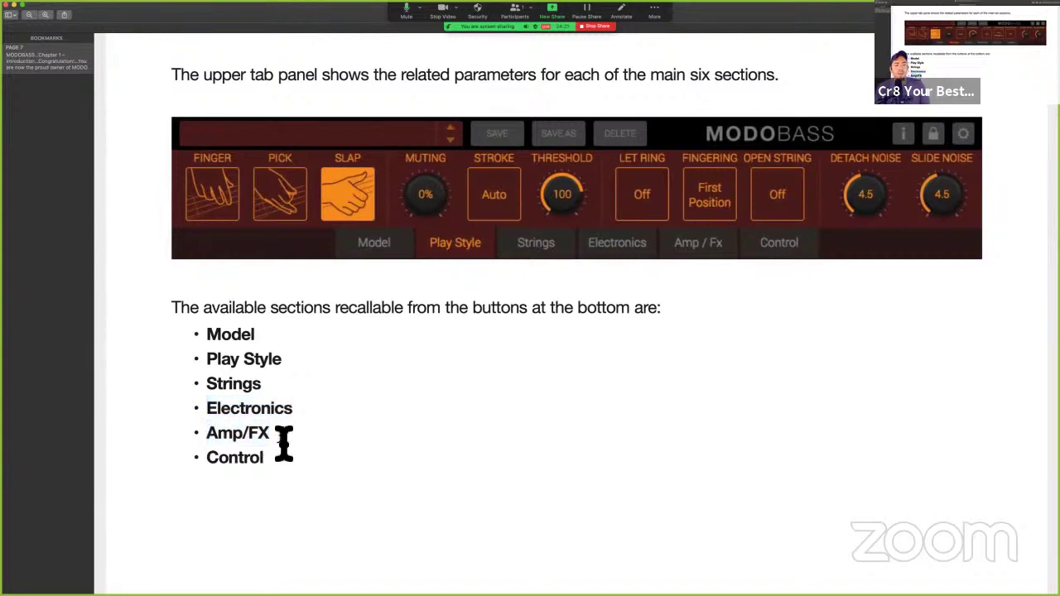
{"action": "left_click_drag", "start_coordinate": [224, 464], "coordinate": [263, 457]}
{"action": "left_click", "coordinate": [308, 470]}
Step: Read Chapter 5 on choosing a bass model, highlighting the remark that a 5-string active pick-up studio bass probably will not fit
{"action": "scroll", "coordinate": [308, 471], "scroll_direction": "down", "scroll_amount": 10}
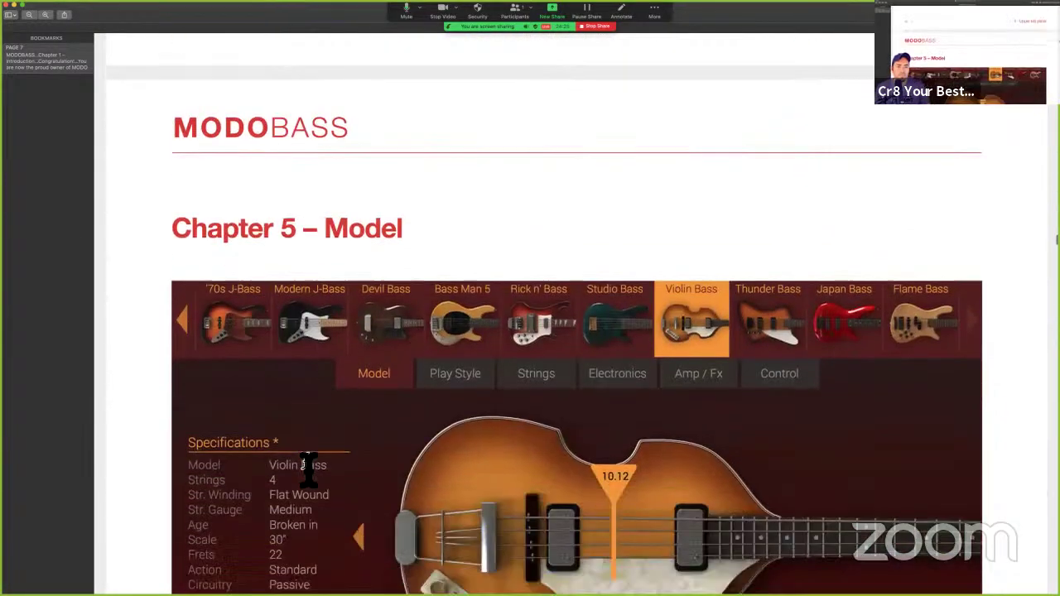
{"action": "scroll", "coordinate": [308, 465], "scroll_direction": "down", "scroll_amount": 5}
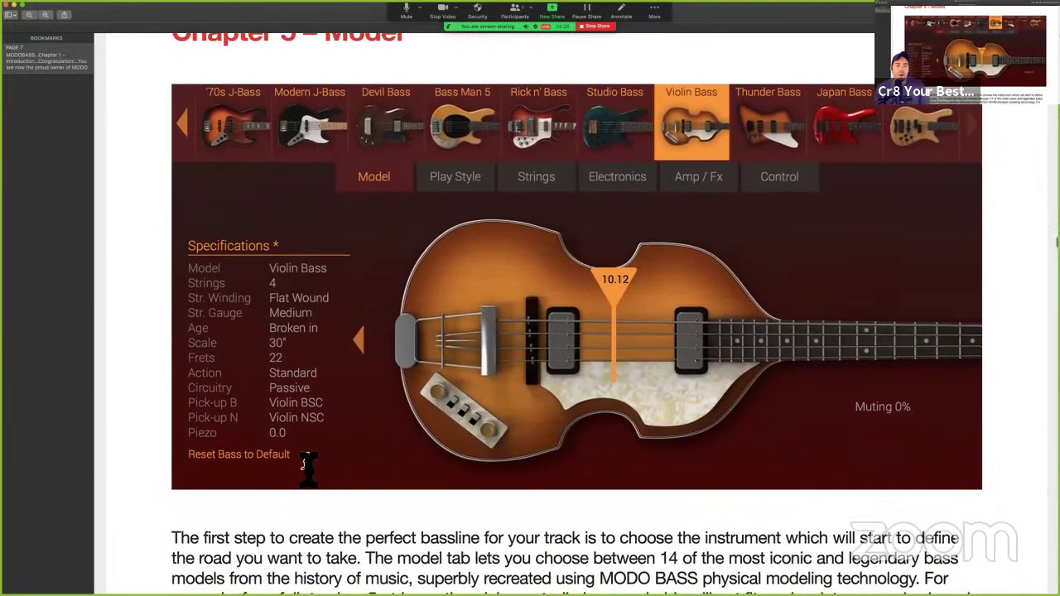
{"action": "scroll", "coordinate": [308, 465], "scroll_direction": "down", "scroll_amount": 4}
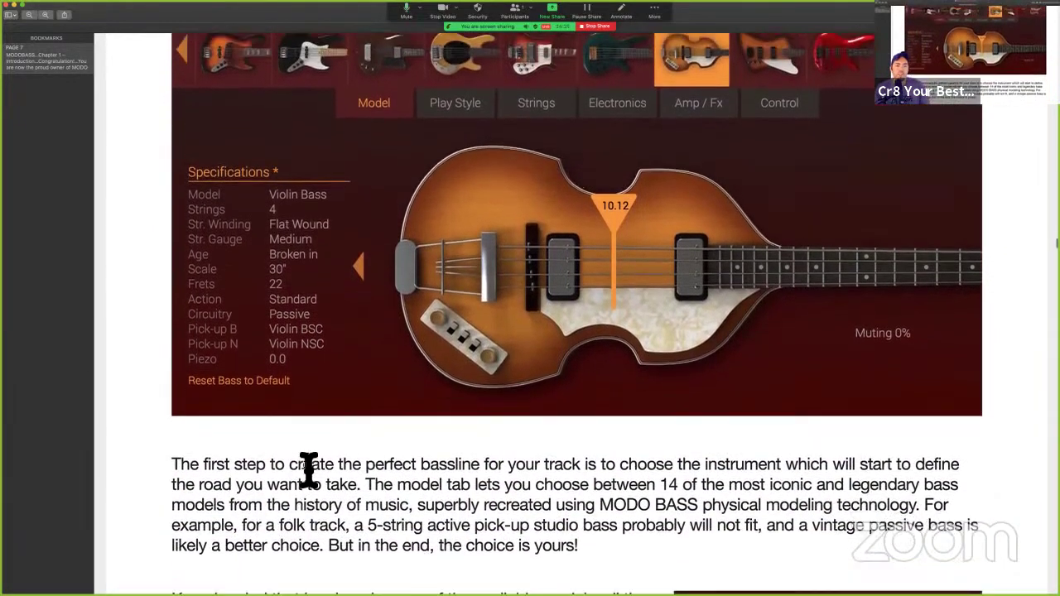
{"action": "scroll", "coordinate": [308, 470], "scroll_direction": "down", "scroll_amount": 4}
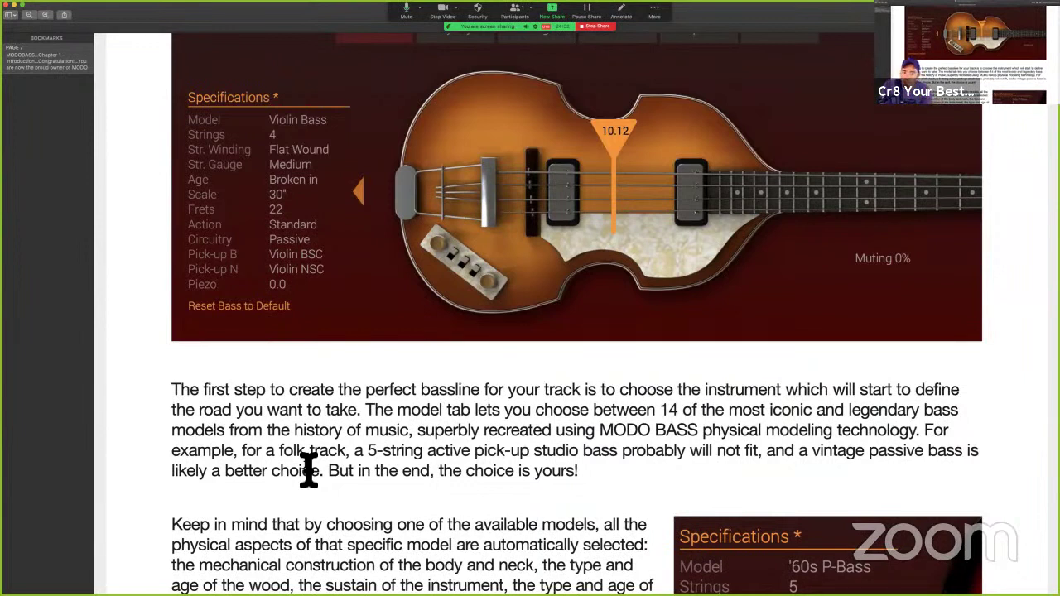
{"action": "left_click_drag", "start_coordinate": [354, 451], "coordinate": [761, 447]}
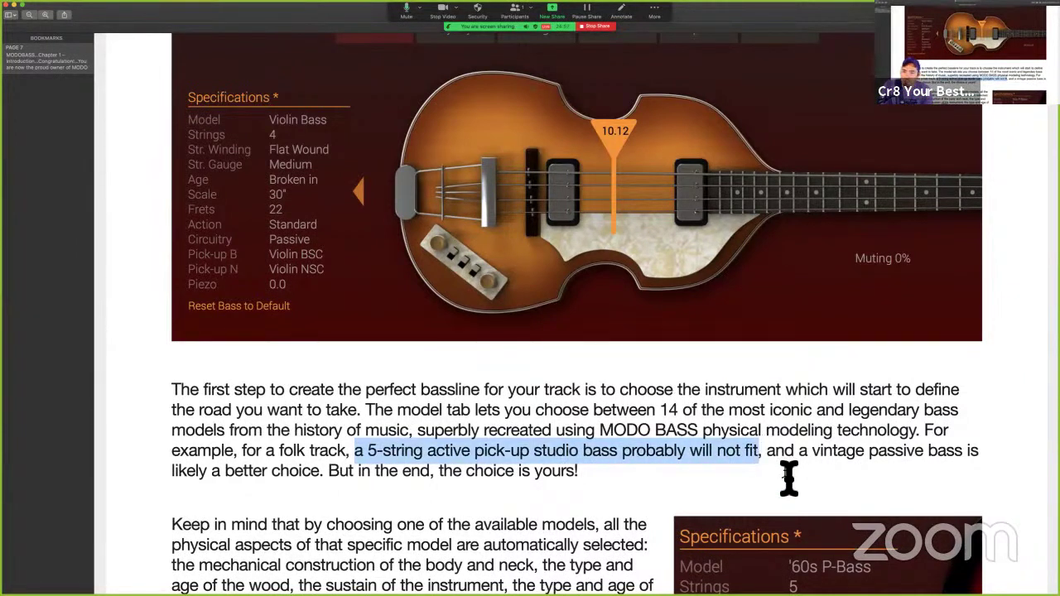
{"action": "left_click", "coordinate": [788, 476]}
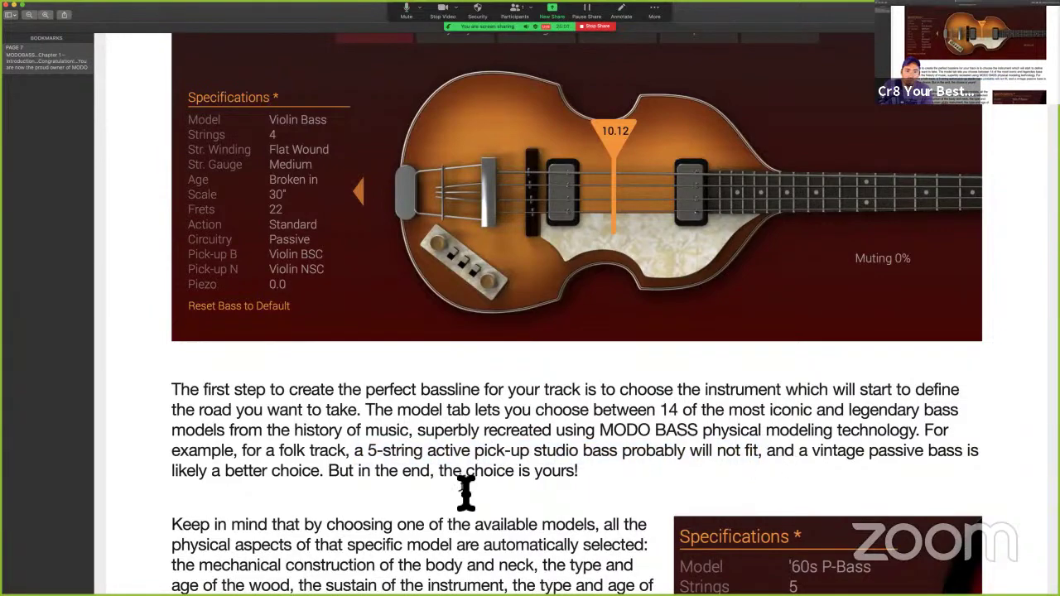
{"action": "scroll", "coordinate": [465, 492], "scroll_direction": "down", "scroll_amount": 5}
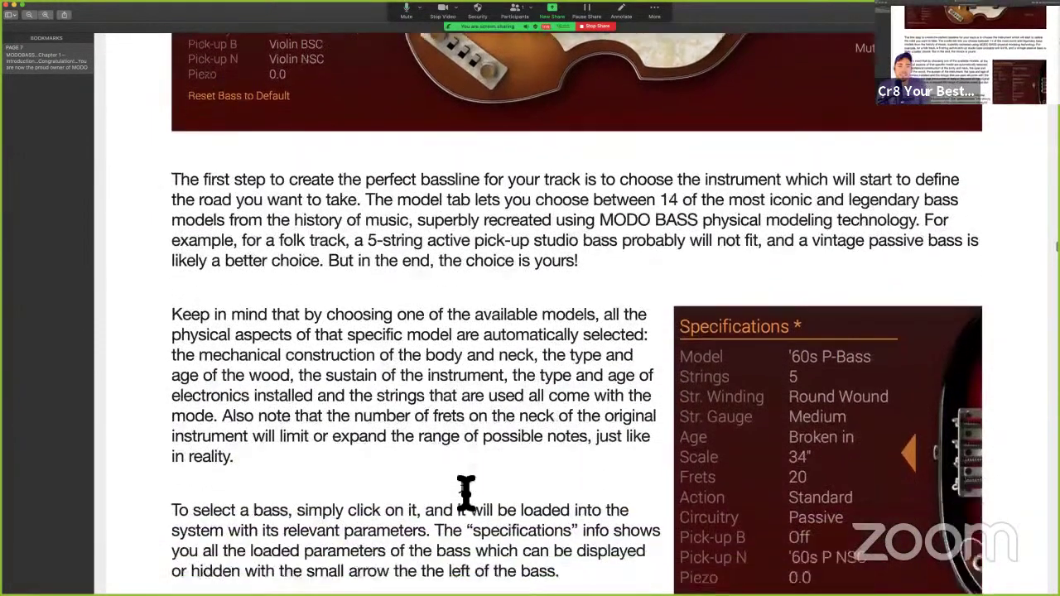
{"action": "scroll", "coordinate": [465, 493], "scroll_direction": "down", "scroll_amount": 1}
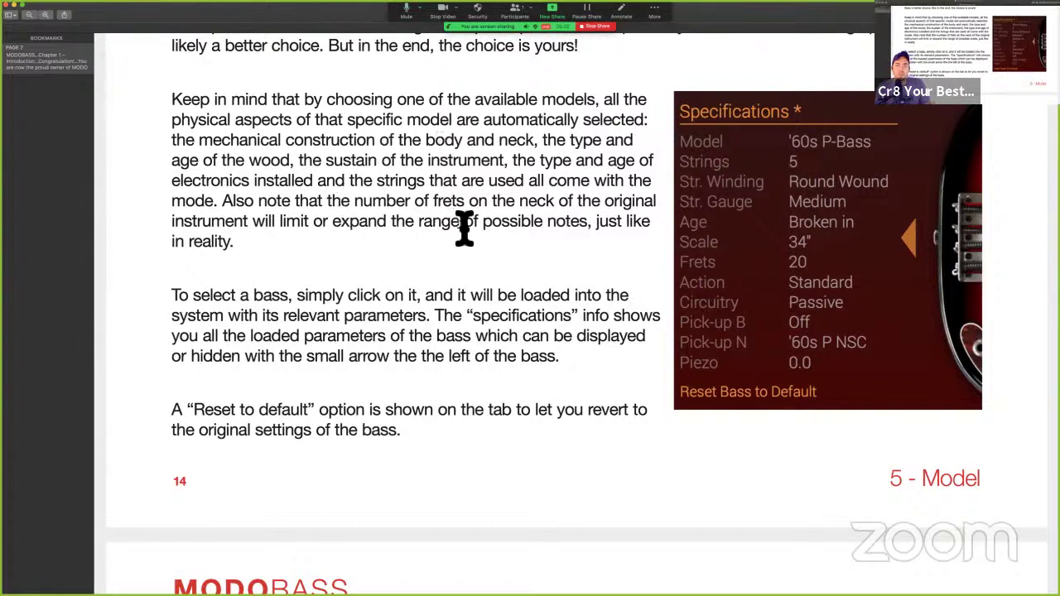
Step: Read what choosing a bass model sets automatically, highlighting the note that the number of frets limits or expands the note range
{"action": "scroll", "coordinate": [590, 305], "scroll_direction": "down", "scroll_amount": 2}
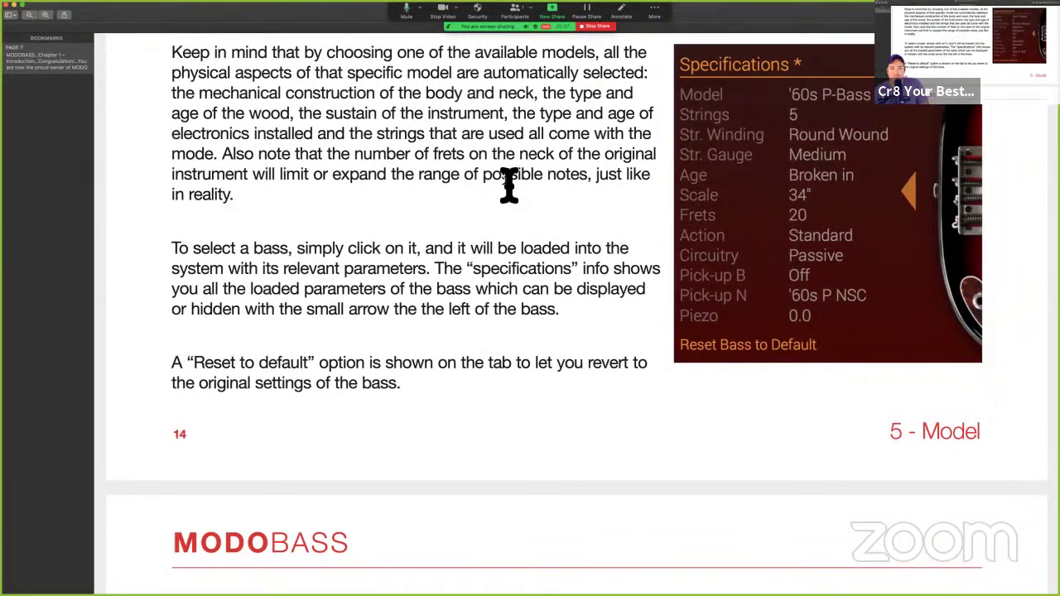
{"action": "scroll", "coordinate": [508, 186], "scroll_direction": "down", "scroll_amount": 1}
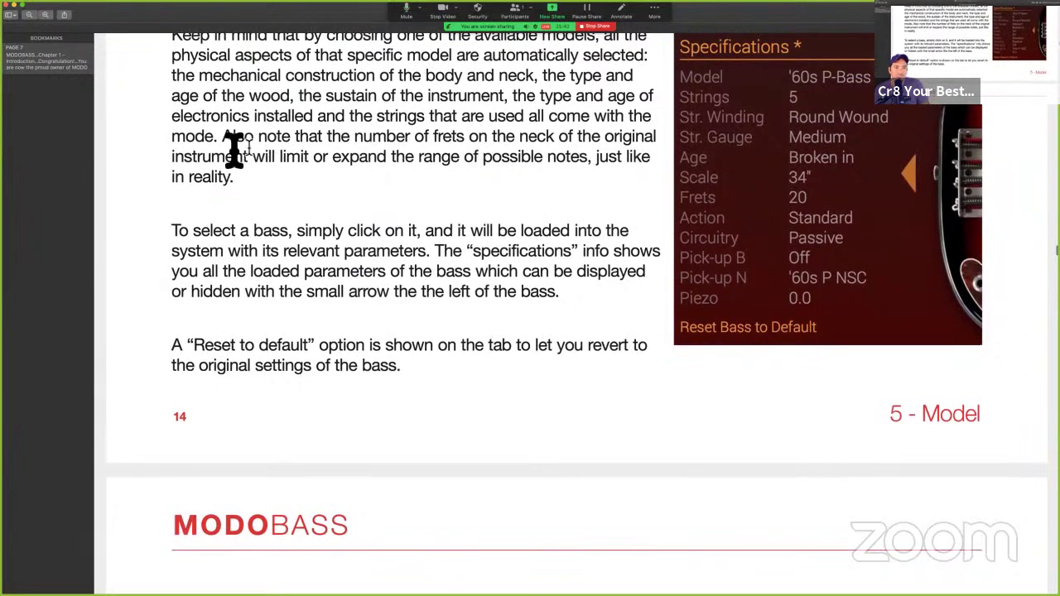
{"action": "left_click_drag", "start_coordinate": [221, 130], "coordinate": [275, 200]}
{"action": "left_click", "coordinate": [276, 200]}
{"action": "scroll", "coordinate": [276, 199], "scroll_direction": "down", "scroll_amount": 5}
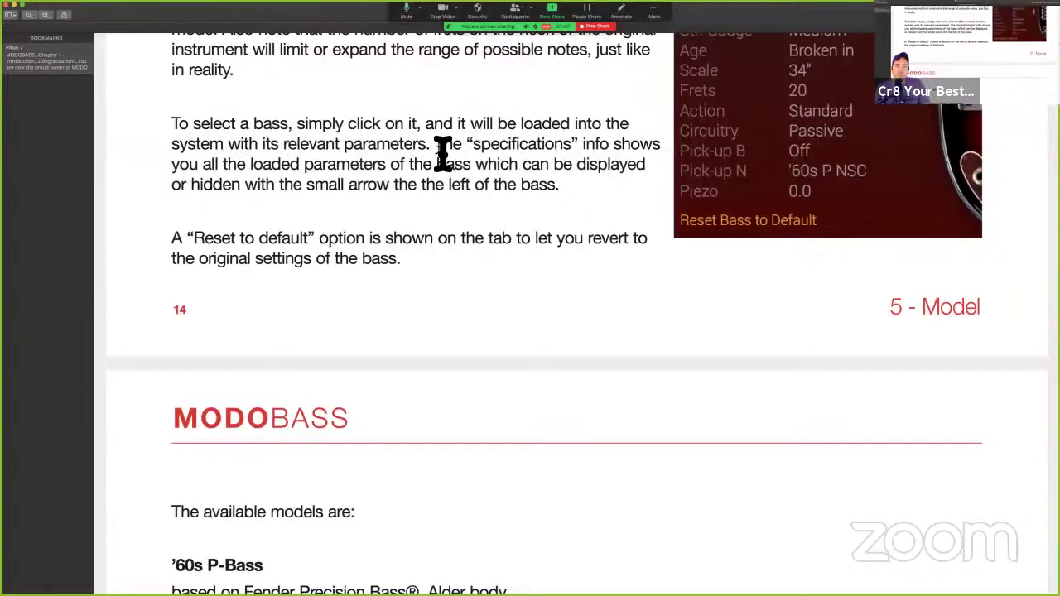
Step: Read the Chapter 5 paragraphs on selecting a bass, its specifications info and the "Reset to default" option
{"action": "scroll", "coordinate": [284, 237], "scroll_direction": "up", "scroll_amount": 3}
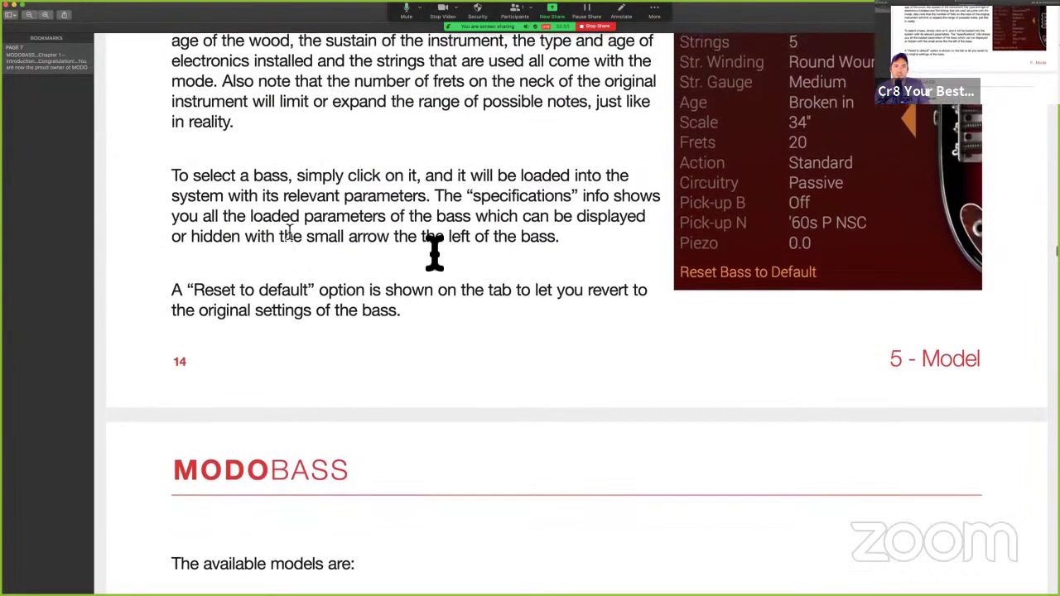
{"action": "scroll", "coordinate": [289, 234], "scroll_direction": "up", "scroll_amount": 2}
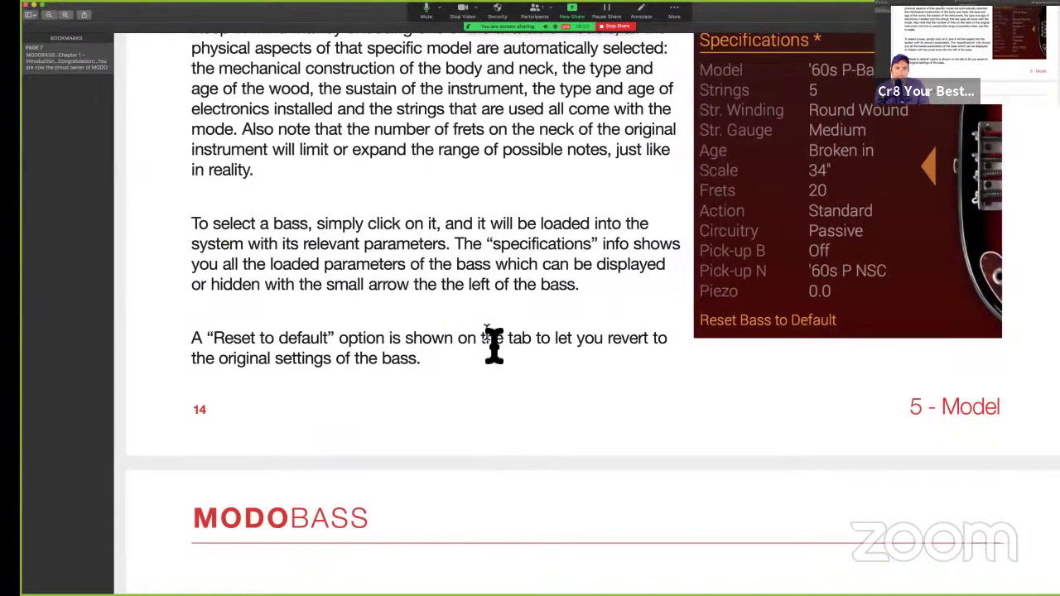
{"action": "scroll", "coordinate": [533, 451], "scroll_direction": "down", "scroll_amount": 2}
{"action": "scroll", "coordinate": [533, 452], "scroll_direction": "down", "scroll_amount": 5}
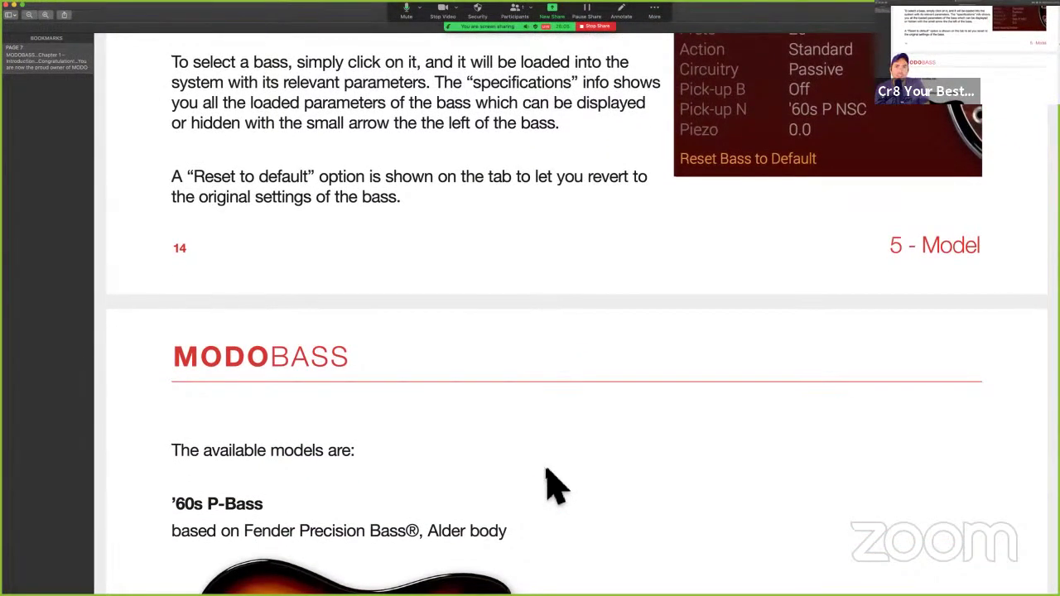
{"action": "scroll", "coordinate": [554, 485], "scroll_direction": "up", "scroll_amount": 3}
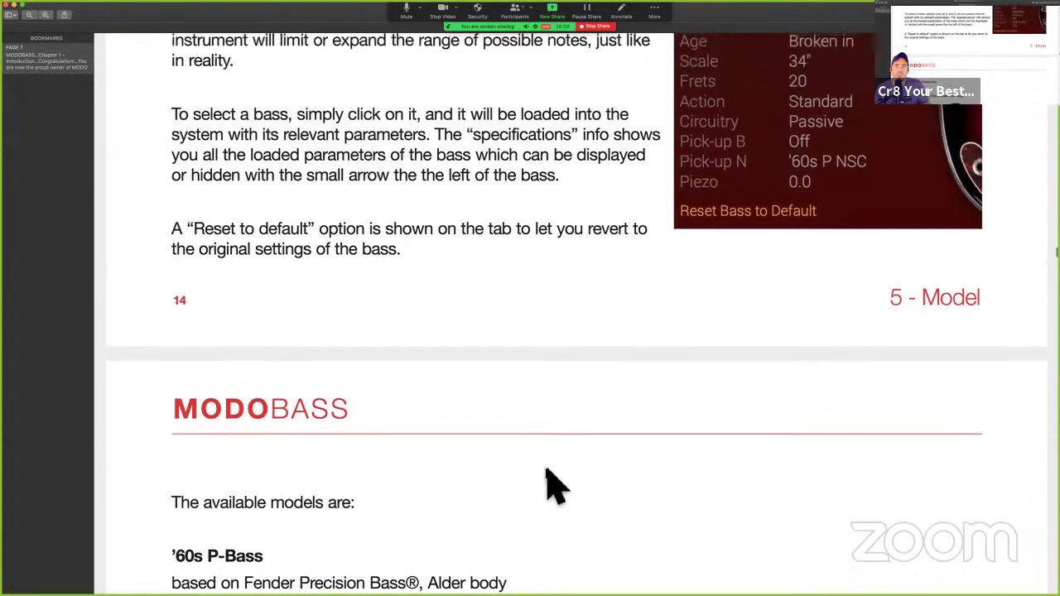
{"action": "scroll", "coordinate": [554, 484], "scroll_direction": "up", "scroll_amount": 2}
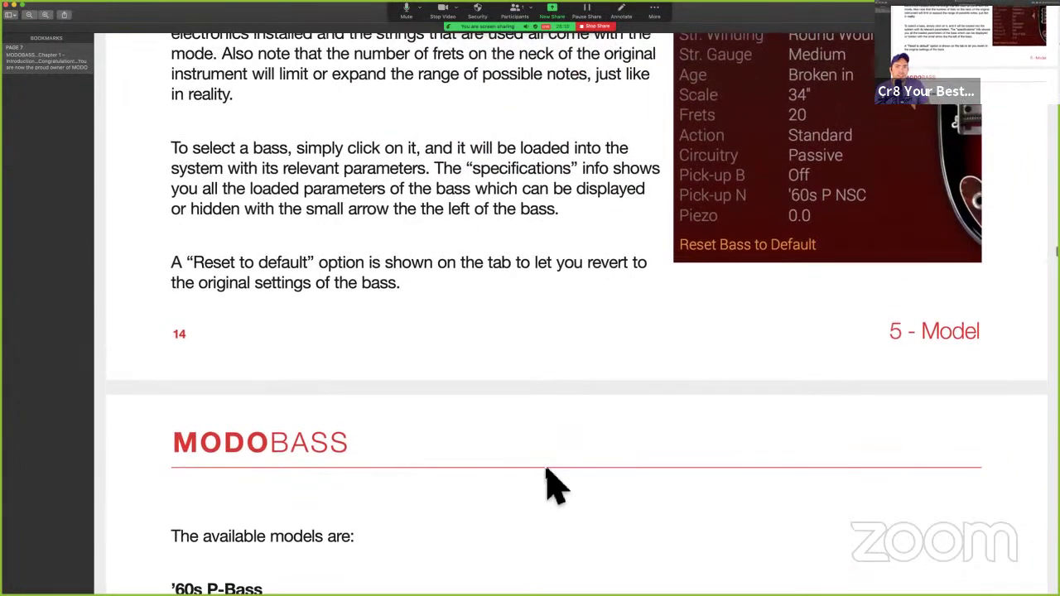
Step: View the first available models in the manual: the '60s P-Bass, '70s P-Bass and '70s J-Bass
{"action": "scroll", "coordinate": [547, 484], "scroll_direction": "down", "scroll_amount": 15}
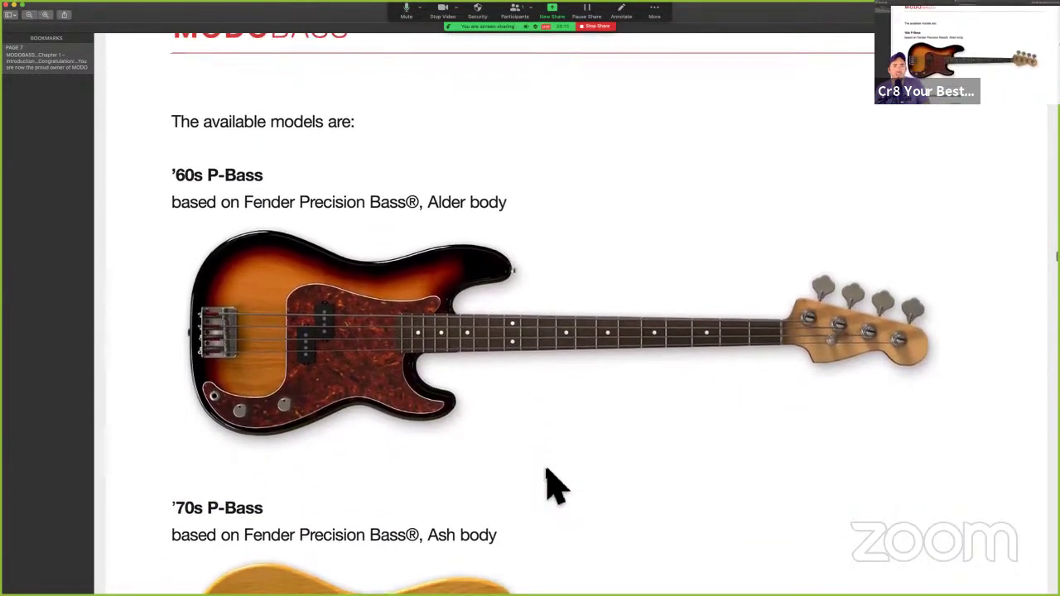
{"action": "scroll", "coordinate": [548, 481], "scroll_direction": "down", "scroll_amount": 4}
{"action": "scroll", "coordinate": [548, 482], "scroll_direction": "down", "scroll_amount": 1}
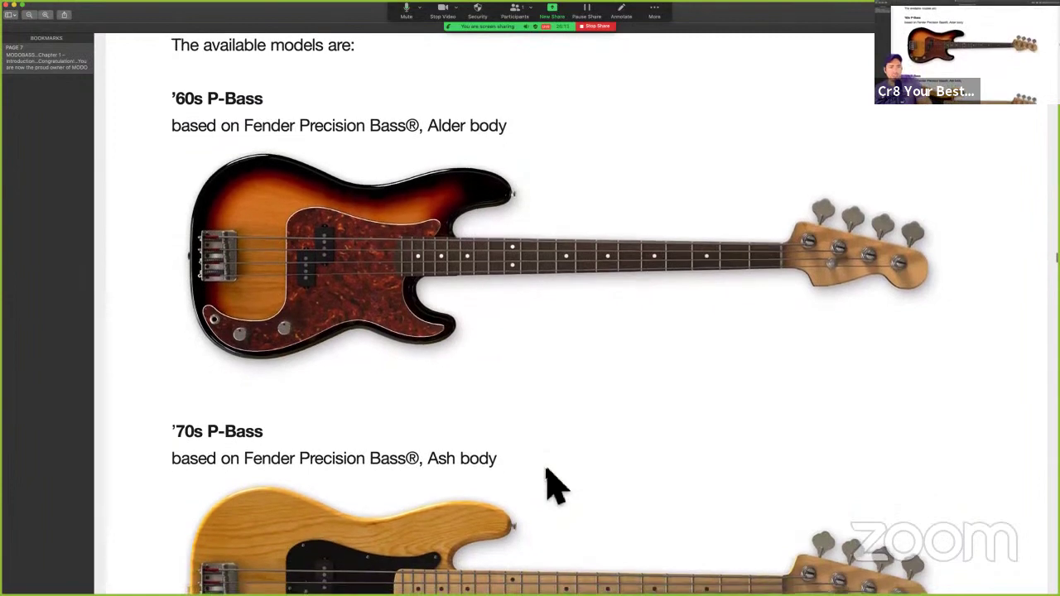
{"action": "scroll", "coordinate": [555, 484], "scroll_direction": "down", "scroll_amount": 1}
{"action": "scroll", "coordinate": [553, 485], "scroll_direction": "down", "scroll_amount": 5}
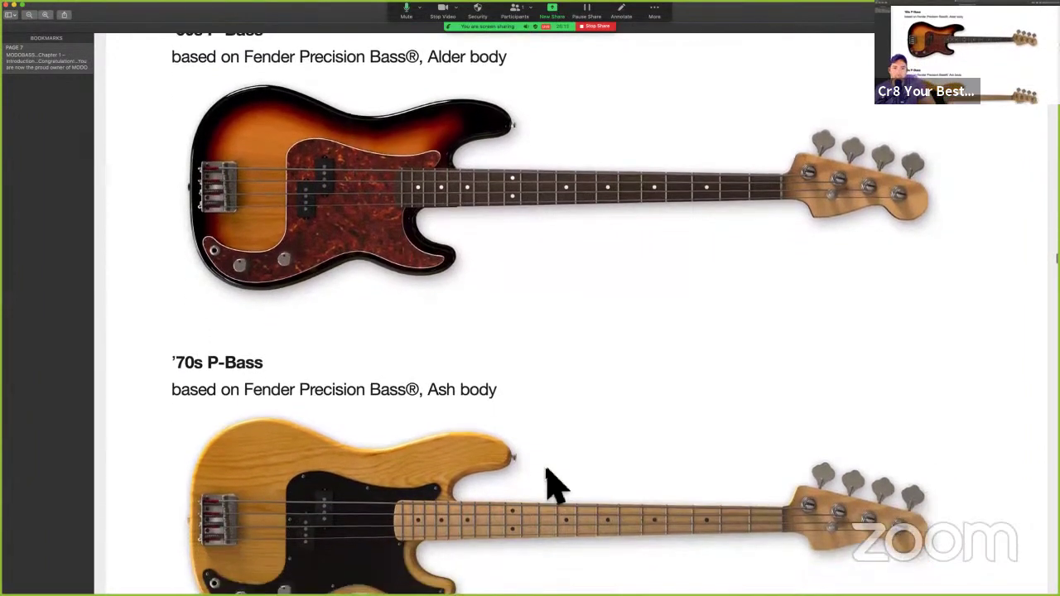
{"action": "scroll", "coordinate": [548, 476], "scroll_direction": "down", "scroll_amount": 5}
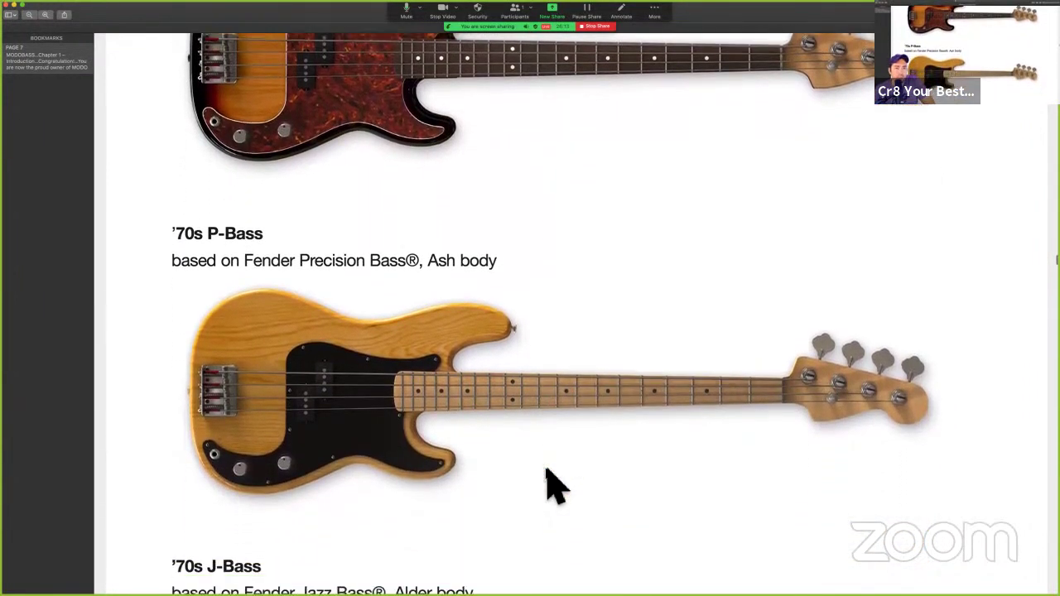
{"action": "scroll", "coordinate": [551, 485], "scroll_direction": "down", "scroll_amount": 7}
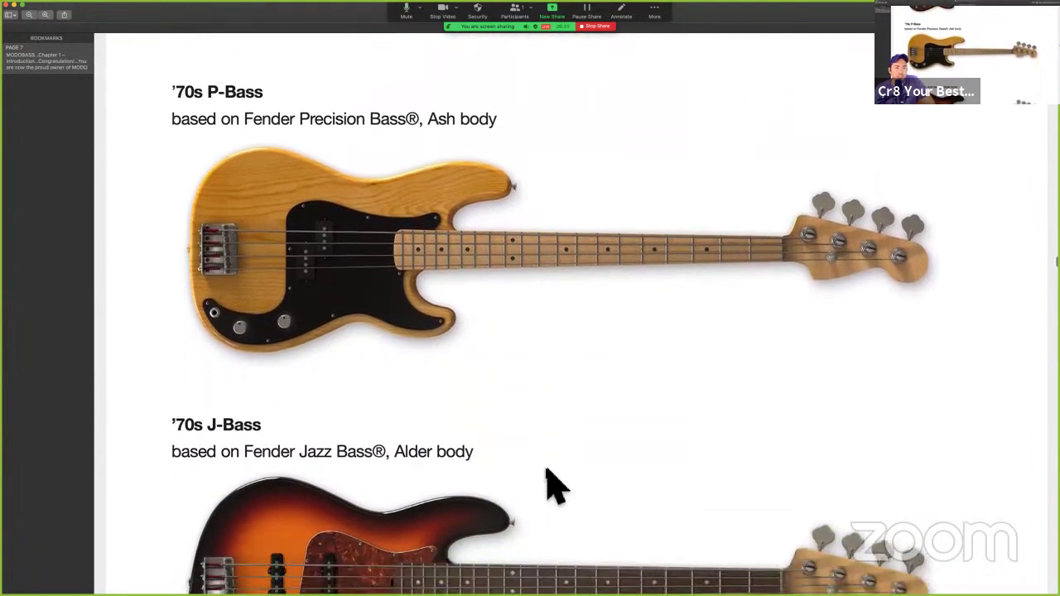
{"action": "scroll", "coordinate": [553, 485], "scroll_direction": "down", "scroll_amount": 9}
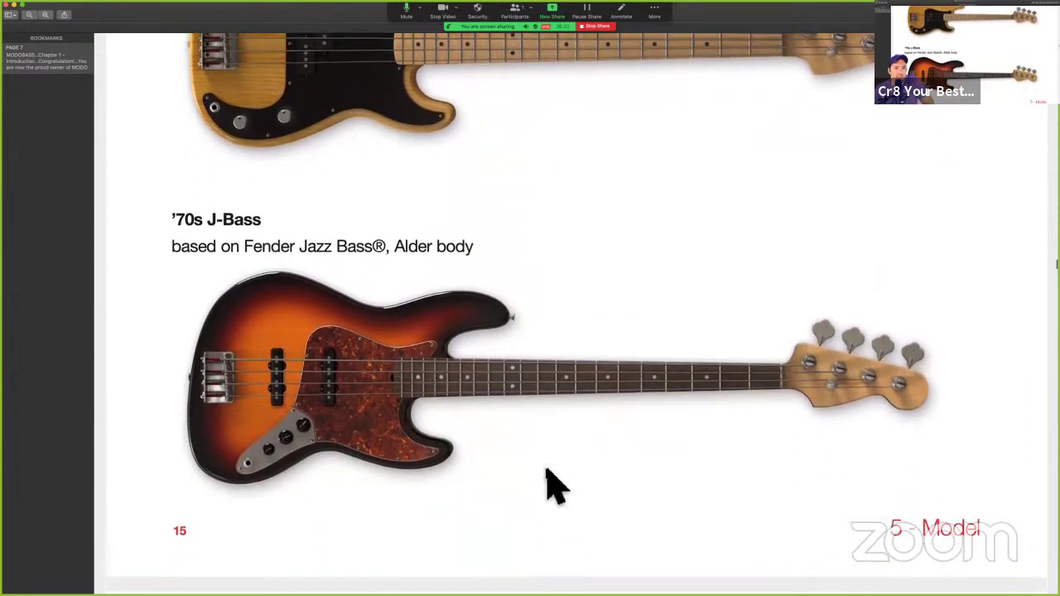
Step: View the manual's next page of models: the Modern J-Bass, Devil Bass and Bass Man 5
{"action": "scroll", "coordinate": [547, 472], "scroll_direction": "down", "scroll_amount": 14}
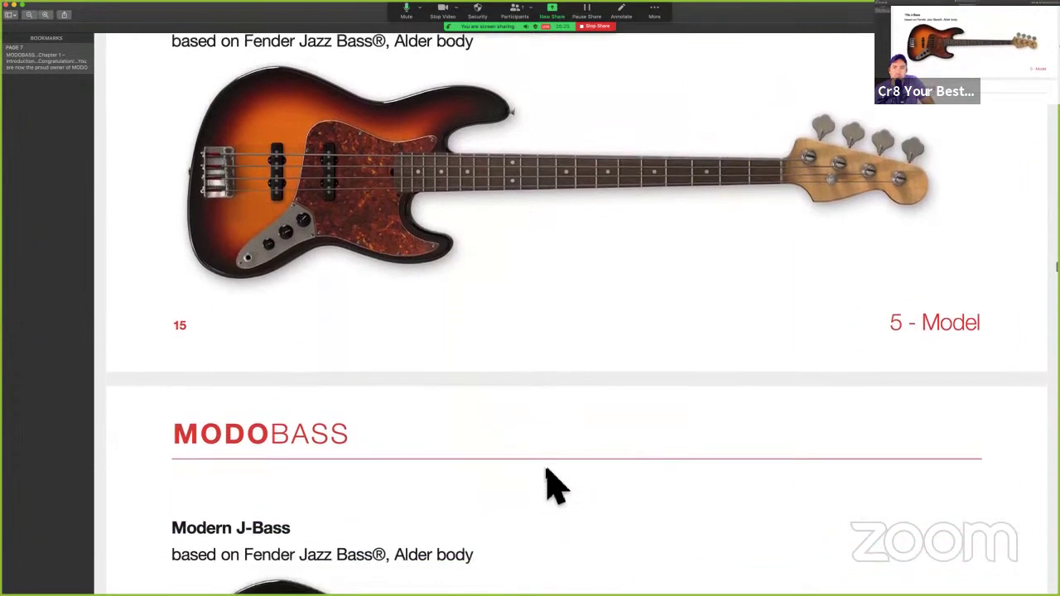
{"action": "scroll", "coordinate": [546, 472], "scroll_direction": "down", "scroll_amount": 6}
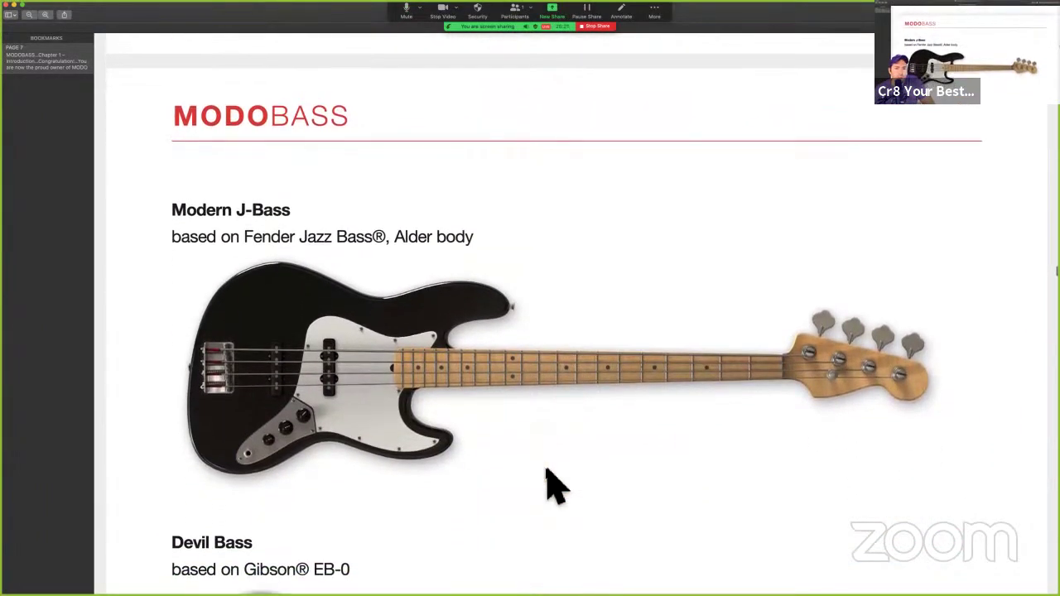
{"action": "scroll", "coordinate": [553, 485], "scroll_direction": "down", "scroll_amount": 11}
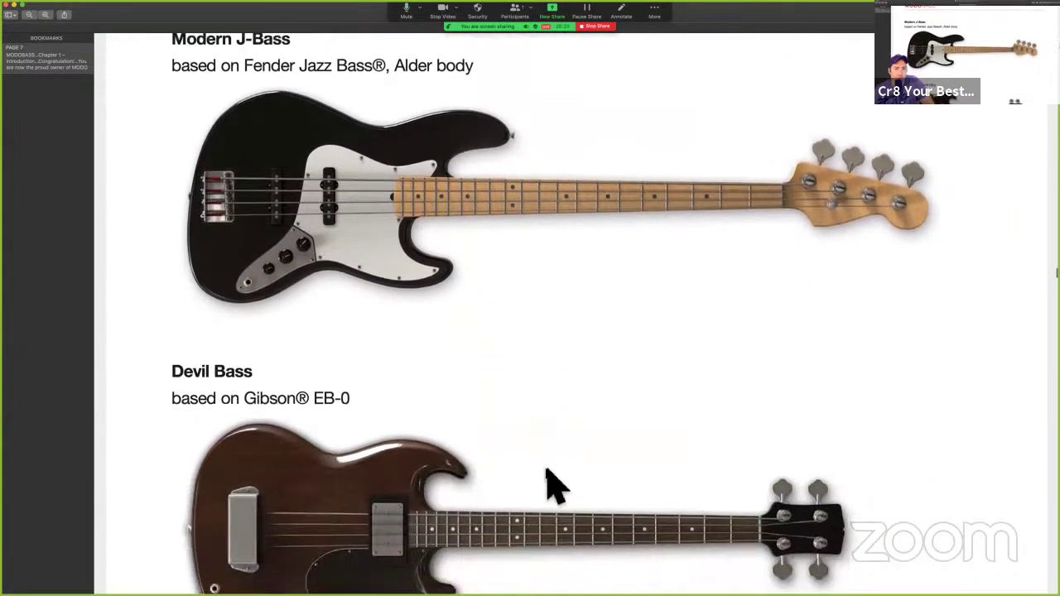
{"action": "scroll", "coordinate": [553, 485], "scroll_direction": "down", "scroll_amount": 4}
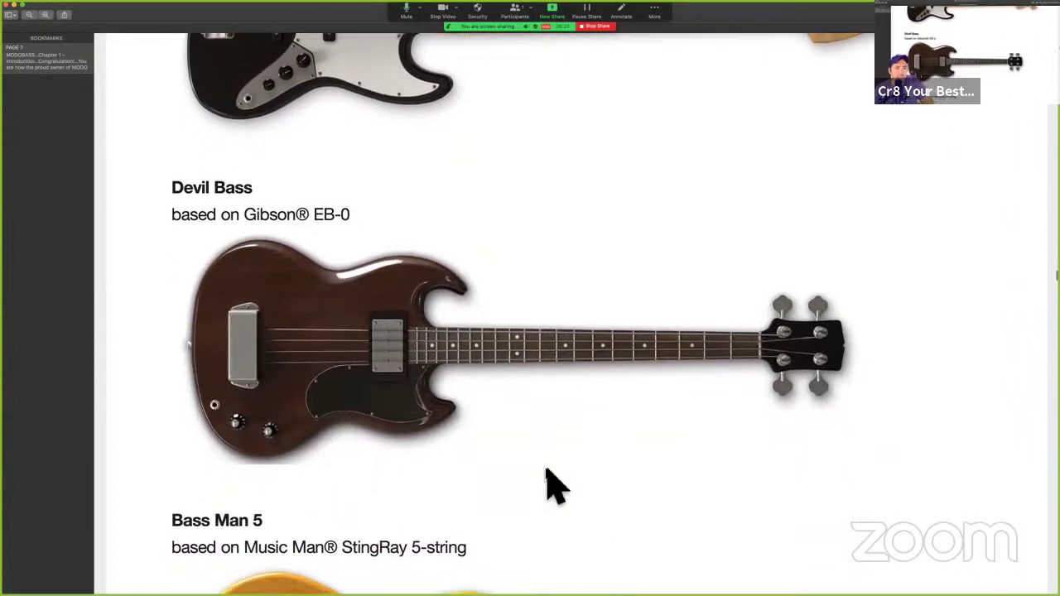
{"action": "scroll", "coordinate": [553, 484], "scroll_direction": "down", "scroll_amount": 4}
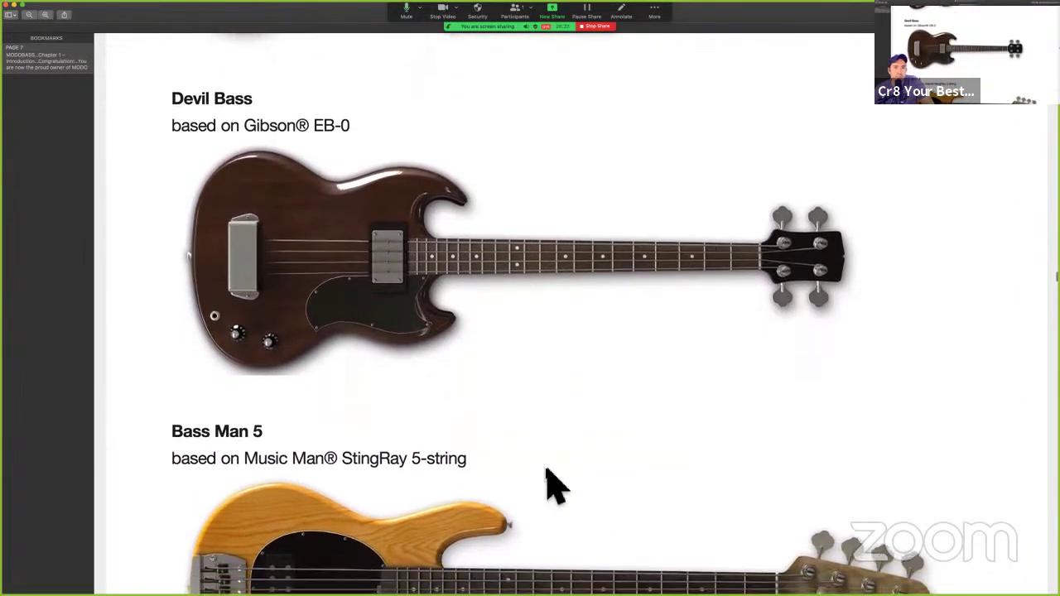
{"action": "scroll", "coordinate": [553, 484], "scroll_direction": "down", "scroll_amount": 6}
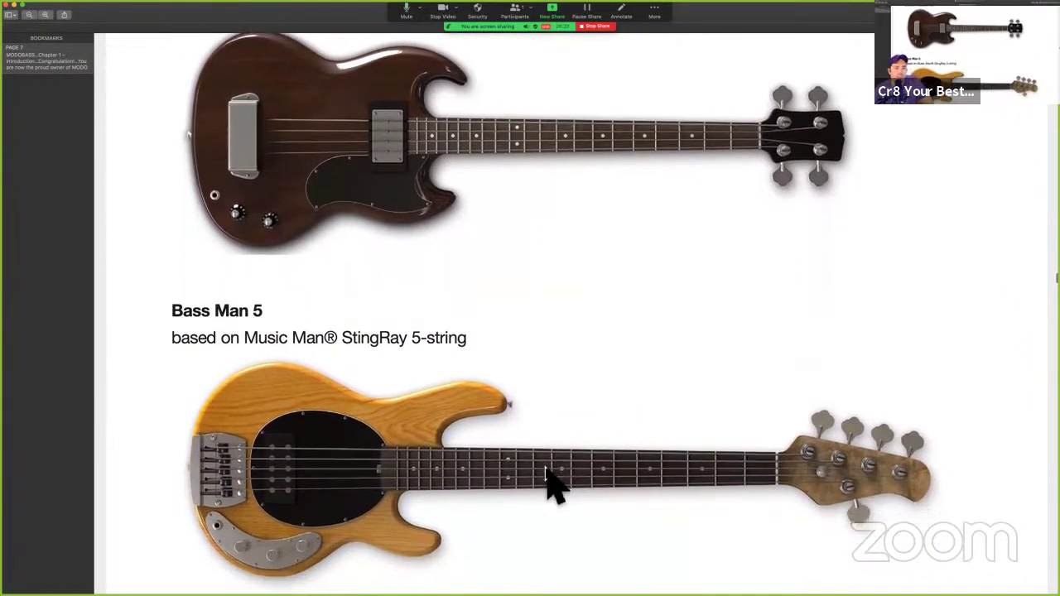
{"action": "scroll", "coordinate": [553, 484], "scroll_direction": "down", "scroll_amount": 8}
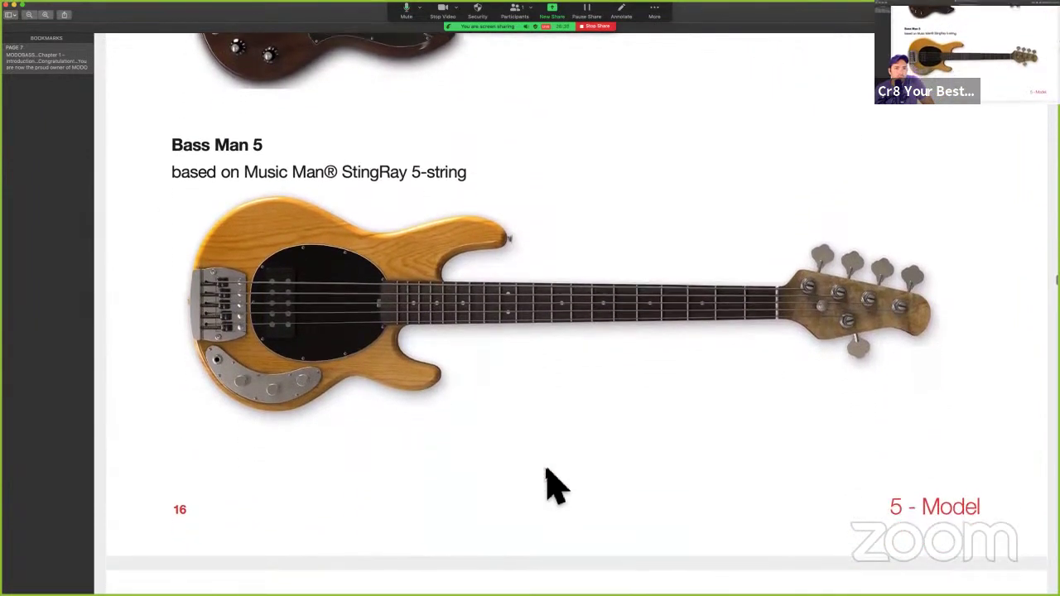
Step: Continue through the model list to examine the Rick n' Bass, Studio Bass and Violin Bass
{"action": "scroll", "coordinate": [553, 484], "scroll_direction": "down", "scroll_amount": 11}
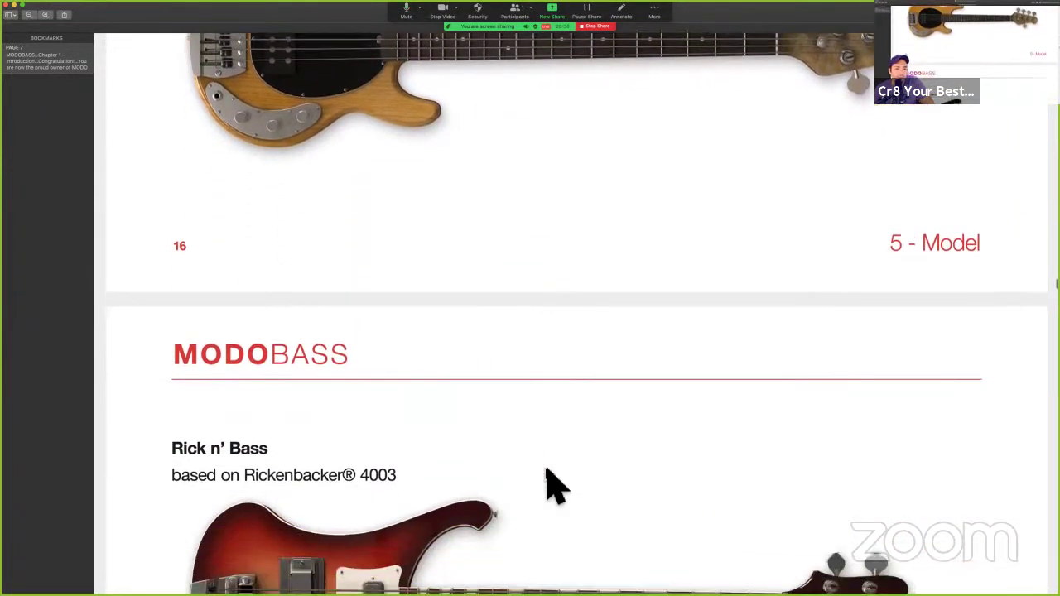
{"action": "scroll", "coordinate": [554, 485], "scroll_direction": "down", "scroll_amount": 8}
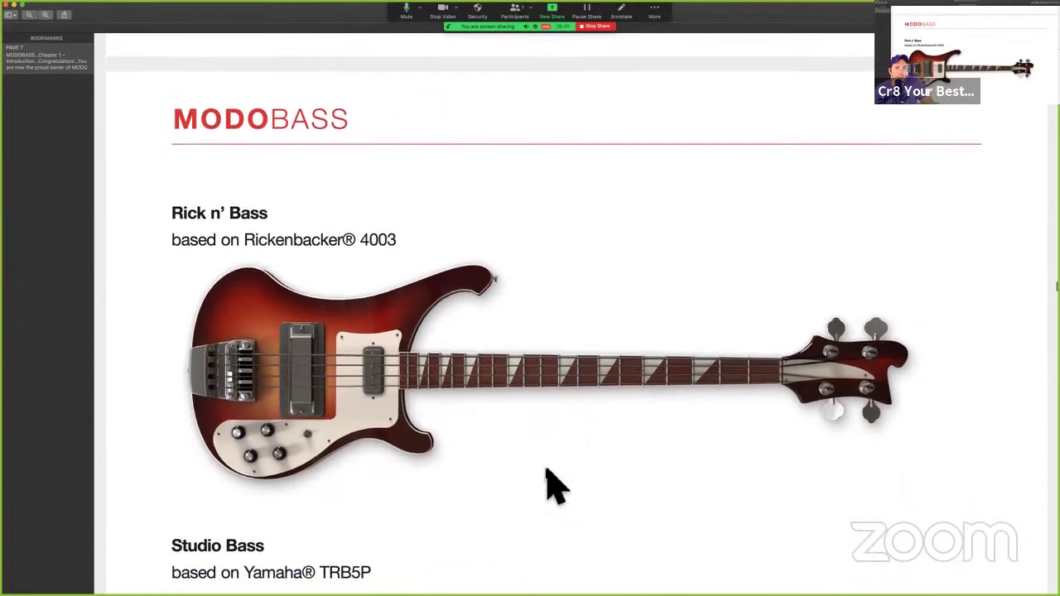
{"action": "scroll", "coordinate": [554, 484], "scroll_direction": "down", "scroll_amount": 8}
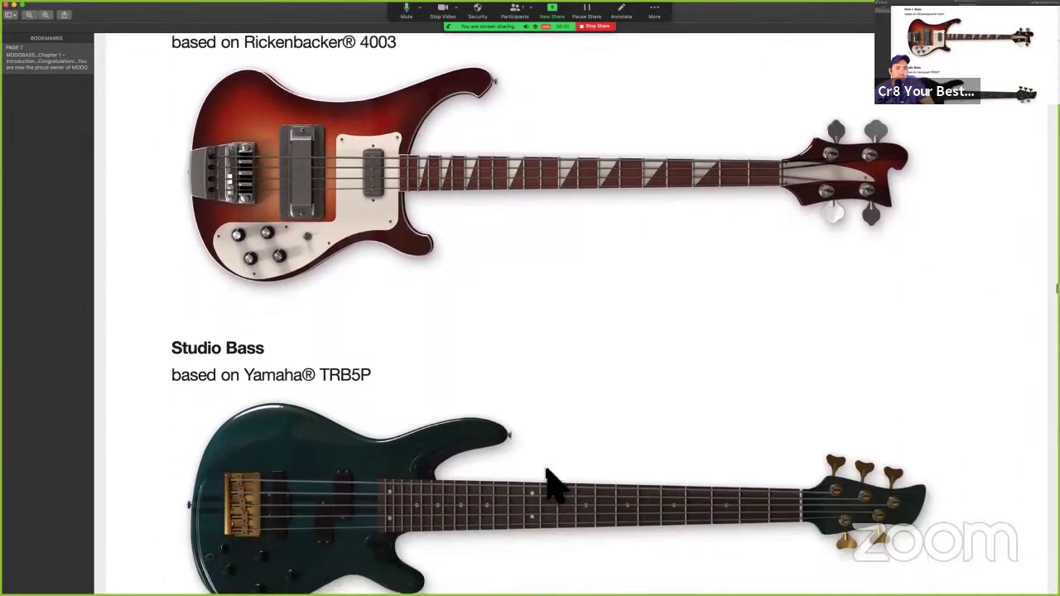
{"action": "scroll", "coordinate": [554, 484], "scroll_direction": "down", "scroll_amount": 4}
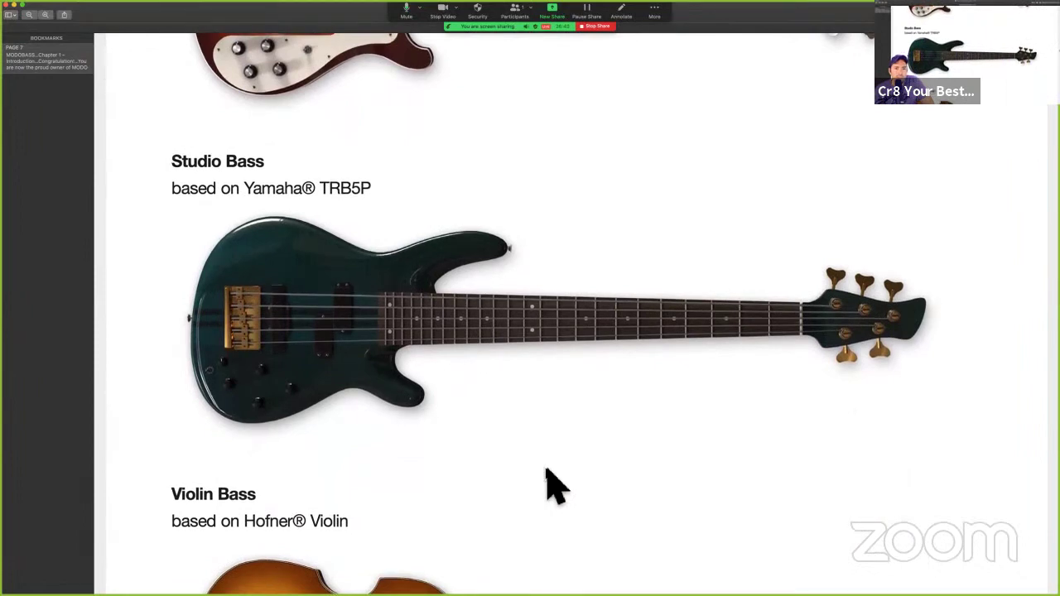
{"action": "scroll", "coordinate": [553, 485], "scroll_direction": "down", "scroll_amount": 12}
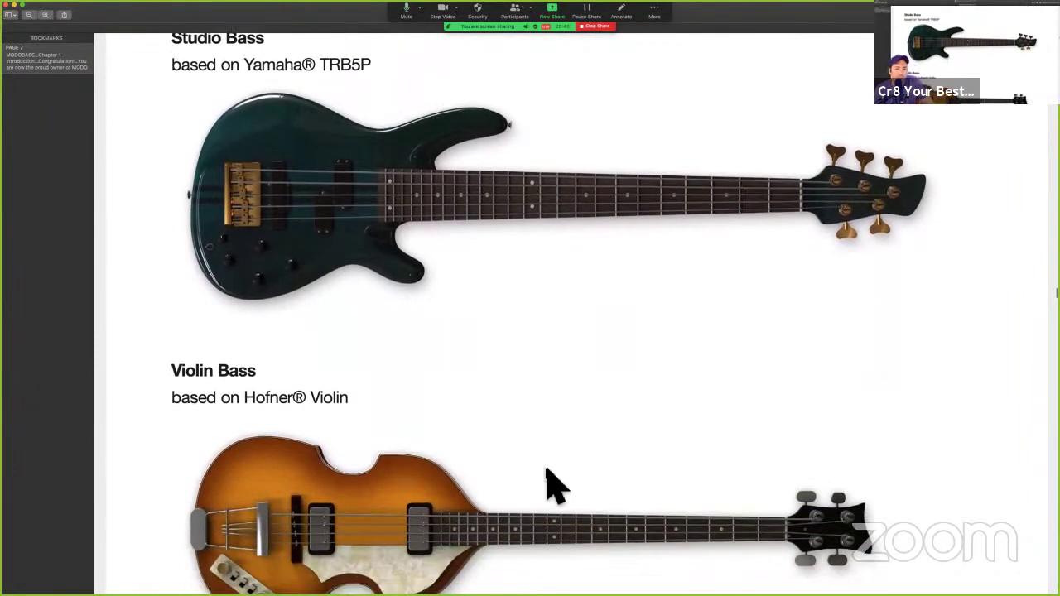
{"action": "scroll", "coordinate": [553, 484], "scroll_direction": "down", "scroll_amount": 13}
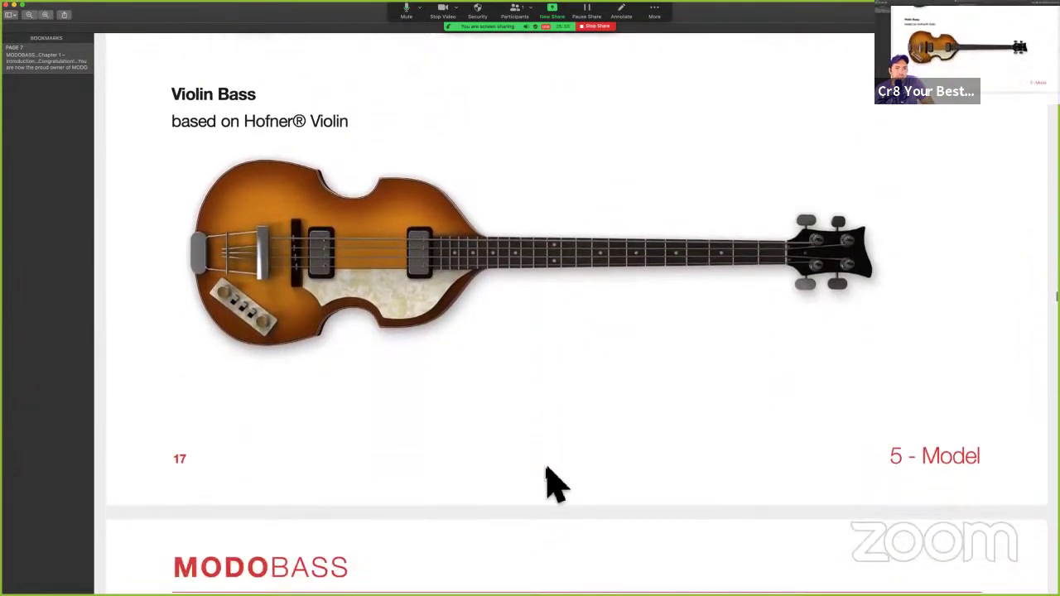
Step: Examine the Thunder Bass, Japan Bass and Flame Bass entries and move on to the Imperial Custom Bass
{"action": "scroll", "coordinate": [553, 484], "scroll_direction": "down", "scroll_amount": 14}
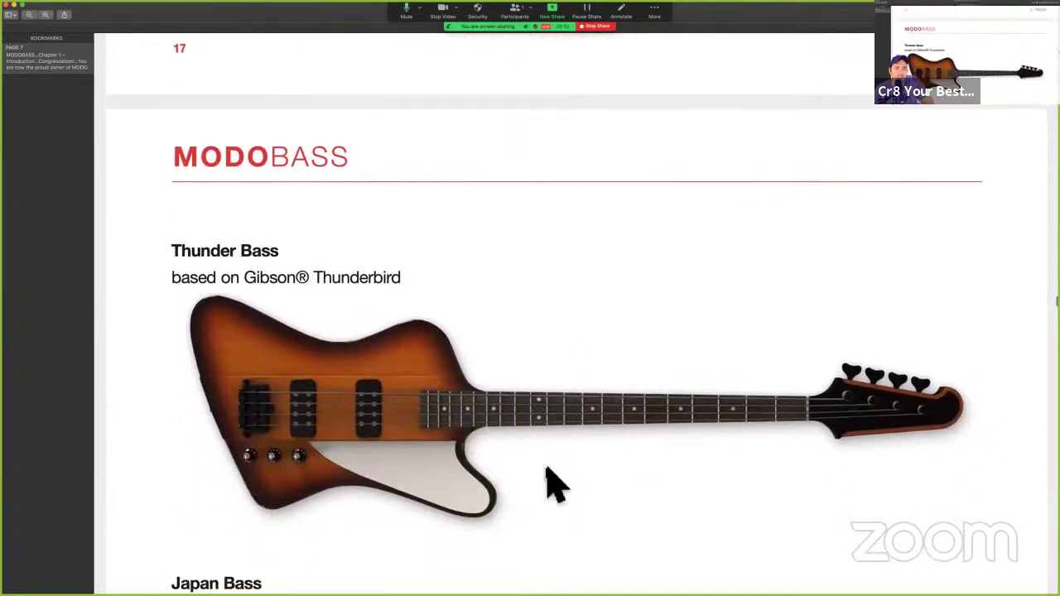
{"action": "scroll", "coordinate": [553, 484], "scroll_direction": "down", "scroll_amount": 11}
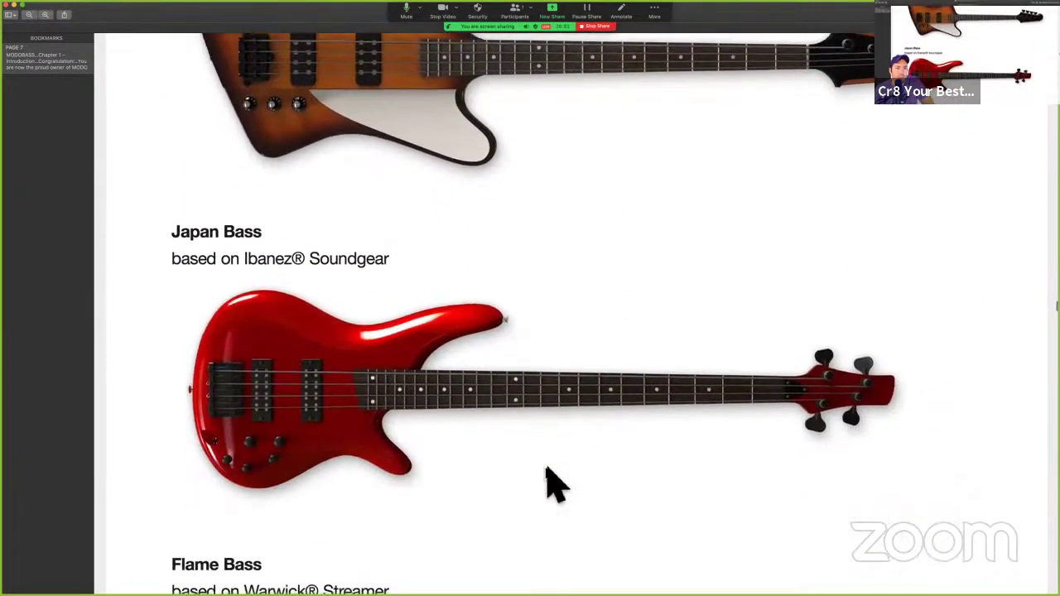
{"action": "scroll", "coordinate": [553, 484], "scroll_direction": "down", "scroll_amount": 2}
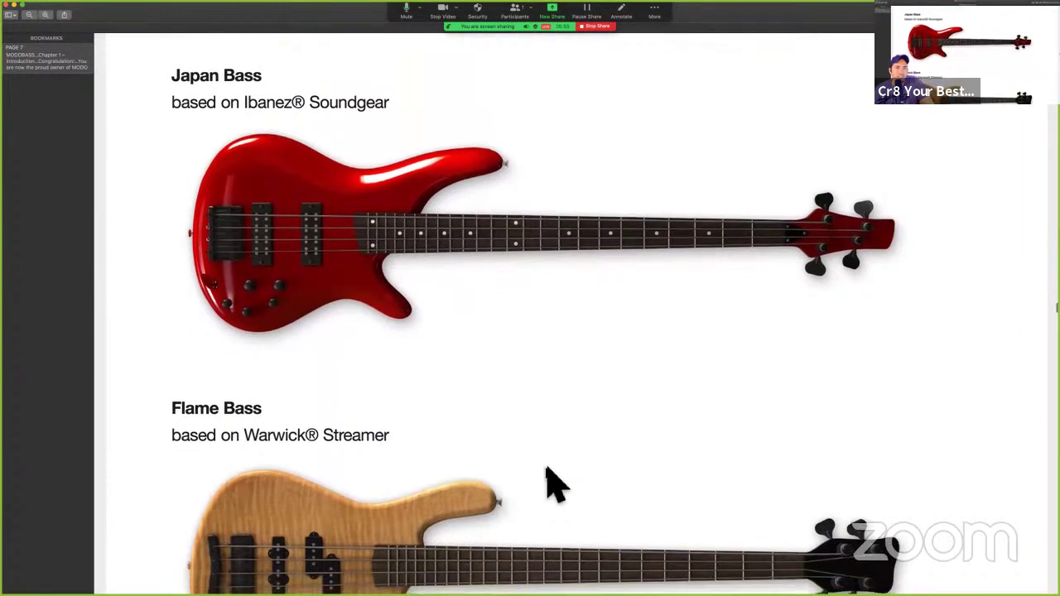
{"action": "scroll", "coordinate": [553, 484], "scroll_direction": "up", "scroll_amount": 4}
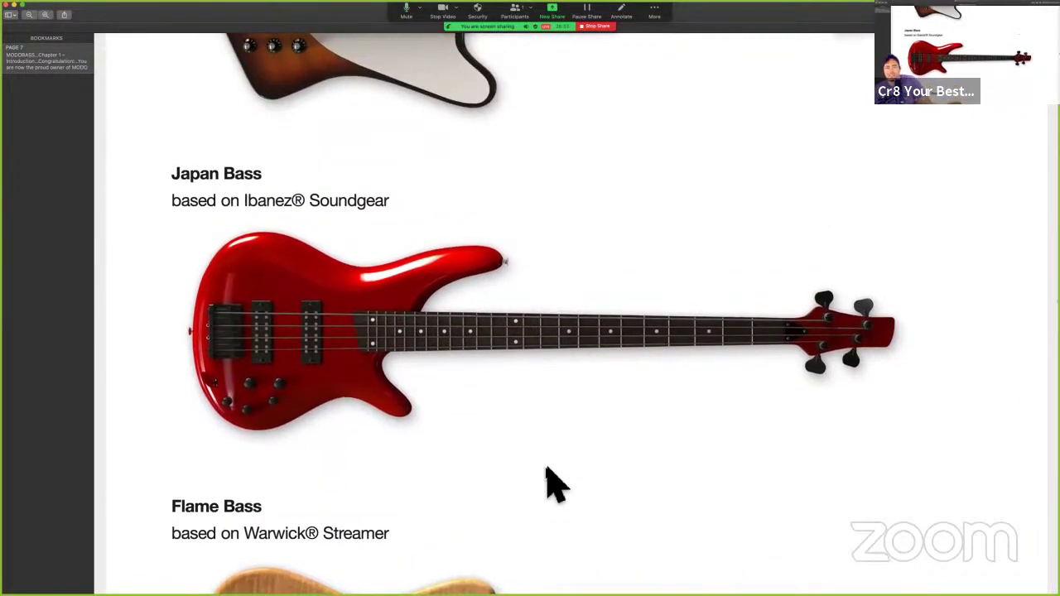
{"action": "scroll", "coordinate": [553, 484], "scroll_direction": "down", "scroll_amount": 3}
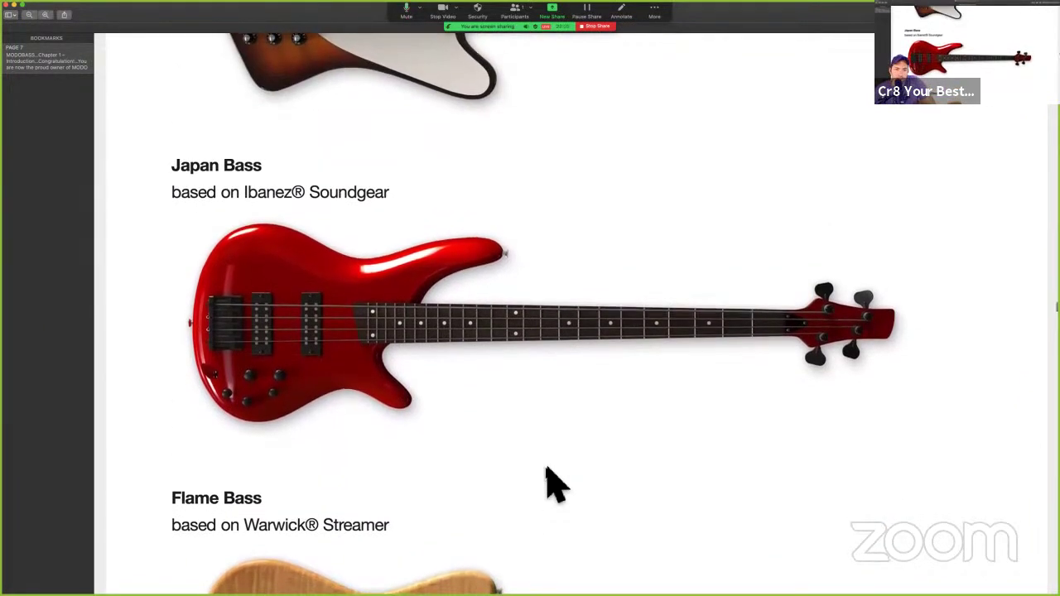
{"action": "scroll", "coordinate": [547, 469], "scroll_direction": "up", "scroll_amount": 2}
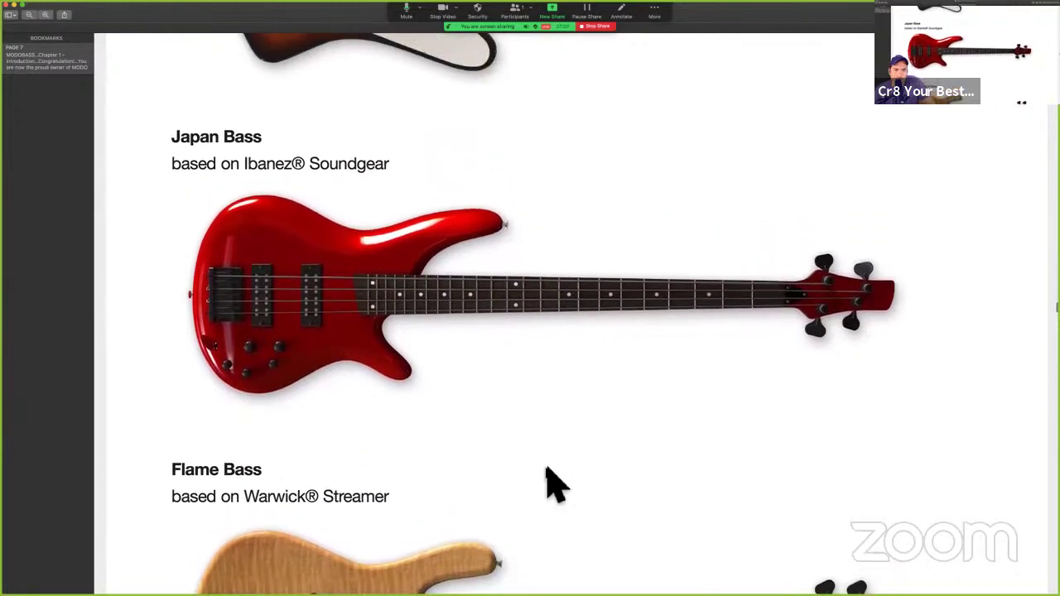
{"action": "scroll", "coordinate": [547, 469], "scroll_direction": "down", "scroll_amount": 7}
{"action": "scroll", "coordinate": [546, 469], "scroll_direction": "down", "scroll_amount": 7}
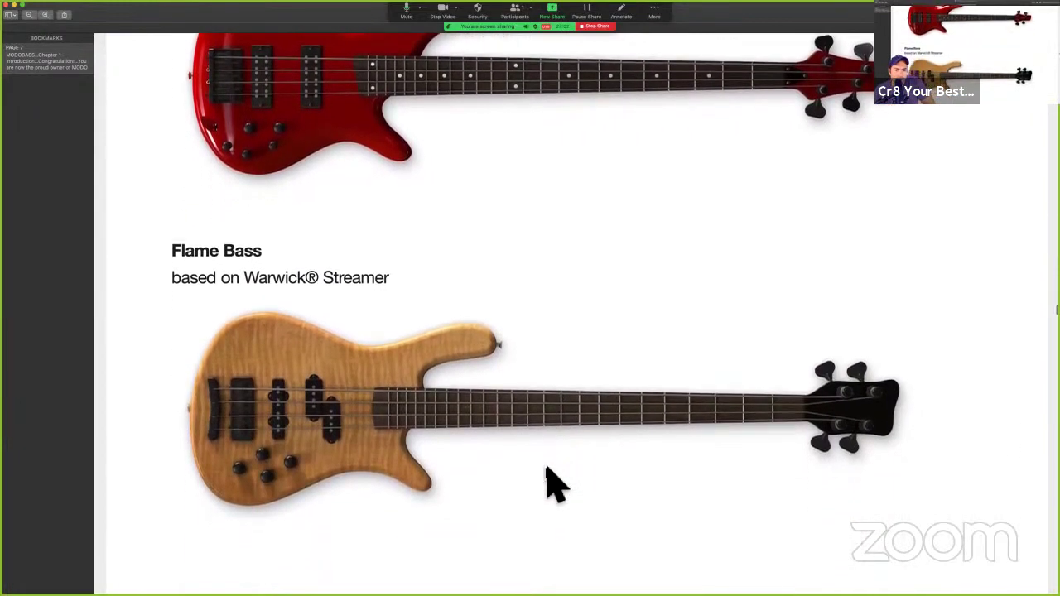
{"action": "scroll", "coordinate": [546, 469], "scroll_direction": "down", "scroll_amount": 13}
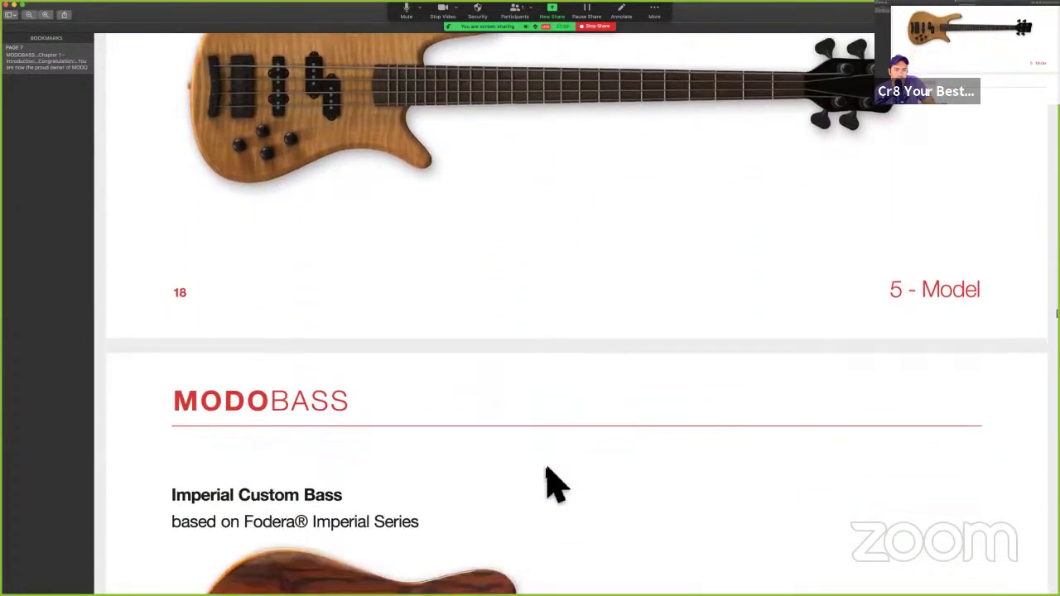
Step: View the last models in the manual, the Imperial Custom Bass and Metal Bass, and continue past the end of Chapter 5
{"action": "scroll", "coordinate": [547, 469], "scroll_direction": "down", "scroll_amount": 6}
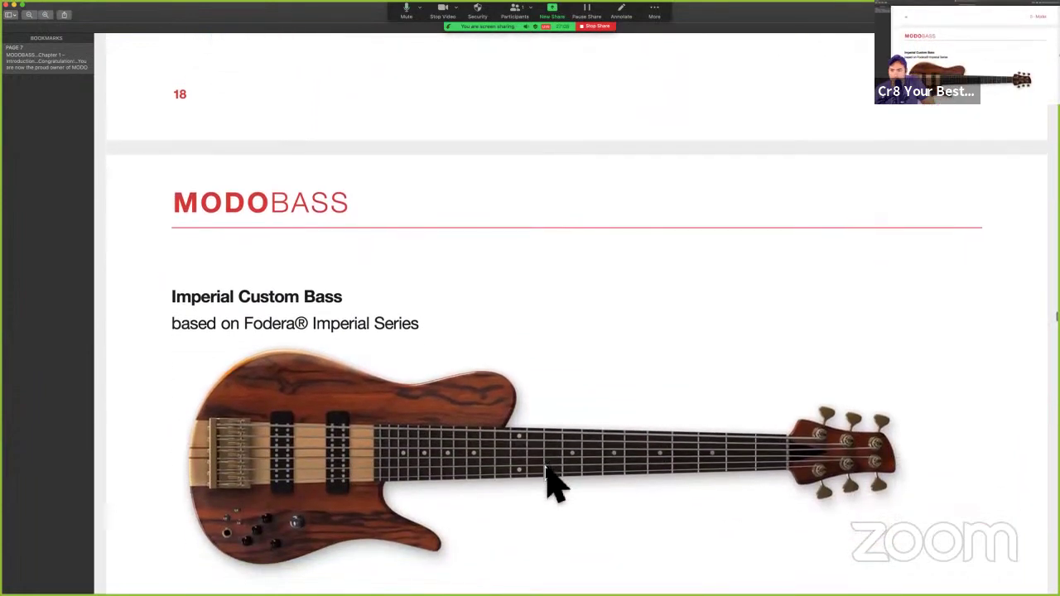
{"action": "scroll", "coordinate": [555, 485], "scroll_direction": "down", "scroll_amount": 8}
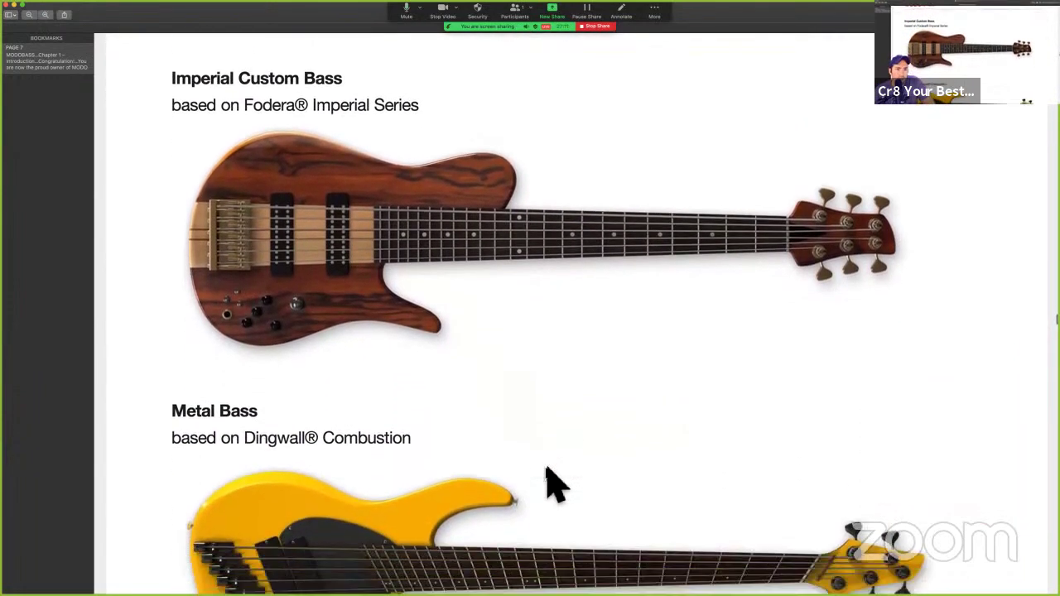
{"action": "scroll", "coordinate": [555, 484], "scroll_direction": "down", "scroll_amount": 12}
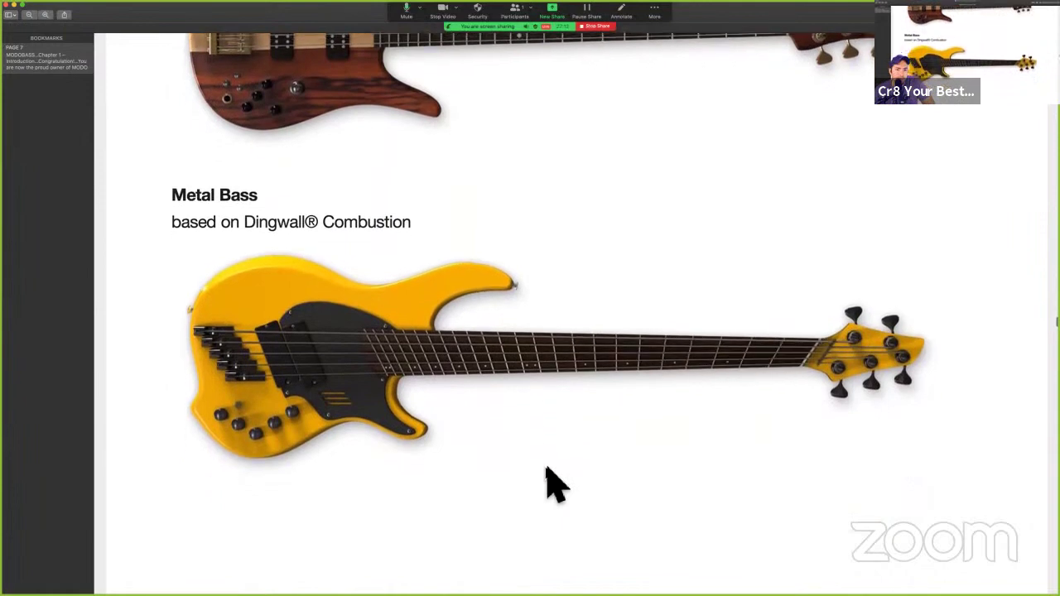
{"action": "scroll", "coordinate": [555, 484], "scroll_direction": "down", "scroll_amount": 20}
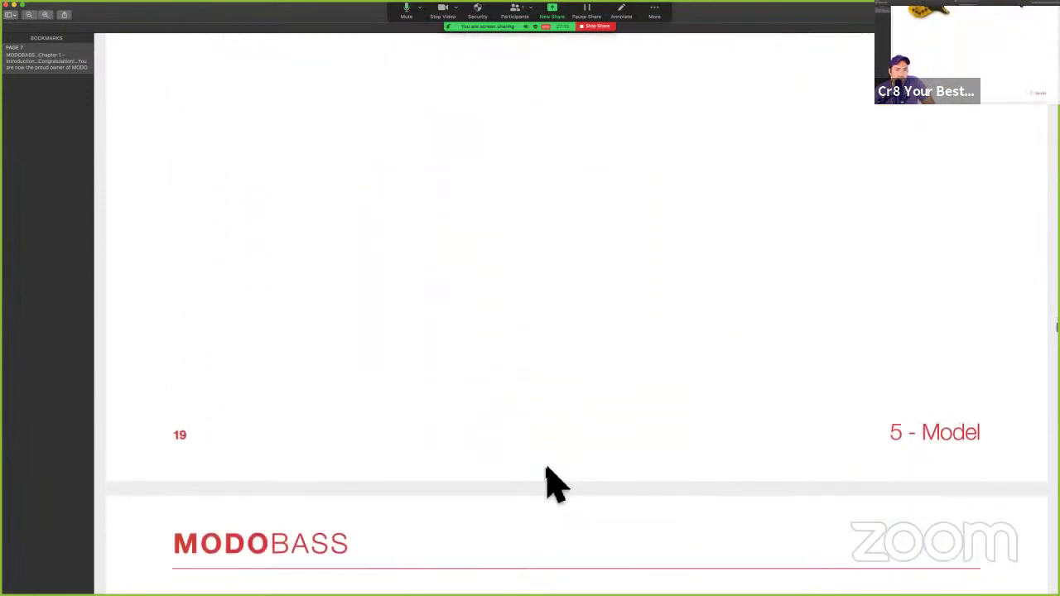
{"action": "scroll", "coordinate": [550, 482], "scroll_direction": "down", "scroll_amount": 4}
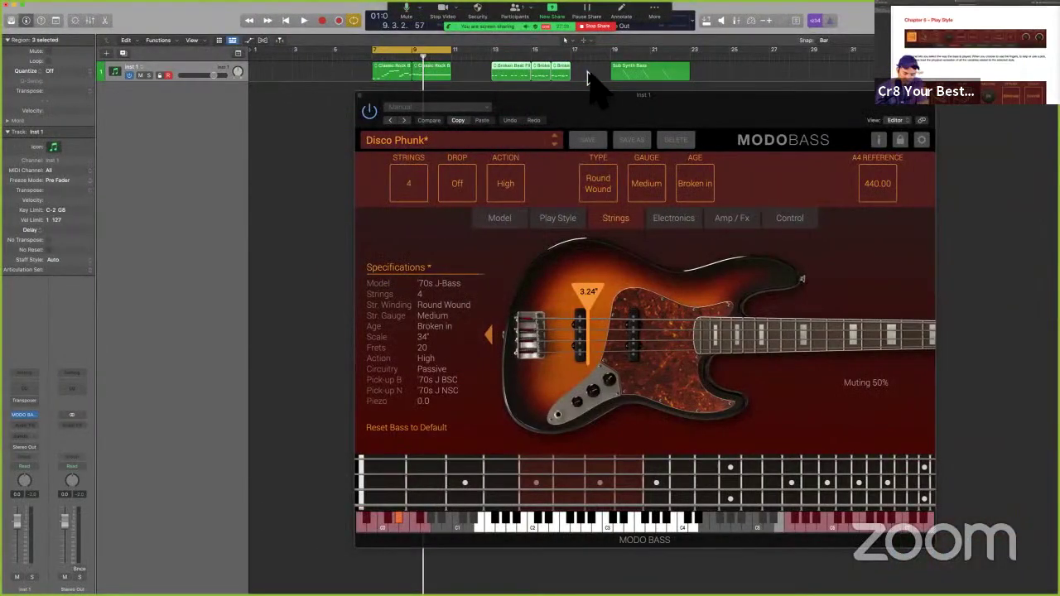
Step: Switch to Logic Pro and audition the Bass Man 5, Rick n' Bass and Studio Bass models with the looped bass regions playing
{"action": "left_click_drag", "start_coordinate": [593, 94], "coordinate": [510, 96]}
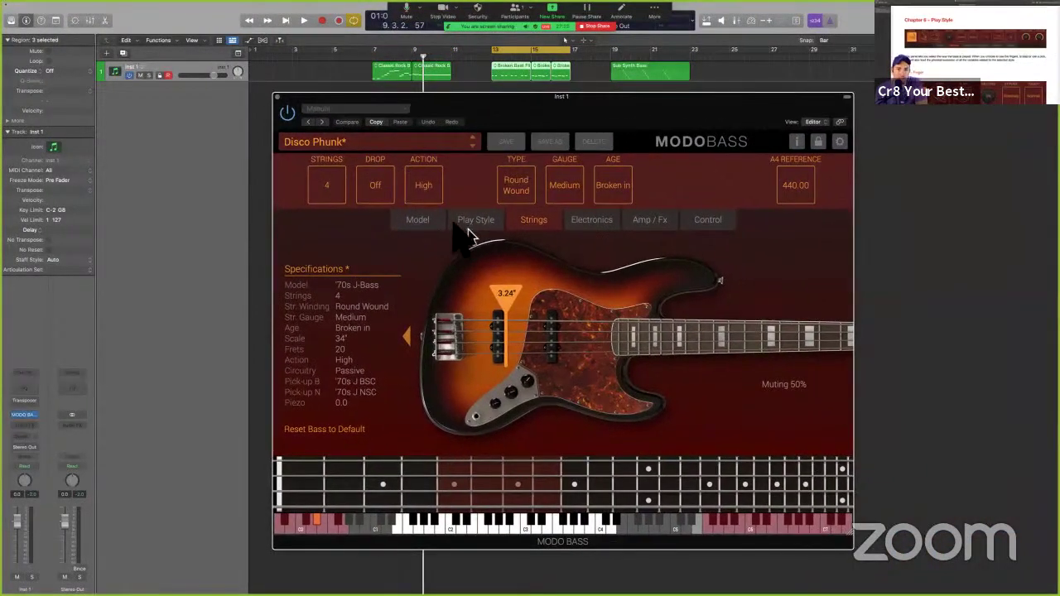
{"action": "left_click", "coordinate": [424, 221]}
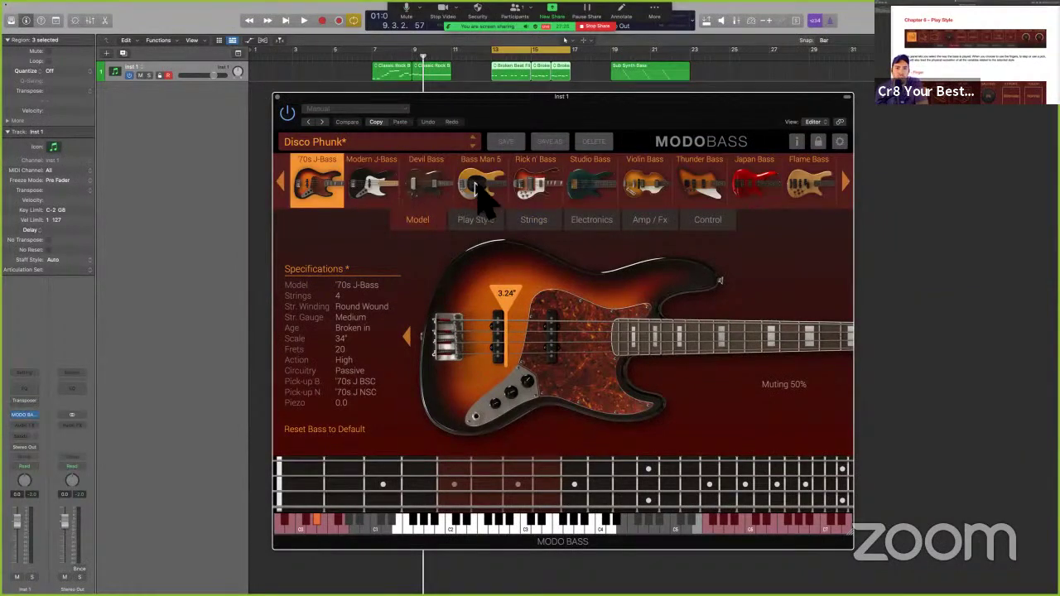
{"action": "left_click", "coordinate": [479, 185]}
{"action": "key", "text": "space"}
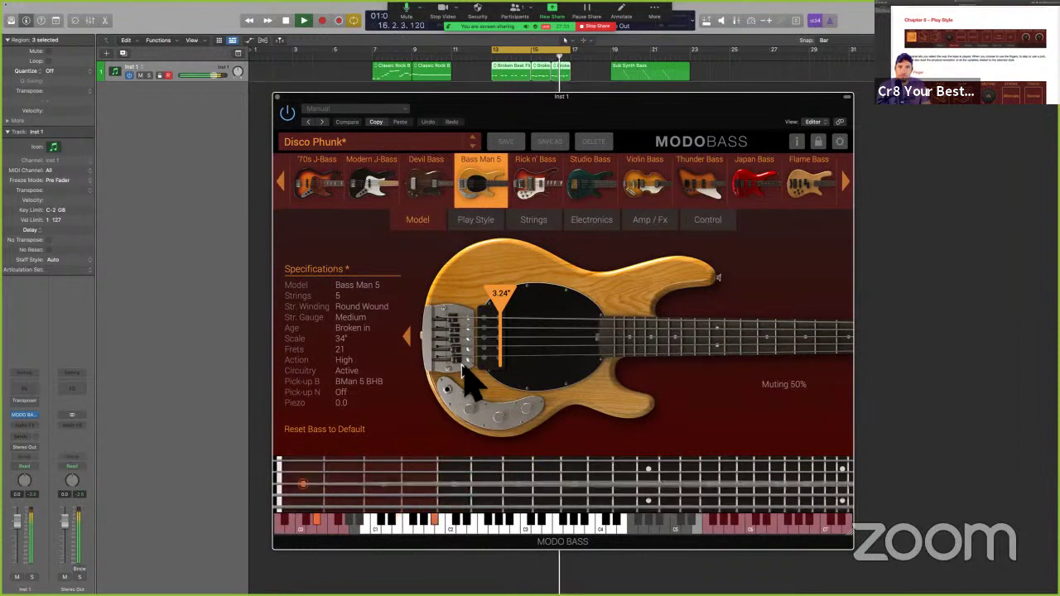
{"action": "left_click", "coordinate": [538, 183]}
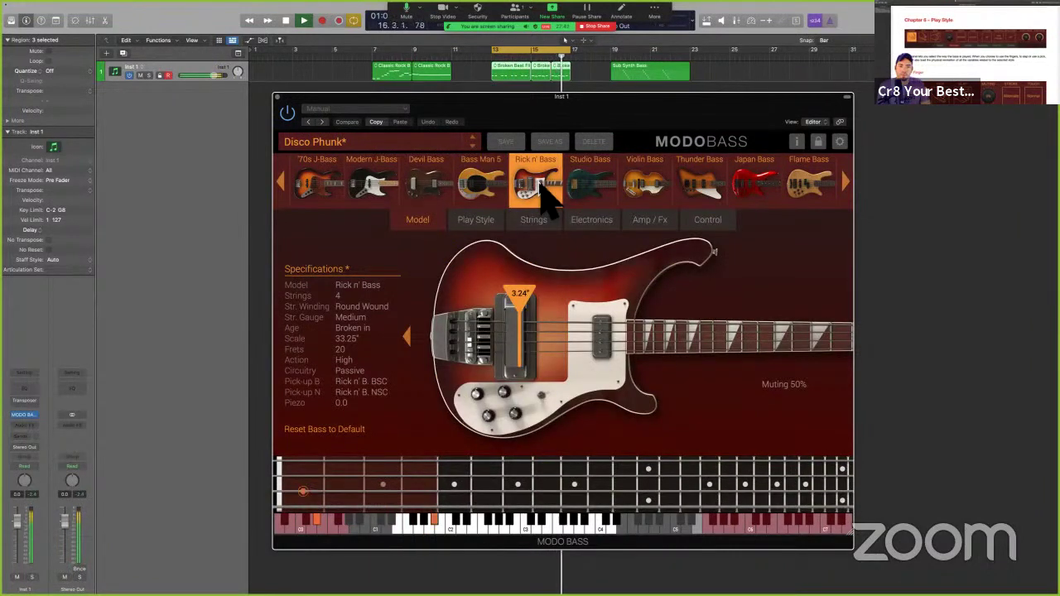
{"action": "left_click", "coordinate": [600, 186]}
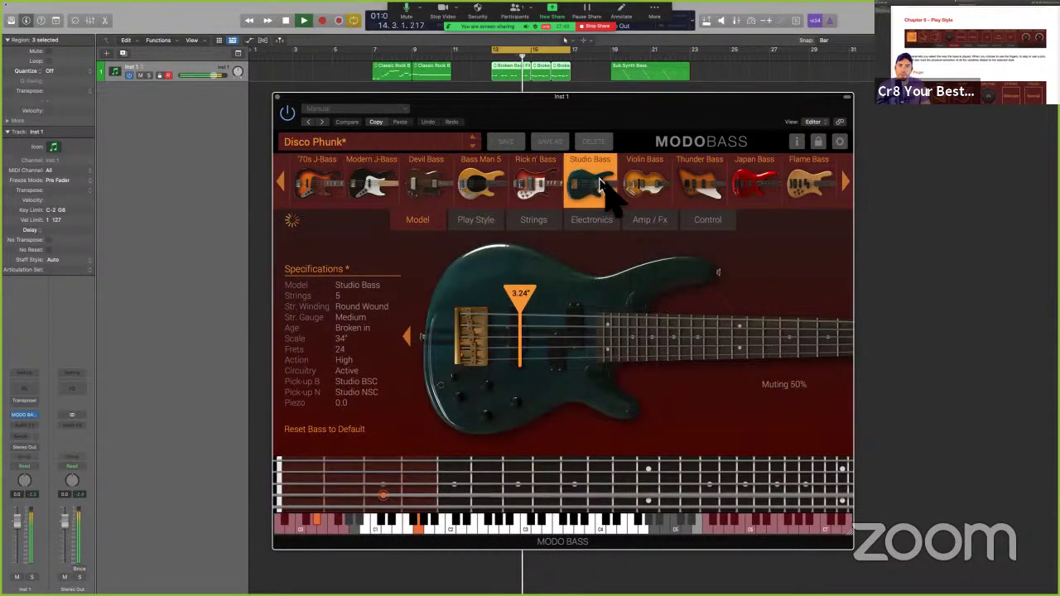
Step: Audition the Violin Bass, Thunder Bass, Imperial Bass and Metal Bass models on the same loop
{"action": "left_click_drag", "start_coordinate": [694, 189], "coordinate": [622, 183]}
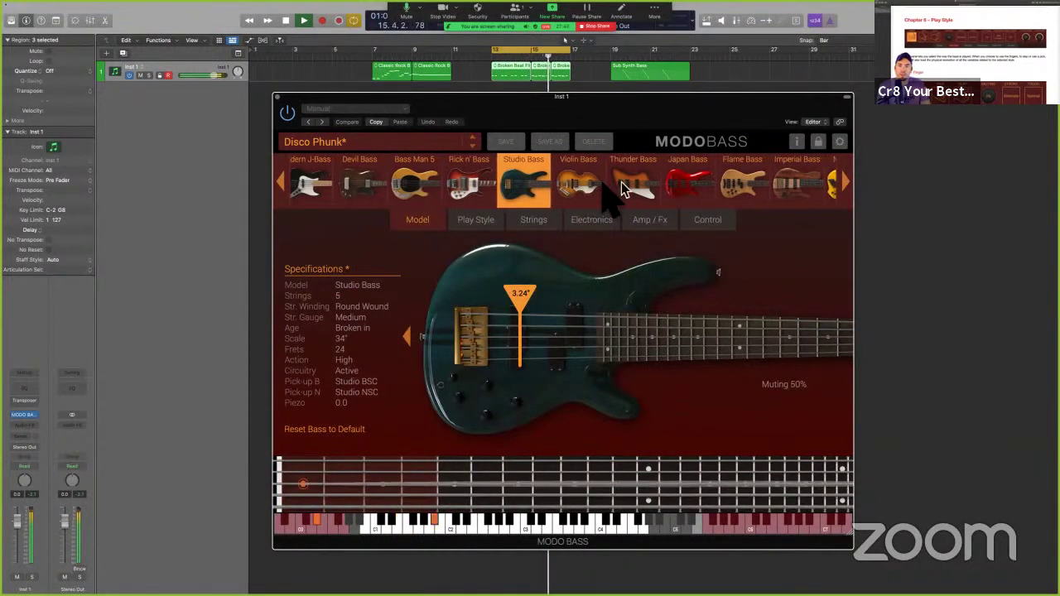
{"action": "left_click", "coordinate": [579, 191]}
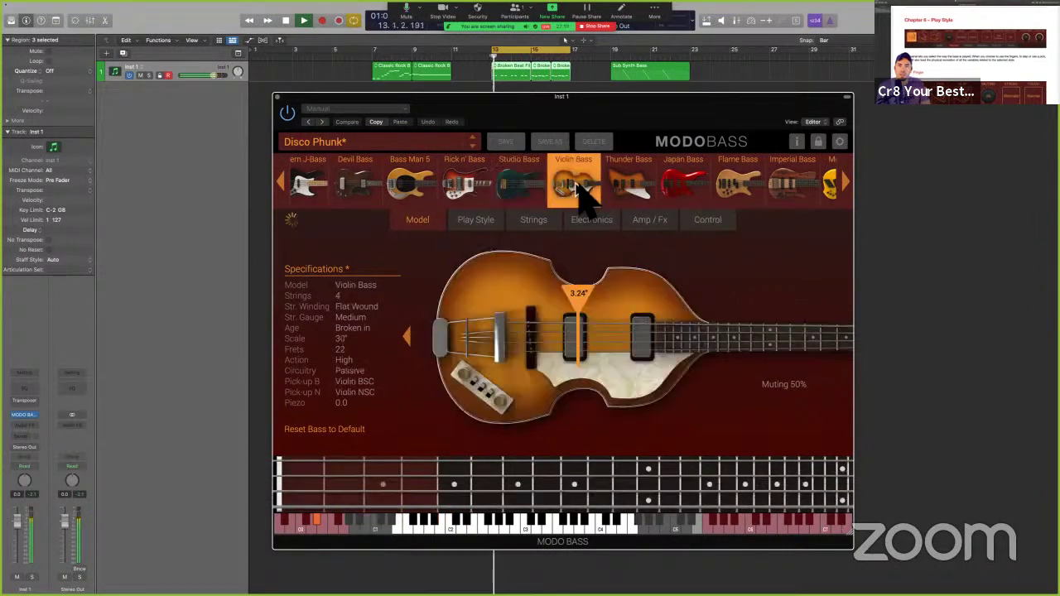
{"action": "left_click", "coordinate": [641, 183]}
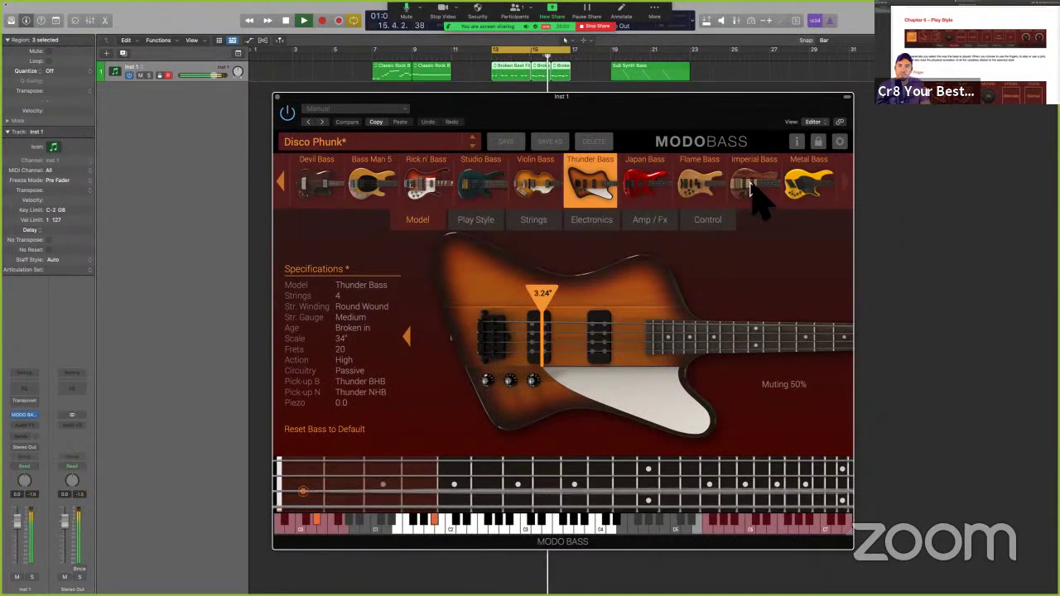
{"action": "left_click", "coordinate": [752, 185]}
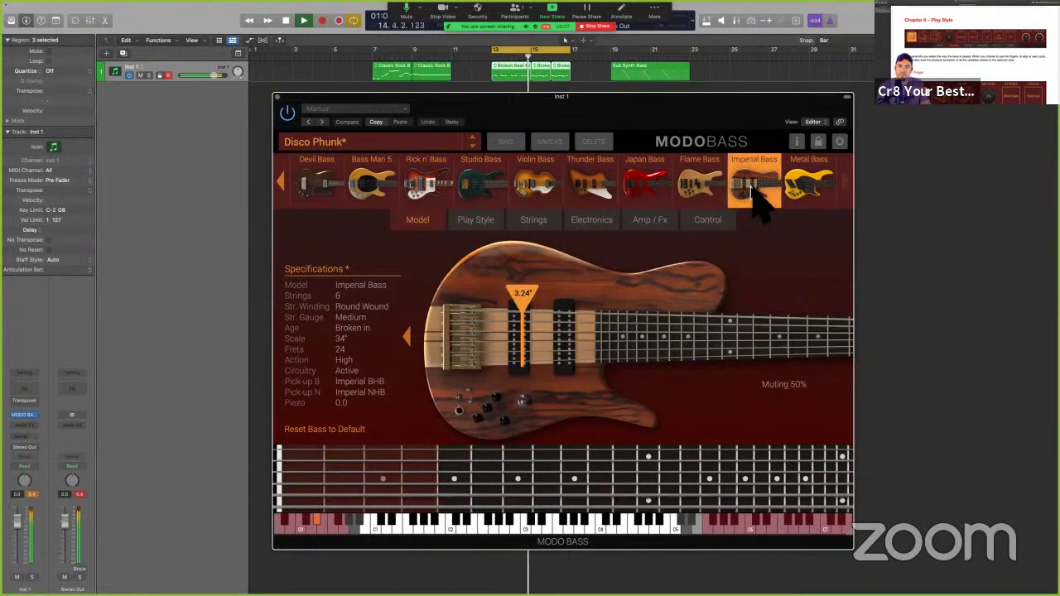
{"action": "left_click", "coordinate": [808, 184]}
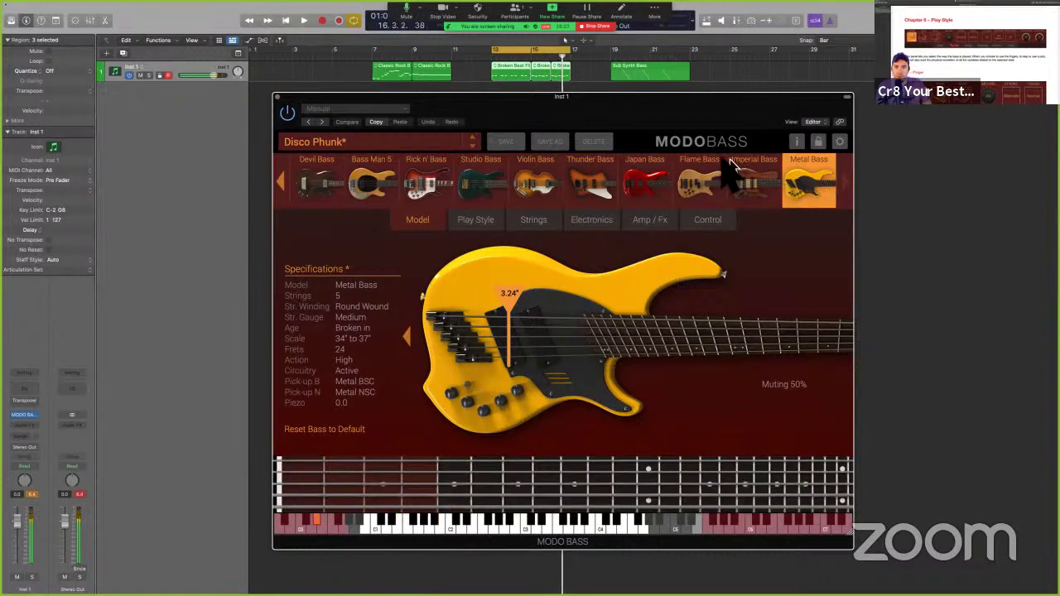
Step: Return to the manual and read Chapter 6 – Play Style through section 6.1 – Finger
{"action": "key", "text": "i"}
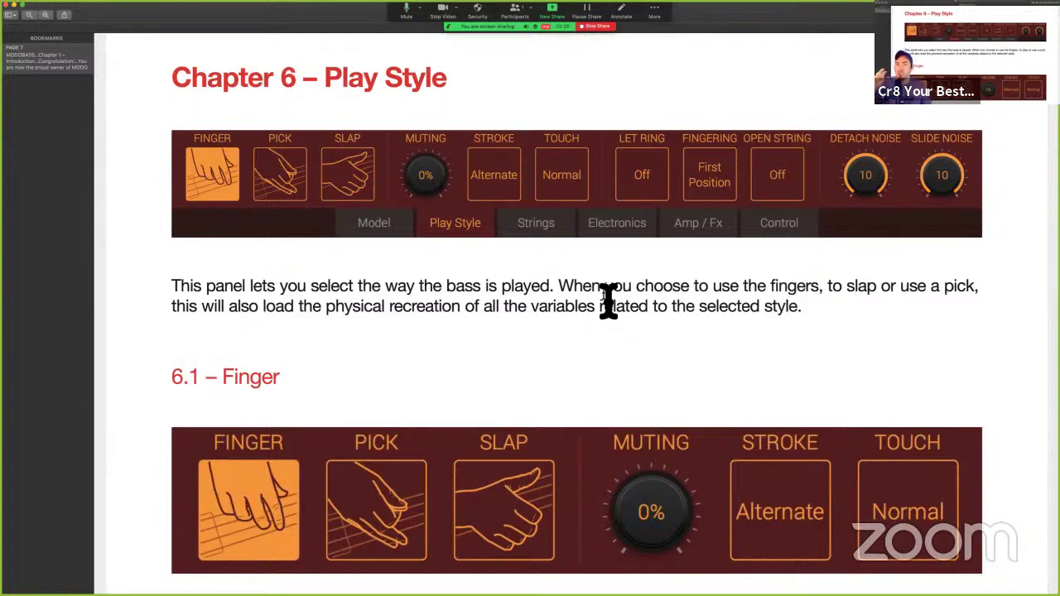
{"action": "scroll", "coordinate": [608, 298], "scroll_direction": "down", "scroll_amount": 5}
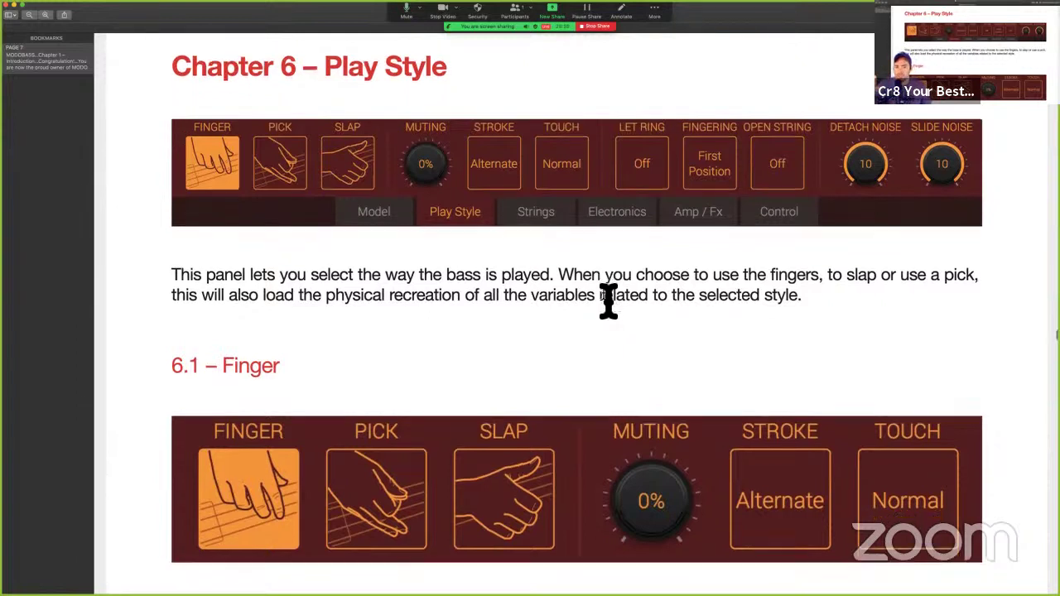
{"action": "scroll", "coordinate": [607, 298], "scroll_direction": "down", "scroll_amount": 1}
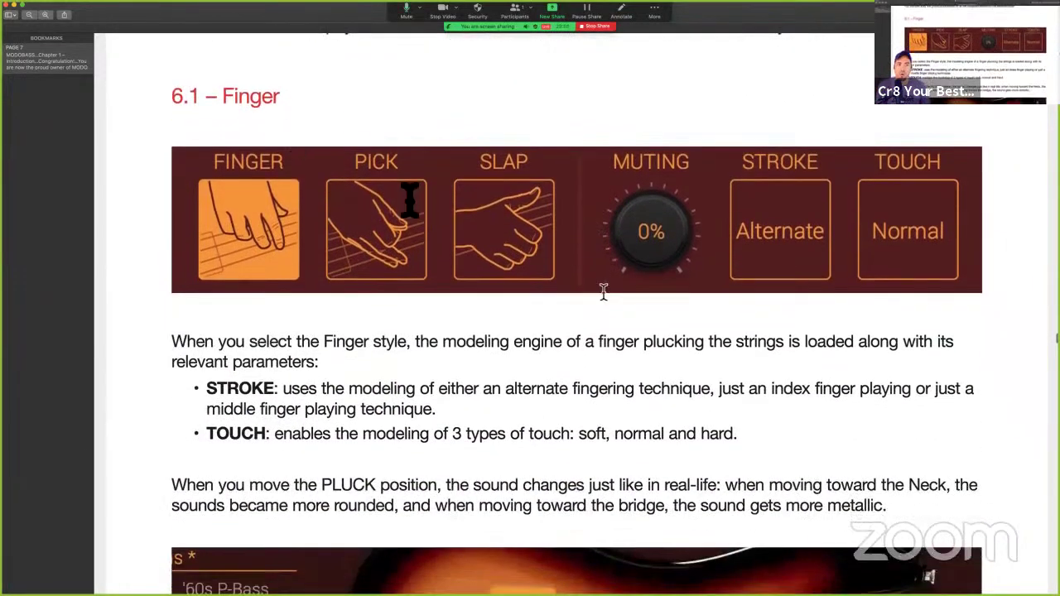
{"action": "scroll", "coordinate": [285, 125], "scroll_direction": "down", "scroll_amount": 2}
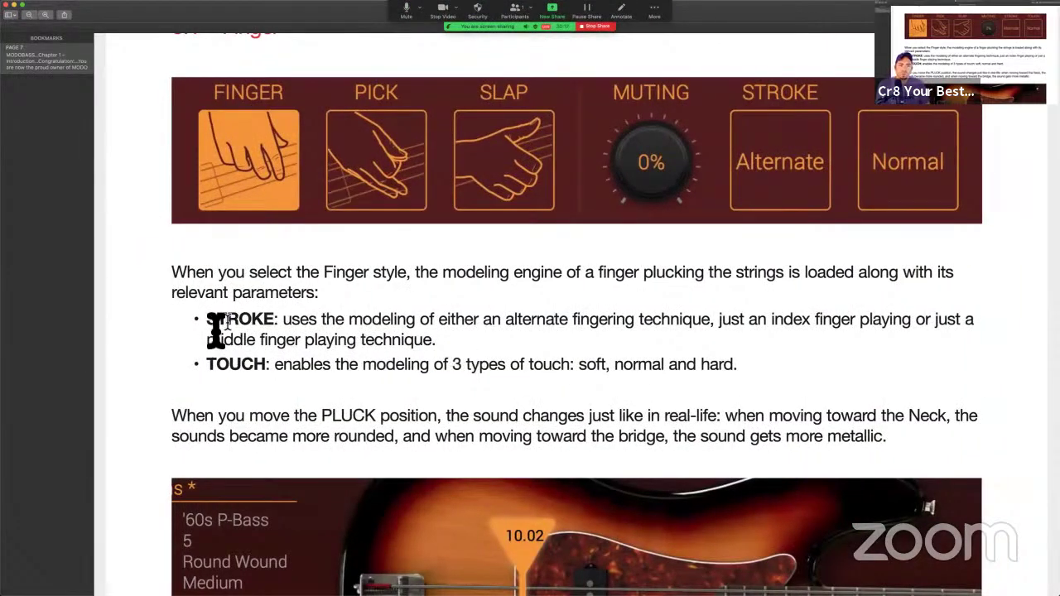
Step: Highlight the Stroke description and the three touch types in the Finger section, and read on to the pluck position text
{"action": "mouse_move", "coordinate": [207, 319]}
{"action": "left_mouse_down"}
{"action": "mouse_move", "coordinate": [328, 323]}
{"action": "mouse_move", "coordinate": [432, 343]}
{"action": "left_mouse_up"}
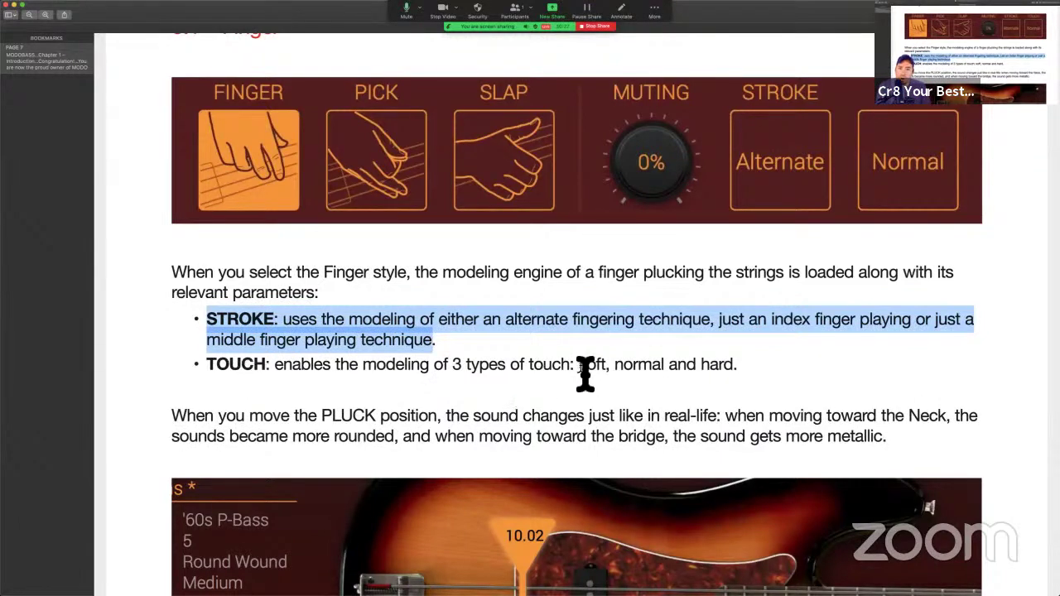
{"action": "left_click_drag", "start_coordinate": [577, 371], "coordinate": [763, 381]}
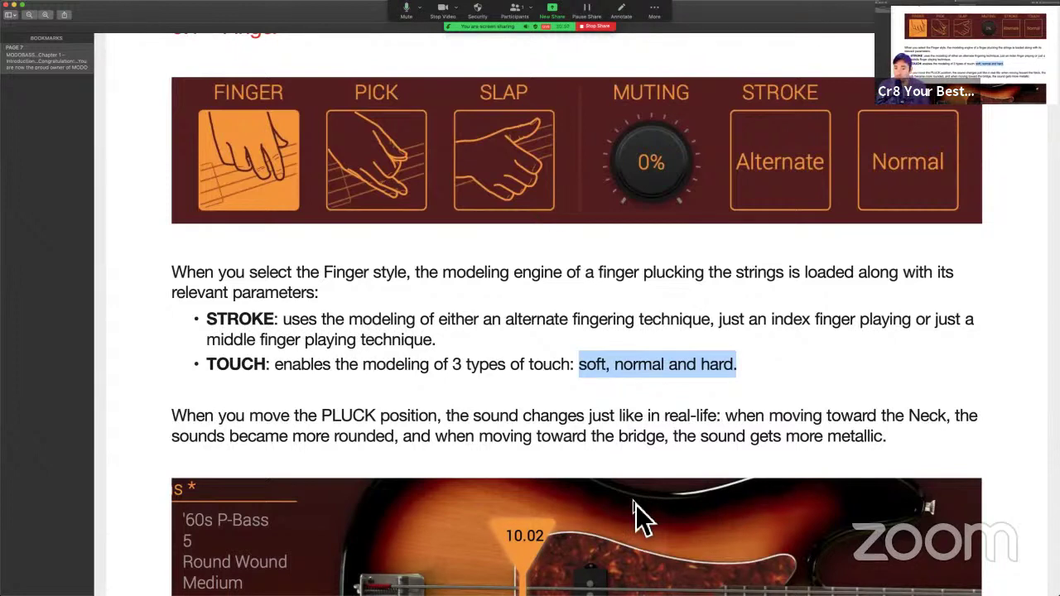
{"action": "scroll", "coordinate": [456, 488], "scroll_direction": "down", "scroll_amount": 3}
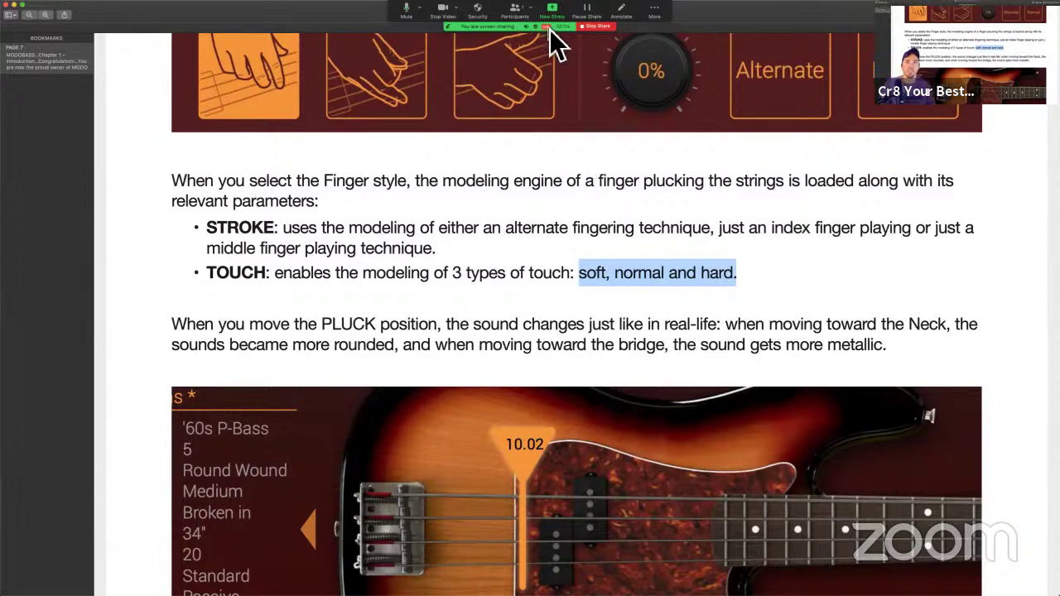
Step: Switch back to the plug-in in Logic Pro, load the '60s P-Bass model and show its play style settings
{"action": "left_click", "coordinate": [594, 27]}
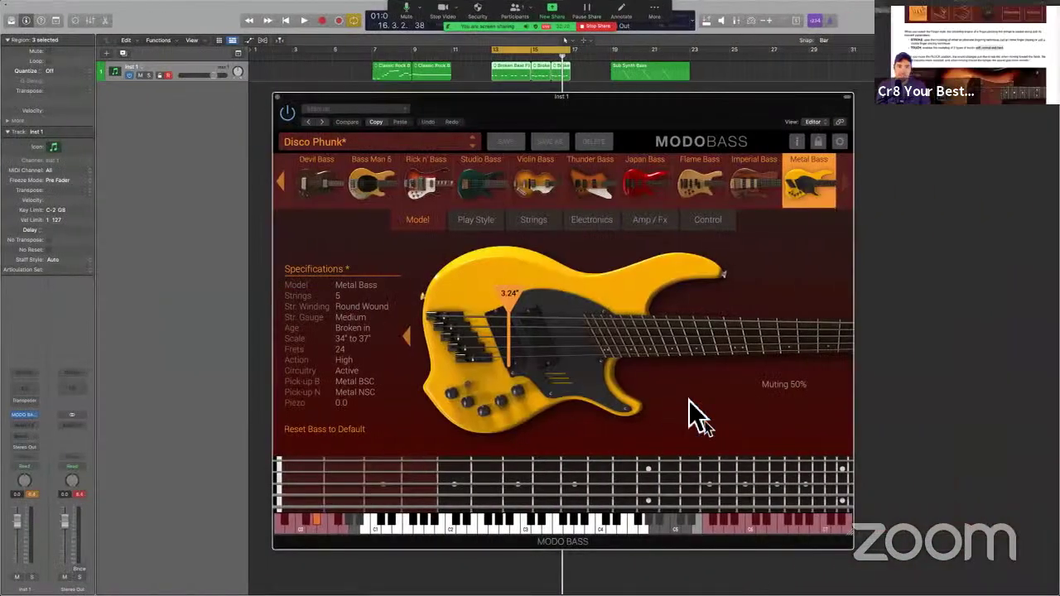
{"action": "left_click", "coordinate": [299, 186]}
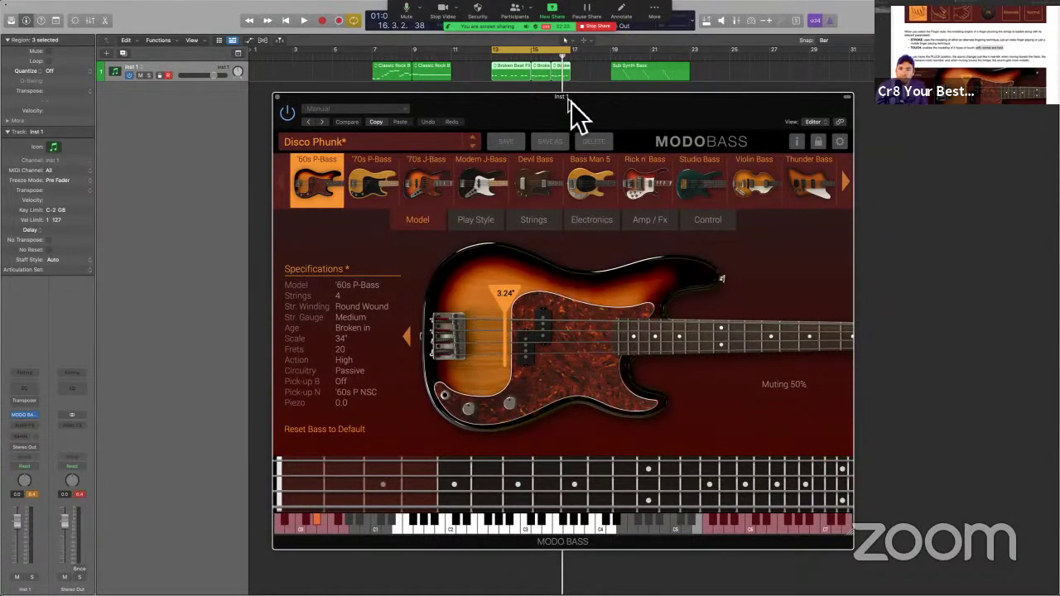
{"action": "mouse_move", "coordinate": [580, 107]}
{"action": "left_mouse_down"}
{"action": "mouse_move", "coordinate": [586, 123]}
{"action": "mouse_move", "coordinate": [583, 112]}
{"action": "left_mouse_up"}
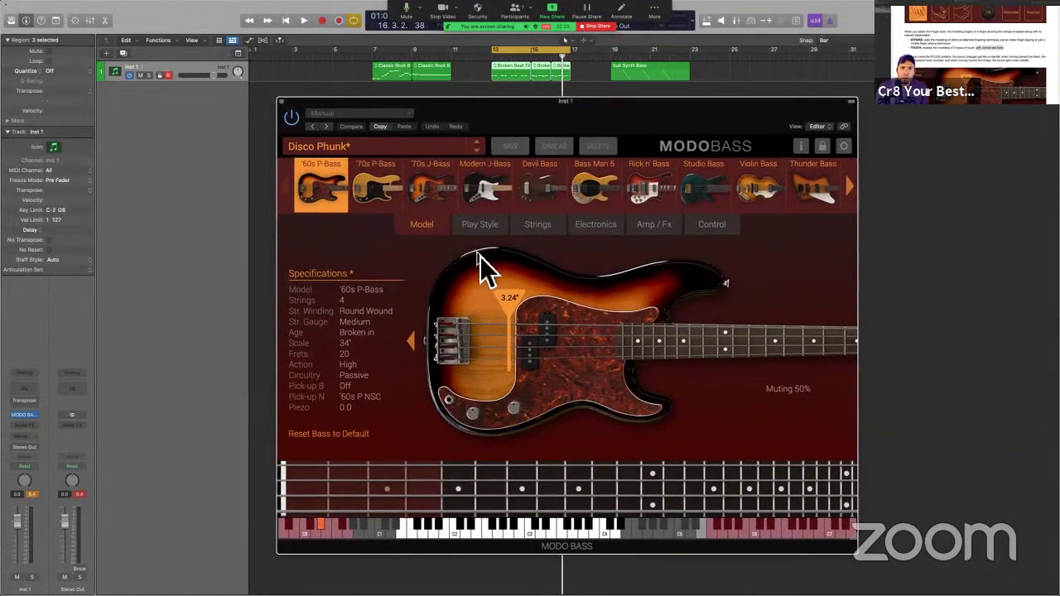
{"action": "left_click", "coordinate": [480, 231]}
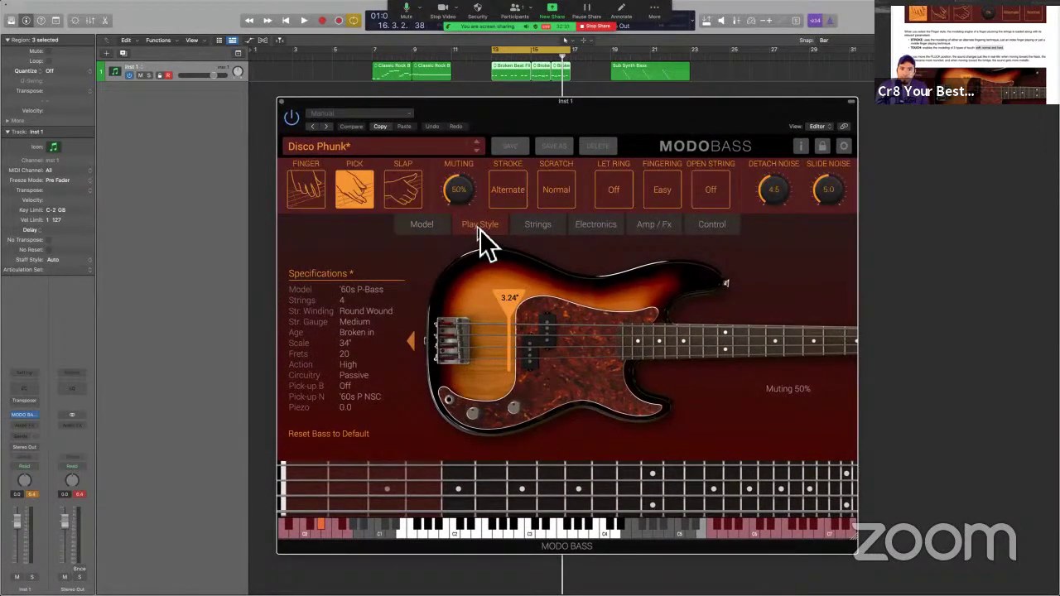
Step: Compare the Finger, Pick and Slap play styles on the '60s P-Bass, and leave Finger selected
{"action": "left_click", "coordinate": [309, 183]}
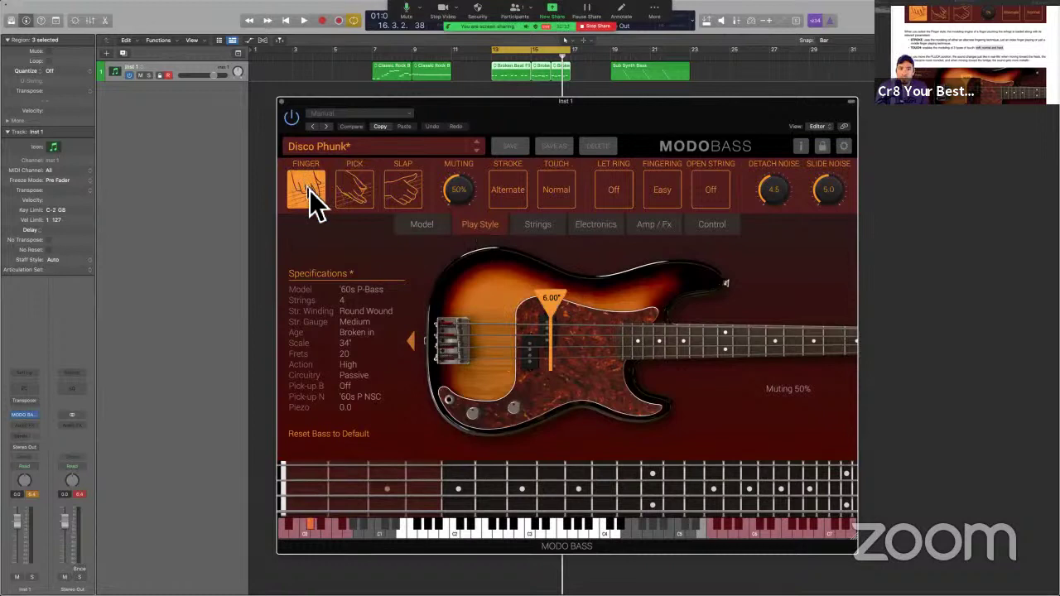
{"action": "left_click", "coordinate": [350, 190]}
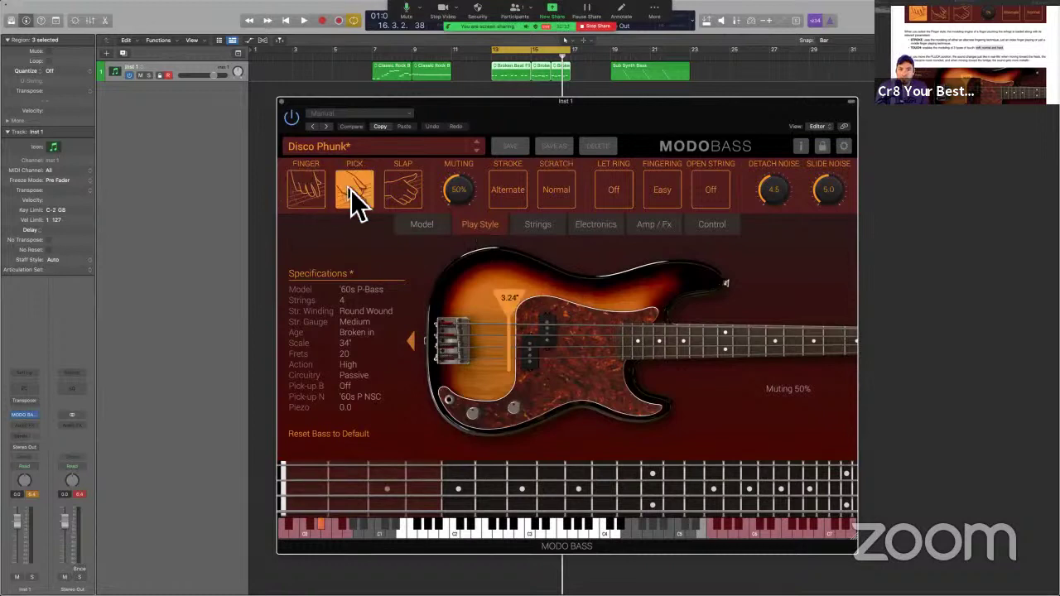
{"action": "mouse_move", "coordinate": [534, 304]}
{"action": "left_mouse_down"}
{"action": "mouse_move", "coordinate": [490, 302]}
{"action": "mouse_move", "coordinate": [512, 304]}
{"action": "left_mouse_up"}
{"action": "left_click", "coordinate": [413, 183]}
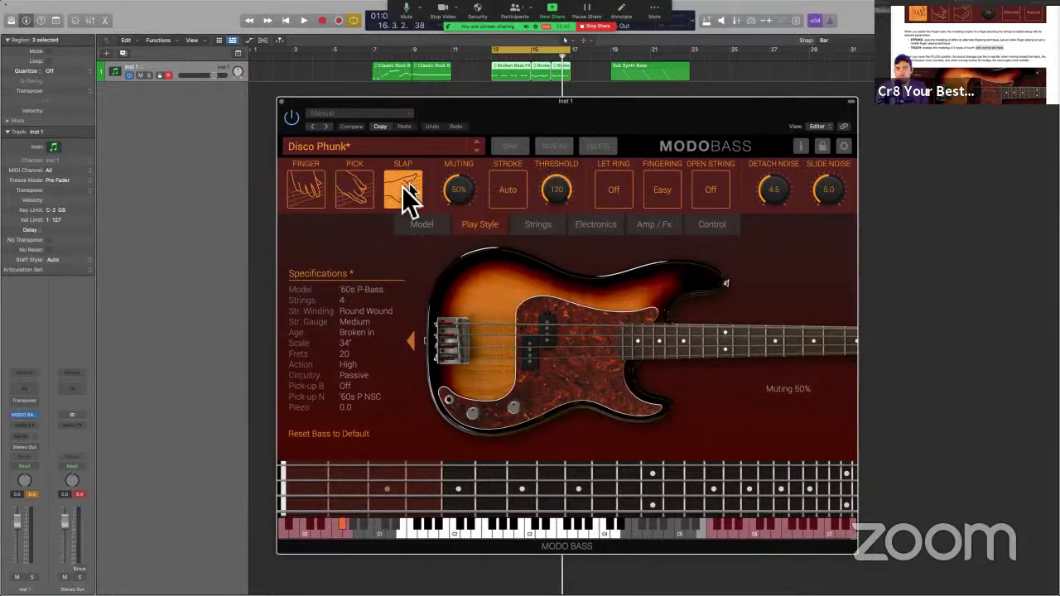
{"action": "left_click", "coordinate": [310, 186]}
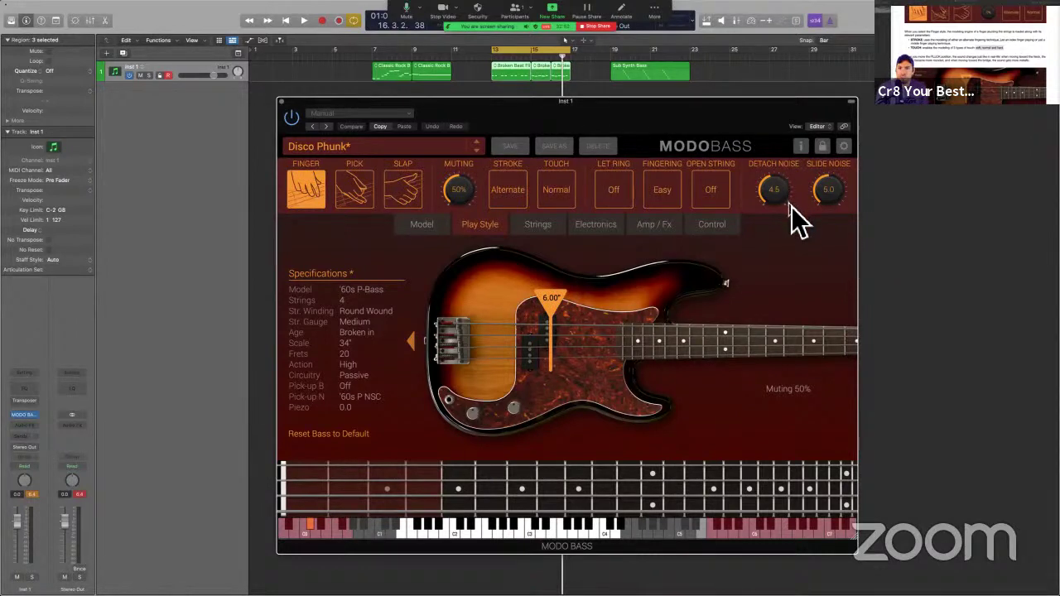
Step: Try the Finger style's muting at 0%, 22%, 60% and 100%, and set it back to 0%
{"action": "left_click_drag", "start_coordinate": [461, 189], "coordinate": [487, 331]}
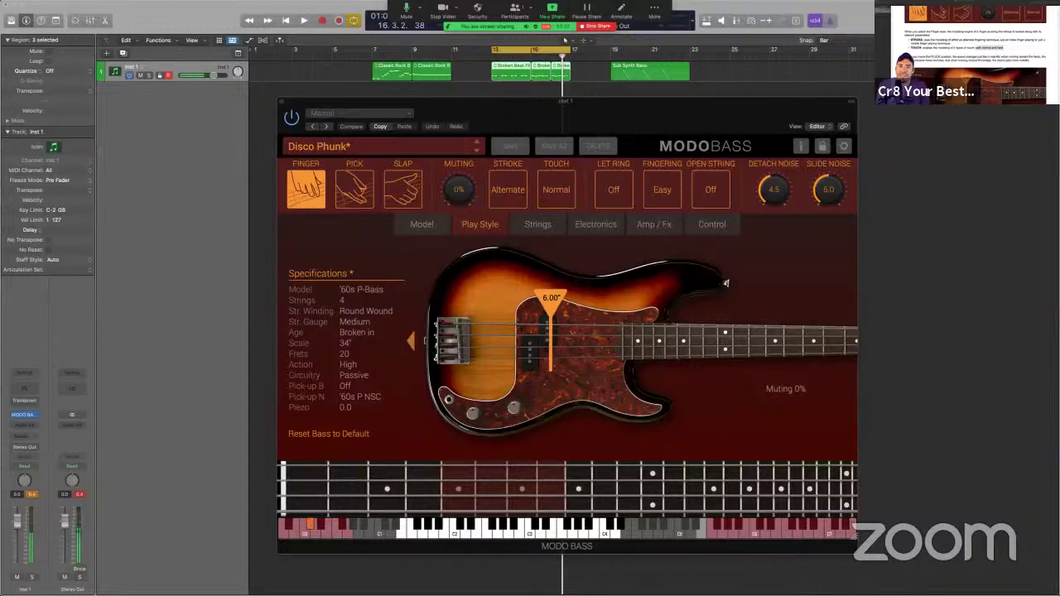
{"action": "left_click_drag", "start_coordinate": [473, 207], "coordinate": [463, 157]}
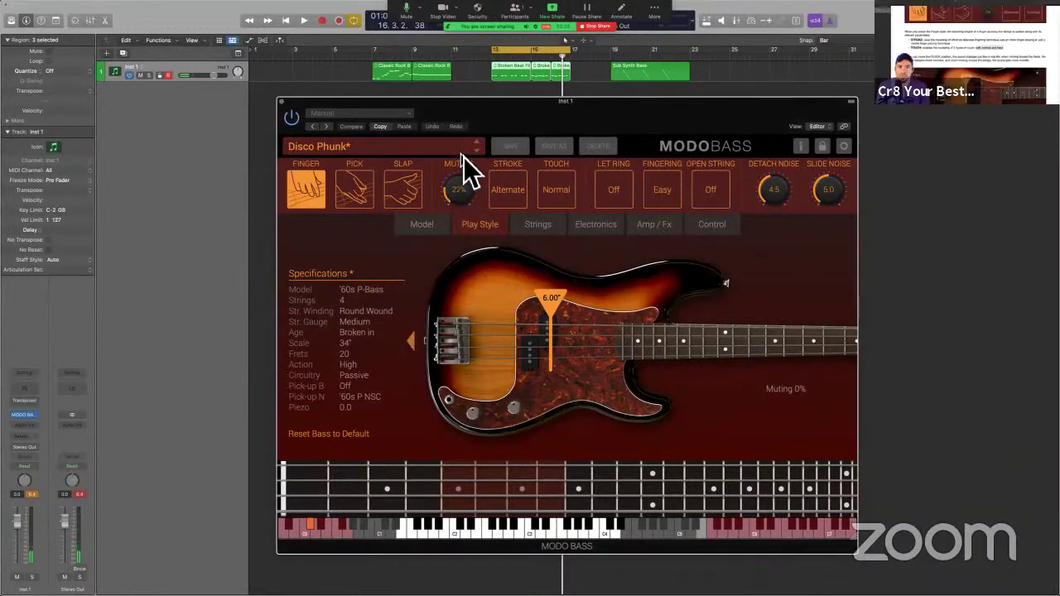
{"action": "left_click_drag", "start_coordinate": [459, 194], "coordinate": [469, 154]}
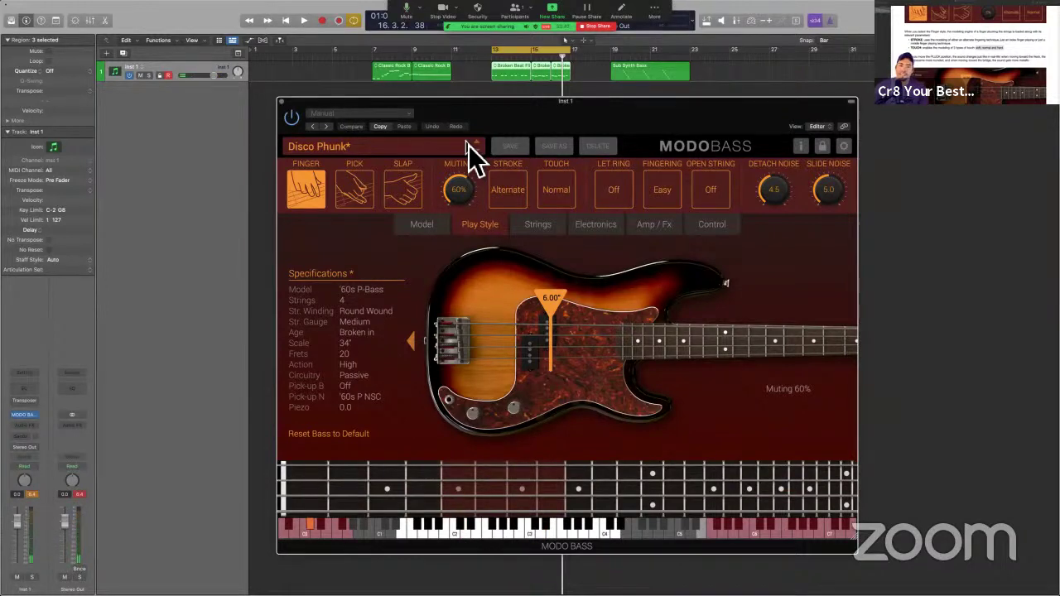
{"action": "left_click_drag", "start_coordinate": [473, 212], "coordinate": [466, 97]}
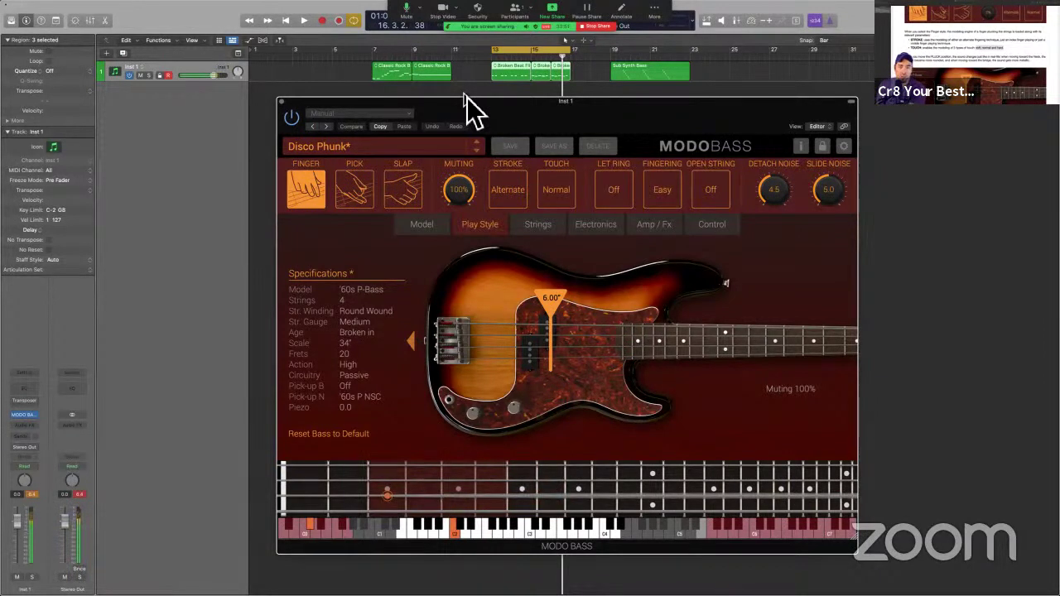
{"action": "left_click_drag", "start_coordinate": [467, 189], "coordinate": [503, 425]}
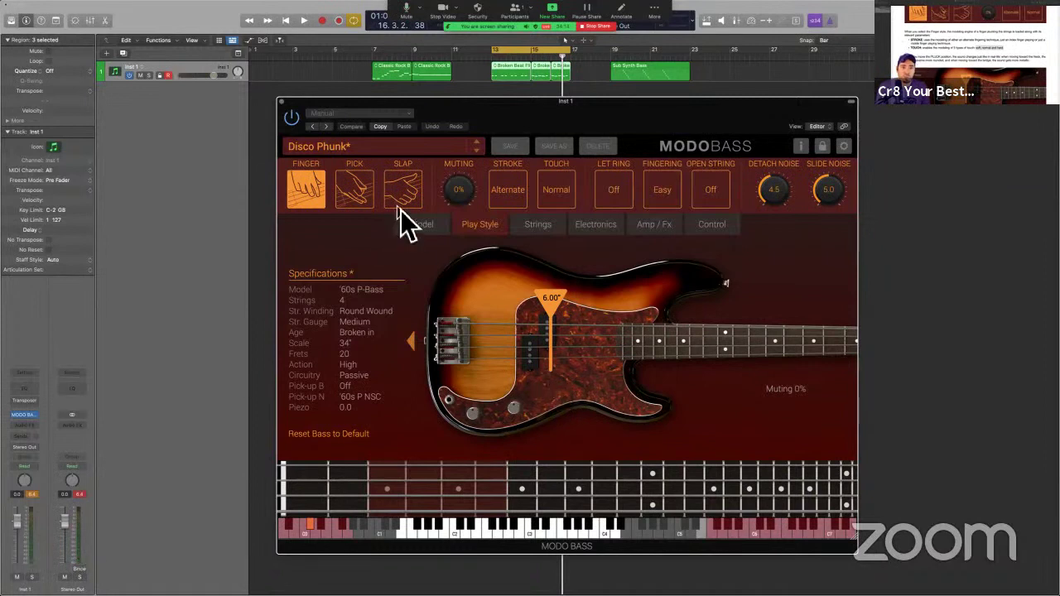
Step: Select the Pick play style, consult the manual's pluck position text, and move the pluck position toward the neck to about 10.6"
{"action": "left_click", "coordinate": [356, 190]}
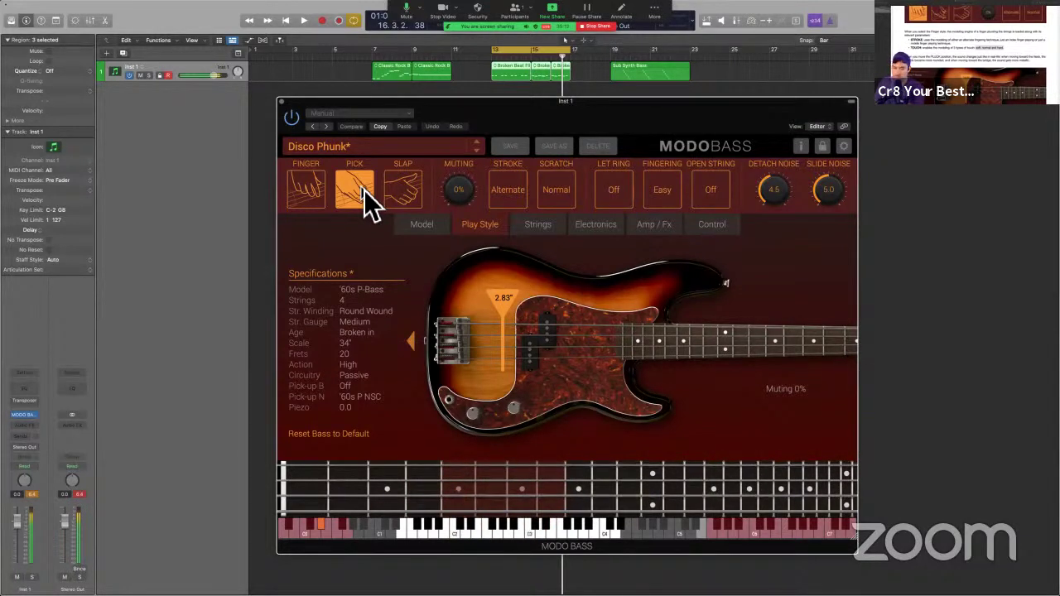
{"action": "key", "text": "ctrl+Right"}
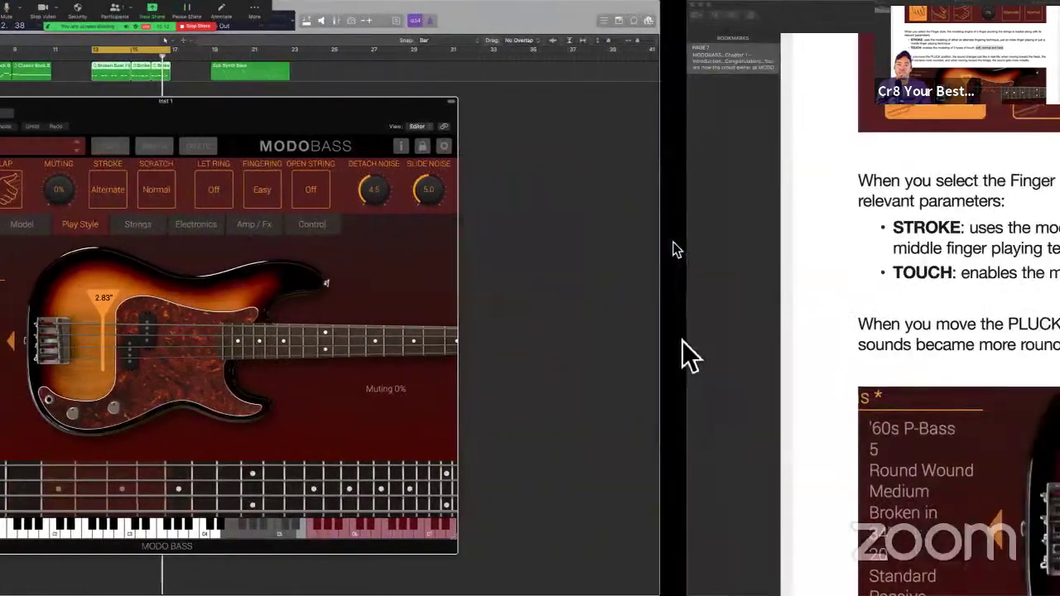
{"action": "scroll", "coordinate": [677, 442], "scroll_direction": "down", "scroll_amount": 4}
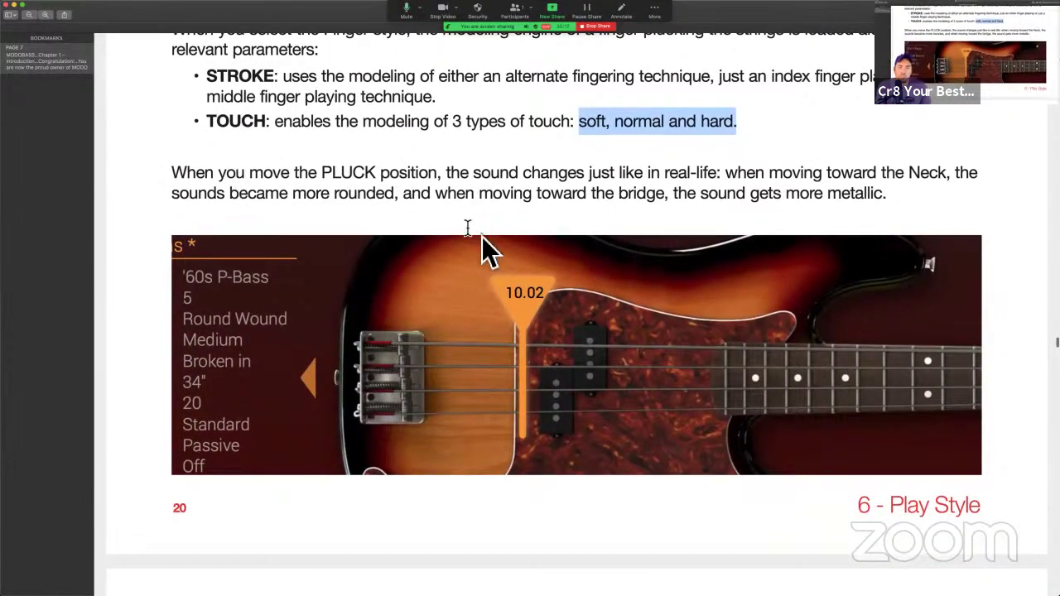
{"action": "key", "text": "ctrl+Left"}
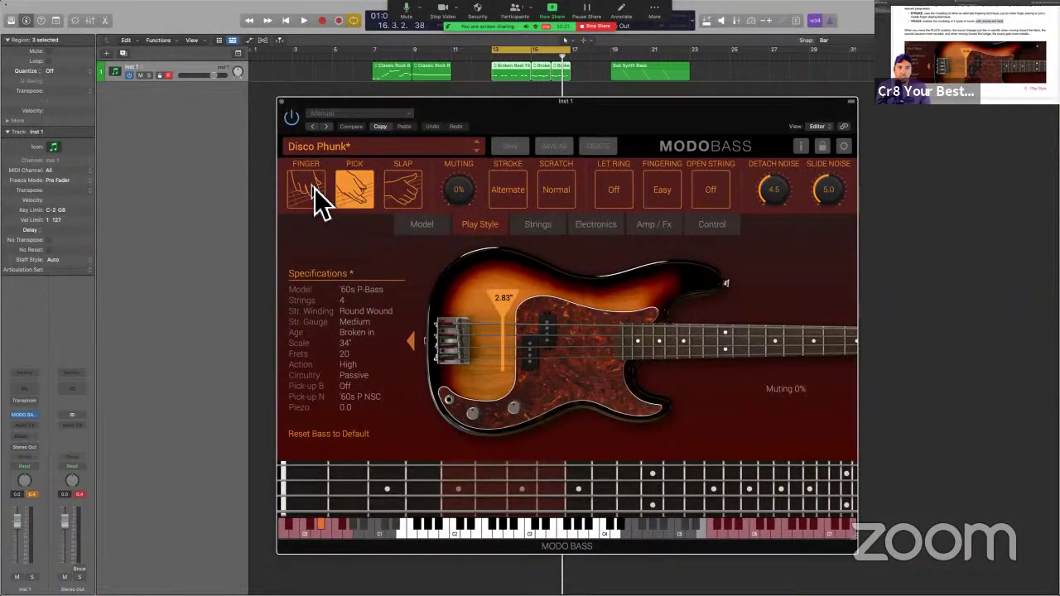
{"action": "left_click_drag", "start_coordinate": [509, 298], "coordinate": [623, 302]}
Step: Switch to the Zoom meeting and back, and restart the screen share of Desktop 2 with sound
{"action": "key", "text": "ctrl+Left"}
{"action": "key", "text": "ctrl+Left"}
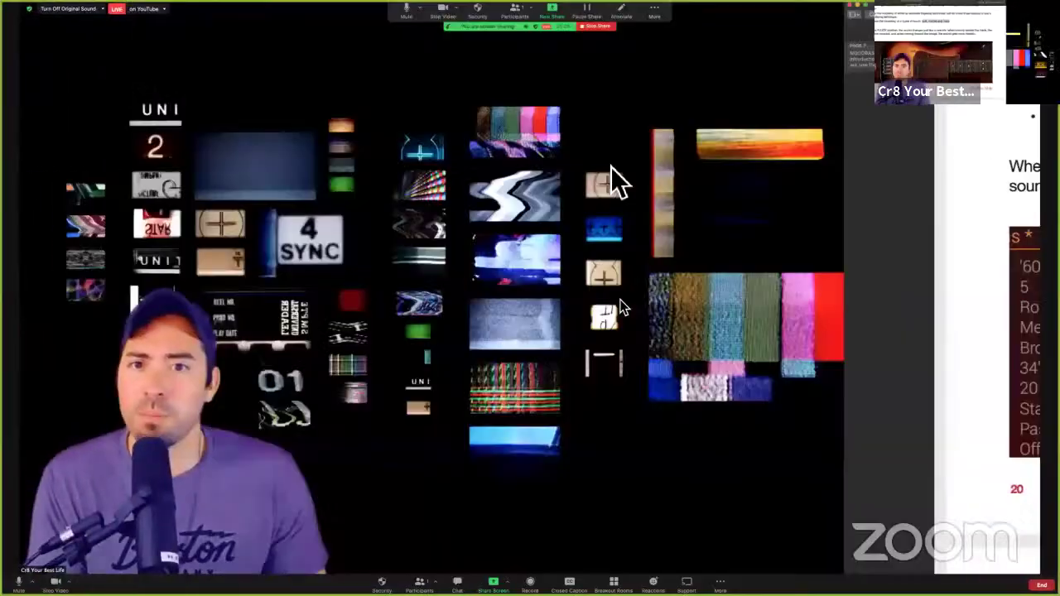
{"action": "key", "text": "ctrl+Right"}
{"action": "key", "text": "ctrl+Right"}
{"action": "left_click", "coordinate": [551, 10]}
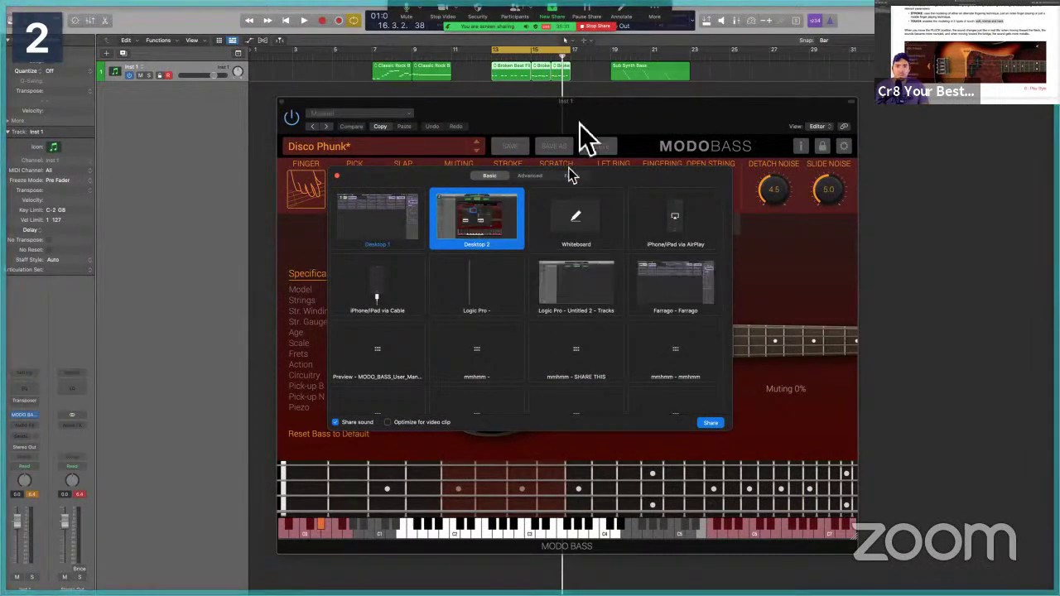
{"action": "left_click", "coordinate": [717, 425]}
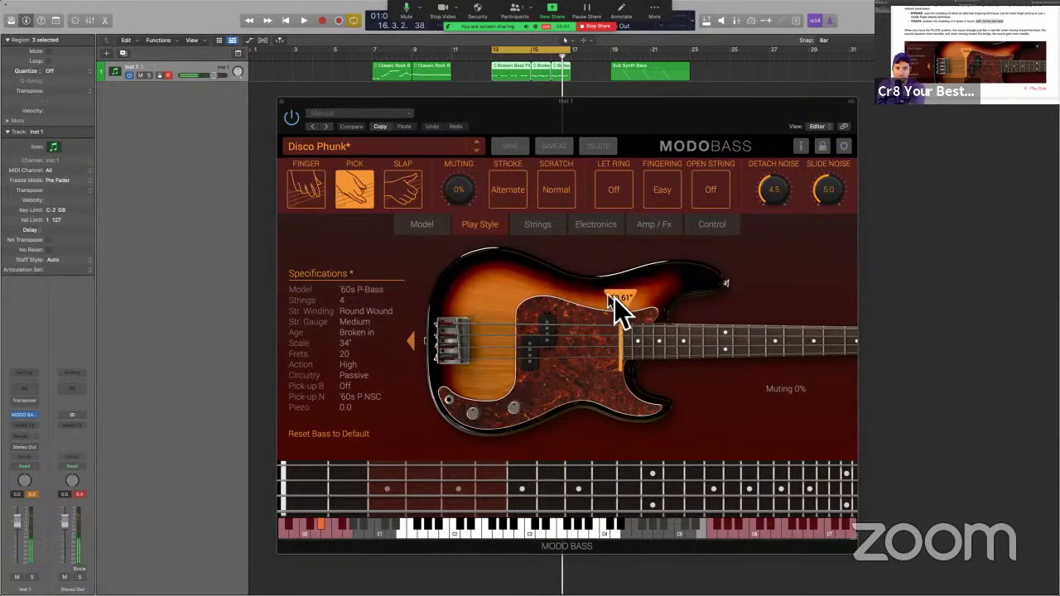
Step: Set the Pick style's pluck position to 12.10", and compare the Finger style at 1.80" and 12.10", leaving Finger at 1.80"
{"action": "mouse_move", "coordinate": [613, 298]}
{"action": "left_mouse_down"}
{"action": "mouse_move", "coordinate": [438, 307]}
{"action": "mouse_move", "coordinate": [628, 303]}
{"action": "left_mouse_up"}
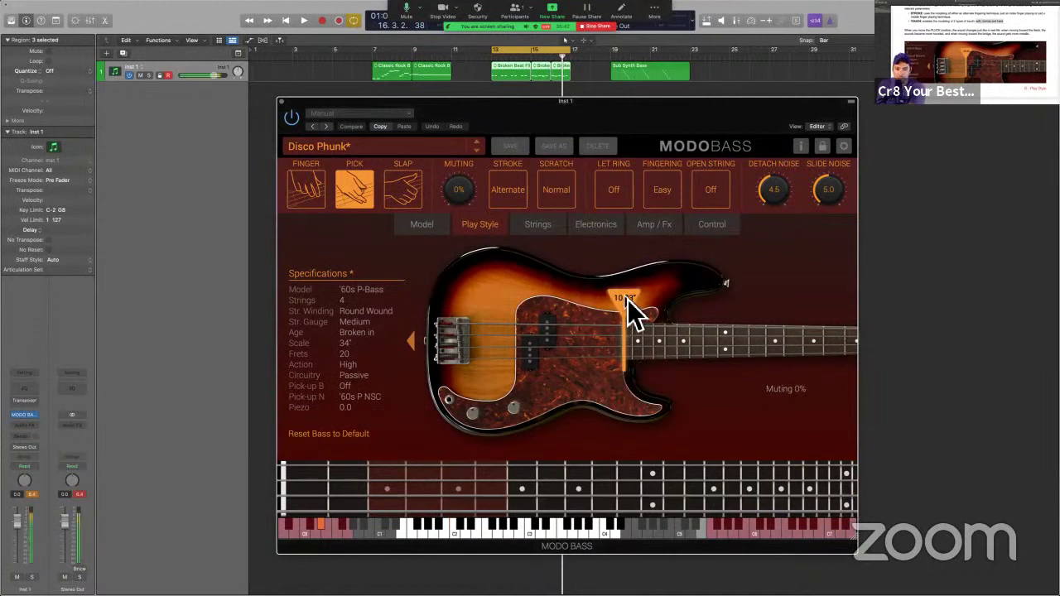
{"action": "mouse_move", "coordinate": [626, 299]}
{"action": "left_mouse_down"}
{"action": "mouse_move", "coordinate": [474, 298]}
{"action": "mouse_move", "coordinate": [596, 313]}
{"action": "mouse_move", "coordinate": [623, 328]}
{"action": "mouse_move", "coordinate": [650, 316]}
{"action": "left_mouse_up"}
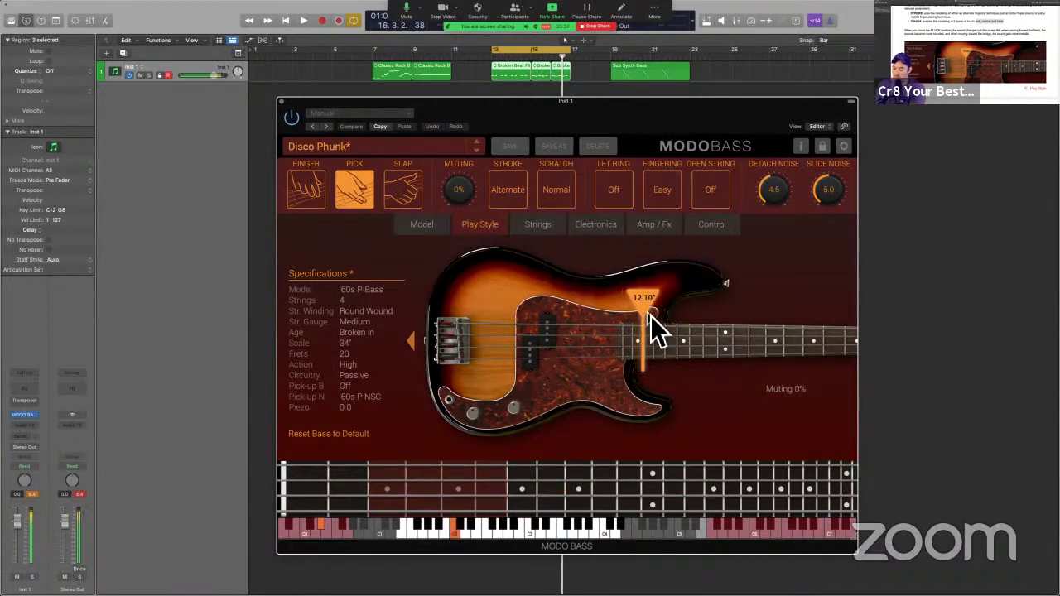
{"action": "left_click", "coordinate": [309, 197]}
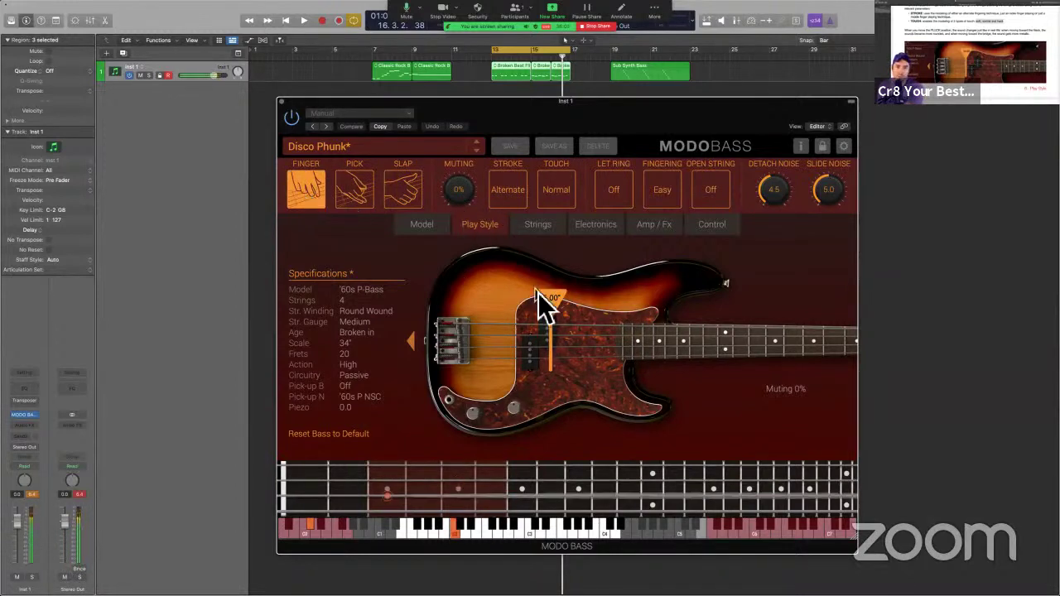
{"action": "mouse_move", "coordinate": [560, 319]}
{"action": "left_mouse_down"}
{"action": "mouse_move", "coordinate": [548, 302]}
{"action": "mouse_move", "coordinate": [450, 311]}
{"action": "left_mouse_up"}
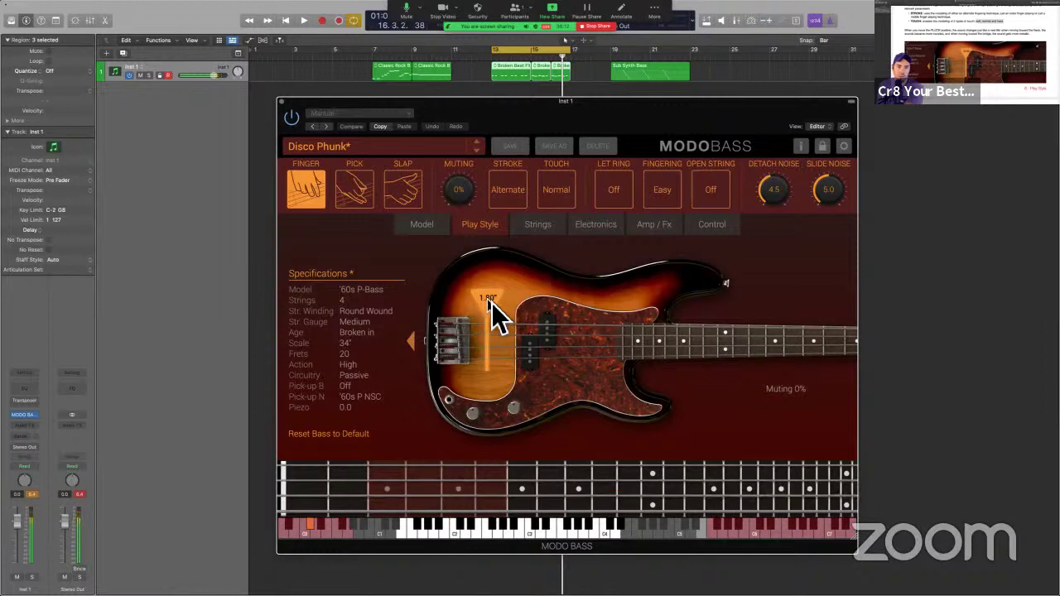
{"action": "left_click_drag", "start_coordinate": [491, 302], "coordinate": [652, 317]}
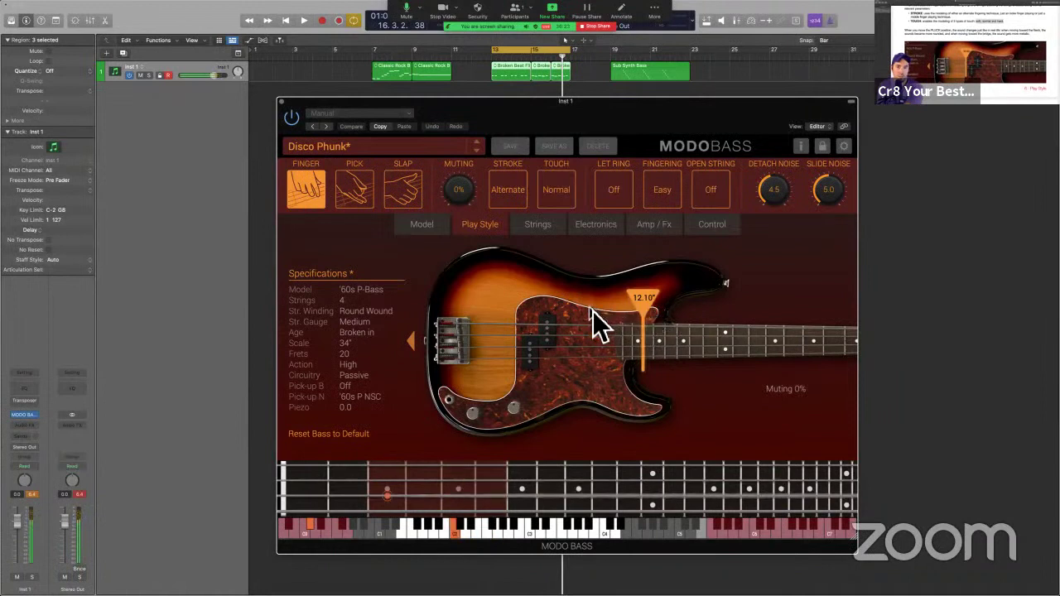
{"action": "left_click_drag", "start_coordinate": [643, 303], "coordinate": [431, 286]}
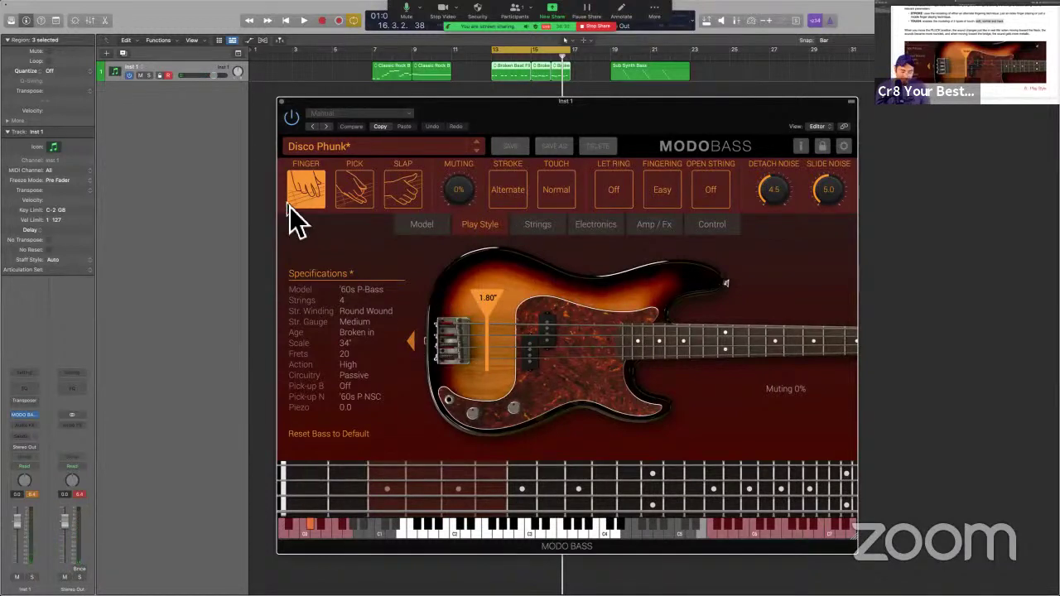
Step: Duplicate the MODO BASS track, place a copy of the Broken Beat region on it at bar 15, and mute the two regions above it
{"action": "key", "text": "super+w"}
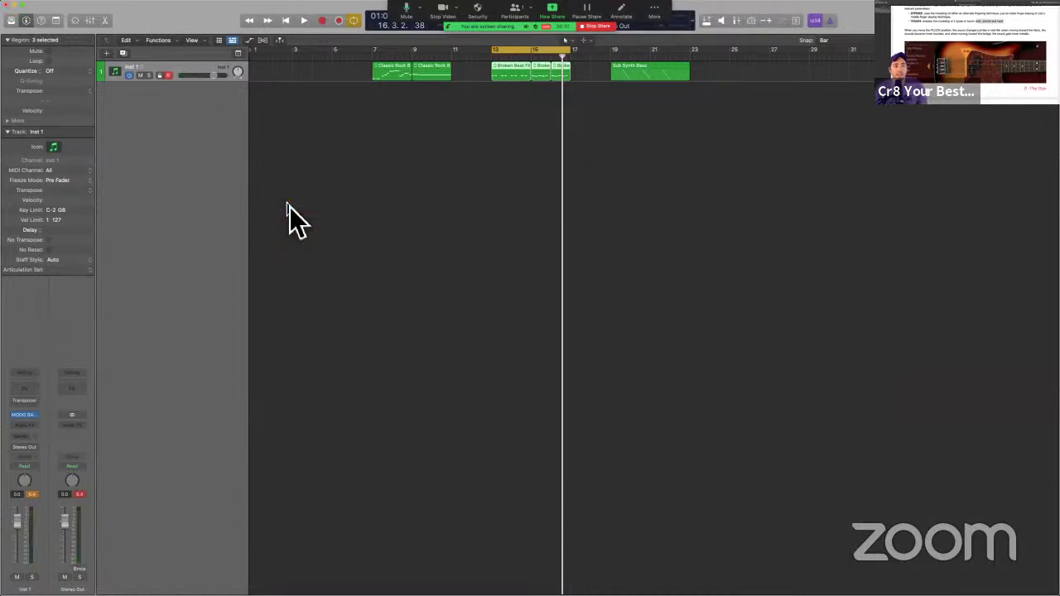
{"action": "left_click", "coordinate": [124, 53]}
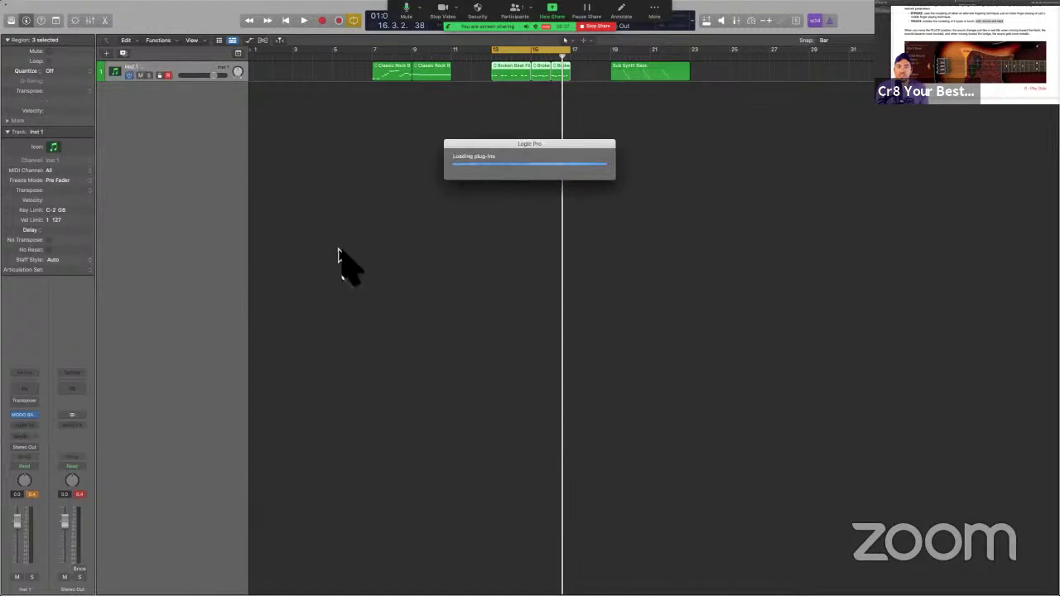
{"action": "mouse_move", "coordinate": [570, 103]}
{"action": "left_mouse_down"}
{"action": "mouse_move", "coordinate": [489, 78]}
{"action": "mouse_move", "coordinate": [518, 81]}
{"action": "mouse_move", "coordinate": [517, 99]}
{"action": "mouse_move", "coordinate": [551, 93]}
{"action": "left_mouse_up"}
{"action": "left_click", "coordinate": [521, 93]}
{"action": "left_click", "coordinate": [572, 76], "text": "shift"}
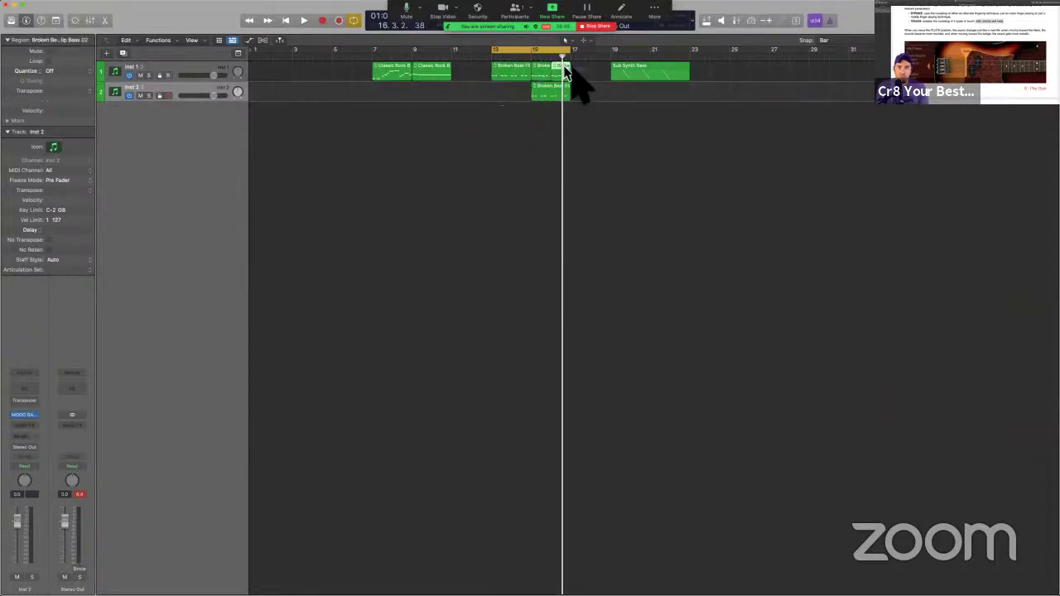
{"action": "key", "text": "v"}
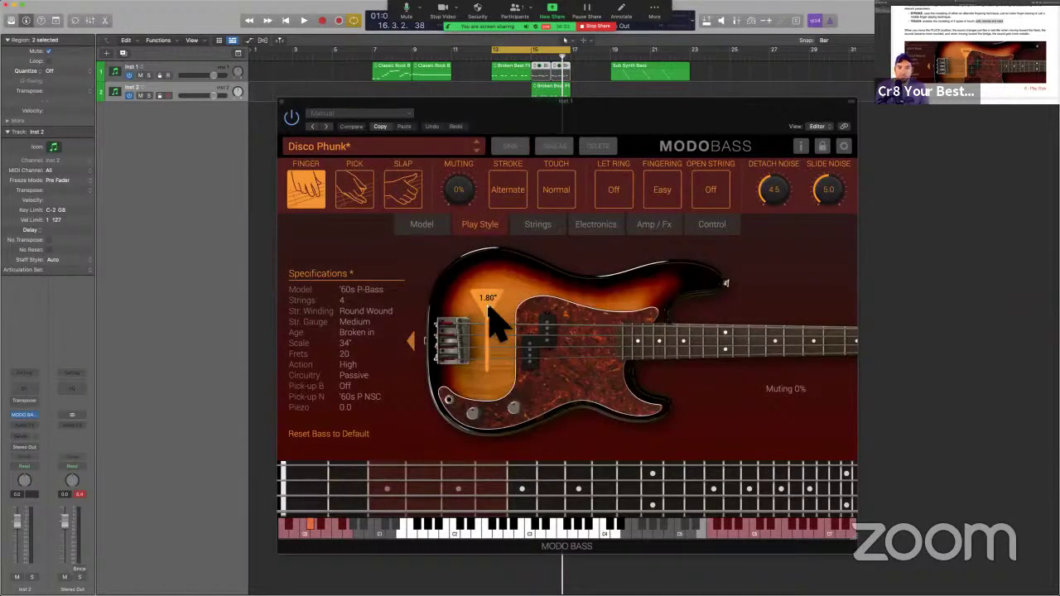
Step: Try the Finger style at 8.23" pluck position with 30% muting, and set it to 1.80" with about 20% muting
{"action": "left_click_drag", "start_coordinate": [490, 303], "coordinate": [586, 316]}
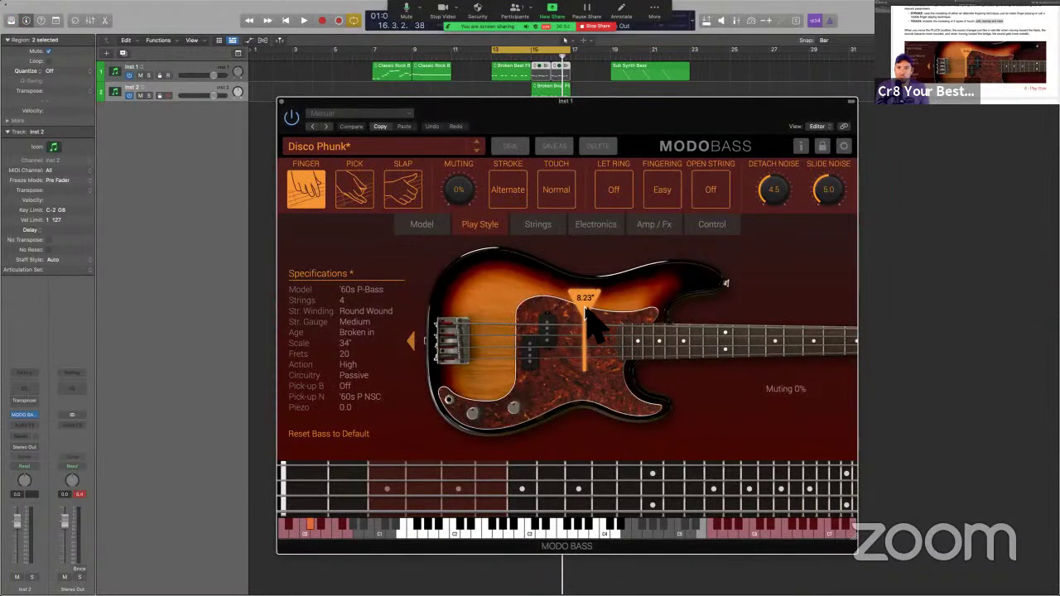
{"action": "left_click_drag", "start_coordinate": [468, 201], "coordinate": [469, 156]}
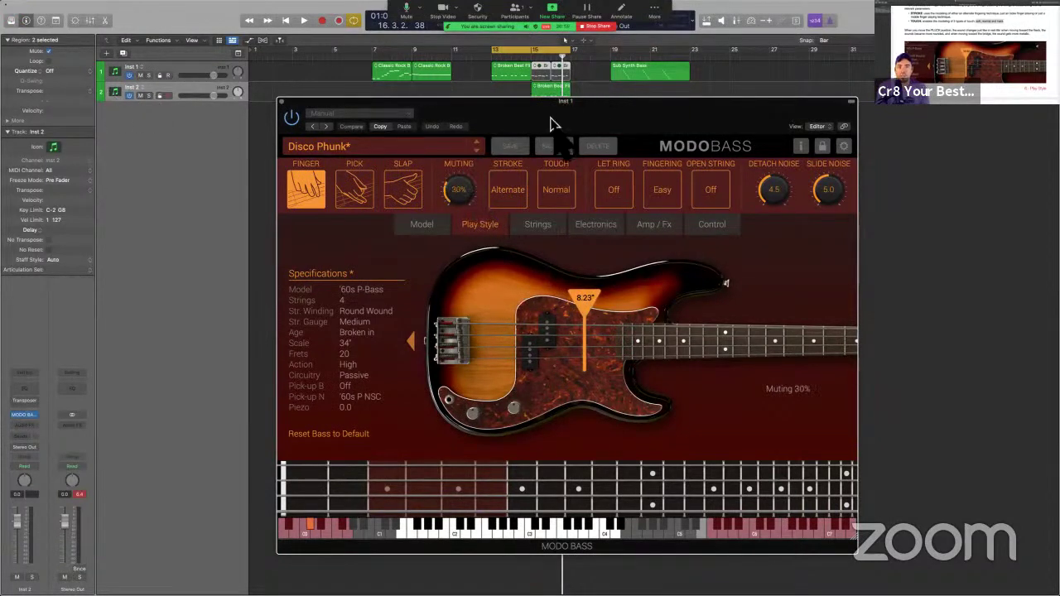
{"action": "left_click_drag", "start_coordinate": [552, 101], "coordinate": [557, 154]}
{"action": "left_click", "coordinate": [542, 93]}
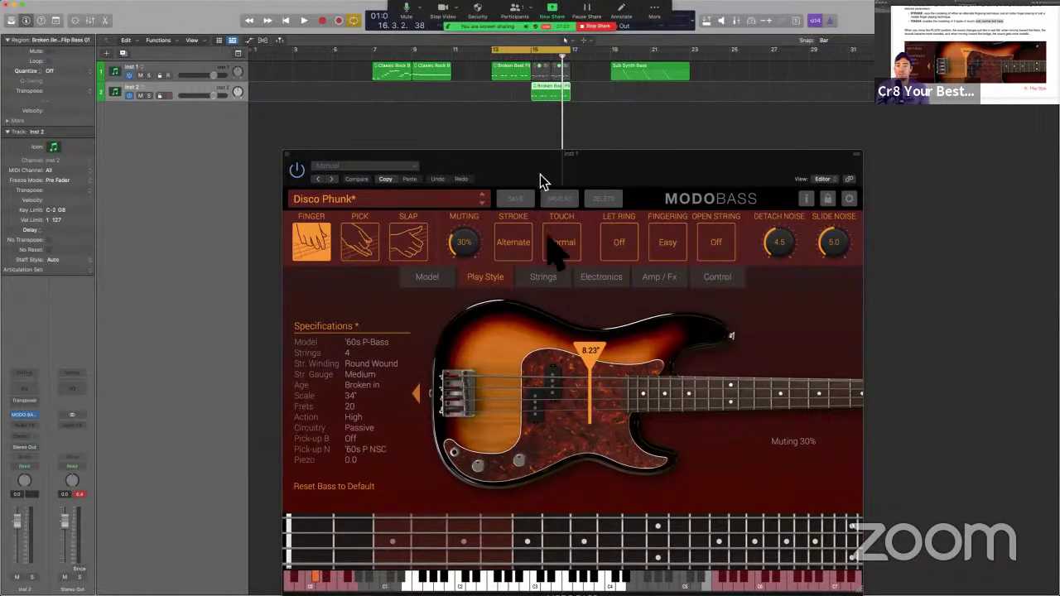
{"action": "left_click_drag", "start_coordinate": [587, 351], "coordinate": [489, 360]}
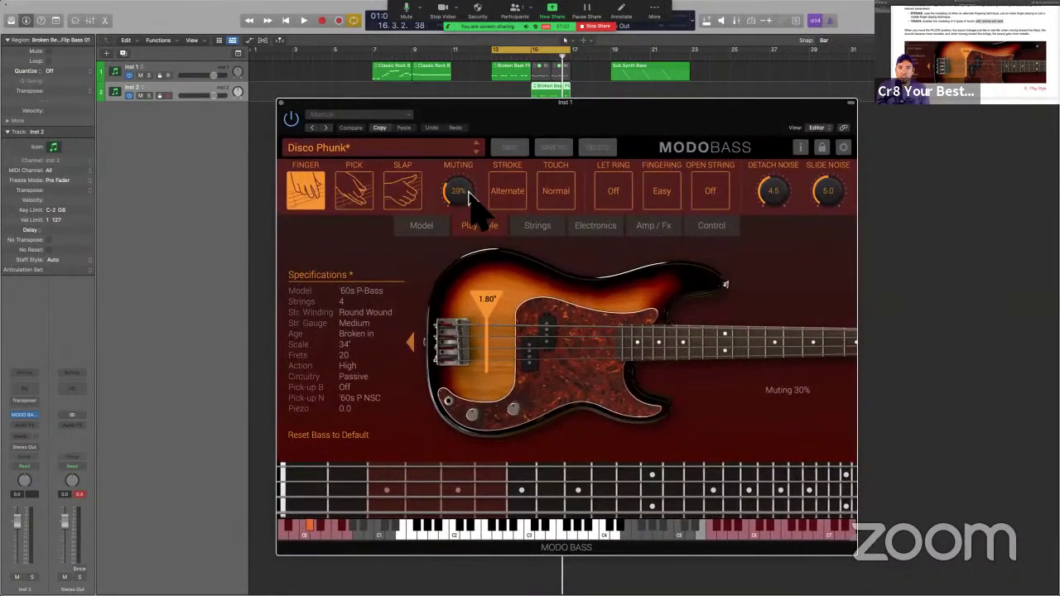
{"action": "left_click_drag", "start_coordinate": [473, 207], "coordinate": [474, 217]}
Step: Delete the copied region, unmute the original regions on the first track, and remove the duplicate track
{"action": "left_click", "coordinate": [282, 104]}
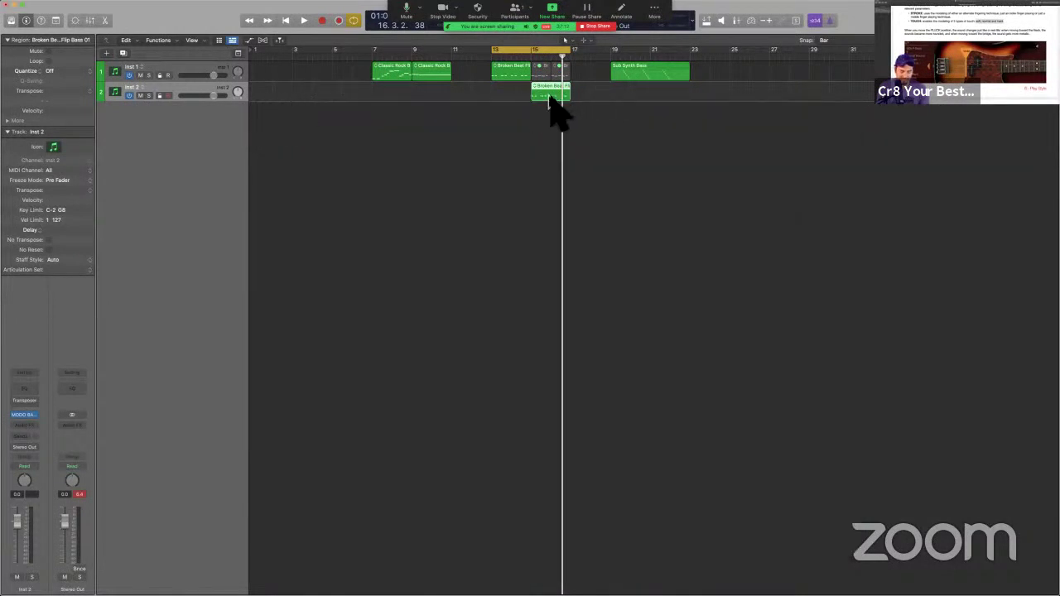
{"action": "key", "text": "Delete"}
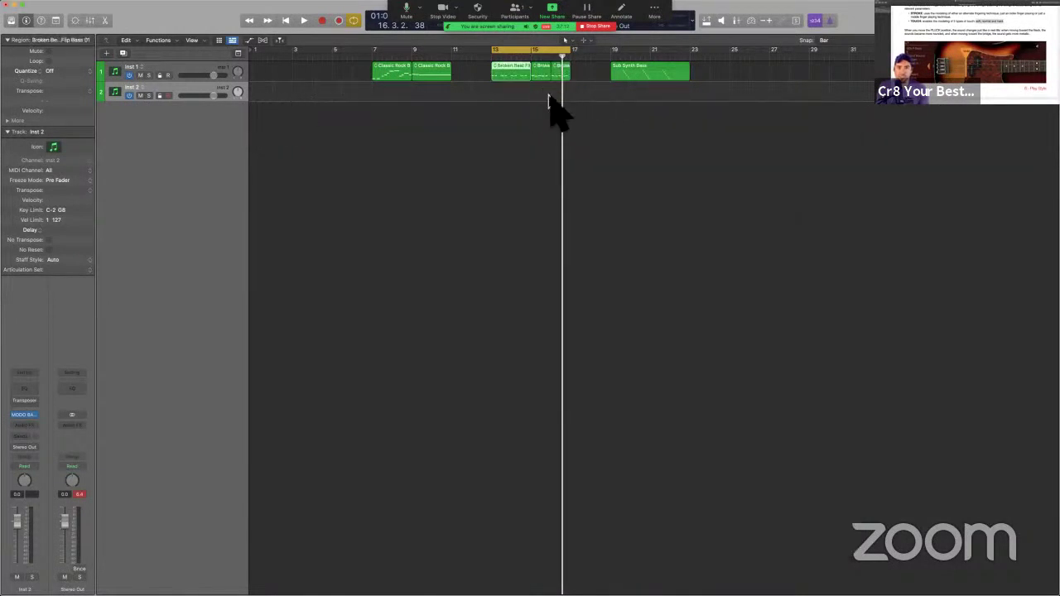
{"action": "key", "text": "super+BackSpace"}
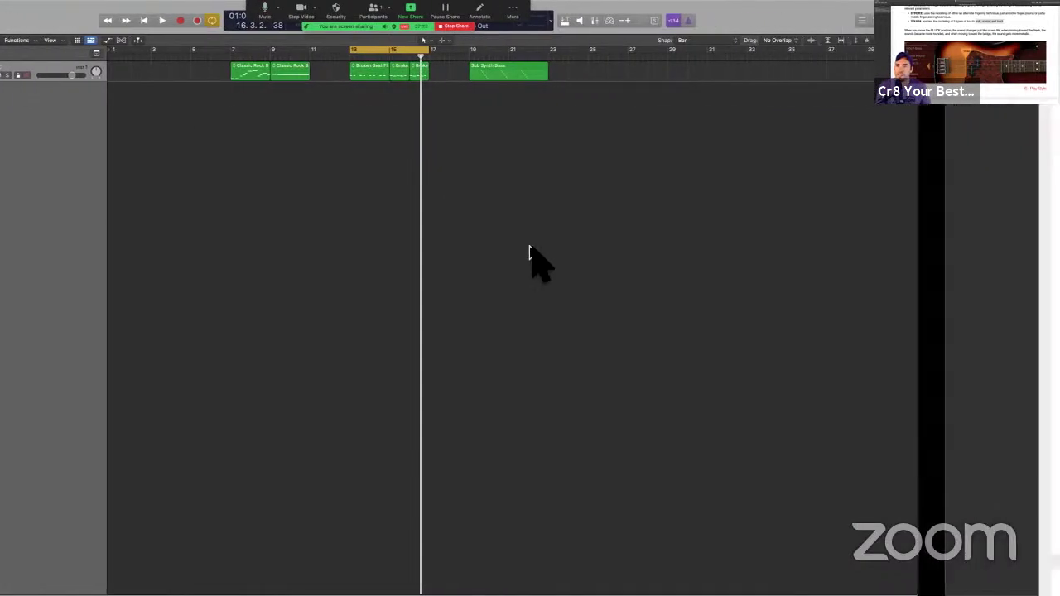
Step: Read the manual's 6.2 Pick section on Stroke, Scratch and pluck position, highlighting the start of its introductory sentence
{"action": "key", "text": "ctrl+Right"}
{"action": "scroll", "coordinate": [585, 420], "scroll_direction": "down", "scroll_amount": 5}
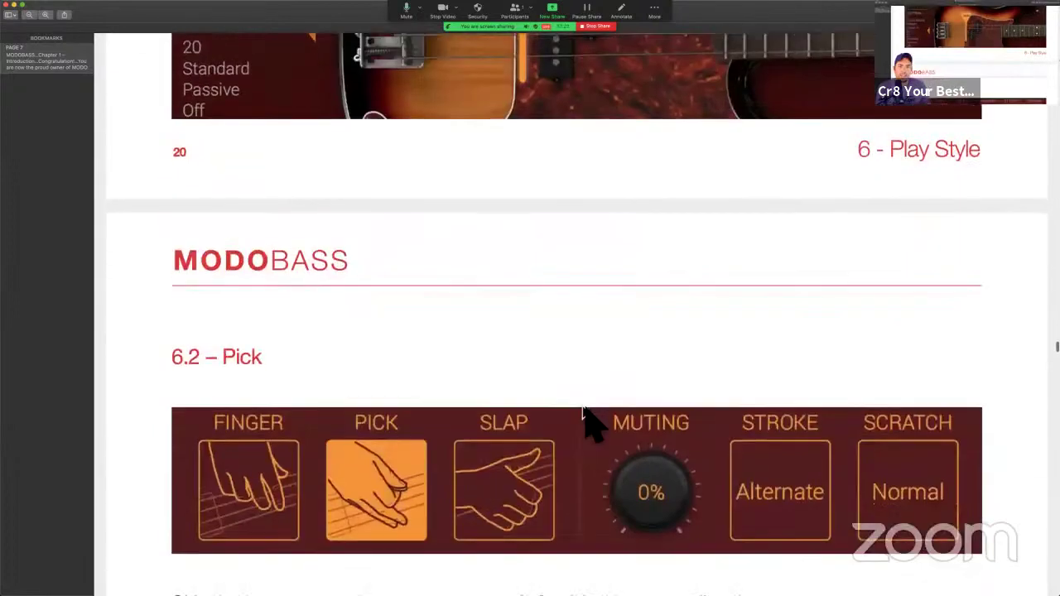
{"action": "scroll", "coordinate": [584, 410], "scroll_direction": "down", "scroll_amount": 7}
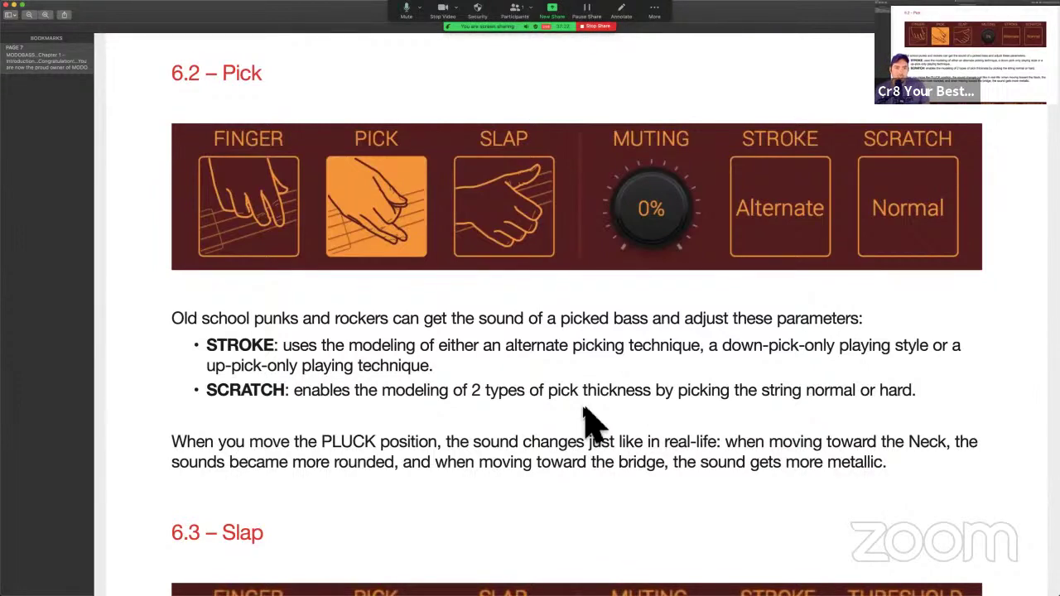
{"action": "scroll", "coordinate": [589, 422], "scroll_direction": "down", "scroll_amount": 1}
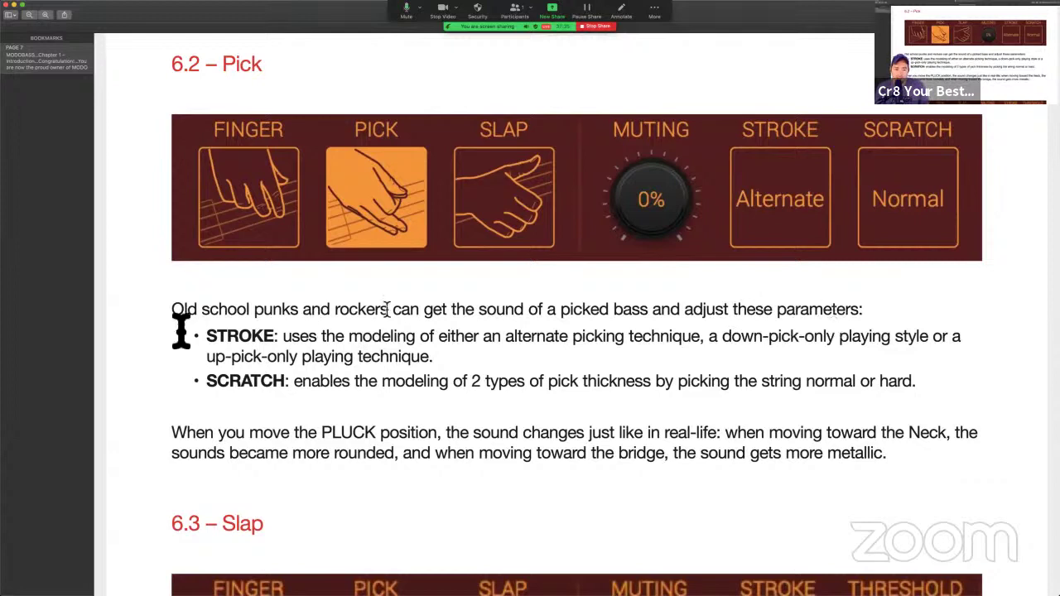
{"action": "left_click_drag", "start_coordinate": [187, 315], "coordinate": [450, 309]}
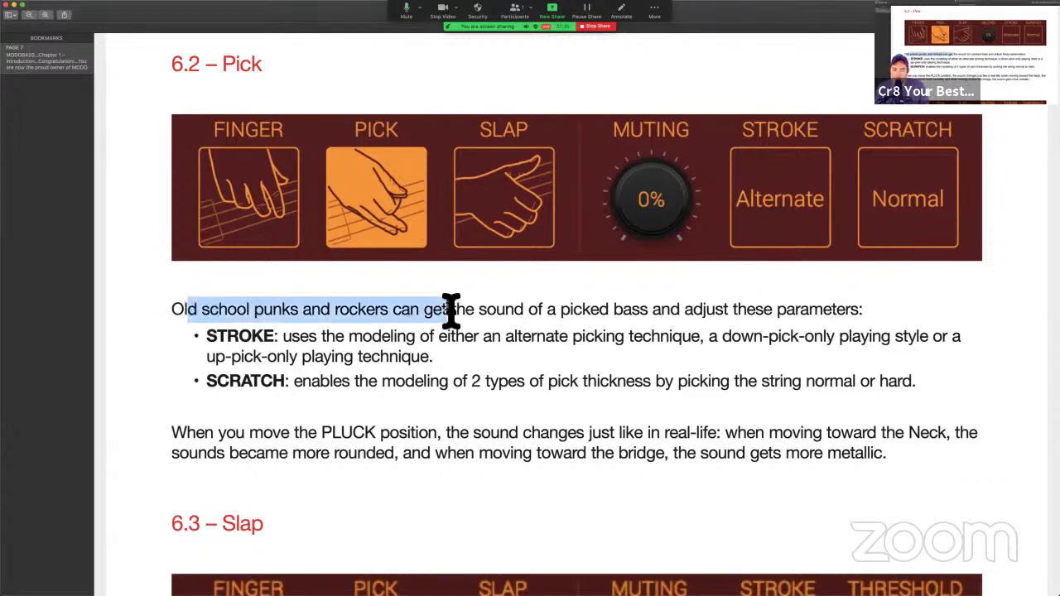
{"action": "scroll", "coordinate": [450, 309], "scroll_direction": "down", "scroll_amount": 1}
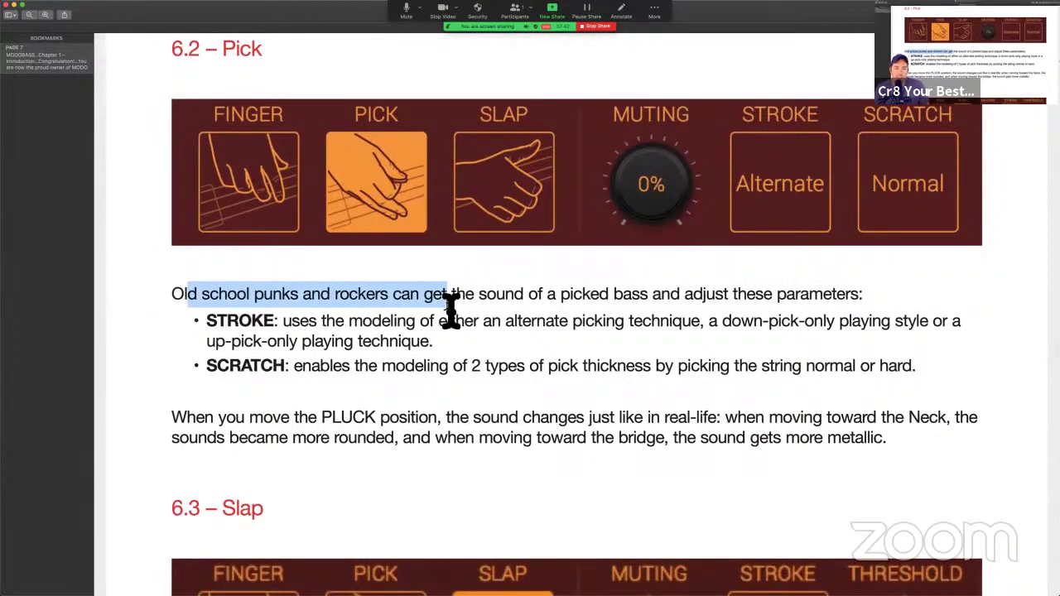
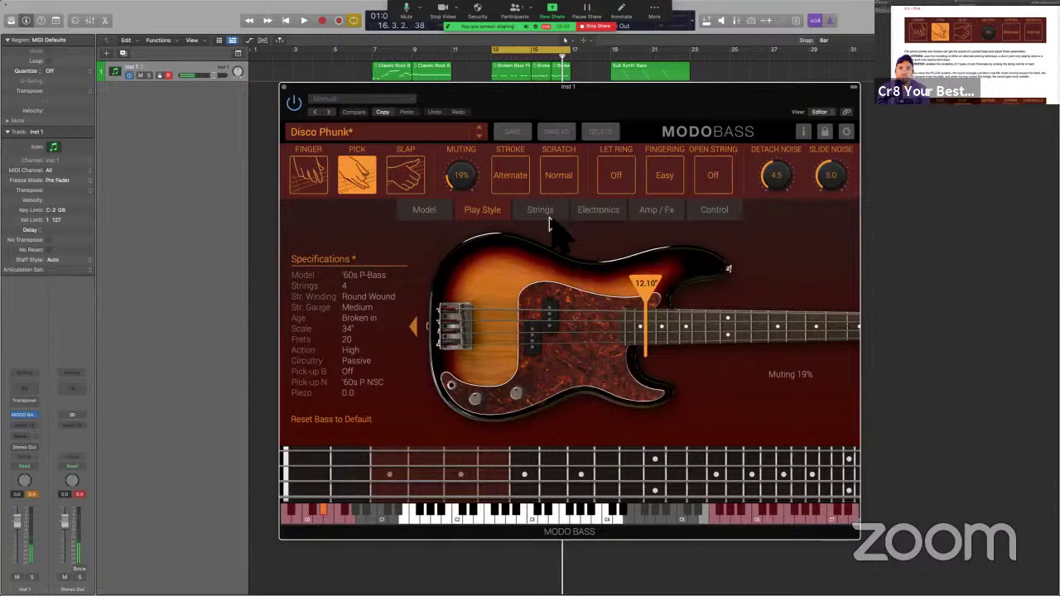
Step: Try the Pick style's Stroke options including Down, return to Alternate, and compare the Finger style before reselecting Pick
{"action": "left_click", "coordinate": [520, 180]}
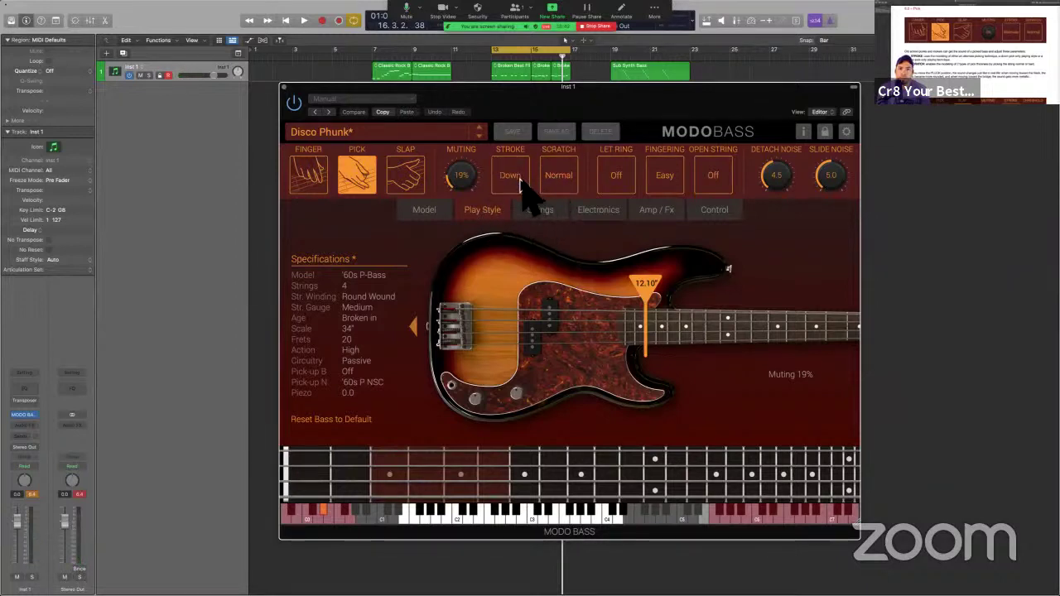
{"action": "left_click", "coordinate": [520, 182]}
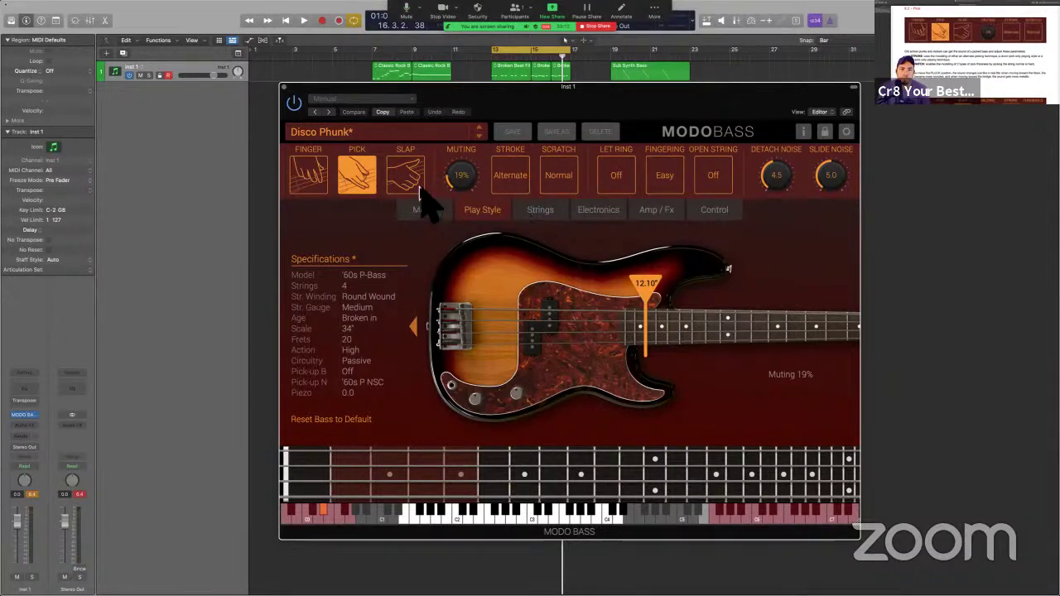
{"action": "left_click", "coordinate": [320, 174]}
{"action": "left_click", "coordinate": [353, 177]}
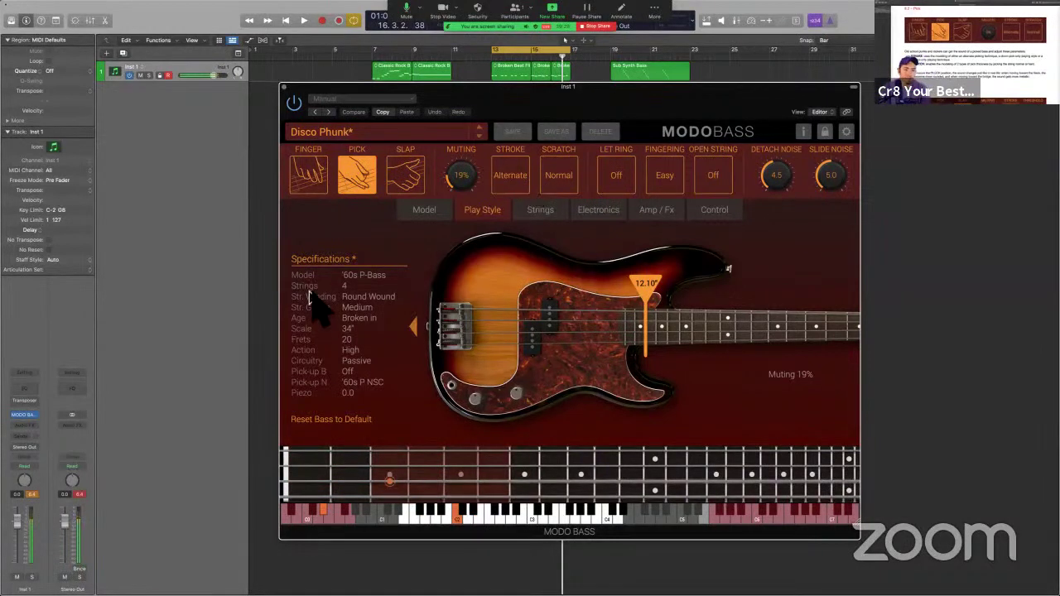
Step: Enable the Transposer MIDI effect on the bass track and set the Pick style's Stroke to Down
{"action": "left_click", "coordinate": [18, 403]}
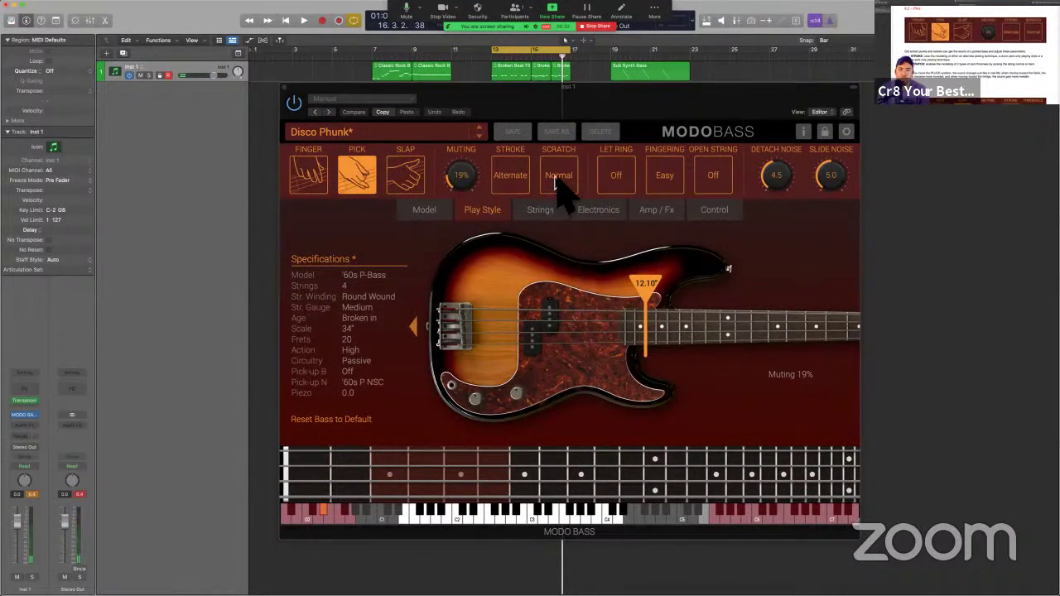
{"action": "left_click", "coordinate": [517, 175]}
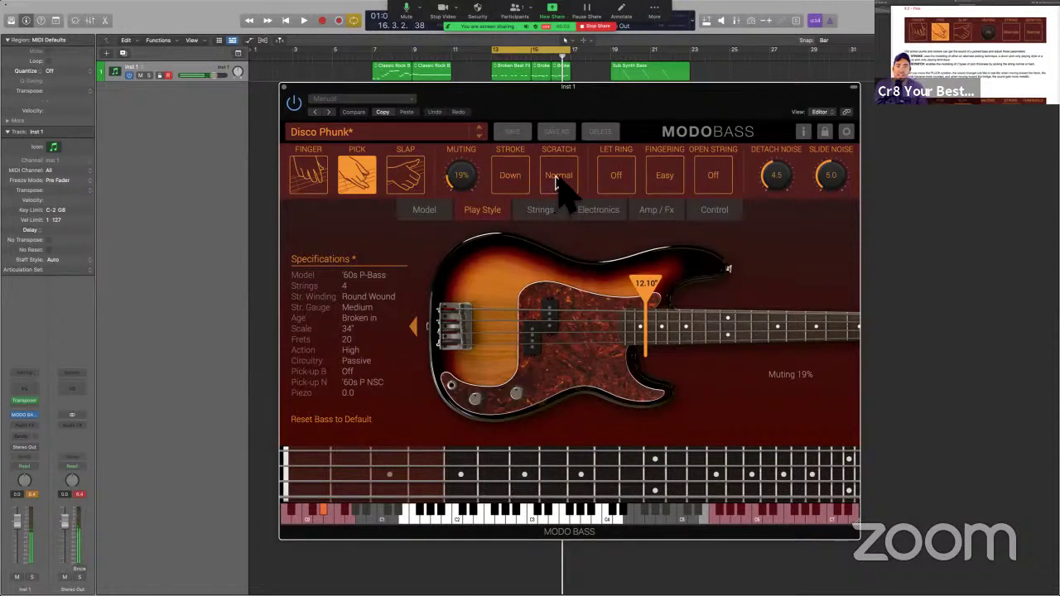
Step: Set the Pick style's Scratch to Hard, then check the manual's next section and switch the play style to Slap
{"action": "left_click", "coordinate": [556, 176]}
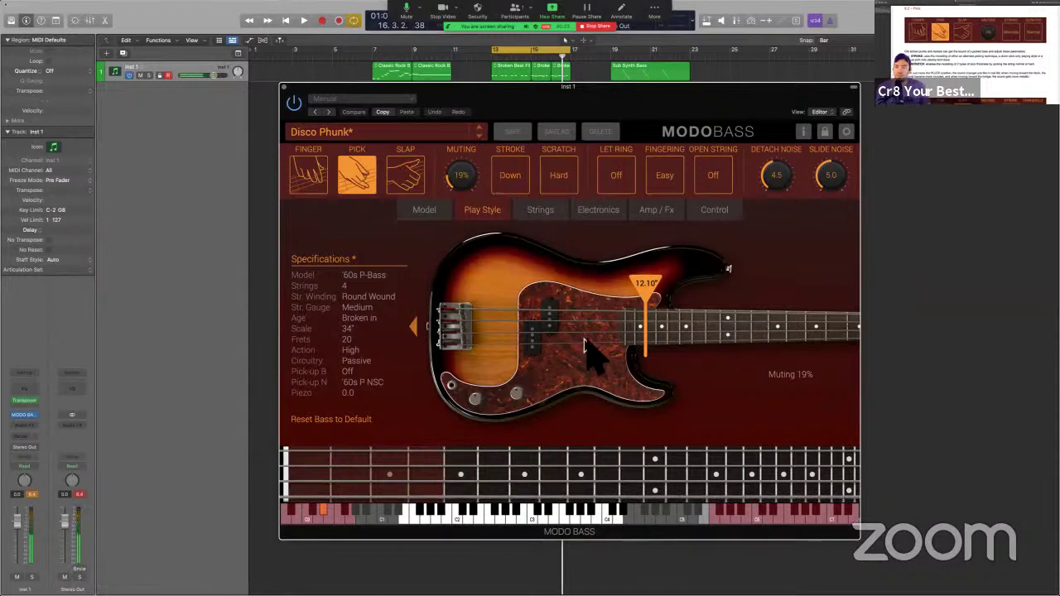
{"action": "key", "text": "ctrl+Right"}
{"action": "scroll", "coordinate": [621, 443], "scroll_direction": "down", "scroll_amount": 5}
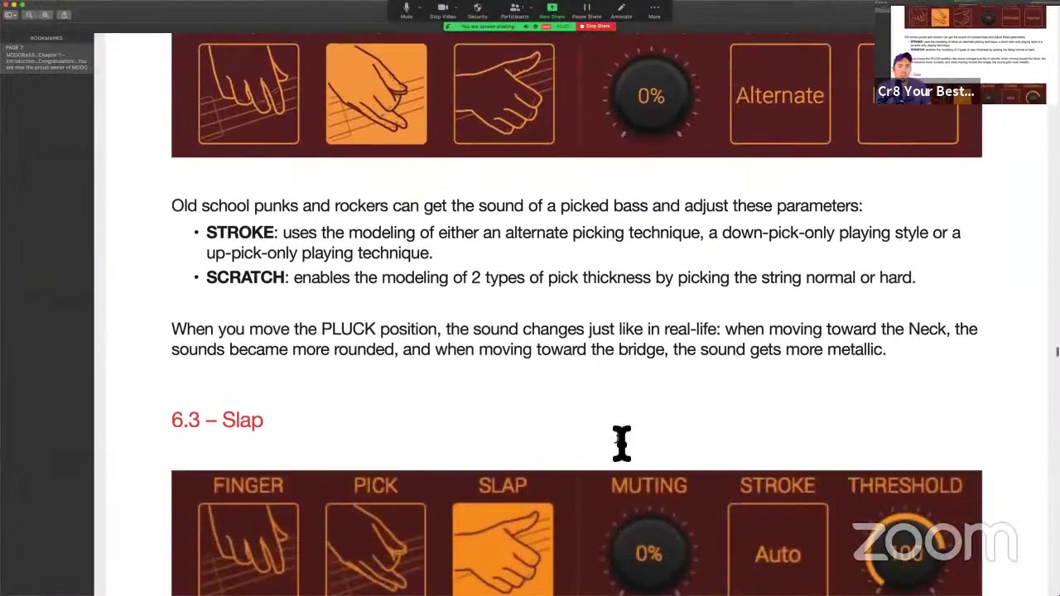
{"action": "key", "text": "ctrl+Left"}
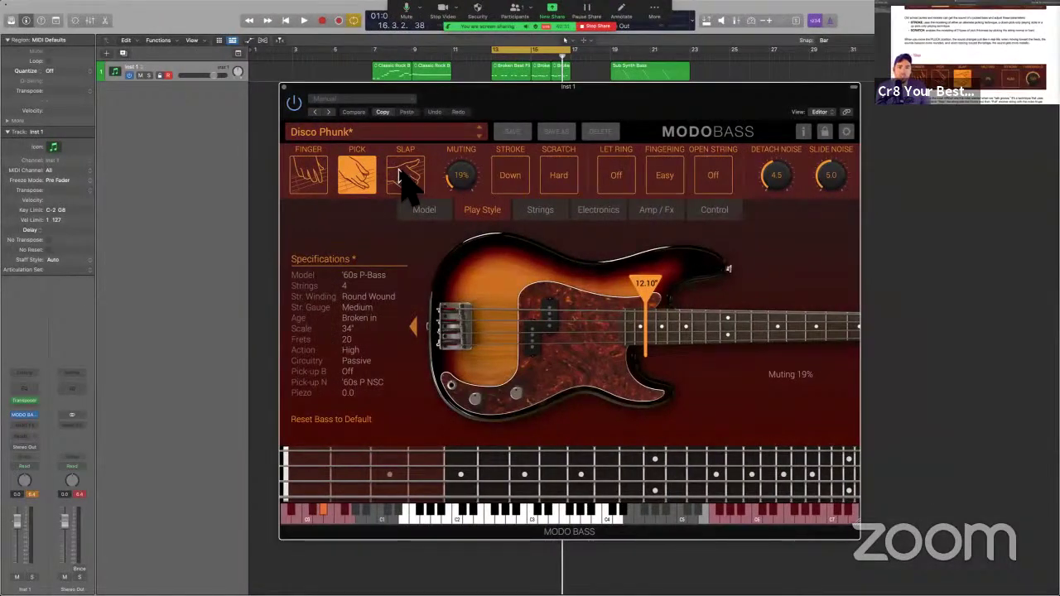
{"action": "left_click", "coordinate": [404, 178]}
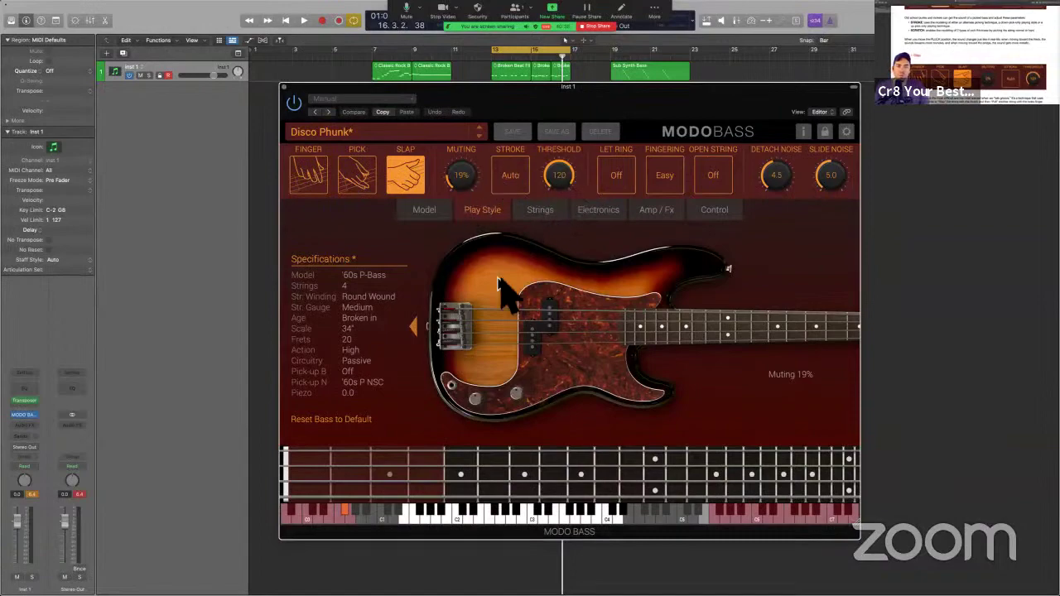
Step: Read the manual's 6.3 Slap section on Stroke and Threshold, highlighting the words about the pull and "THRESHOLD"
{"action": "key", "text": "ctrl+Right"}
{"action": "scroll", "coordinate": [520, 440], "scroll_direction": "down", "scroll_amount": 5}
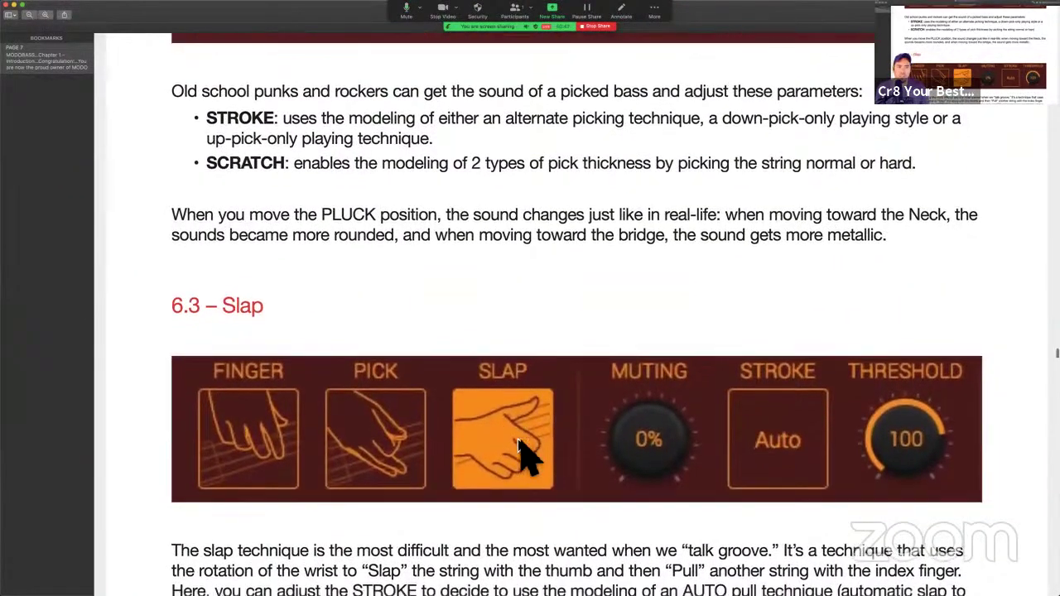
{"action": "scroll", "coordinate": [520, 456], "scroll_direction": "down", "scroll_amount": 1}
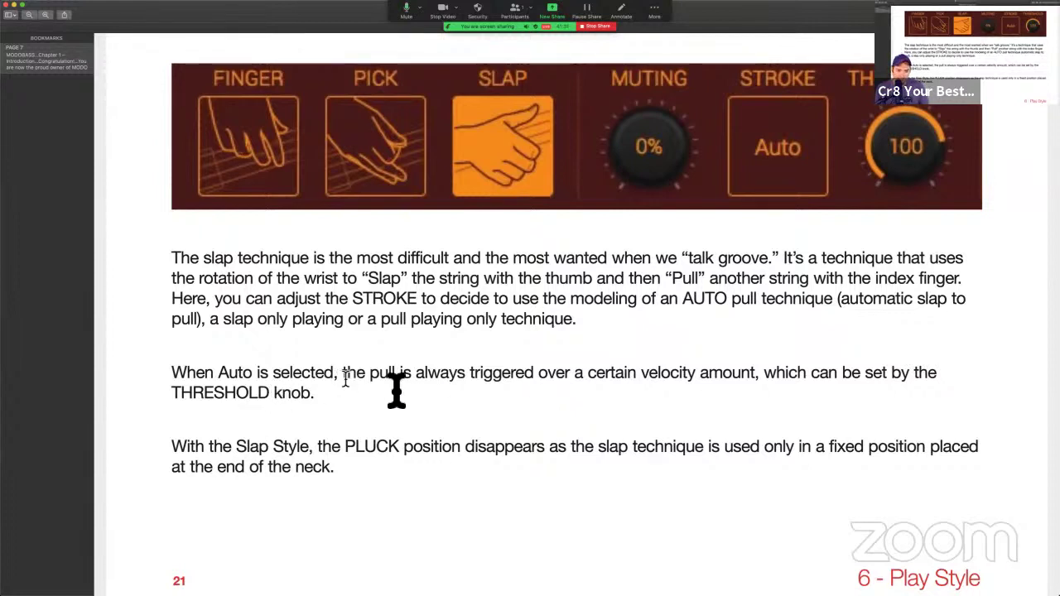
{"action": "left_click_drag", "start_coordinate": [356, 379], "coordinate": [406, 380]}
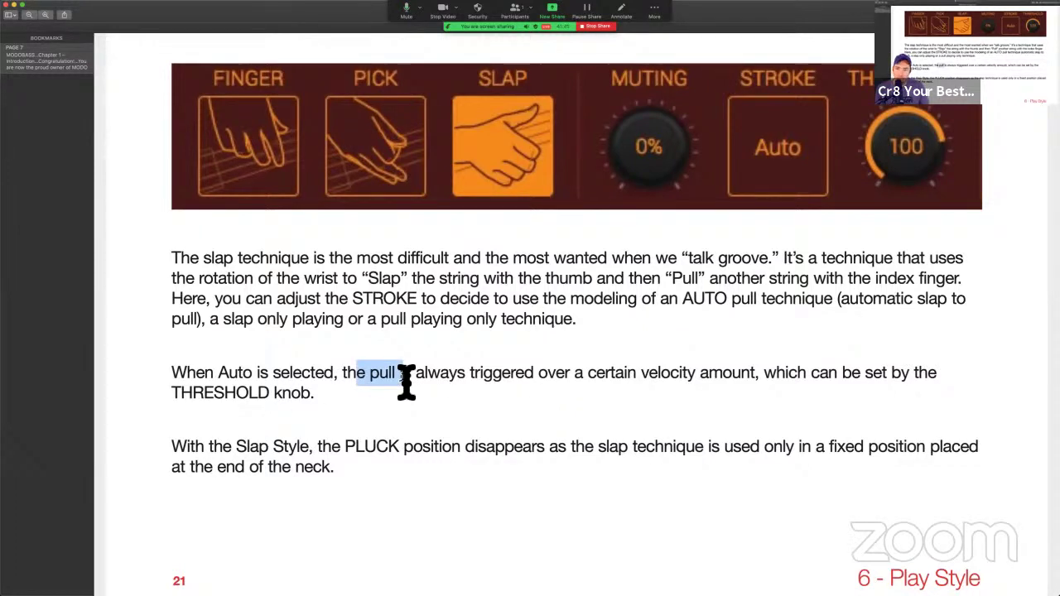
{"action": "scroll", "coordinate": [378, 461], "scroll_direction": "down", "scroll_amount": 1}
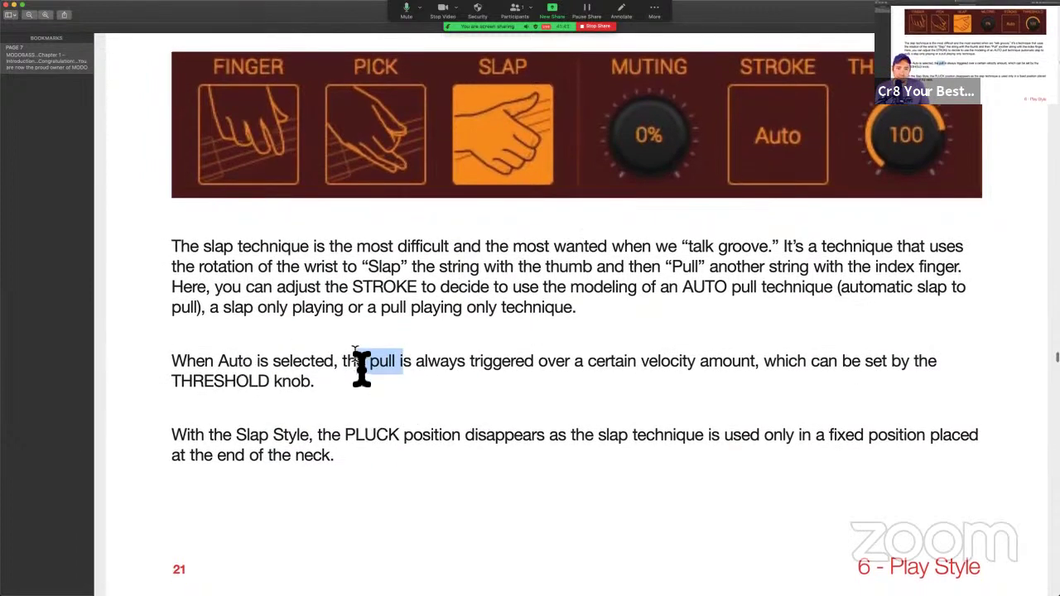
{"action": "left_click", "coordinate": [176, 386]}
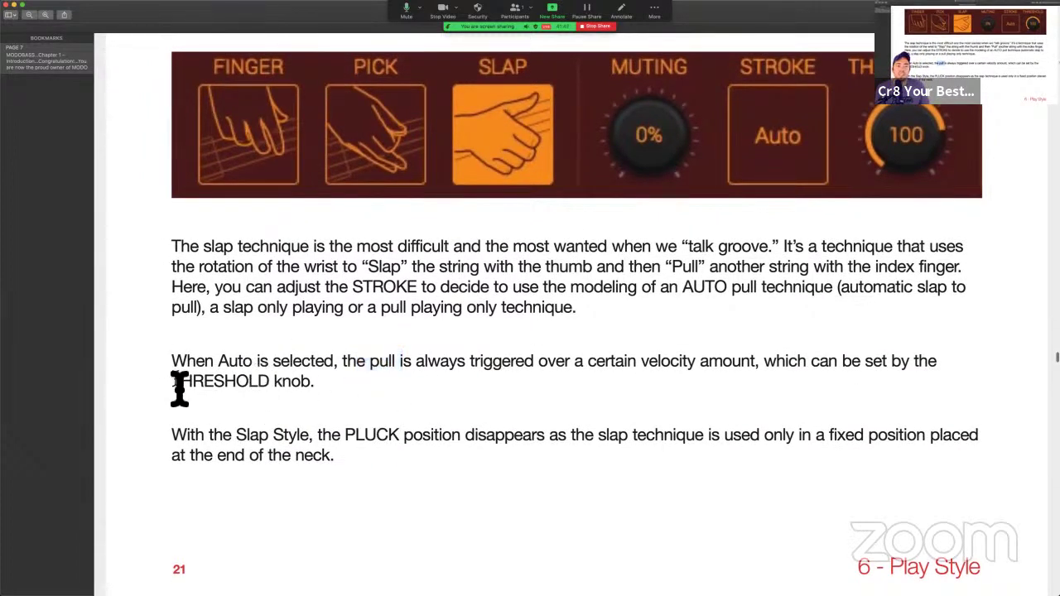
{"action": "left_click_drag", "start_coordinate": [175, 386], "coordinate": [273, 389]}
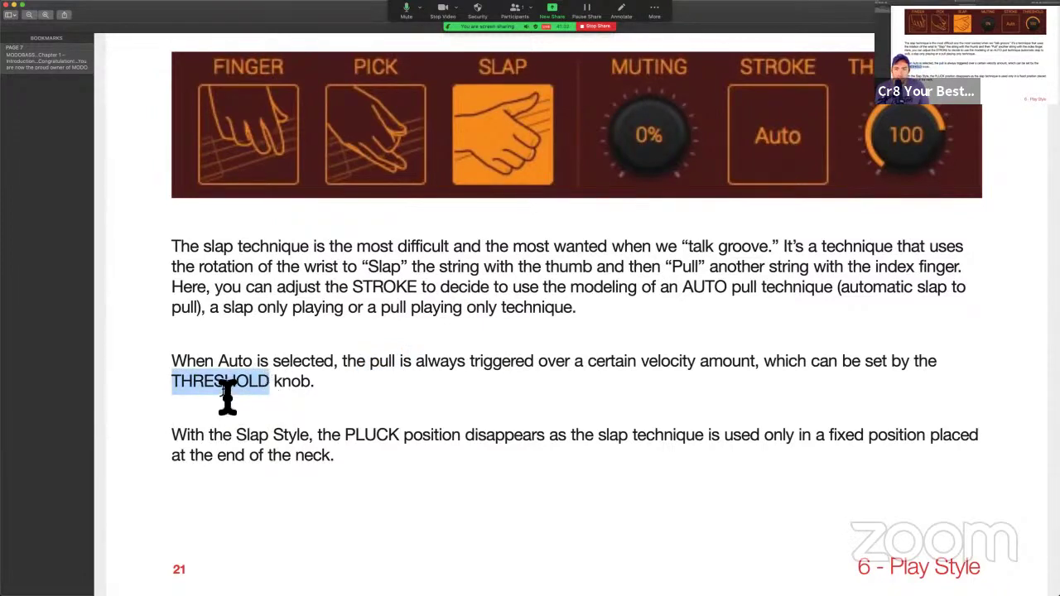
Step: Try the Slap style's Threshold at 79 and 127, and leave it at 81
{"action": "key", "text": "ctrl+Left"}
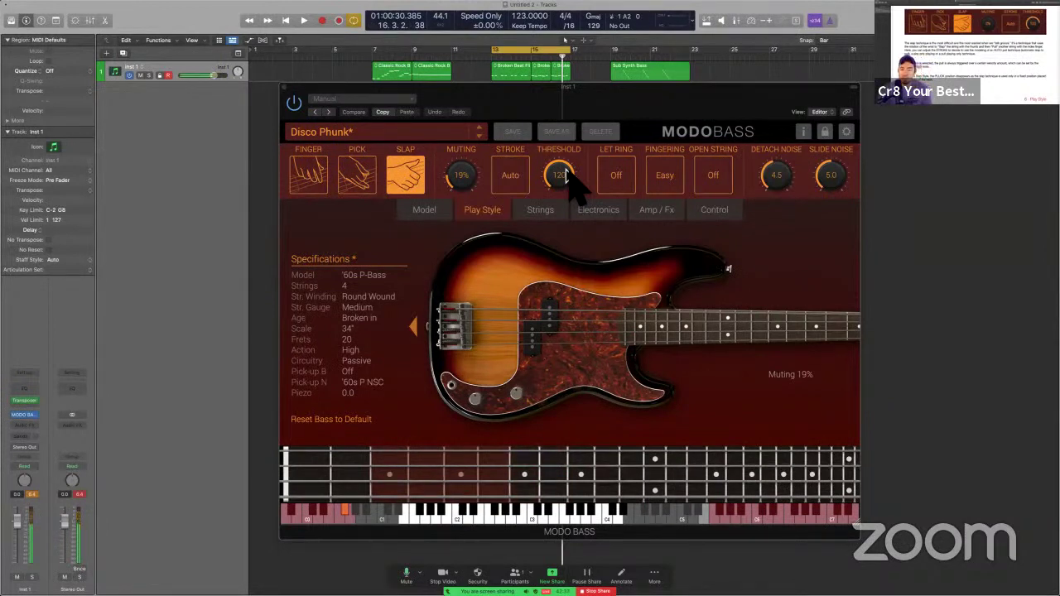
{"action": "left_click_drag", "start_coordinate": [566, 171], "coordinate": [573, 207]}
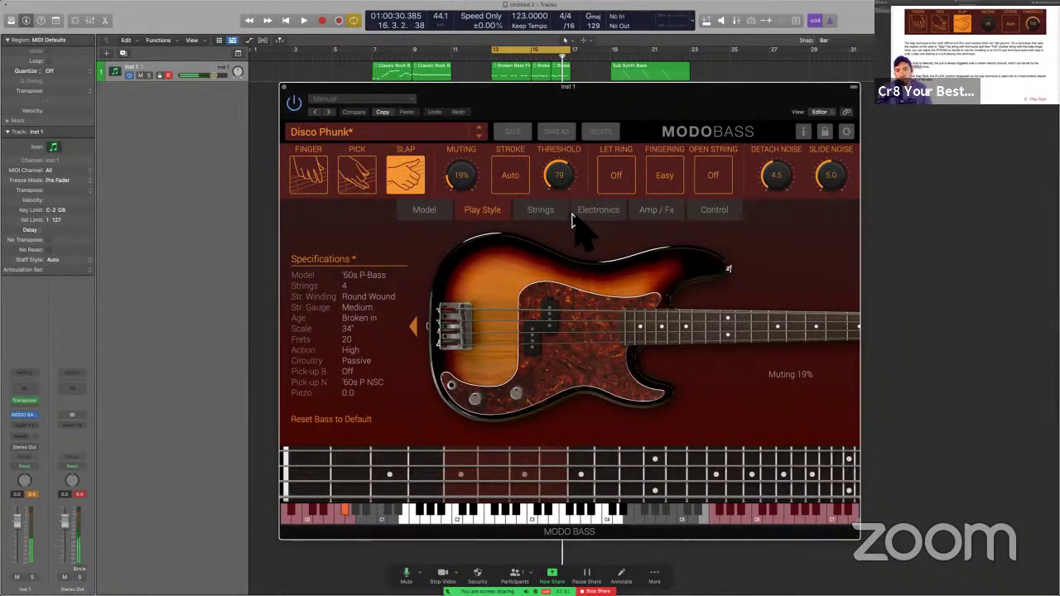
{"action": "left_click_drag", "start_coordinate": [565, 179], "coordinate": [570, 155]}
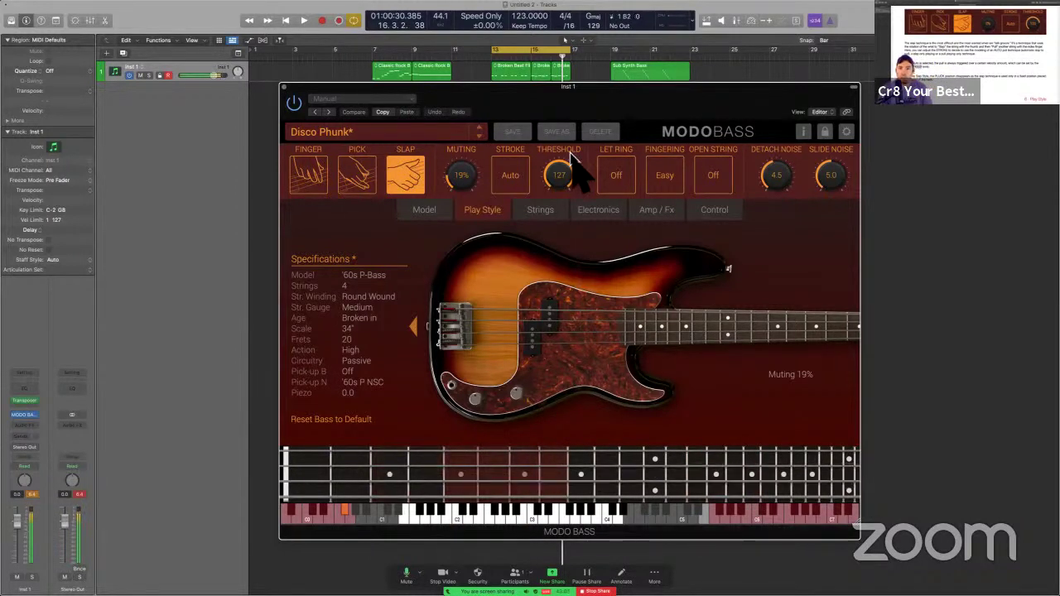
{"action": "left_click_drag", "start_coordinate": [561, 173], "coordinate": [573, 230]}
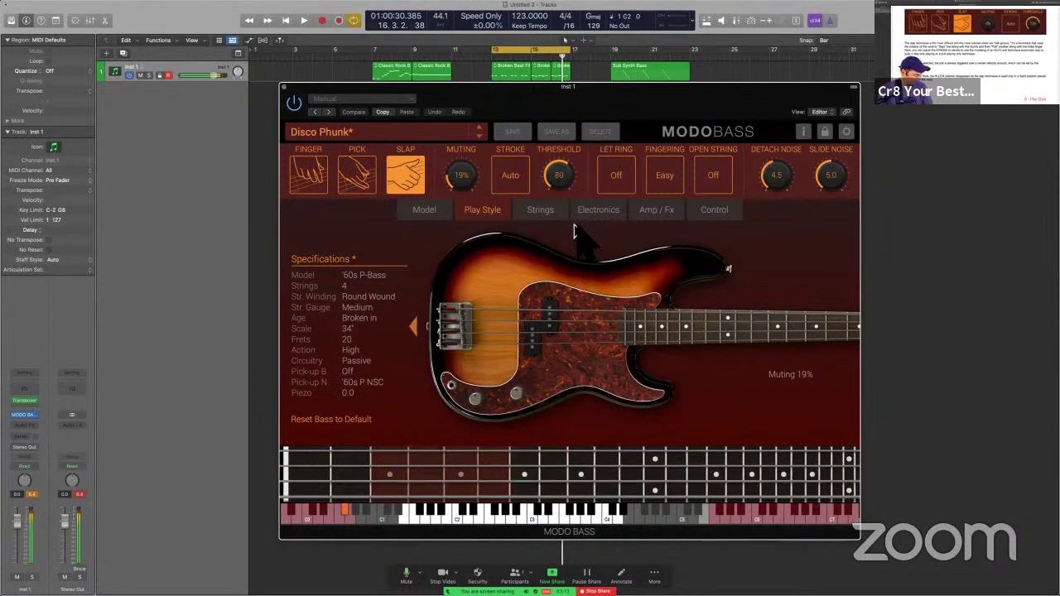
{"action": "left_click_drag", "start_coordinate": [573, 231], "coordinate": [572, 229]}
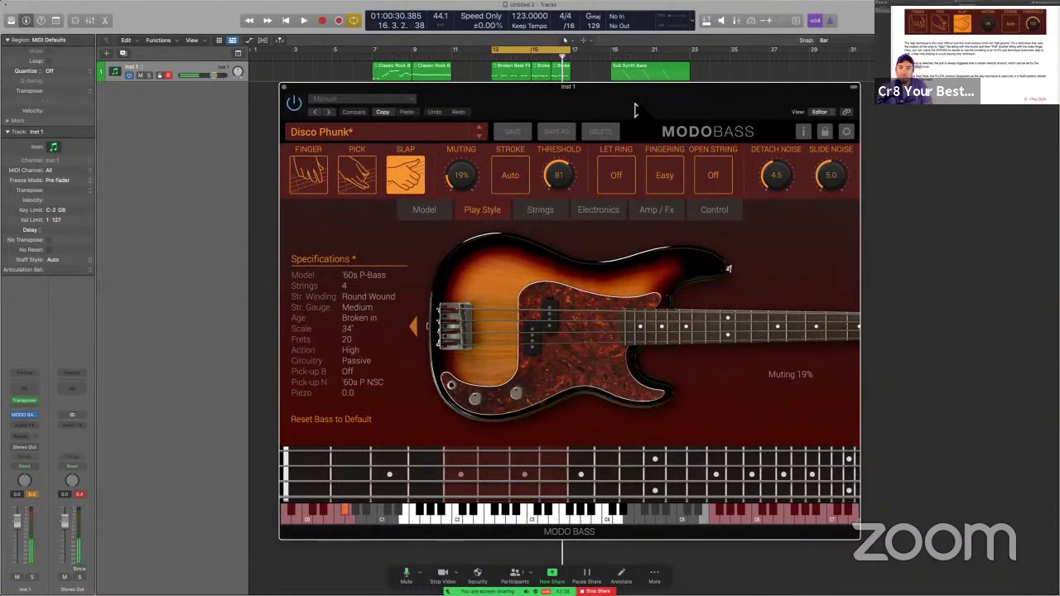
{"action": "left_click_drag", "start_coordinate": [634, 101], "coordinate": [617, 117]}
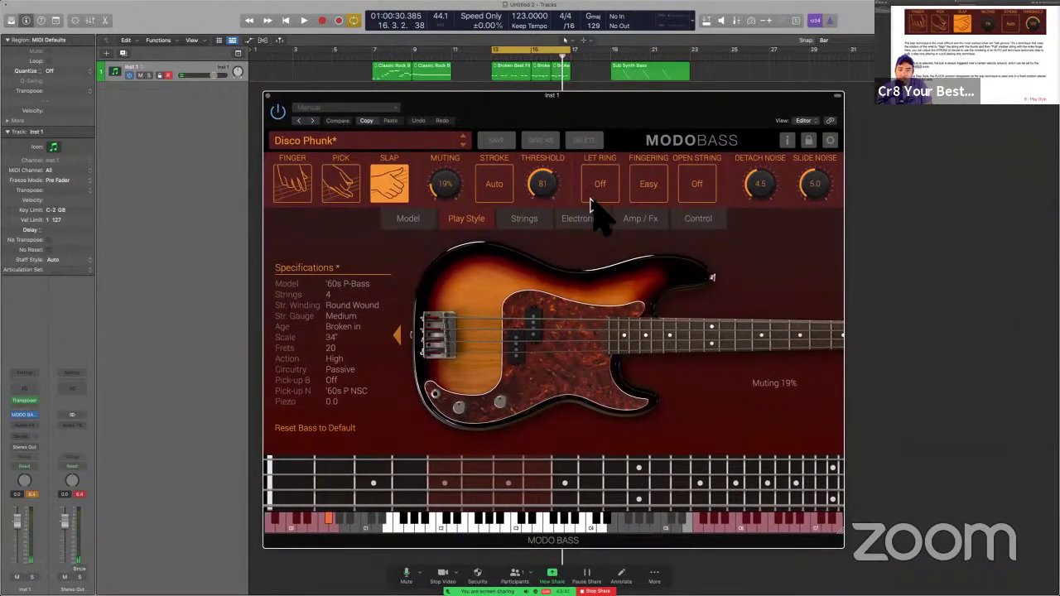
Step: Try the Slap style's other Stroke options, including Pull, and return to Auto
{"action": "left_click", "coordinate": [494, 187]}
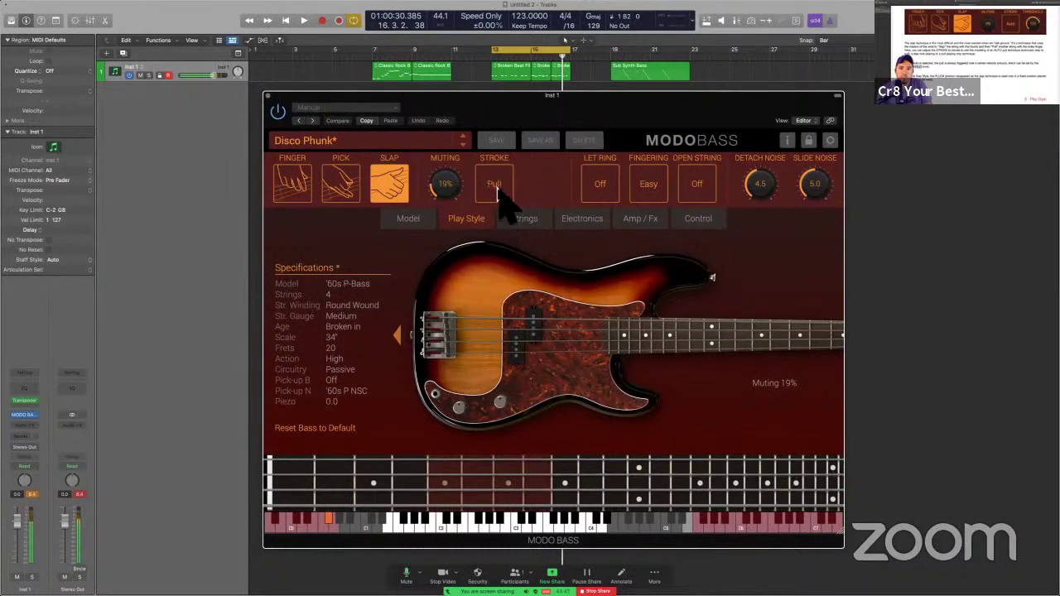
{"action": "left_click", "coordinate": [497, 191]}
{"action": "left_click", "coordinate": [497, 192]}
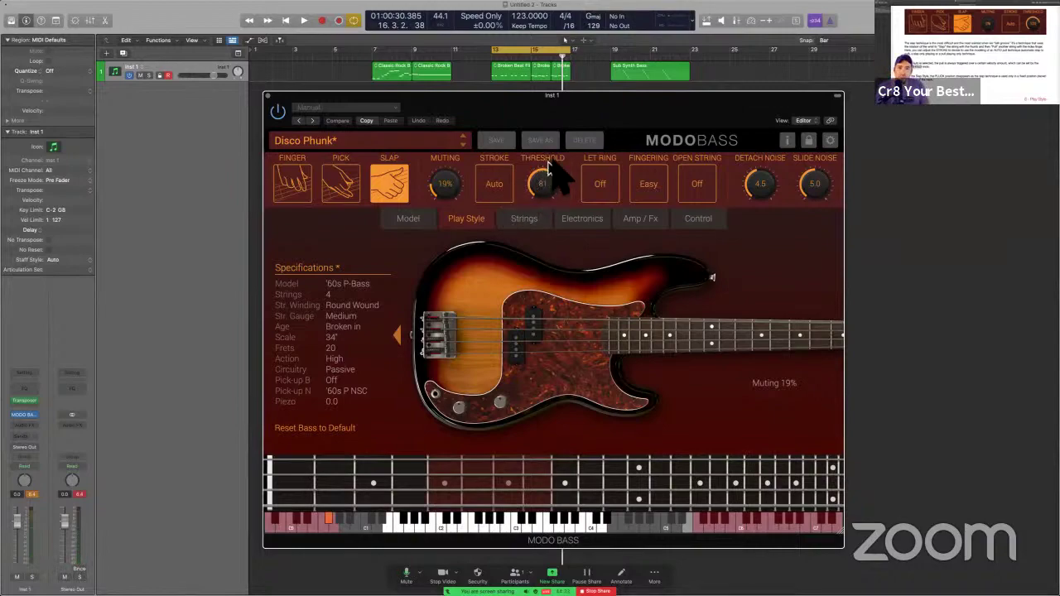
Step: Read the manual on the Slap style's pluck position, 6.4 Muting and the start of 6.5 Other Play Style parameters
{"action": "key", "text": "ctrl+Right"}
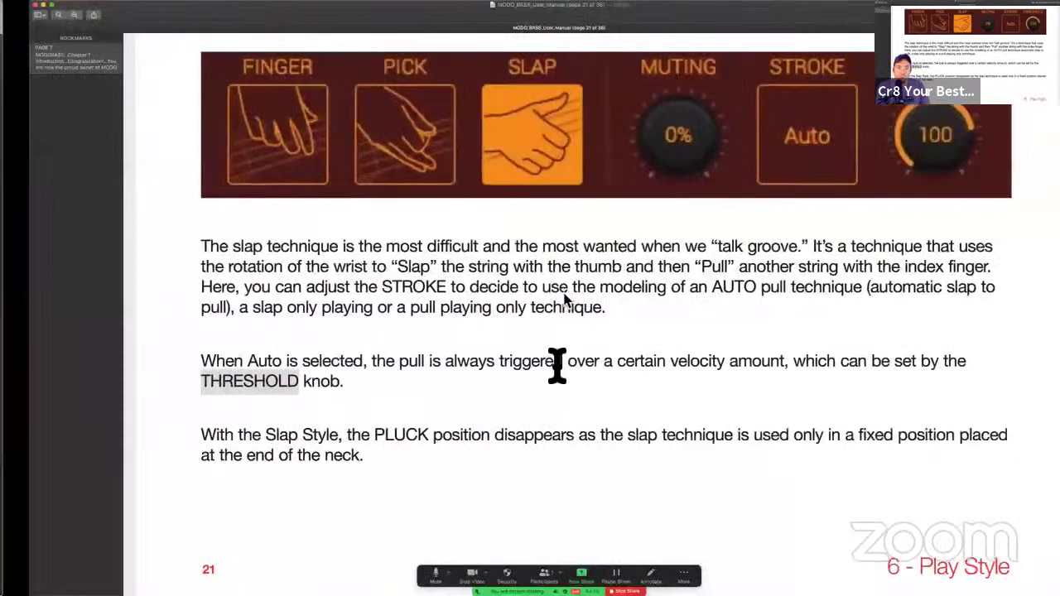
{"action": "scroll", "coordinate": [557, 364], "scroll_direction": "down", "scroll_amount": 5}
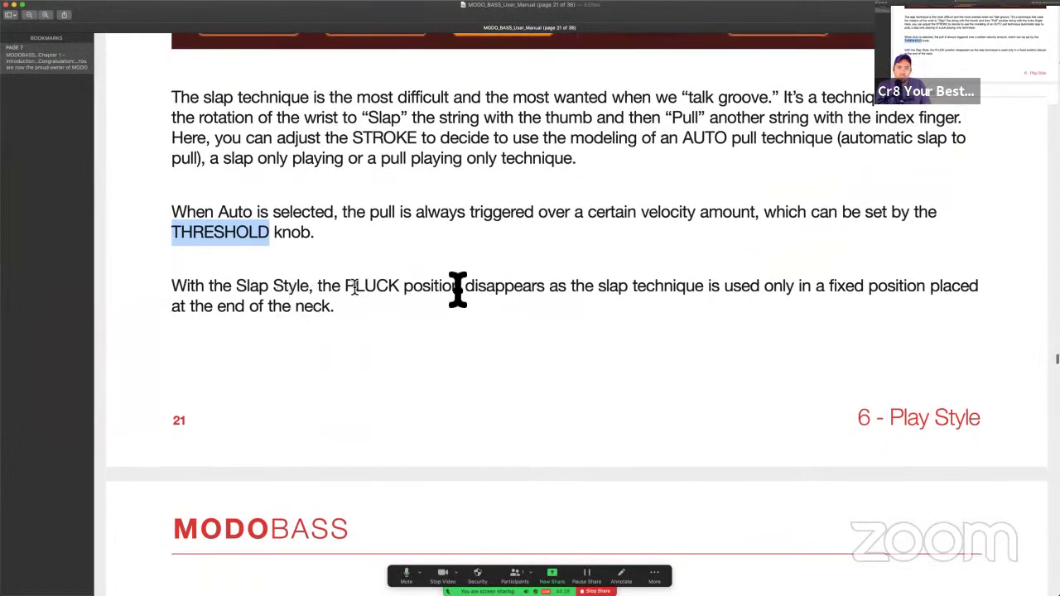
{"action": "left_click_drag", "start_coordinate": [356, 287], "coordinate": [500, 288]}
{"action": "left_click", "coordinate": [517, 329]}
{"action": "scroll", "coordinate": [620, 309], "scroll_direction": "down", "scroll_amount": 1}
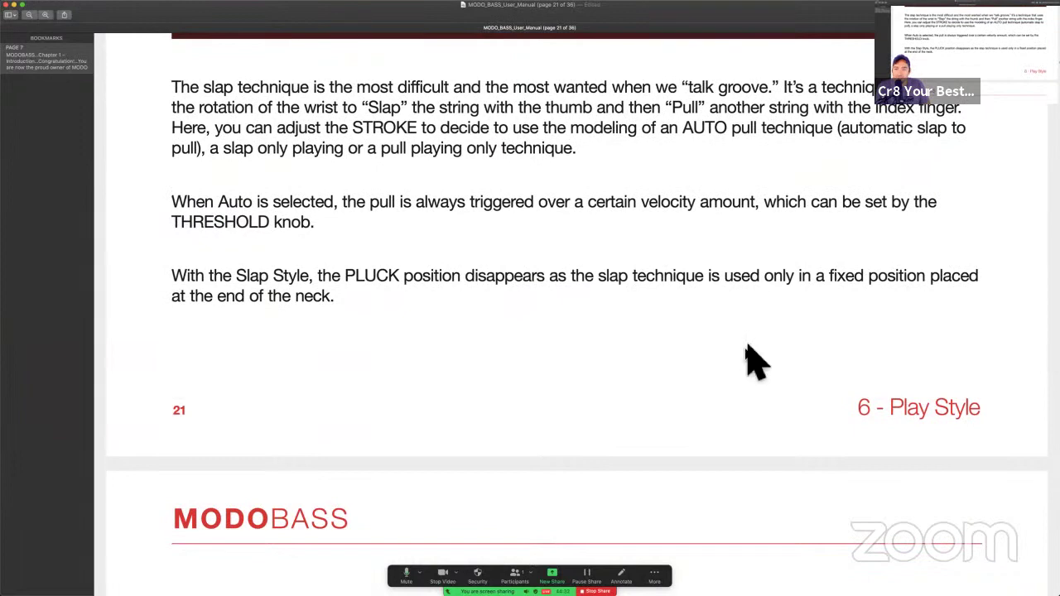
{"action": "scroll", "coordinate": [755, 362], "scroll_direction": "down", "scroll_amount": 3}
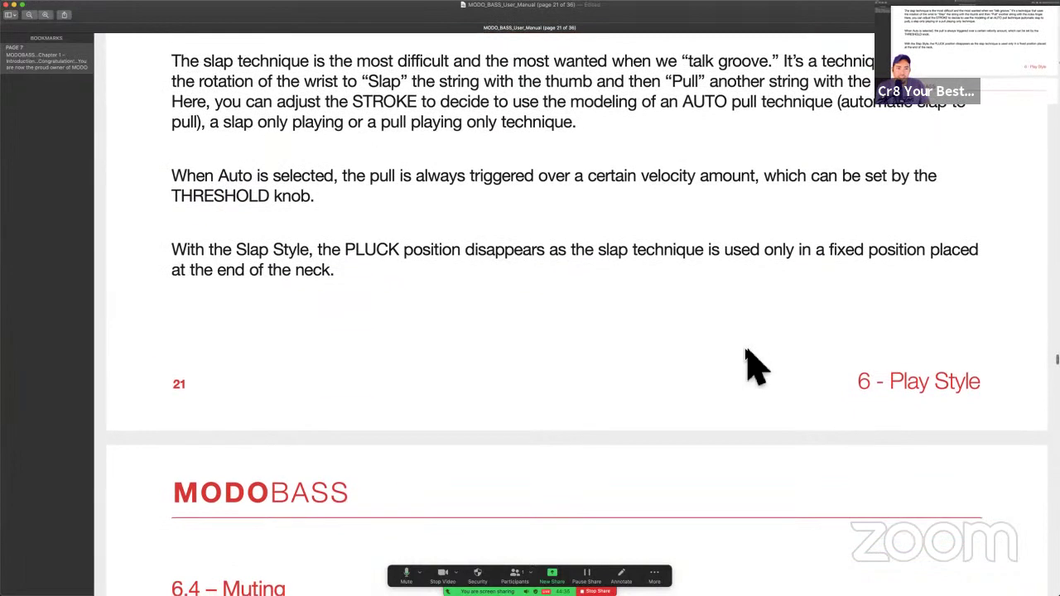
{"action": "scroll", "coordinate": [748, 365], "scroll_direction": "down", "scroll_amount": 10}
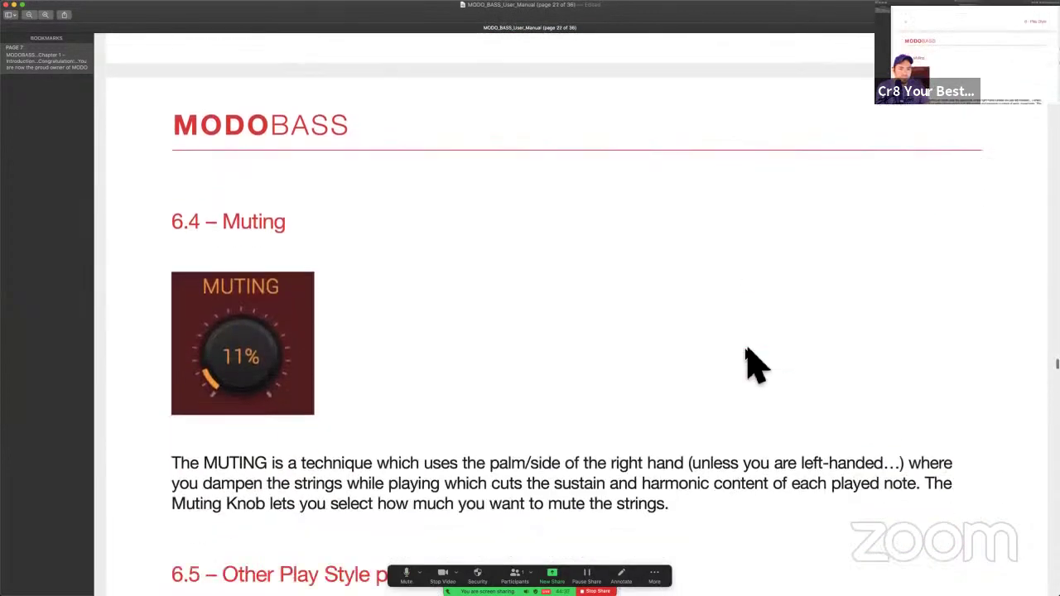
{"action": "scroll", "coordinate": [487, 389], "scroll_direction": "down", "scroll_amount": 3}
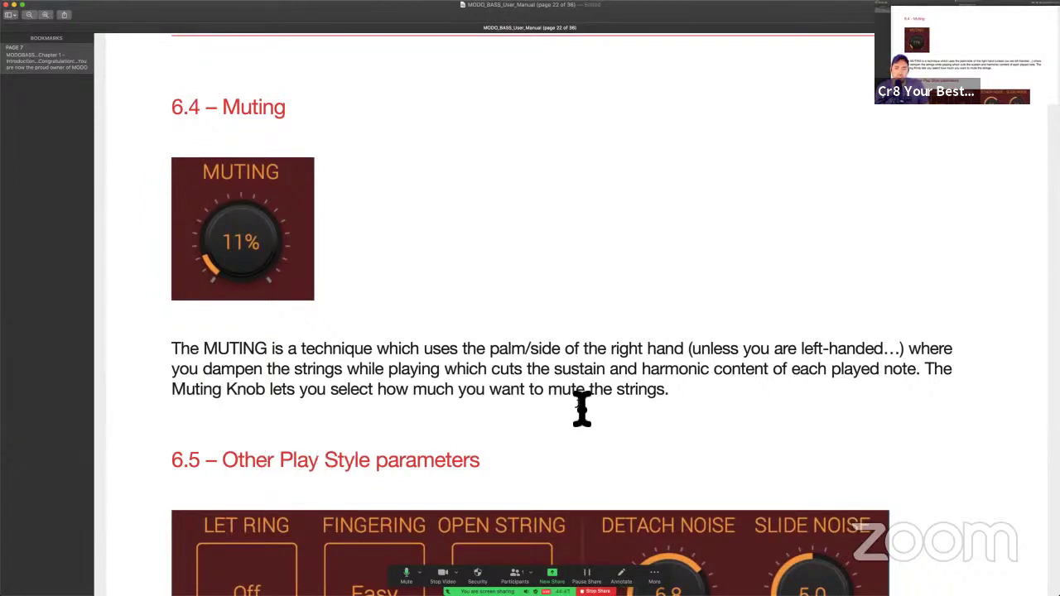
{"action": "scroll", "coordinate": [731, 390], "scroll_direction": "down", "scroll_amount": 3}
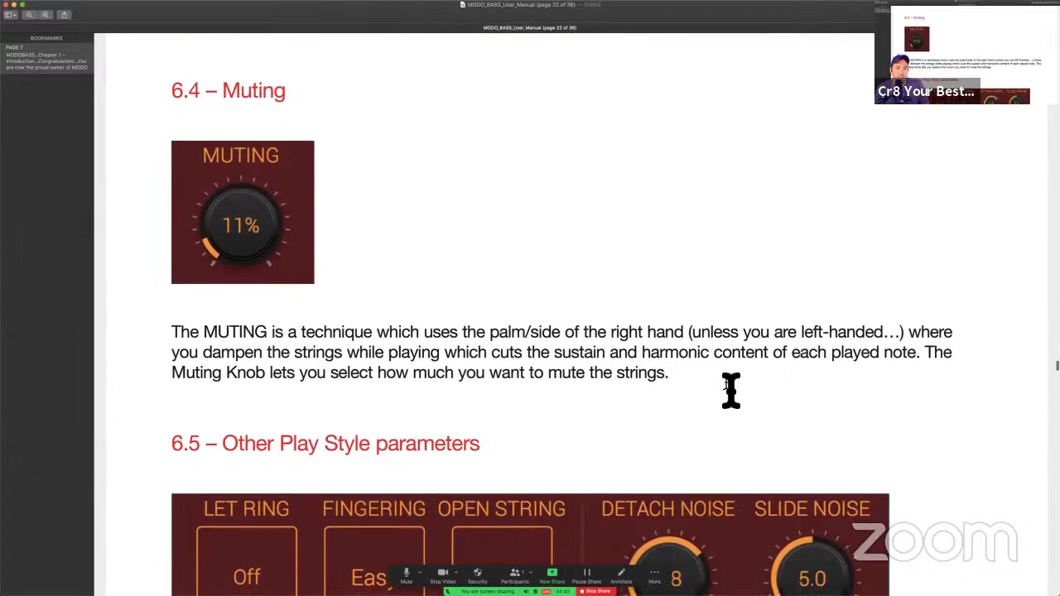
{"action": "scroll", "coordinate": [694, 479], "scroll_direction": "down", "scroll_amount": 10}
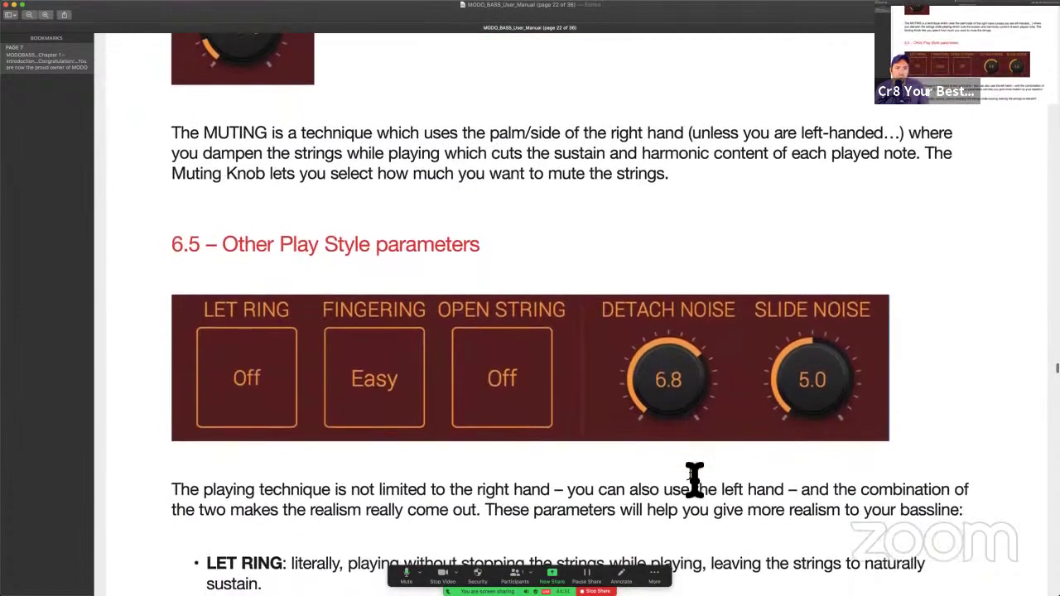
Step: Set the cycle range to the Sub Synth Bass region in the project and move the plug-in window clear of it
{"action": "key", "text": "ctrl+Left"}
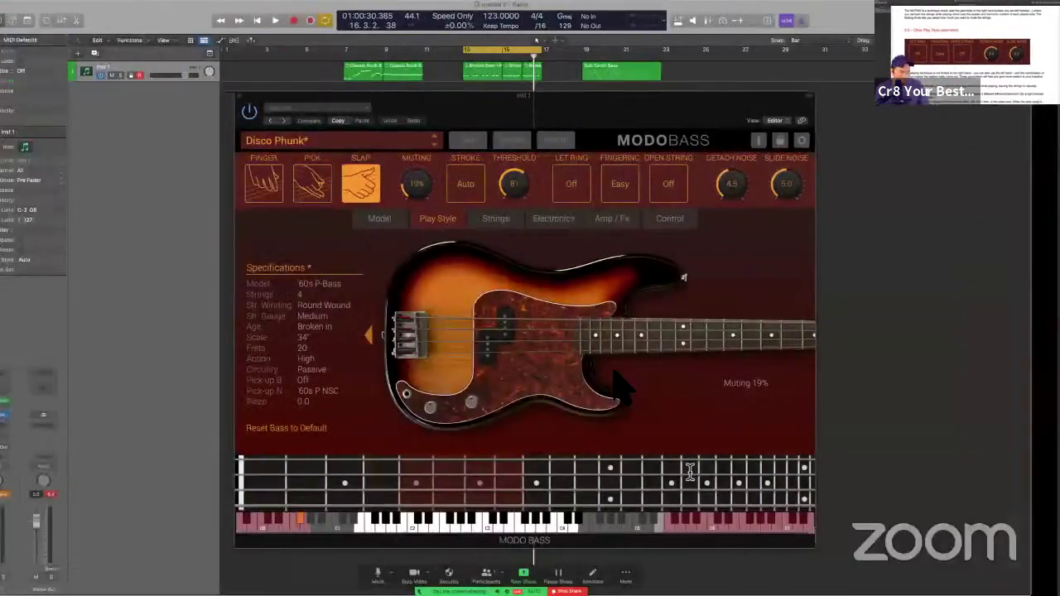
{"action": "left_click", "coordinate": [659, 74]}
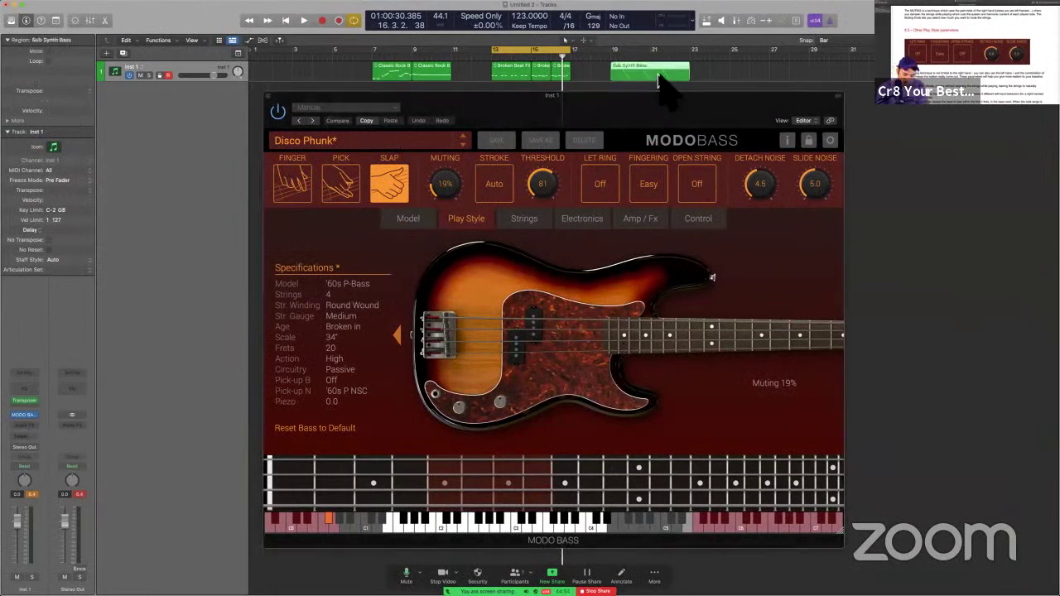
{"action": "key", "text": "super+u"}
{"action": "left_click_drag", "start_coordinate": [651, 118], "coordinate": [653, 107]}
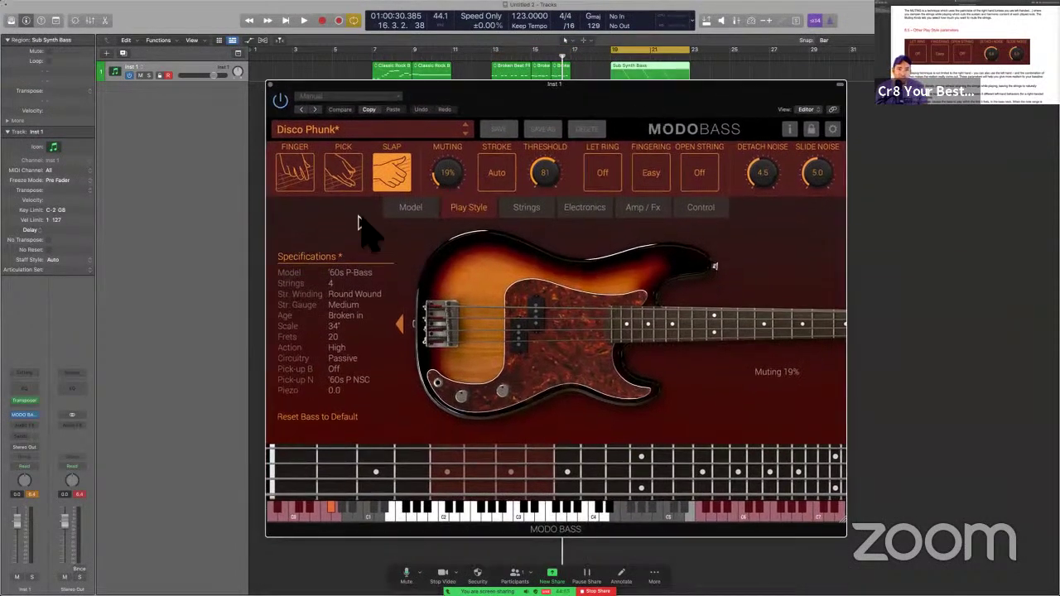
Step: Choose the Finger play style after a brief switch to Pick, and play the looped region with the Transposer MIDI effect bypassed
{"action": "left_click", "coordinate": [307, 178]}
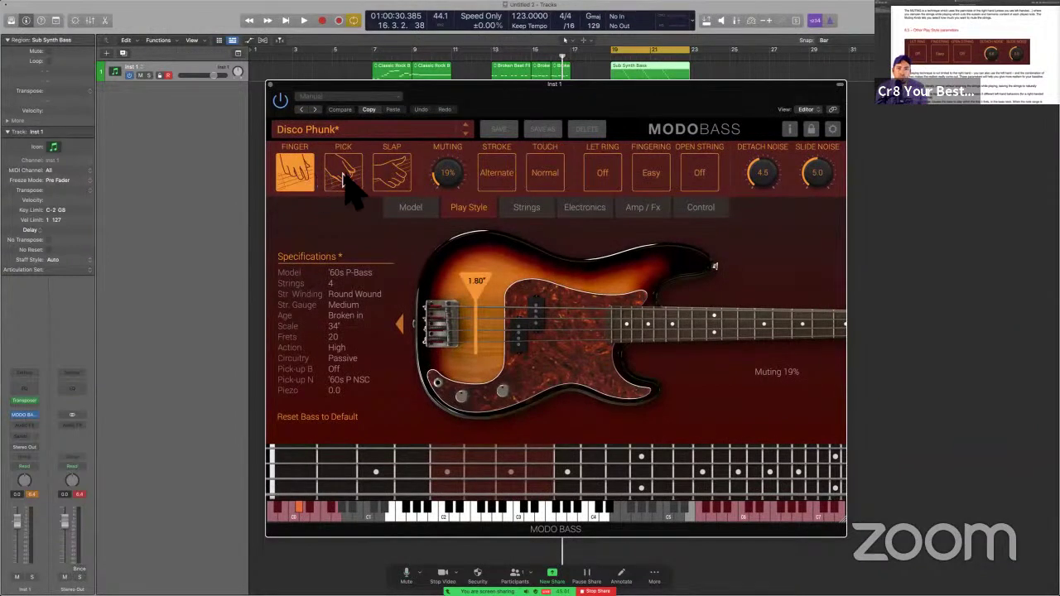
{"action": "left_click", "coordinate": [343, 176]}
{"action": "left_click", "coordinate": [296, 174]}
{"action": "left_click_drag", "start_coordinate": [548, 102], "coordinate": [539, 119]}
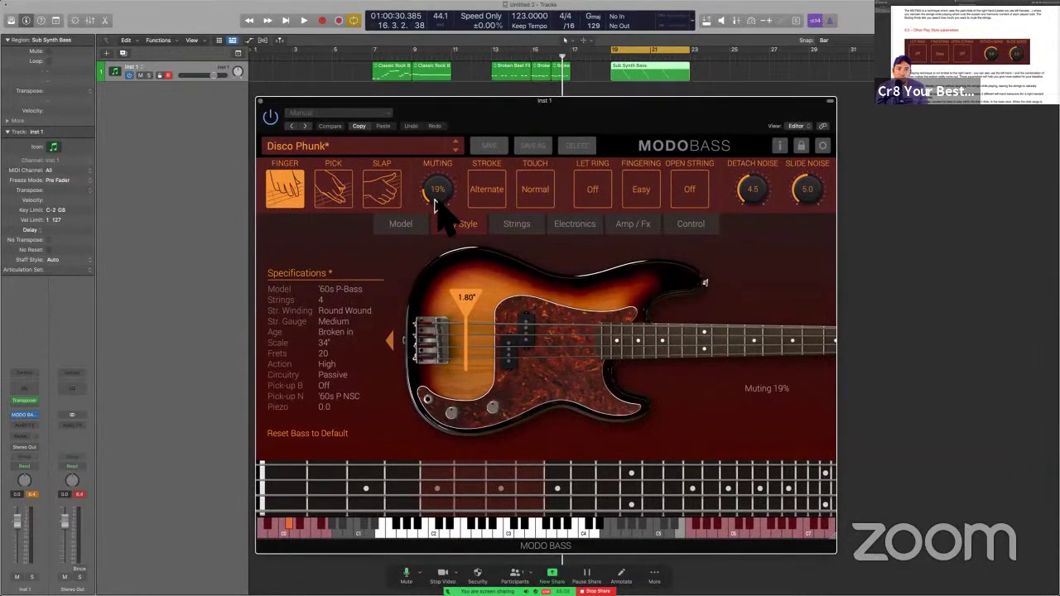
{"action": "key", "text": "space"}
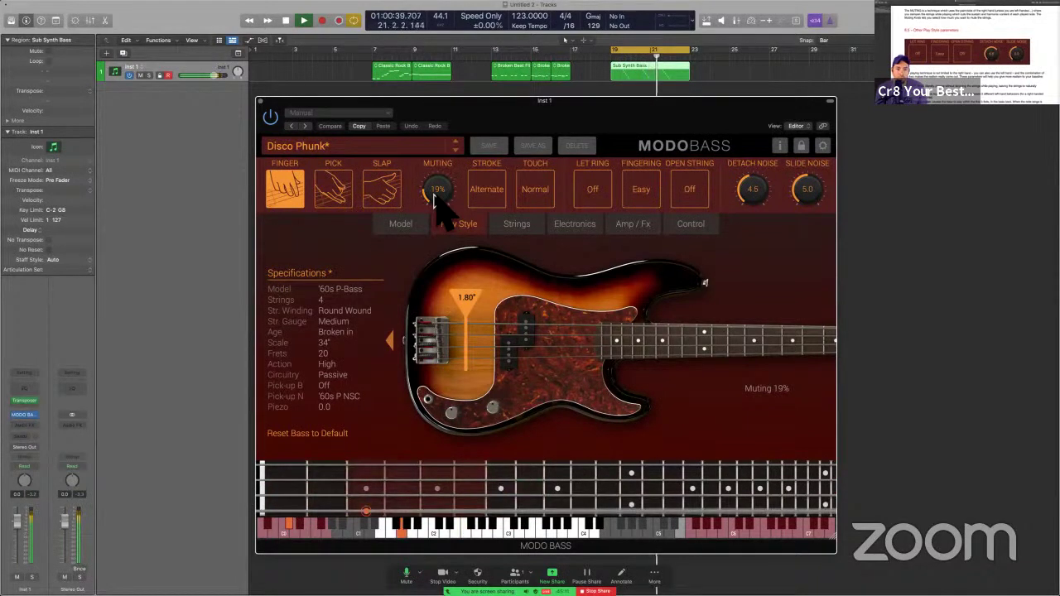
{"action": "left_click", "coordinate": [15, 405]}
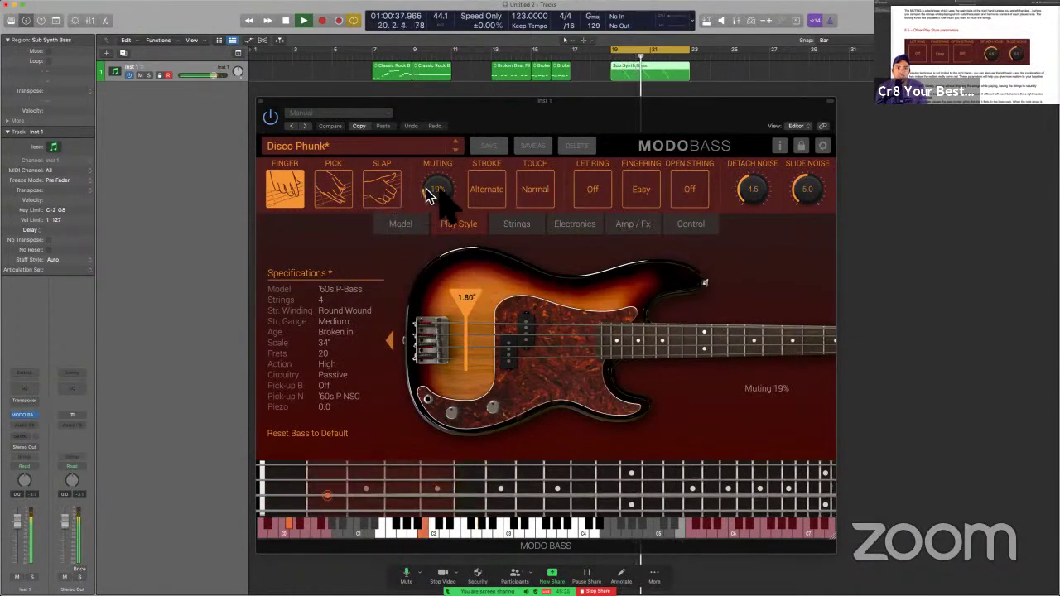
Step: Raise Muting to 100% during playback with the Finger style, then switch the play style to Pick
{"action": "left_click_drag", "start_coordinate": [433, 189], "coordinate": [439, 128]}
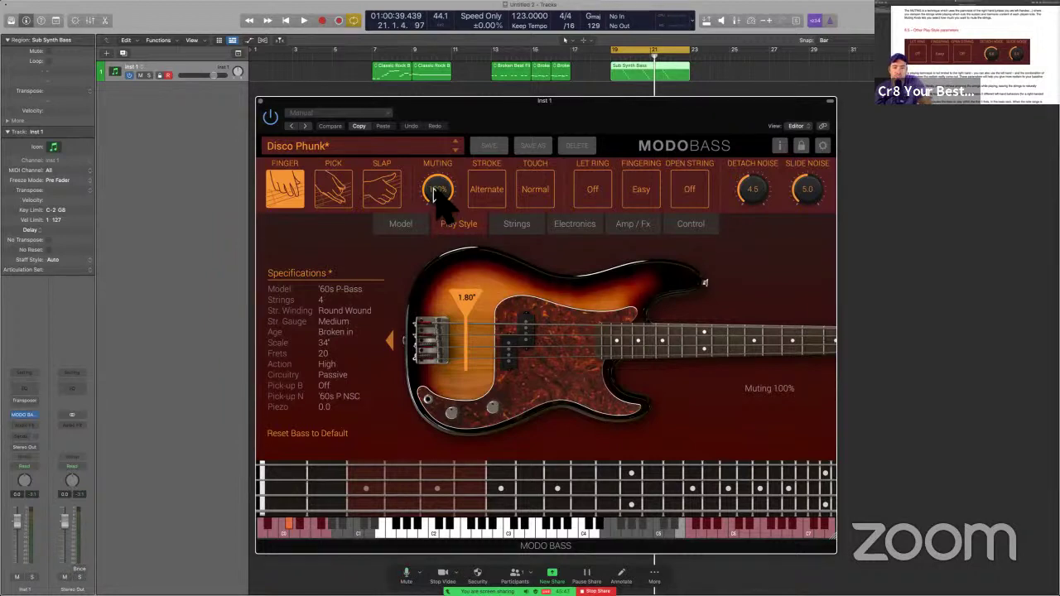
{"action": "left_click", "coordinate": [334, 199]}
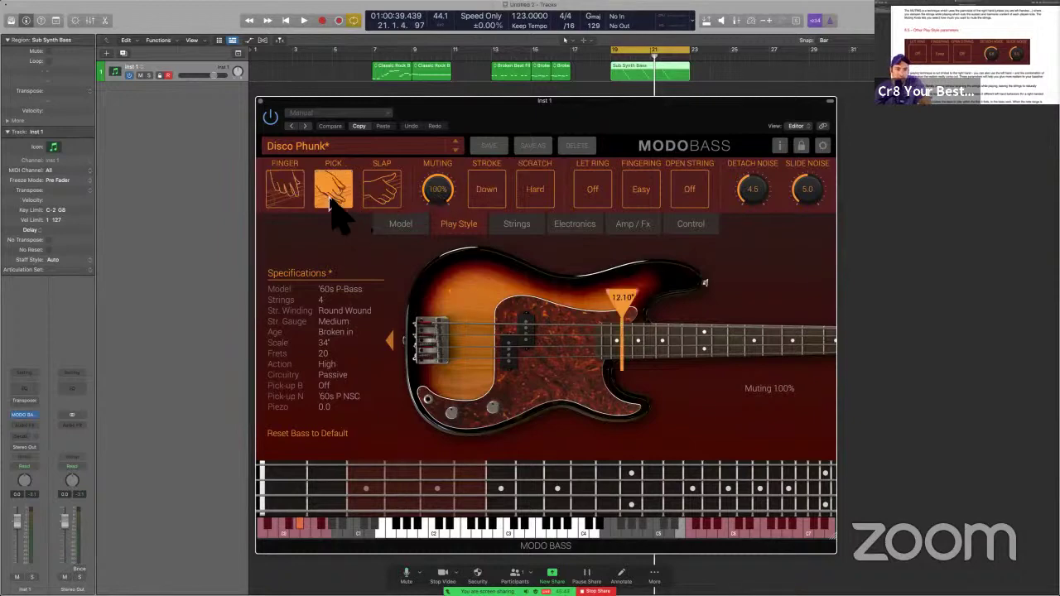
Step: Set Muting to 0% for the Pick style and change Stroke to Alternate while the Sub Synth Bass loop plays
{"action": "left_click_drag", "start_coordinate": [520, 114], "coordinate": [530, 115]}
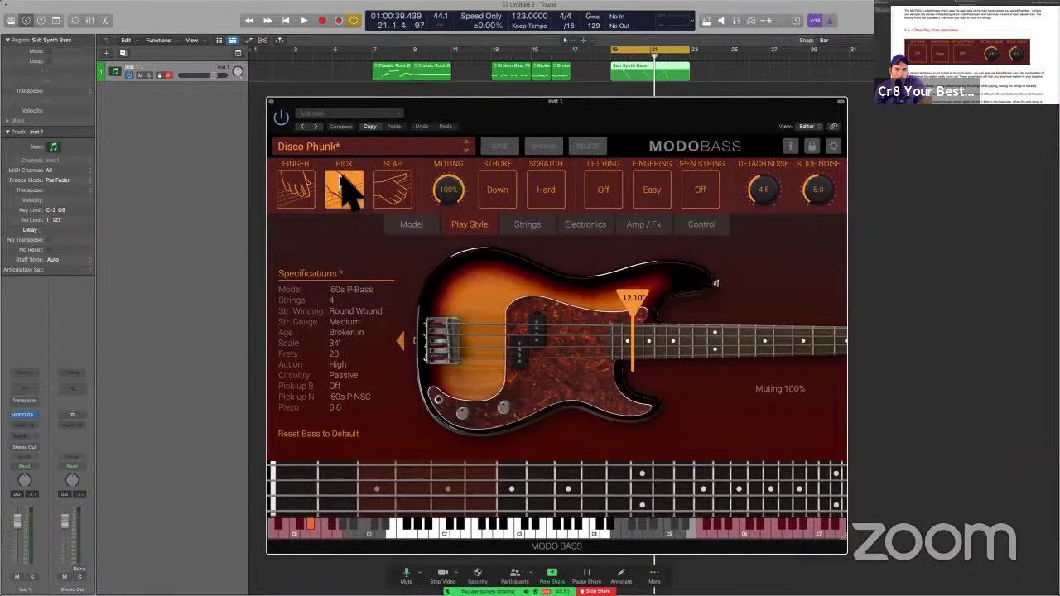
{"action": "left_click_drag", "start_coordinate": [448, 189], "coordinate": [457, 247]}
{"action": "key", "text": "space"}
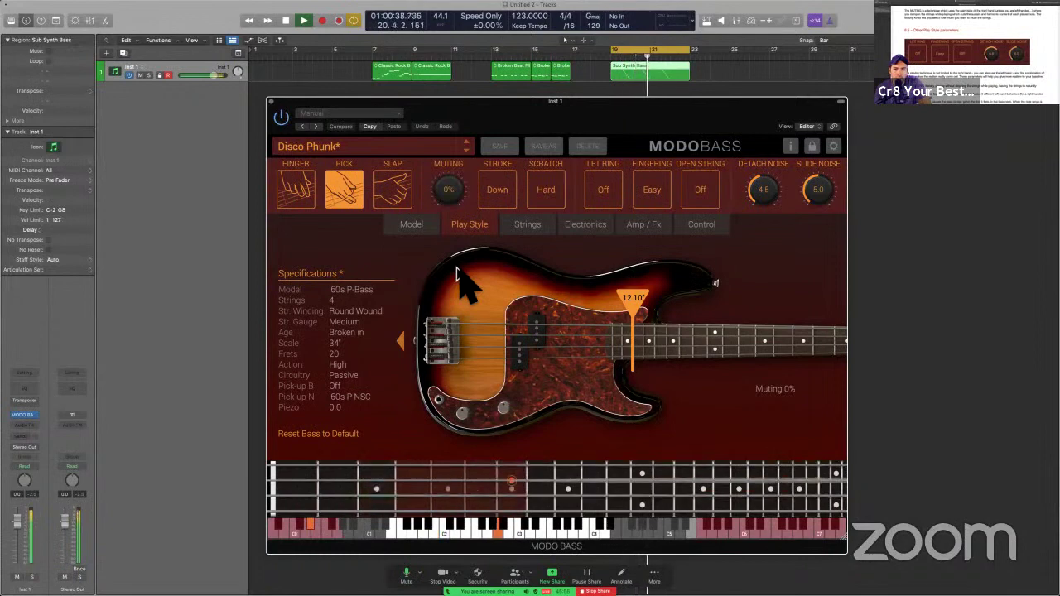
{"action": "left_click", "coordinate": [500, 197]}
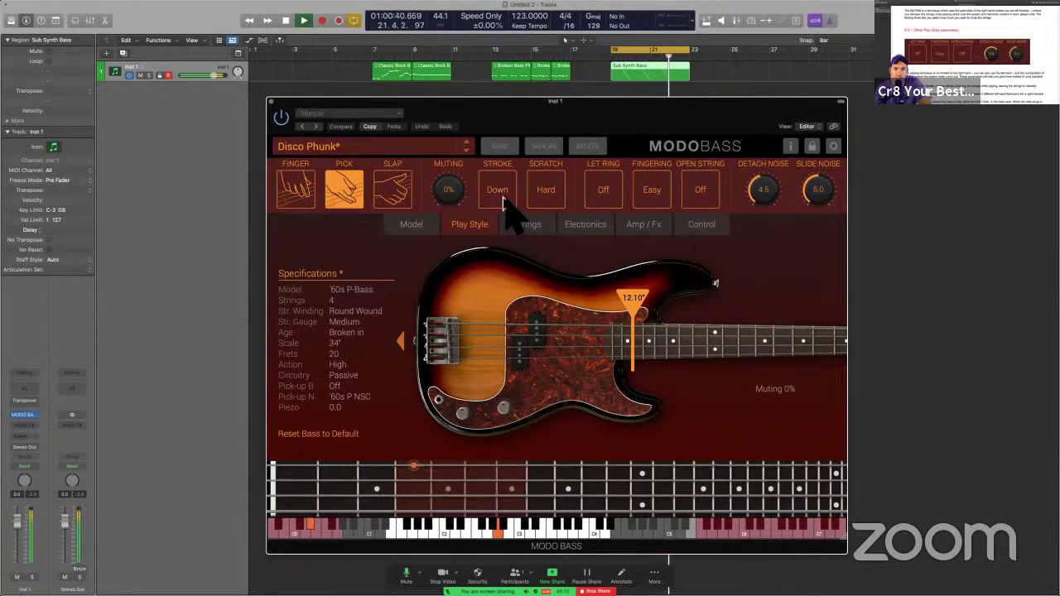
{"action": "left_click", "coordinate": [499, 194]}
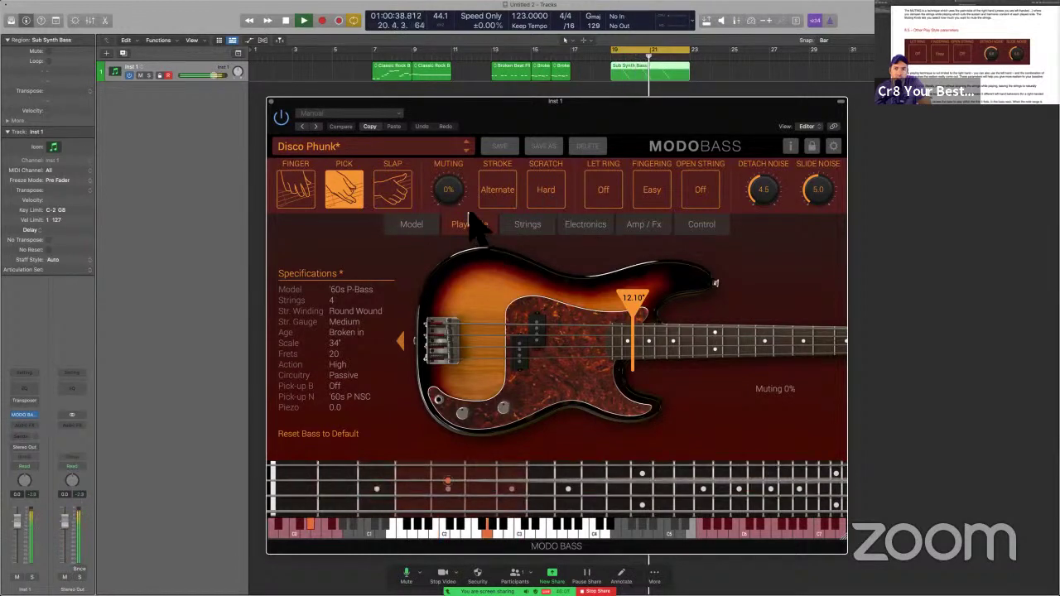
Step: Raise Muting to 100% during playback, set Fingering to Nearest and stop the loop
{"action": "left_click_drag", "start_coordinate": [453, 188], "coordinate": [461, 125]}
{"action": "left_click_drag", "start_coordinate": [450, 194], "coordinate": [447, 124]}
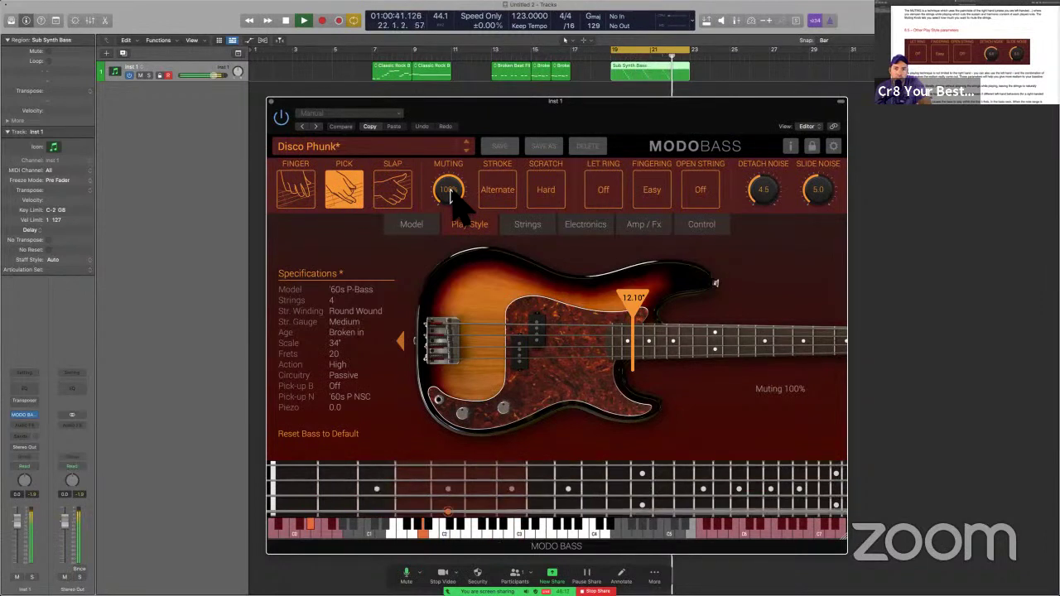
{"action": "left_click", "coordinate": [651, 197]}
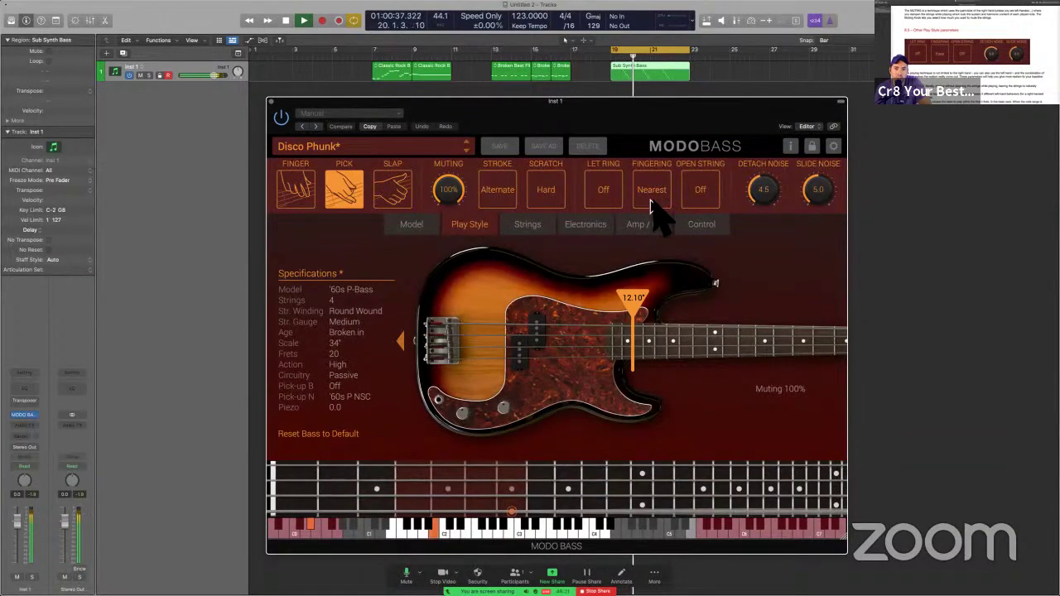
{"action": "key", "text": "space"}
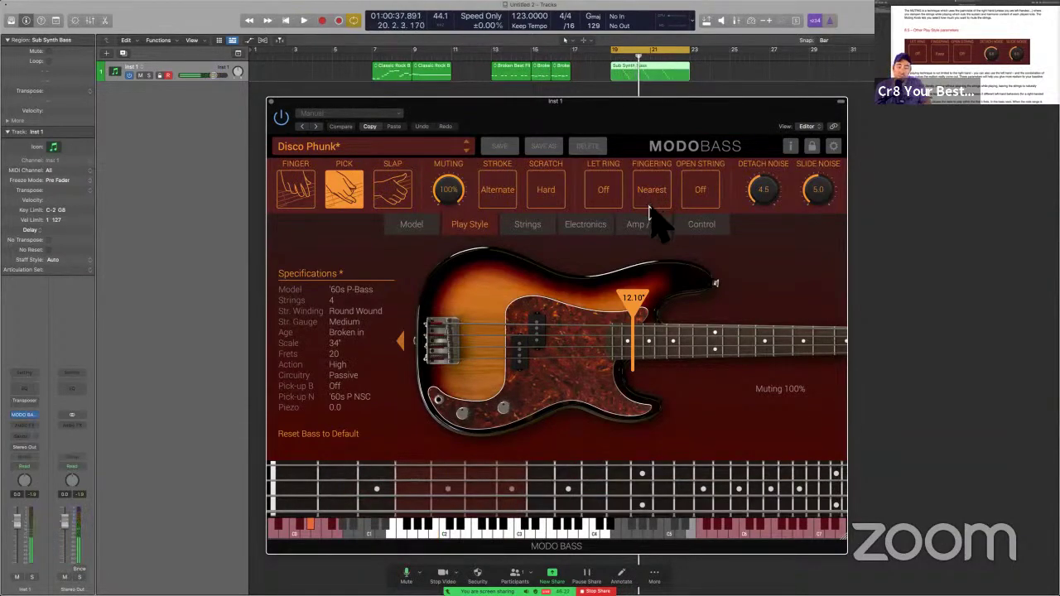
Step: Read the Let Ring, Fingering, Open String and noise descriptions in section 6.5 of the MODO BASS manual
{"action": "key", "text": "ctrl+Right"}
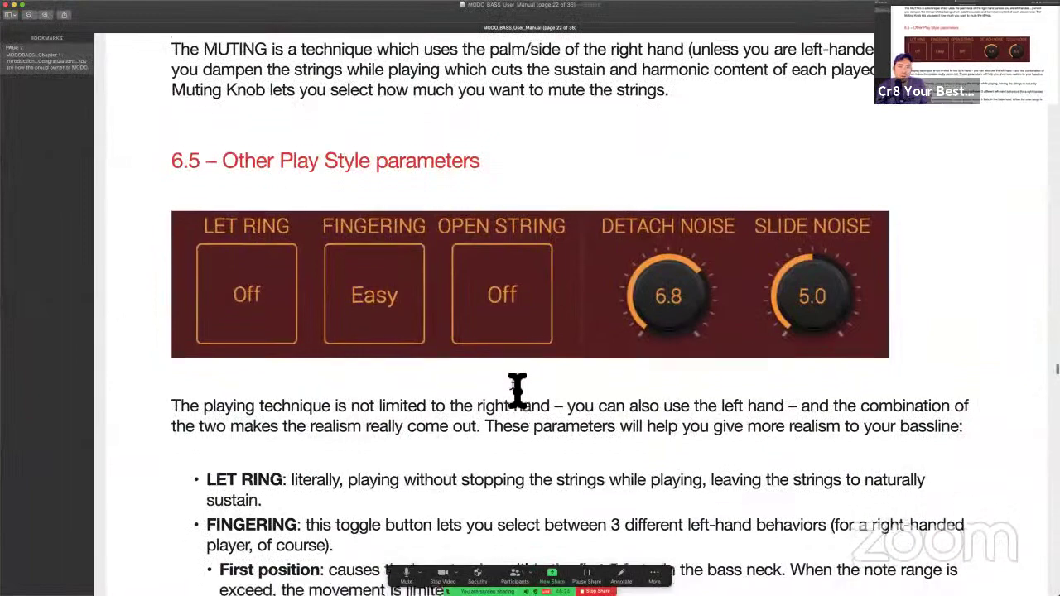
{"action": "scroll", "coordinate": [517, 389], "scroll_direction": "down", "scroll_amount": 5}
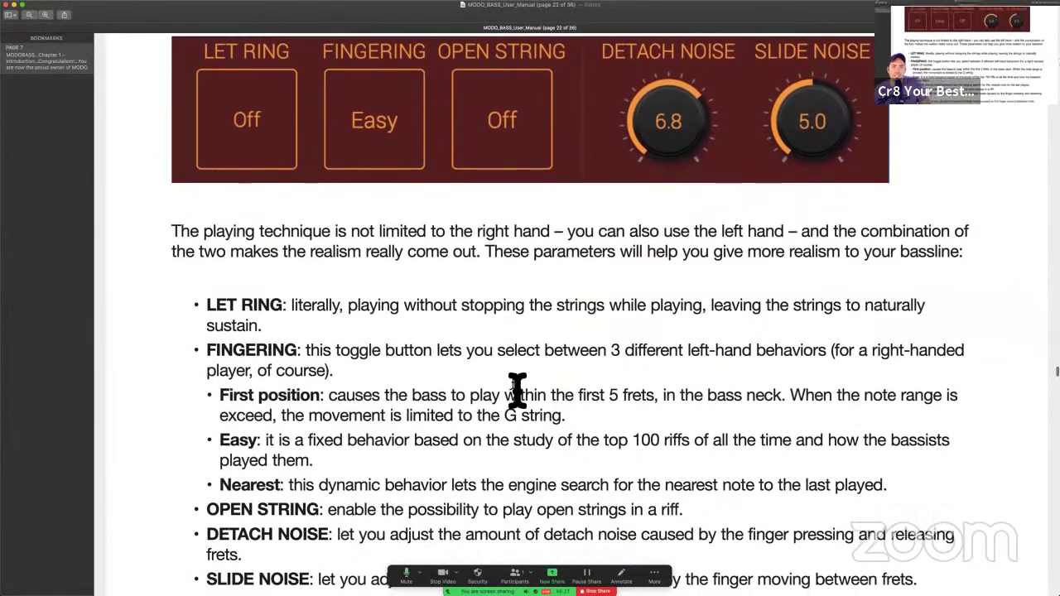
{"action": "scroll", "coordinate": [517, 389], "scroll_direction": "up", "scroll_amount": 1}
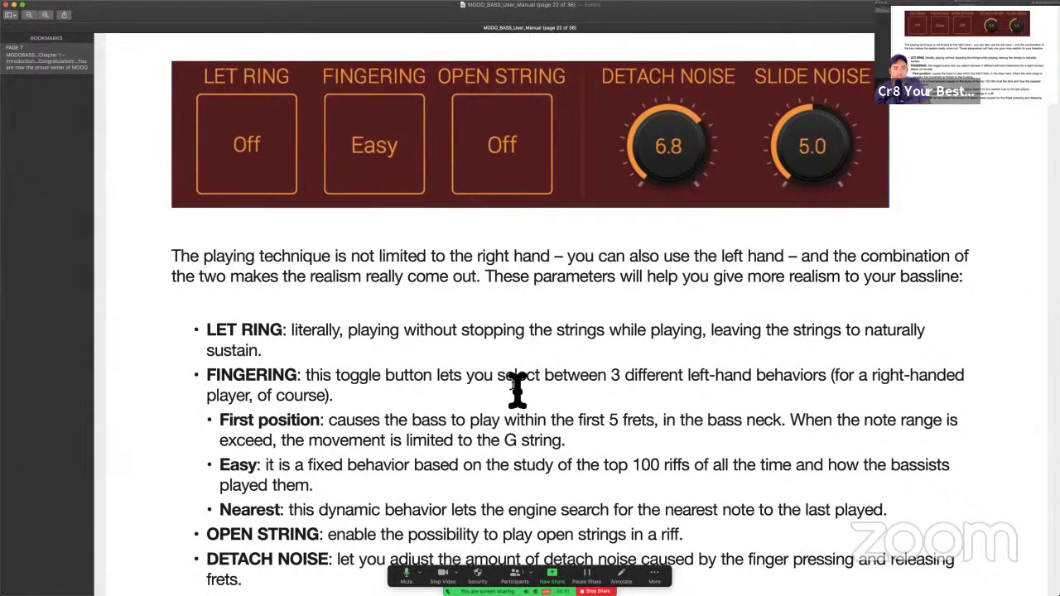
{"action": "scroll", "coordinate": [517, 389], "scroll_direction": "up", "scroll_amount": 1}
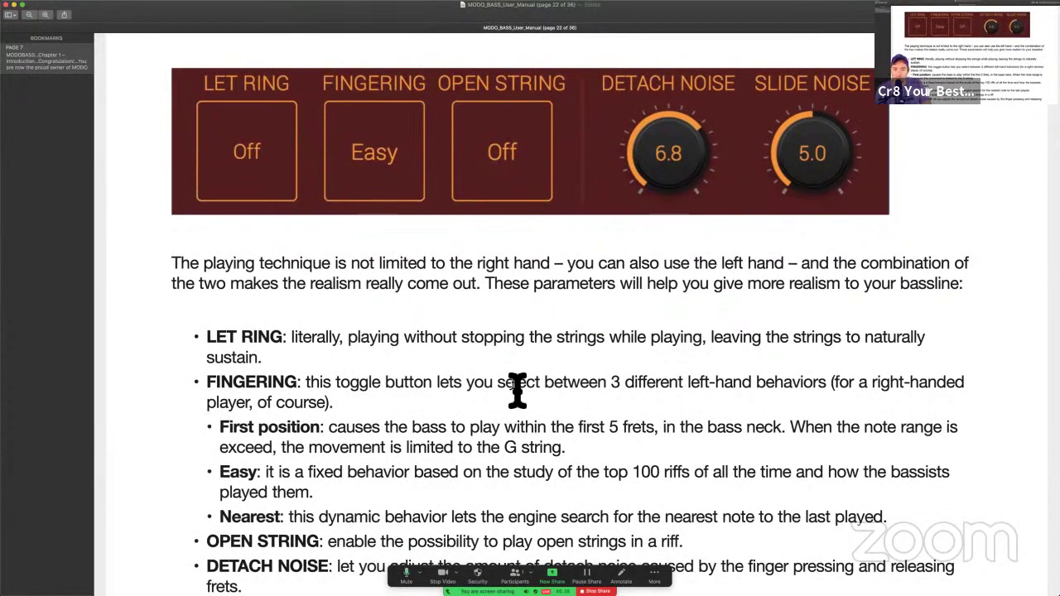
{"action": "scroll", "coordinate": [516, 390], "scroll_direction": "down", "scroll_amount": 2}
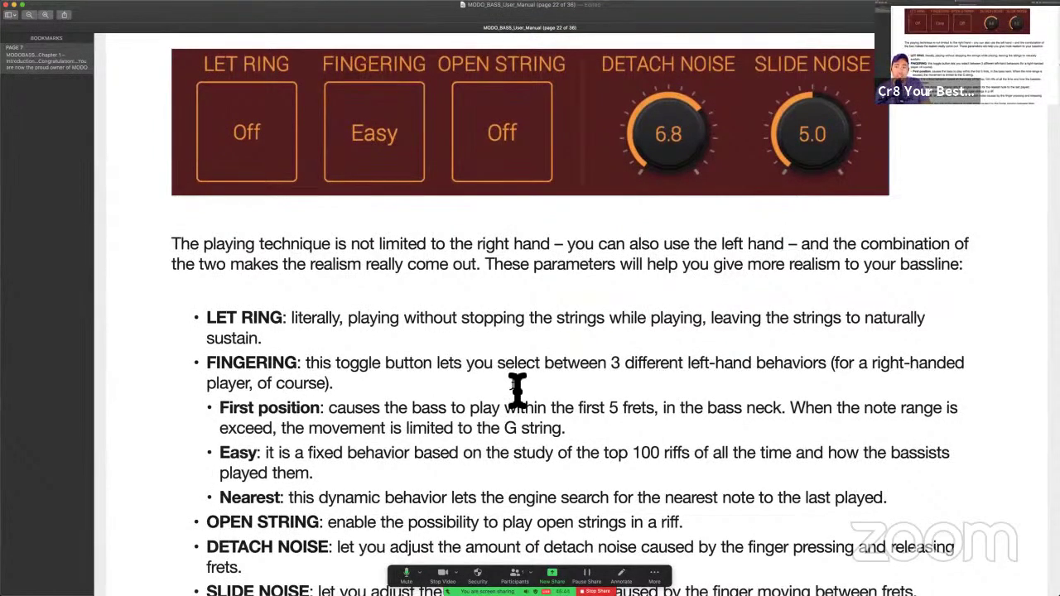
Step: Back in Logic Pro, choose the Finger style with Muting at 38% and briefly try Let Ring on the Sub Synth Bass loop
{"action": "key", "text": "ctrl+Left"}
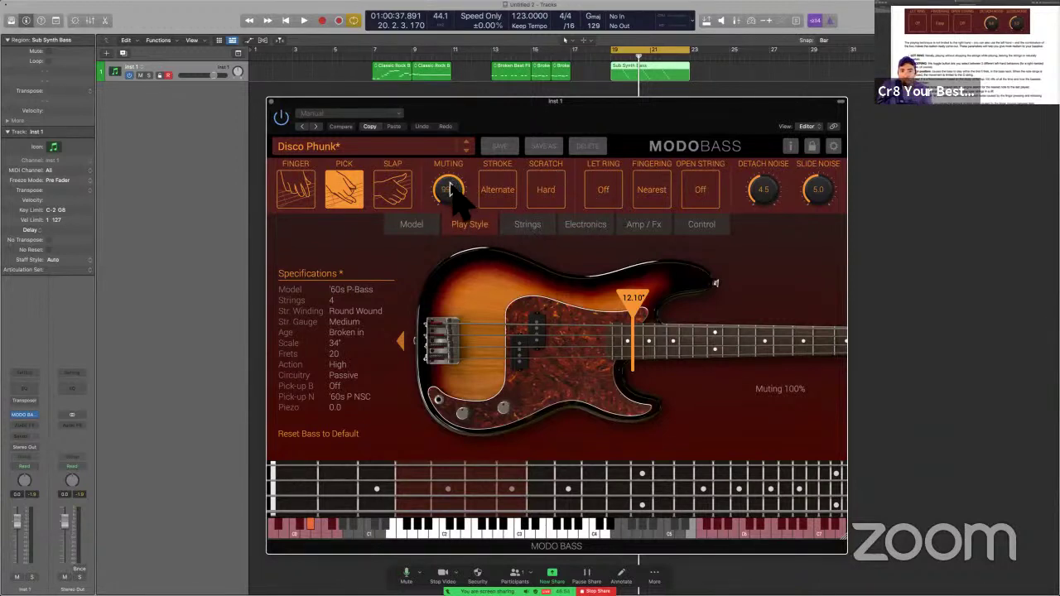
{"action": "left_click", "coordinate": [312, 192]}
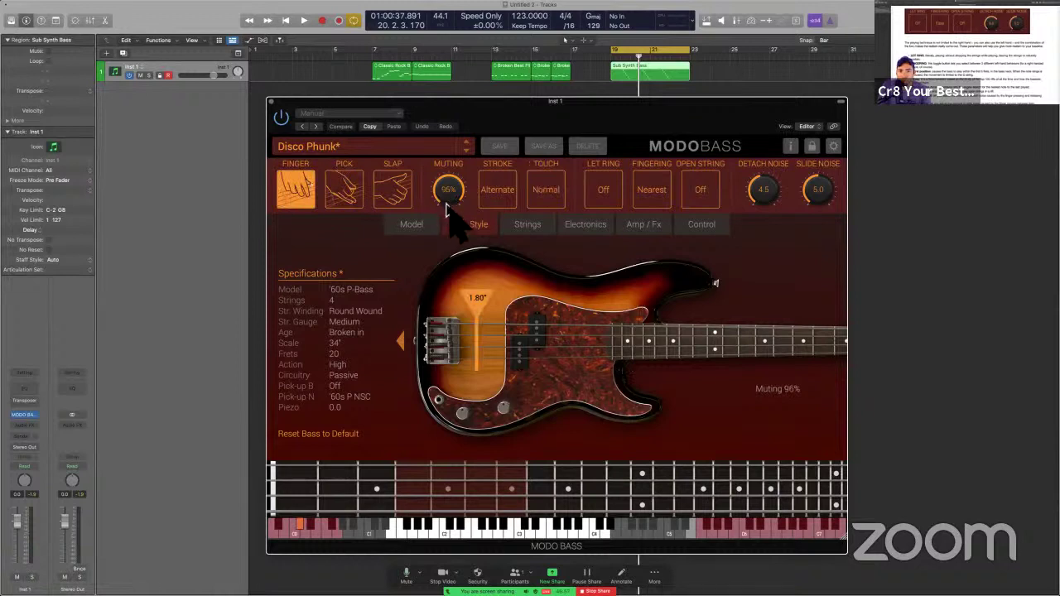
{"action": "left_click_drag", "start_coordinate": [447, 190], "coordinate": [464, 267]}
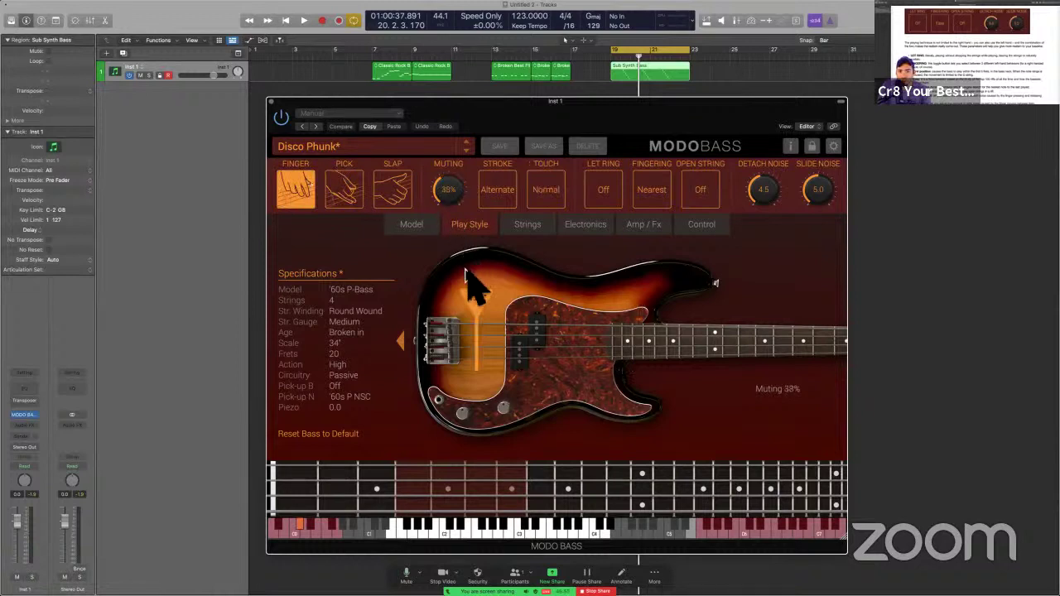
{"action": "key", "text": "space"}
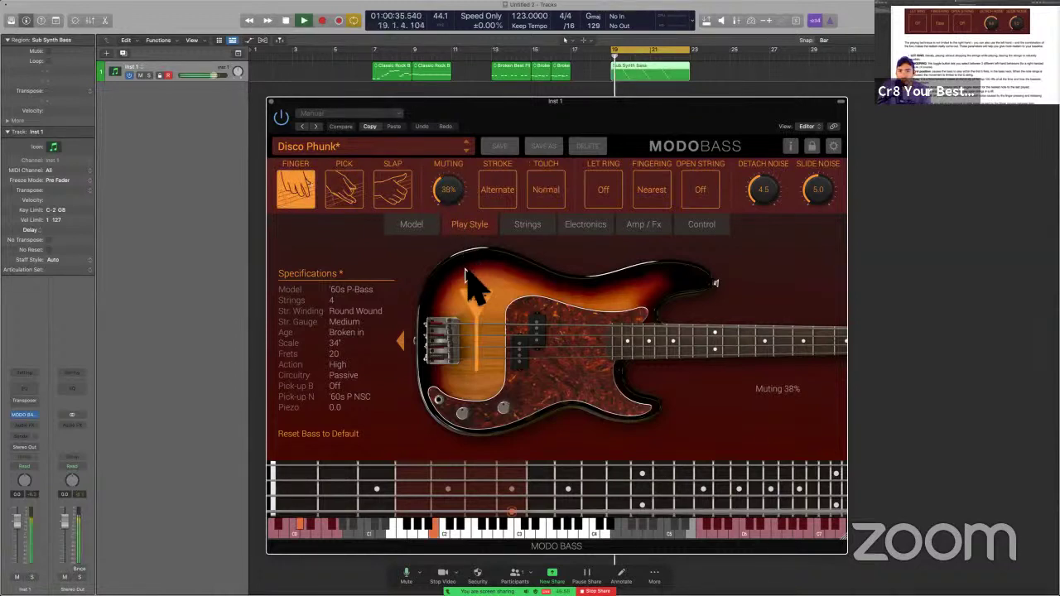
{"action": "left_click", "coordinate": [604, 195]}
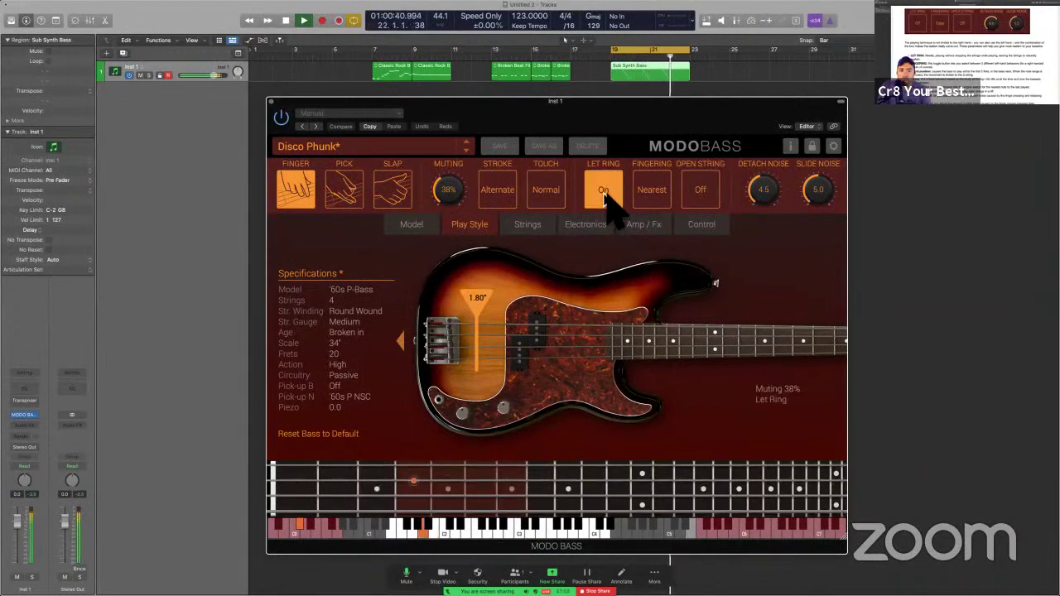
{"action": "key", "text": "space"}
{"action": "left_click", "coordinate": [605, 195]}
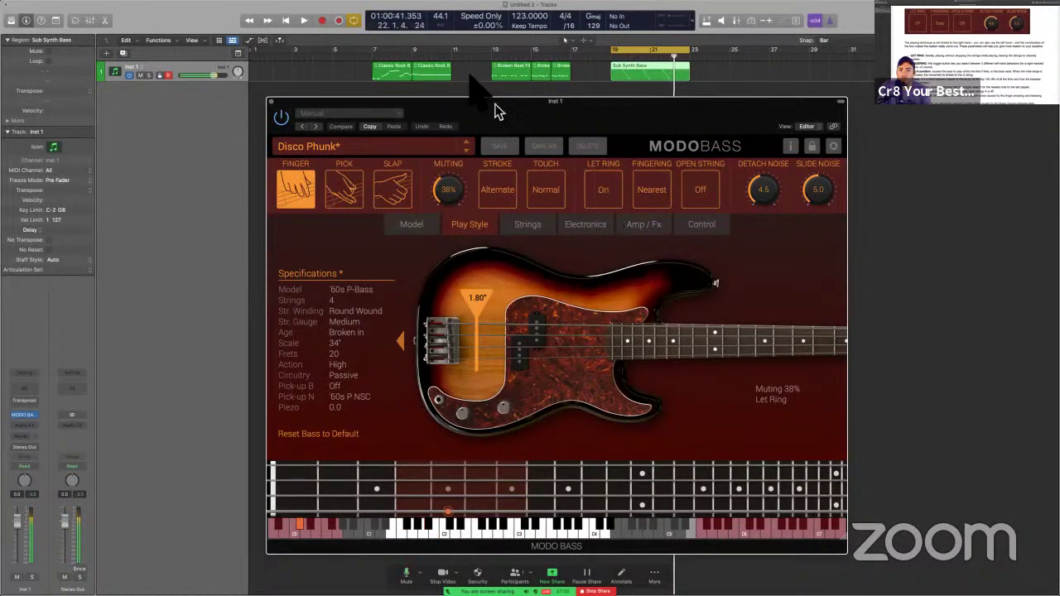
Step: Set the cycle range to the two Classic Rock Bass regions and play them with Let Ring off
{"action": "left_click", "coordinate": [417, 81]}
{"action": "key", "text": "super+u"}
{"action": "key", "text": "space"}
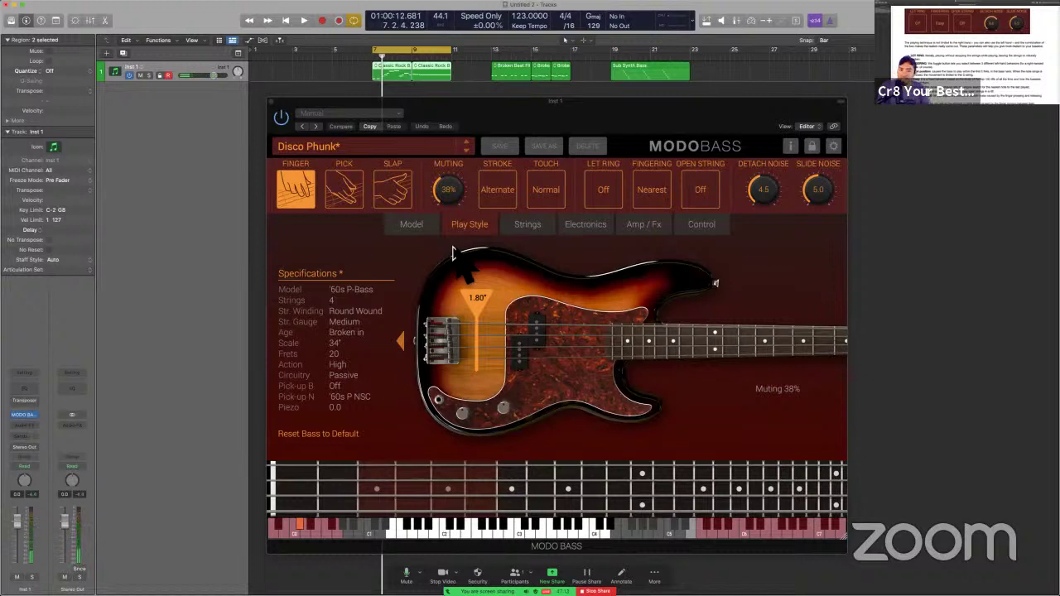
{"action": "key", "text": "space"}
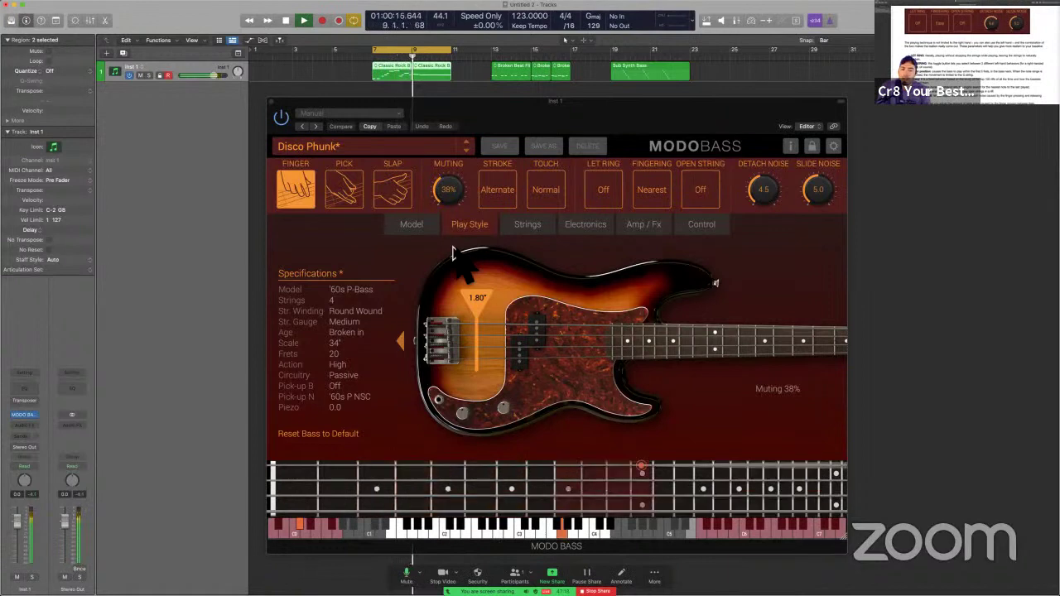
{"action": "key", "text": "space"}
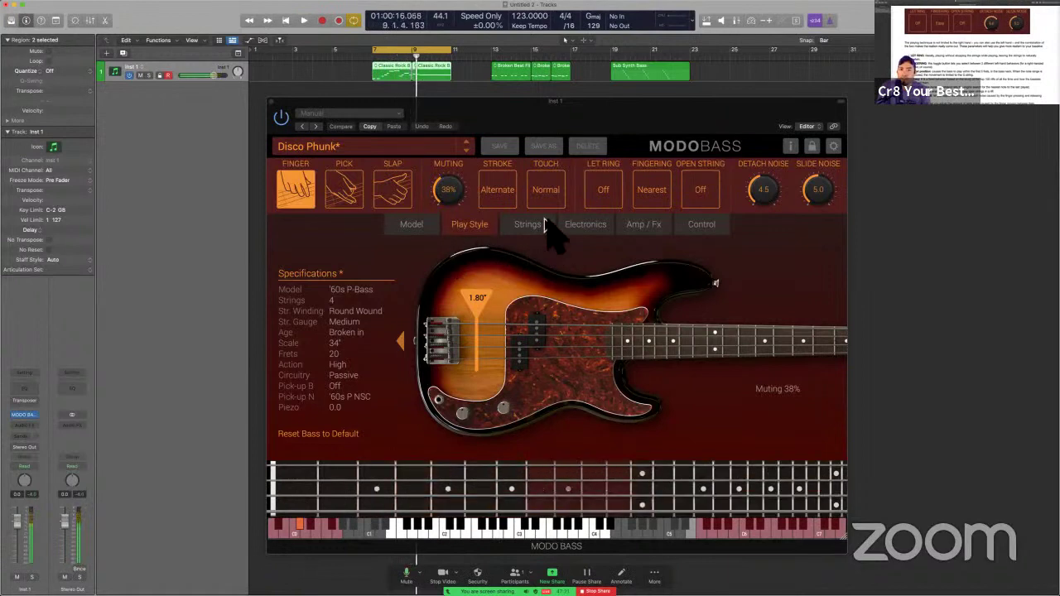
Step: Play the Classic Rock Bass loop with Let Ring on, stop it and turn Let Ring back off
{"action": "left_click", "coordinate": [593, 196]}
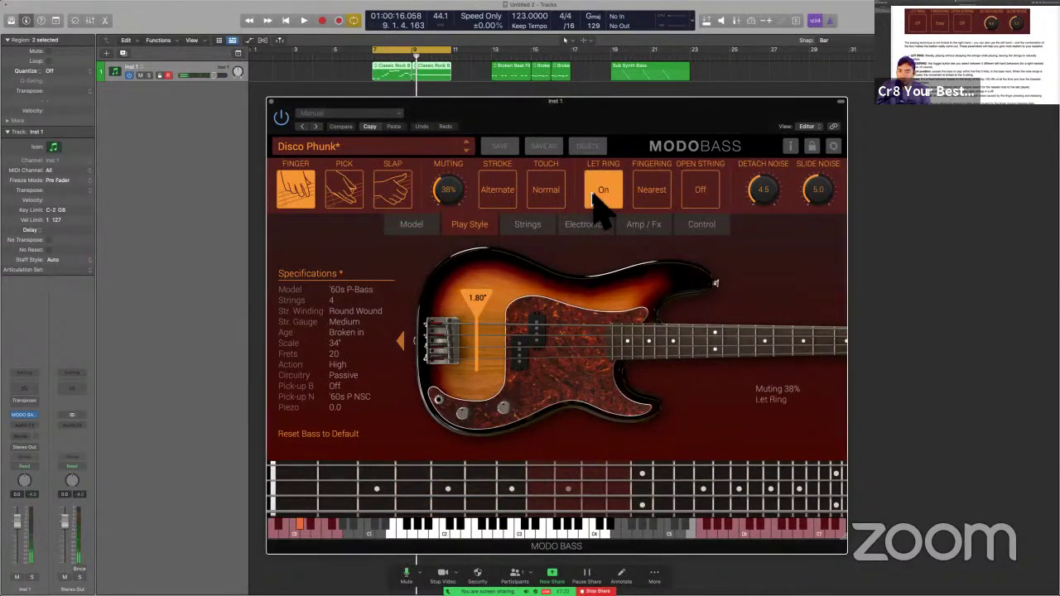
{"action": "key", "text": "space"}
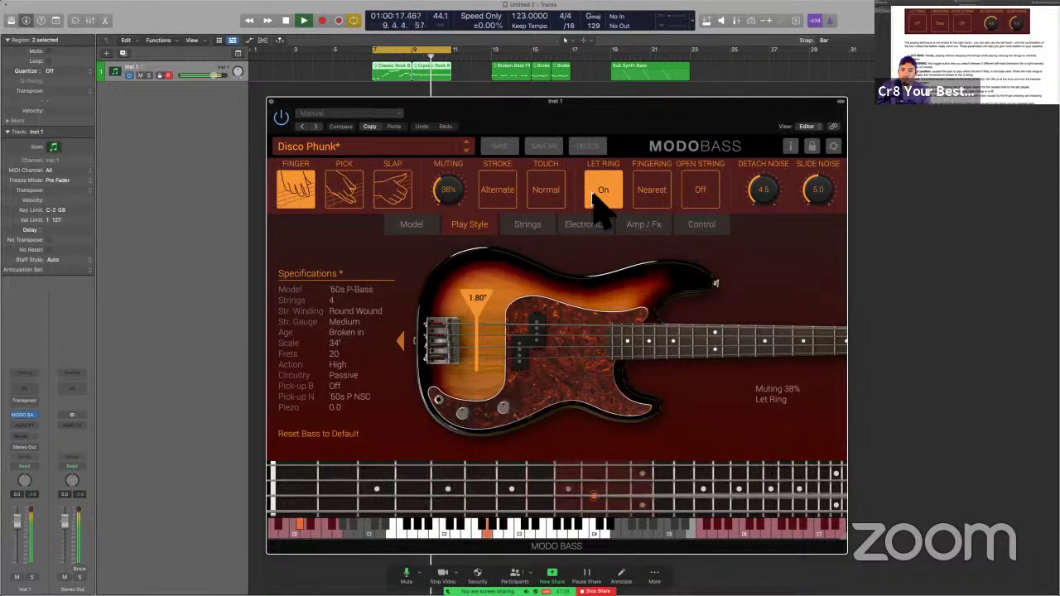
{"action": "key", "text": "space"}
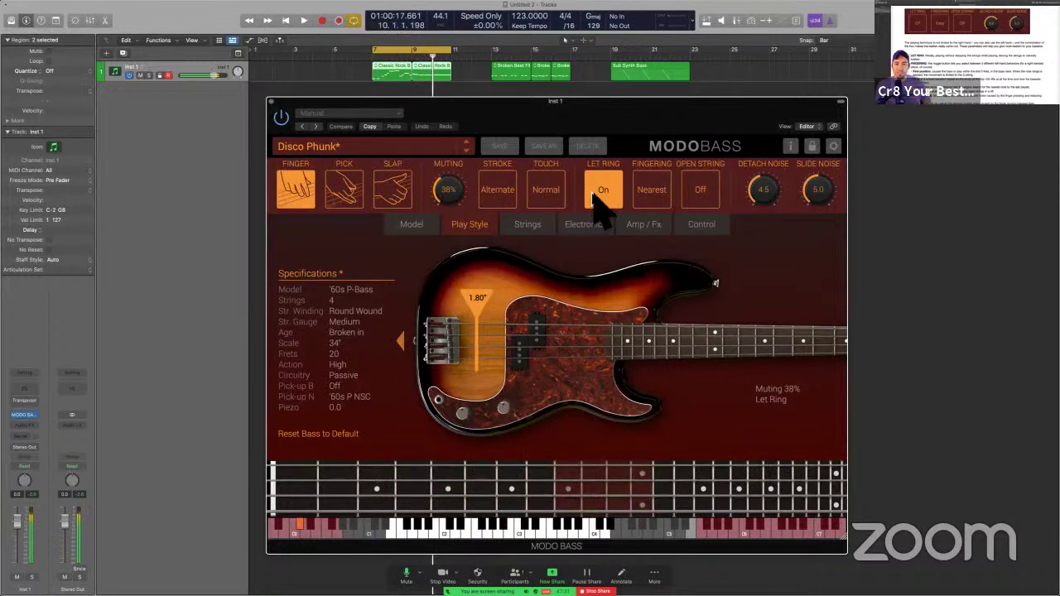
{"action": "left_click", "coordinate": [598, 197]}
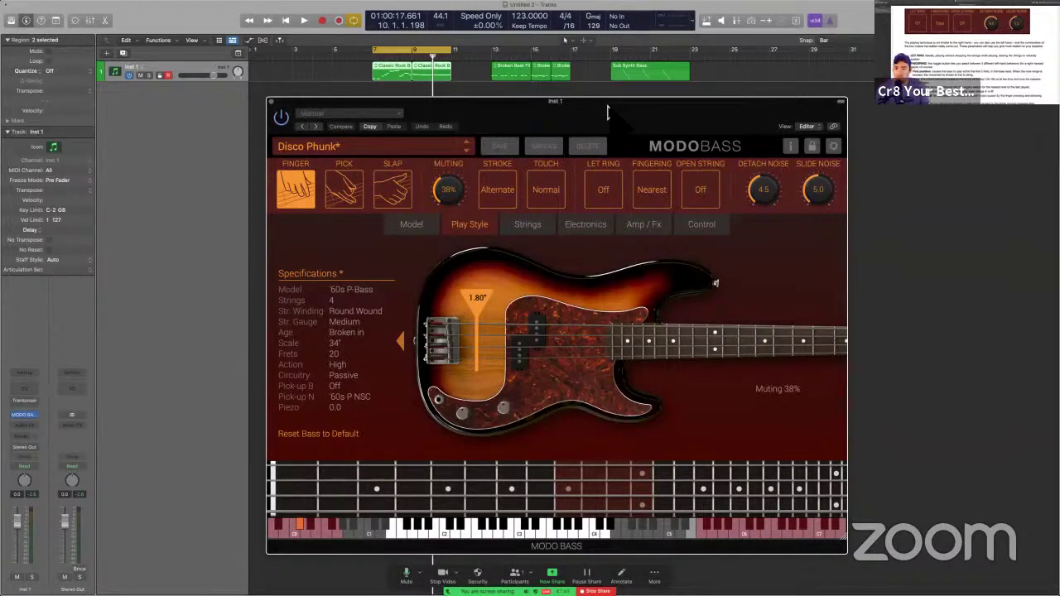
Step: Compare short playbacks of the Classic Rock Bass loop with Let Ring off and on, leaving it off
{"action": "key", "text": "space"}
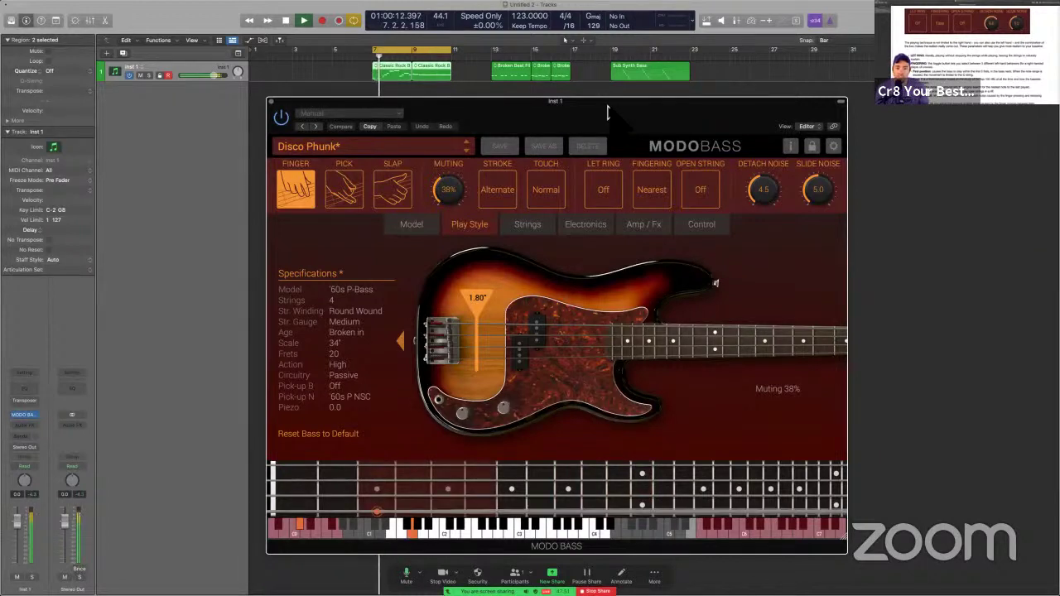
{"action": "key", "text": "space"}
{"action": "left_click", "coordinate": [611, 196]}
{"action": "key", "text": "space"}
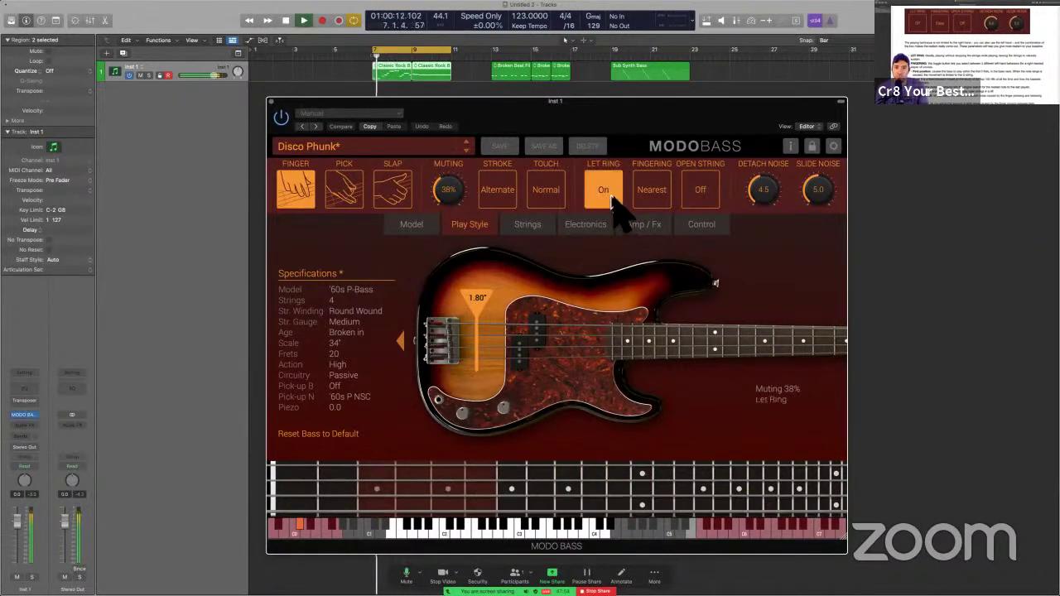
{"action": "left_click", "coordinate": [611, 196]}
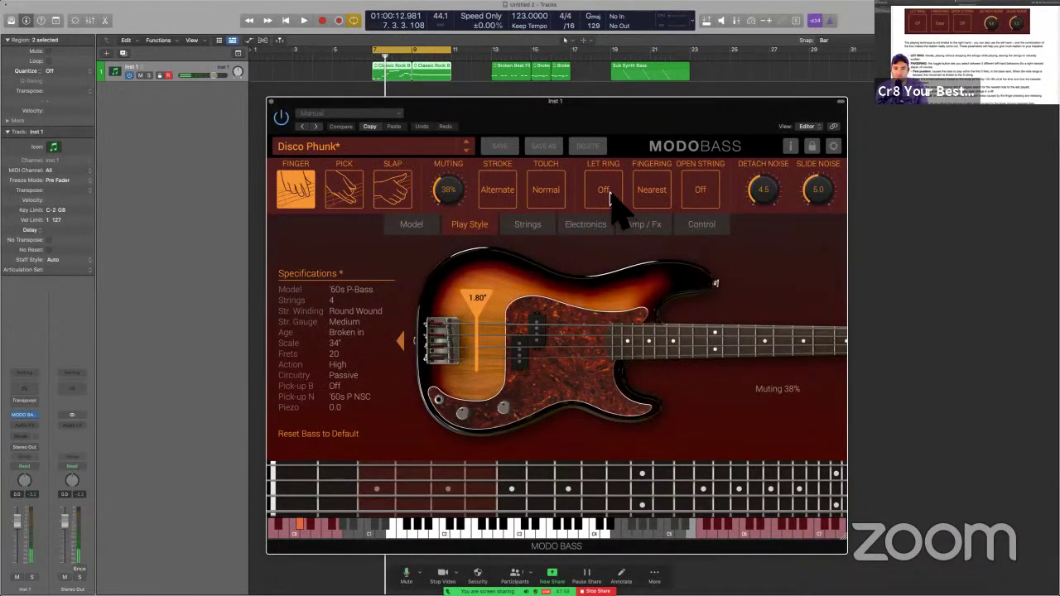
{"action": "left_click", "coordinate": [611, 195]}
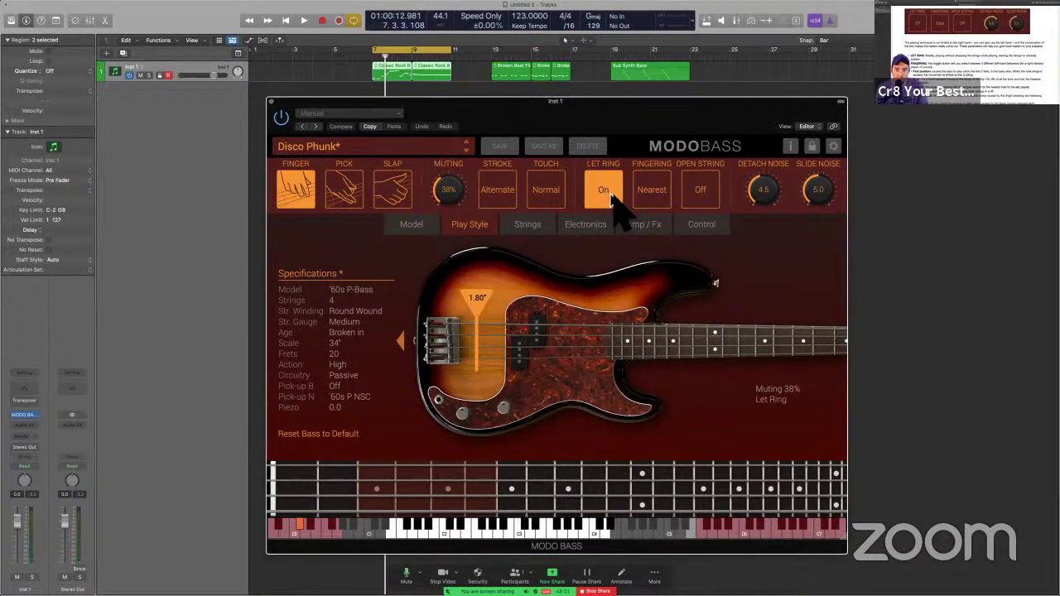
{"action": "key", "text": "space"}
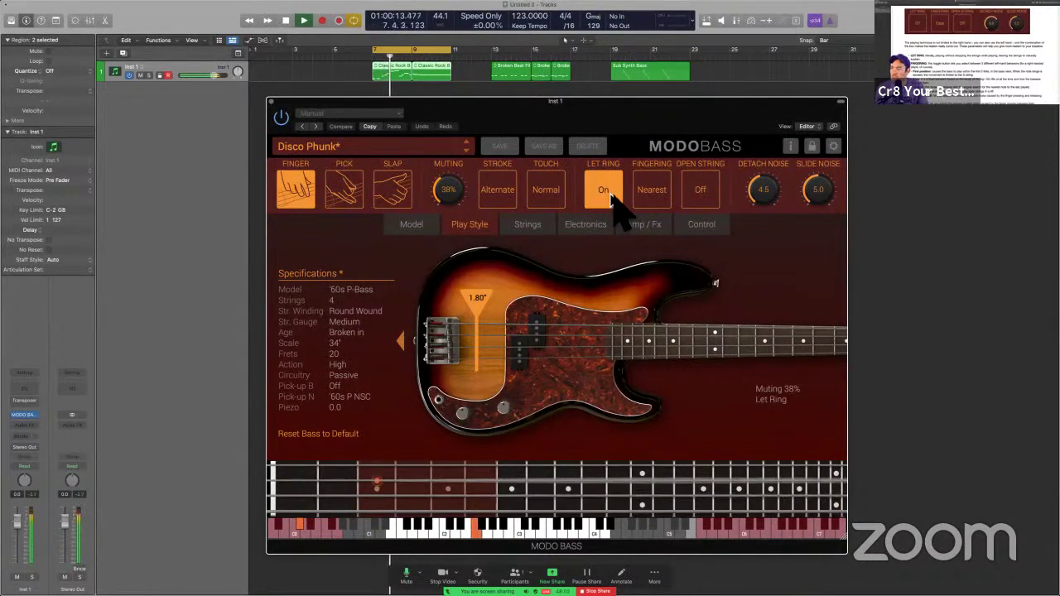
{"action": "key", "text": "space"}
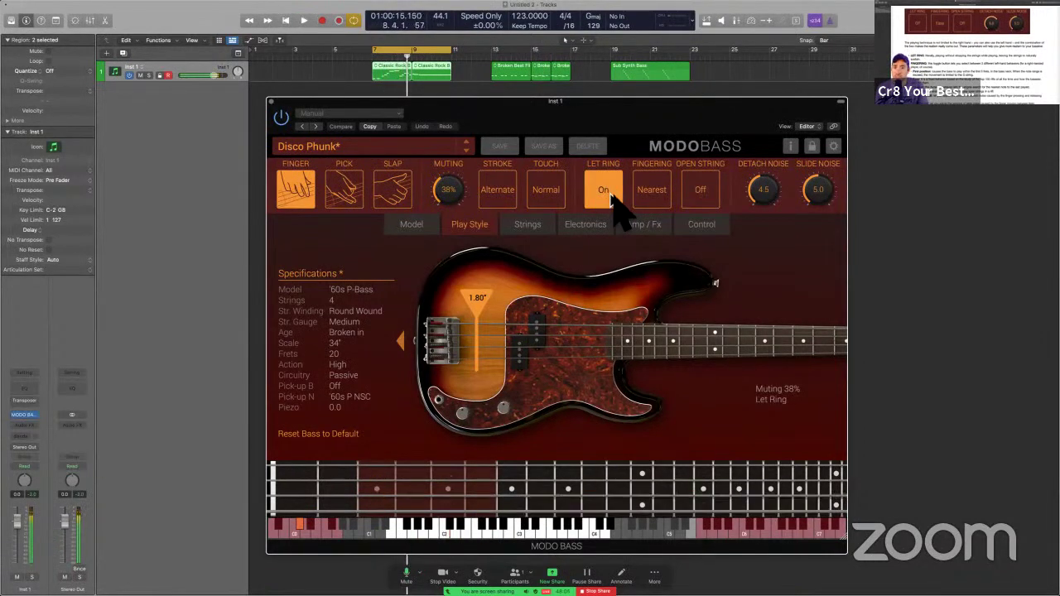
{"action": "left_click", "coordinate": [614, 199]}
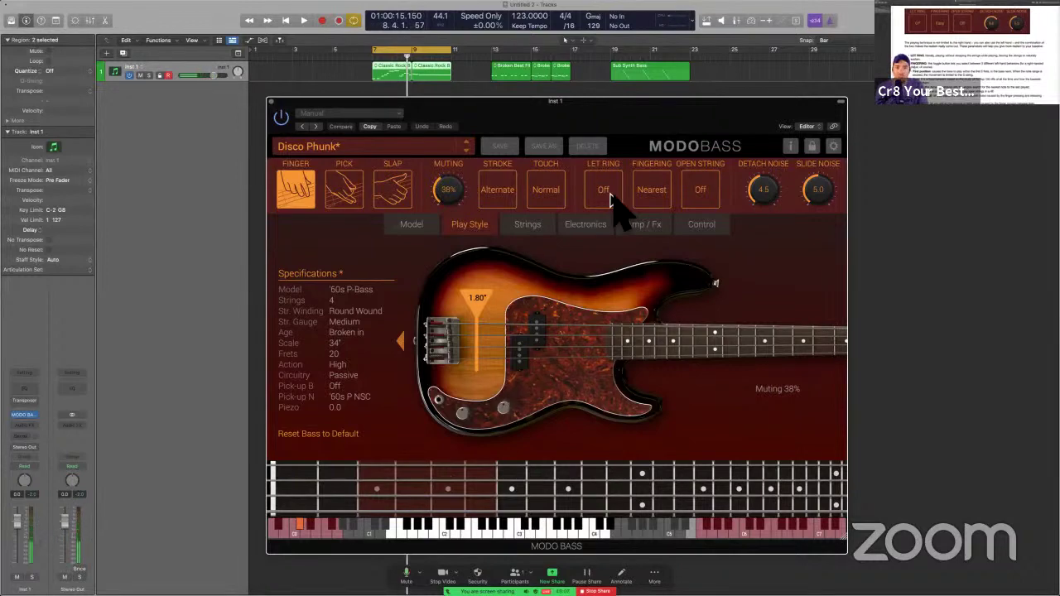
Step: Close the plug-in window, open the Classic Rock Bass regions in the Piano Roll and select all their notes
{"action": "key", "text": "super+w"}
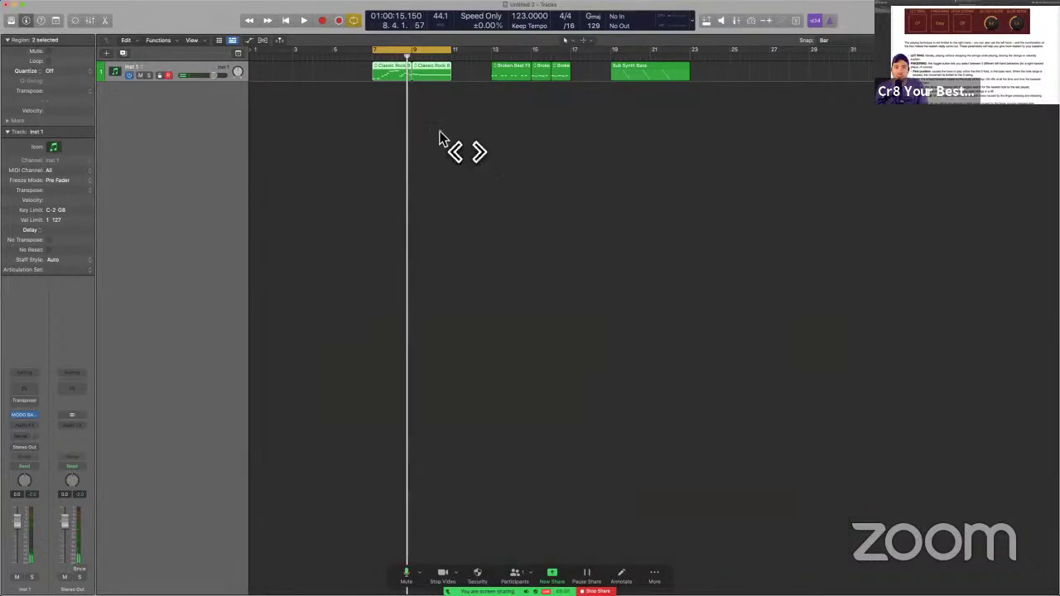
{"action": "double_click", "coordinate": [398, 75]}
{"action": "key", "text": "super+a"}
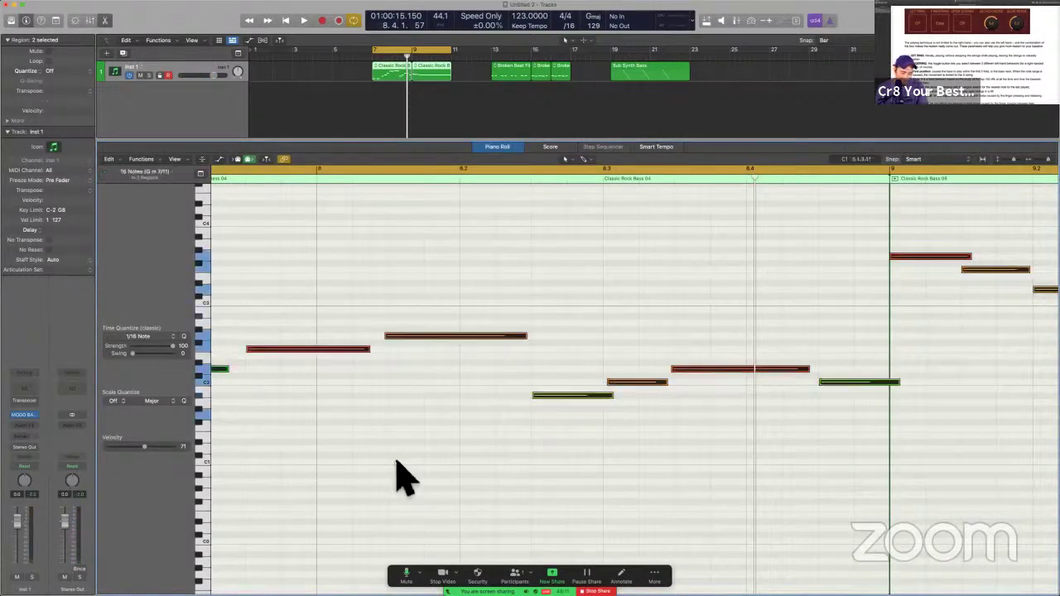
{"action": "key", "text": "z"}
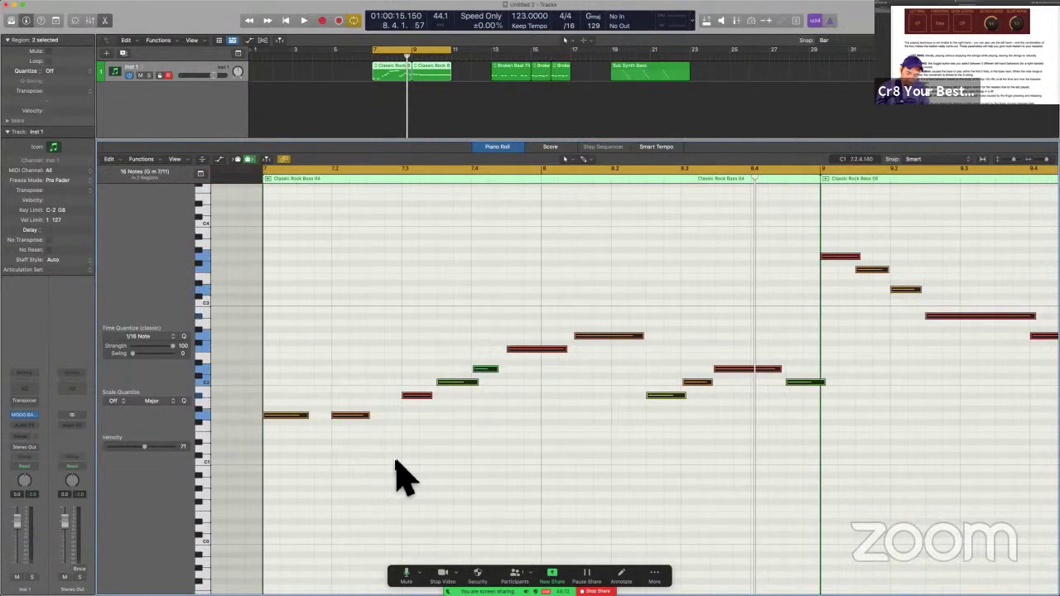
Step: Extend the selected Classic Rock Bass notes with Force Legato and check the closed gaps across both regions
{"action": "key", "text": "shift+l"}
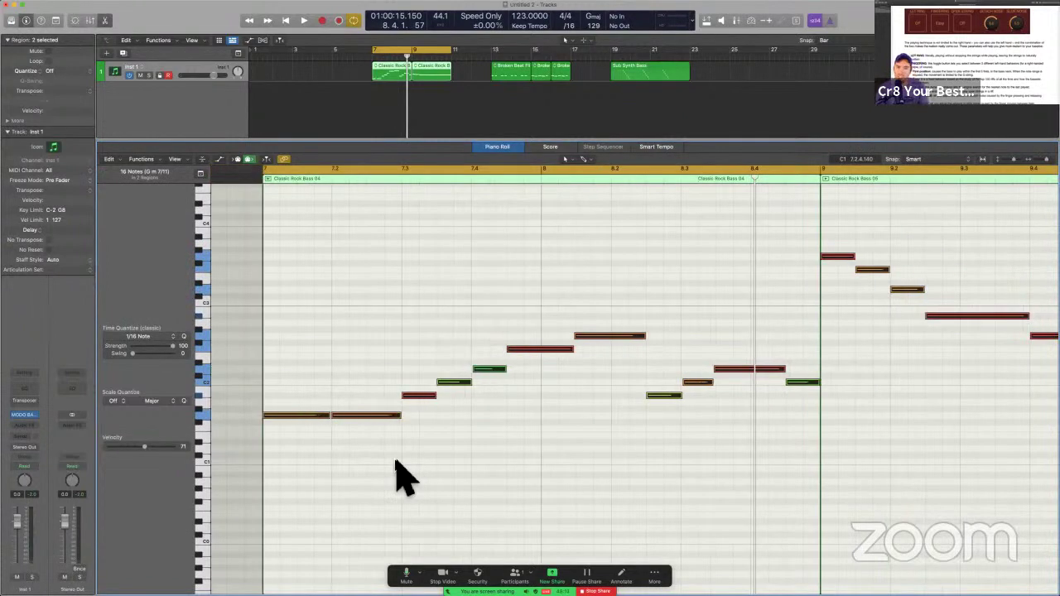
{"action": "key", "text": "z"}
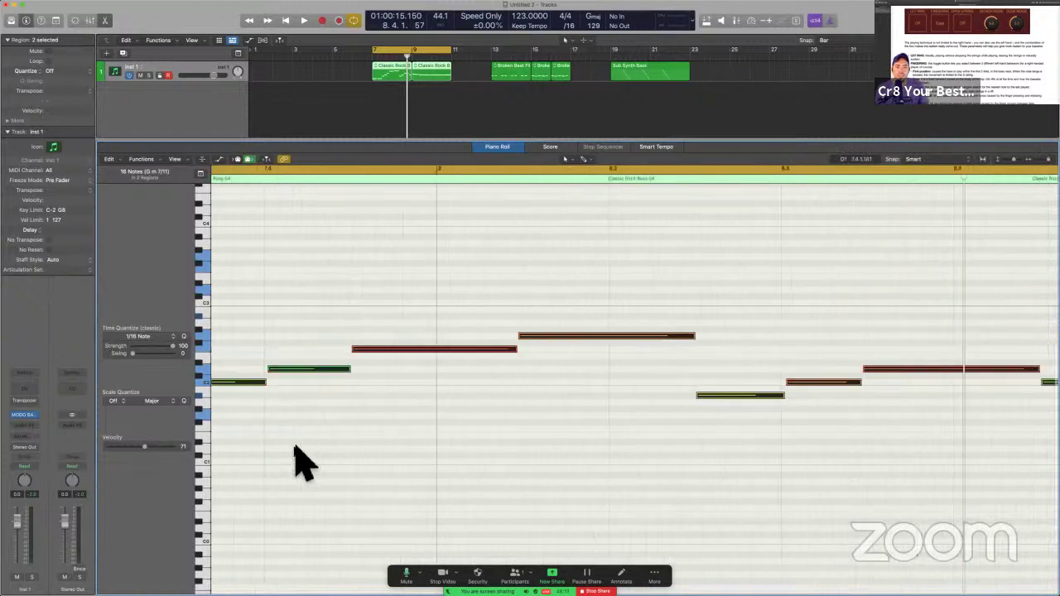
{"action": "scroll", "coordinate": [555, 453], "scroll_direction": "right", "scroll_amount": 5}
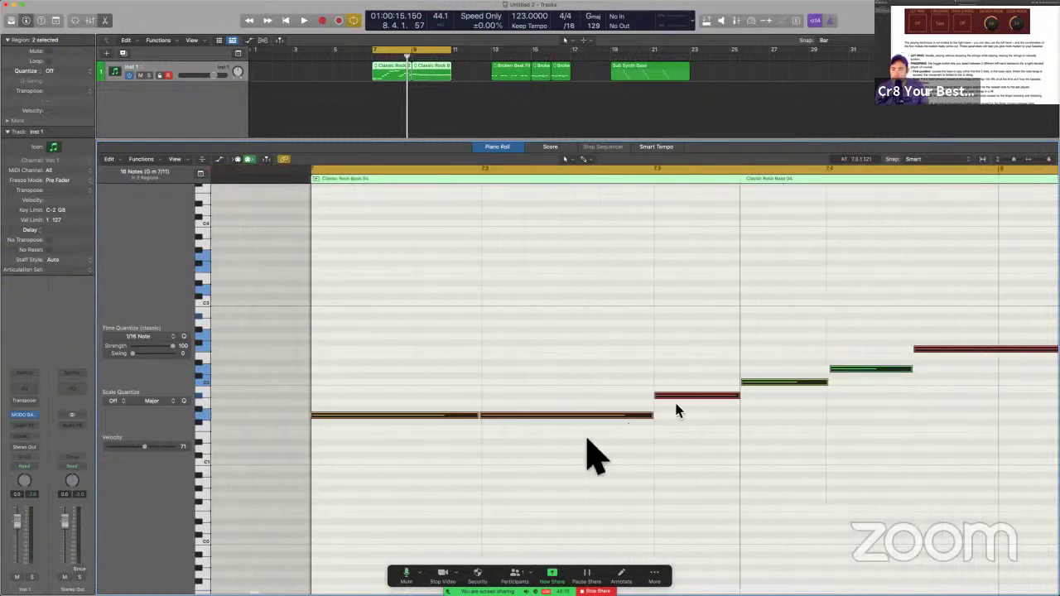
{"action": "left_click", "coordinate": [665, 455]}
{"action": "key", "text": "z"}
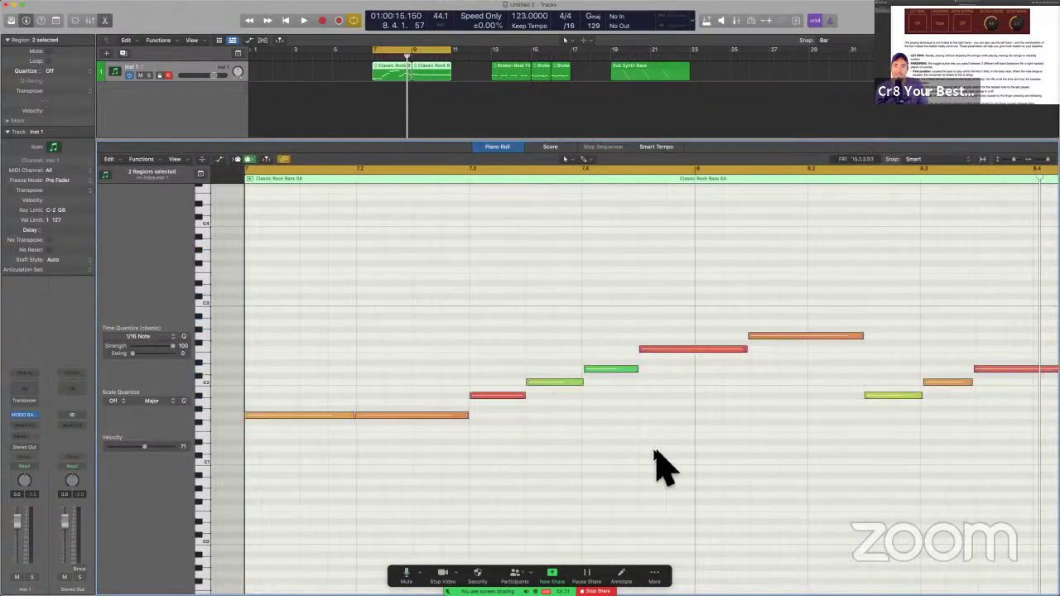
{"action": "key", "text": "z"}
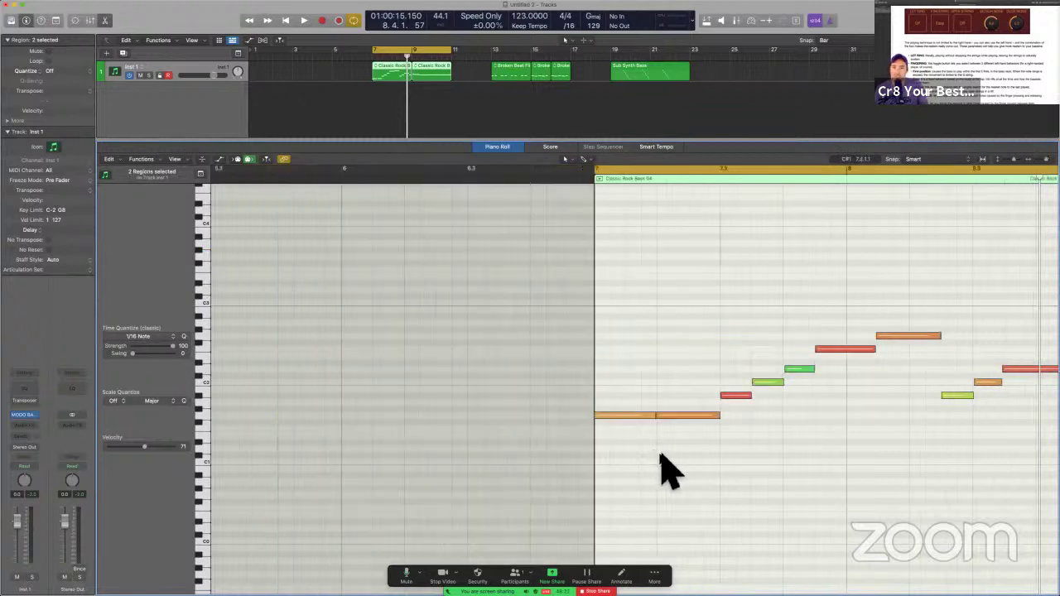
{"action": "key", "text": "super+Right"}
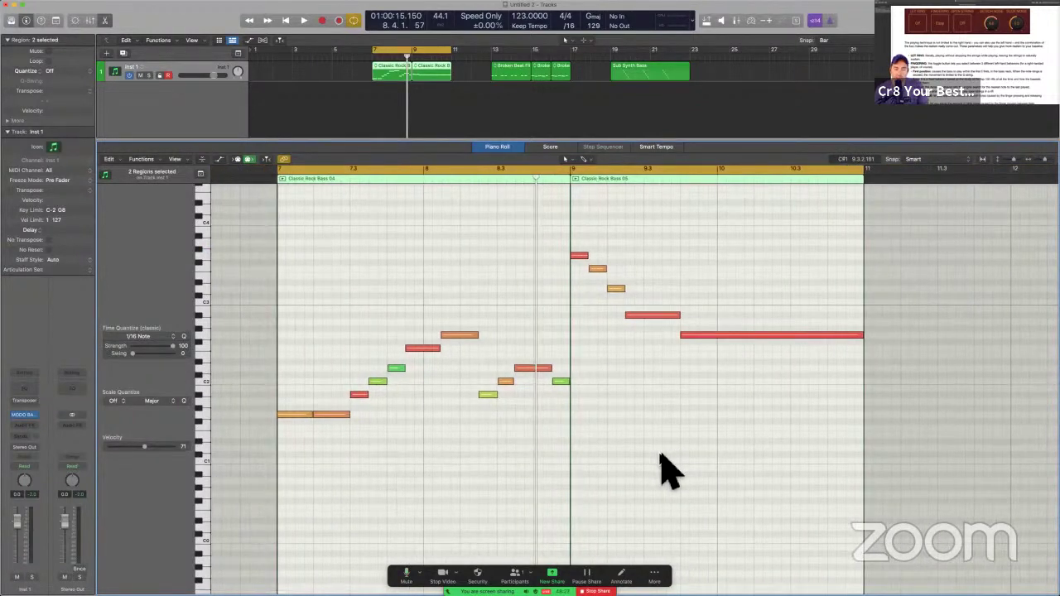
Step: Play the legato version of the loop briefly, stop it and undo the note-length change
{"action": "key", "text": "space"}
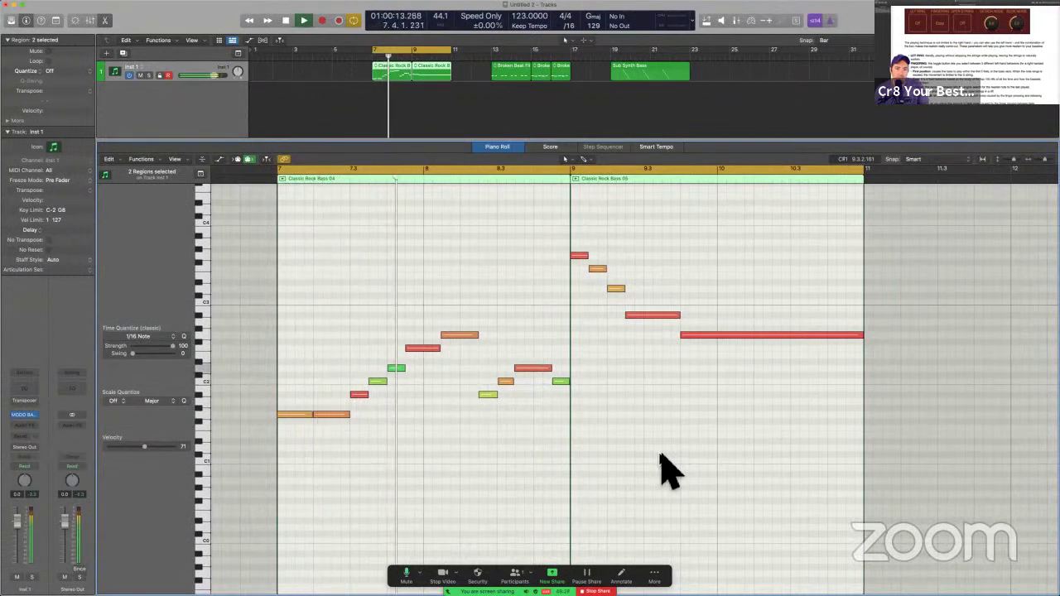
{"action": "key", "text": "space"}
{"action": "key", "text": "super+a"}
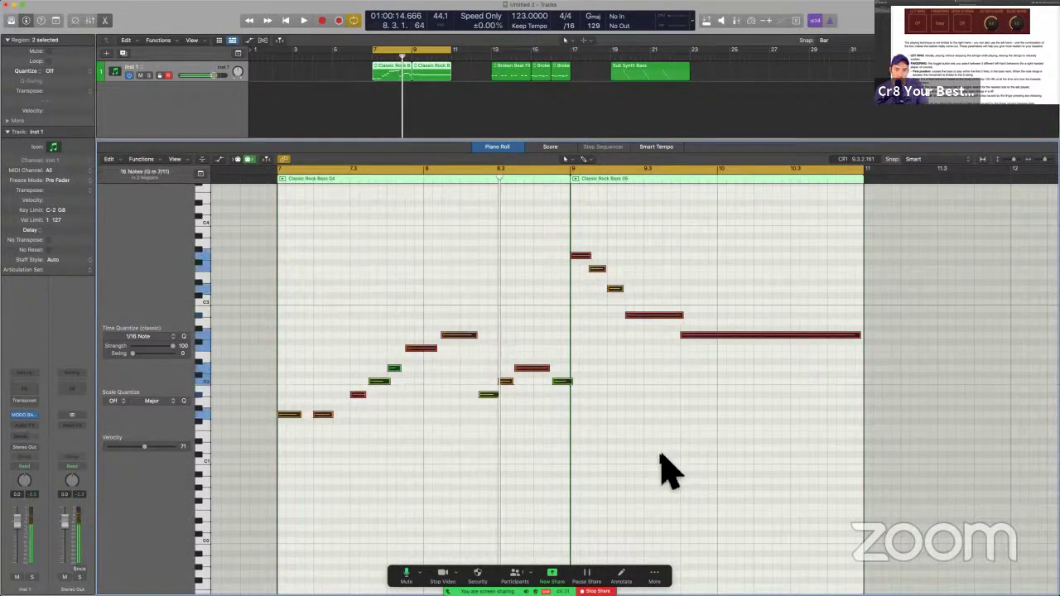
Step: Play the loop with its original note lengths, reopen the MODO BASS window and stop playback
{"action": "key", "text": "space"}
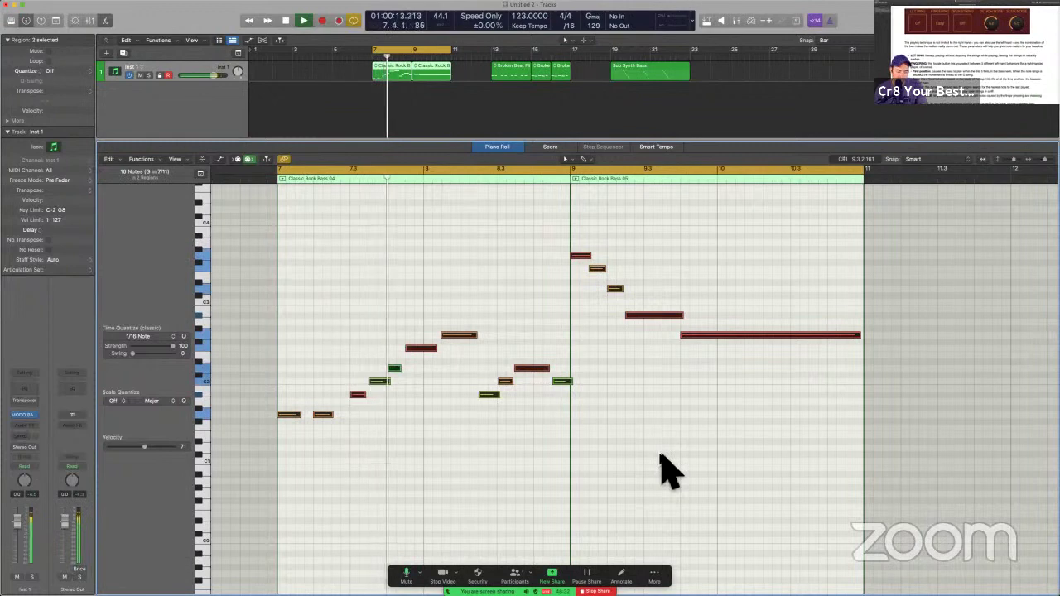
{"action": "key", "text": "v"}
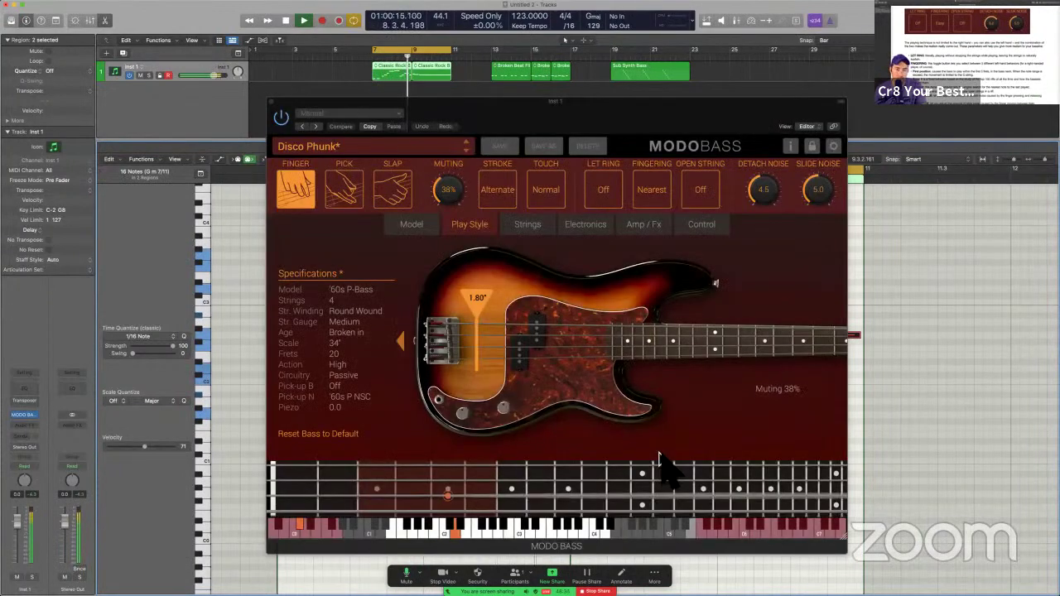
{"action": "key", "text": "space"}
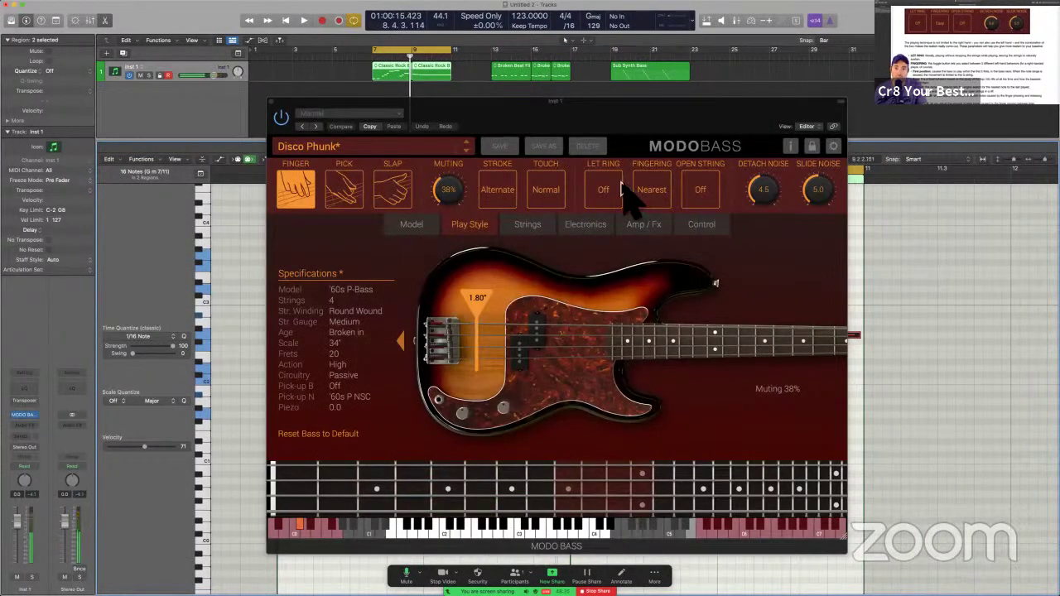
Step: Turn Let Ring on, play the Classic Rock Bass loop and turn Let Ring back off
{"action": "left_click", "coordinate": [609, 189]}
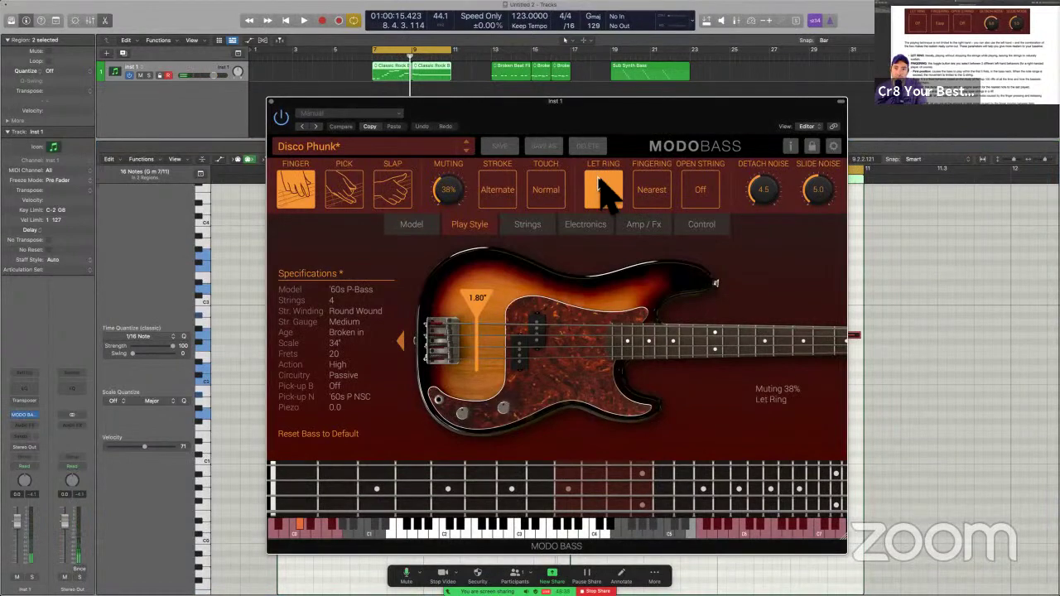
{"action": "key", "text": "space"}
{"action": "left_click", "coordinate": [603, 189]}
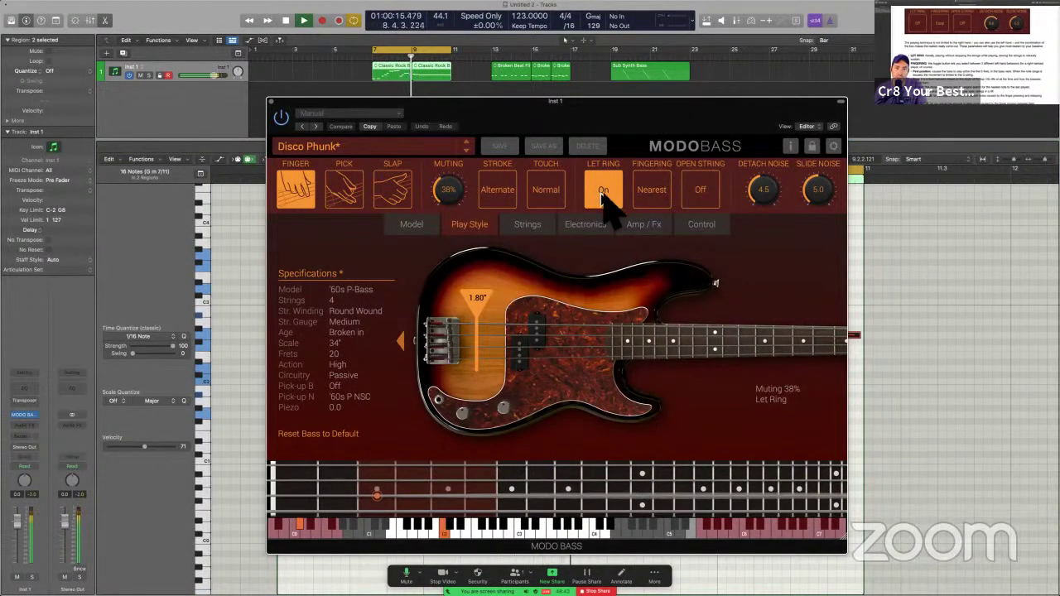
{"action": "left_click", "coordinate": [607, 203]}
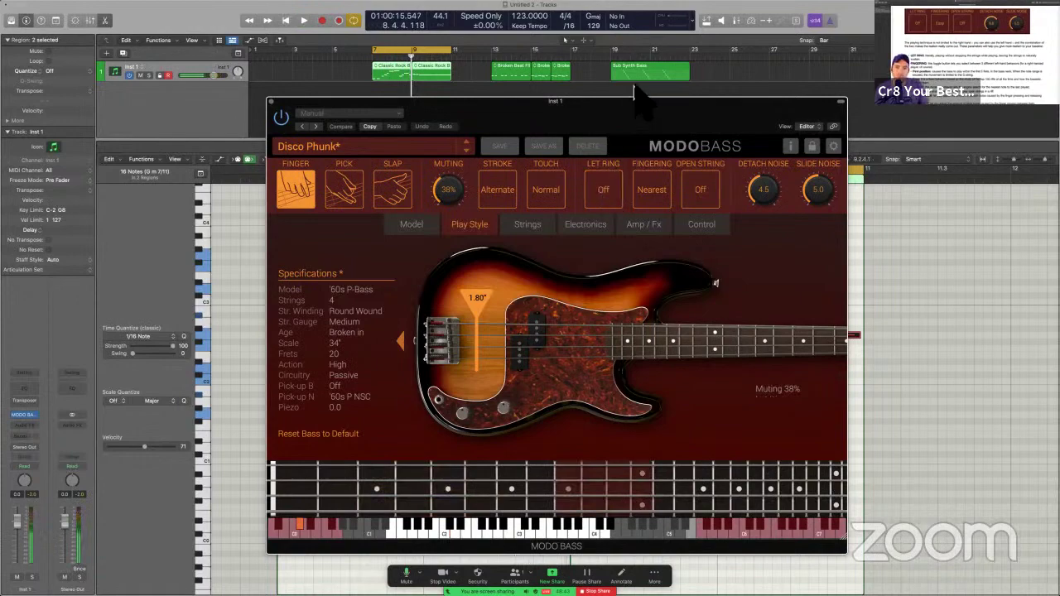
Step: Switch to the MODO BASS manual and read the Let Ring and Fingering descriptions, highlighting the First position and Easy entries
{"action": "key", "text": "ctrl+Right"}
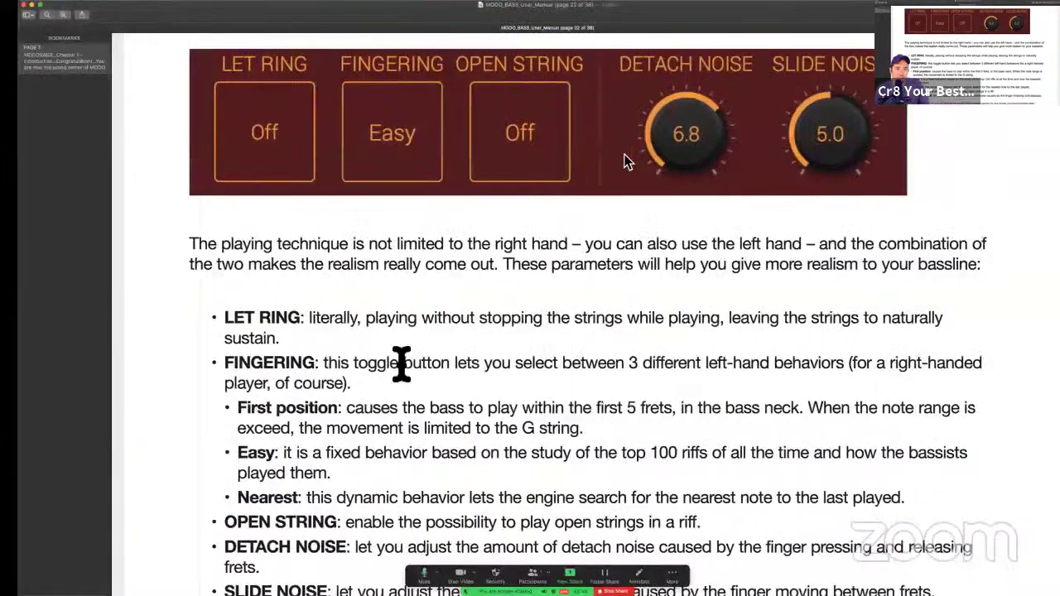
{"action": "scroll", "coordinate": [400, 362], "scroll_direction": "down", "scroll_amount": 1}
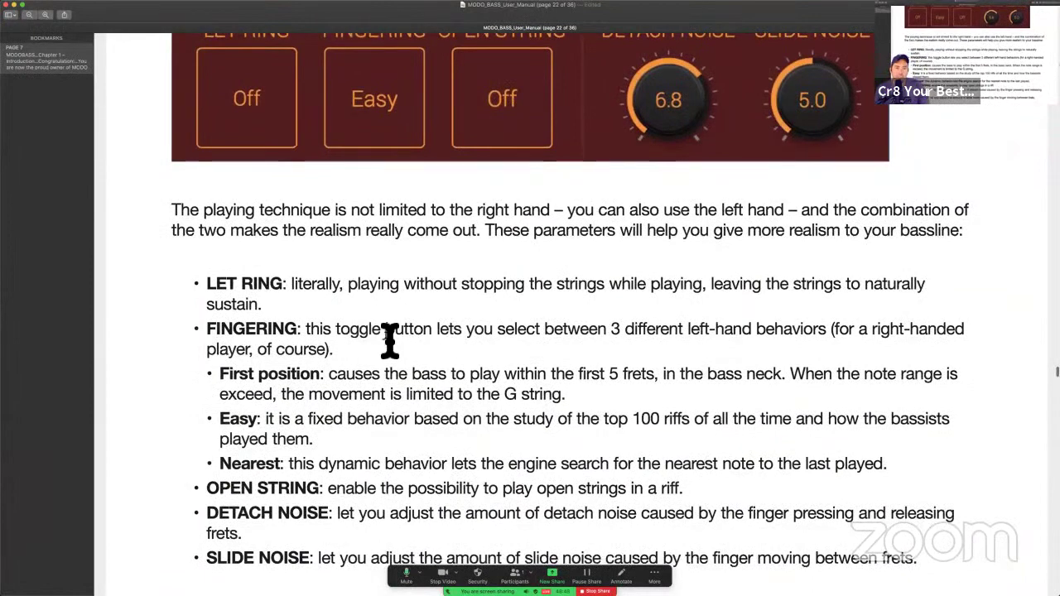
{"action": "scroll", "coordinate": [389, 337], "scroll_direction": "up", "scroll_amount": 2}
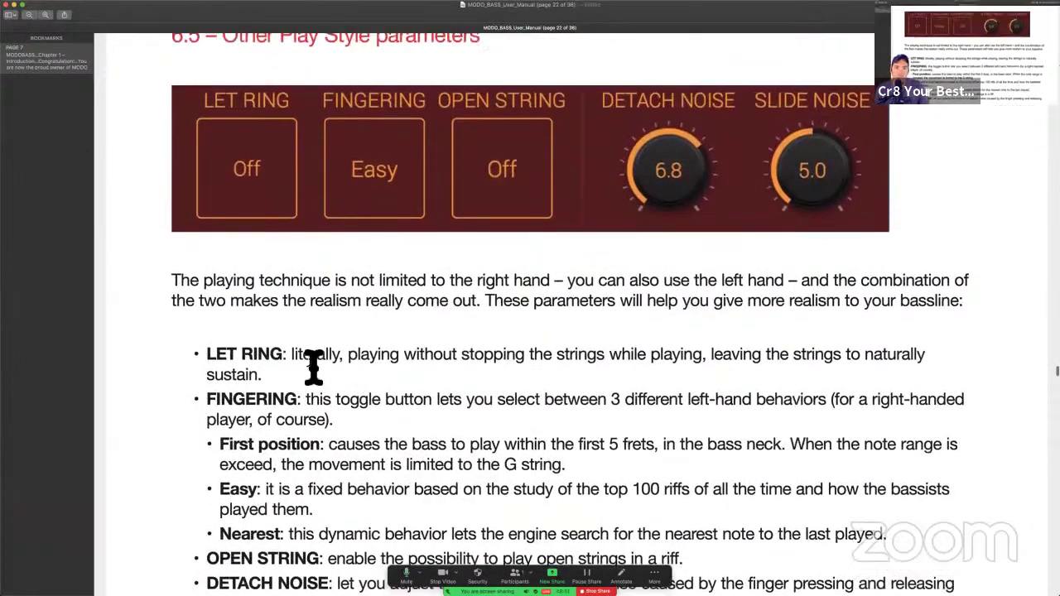
{"action": "scroll", "coordinate": [343, 402], "scroll_direction": "down", "scroll_amount": 2}
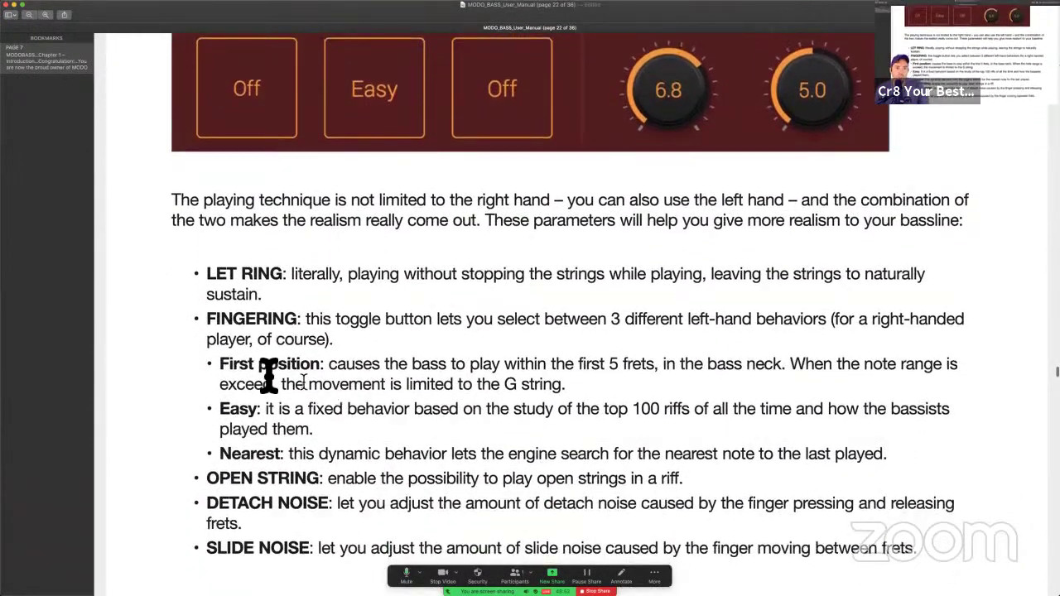
{"action": "left_click_drag", "start_coordinate": [221, 364], "coordinate": [323, 365]}
{"action": "left_click_drag", "start_coordinate": [208, 412], "coordinate": [285, 414]}
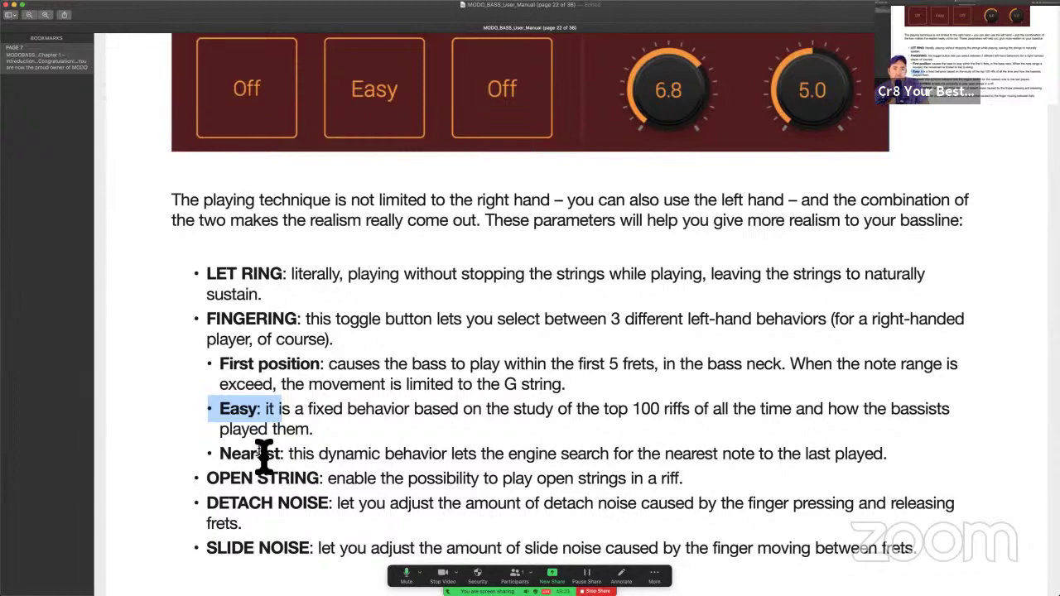
Step: Switch back to Logic Pro, set Fingering to First Position and play the Classic Rock Bass loop
{"action": "key", "text": "ctrl+Left"}
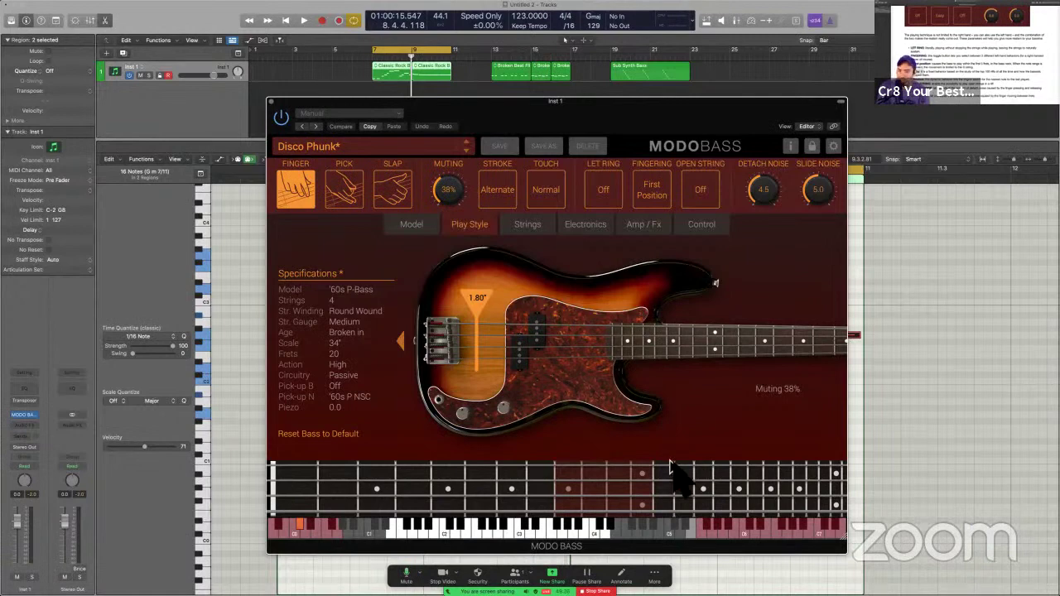
{"action": "key", "text": "space"}
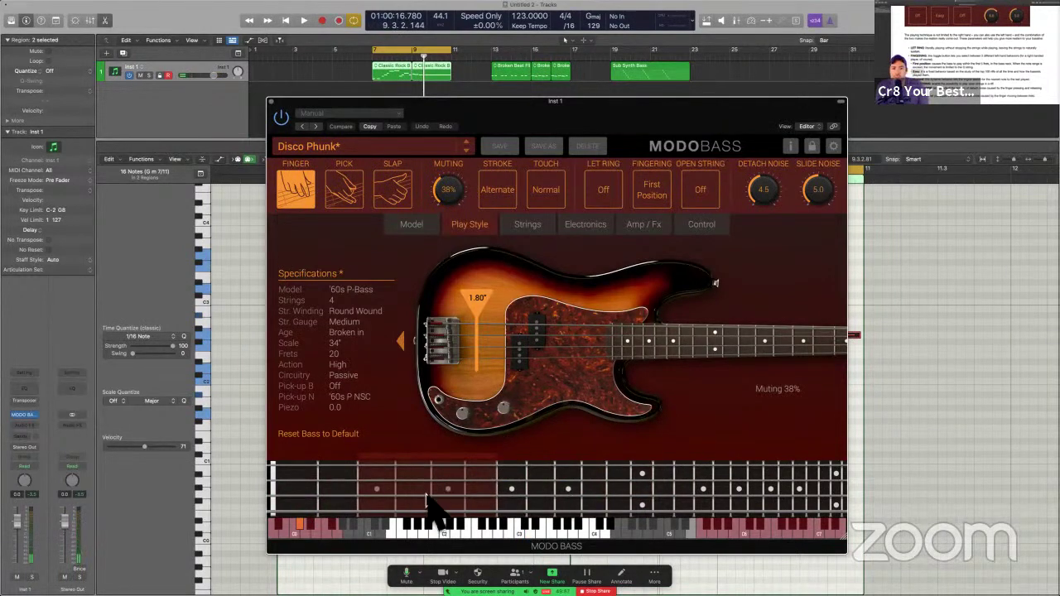
Step: Highlight the manual's First position note on movement limited to the G string and replay the loop in Logic Pro
{"action": "key", "text": "ctrl+Right"}
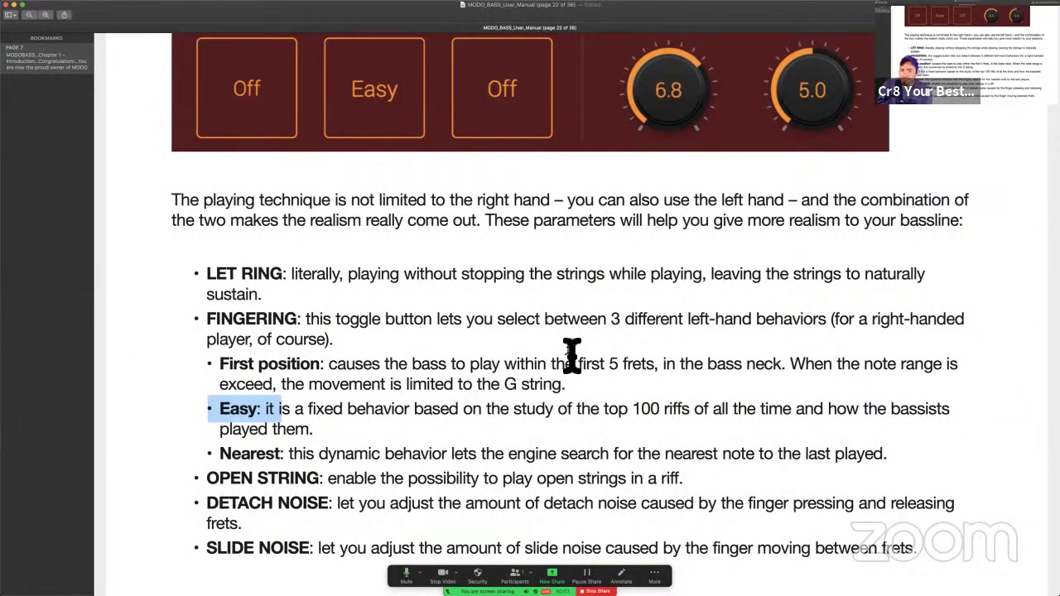
{"action": "left_click_drag", "start_coordinate": [309, 385], "coordinate": [591, 386]}
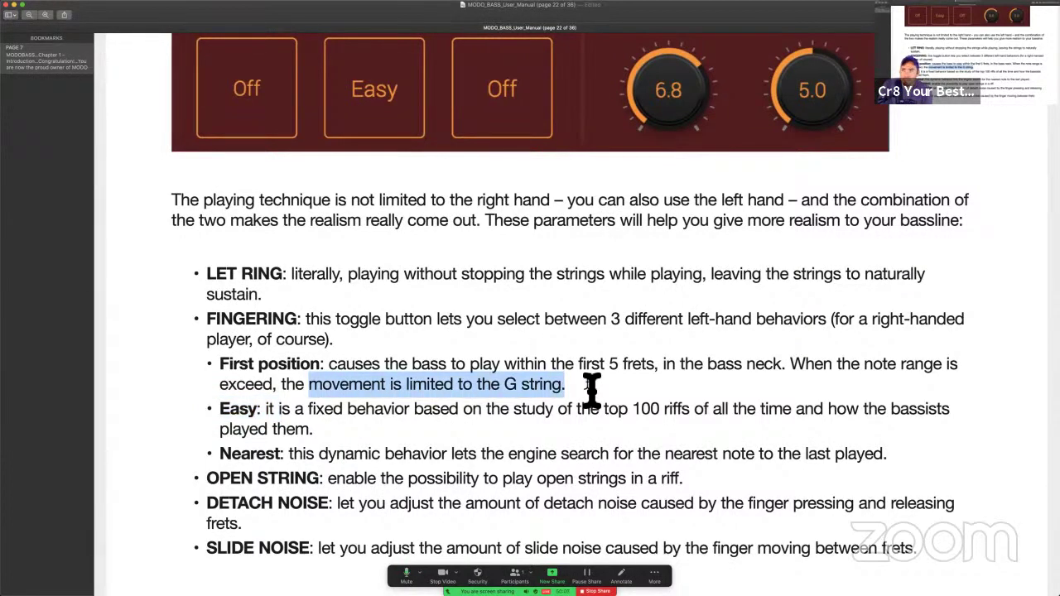
{"action": "key", "text": "ctrl+Left"}
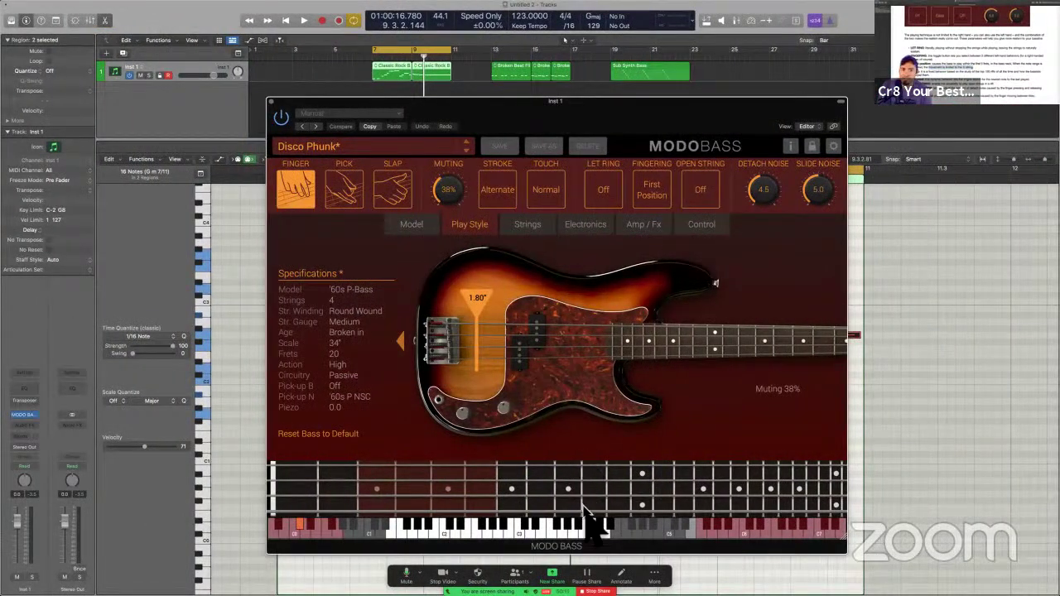
{"action": "key", "text": "space"}
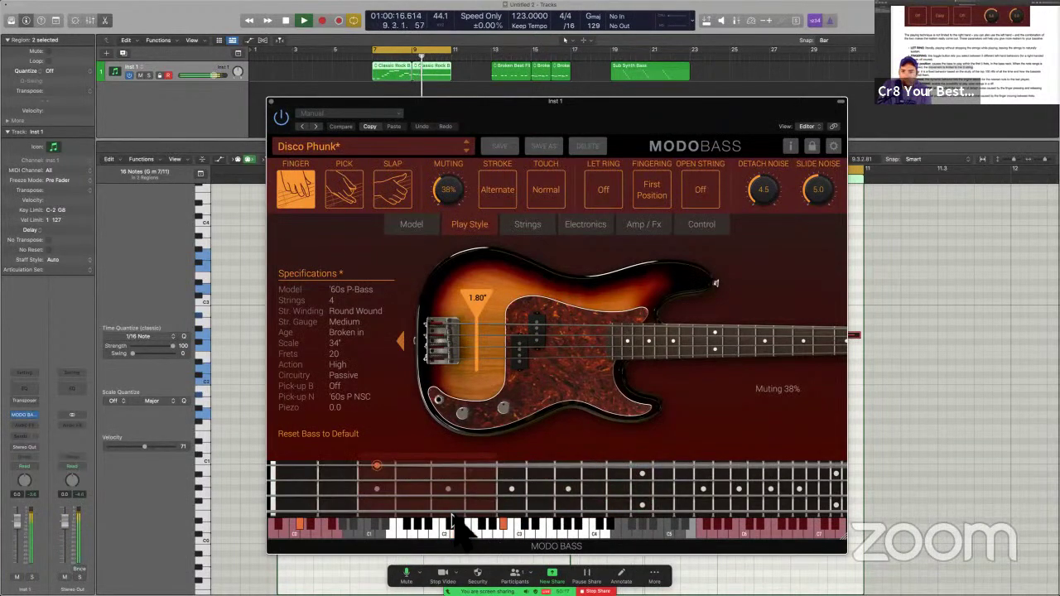
{"action": "key", "text": "space"}
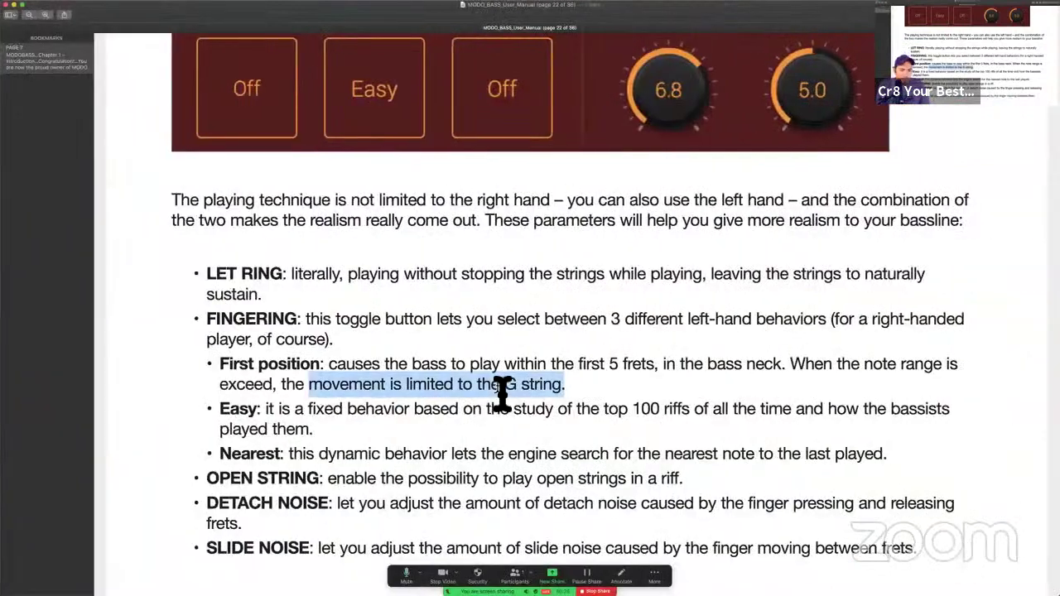
Step: Check the manual's Fingering options, set Fingering to Easy in the plug-in and play the loop
{"action": "scroll", "coordinate": [501, 395], "scroll_direction": "down", "scroll_amount": 1}
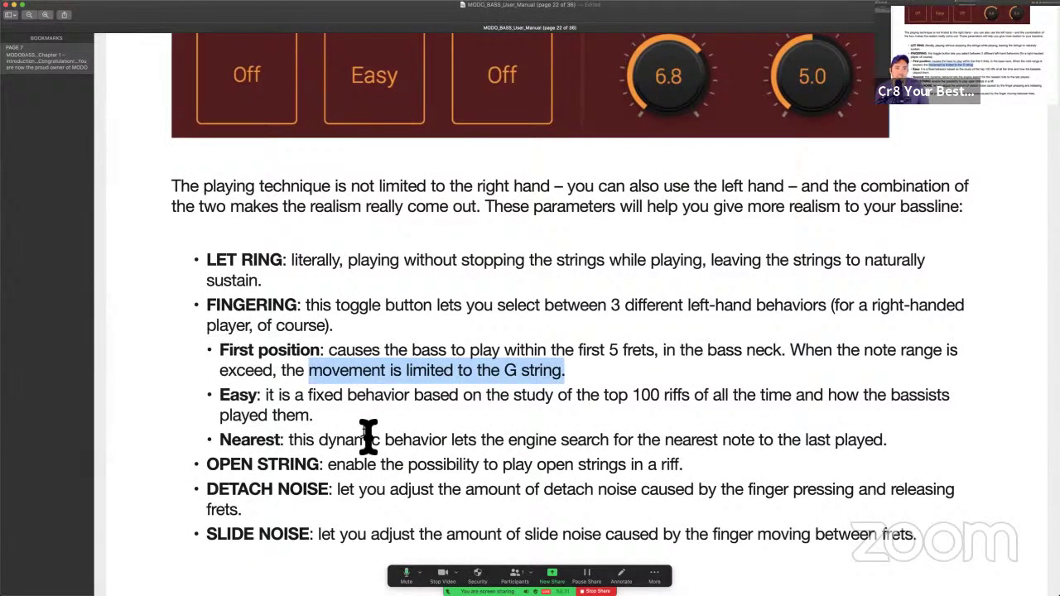
{"action": "key", "text": "ctrl+Left"}
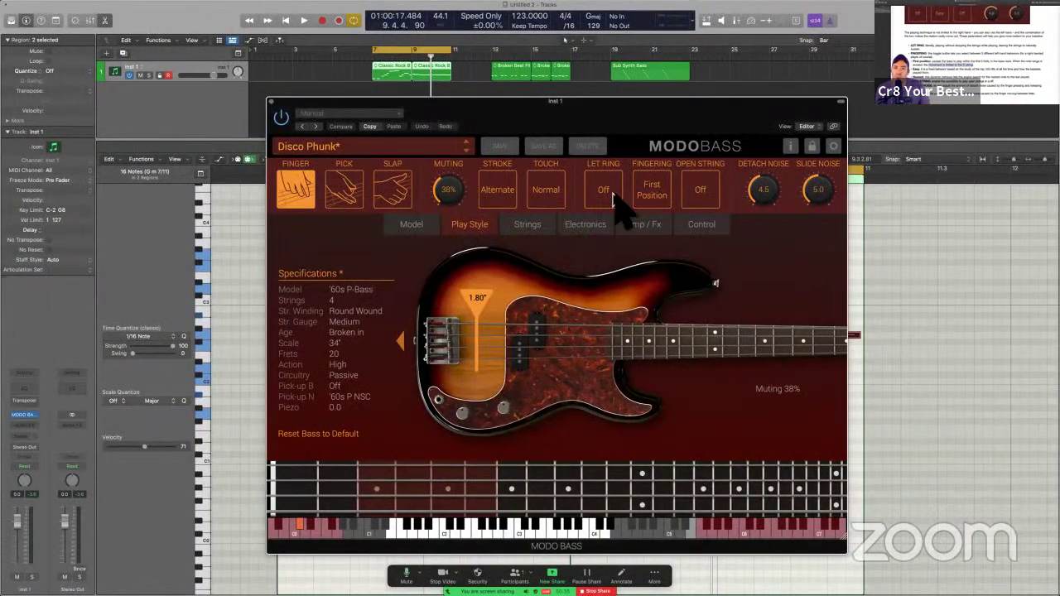
{"action": "left_click", "coordinate": [659, 185]}
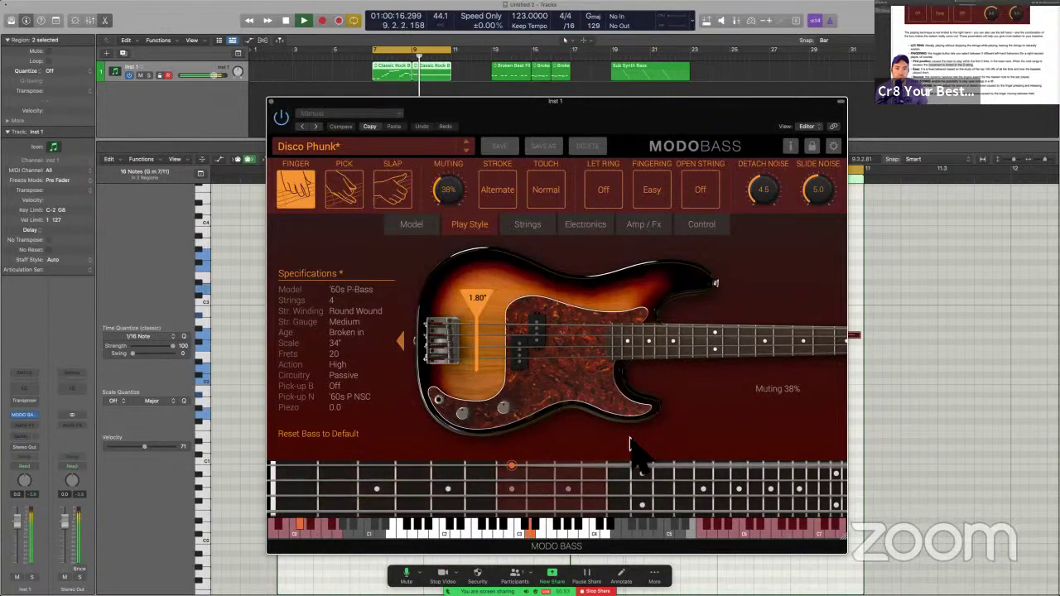
{"action": "key", "text": "space"}
Step: Compare the plug-in's Fingering setting with the manual and highlight the description of Easy
{"action": "key", "text": "ctrl+Right"}
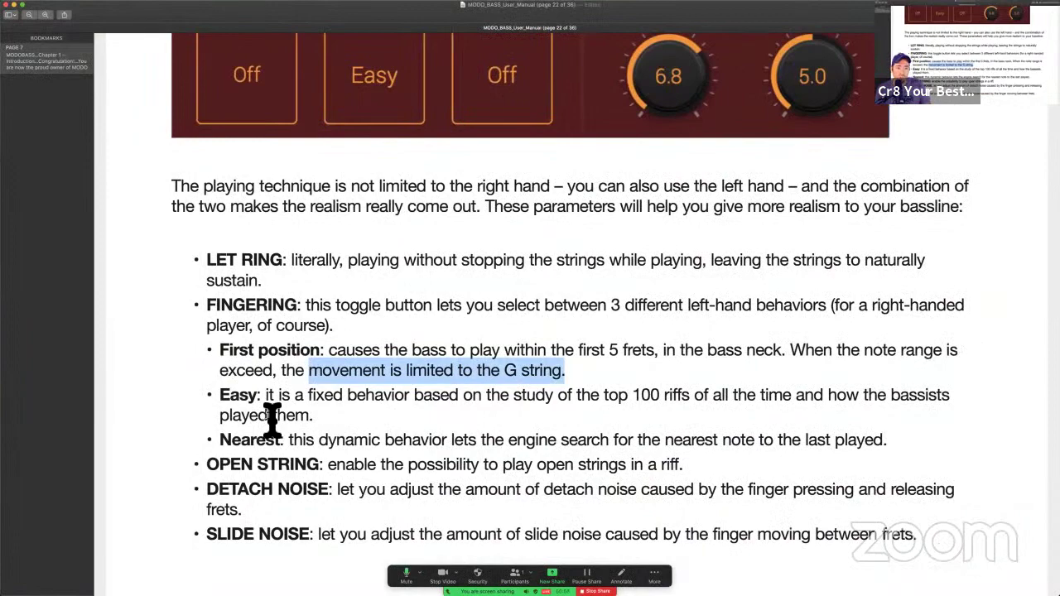
{"action": "key", "text": "ctrl+Left"}
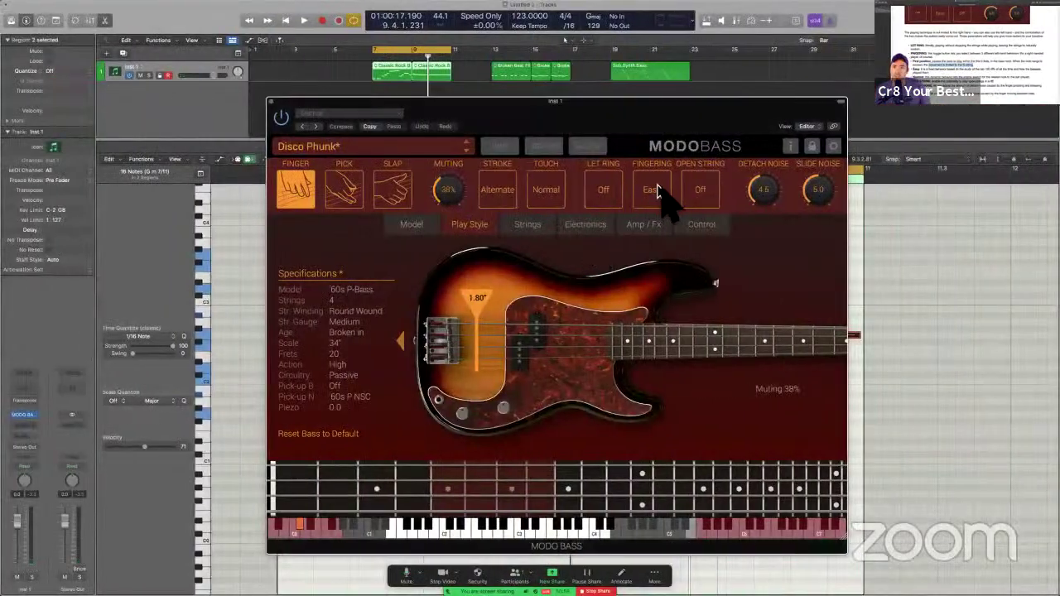
{"action": "key", "text": "ctrl+Right"}
{"action": "left_click", "coordinate": [225, 404]}
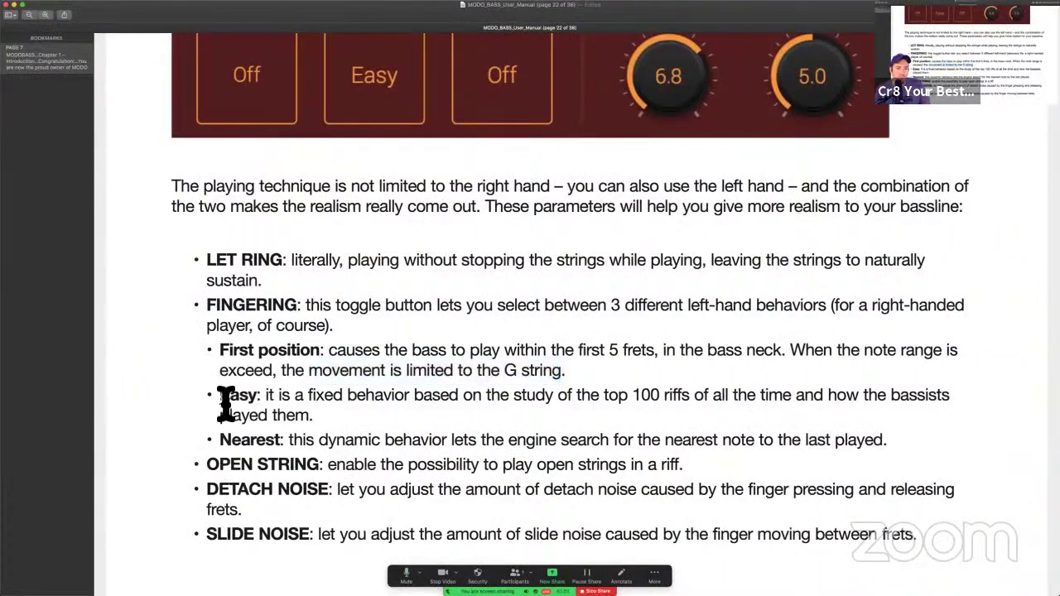
{"action": "left_click_drag", "start_coordinate": [226, 404], "coordinate": [364, 428]}
{"action": "left_click", "coordinate": [364, 428]}
Step: Replay the loop in Logic Pro with Easy fingering, stop it and return to the manual's Nearest entry
{"action": "key", "text": "ctrl+Left"}
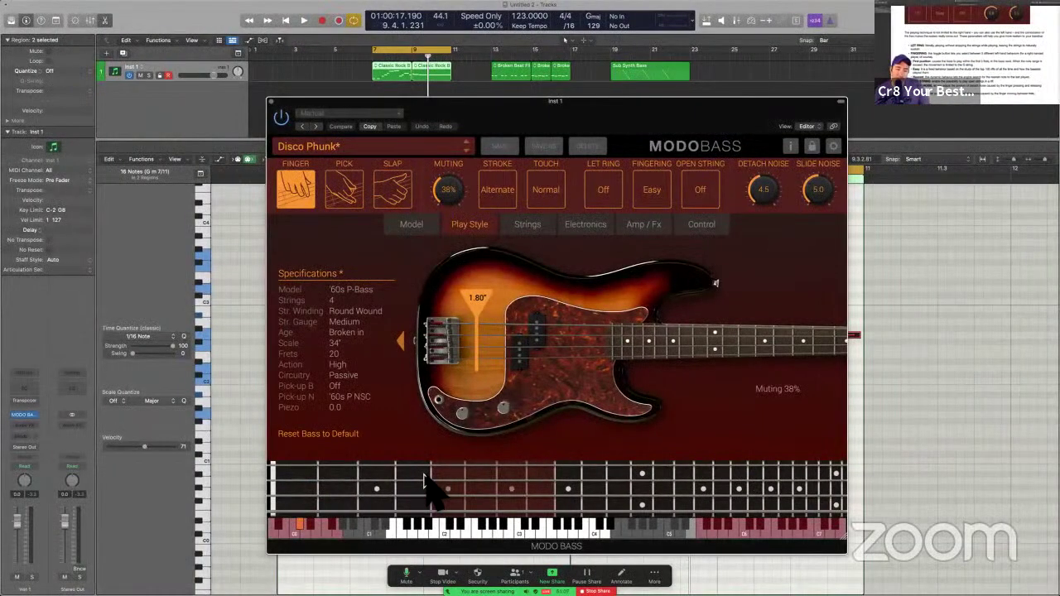
{"action": "key", "text": "space"}
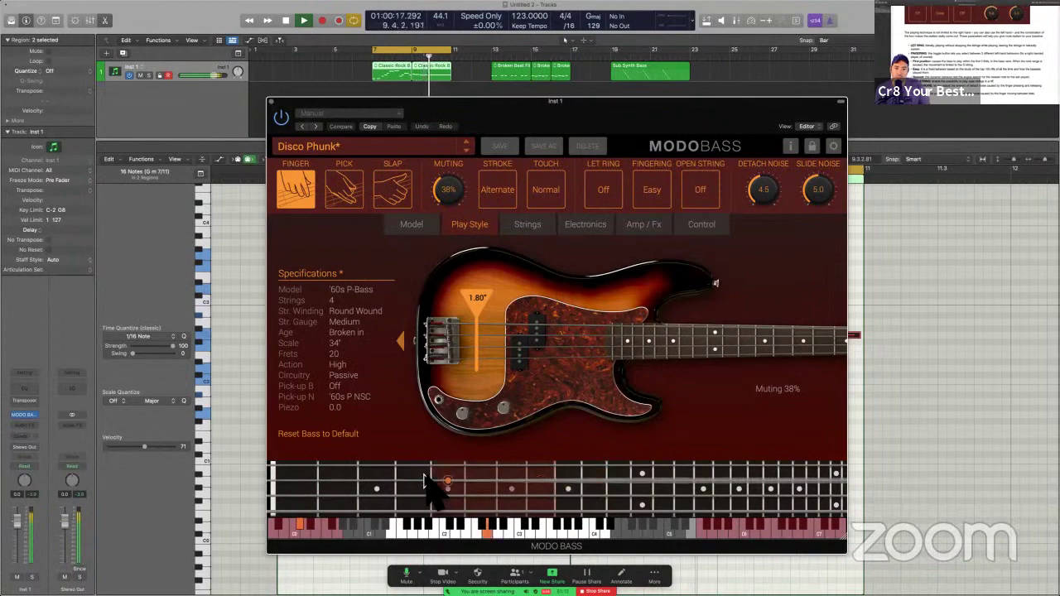
{"action": "key", "text": "space"}
{"action": "key", "text": "ctrl+Right"}
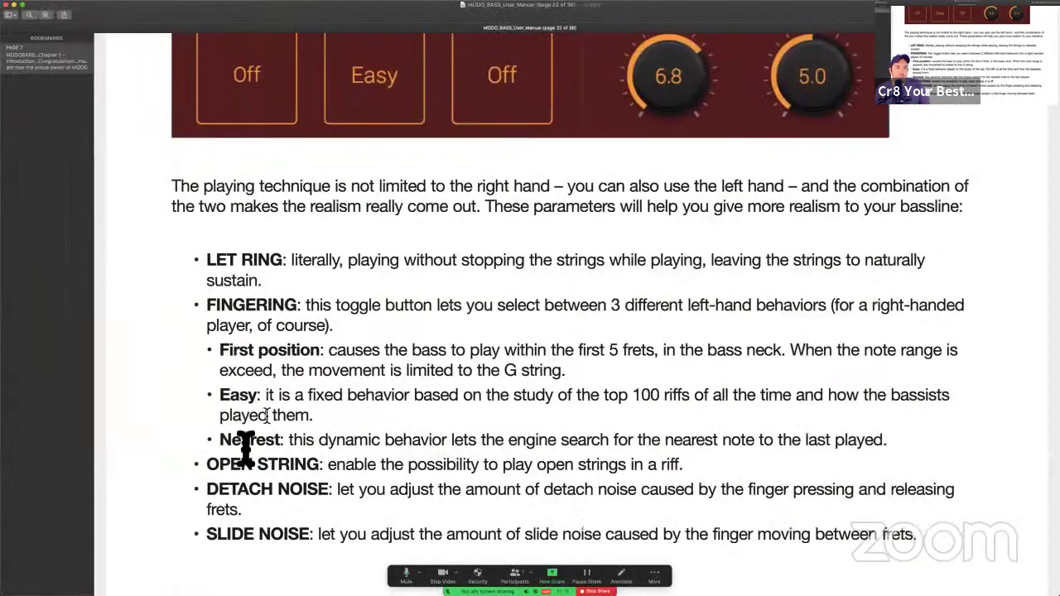
Step: Highlight the Nearest entry in the manual's Fingering section and switch back to the plug-in in Logic Pro
{"action": "left_click_drag", "start_coordinate": [225, 439], "coordinate": [293, 442]}
{"action": "left_click", "coordinate": [496, 440]}
{"action": "key", "text": "ctrl+Left"}
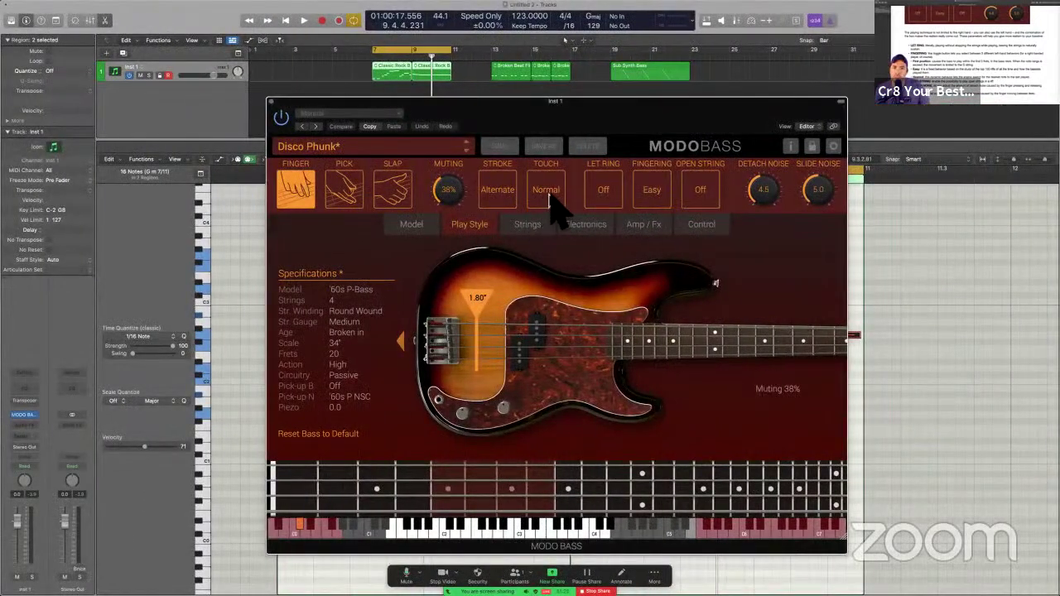
Step: Set Fingering to Nearest in the plug-in, then audition the loop briefly and stop playback
{"action": "left_click", "coordinate": [647, 197]}
{"action": "key", "text": "space"}
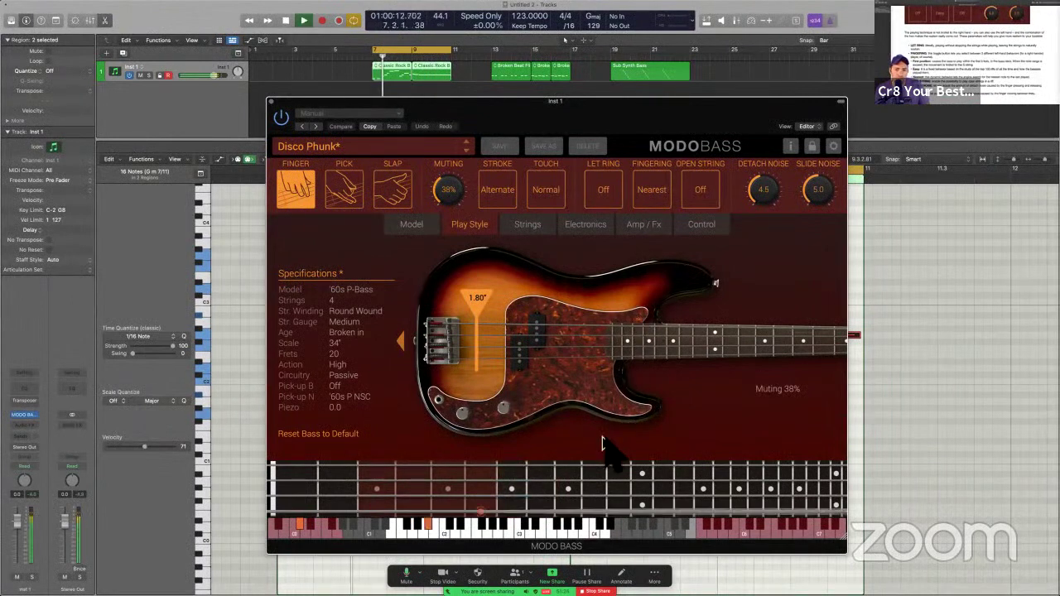
{"action": "key", "text": "space"}
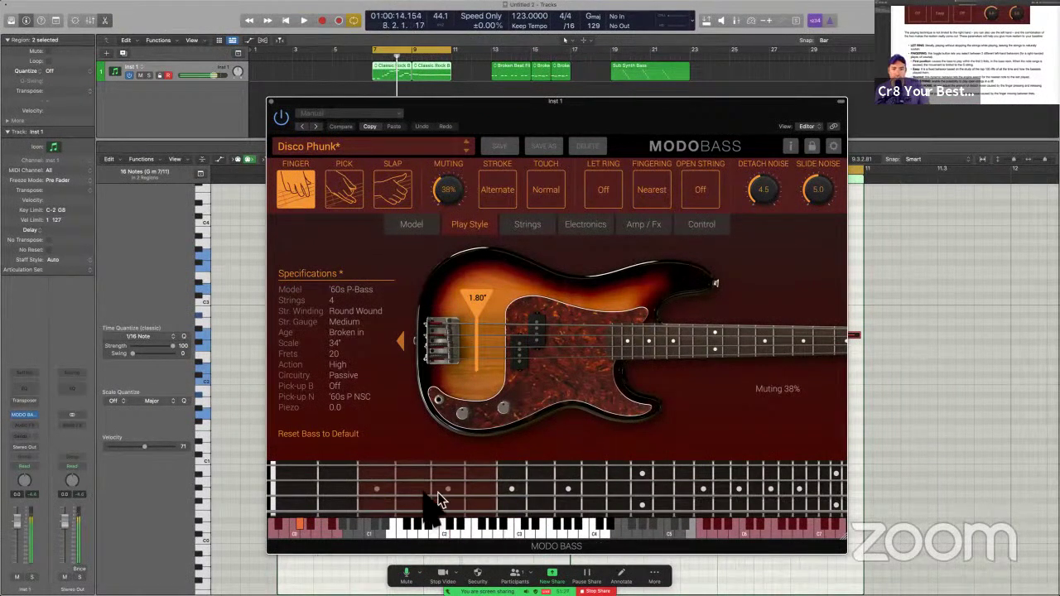
Step: Replay the loop while moving the plucking position toward the neck to 9.16", and return to the manual's Open String entry
{"action": "key", "text": "space"}
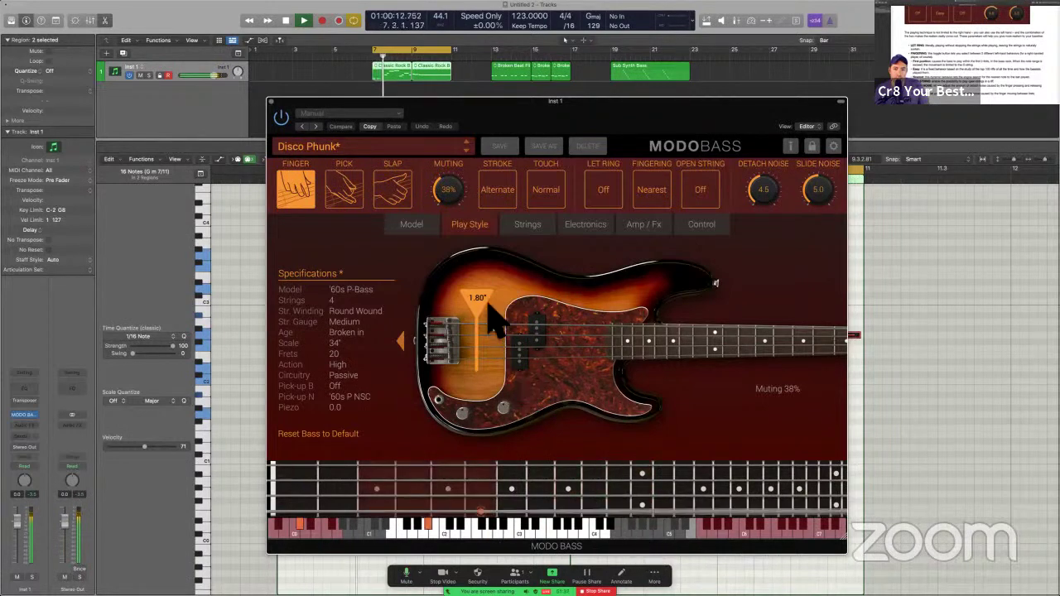
{"action": "left_click_drag", "start_coordinate": [478, 298], "coordinate": [590, 318]}
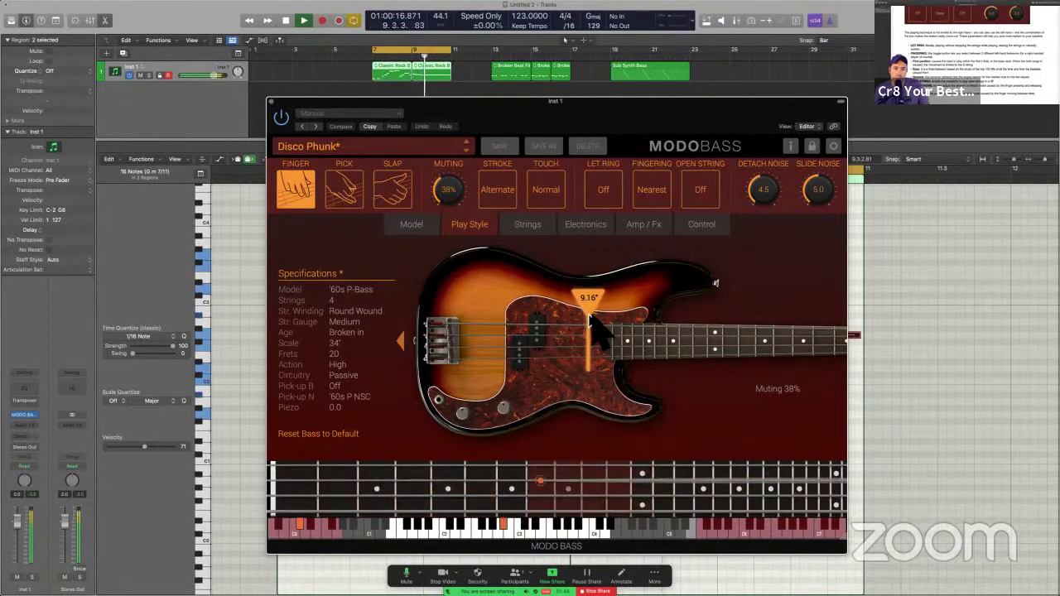
{"action": "key", "text": "ctrl+Right"}
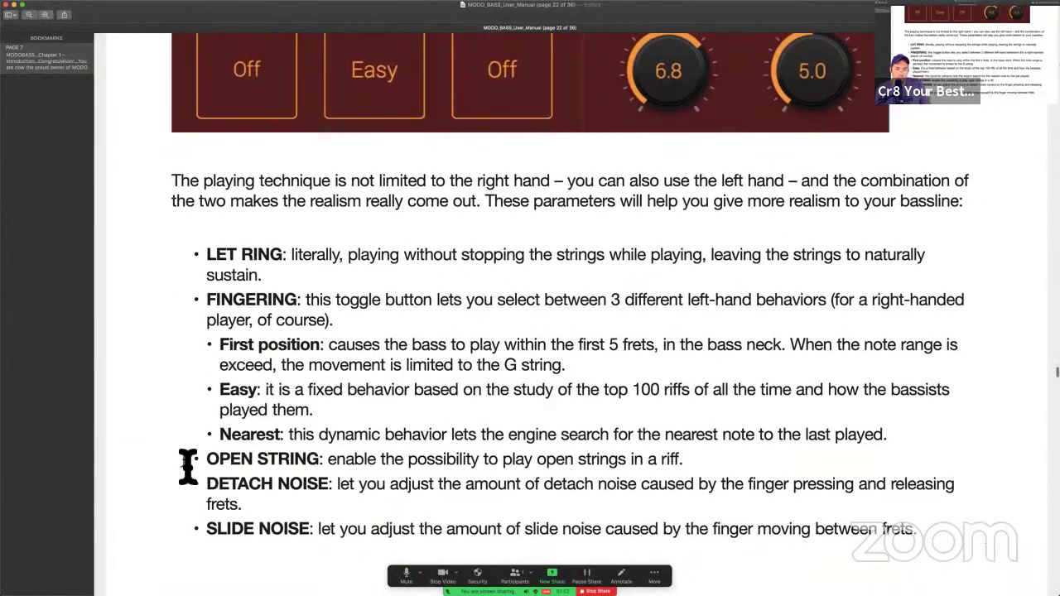
Step: Switch from the MODO BASS manual to Logic Pro and move the plucking position on the bass to about 6.85"
{"action": "triple_click", "coordinate": [385, 463]}
{"action": "left_click", "coordinate": [389, 464]}
{"action": "key", "text": "ctrl+Left"}
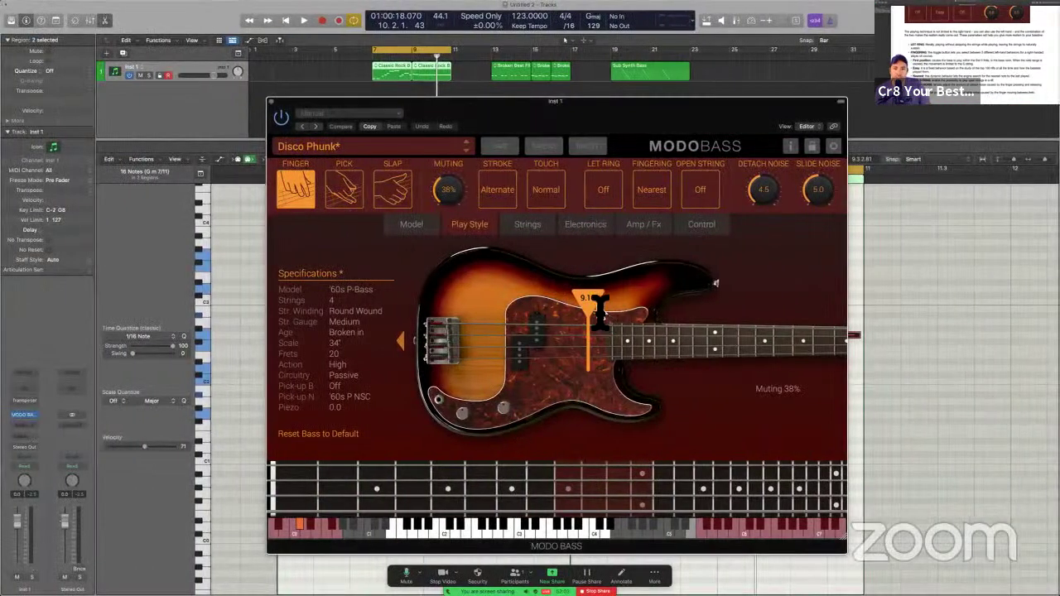
{"action": "left_click_drag", "start_coordinate": [599, 312], "coordinate": [564, 308]}
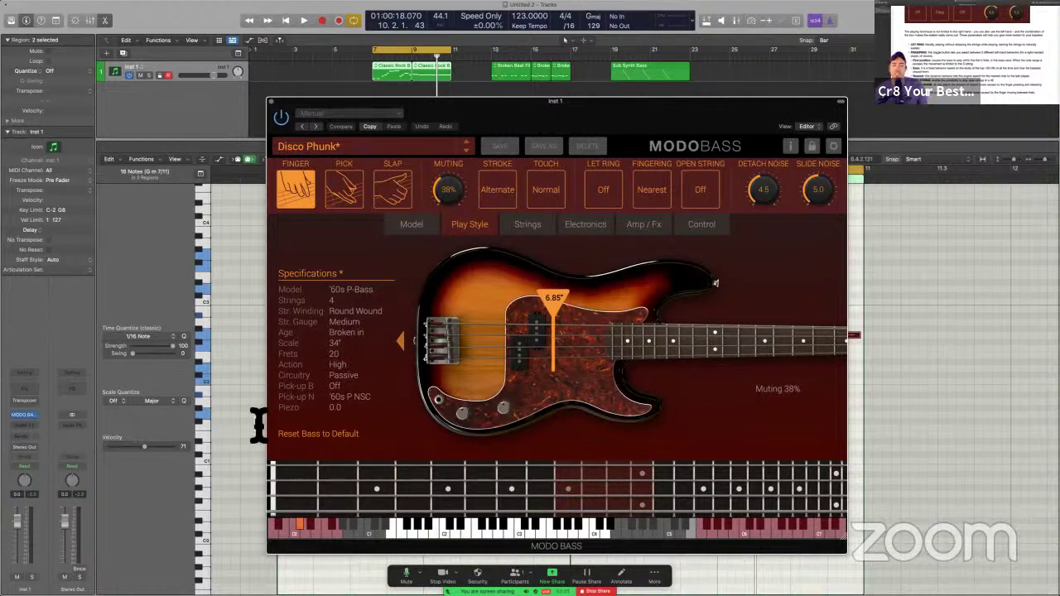
Step: Turn Open String on and audition the Classic Rock Bass regions, pausing and resuming playback to check the fret positions
{"action": "left_click", "coordinate": [702, 193]}
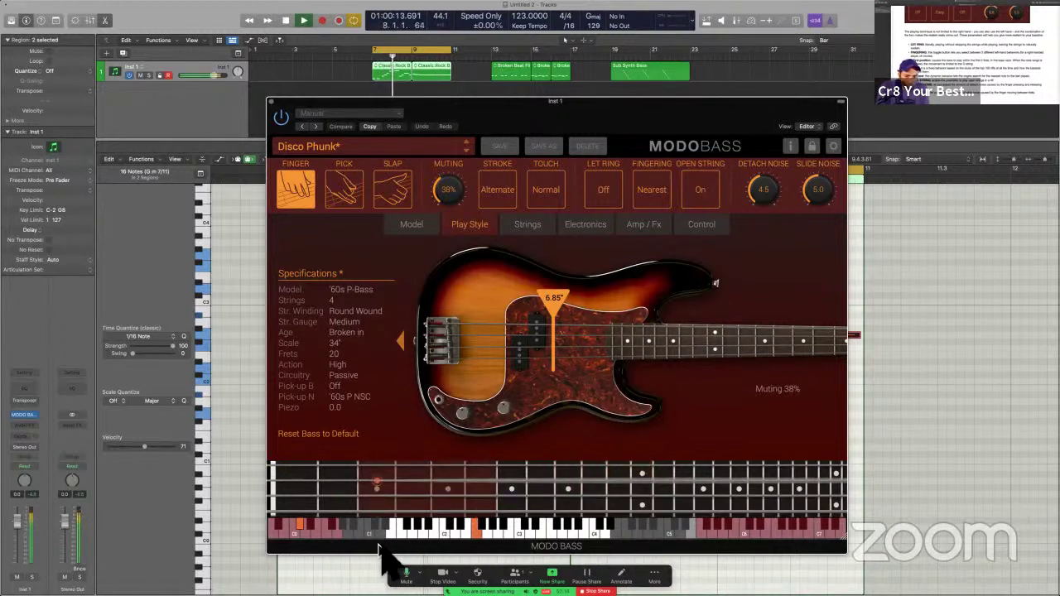
{"action": "key", "text": "space"}
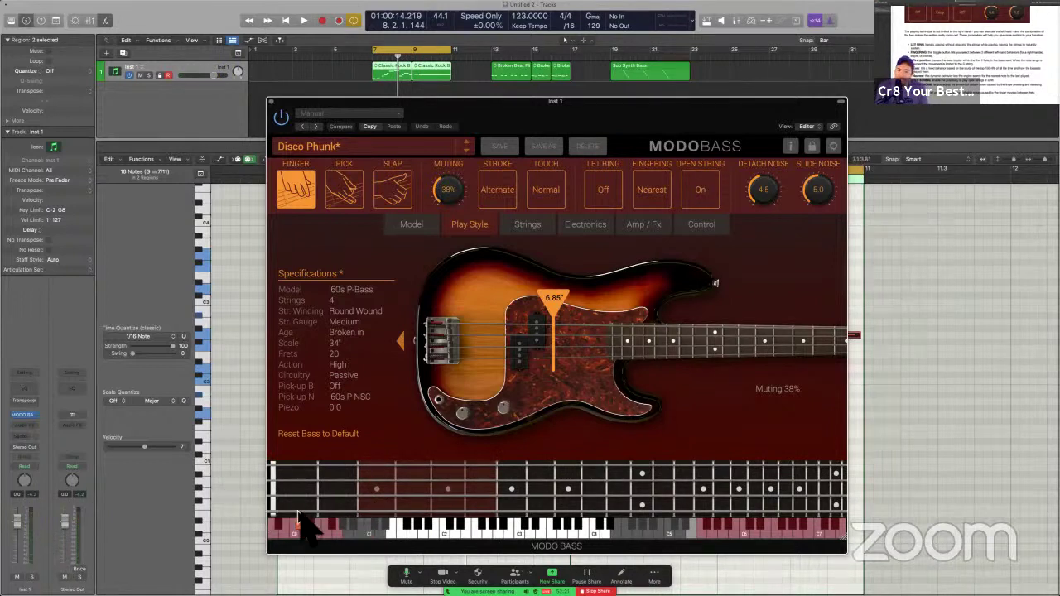
{"action": "key", "text": "space"}
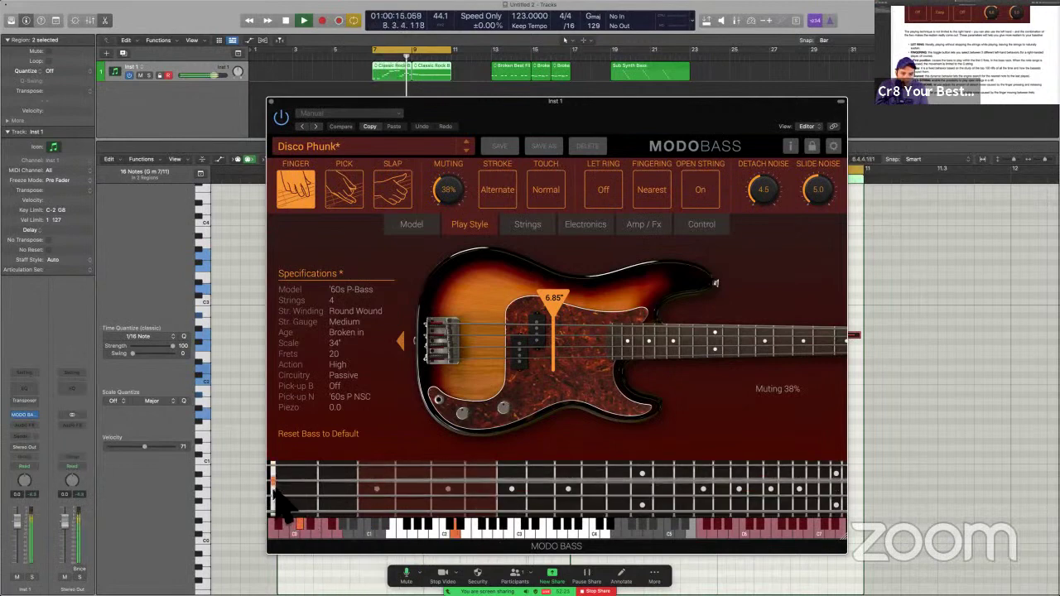
{"action": "key", "text": "space"}
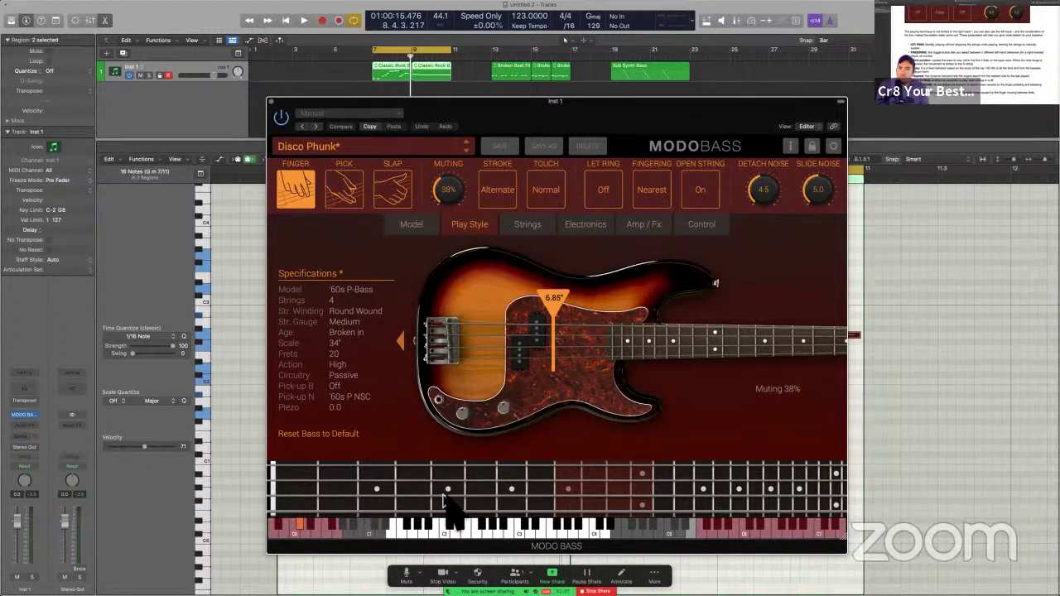
{"action": "key", "text": "space"}
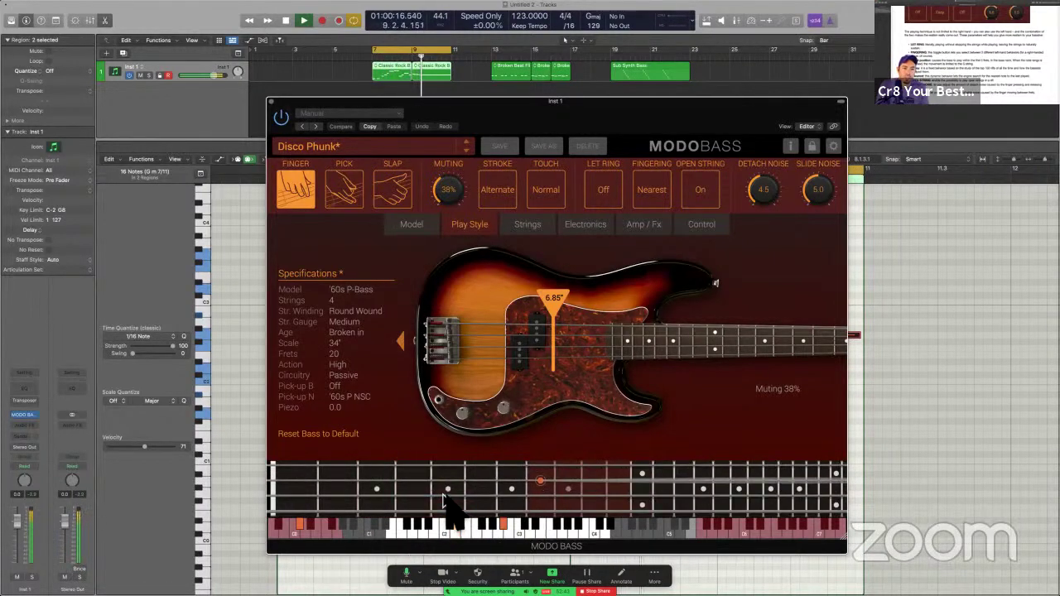
Step: Select the Sub Synth Bass region at bar 19, set the cycle range to it and audition it
{"action": "left_click", "coordinate": [680, 73]}
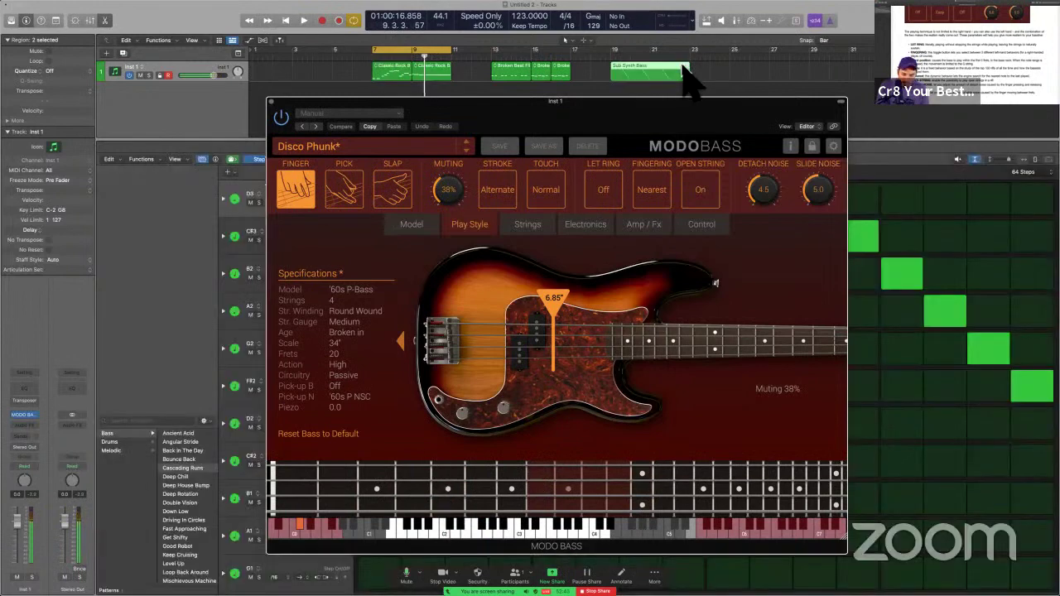
{"action": "key", "text": "u"}
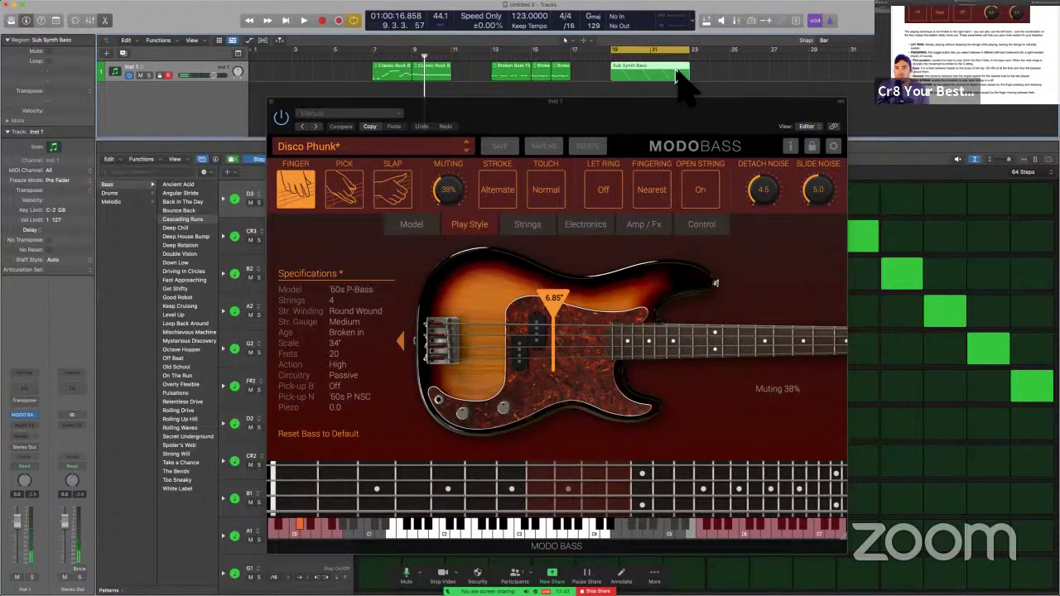
{"action": "key", "text": "space"}
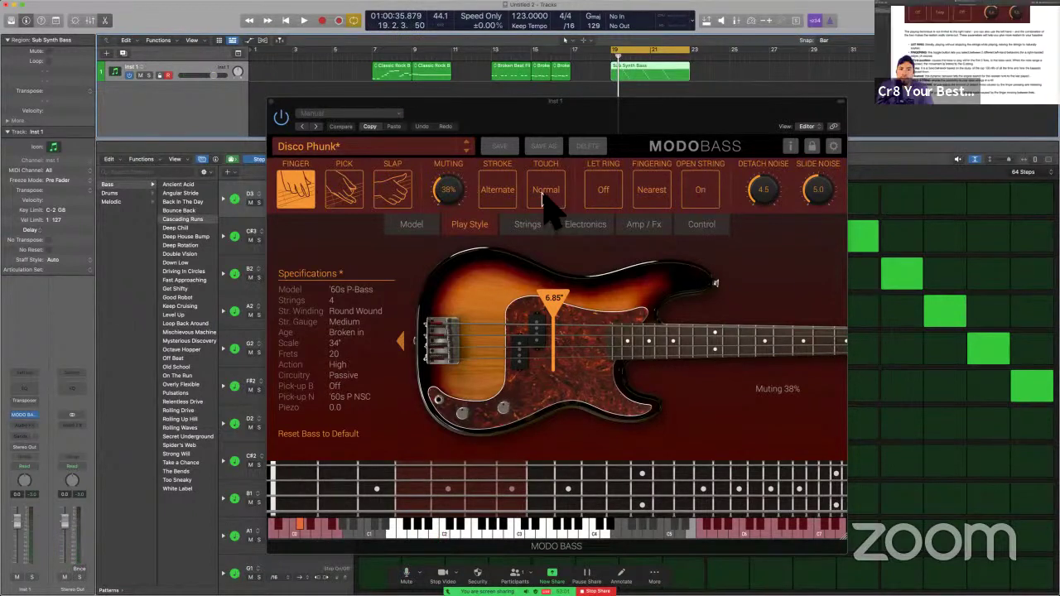
{"action": "left_click", "coordinate": [510, 196]}
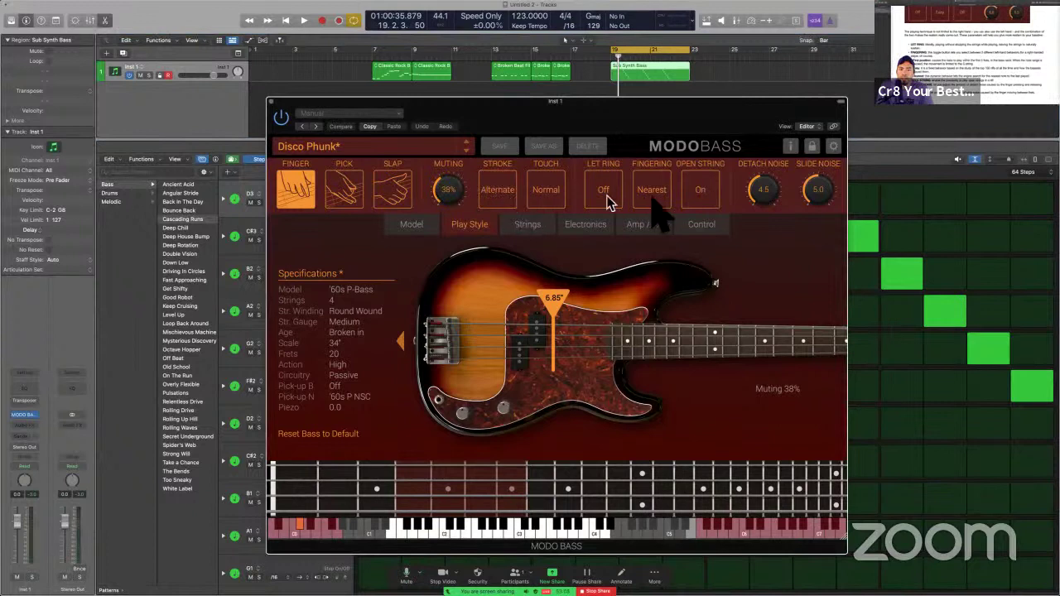
Step: Set Fingering to First Position and audition the Sub Synth Bass region
{"action": "left_click", "coordinate": [656, 199]}
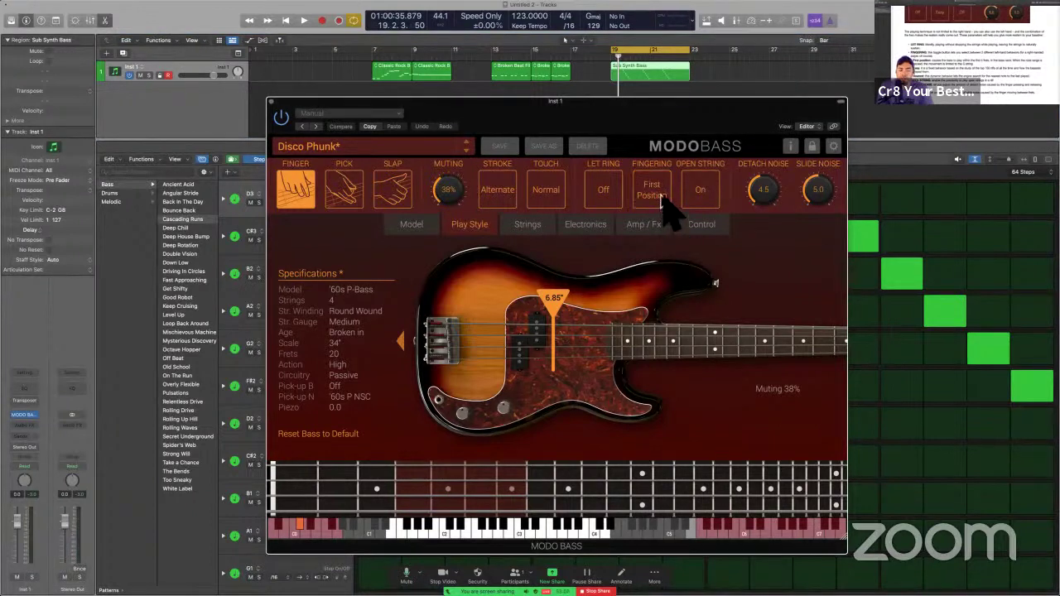
{"action": "key", "text": "space"}
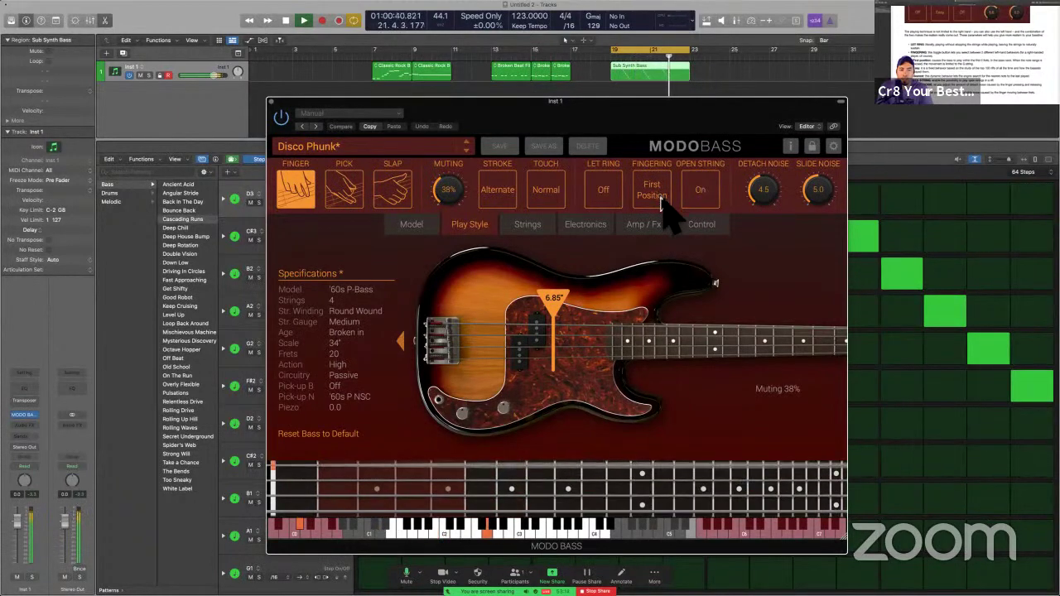
{"action": "key", "text": "space"}
Step: Set Fingering to Easy and Touch to Soft while auditioning the Sub Synth Bass region
{"action": "left_click", "coordinate": [663, 201]}
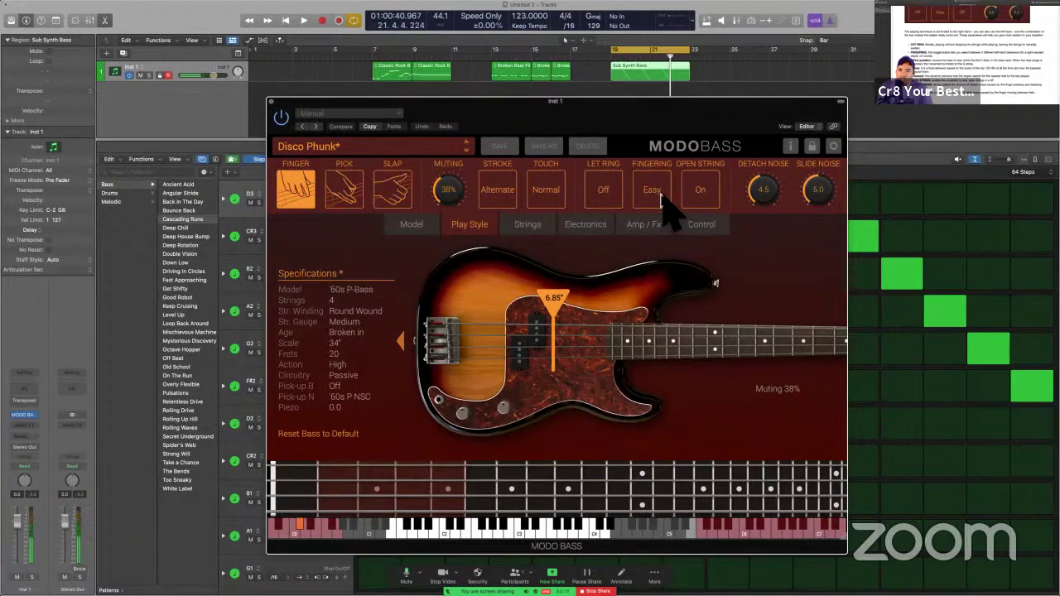
{"action": "key", "text": "space"}
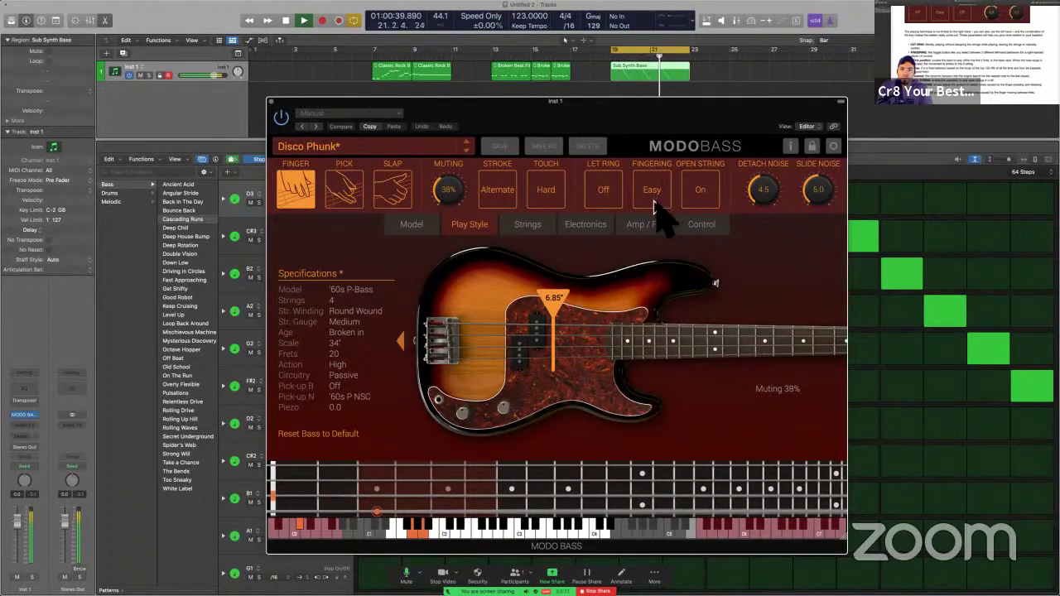
{"action": "left_click", "coordinate": [554, 198]}
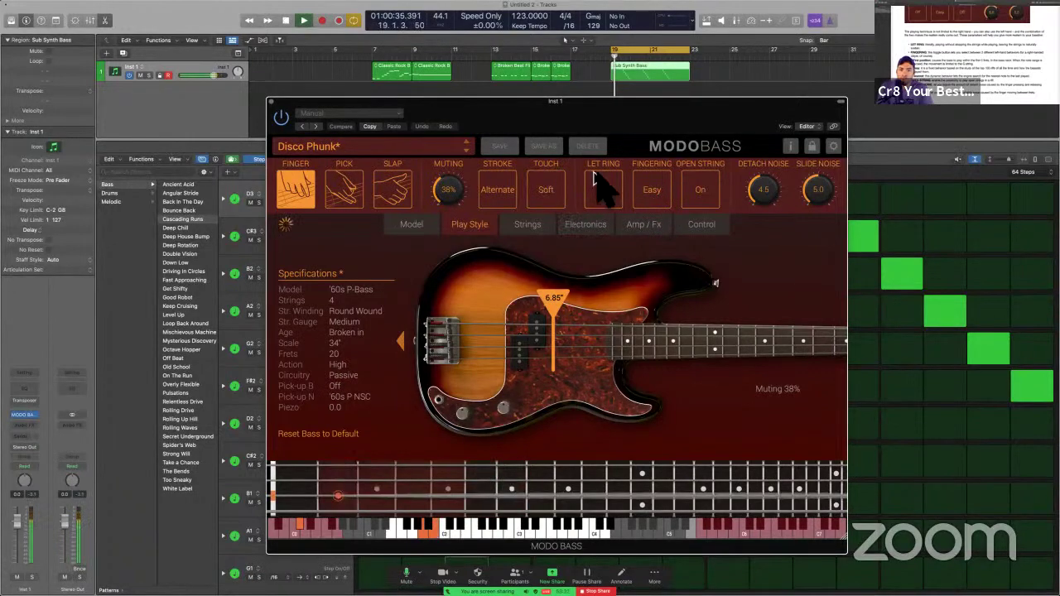
{"action": "left_click", "coordinate": [601, 187]}
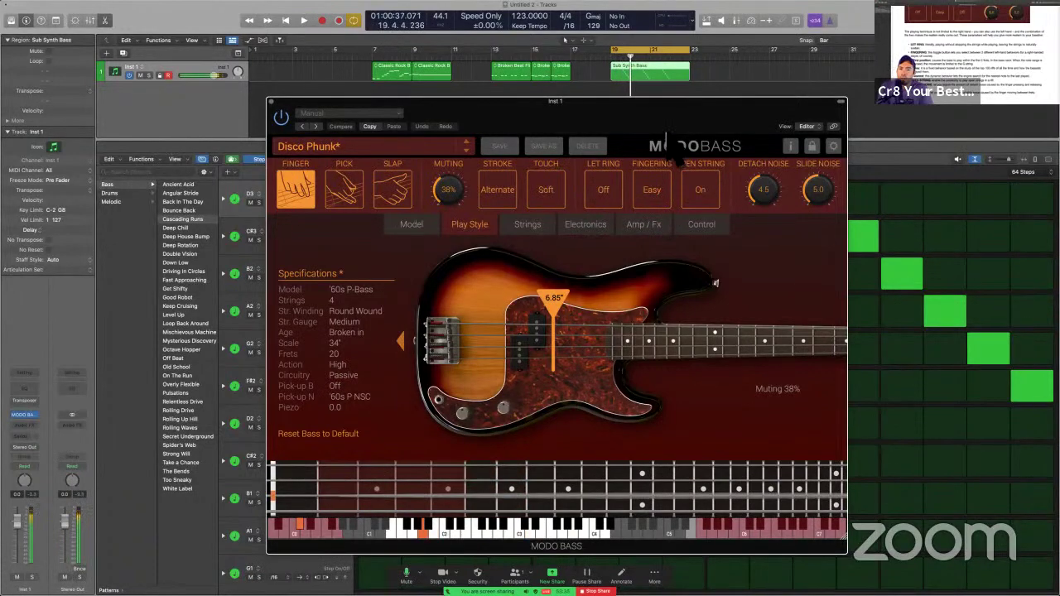
Step: Reposition the plug-in window, then select both Classic Rock Bass regions and play them with the cycle range around them
{"action": "left_click_drag", "start_coordinate": [657, 130], "coordinate": [674, 171]}
{"action": "left_click", "coordinate": [669, 110]}
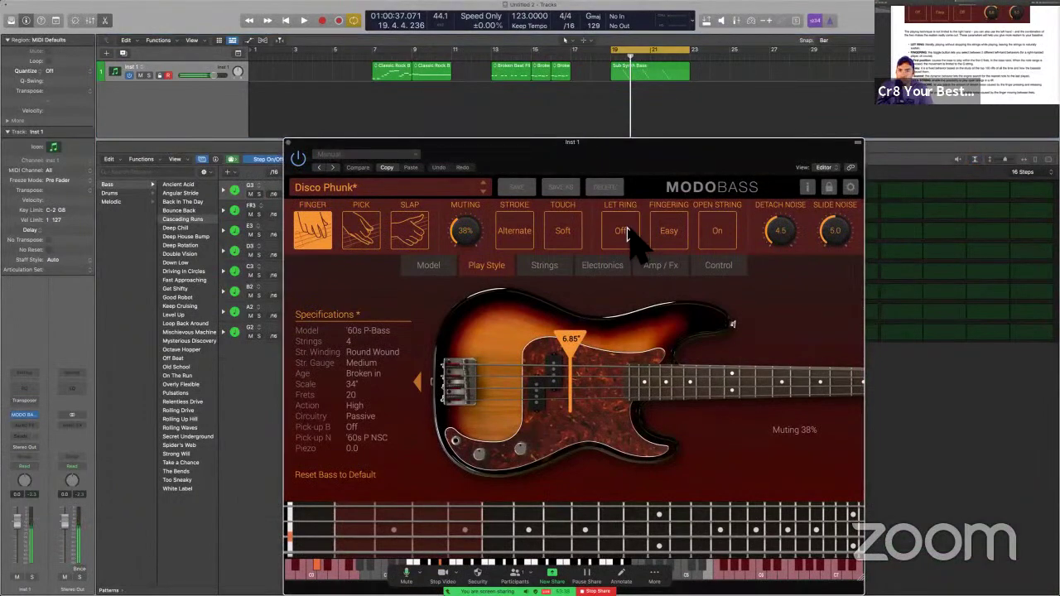
{"action": "left_click_drag", "start_coordinate": [662, 154], "coordinate": [656, 116]}
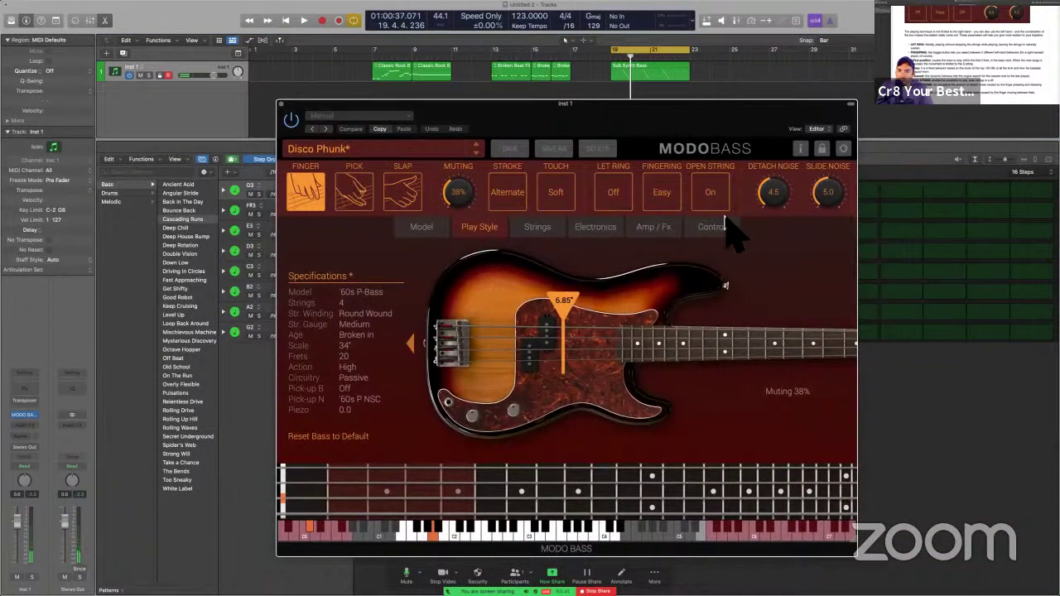
{"action": "left_click_drag", "start_coordinate": [433, 88], "coordinate": [379, 76]}
{"action": "double_click", "coordinate": [379, 76]}
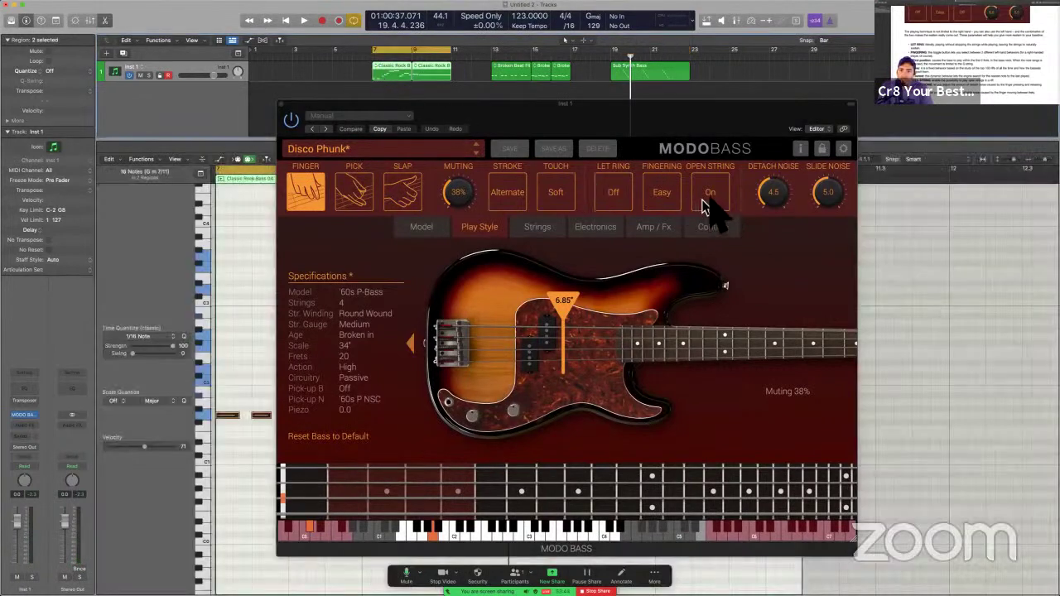
{"action": "key", "text": "space"}
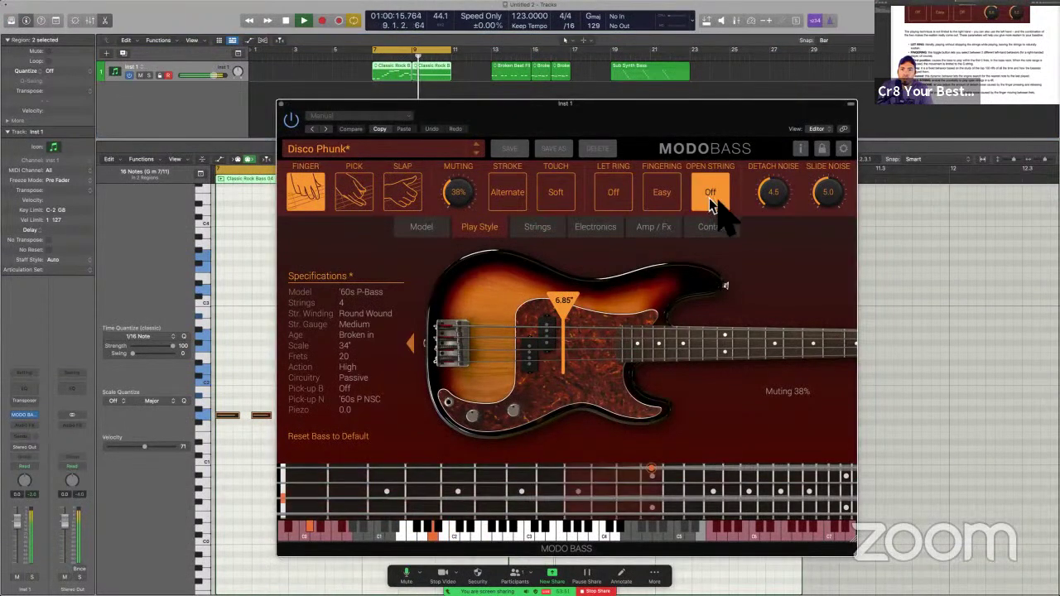
Step: Turn Open String off, move the plug-in window aside, close the region editor and audition the Classic Rock Bass regions again
{"action": "left_click", "coordinate": [712, 202]}
{"action": "left_click_drag", "start_coordinate": [564, 129], "coordinate": [733, 162]}
{"action": "key", "text": "e"}
{"action": "left_click", "coordinate": [331, 207]}
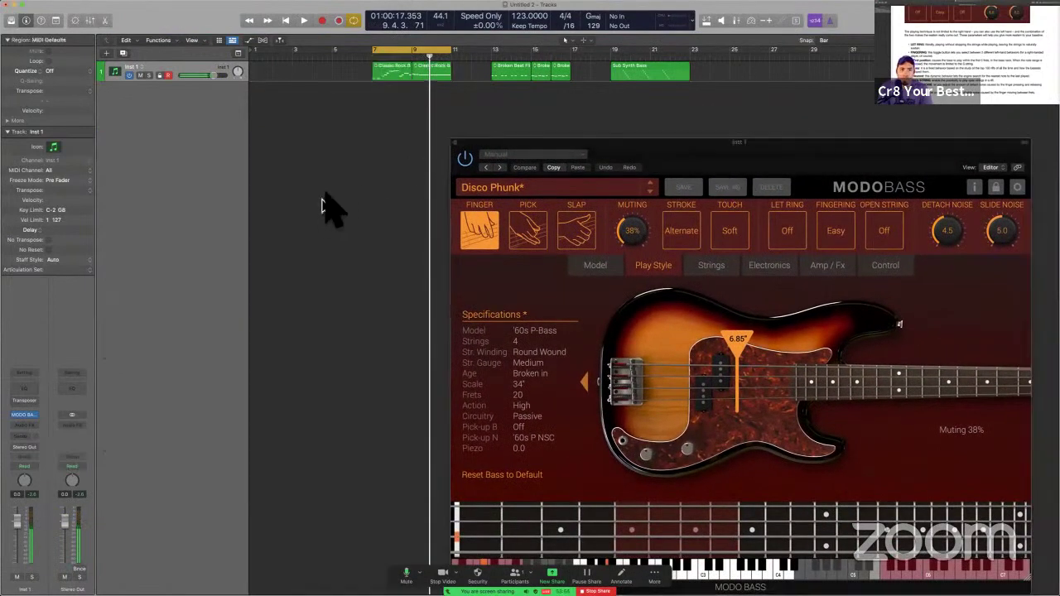
{"action": "key", "text": "space"}
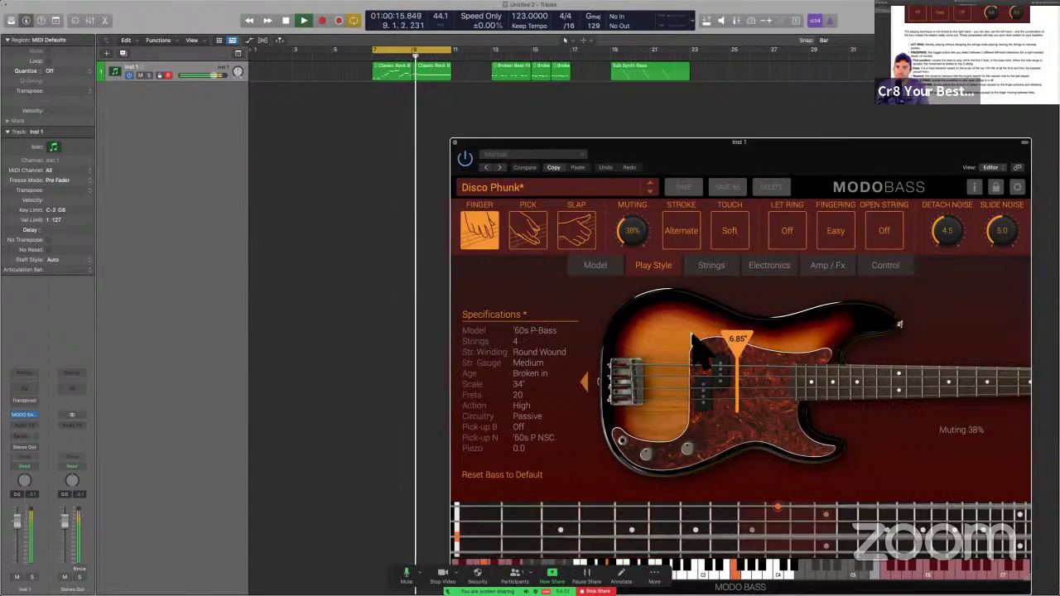
{"action": "key", "text": "space"}
Step: Change the bass model to '70s P-Bass and audition it with the Classic Rock Bass regions
{"action": "left_click", "coordinate": [596, 267]}
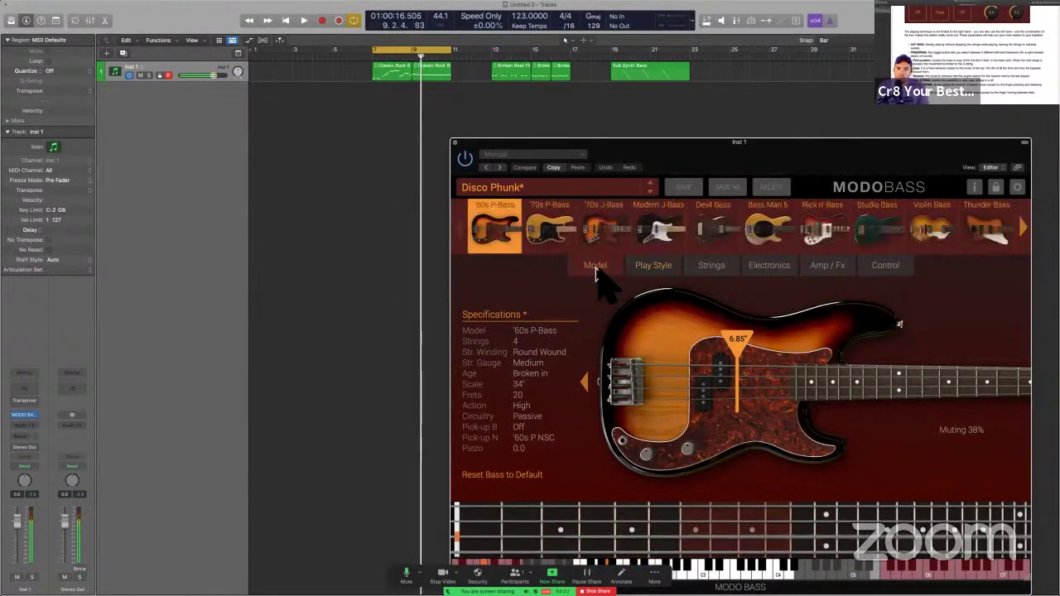
{"action": "left_click", "coordinate": [546, 230]}
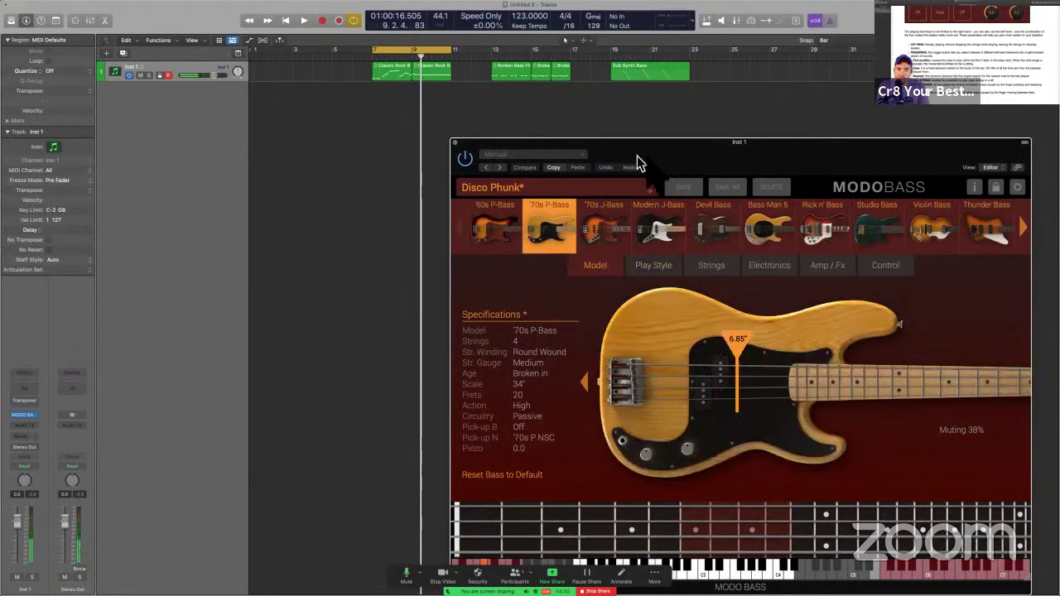
{"action": "left_click_drag", "start_coordinate": [665, 159], "coordinate": [571, 132]}
{"action": "key", "text": "space"}
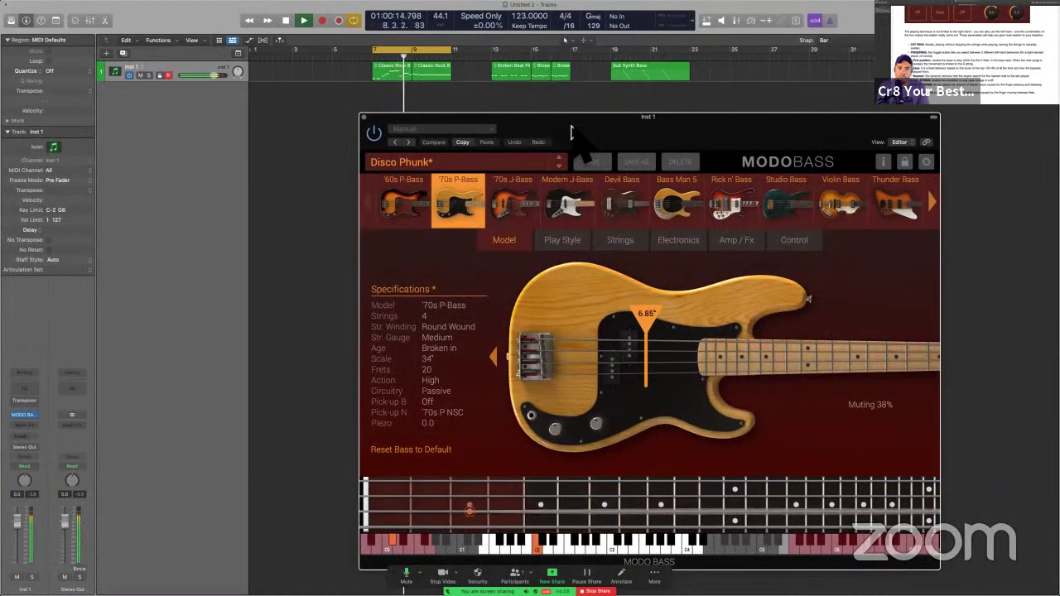
{"action": "key", "text": "space"}
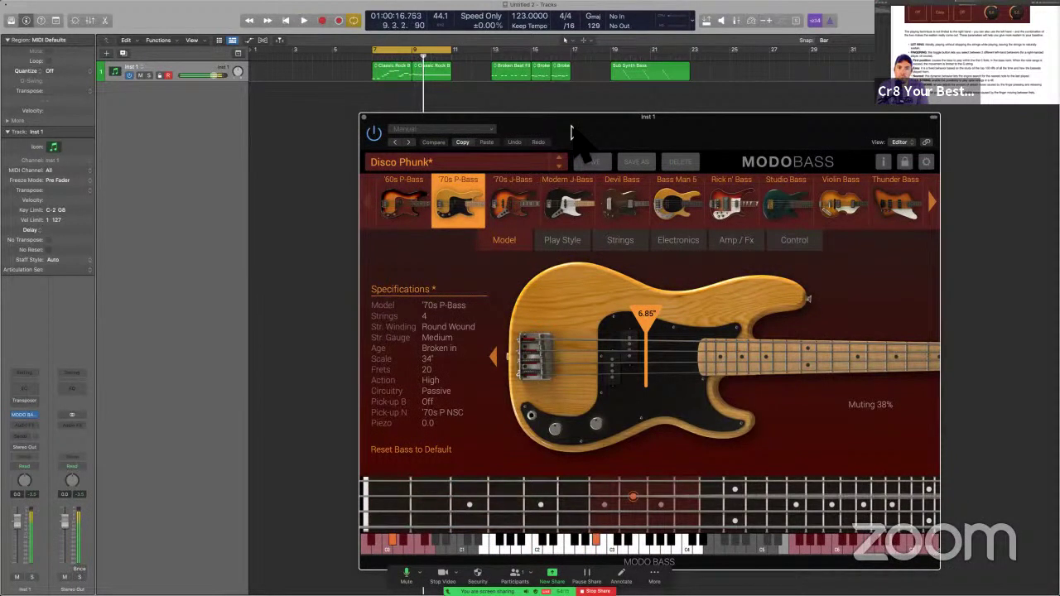
{"action": "left_click", "coordinate": [418, 76]}
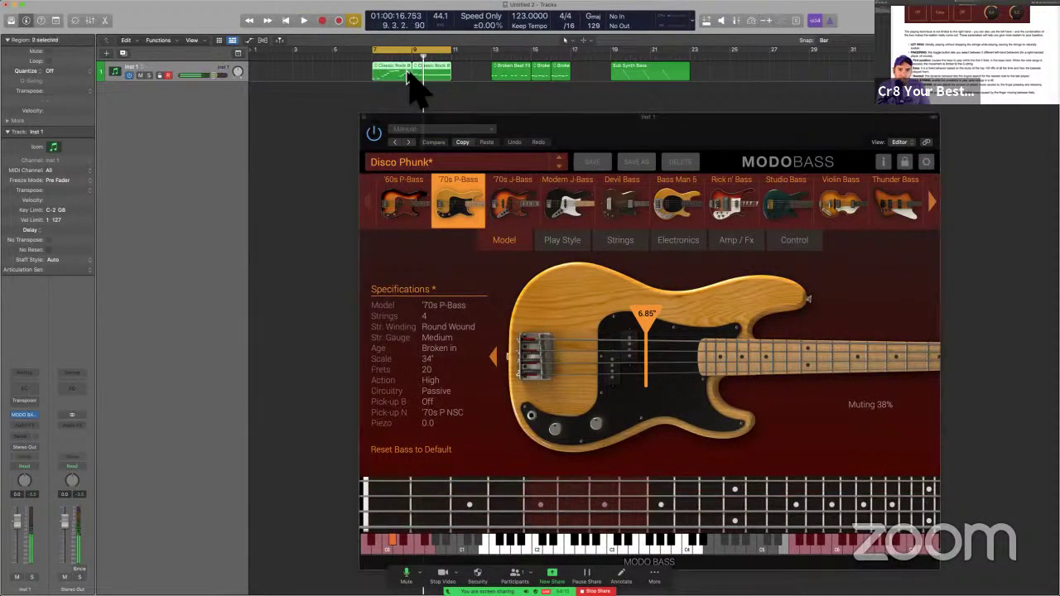
{"action": "double_click", "coordinate": [406, 75]}
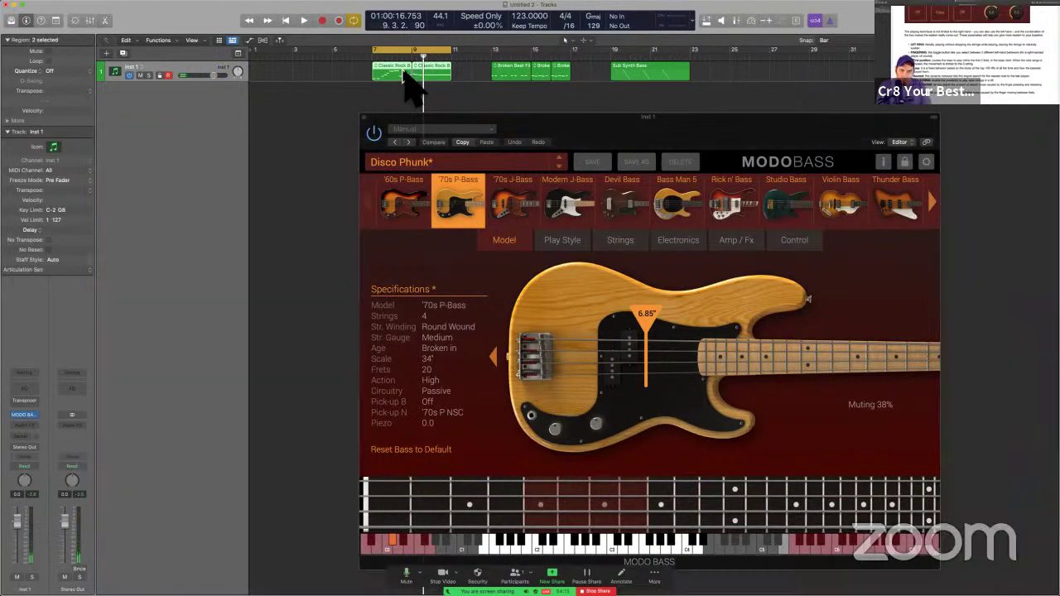
Step: Switch back to the MODO BASS manual and review the Open String, Detach Noise and Slide Noise descriptions on page 22
{"action": "key", "text": "ctrl+Right"}
{"action": "scroll", "coordinate": [437, 348], "scroll_direction": "down", "scroll_amount": 5}
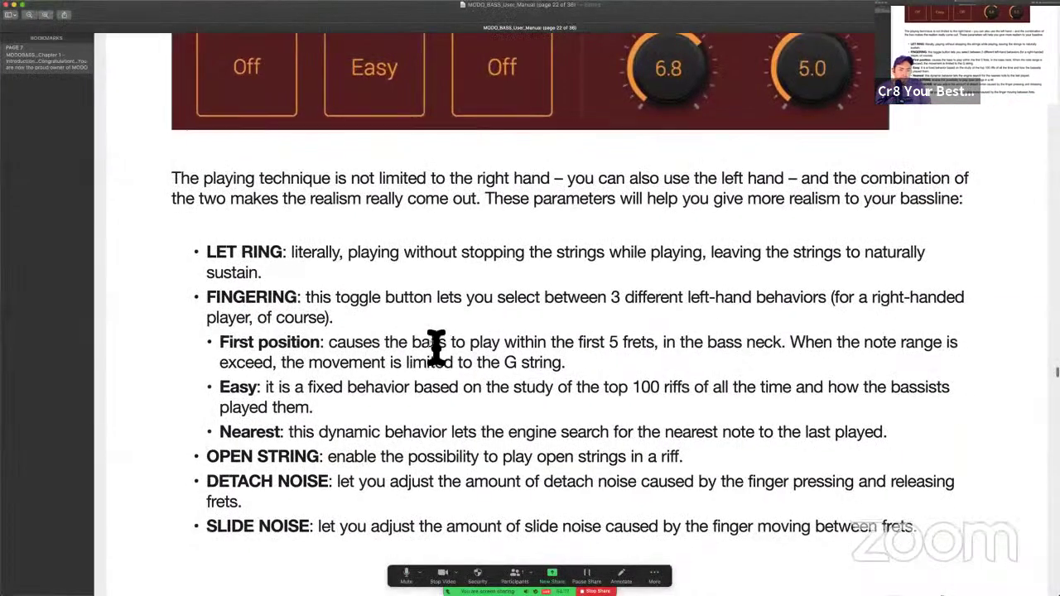
{"action": "scroll", "coordinate": [436, 348], "scroll_direction": "down", "scroll_amount": 3}
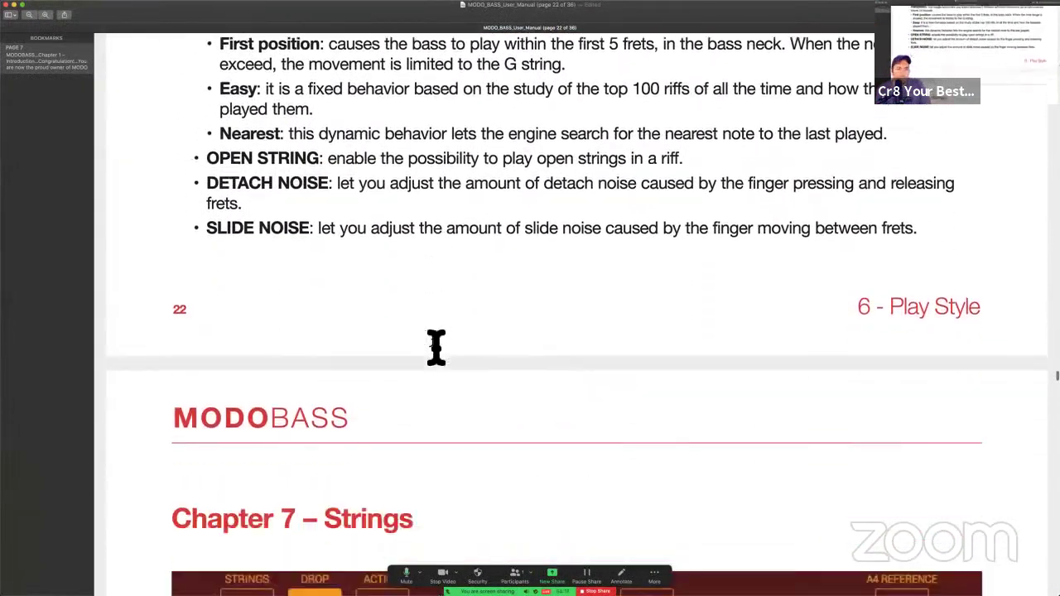
{"action": "left_click_drag", "start_coordinate": [209, 194], "coordinate": [381, 242]}
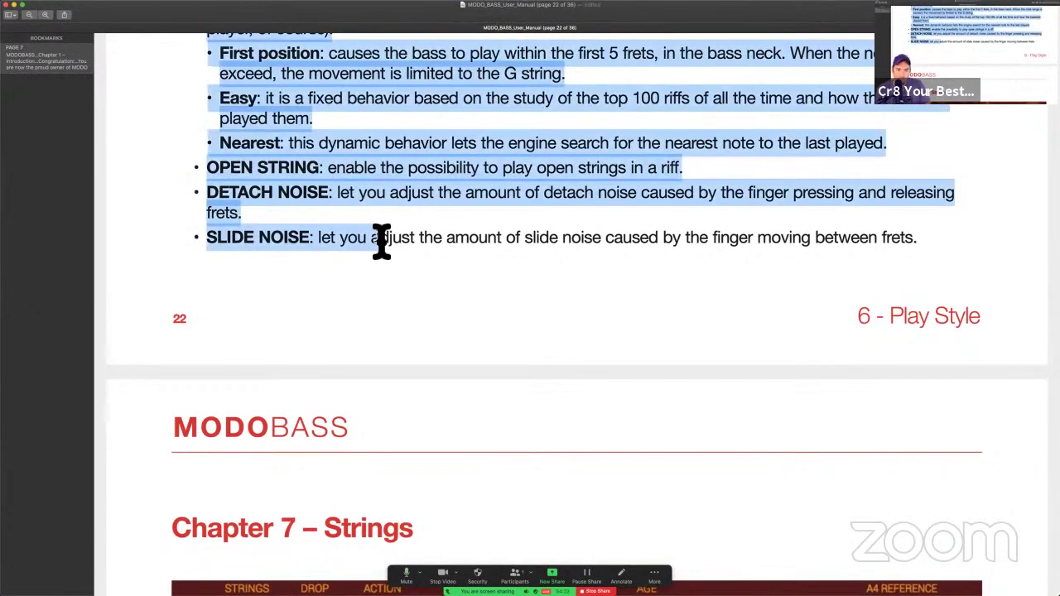
{"action": "scroll", "coordinate": [379, 240], "scroll_direction": "up", "scroll_amount": 2}
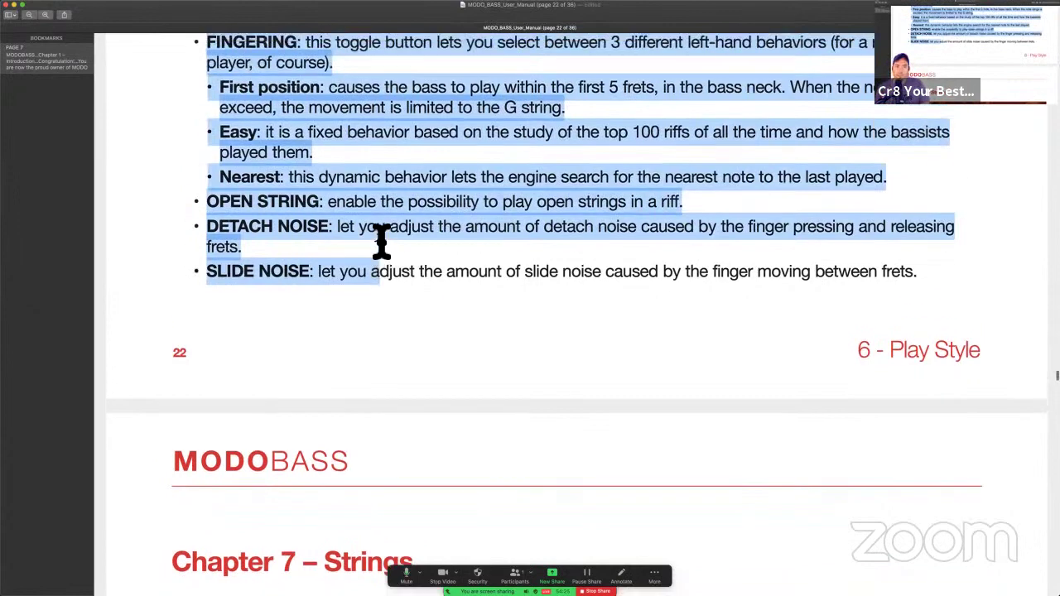
{"action": "left_click", "coordinate": [231, 253]}
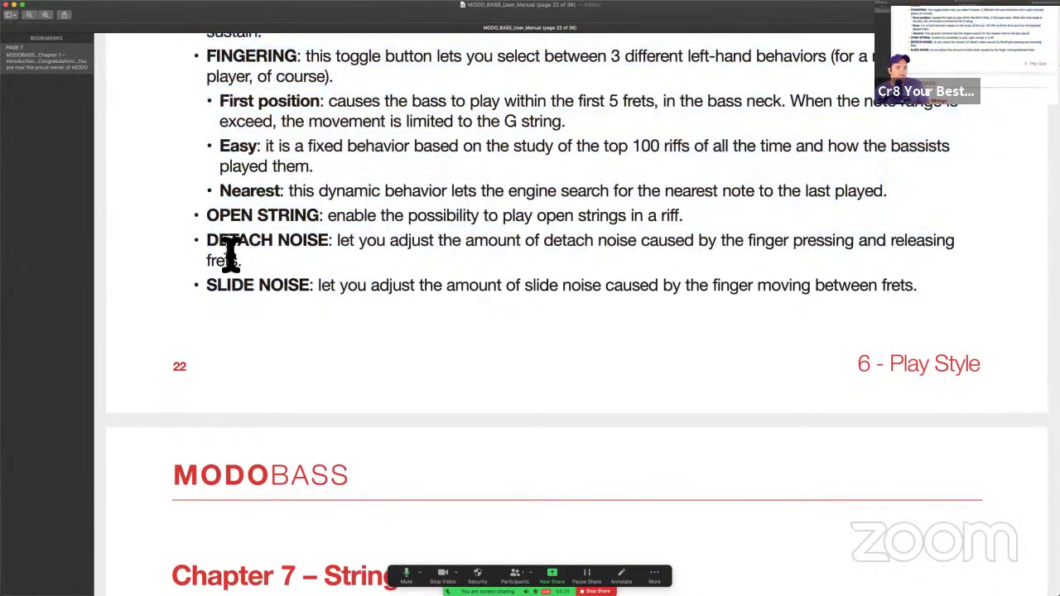
{"action": "scroll", "coordinate": [314, 290], "scroll_direction": "up", "scroll_amount": 2}
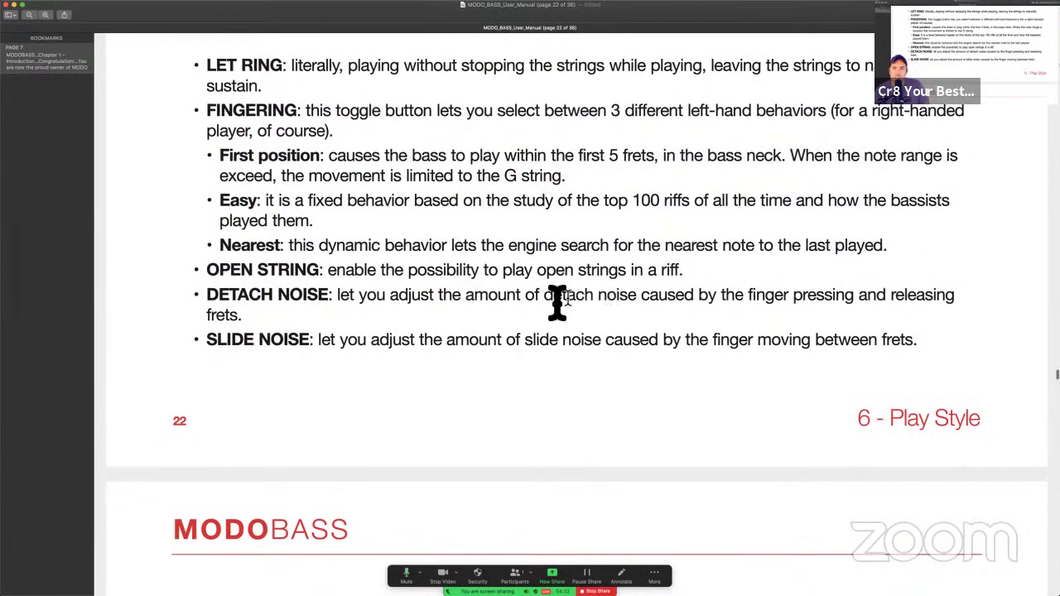
Step: Review the Detach Noise and Slide Noise descriptions on page 22, highlighting the wording about finger pressing and releasing
{"action": "left_click_drag", "start_coordinate": [553, 296], "coordinate": [643, 299]}
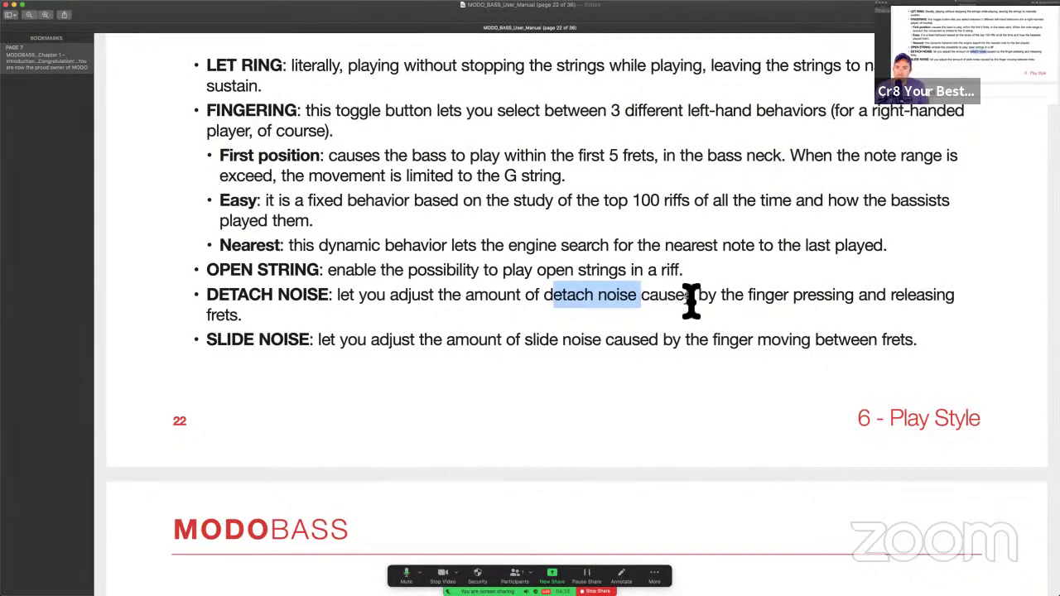
{"action": "left_click_drag", "start_coordinate": [683, 297], "coordinate": [876, 299]}
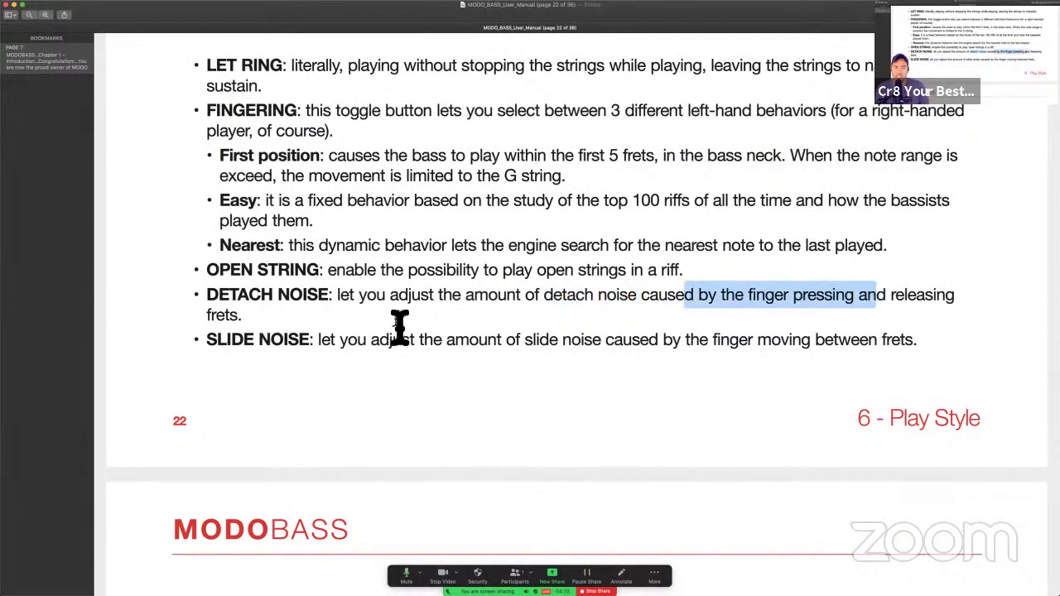
{"action": "left_click_drag", "start_coordinate": [210, 303], "coordinate": [256, 329]}
{"action": "left_click", "coordinate": [259, 345]}
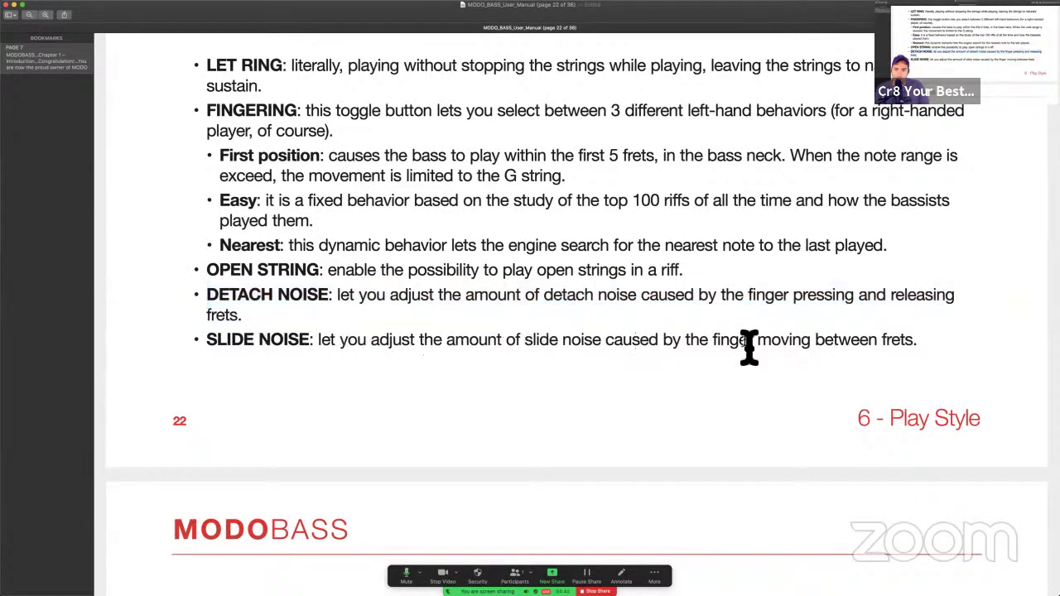
Step: Return to Logic Pro, set Detach Noise and Slide Noise to 0.0 in the play style settings, and play the Classic Rock Bass regions
{"action": "key", "text": "ctrl+Left"}
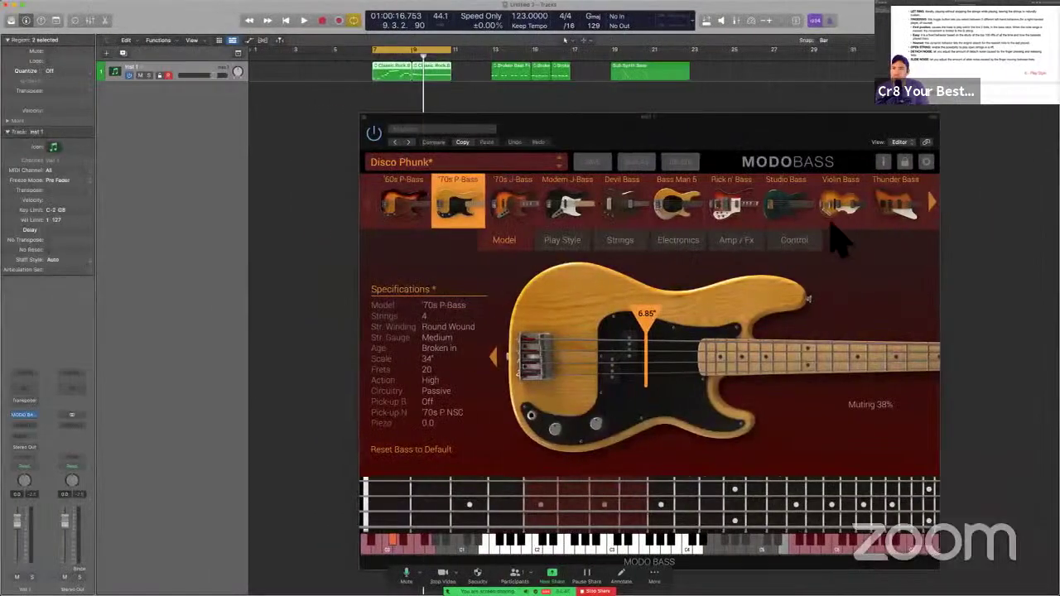
{"action": "left_click", "coordinate": [581, 240]}
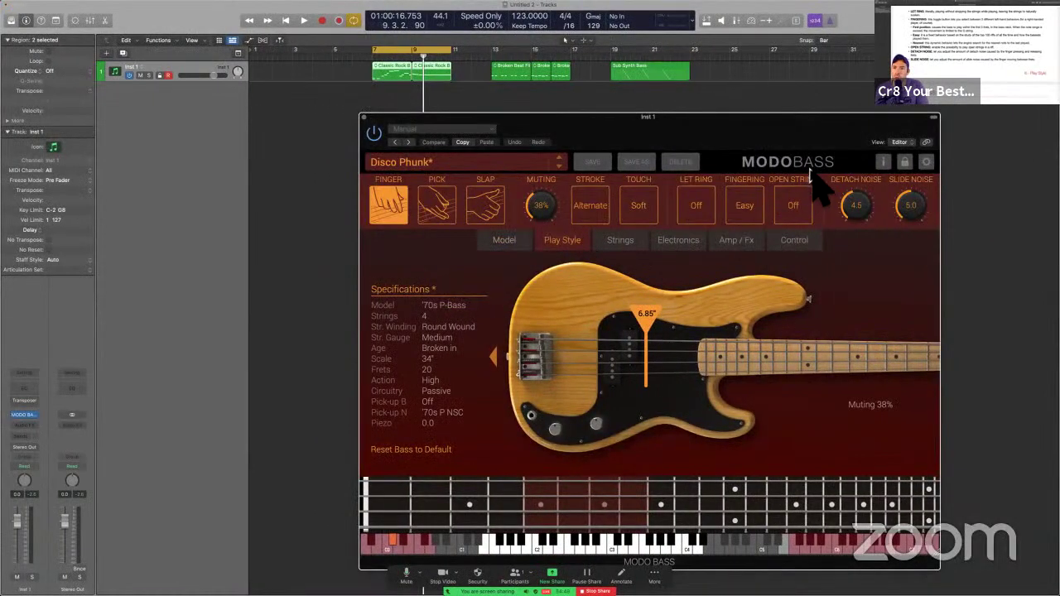
{"action": "left_click_drag", "start_coordinate": [917, 207], "coordinate": [953, 407]}
{"action": "left_click_drag", "start_coordinate": [738, 141], "coordinate": [604, 122]}
{"action": "key", "text": "space"}
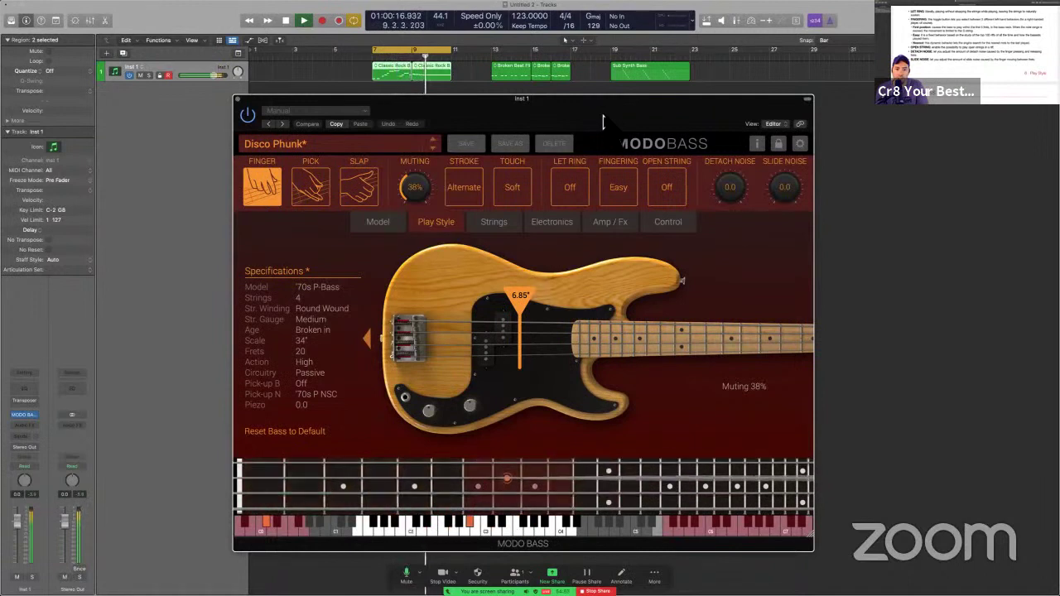
Step: Compare Nearest and Easy fingering during playback, and audition the Classic Rock Bass regions with Detach Noise raised to 10
{"action": "left_click", "coordinate": [625, 196]}
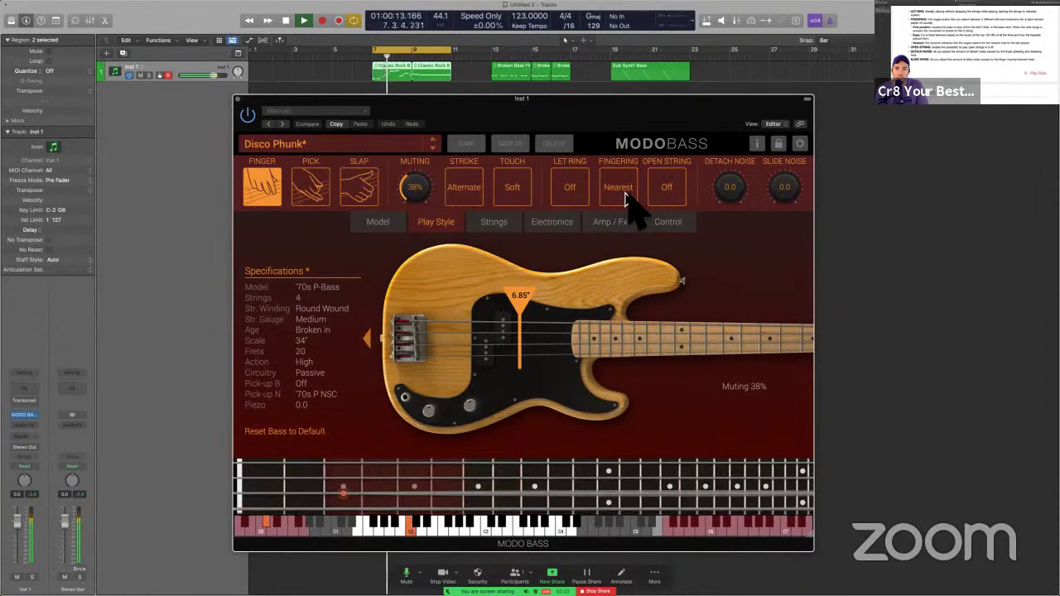
{"action": "left_click", "coordinate": [625, 194]}
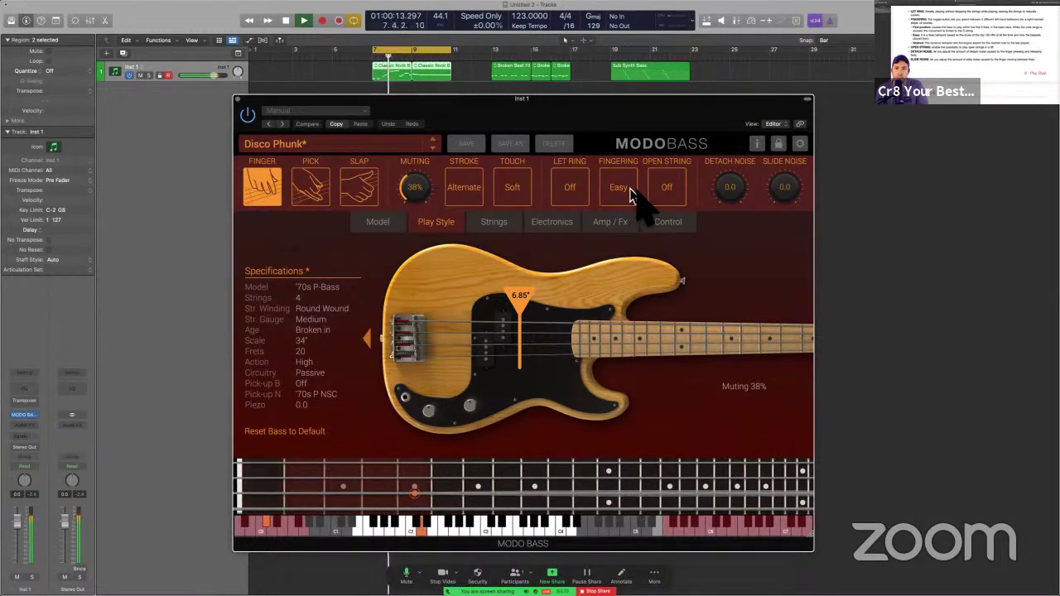
{"action": "left_click_drag", "start_coordinate": [726, 204], "coordinate": [754, 25]}
{"action": "left_click_drag", "start_coordinate": [729, 122], "coordinate": [735, 80]}
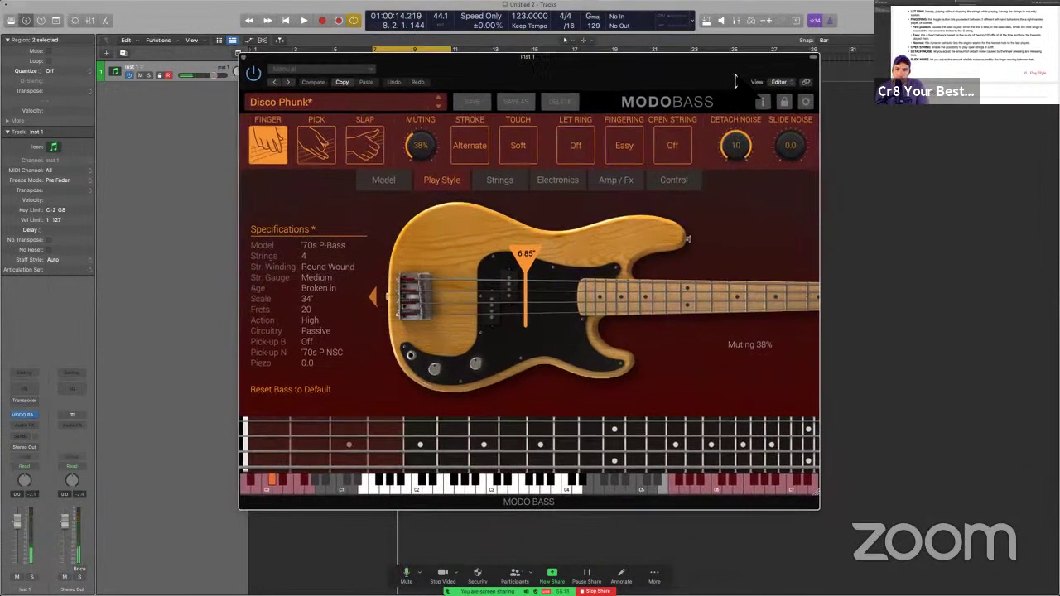
{"action": "key", "text": "space"}
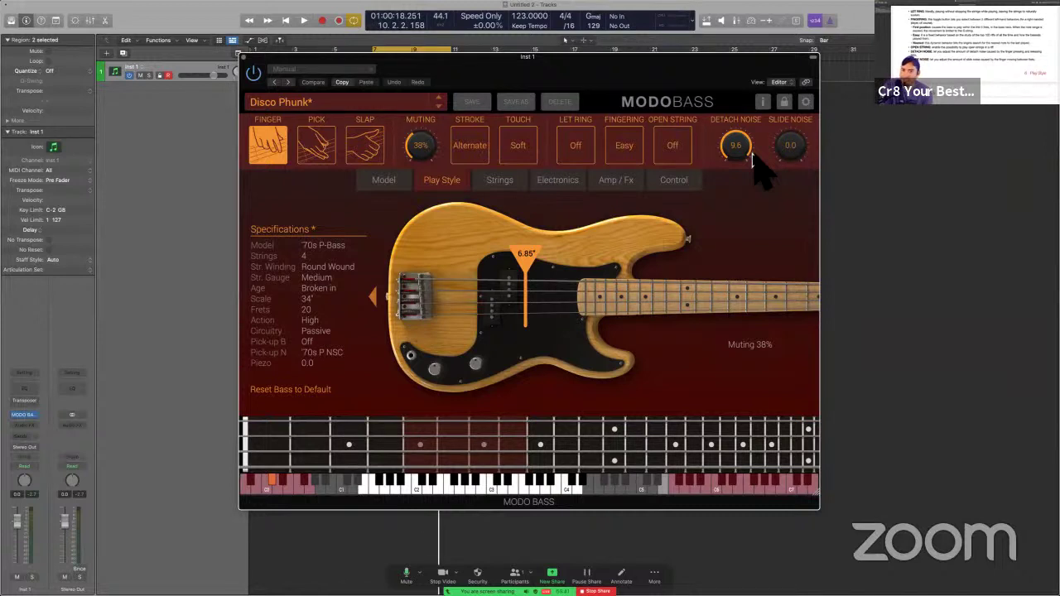
Step: Audition the regions with Slide Noise at 10 and Nearest fingering, moving the plucking position to 2.46" during playback
{"action": "left_click_drag", "start_coordinate": [792, 154], "coordinate": [795, 73]}
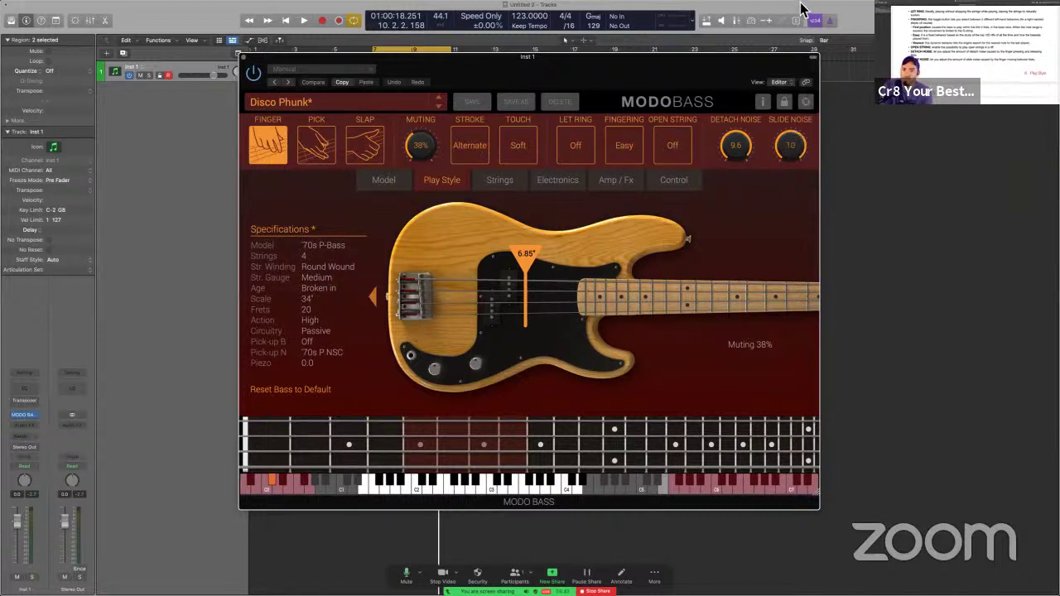
{"action": "key", "text": "space"}
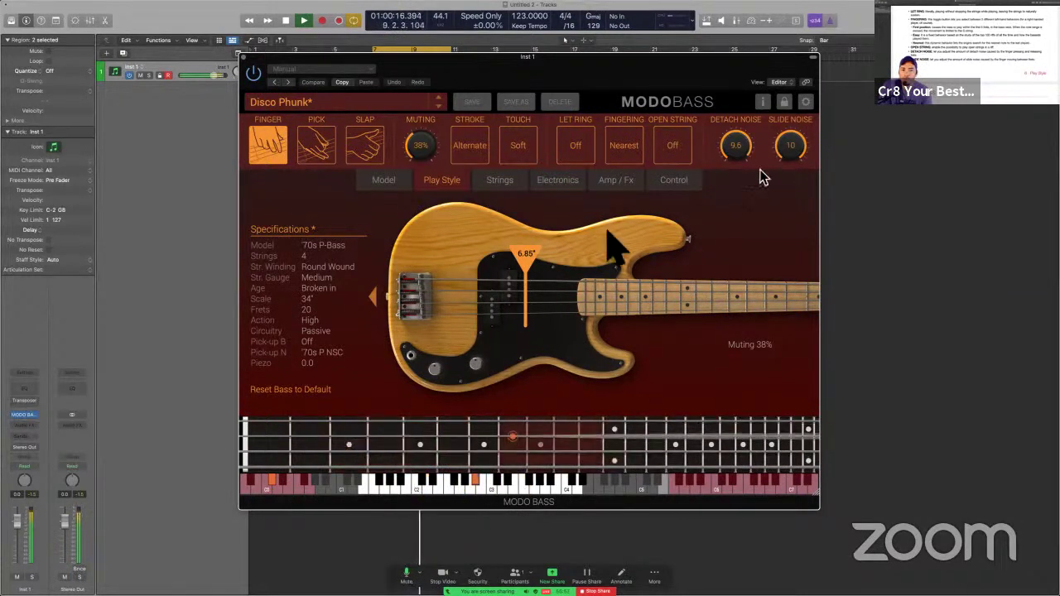
{"action": "left_click_drag", "start_coordinate": [523, 260], "coordinate": [460, 258]}
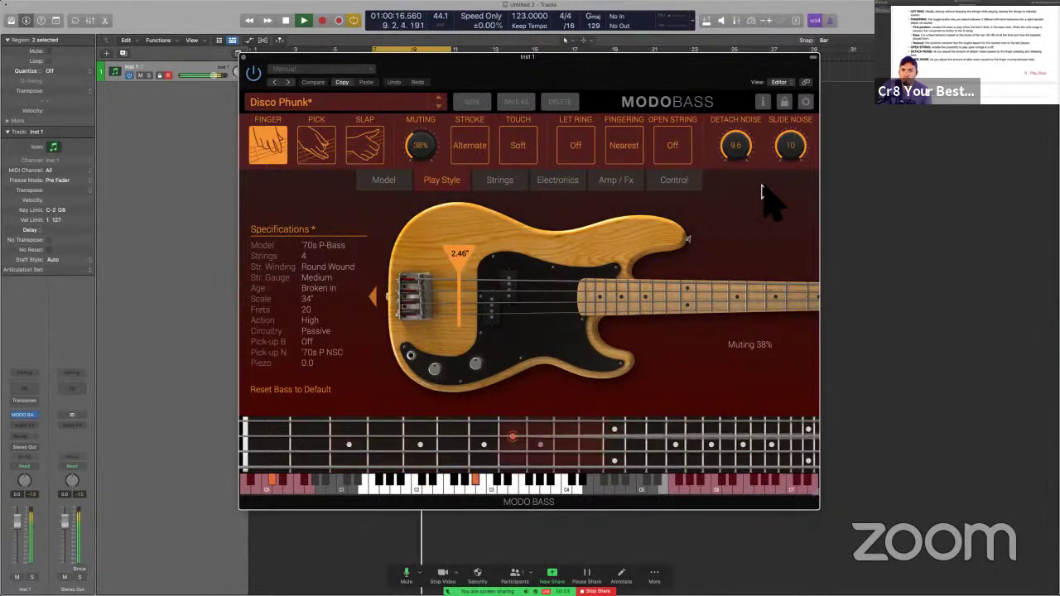
{"action": "key", "text": "space"}
Step: Change the bass model to Devil Bass, audition it with the Classic Rock Bass regions and lower Detach Noise to 4.7
{"action": "left_click", "coordinate": [387, 182]}
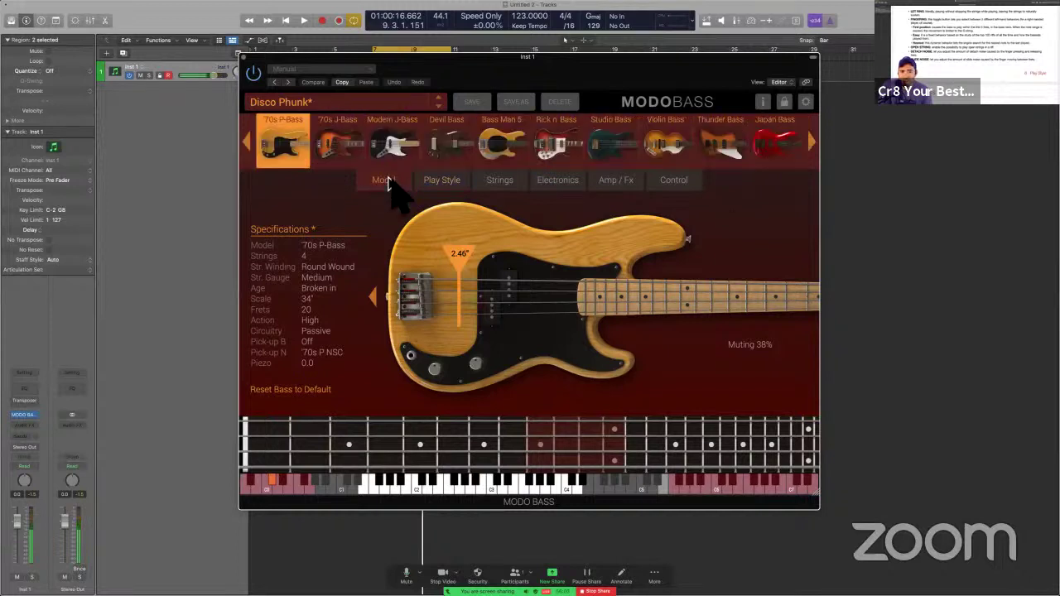
{"action": "left_click", "coordinate": [447, 142]}
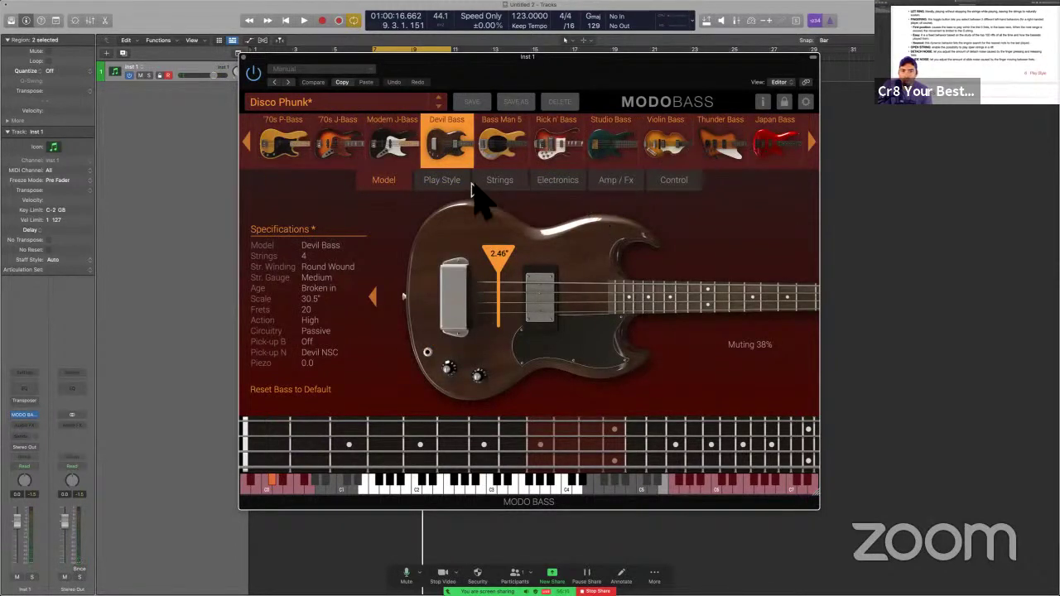
{"action": "left_click", "coordinate": [457, 179]}
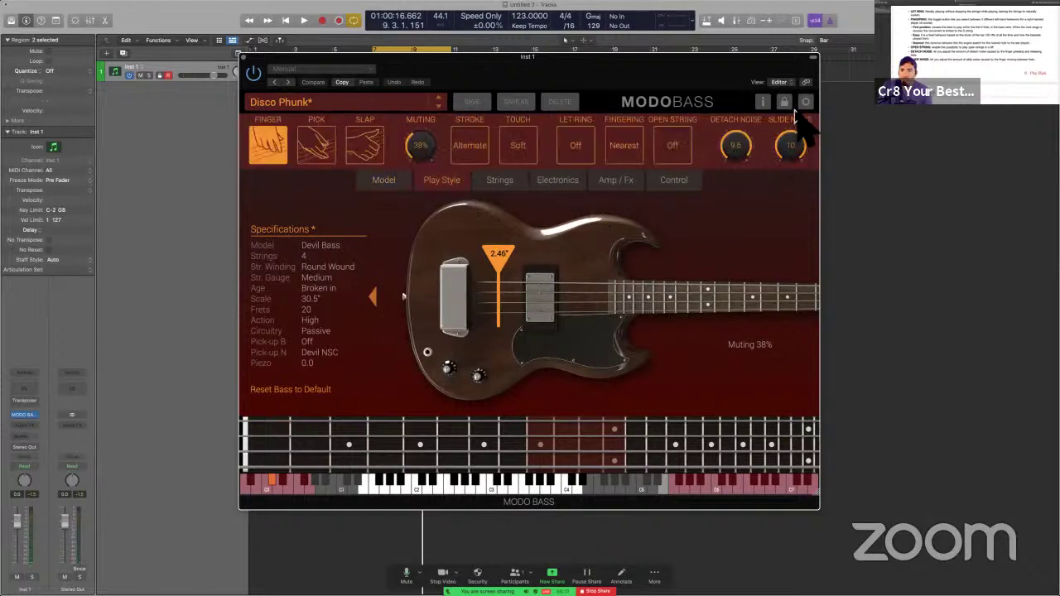
{"action": "key", "text": "space"}
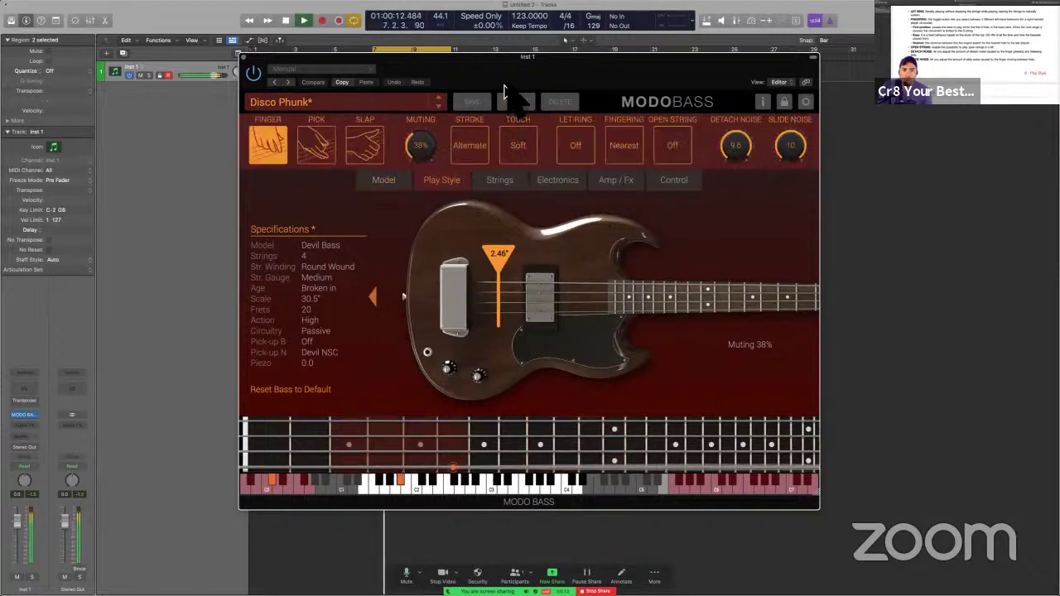
{"action": "left_click_drag", "start_coordinate": [504, 82], "coordinate": [517, 145]}
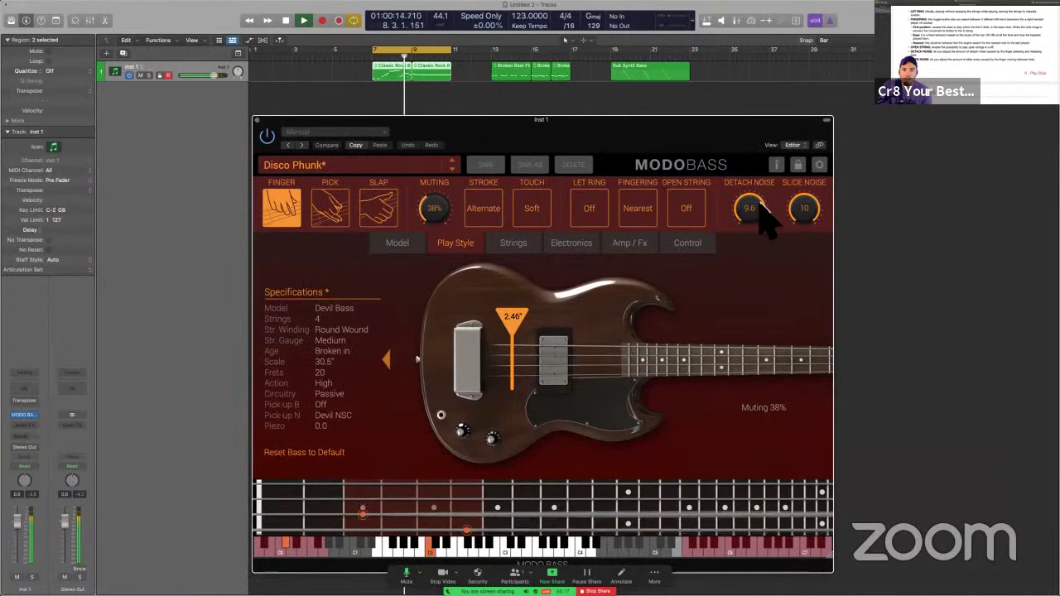
{"action": "left_click_drag", "start_coordinate": [750, 208], "coordinate": [757, 279]}
Step: Select the three Broken Beat regions, set the cycle range around them and audition them with the Devil Bass
{"action": "left_click_drag", "start_coordinate": [494, 96], "coordinate": [574, 72]}
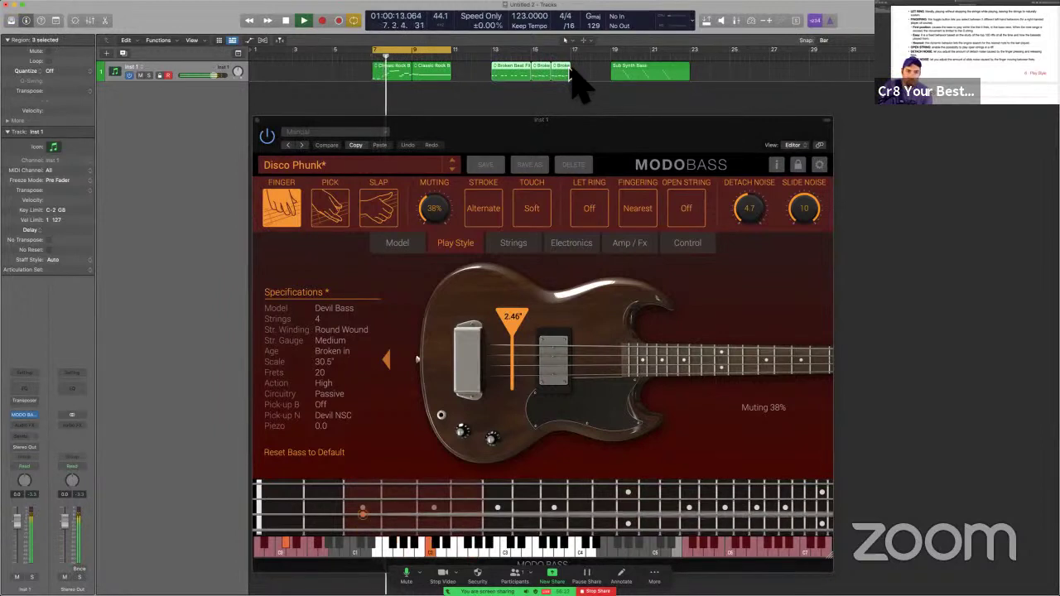
{"action": "key", "text": "super+u"}
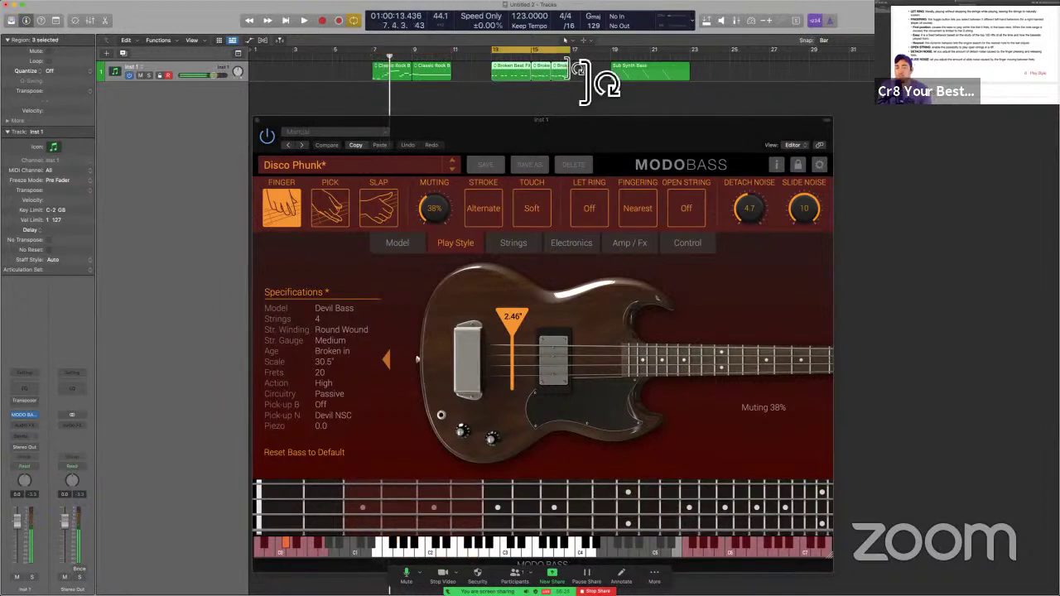
{"action": "key", "text": "space"}
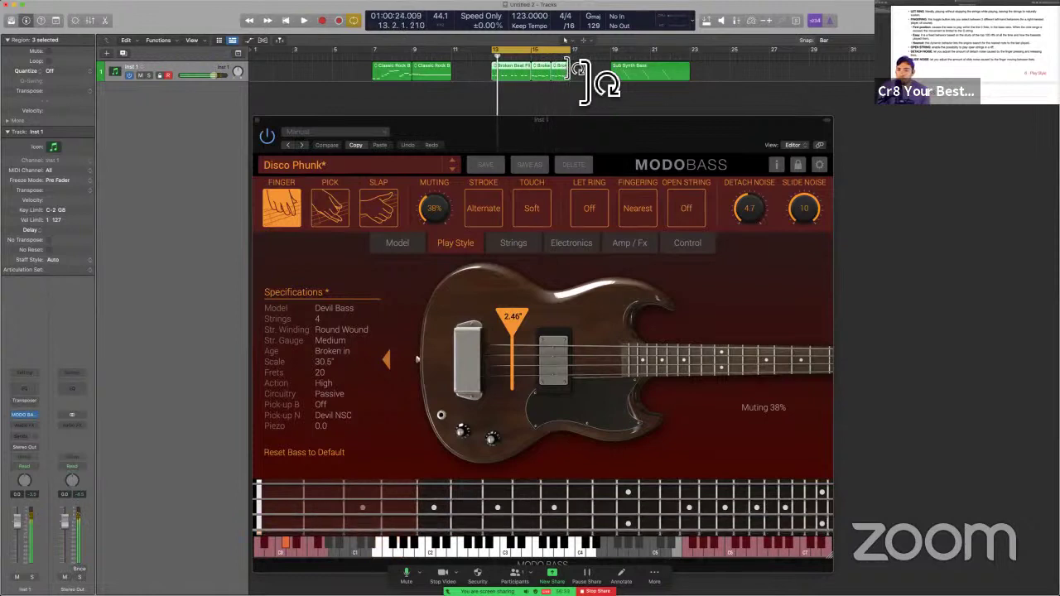
Step: Set the cycle range around the Sub Synth Bass region and play it
{"action": "left_click", "coordinate": [680, 70]}
{"action": "key", "text": "super+u"}
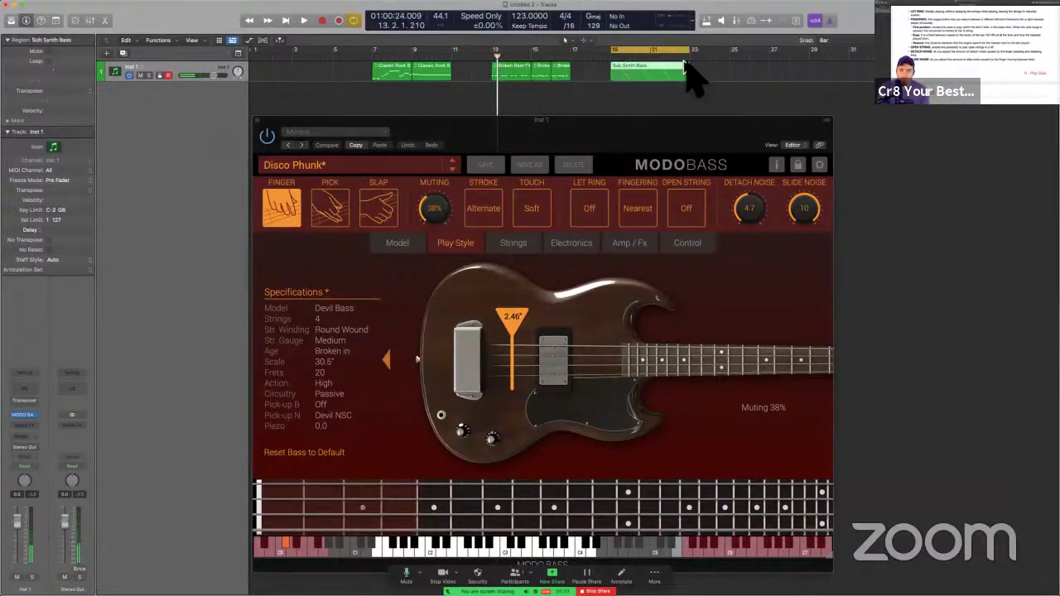
{"action": "key", "text": "space"}
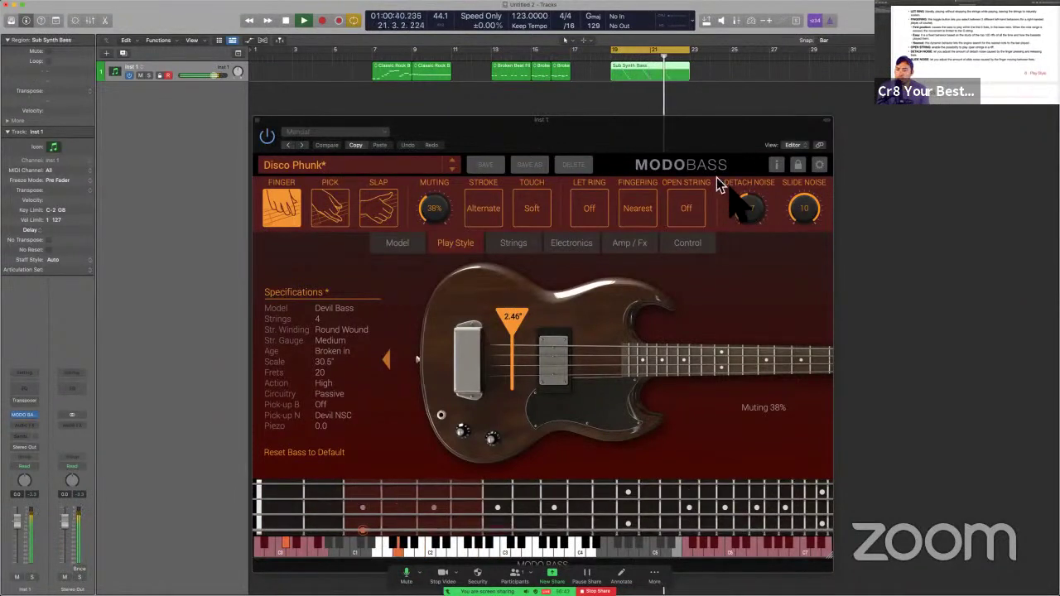
Step: Compare the looping Sub Synth Bass region with Slide Noise at 0.0 and raised to 8.1
{"action": "left_click_drag", "start_coordinate": [814, 222], "coordinate": [823, 272]}
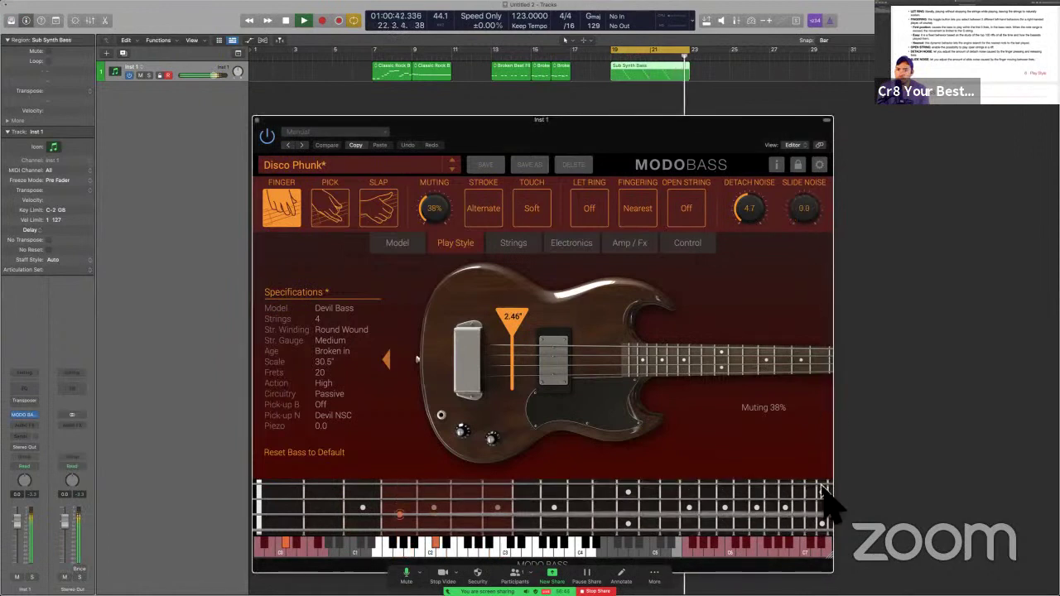
{"action": "double_click", "coordinate": [803, 209]}
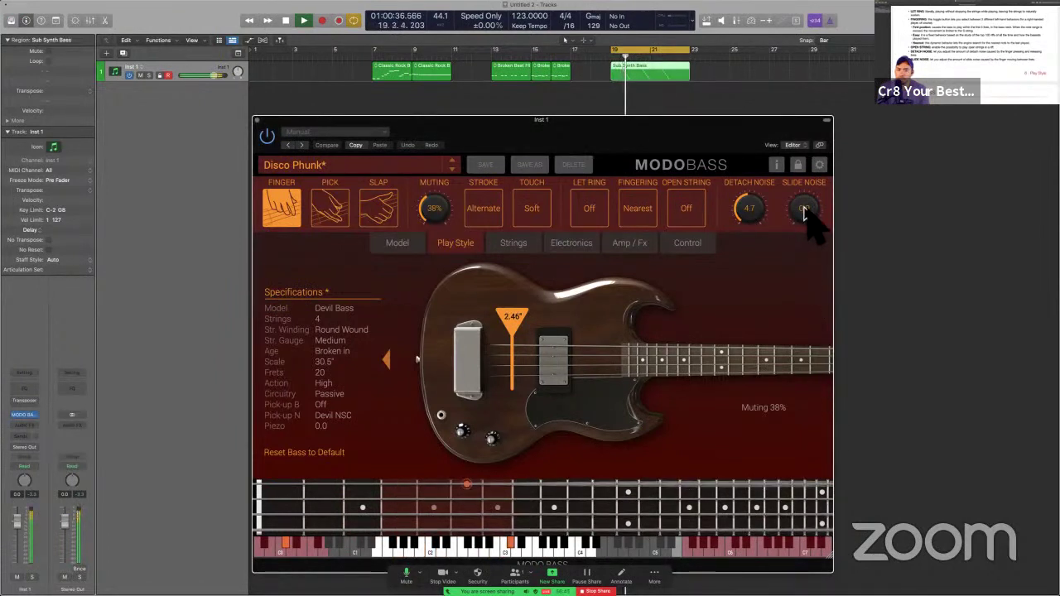
{"action": "left_click_drag", "start_coordinate": [804, 212], "coordinate": [823, 99]}
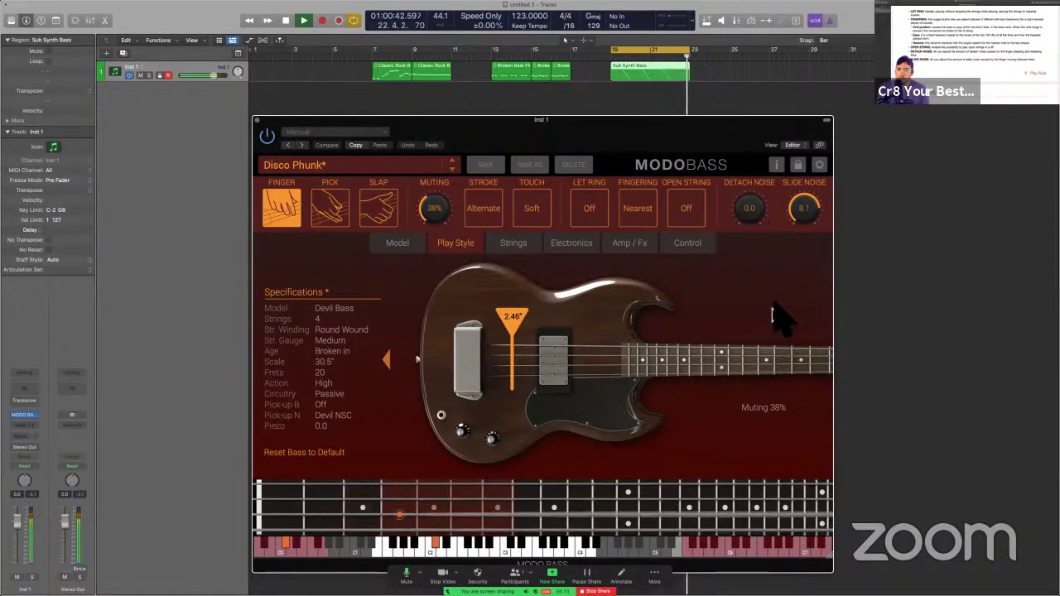
Step: Set Detach Noise to 8.6 while the region loops, stop playback and reposition the plug-in window
{"action": "left_click_drag", "start_coordinate": [761, 218], "coordinate": [778, 7]}
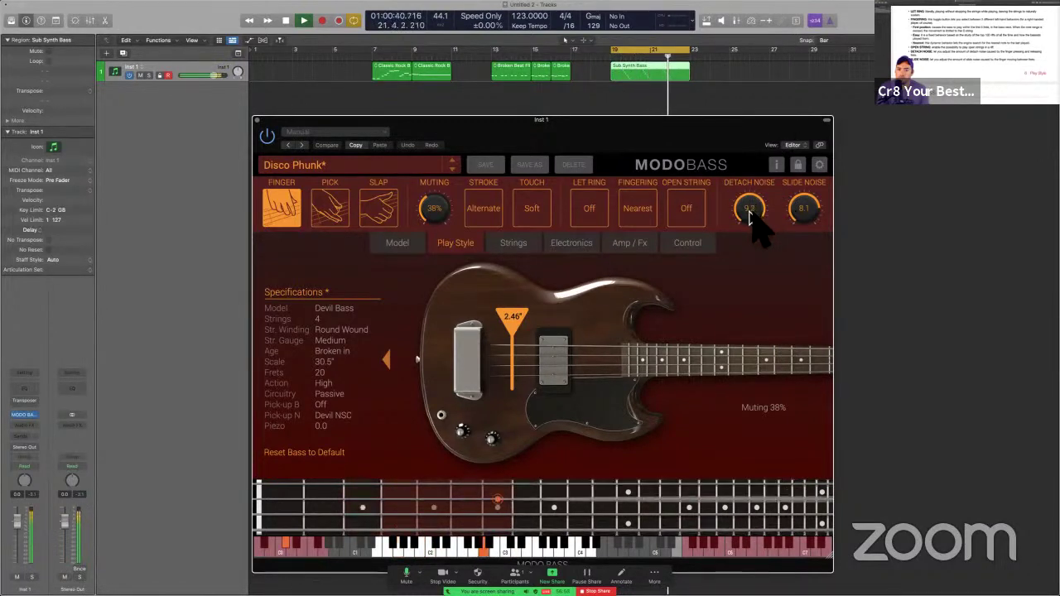
{"action": "left_click_drag", "start_coordinate": [749, 218], "coordinate": [748, 226]}
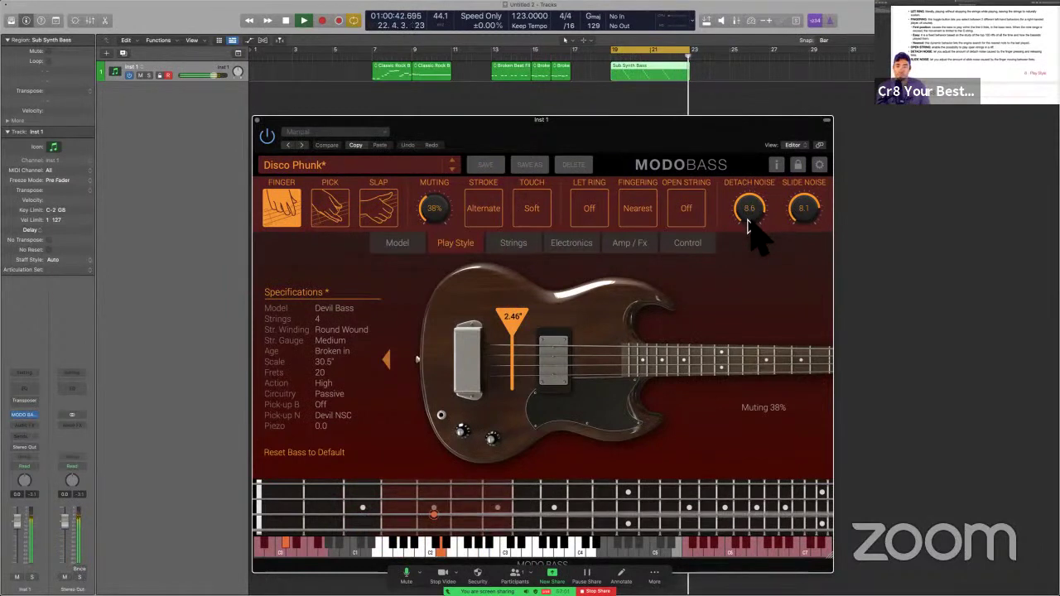
{"action": "key", "text": "space"}
{"action": "left_click_drag", "start_coordinate": [692, 141], "coordinate": [671, 124]}
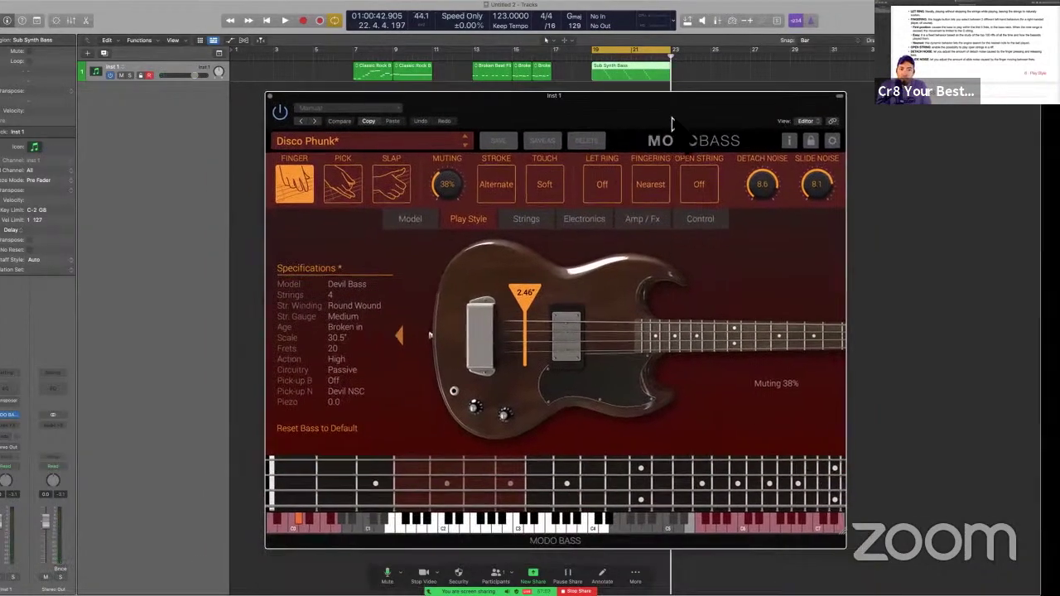
Step: Switch to the MODO BASS manual and highlight the Slide Noise description
{"action": "key", "text": "ctrl+Right"}
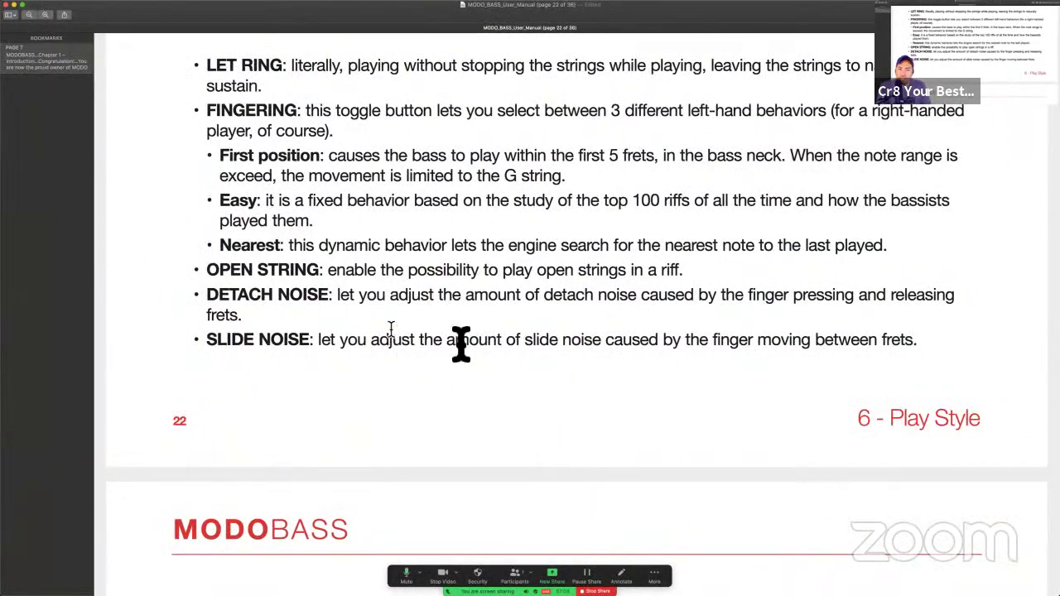
{"action": "left_click_drag", "start_coordinate": [392, 341], "coordinate": [838, 343]}
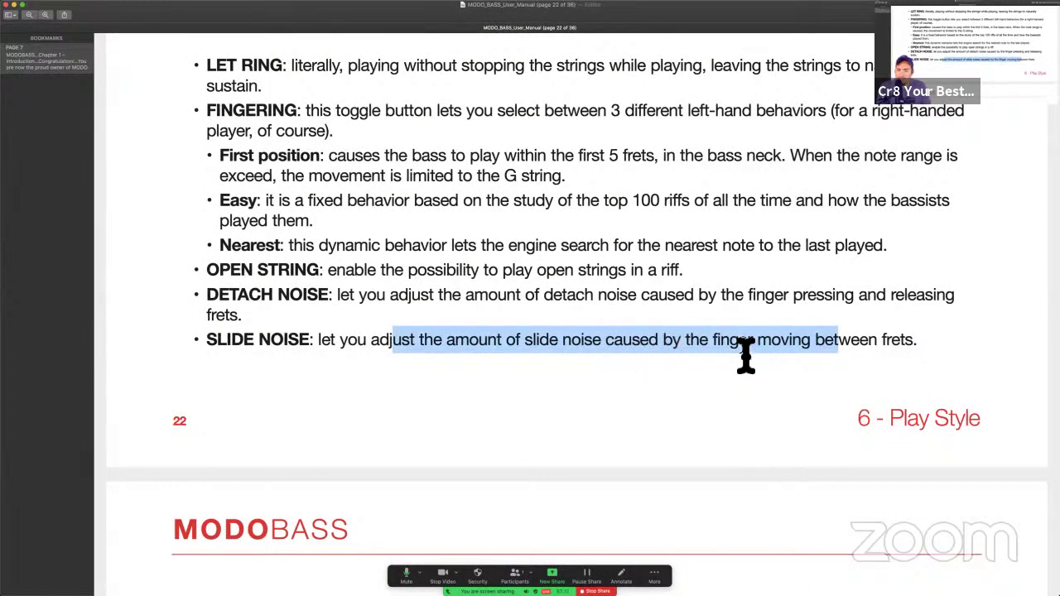
Step: Return to Logic Pro, set Slide Noise to 9.4 and slightly adjust Detach Noise
{"action": "key", "text": "ctrl+Left"}
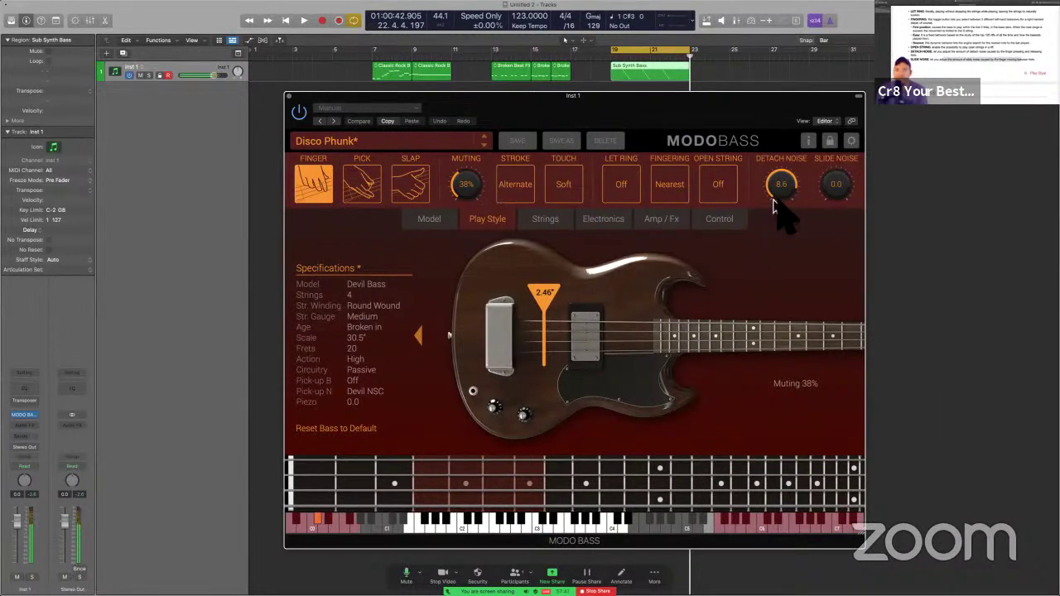
{"action": "left_click_drag", "start_coordinate": [830, 198], "coordinate": [840, 72]}
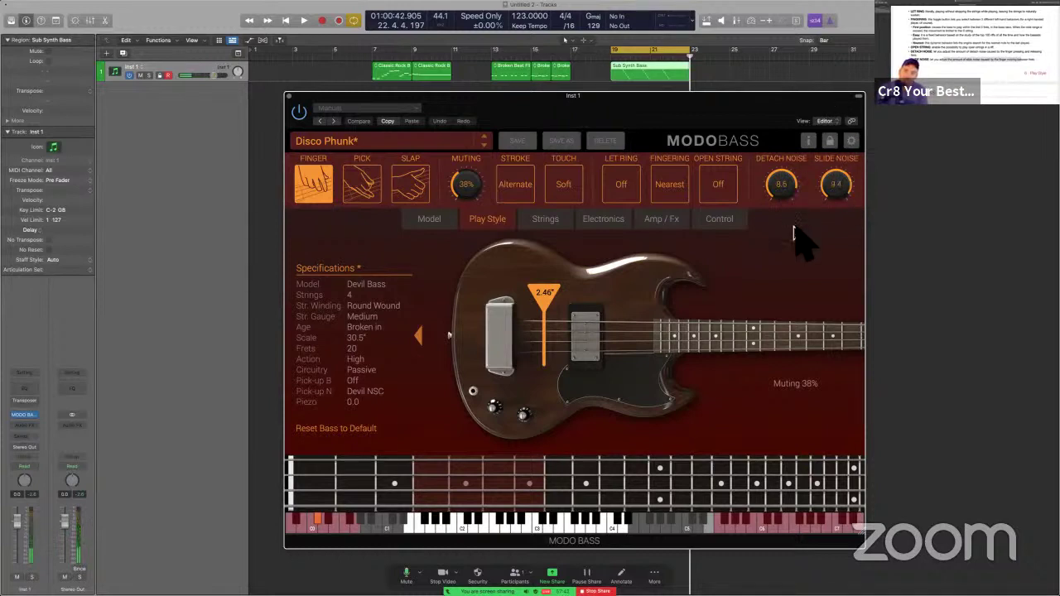
{"action": "left_click_drag", "start_coordinate": [783, 190], "coordinate": [785, 199]}
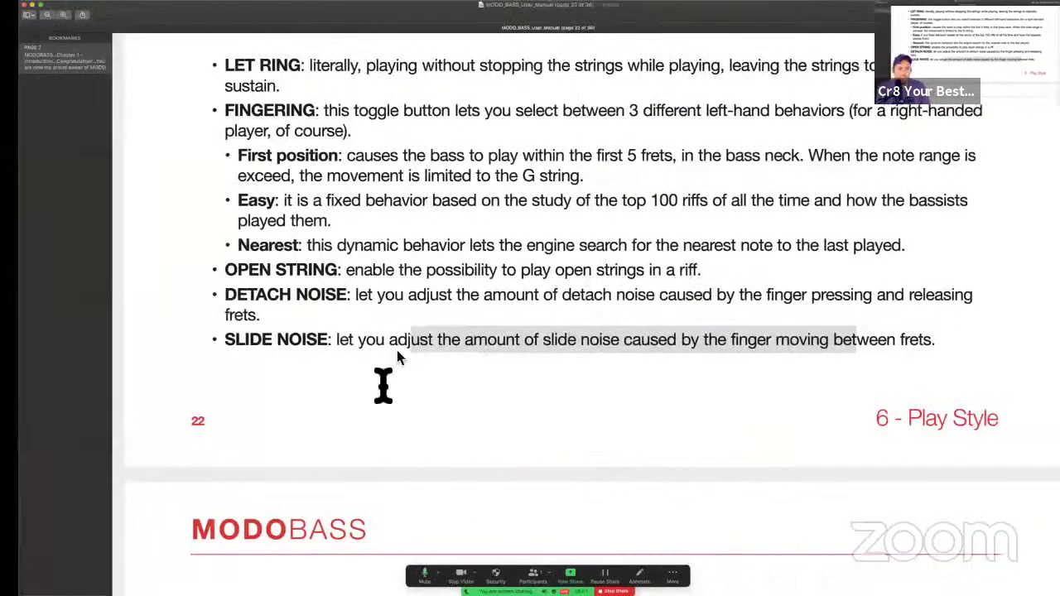
Step: Go back to the manual and move on from the play style descriptions to Chapter 7 – Strings
{"action": "left_click", "coordinate": [390, 381]}
{"action": "scroll", "coordinate": [392, 384], "scroll_direction": "down", "scroll_amount": 2}
{"action": "scroll", "coordinate": [393, 384], "scroll_direction": "down", "scroll_amount": 7}
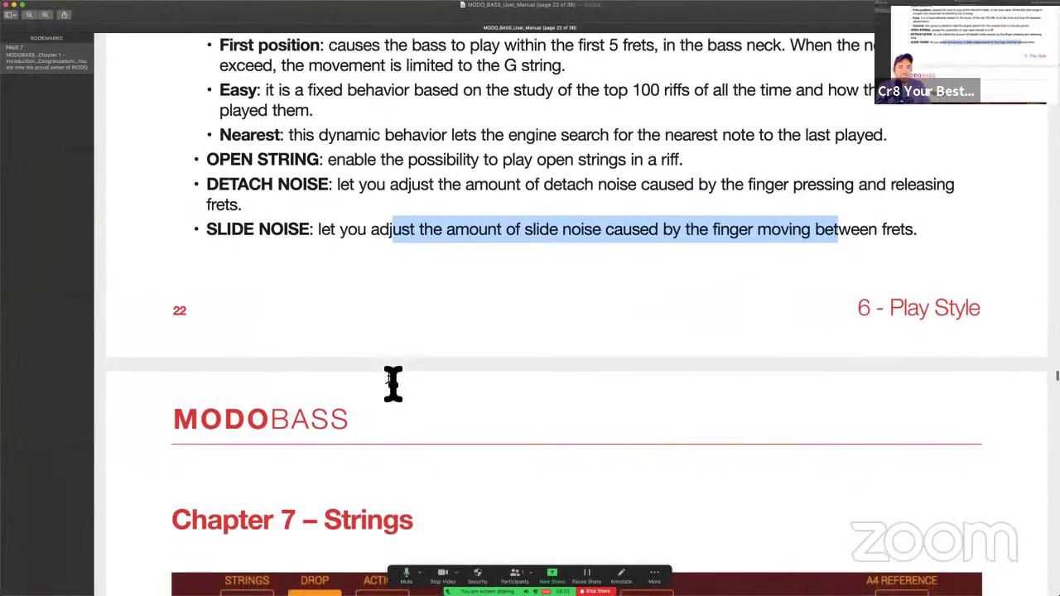
Step: Read the opening of Chapter 7 – Strings in the manual, including the panel illustration and the first parameter descriptions
{"action": "scroll", "coordinate": [393, 381], "scroll_direction": "down", "scroll_amount": 3}
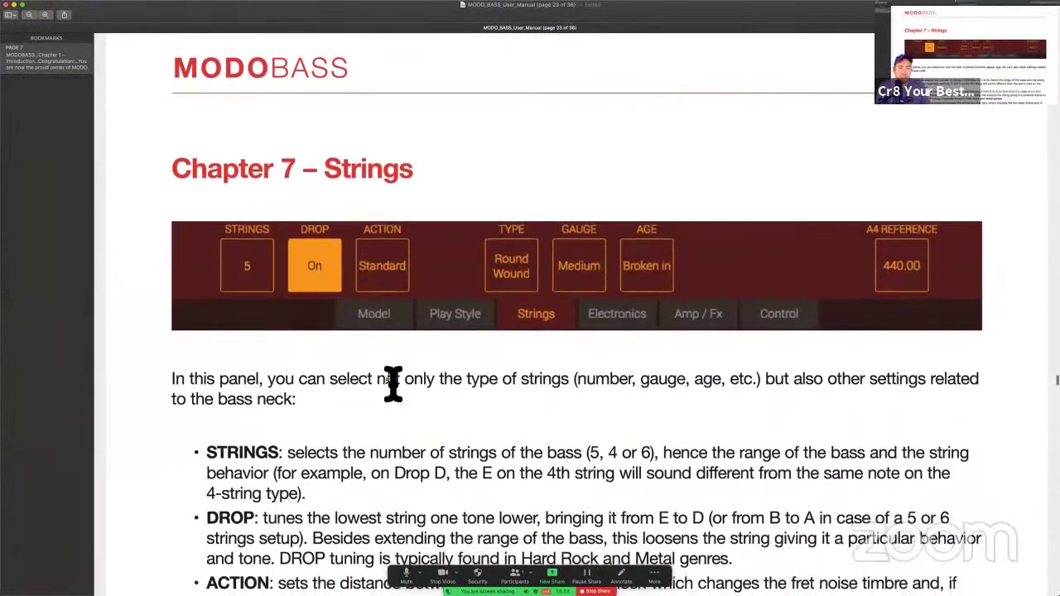
{"action": "scroll", "coordinate": [392, 381], "scroll_direction": "down", "scroll_amount": 3}
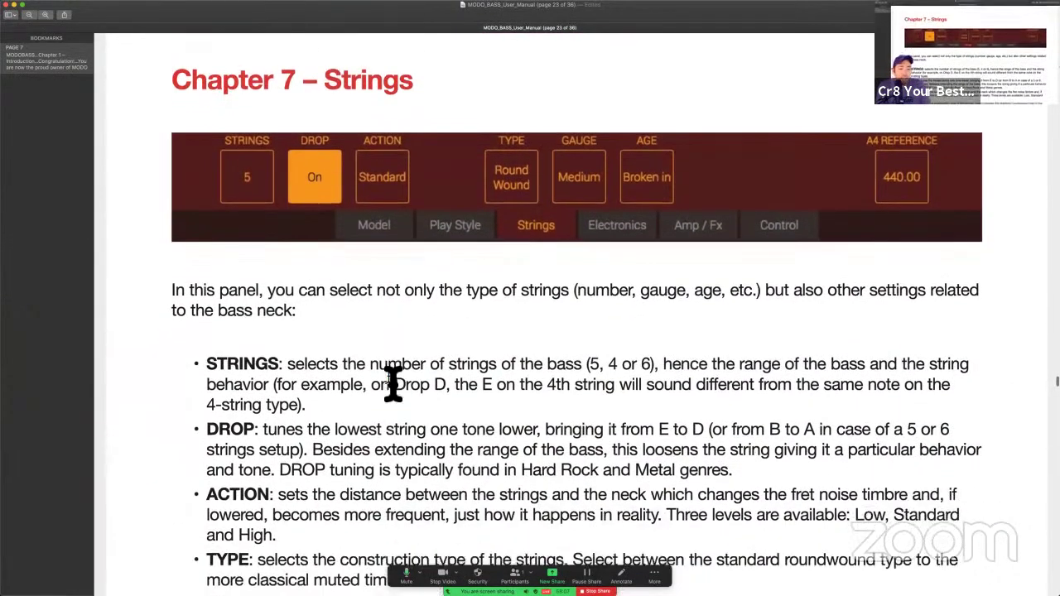
{"action": "scroll", "coordinate": [392, 381], "scroll_direction": "down", "scroll_amount": 1}
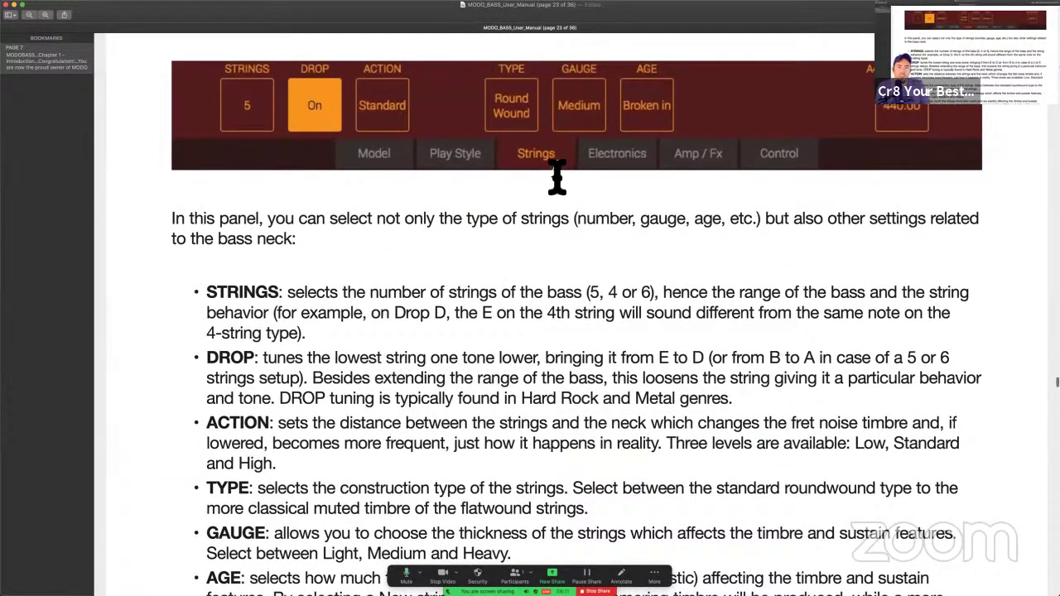
Step: Switch to Logic Pro, load MODO BASS's 80s TV series finger preset and show its Strings settings
{"action": "key", "text": "ctrl+Left"}
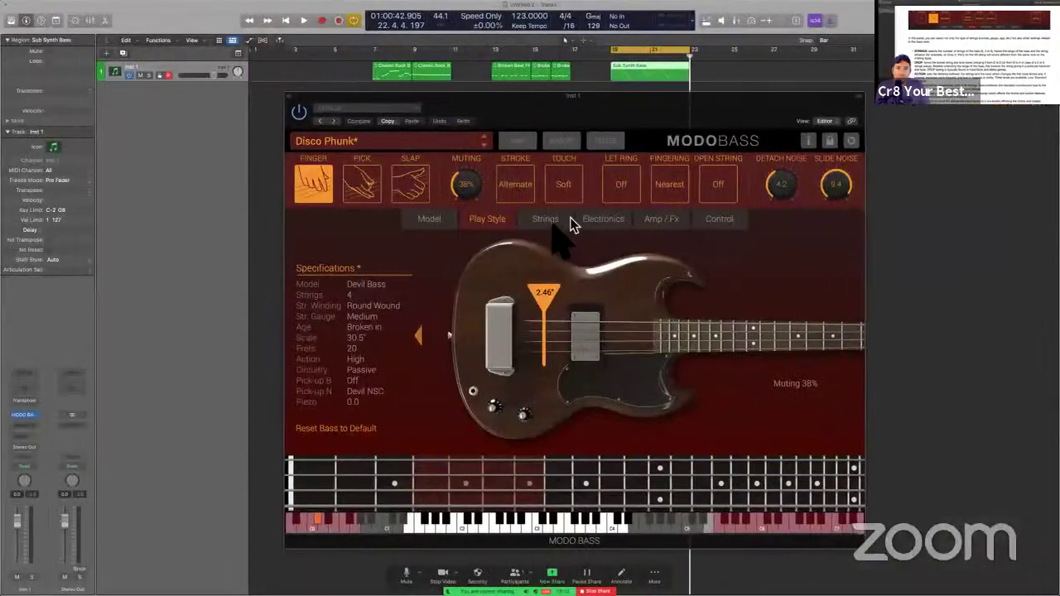
{"action": "left_click", "coordinate": [424, 219]}
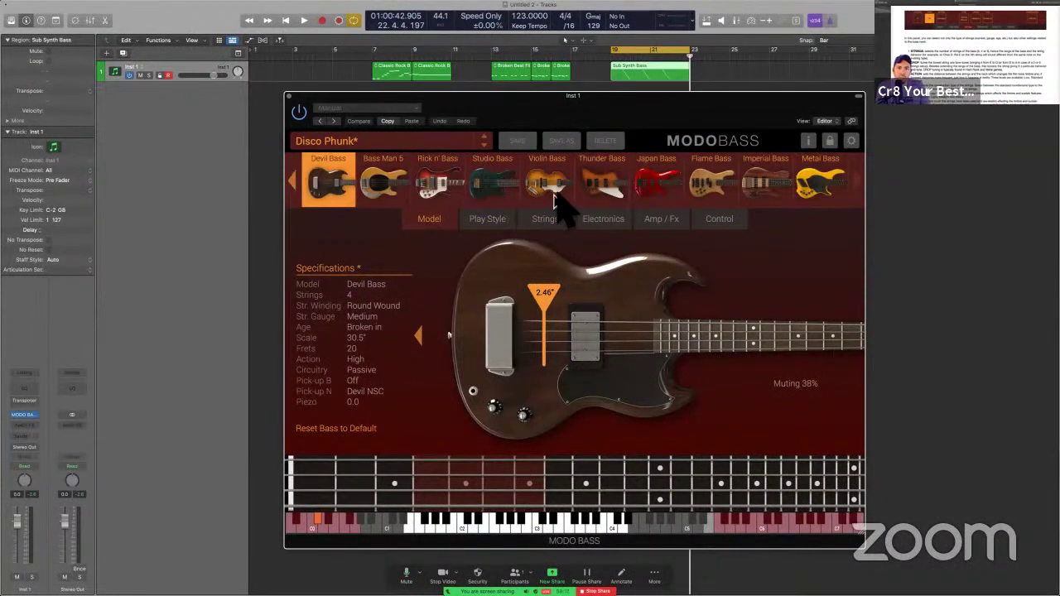
{"action": "left_click", "coordinate": [430, 140]}
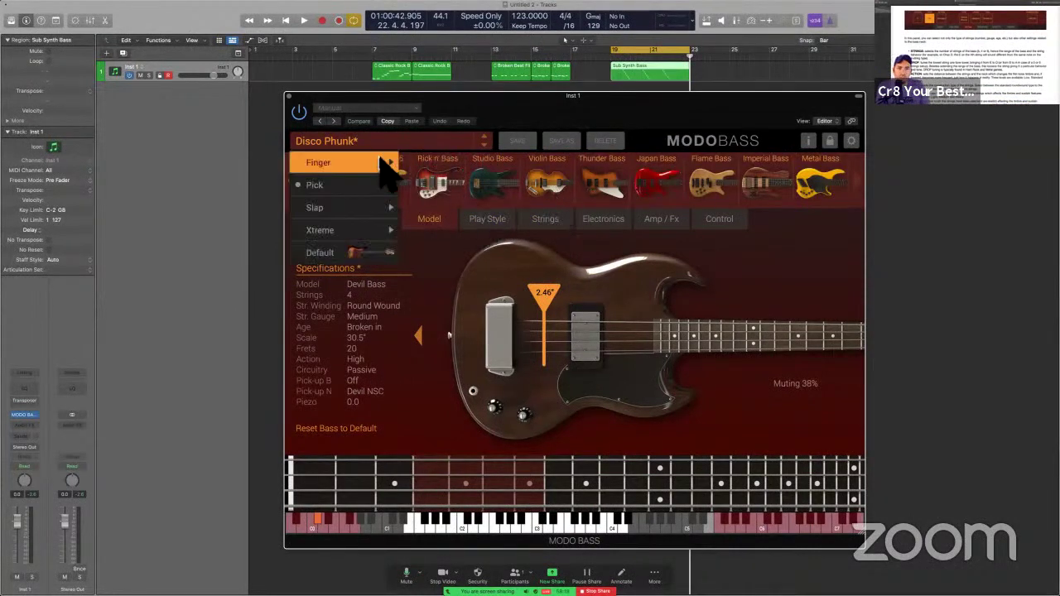
{"action": "mouse_move", "coordinate": [385, 164]}
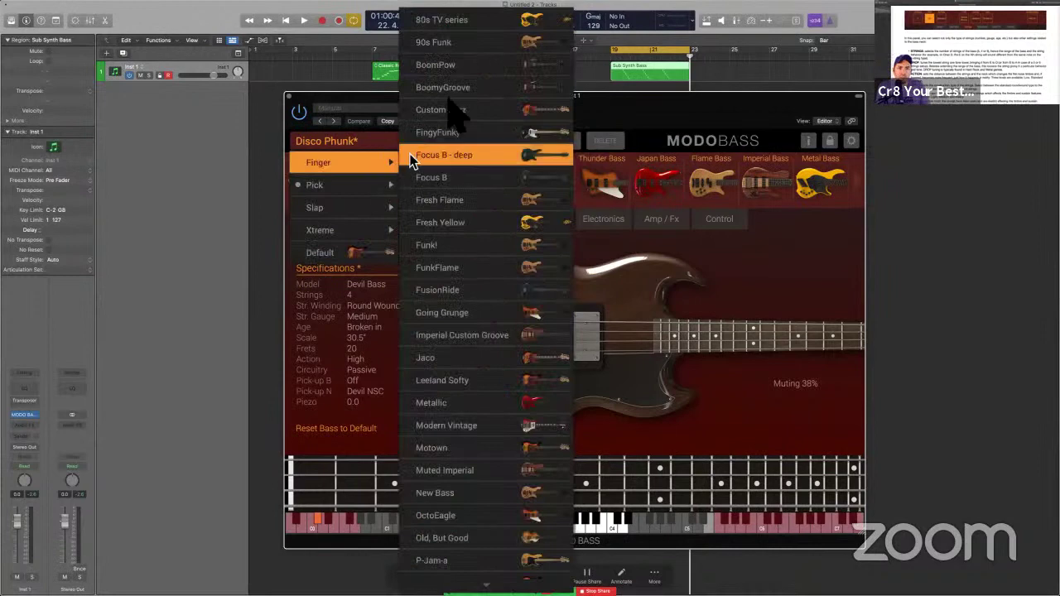
{"action": "left_click", "coordinate": [485, 24]}
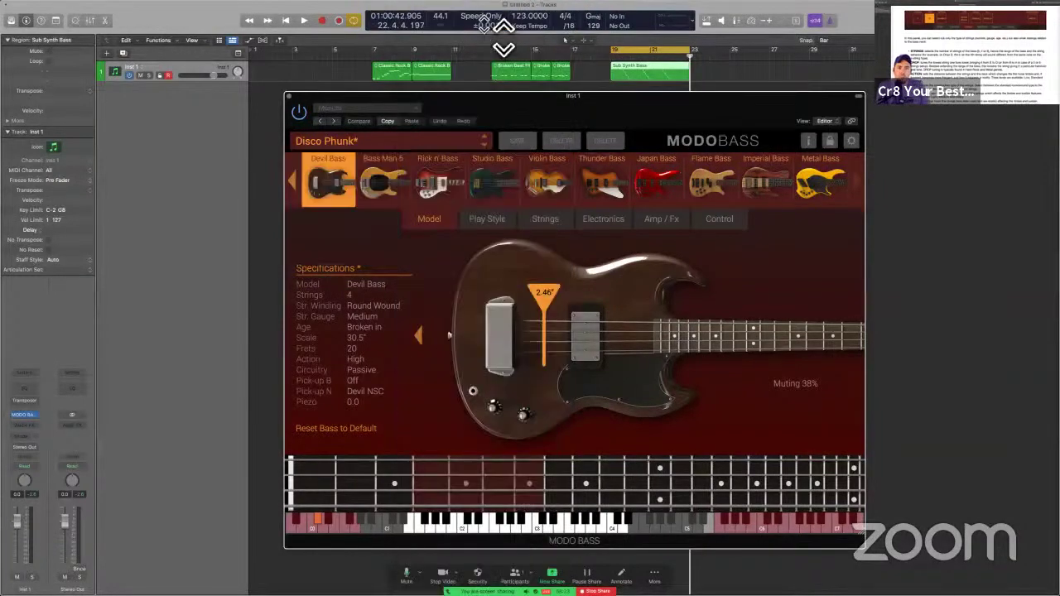
{"action": "left_click", "coordinate": [543, 220]}
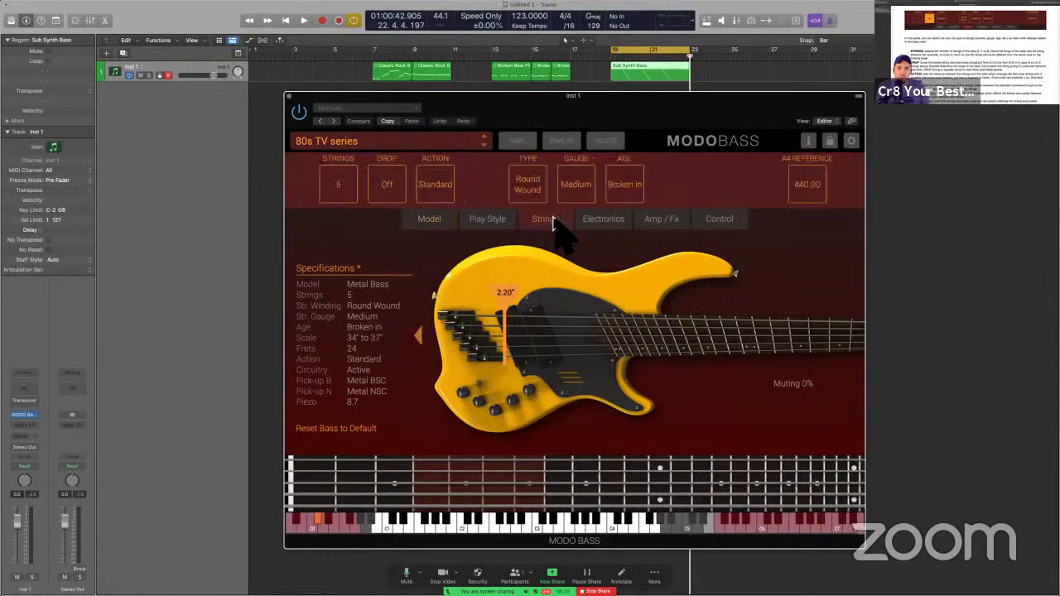
Step: Switch to the manual and read the Strings, Drop, Action, Type, Gauge, Age and A Reference descriptions
{"action": "key", "text": "ctrl+Right"}
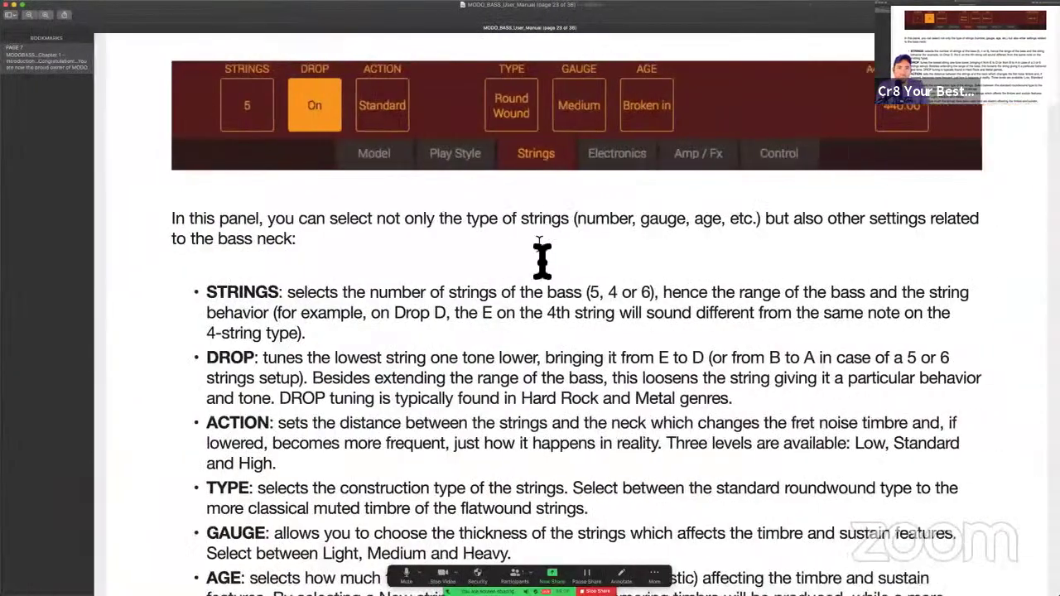
{"action": "scroll", "coordinate": [541, 261], "scroll_direction": "down", "scroll_amount": 2}
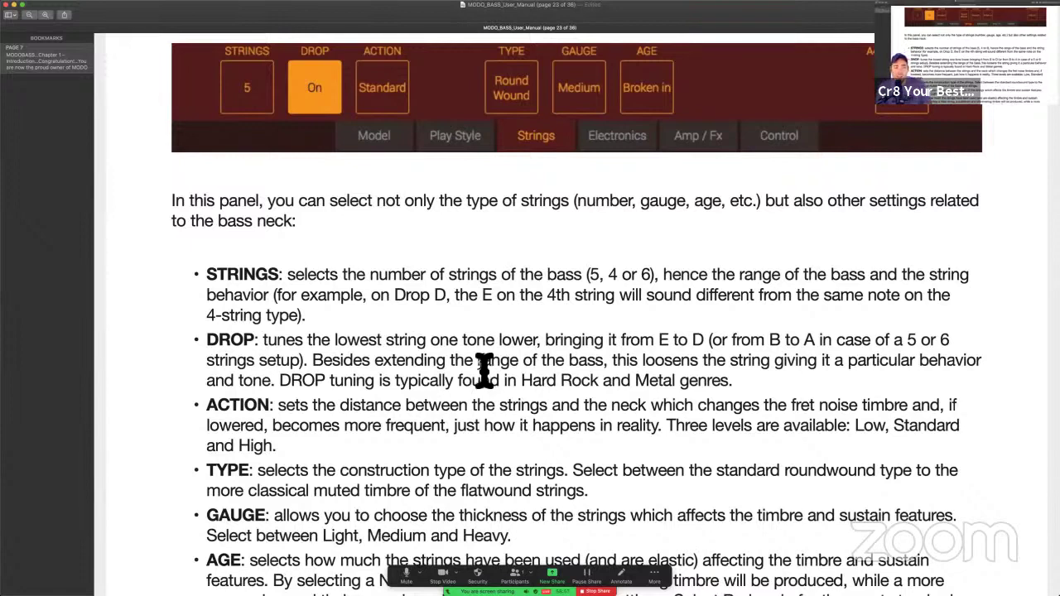
{"action": "scroll", "coordinate": [484, 368], "scroll_direction": "down", "scroll_amount": 3}
{"action": "scroll", "coordinate": [484, 368], "scroll_direction": "down", "scroll_amount": 2}
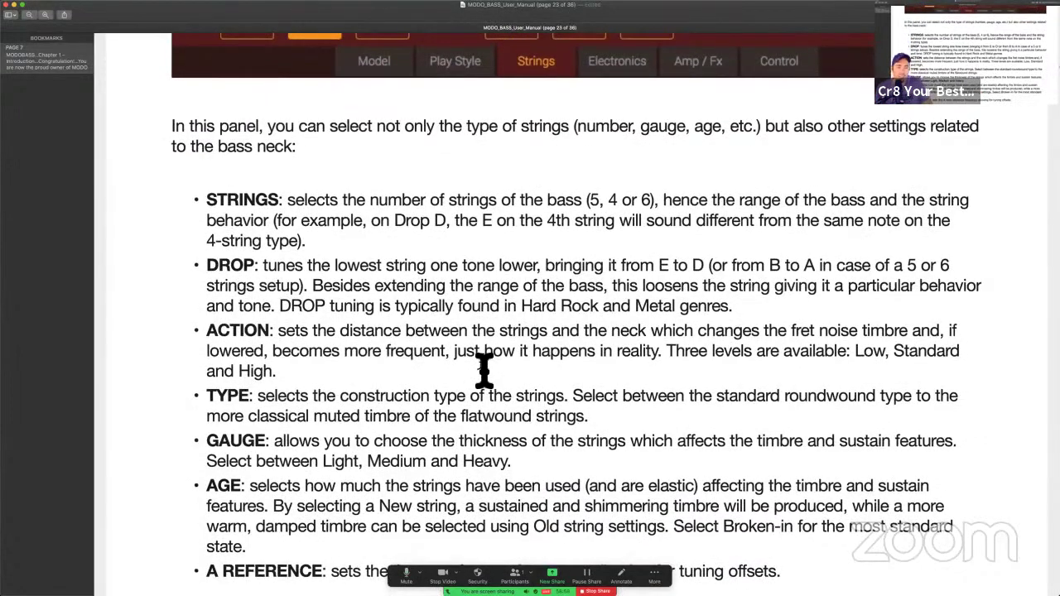
{"action": "scroll", "coordinate": [484, 368], "scroll_direction": "down", "scroll_amount": 2}
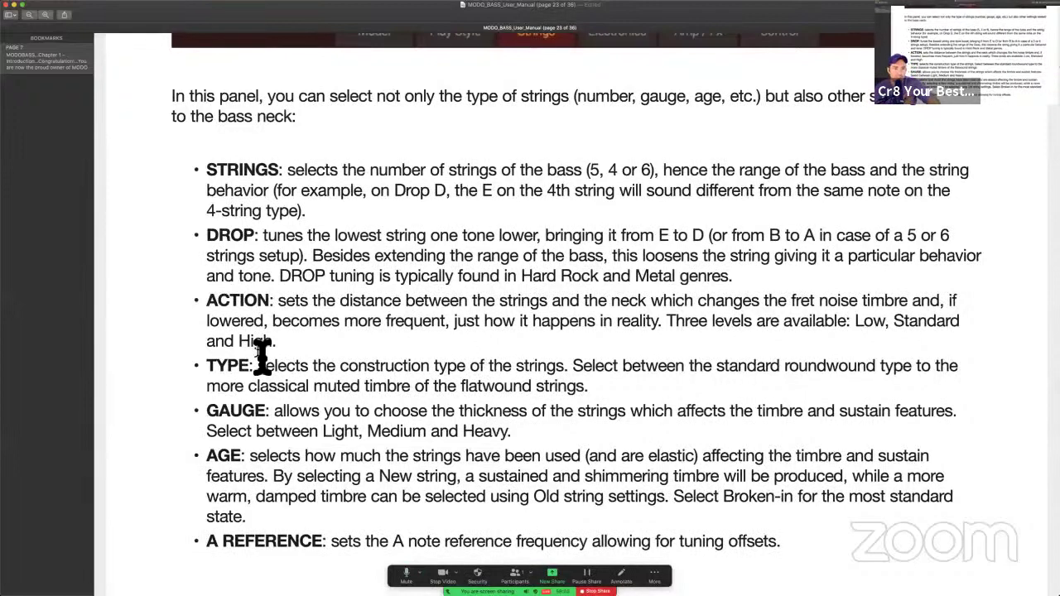
{"action": "scroll", "coordinate": [262, 356], "scroll_direction": "up", "scroll_amount": 10}
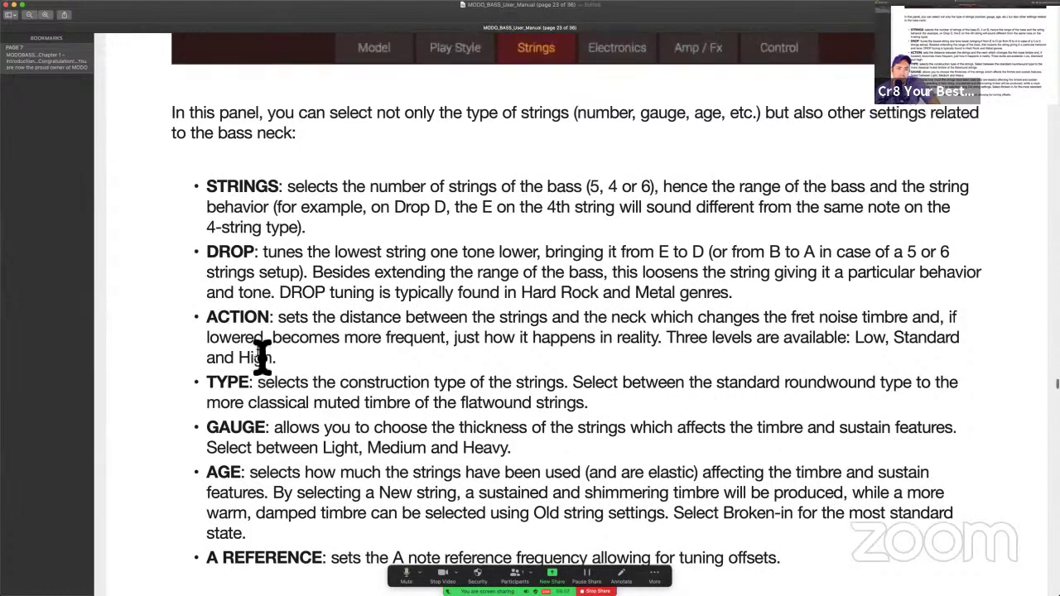
{"action": "scroll", "coordinate": [262, 356], "scroll_direction": "down", "scroll_amount": 8}
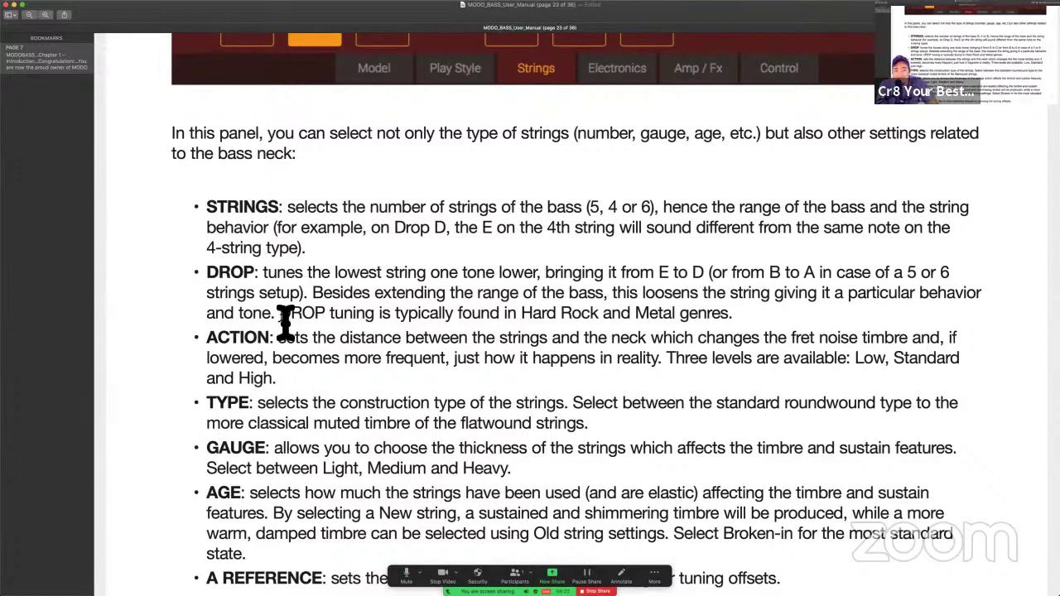
Step: Switch back to Logic Pro and turn Open String on in the bass's play style settings
{"action": "key", "text": "ctrl+Left"}
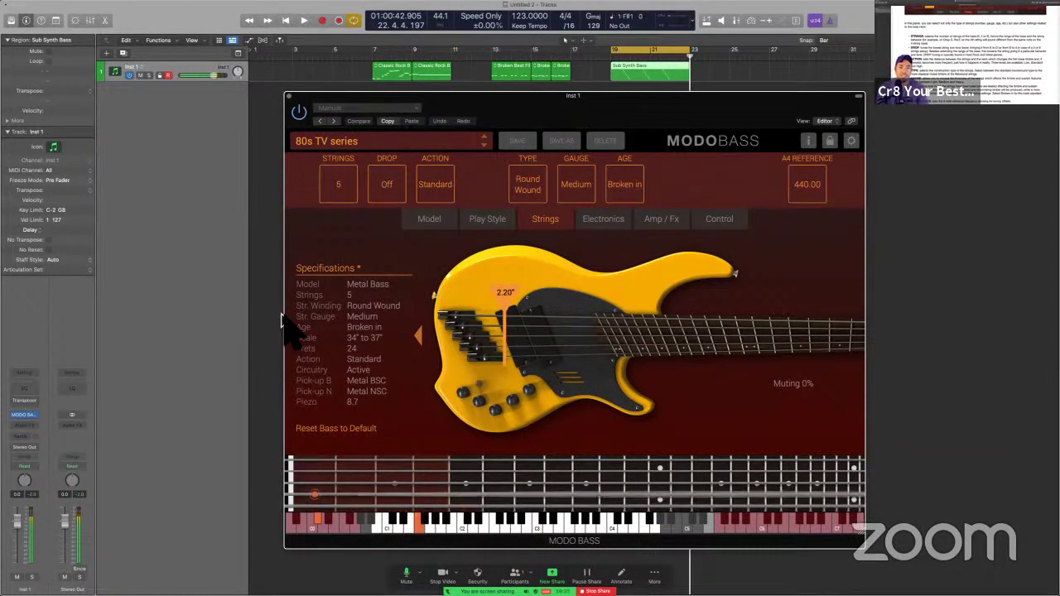
{"action": "left_click", "coordinate": [501, 220]}
{"action": "left_click", "coordinate": [719, 191]}
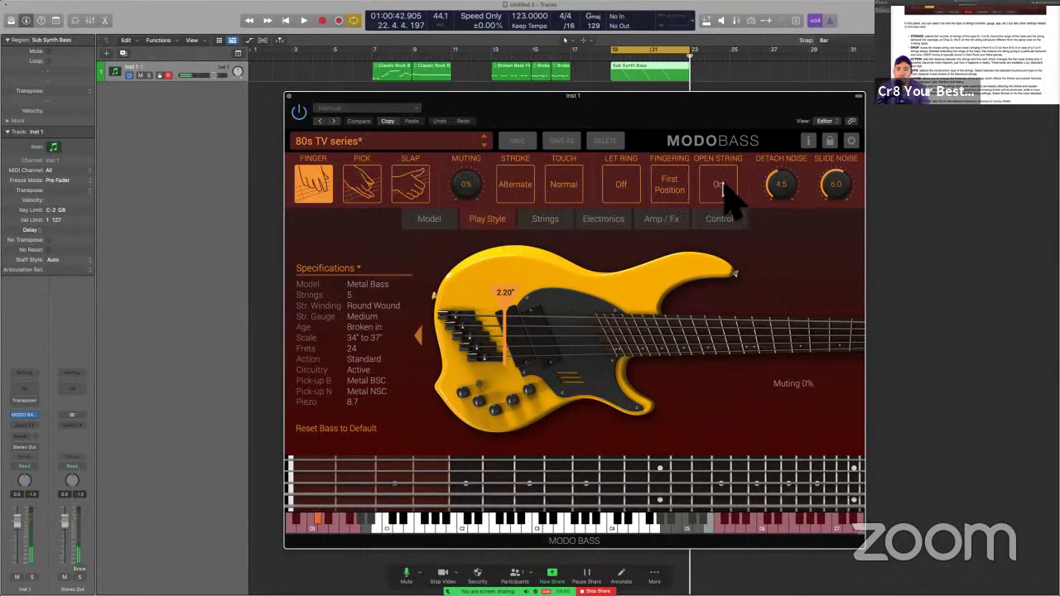
Step: Try the '70s P-Bass model, then change the bass model to Modern J-Bass
{"action": "left_click", "coordinate": [556, 220]}
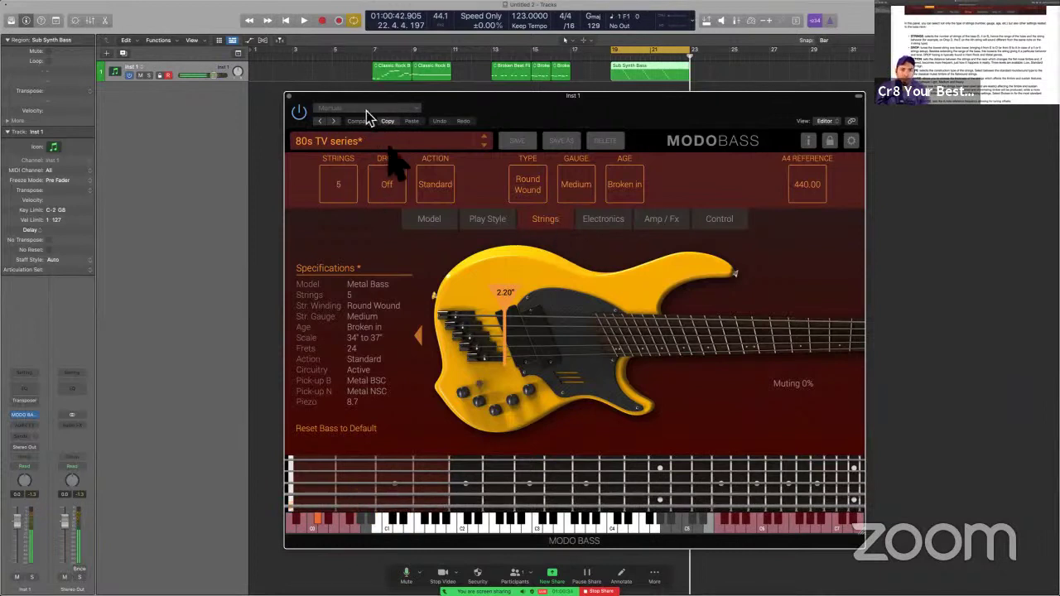
{"action": "left_click", "coordinate": [429, 221]}
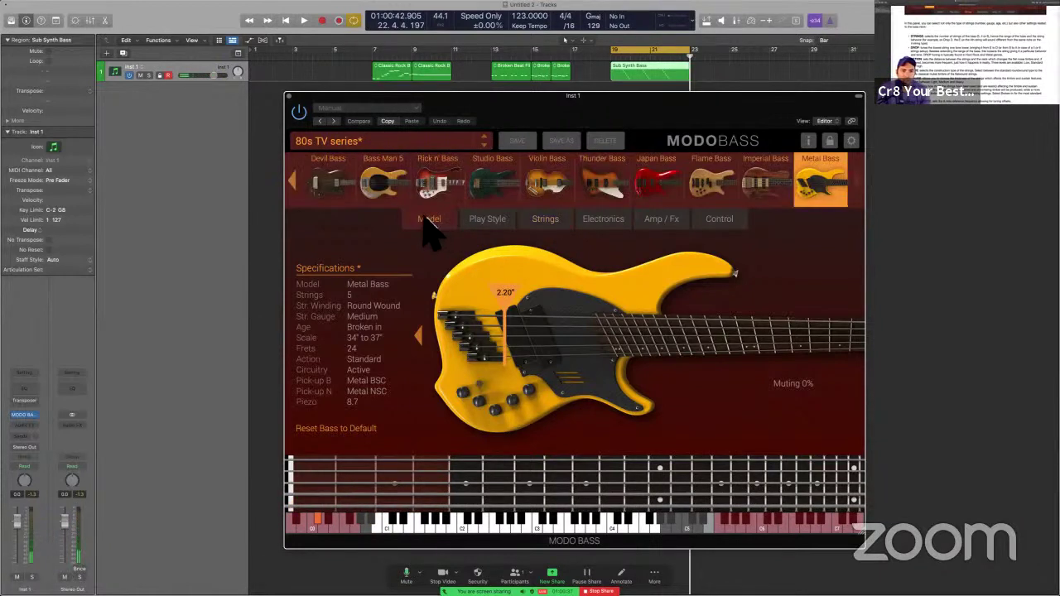
{"action": "scroll", "coordinate": [352, 189], "scroll_direction": "left", "scroll_amount": 4}
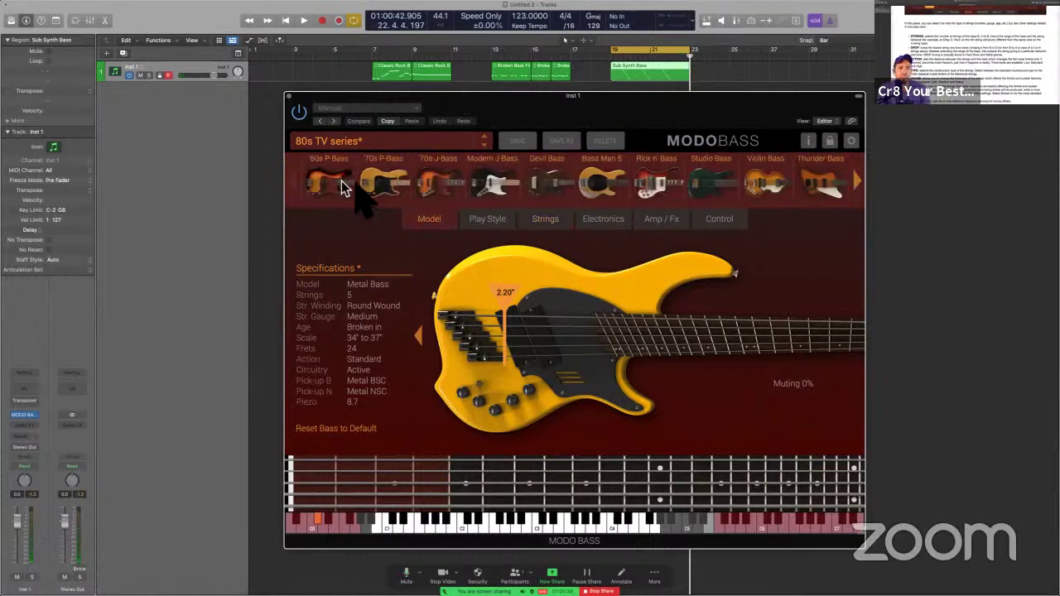
{"action": "left_click", "coordinate": [375, 183]}
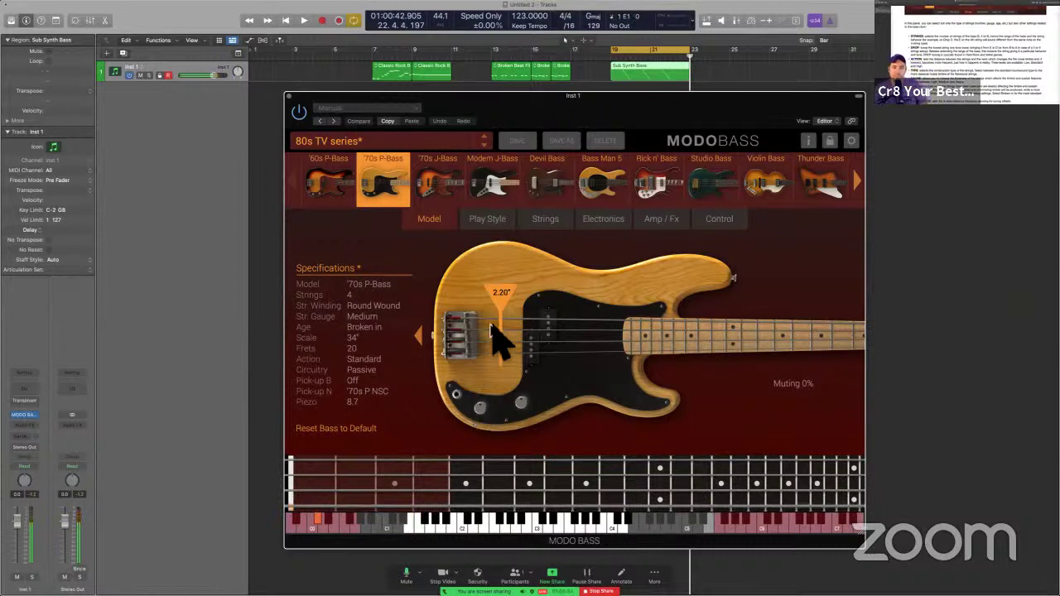
{"action": "left_click", "coordinate": [494, 188]}
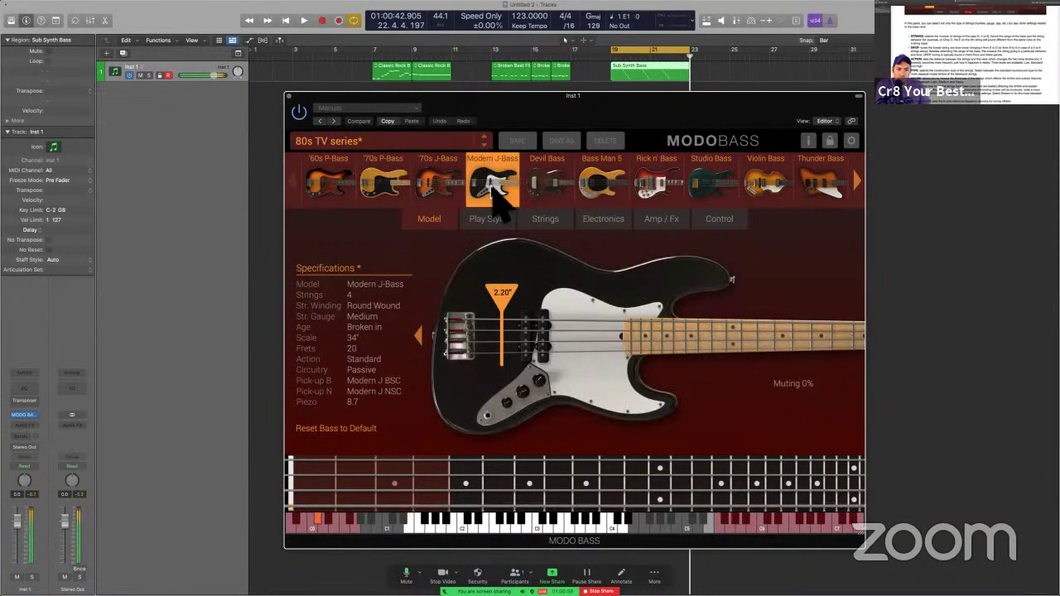
Step: Compare Drop tuning off and on for the 4-string Modern J-Bass using its lowest notes, leaving Drop on
{"action": "left_click", "coordinate": [545, 219]}
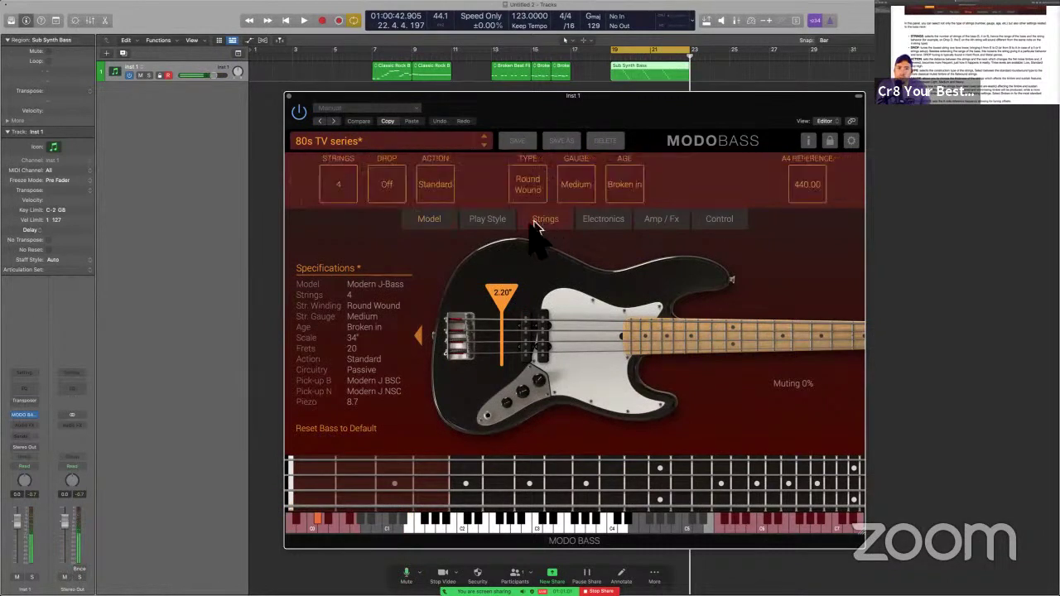
{"action": "left_click", "coordinate": [509, 221]}
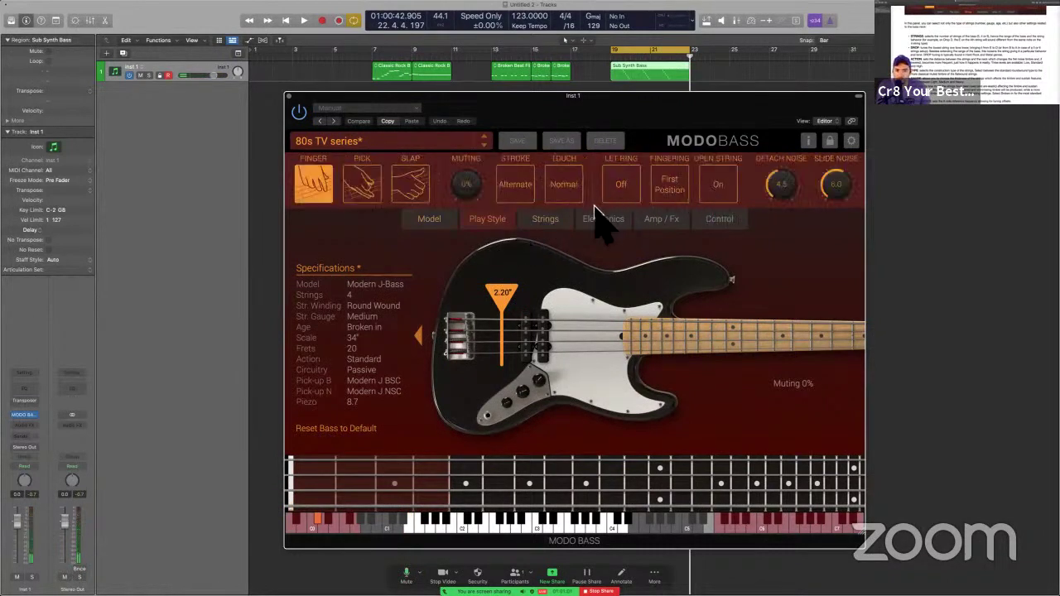
{"action": "left_click", "coordinate": [544, 222]}
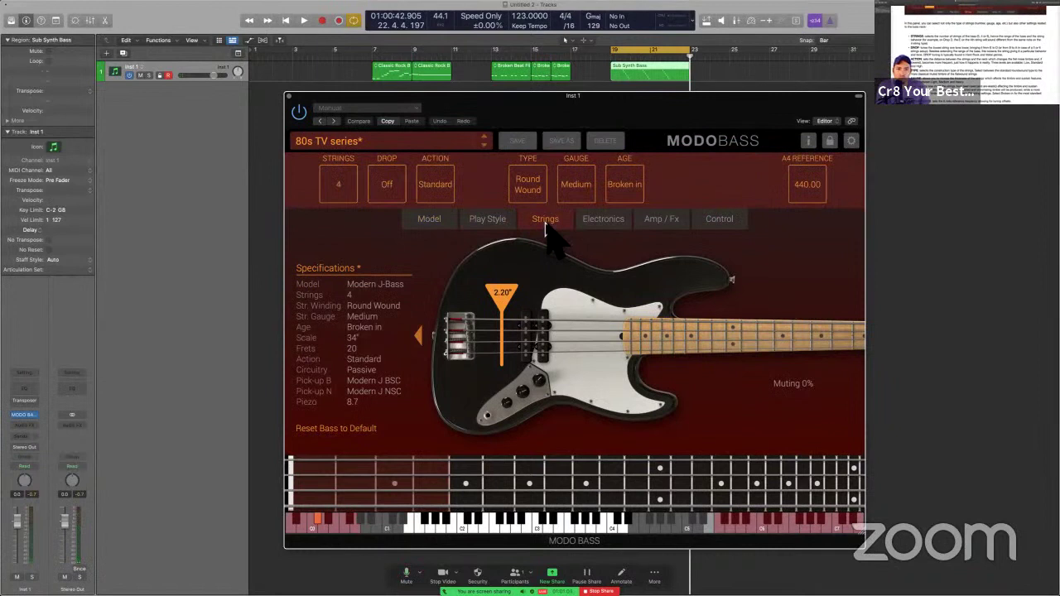
{"action": "left_click", "coordinate": [384, 186]}
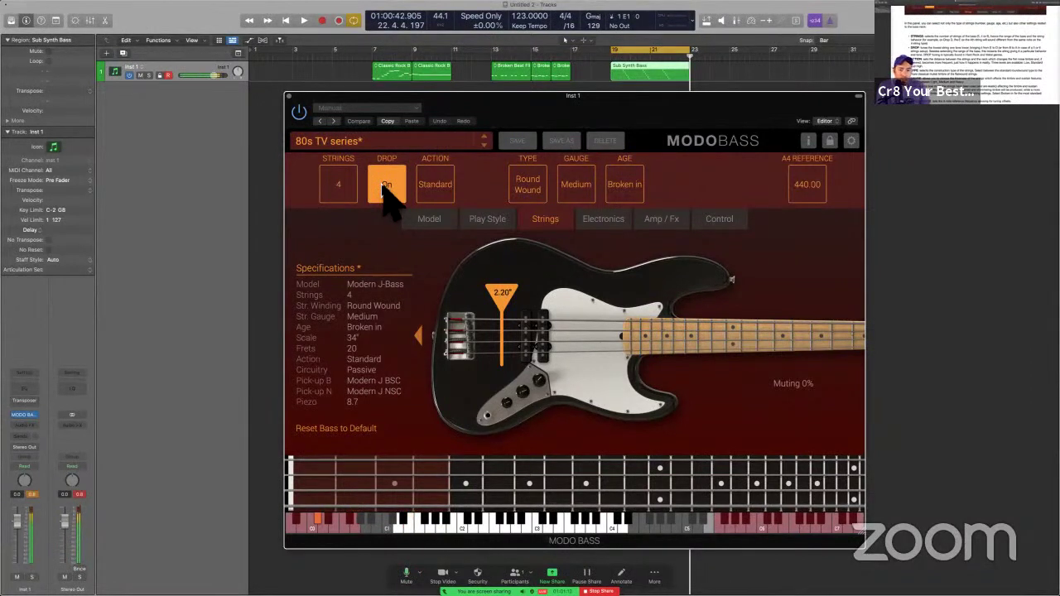
{"action": "left_click", "coordinate": [408, 529]}
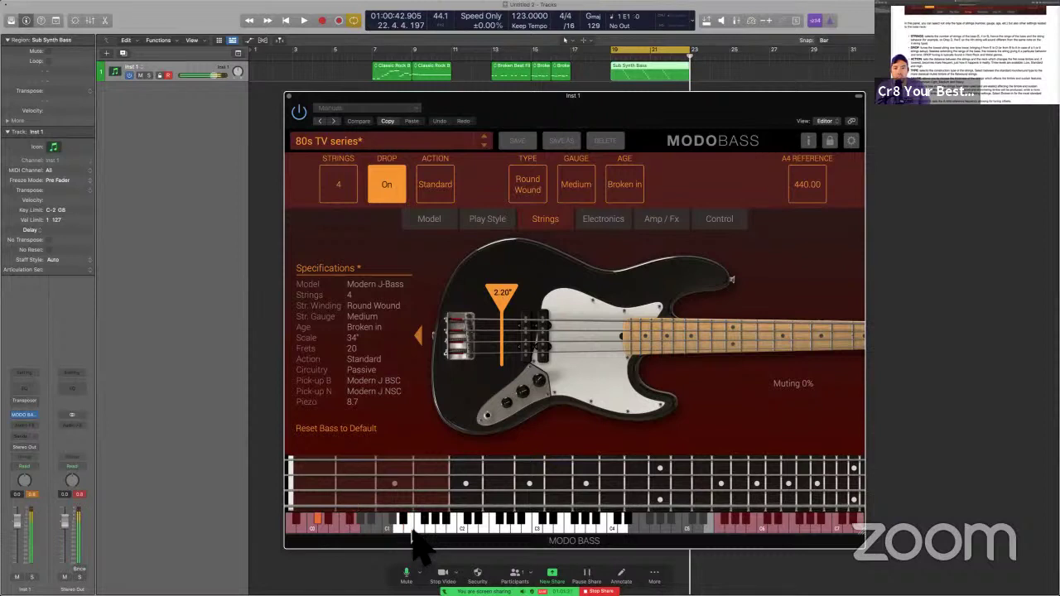
{"action": "left_click", "coordinate": [389, 183]}
{"action": "left_click", "coordinate": [390, 182]}
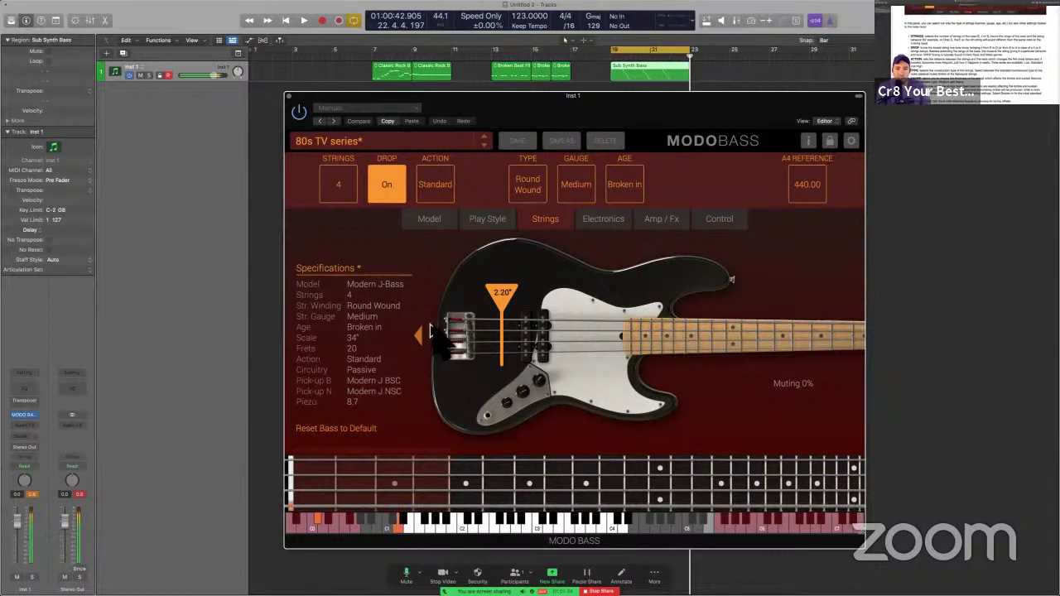
{"action": "left_click", "coordinate": [387, 186]}
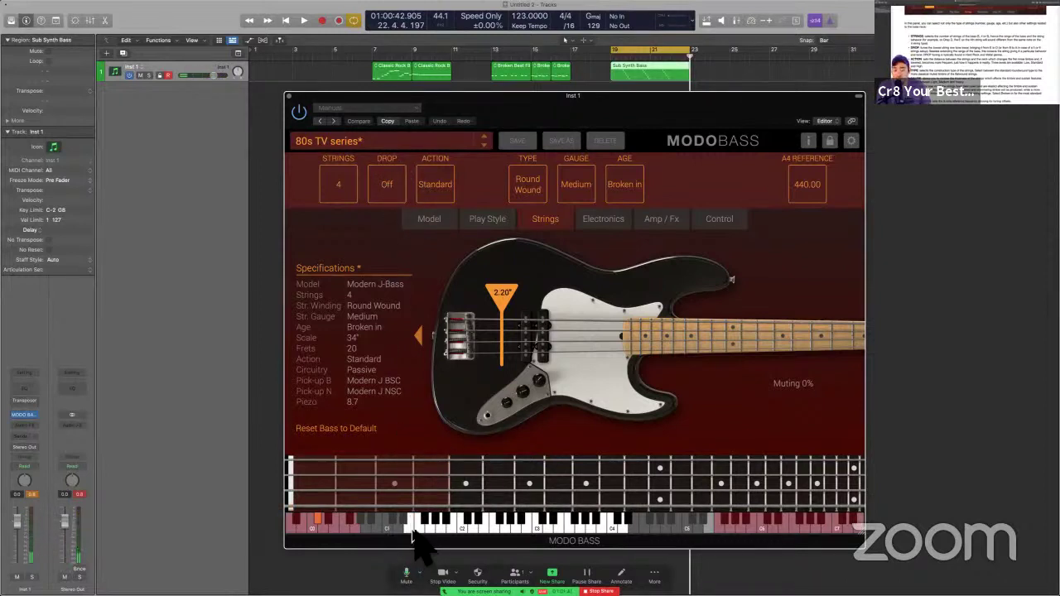
{"action": "left_click", "coordinate": [396, 185]}
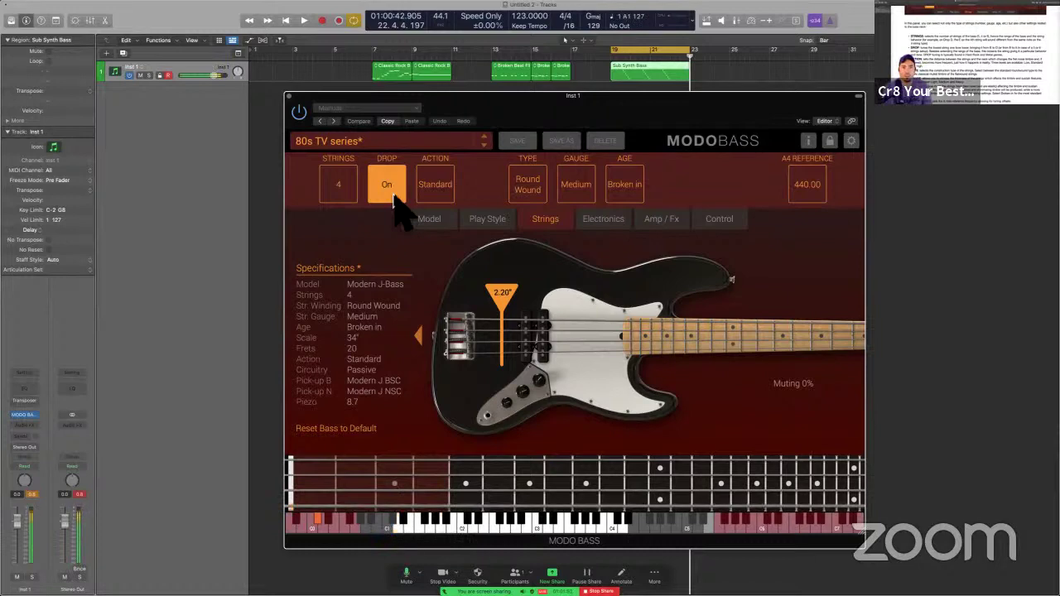
Step: Load the Going Grunge finger preset, then advance through Imperial Custom Groove to Jaco to compare their string setups
{"action": "left_click", "coordinate": [426, 139]}
{"action": "mouse_move", "coordinate": [386, 168]}
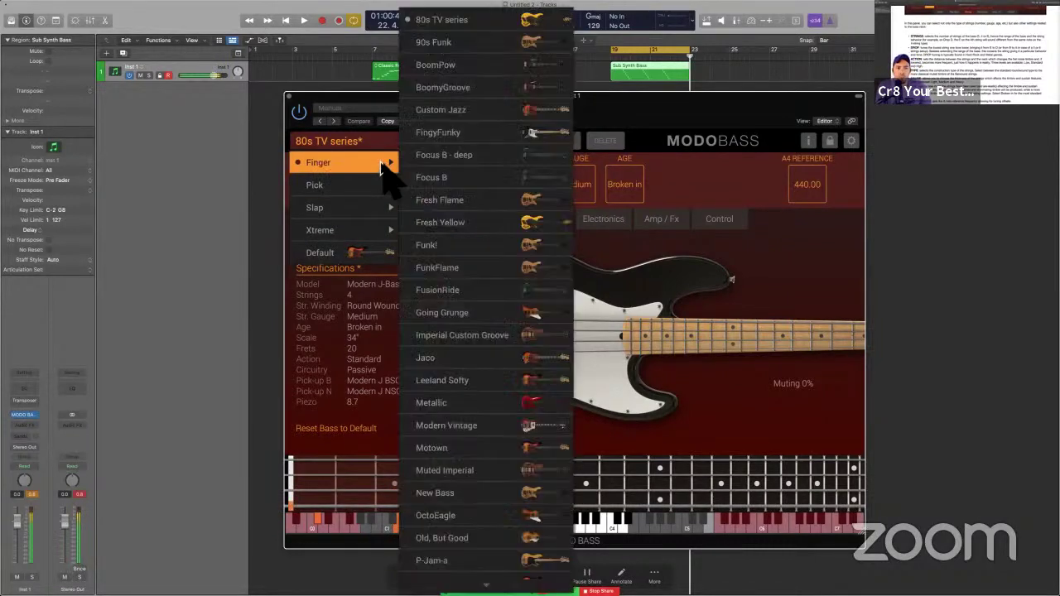
{"action": "left_click", "coordinate": [493, 313]}
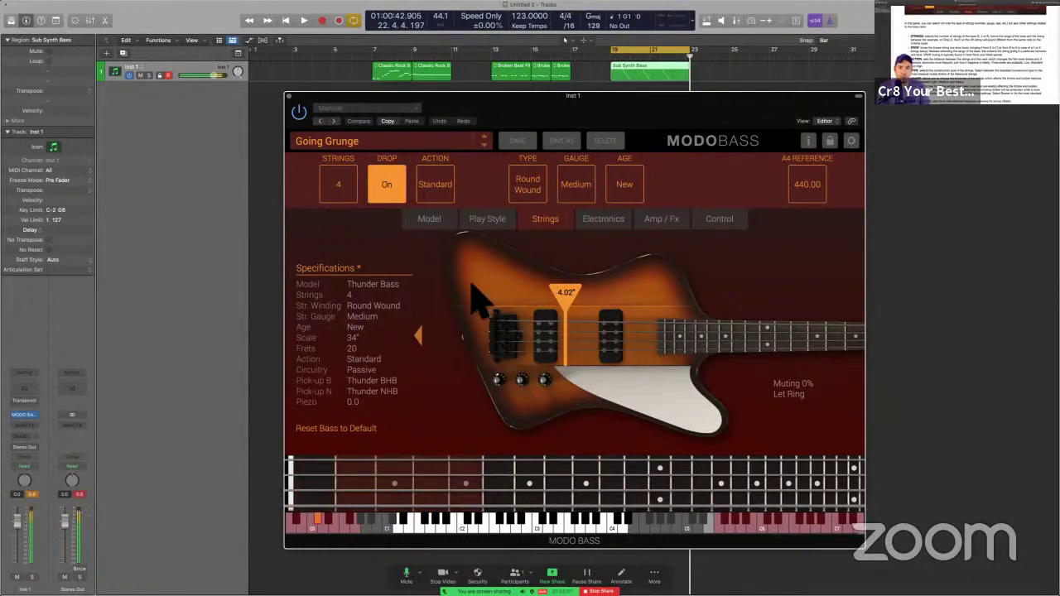
{"action": "left_click", "coordinate": [485, 146]}
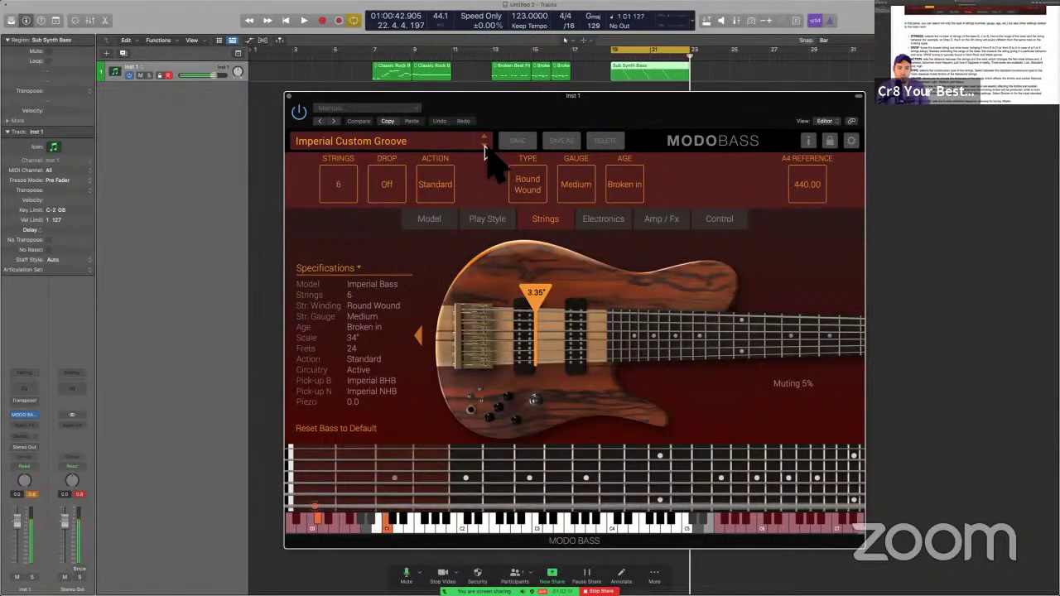
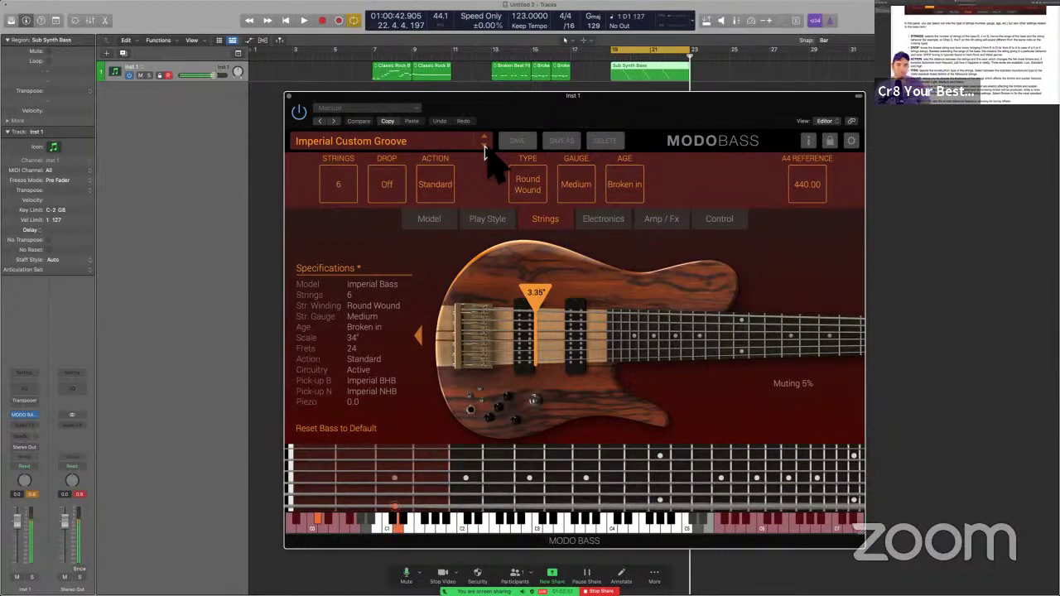
{"action": "left_click", "coordinate": [484, 147]}
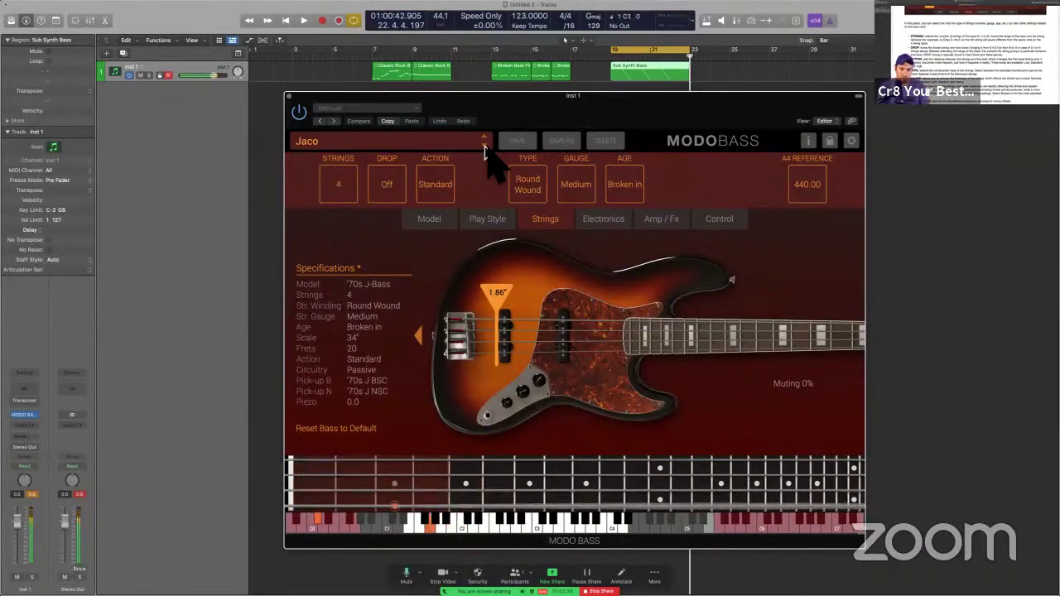
Step: Read the manual's description of the Action setting, then switch back to Logic Pro
{"action": "key", "text": "ctrl+Right"}
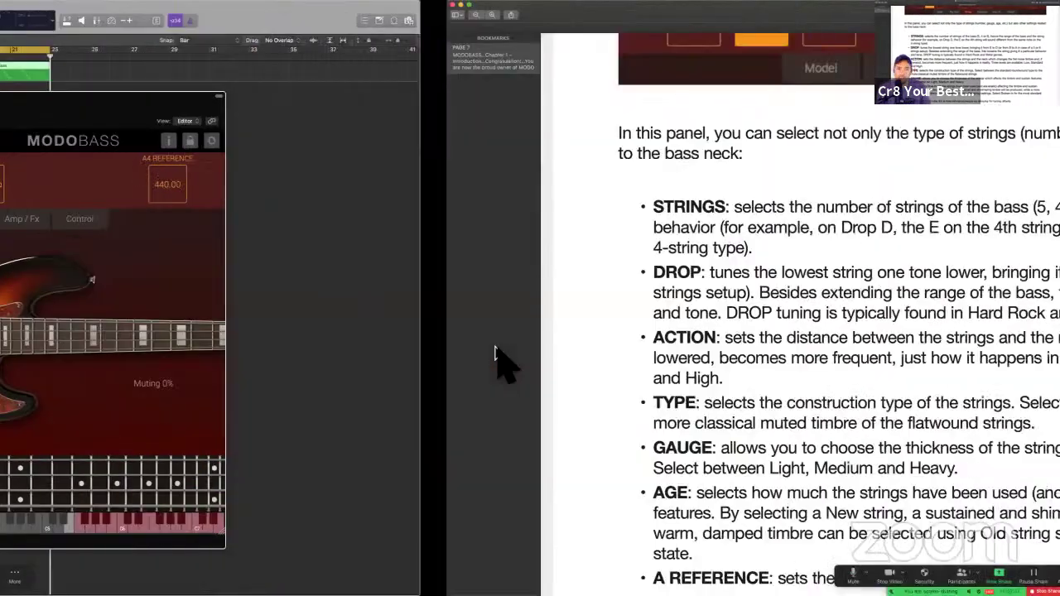
{"action": "scroll", "coordinate": [391, 340], "scroll_direction": "down", "scroll_amount": 2}
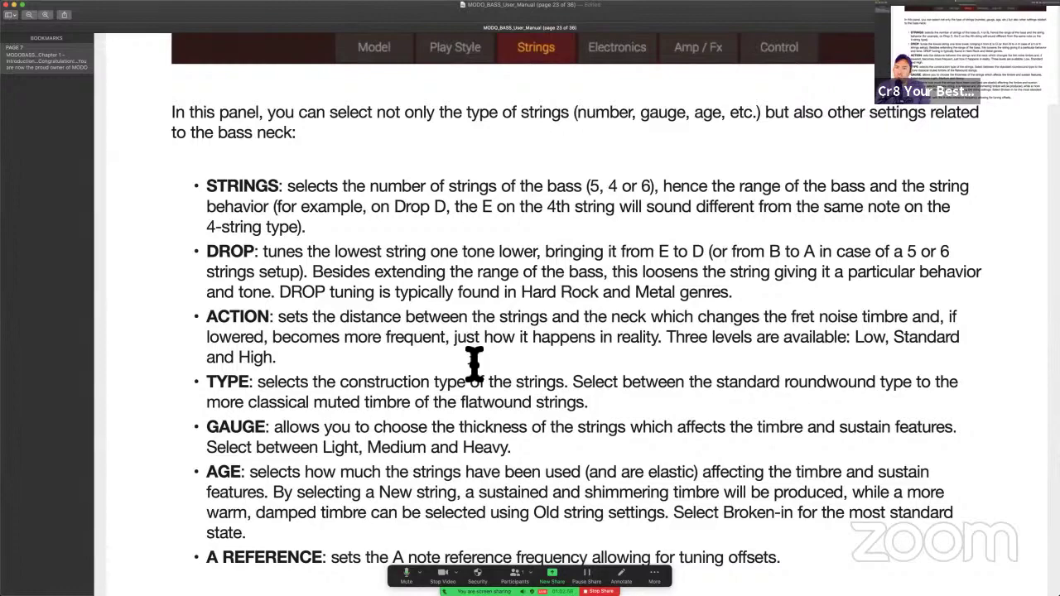
{"action": "key", "text": "ctrl+Left"}
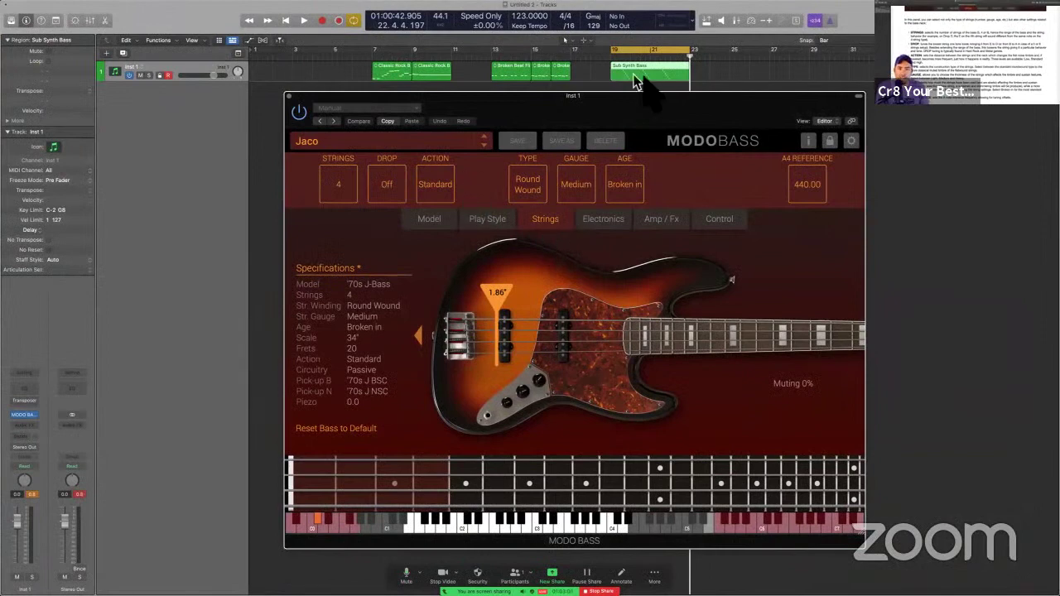
Step: Play the Sub Synth Bass region while comparing Low, Standard and High Action on the '70s J-Bass, returning Action to Low
{"action": "left_click", "coordinate": [443, 189]}
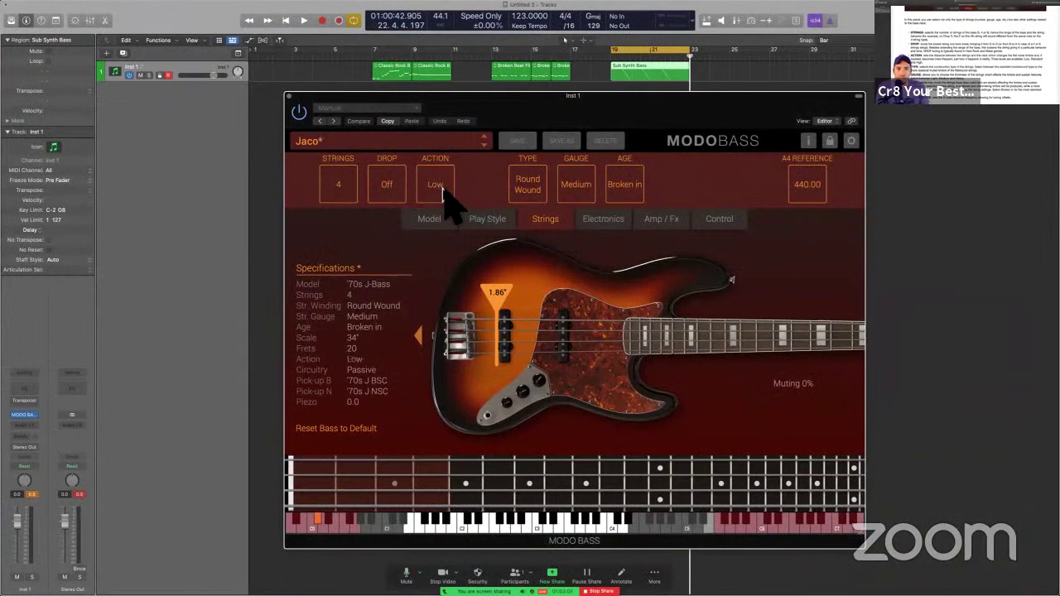
{"action": "key", "text": "space"}
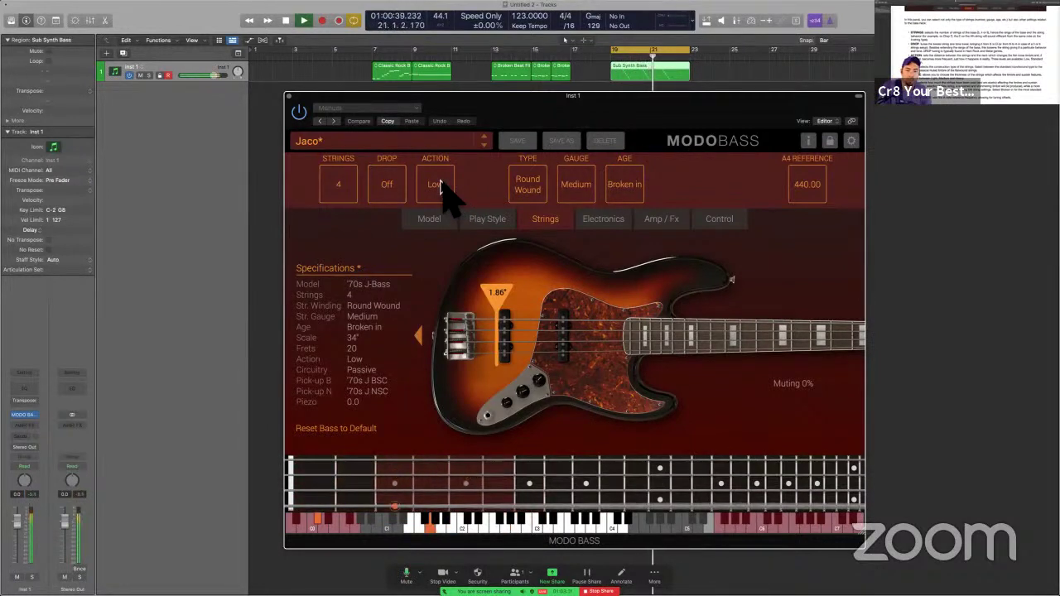
{"action": "left_click", "coordinate": [441, 184]}
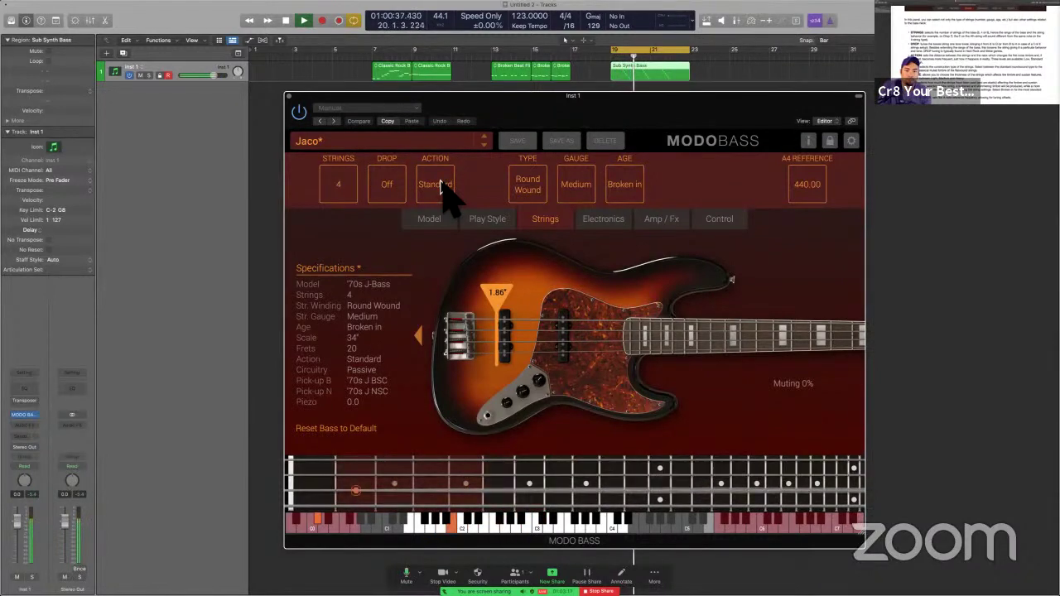
{"action": "left_click", "coordinate": [441, 184]}
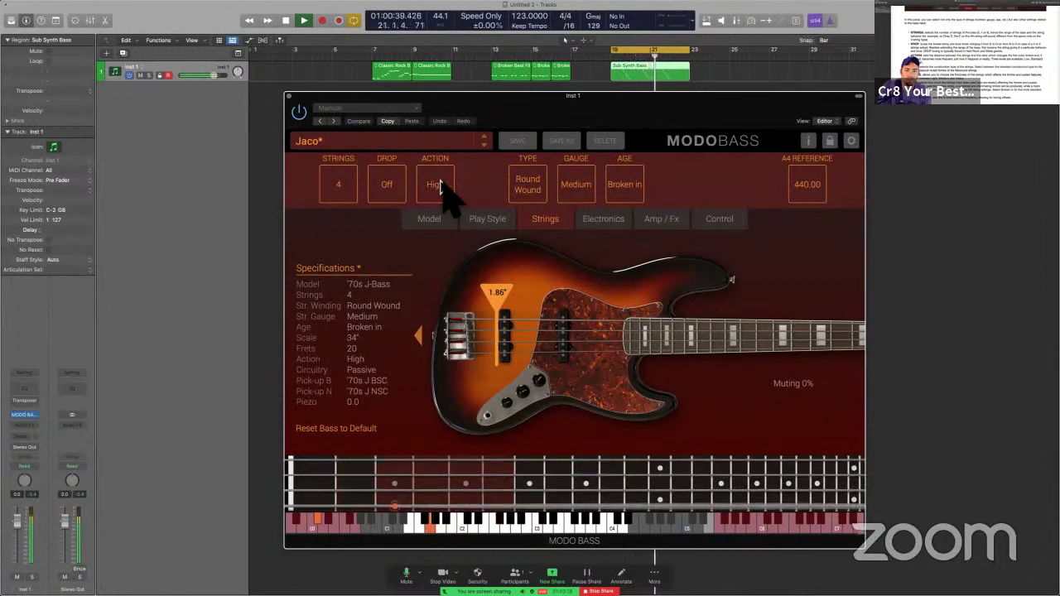
{"action": "left_click", "coordinate": [440, 185]}
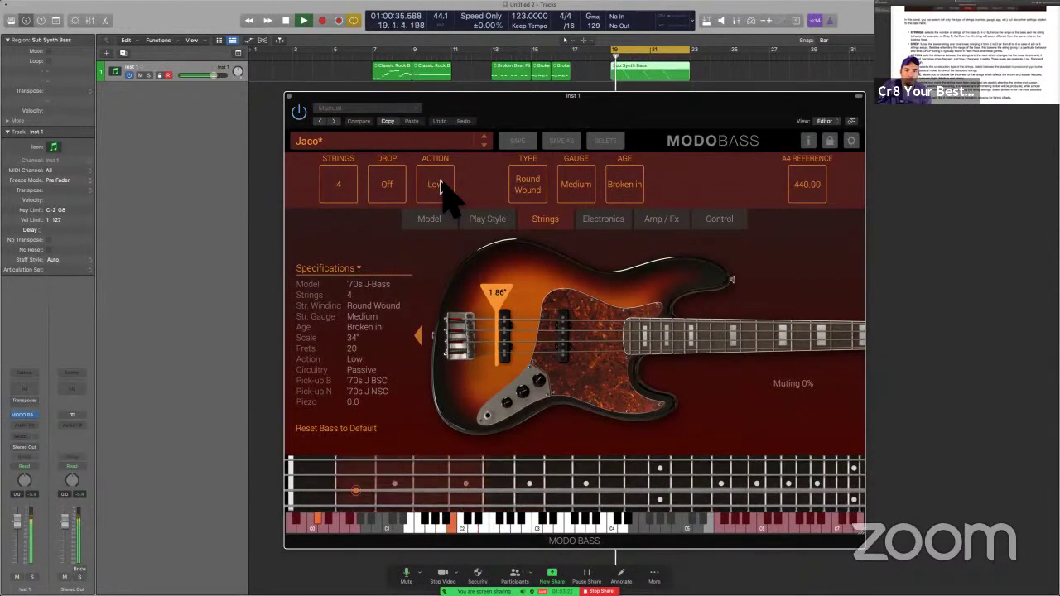
{"action": "key", "text": "space"}
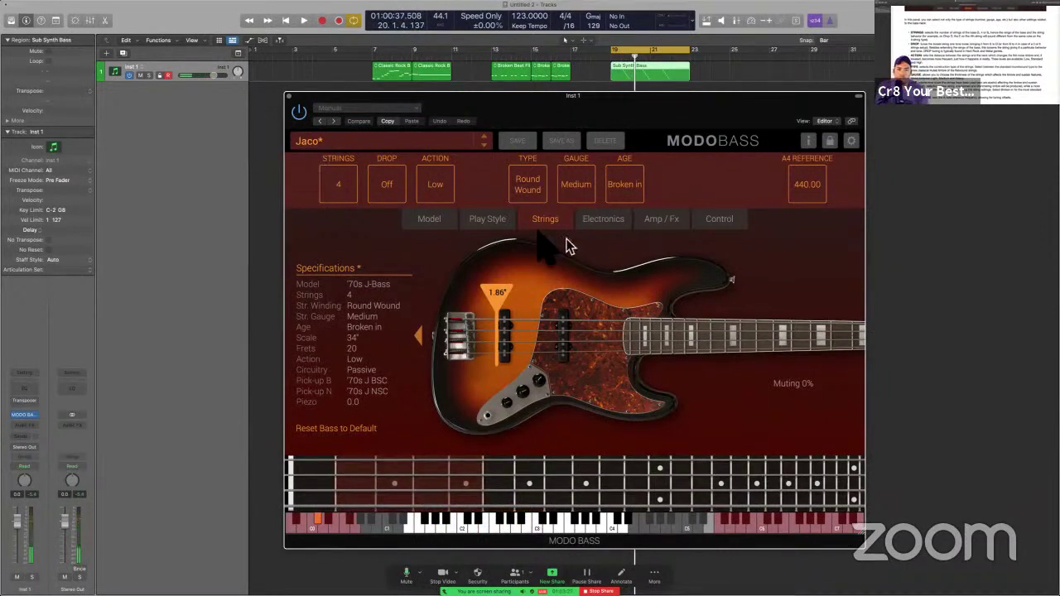
Step: Set the play style's Fingering to First Position and return to the string settings
{"action": "left_click", "coordinate": [487, 218]}
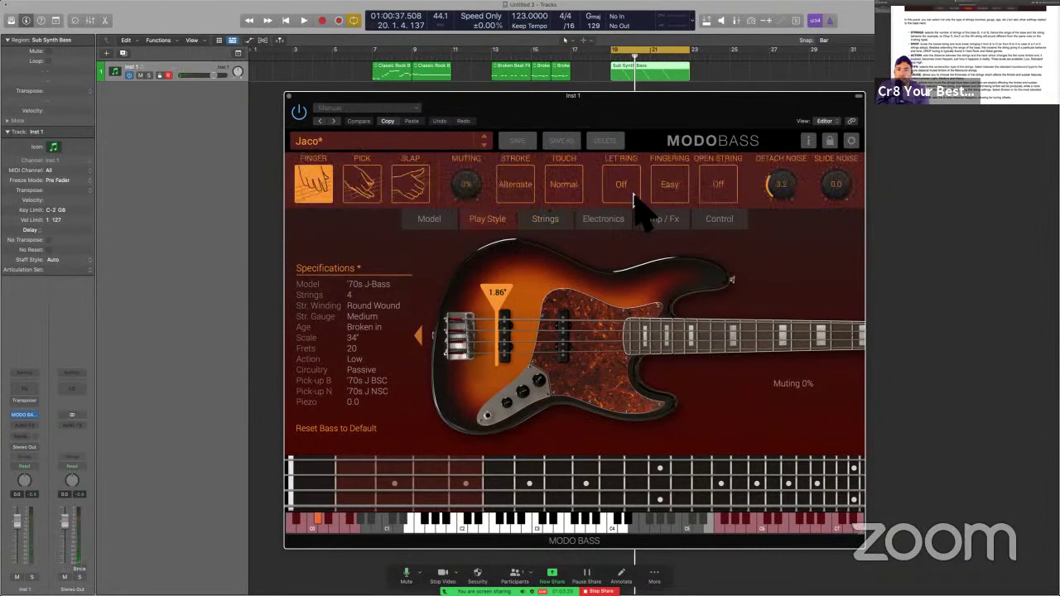
{"action": "left_click", "coordinate": [662, 199]}
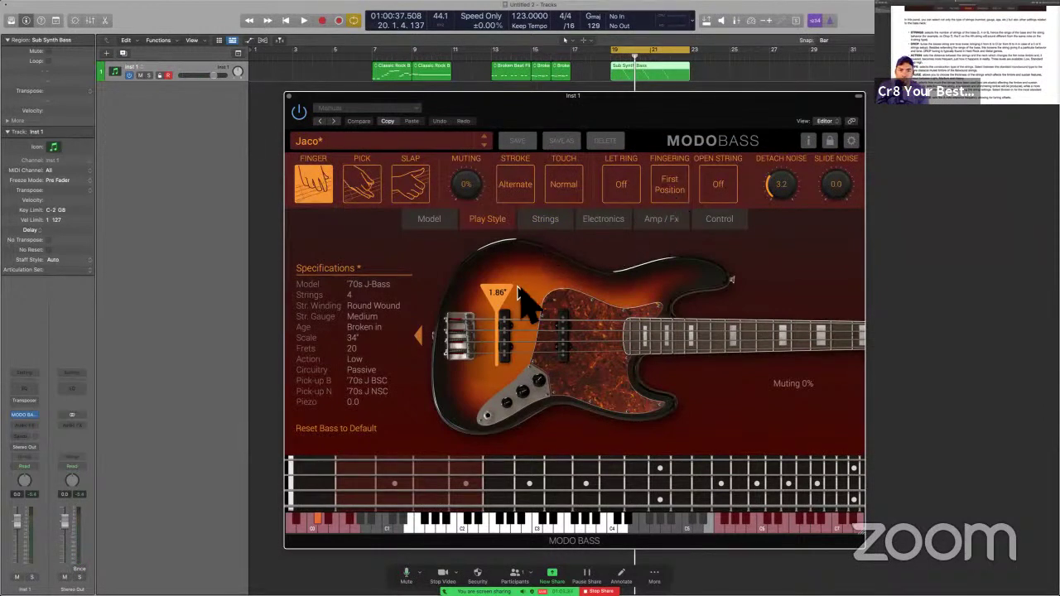
{"action": "left_click", "coordinate": [562, 223]}
Step: Audition Low, Standard and High Action again with First Position fingering, leaving Action on Low
{"action": "key", "text": "space"}
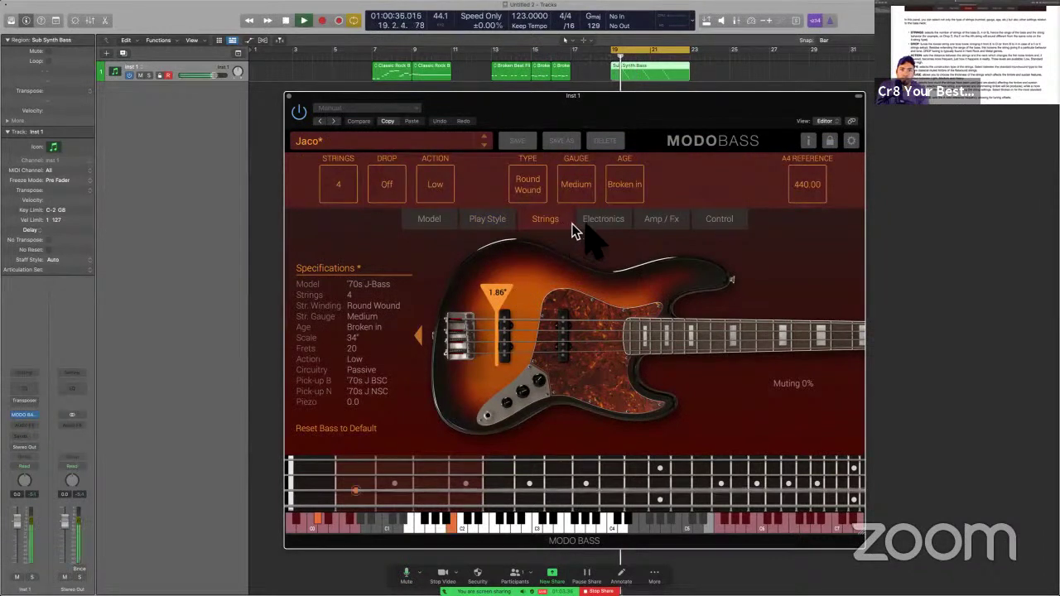
{"action": "left_click", "coordinate": [445, 186]}
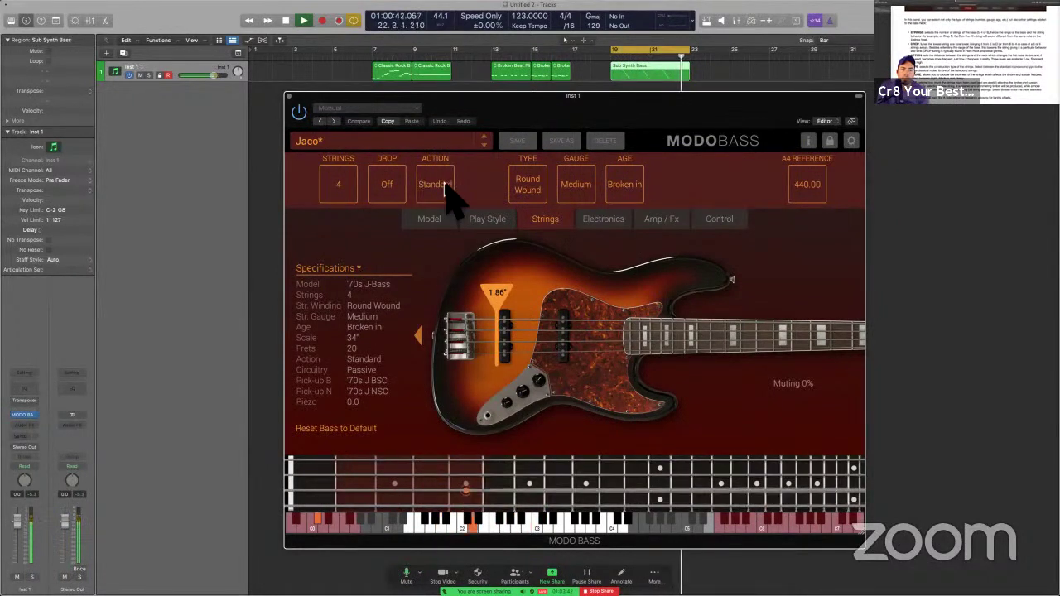
{"action": "left_click", "coordinate": [444, 186]}
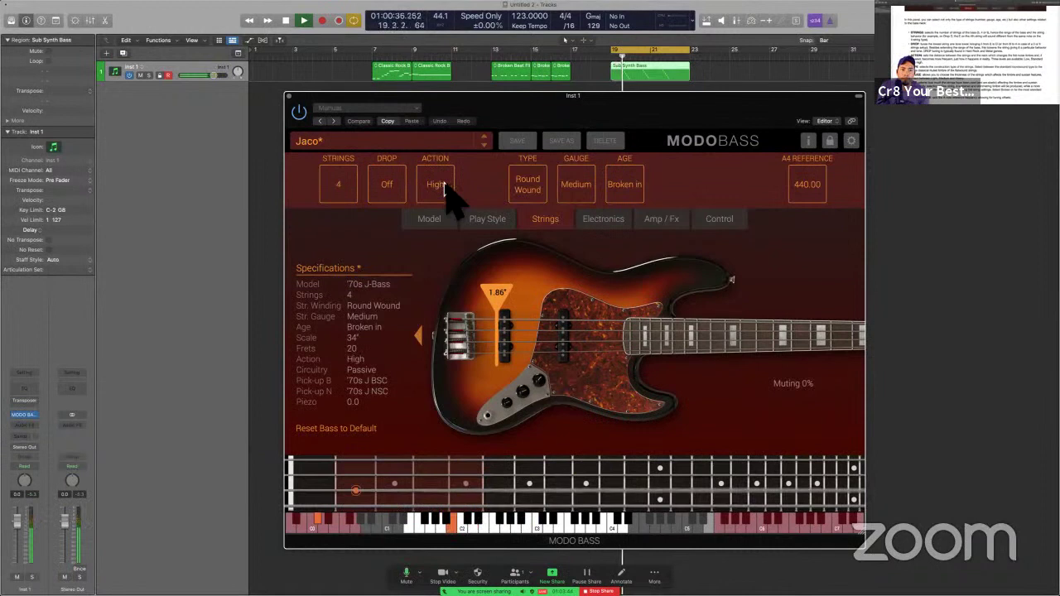
{"action": "left_click", "coordinate": [445, 186]}
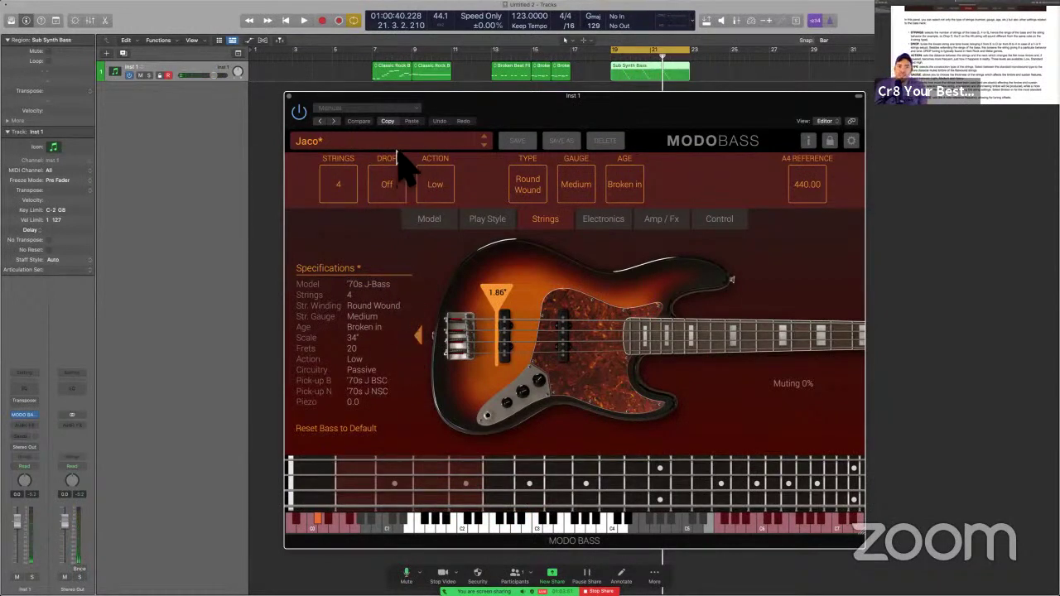
Step: Change the bass model to Modern J-Bass and play the region with its string settings shown
{"action": "left_click", "coordinate": [424, 220]}
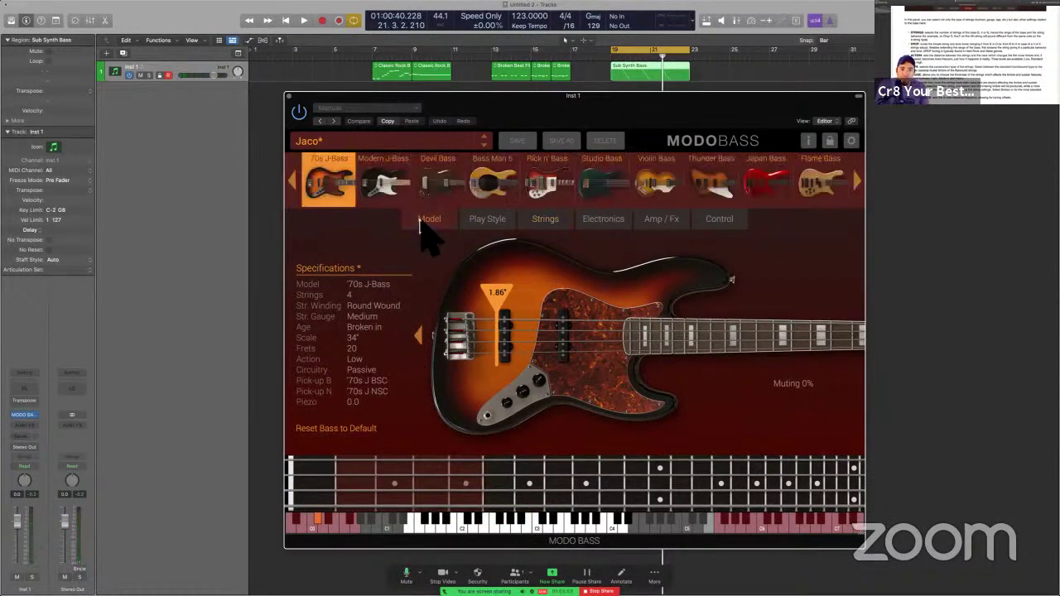
{"action": "left_click", "coordinate": [385, 186]}
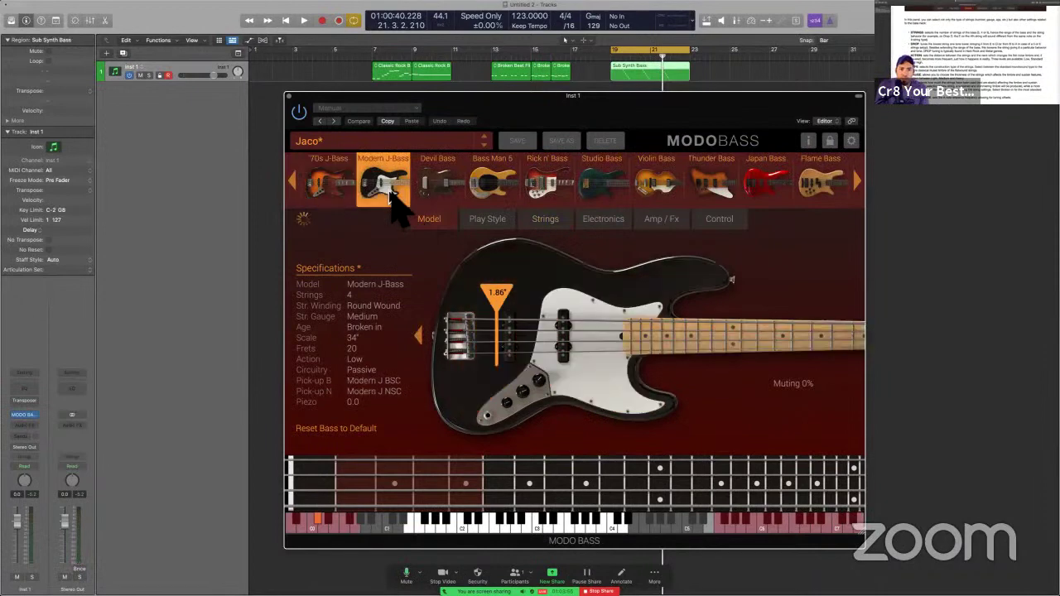
{"action": "left_click", "coordinate": [548, 228]}
{"action": "key", "text": "space"}
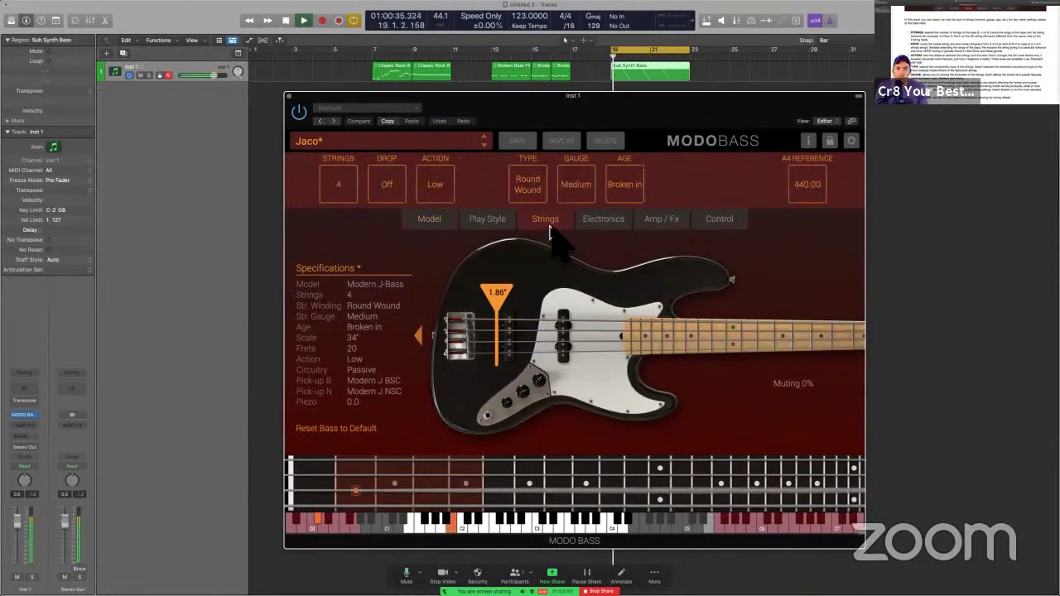
Step: Set the finger play style's Touch to Hard and play the region
{"action": "left_click", "coordinate": [451, 220]}
{"action": "left_click", "coordinate": [487, 218]}
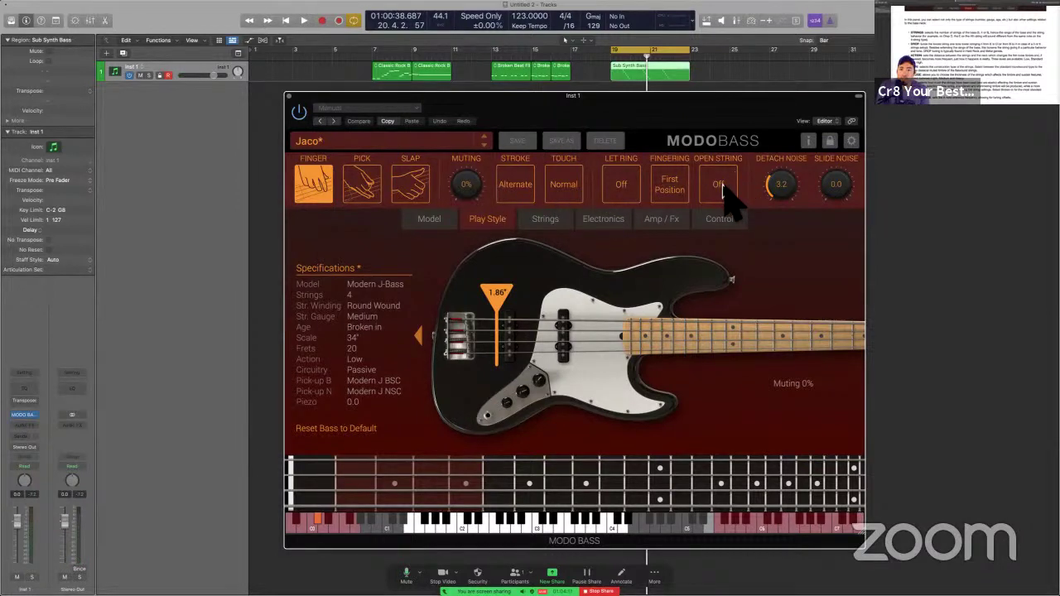
{"action": "left_click", "coordinate": [567, 197]}
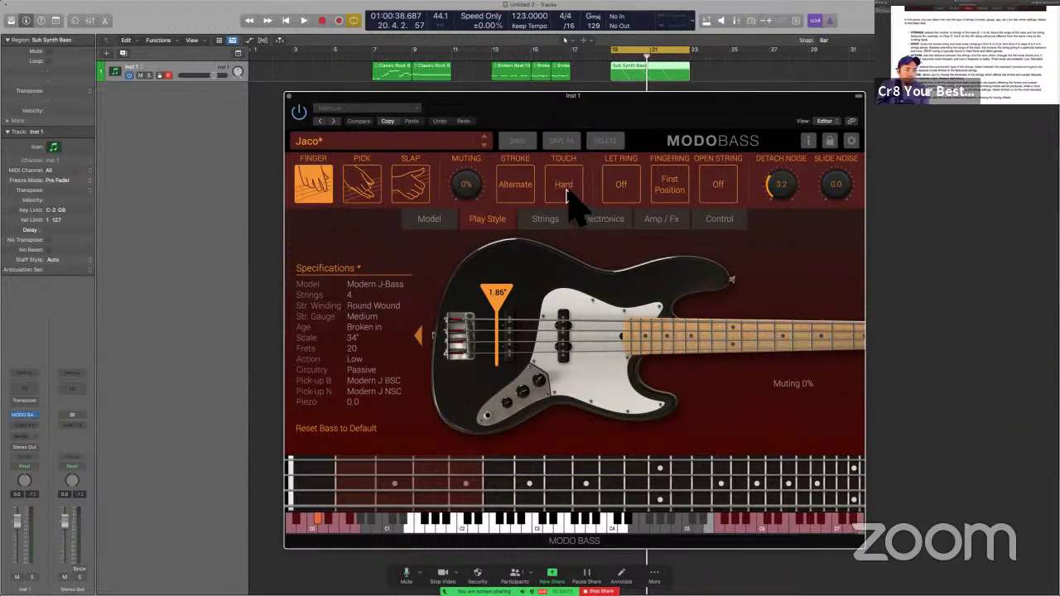
{"action": "key", "text": "space"}
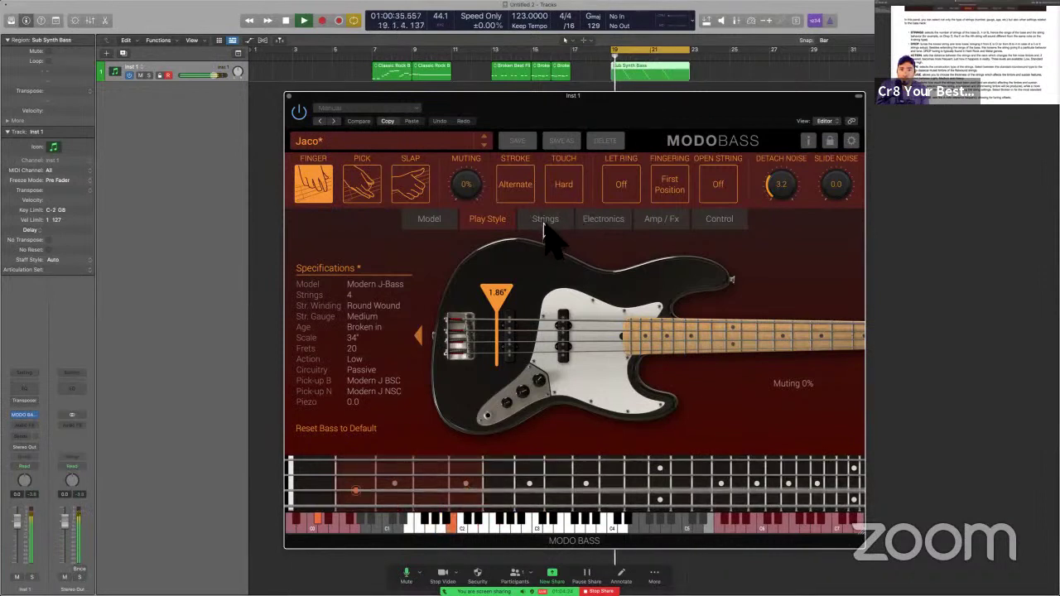
Step: Switch the play style to Pick and compare Low, Standard and High Action during playback, leaving Action on High
{"action": "left_click", "coordinate": [360, 185]}
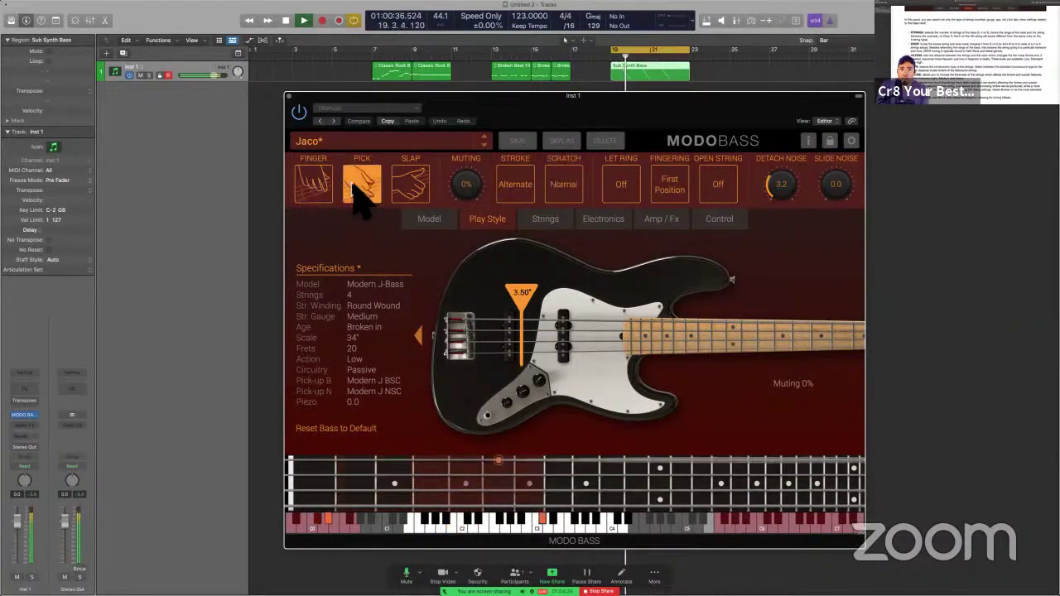
{"action": "left_click", "coordinate": [565, 224]}
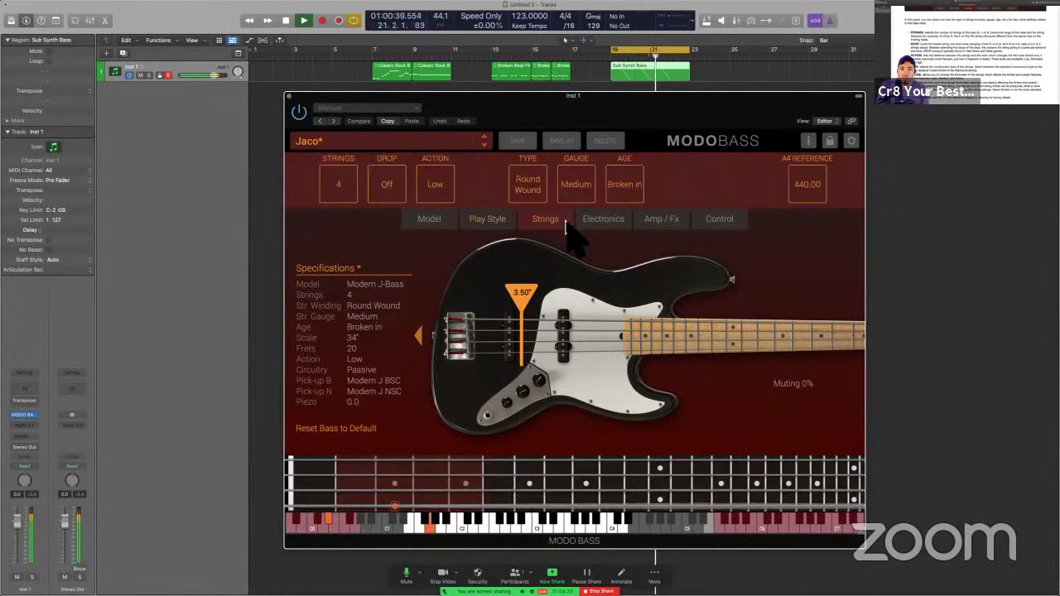
{"action": "left_click", "coordinate": [437, 189]}
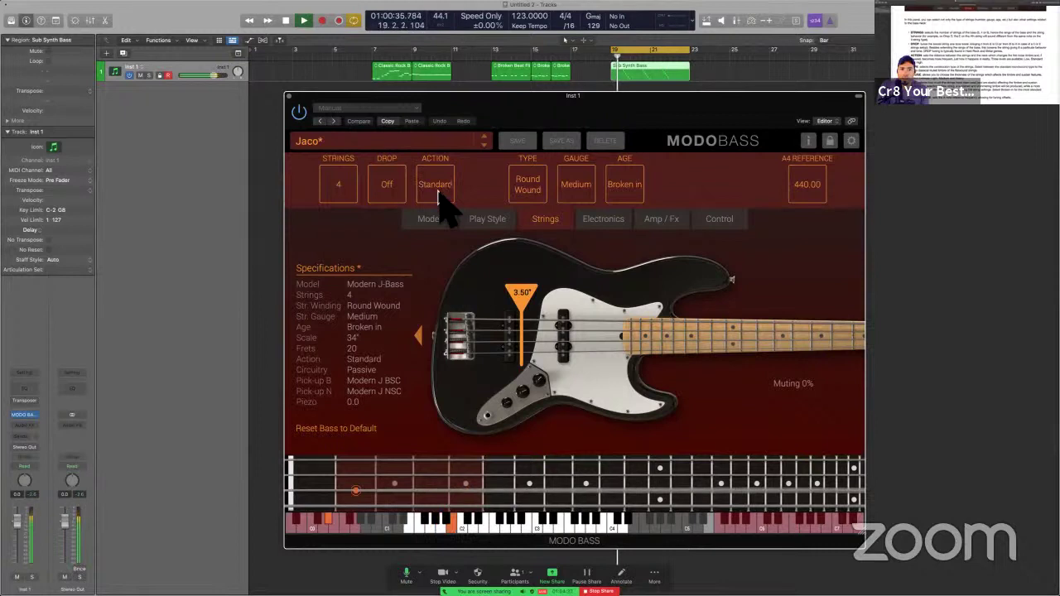
{"action": "left_click", "coordinate": [438, 195]}
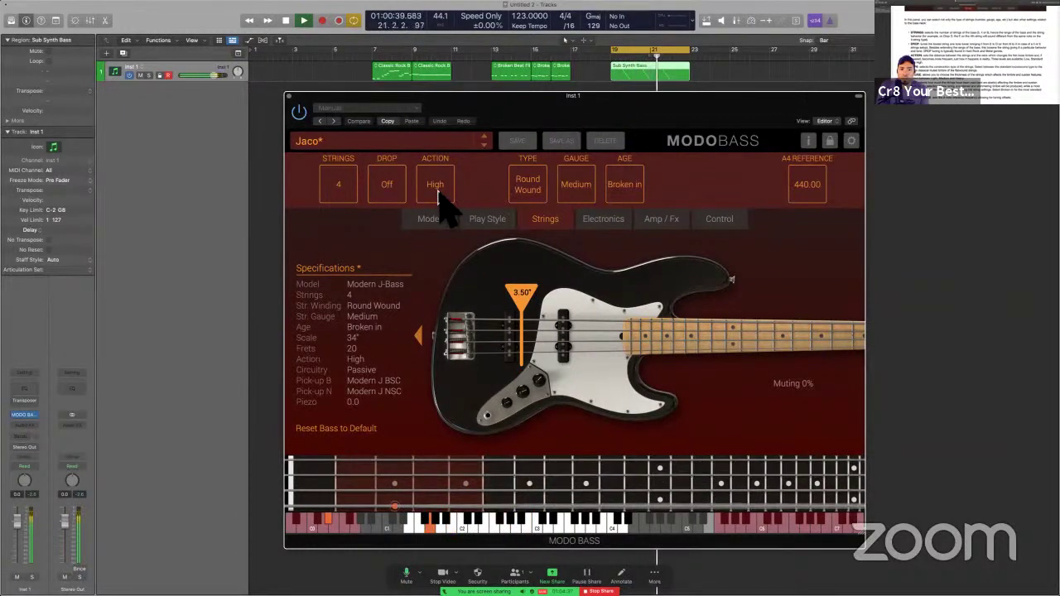
{"action": "key", "text": "space"}
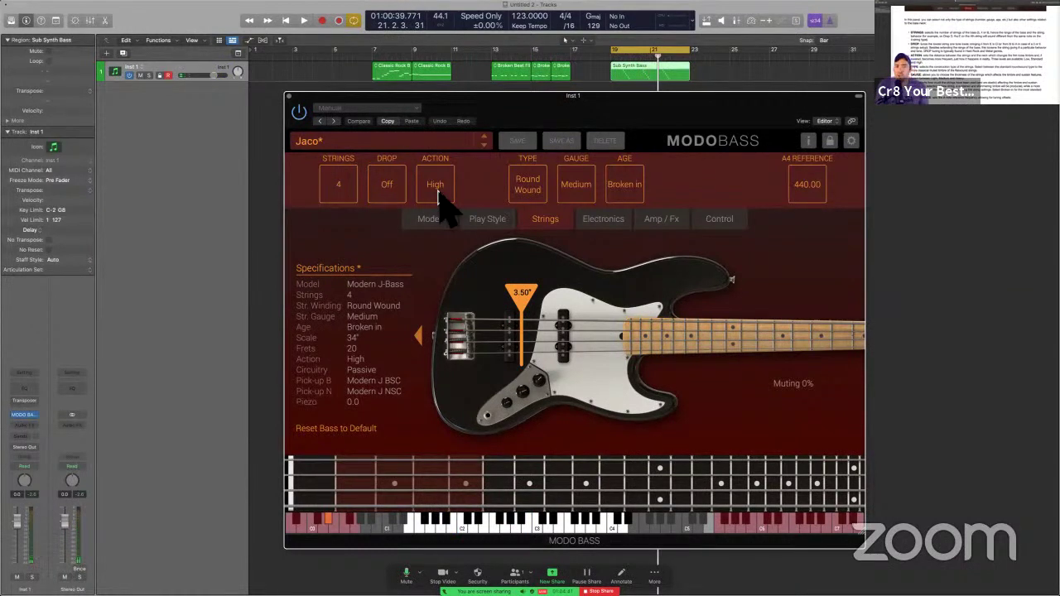
Step: Check the Pick play style against the string settings, then switch the play style back to Finger
{"action": "left_click", "coordinate": [487, 220]}
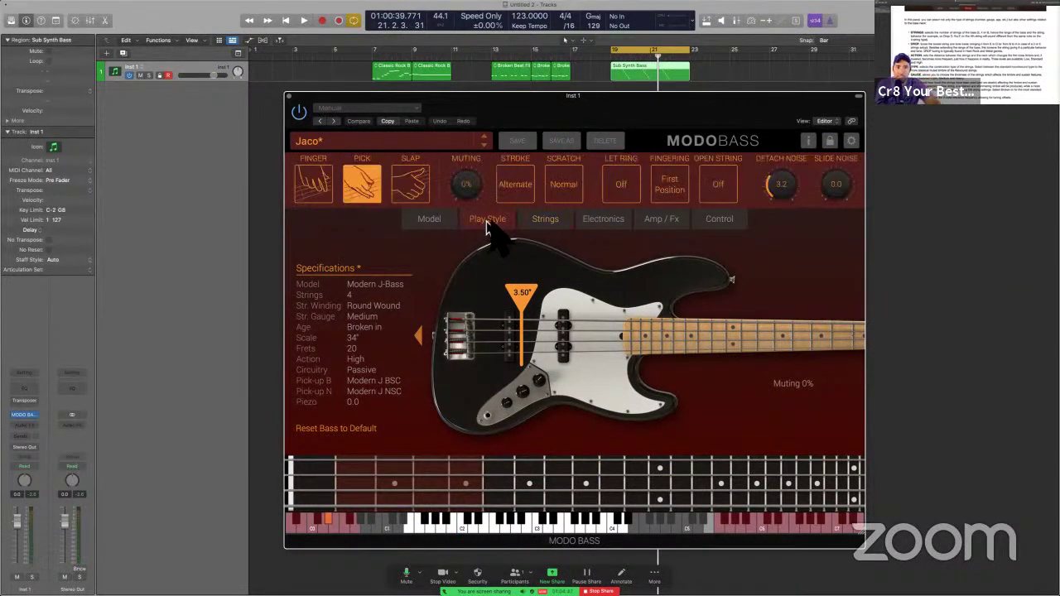
{"action": "left_click", "coordinate": [543, 219]}
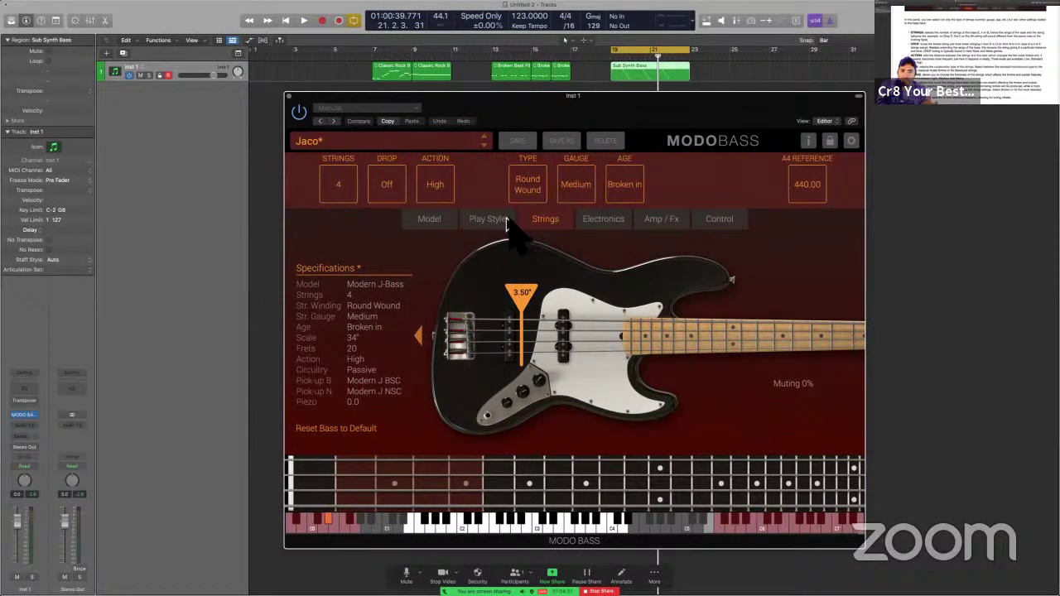
{"action": "left_click", "coordinate": [506, 220]}
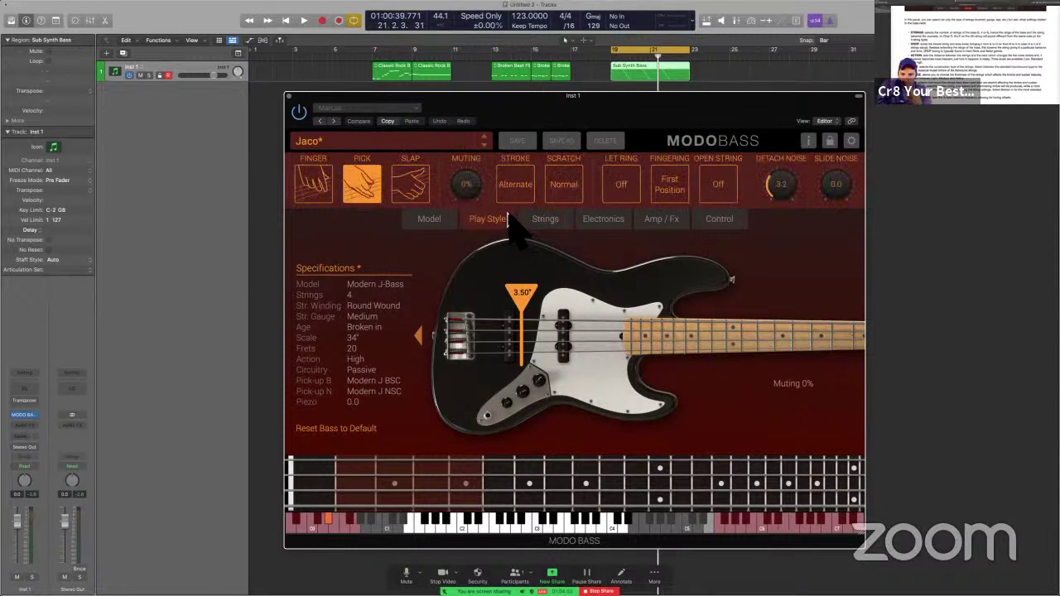
{"action": "left_click", "coordinate": [315, 177]}
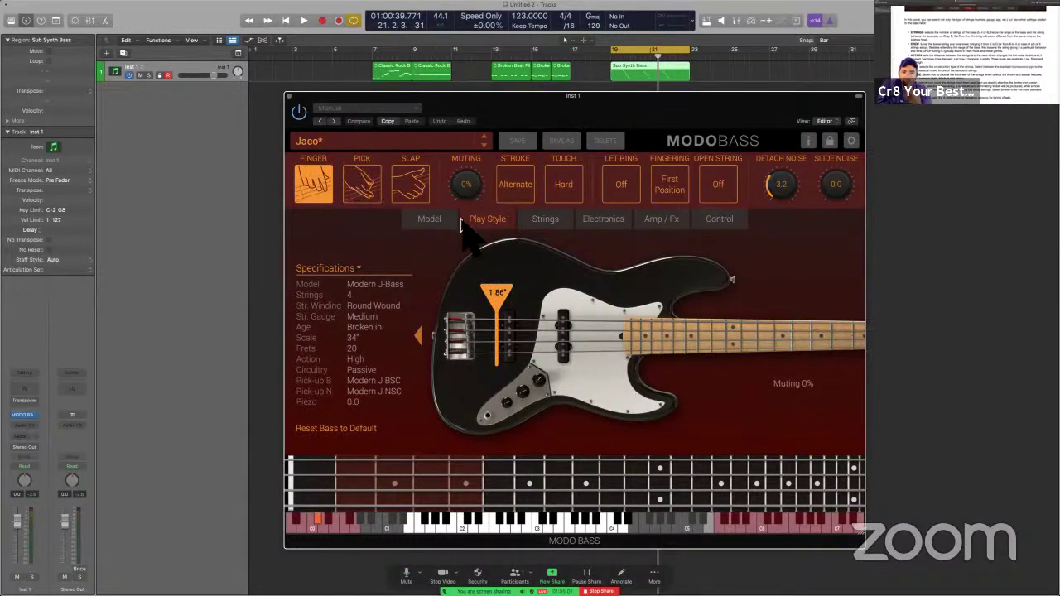
Step: Review the string settings alongside the Finger play style options, then show the bass model selection
{"action": "left_click", "coordinate": [547, 225]}
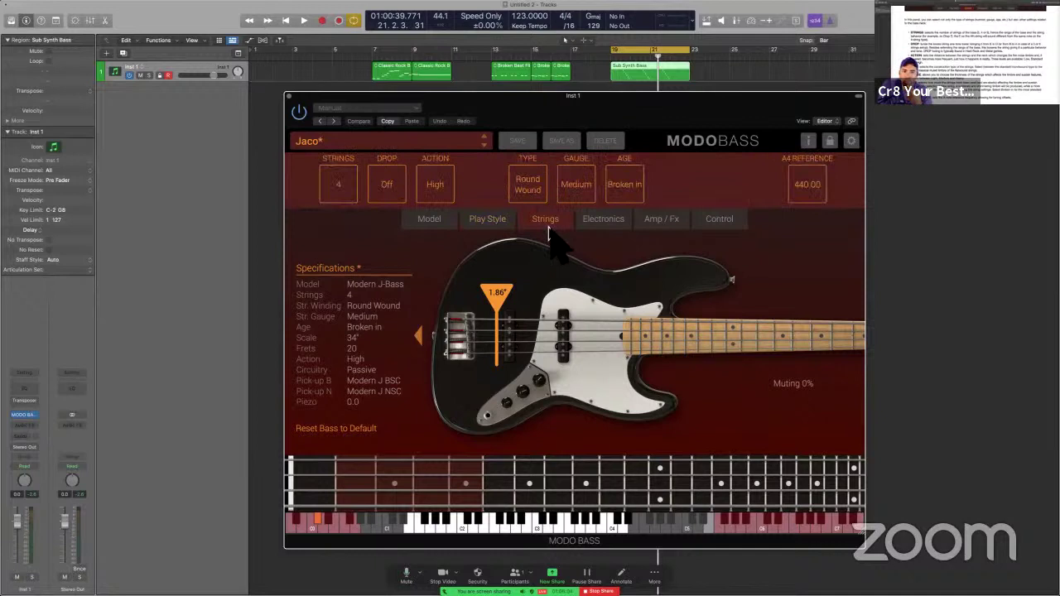
{"action": "left_click", "coordinate": [498, 221]}
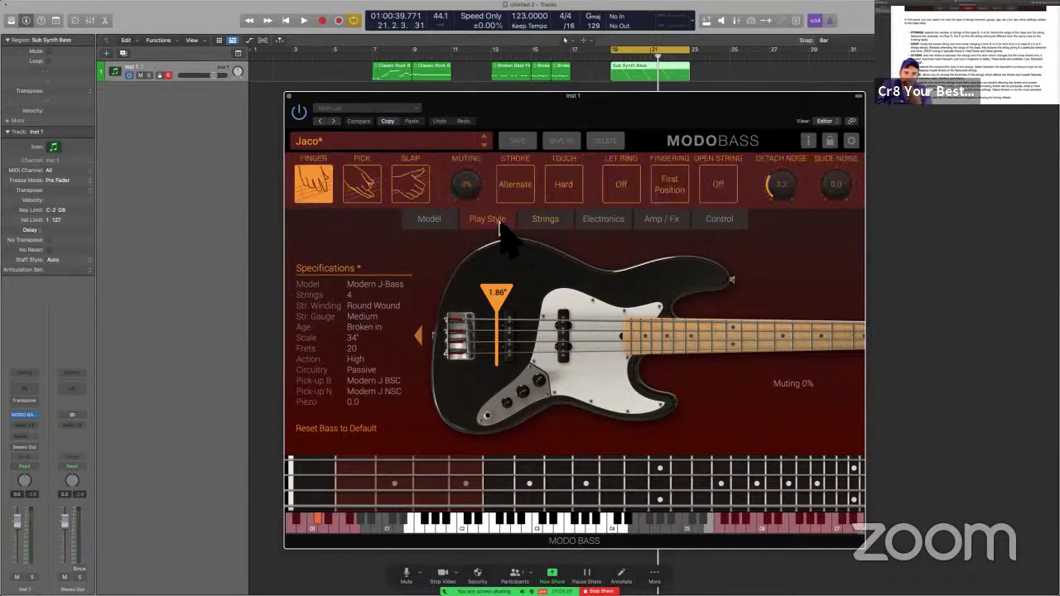
{"action": "left_click", "coordinate": [553, 225]}
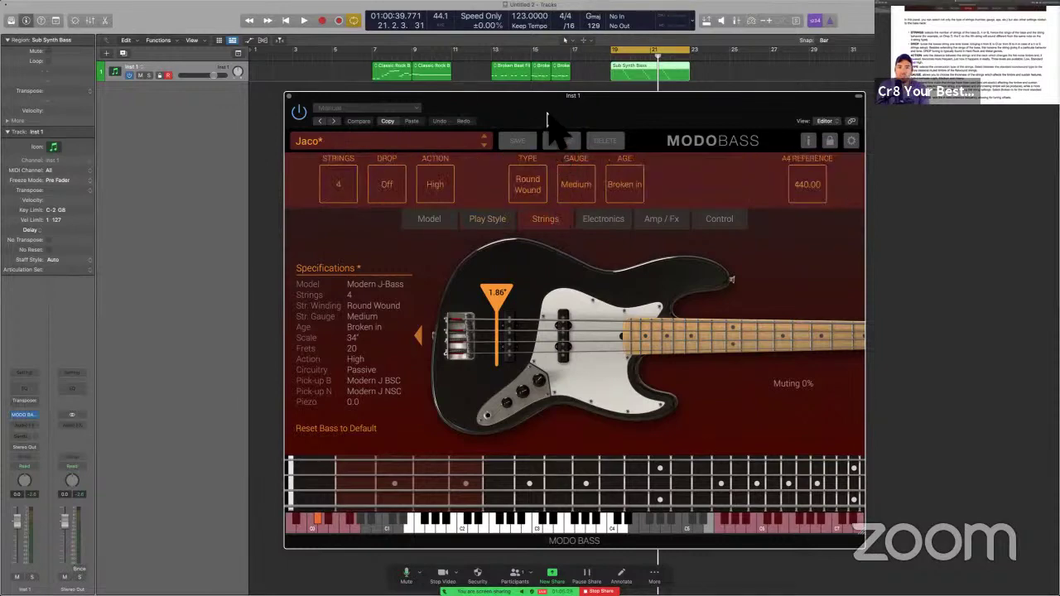
{"action": "mouse_move", "coordinate": [548, 120]}
{"action": "left_mouse_down"}
{"action": "mouse_move", "coordinate": [541, 137]}
{"action": "mouse_move", "coordinate": [539, 122]}
{"action": "left_mouse_up"}
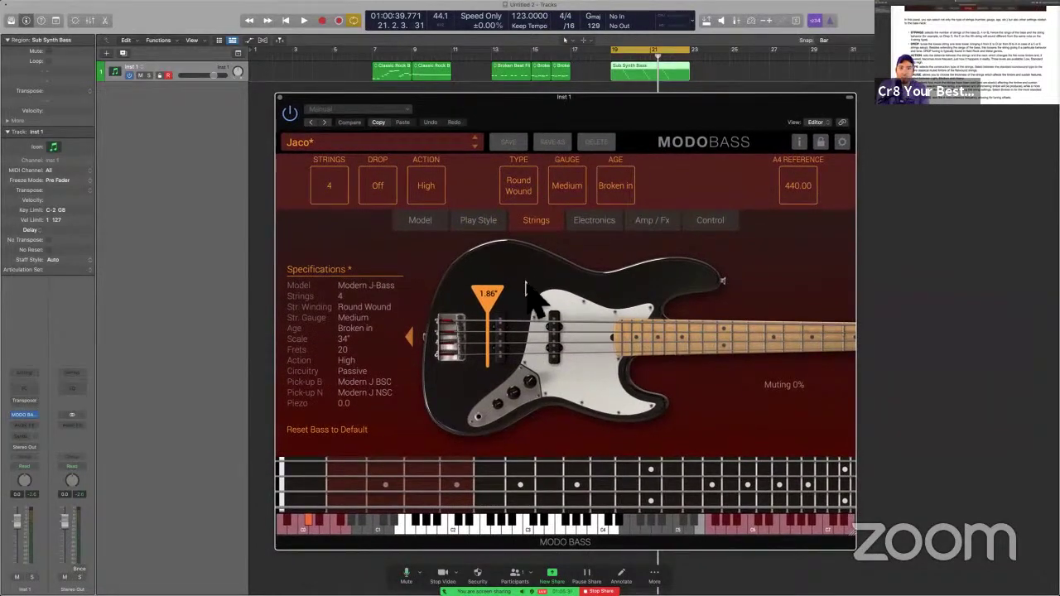
{"action": "left_click", "coordinate": [422, 221]}
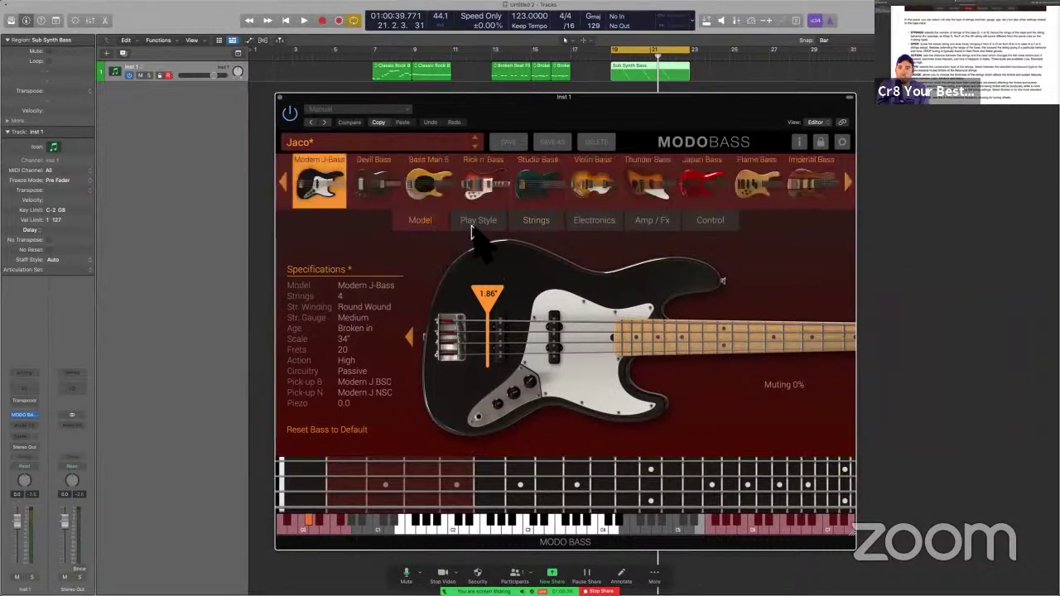
Step: Try the Japan Bass, switch to the Studio Bass model, and play the region with its string settings shown
{"action": "left_click", "coordinate": [708, 186]}
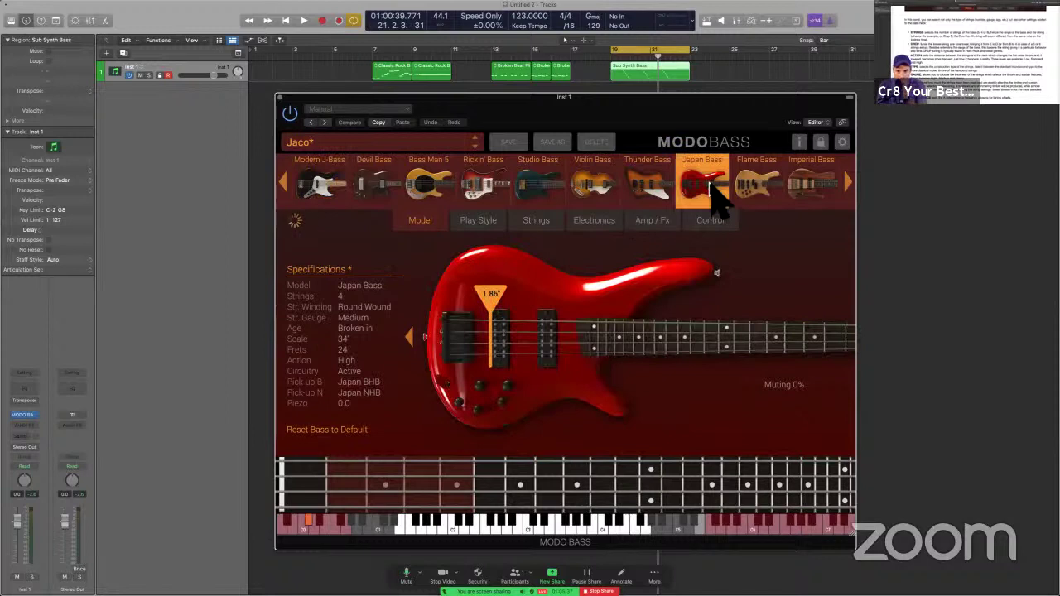
{"action": "left_click", "coordinate": [538, 183]}
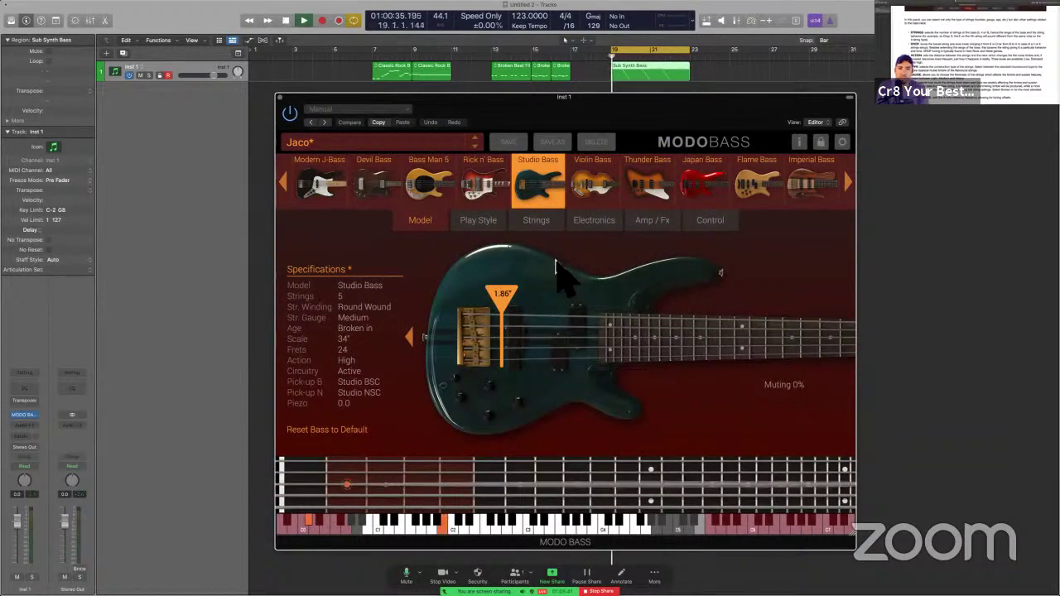
{"action": "key", "text": "space"}
{"action": "left_click", "coordinate": [551, 222]}
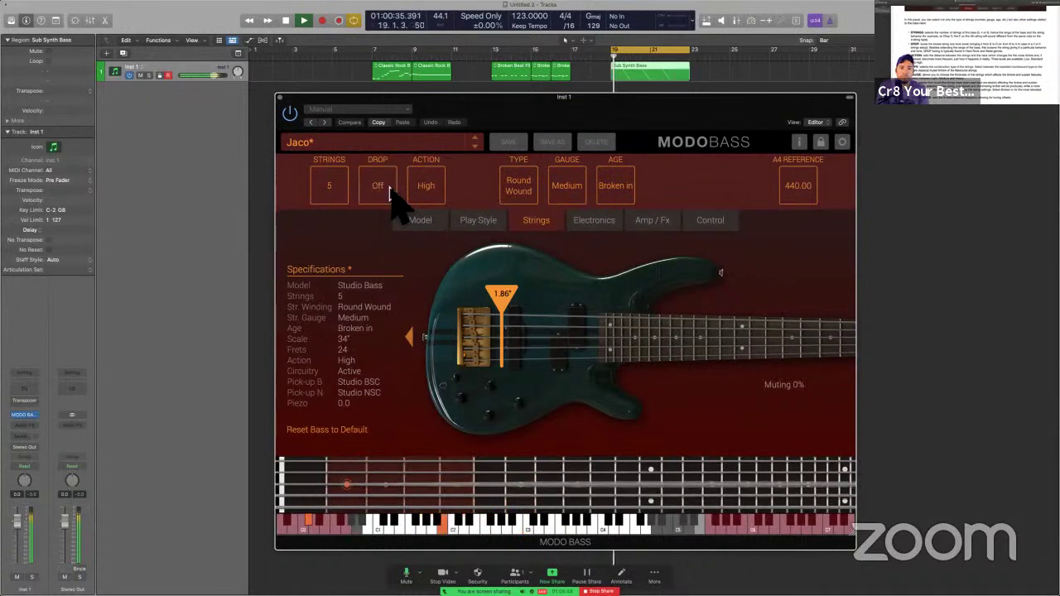
{"action": "key", "text": "space"}
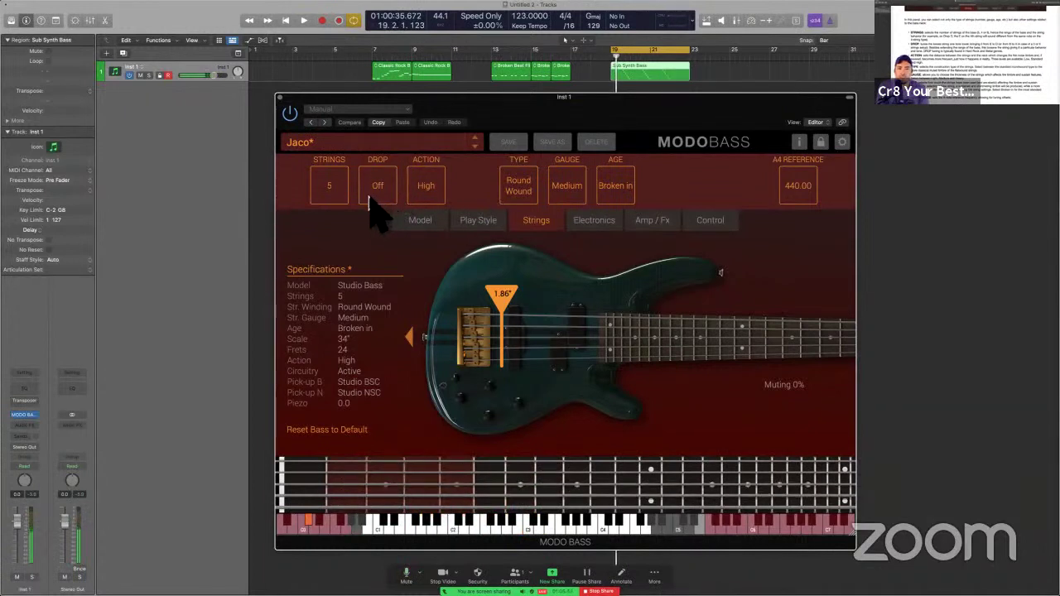
Step: Set the string Action to Low and compare Flat Wound with Round Wound strings, leaving the Type on Round Wound
{"action": "left_click", "coordinate": [434, 193]}
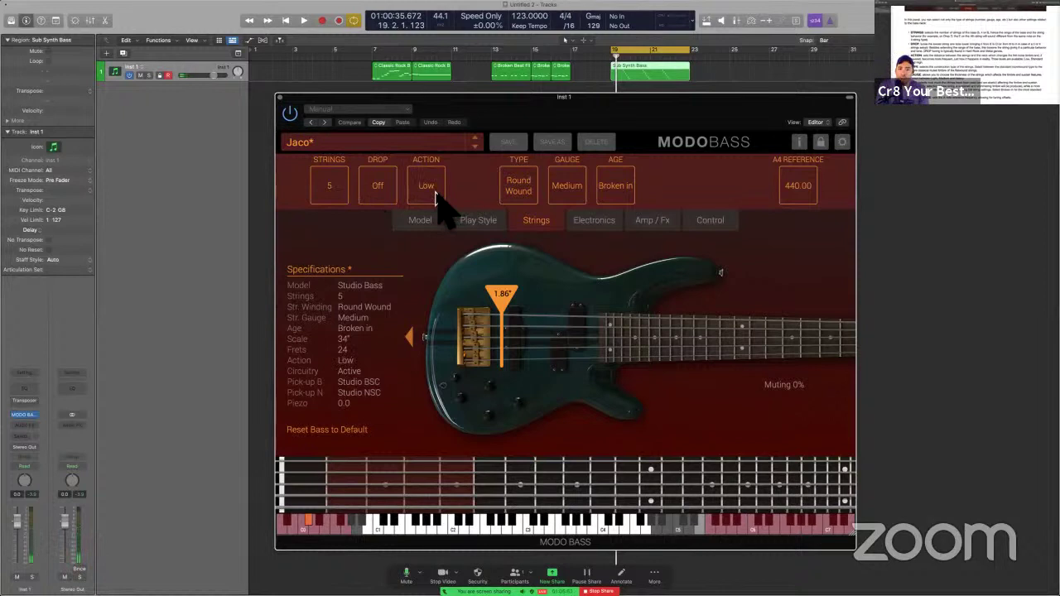
{"action": "left_click", "coordinate": [523, 202]}
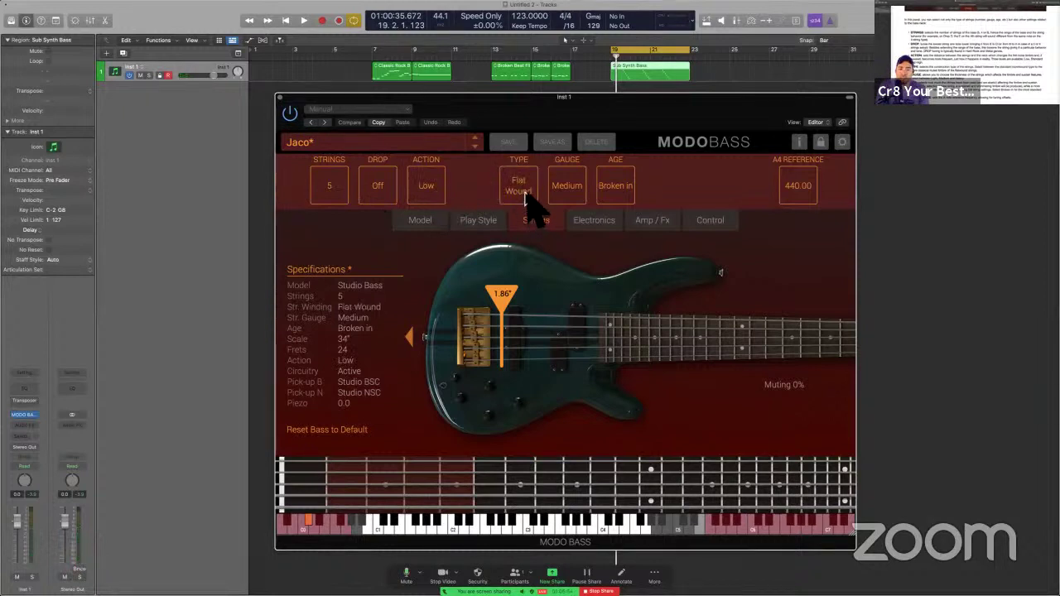
{"action": "key", "text": "space"}
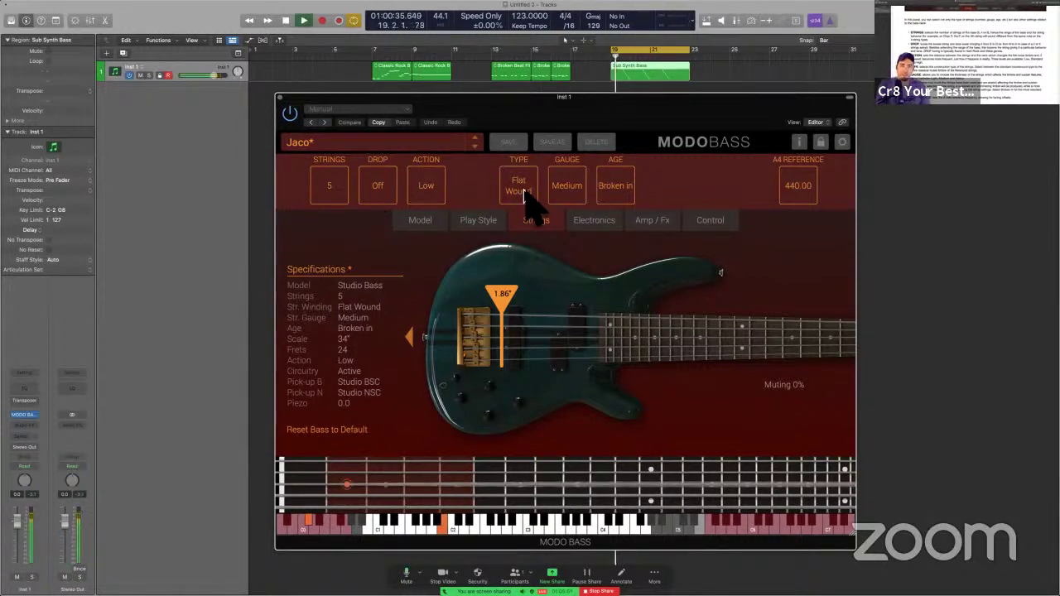
{"action": "key", "text": "space"}
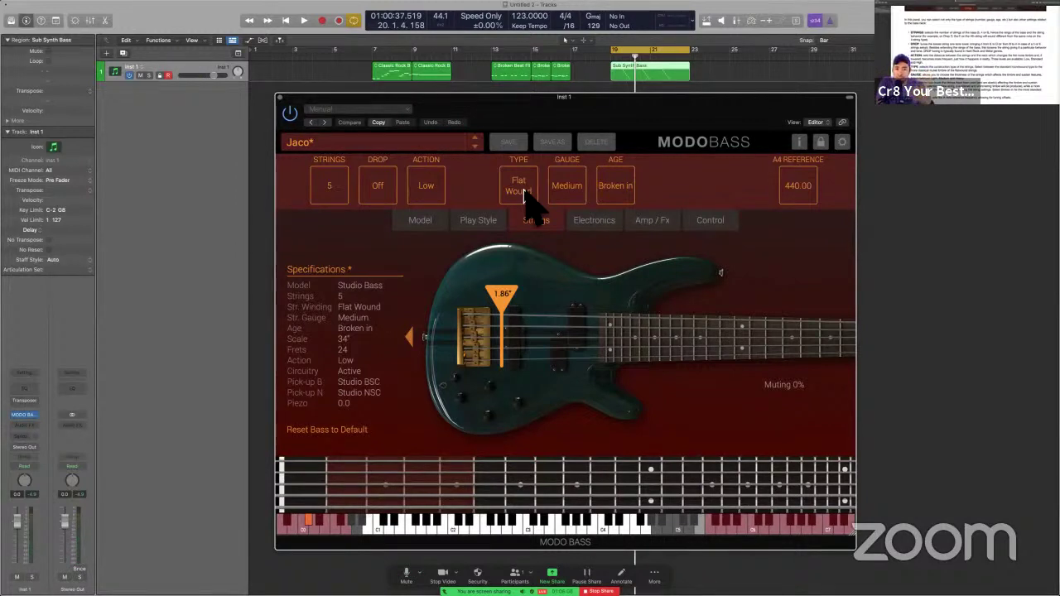
{"action": "key", "text": "space"}
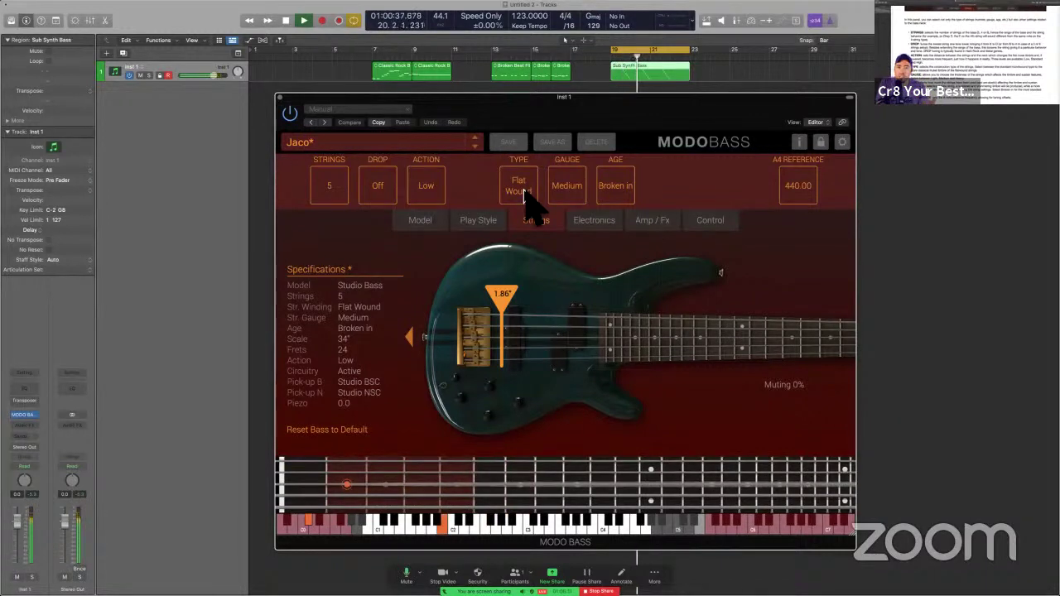
{"action": "left_click", "coordinate": [523, 196]}
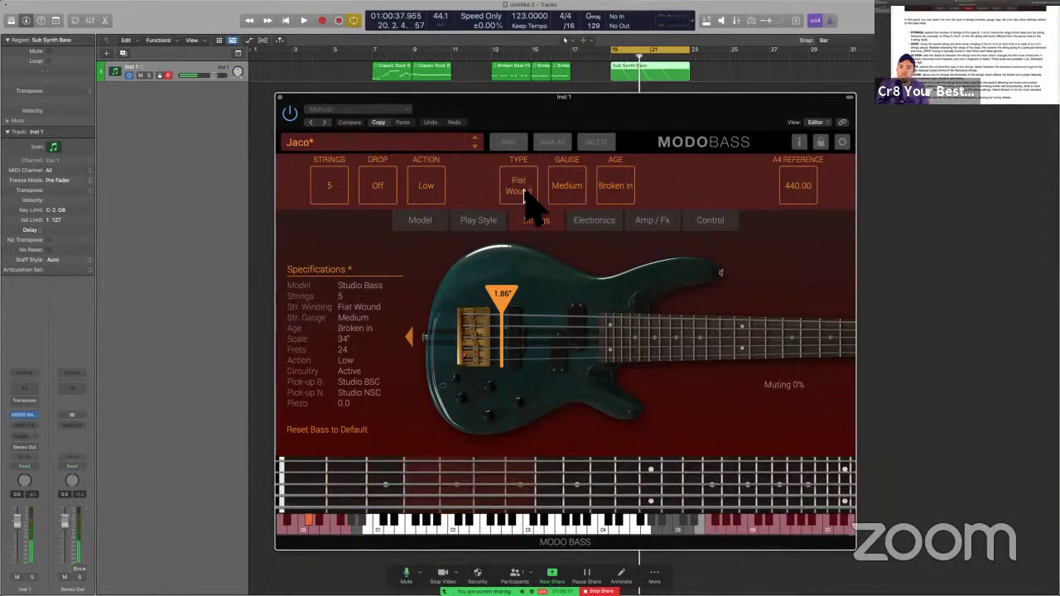
{"action": "left_click", "coordinate": [535, 220]}
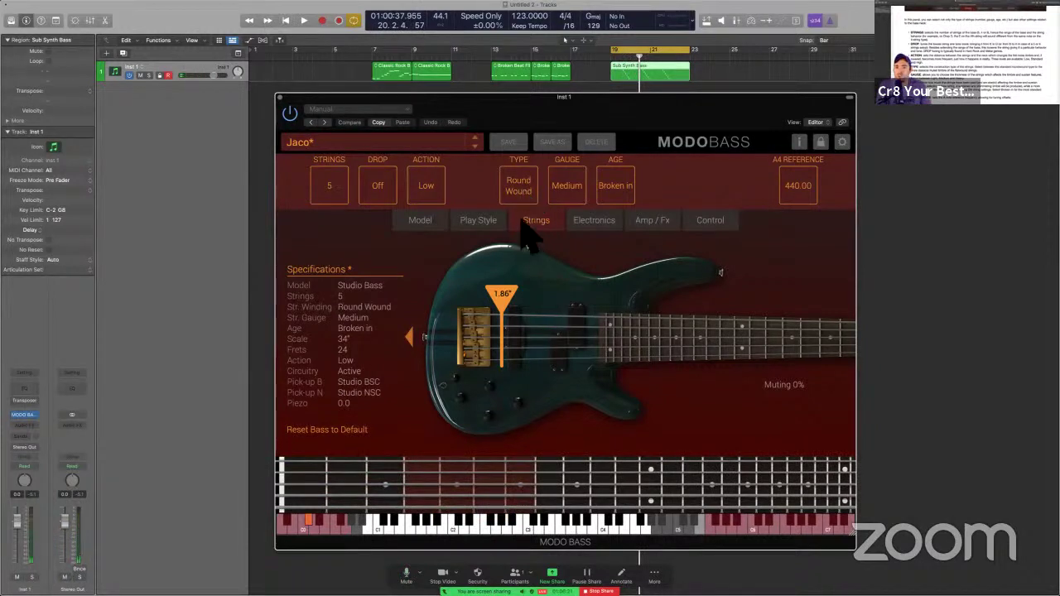
Step: Compare Heavy and Light string Gauge by playing the region with each, leaving the Gauge on Light
{"action": "left_click", "coordinate": [565, 197]}
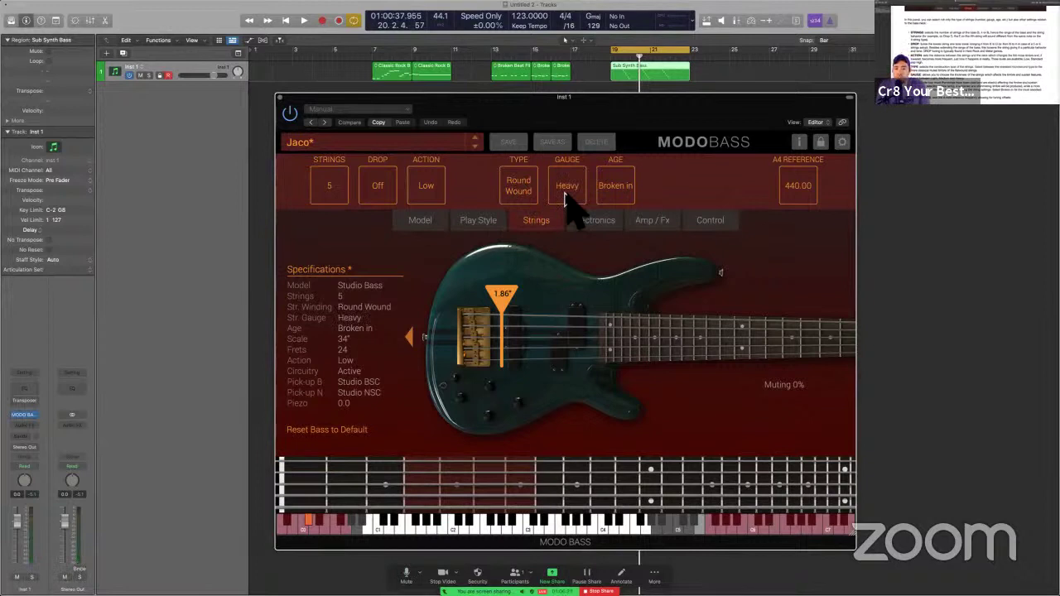
{"action": "key", "text": "space"}
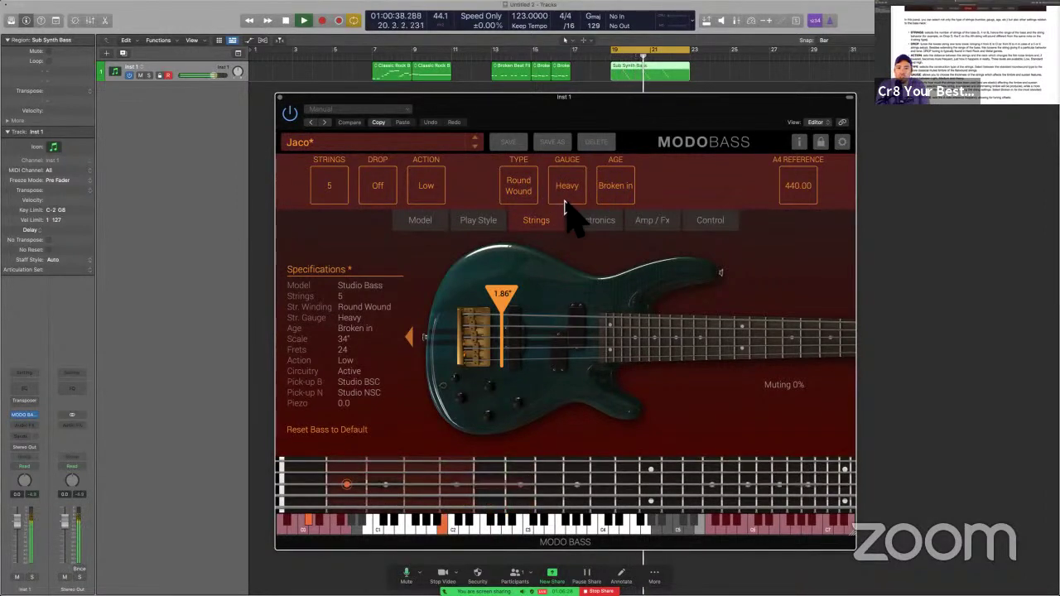
{"action": "key", "text": "space"}
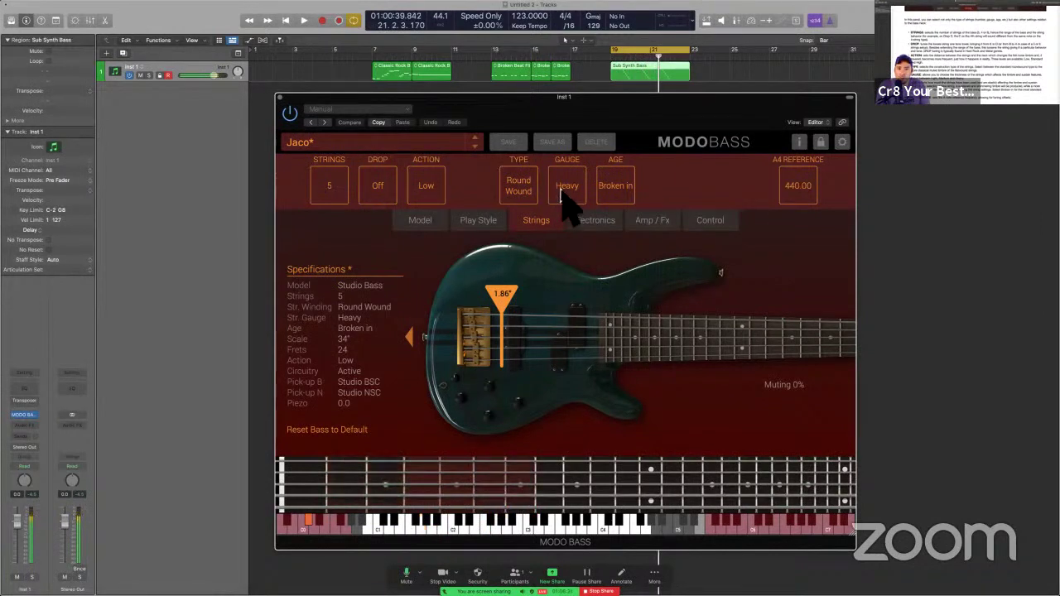
{"action": "left_click", "coordinate": [562, 196]}
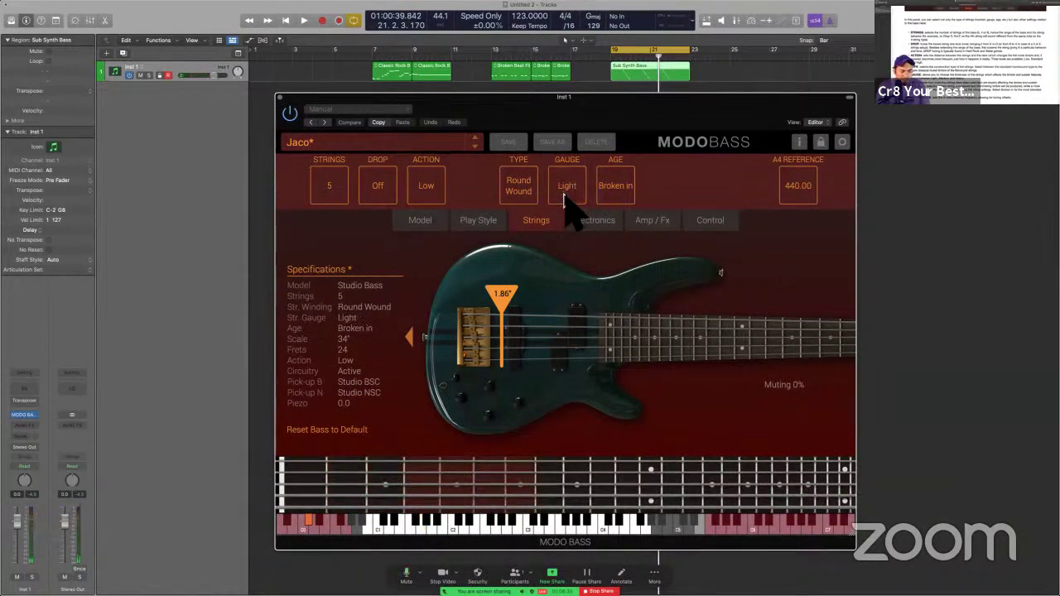
{"action": "key", "text": "space"}
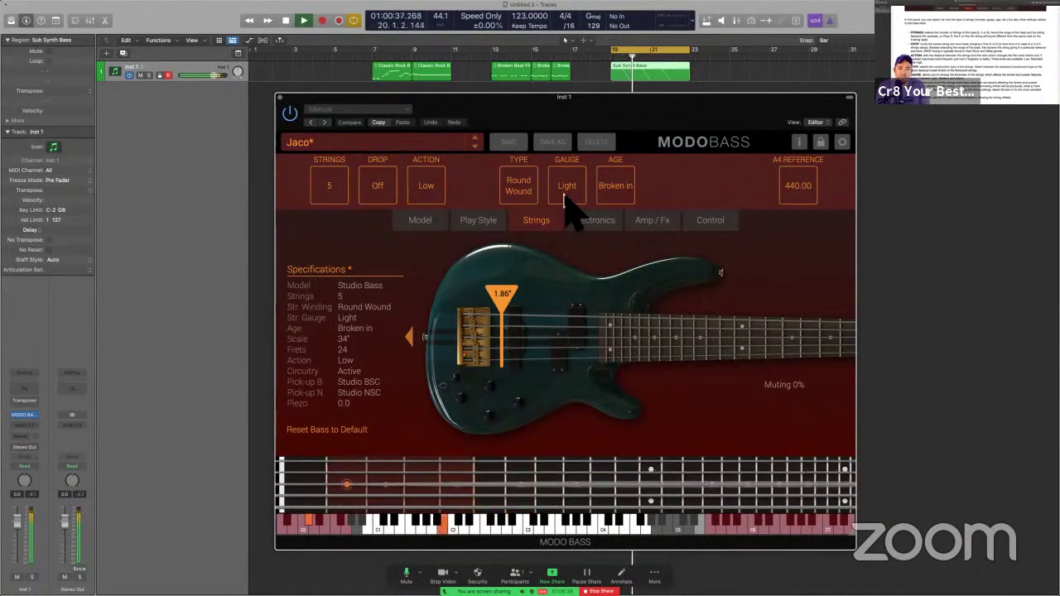
{"action": "key", "text": "space"}
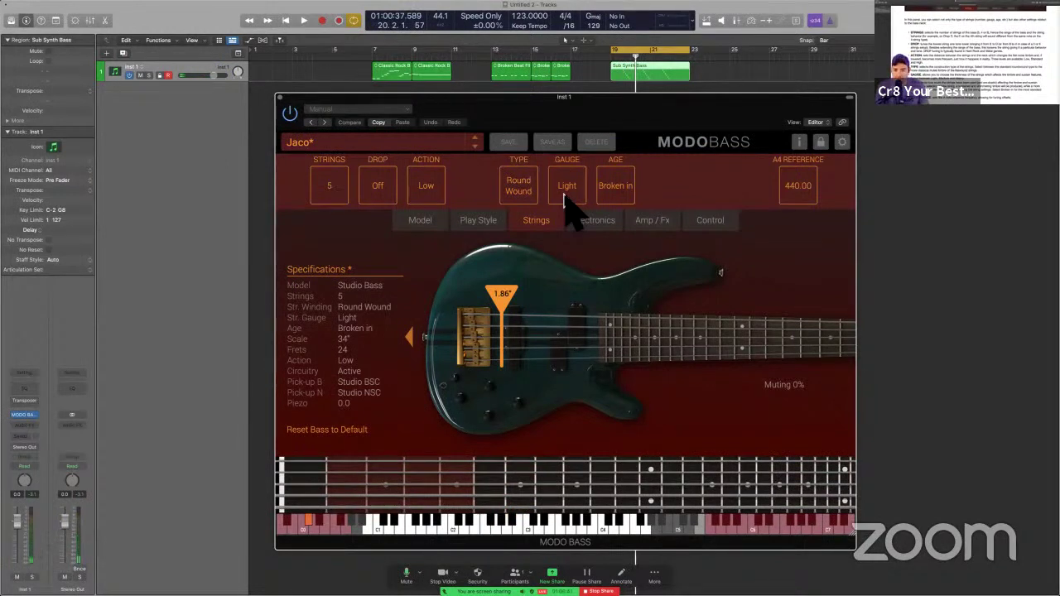
{"action": "key", "text": "space"}
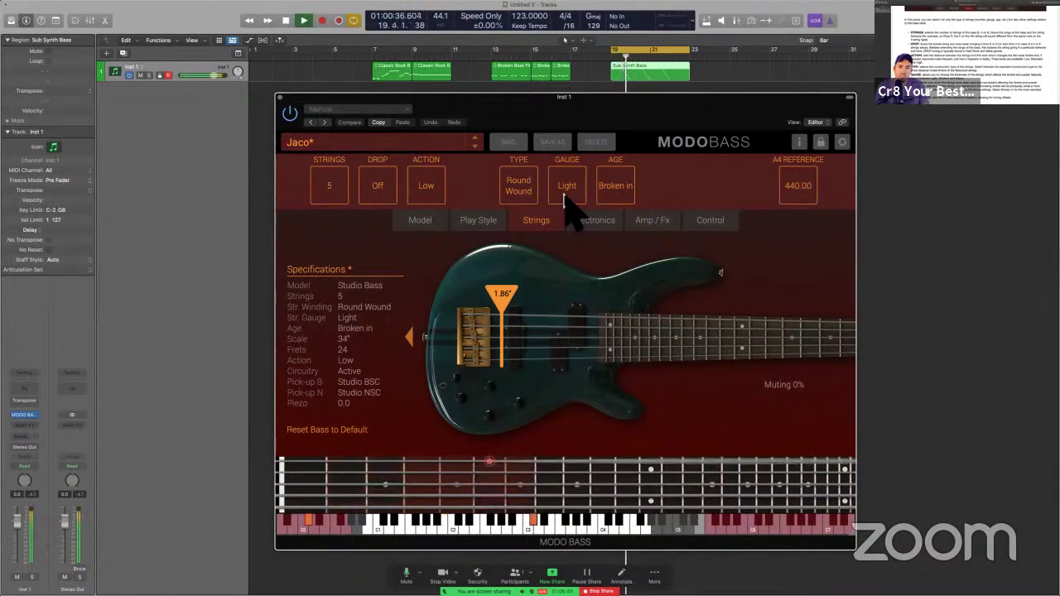
{"action": "key", "text": "space"}
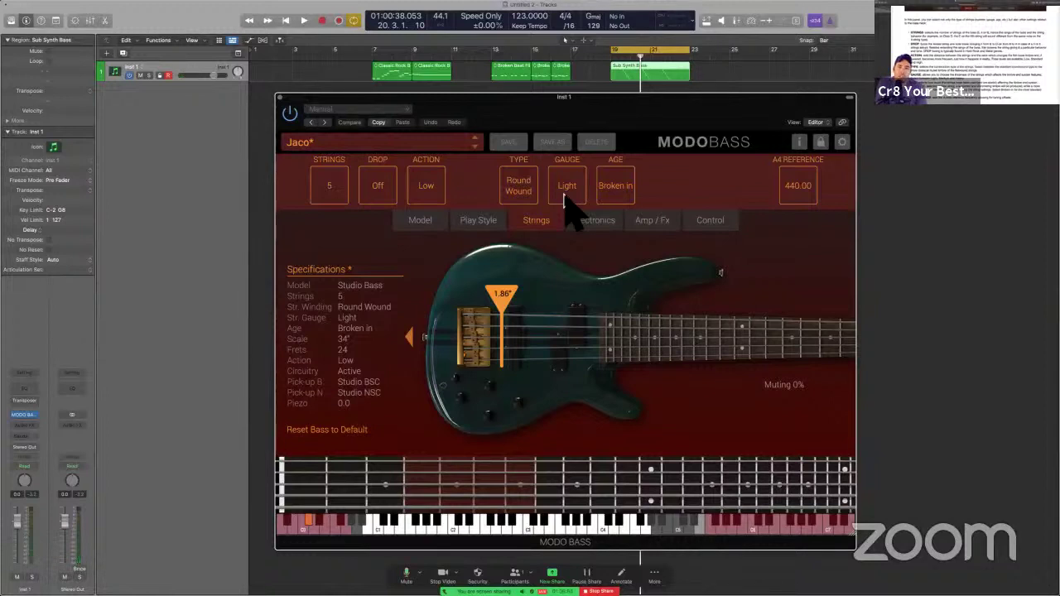
Step: Set the strings to Flat Wound with Heavy Gauge and play the region
{"action": "left_click", "coordinate": [517, 185]}
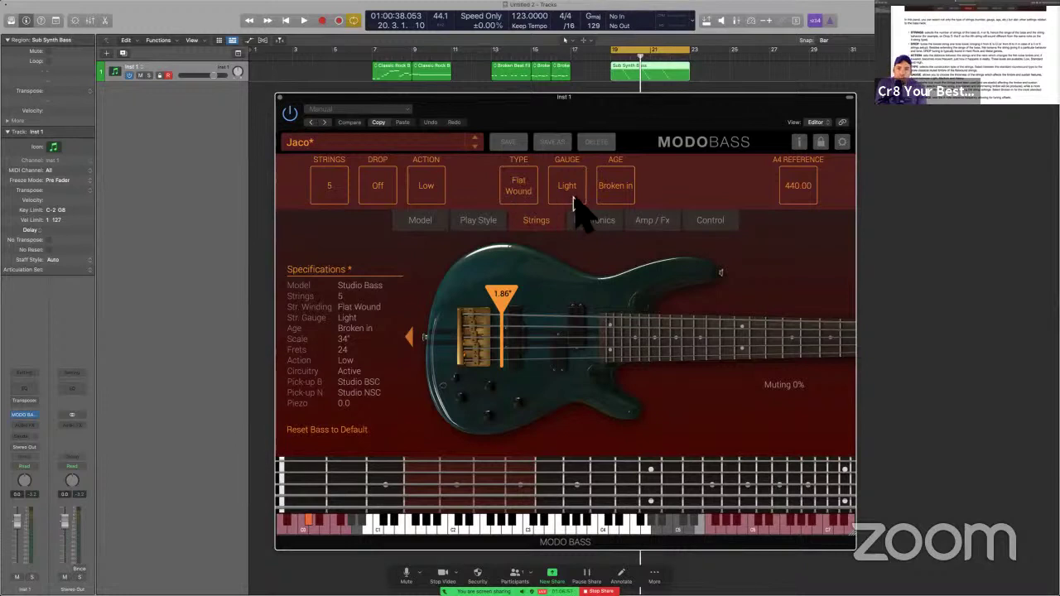
{"action": "left_click", "coordinate": [571, 202]}
{"action": "key", "text": "space"}
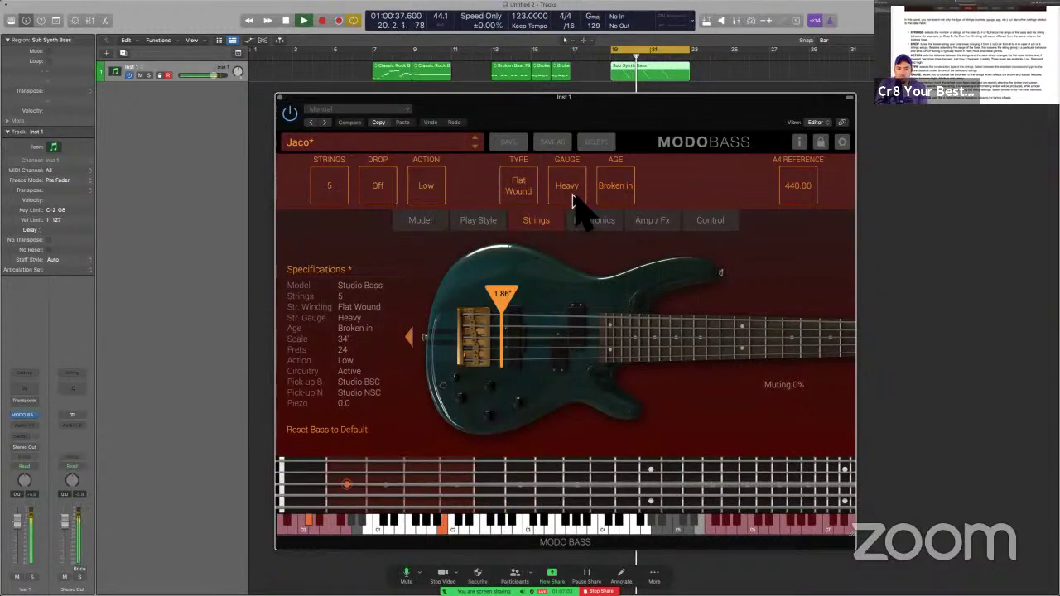
{"action": "key", "text": "space"}
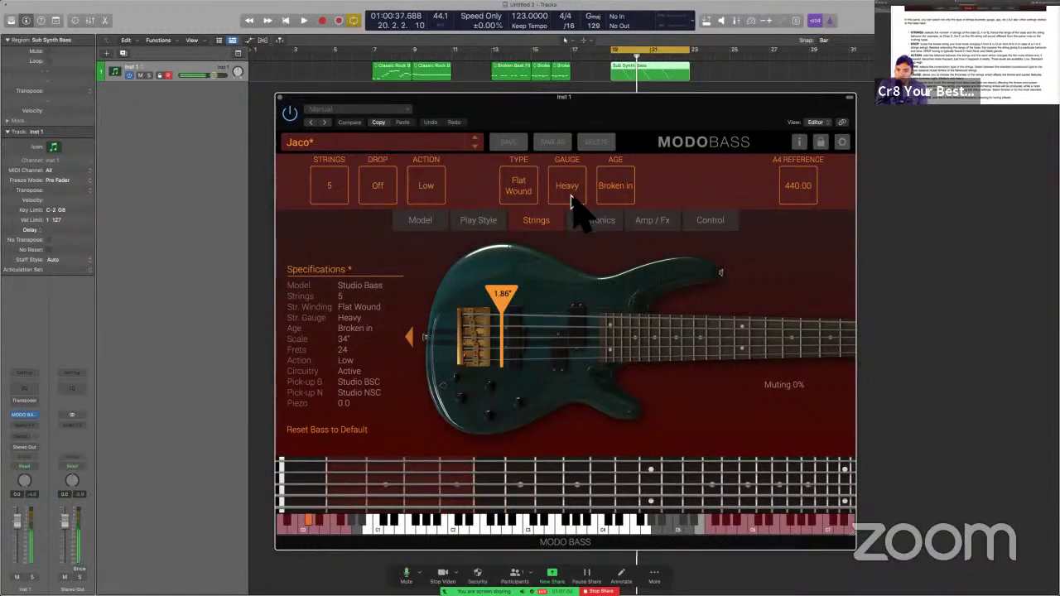
Step: Set the string Age to New and play the region
{"action": "left_click", "coordinate": [632, 200]}
{"action": "left_click", "coordinate": [622, 194]}
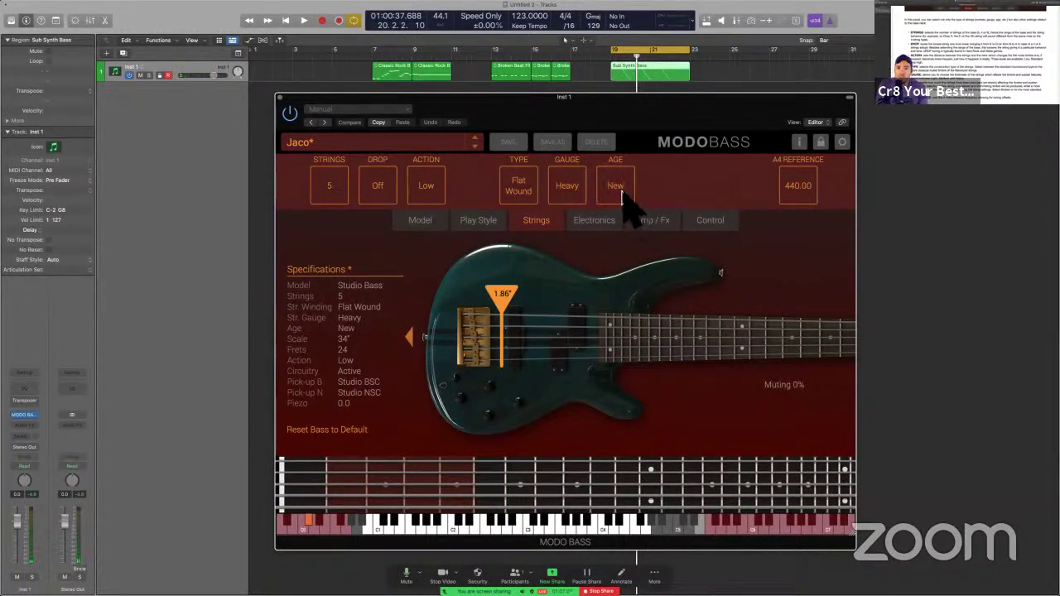
{"action": "key", "text": "space"}
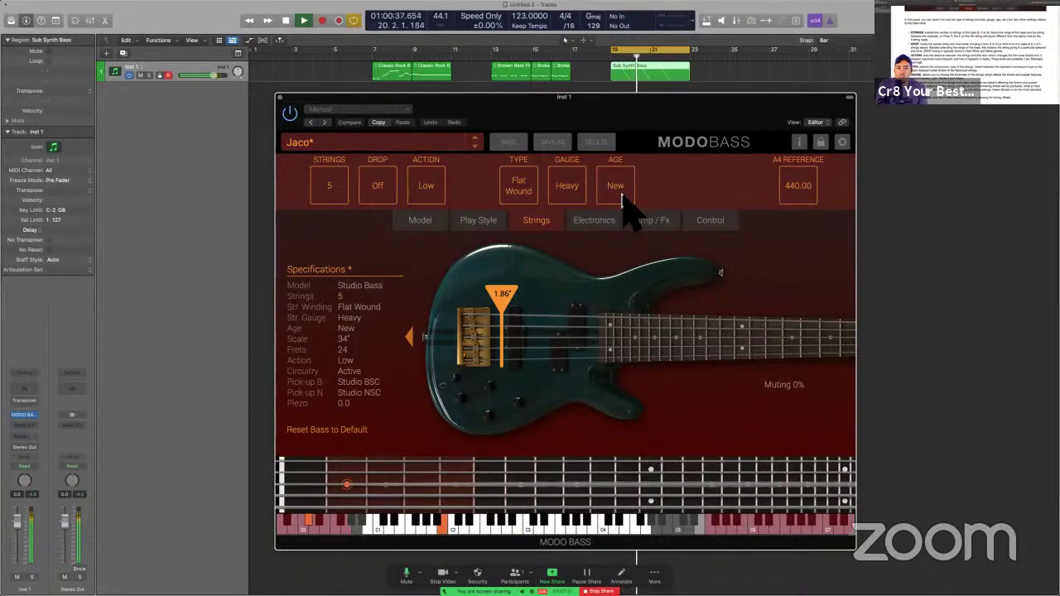
Step: Switch to the MODO BASS user manual and review the Type description, highlighting the passages on roundwound and flatwound strings
{"action": "key", "text": "ctrl+Right"}
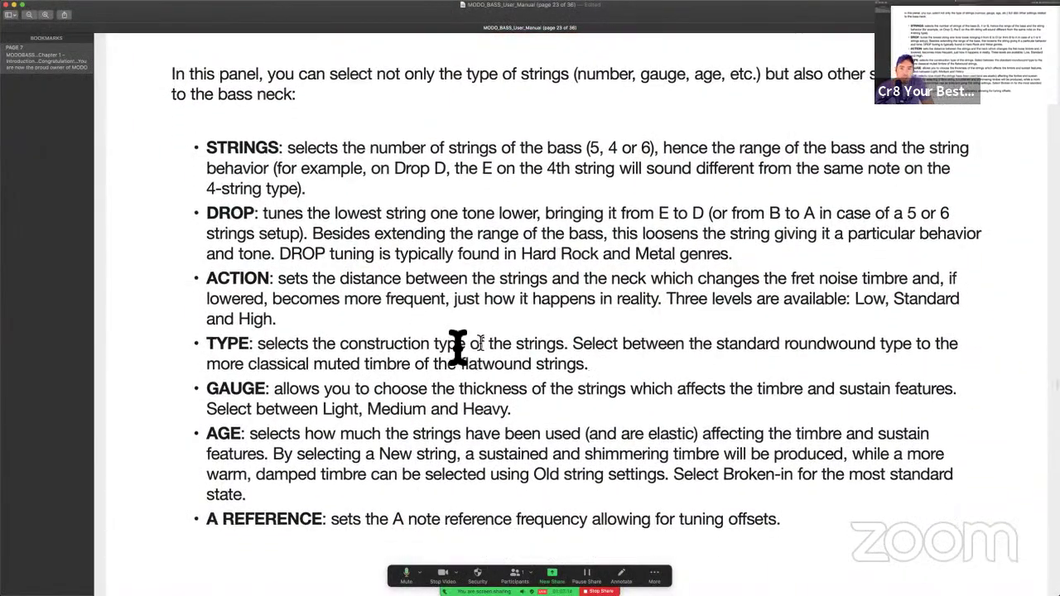
{"action": "scroll", "coordinate": [457, 347], "scroll_direction": "down", "scroll_amount": 2}
{"action": "left_click_drag", "start_coordinate": [350, 324], "coordinate": [561, 325]}
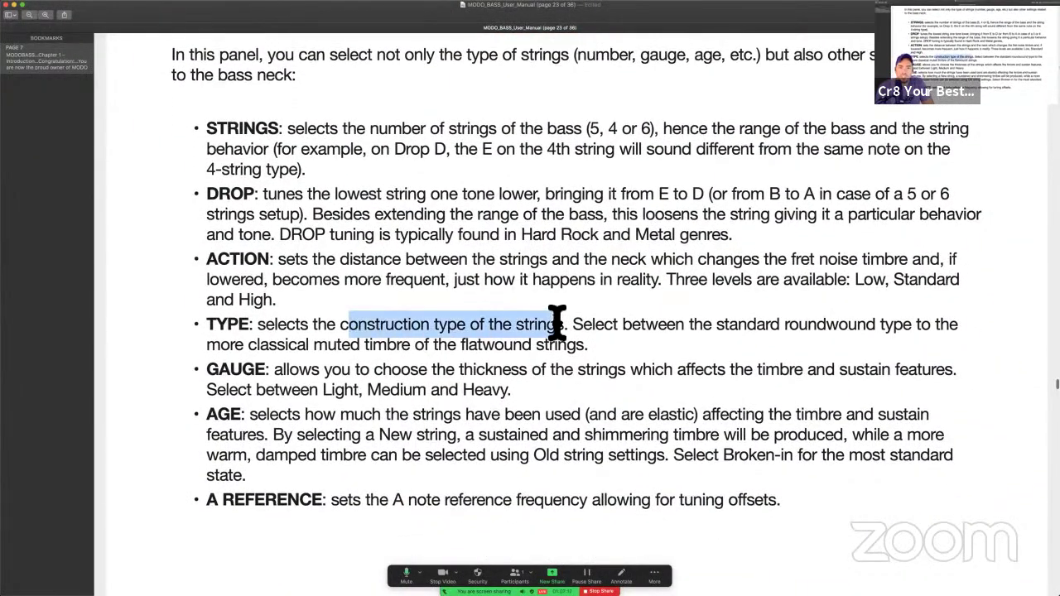
{"action": "left_click_drag", "start_coordinate": [715, 324], "coordinate": [914, 326]}
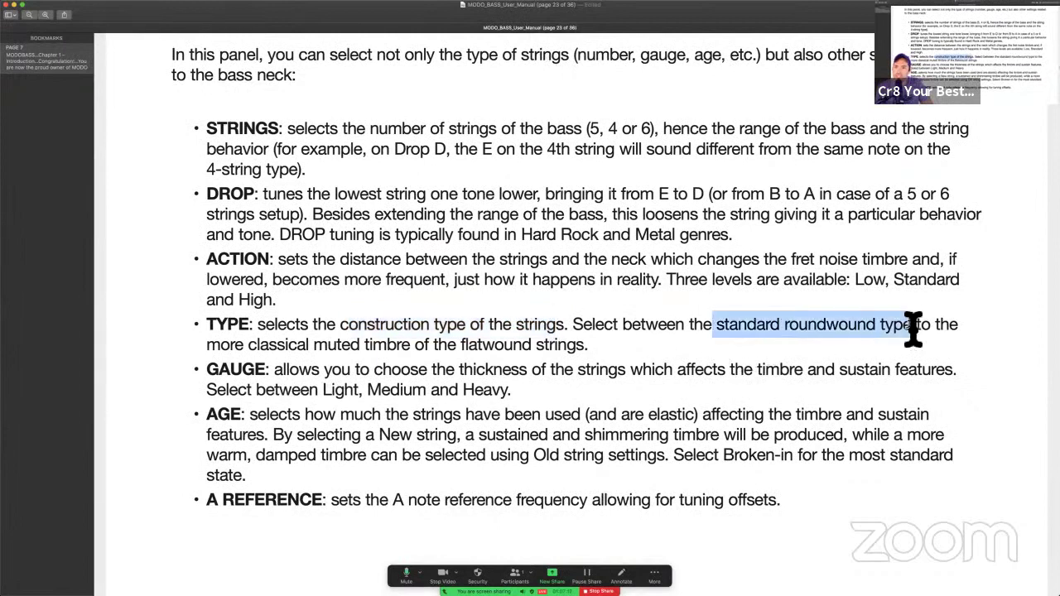
{"action": "scroll", "coordinate": [861, 364], "scroll_direction": "down", "scroll_amount": 2}
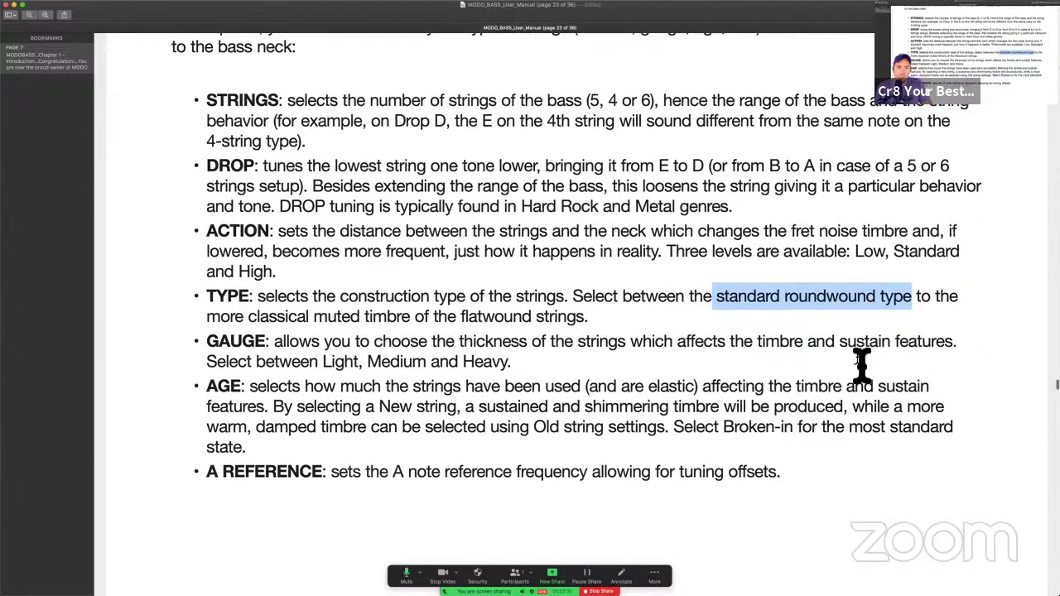
{"action": "left_click_drag", "start_coordinate": [249, 307], "coordinate": [620, 312]}
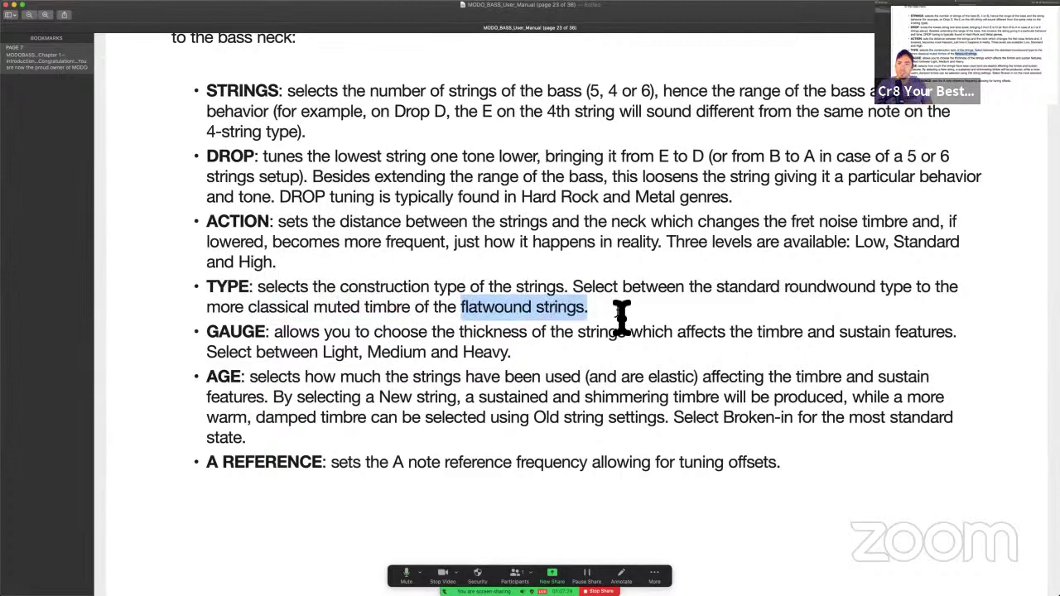
{"action": "left_click_drag", "start_coordinate": [467, 319], "coordinate": [650, 324]}
Step: Review the manual's Gauge description, highlighting the phrase on timbre and sustain features, and return to Logic Pro
{"action": "scroll", "coordinate": [282, 397], "scroll_direction": "down", "scroll_amount": 2}
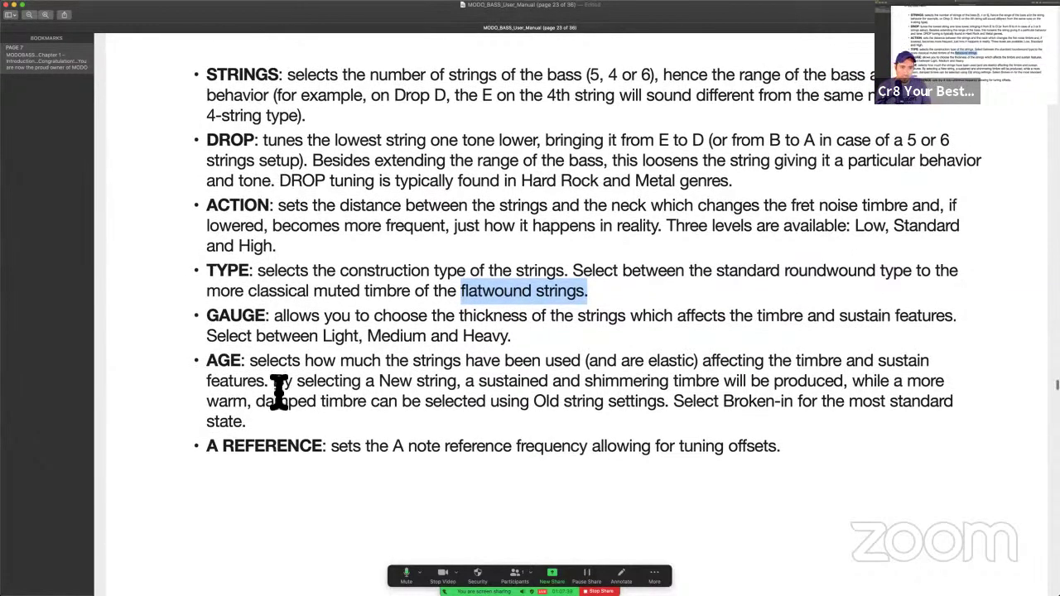
{"action": "scroll", "coordinate": [279, 391], "scroll_direction": "down", "scroll_amount": 1}
{"action": "left_click_drag", "start_coordinate": [220, 323], "coordinate": [346, 321]}
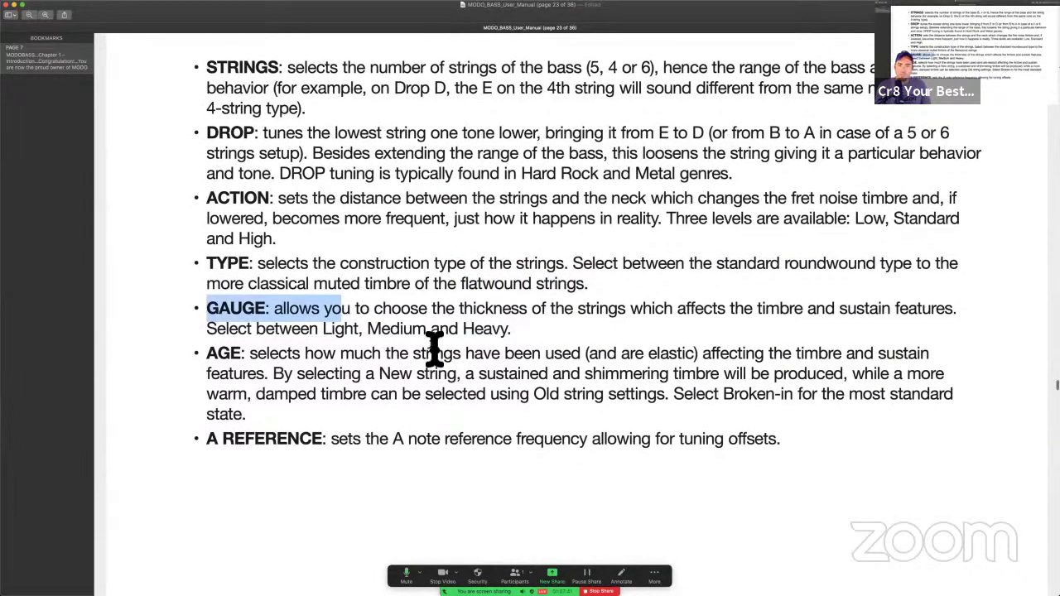
{"action": "scroll", "coordinate": [554, 338], "scroll_direction": "down", "scroll_amount": 1}
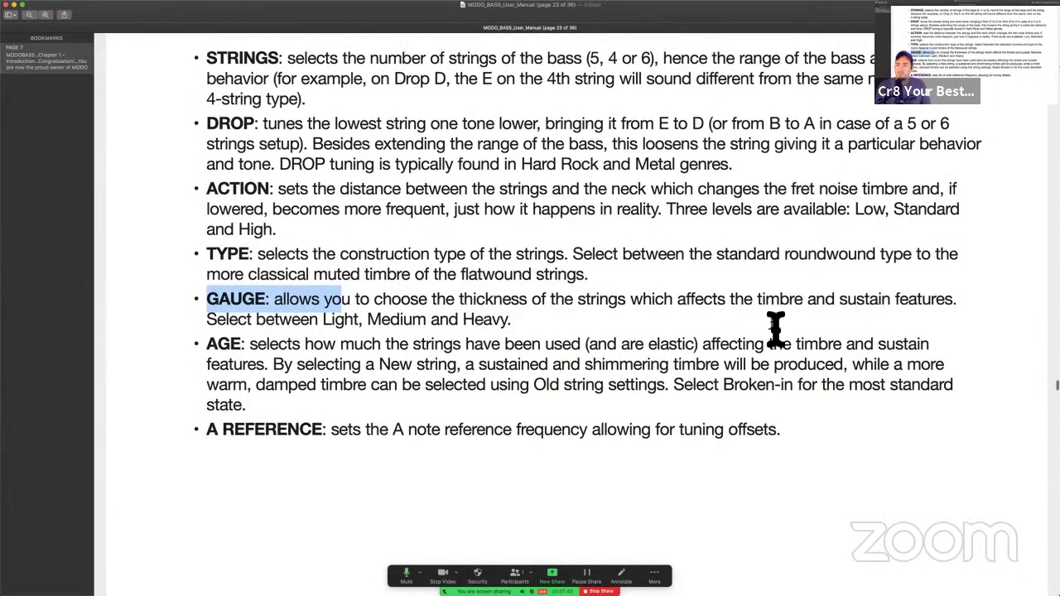
{"action": "scroll", "coordinate": [774, 327], "scroll_direction": "down", "scroll_amount": 3}
{"action": "left_click_drag", "start_coordinate": [756, 269], "coordinate": [972, 271]}
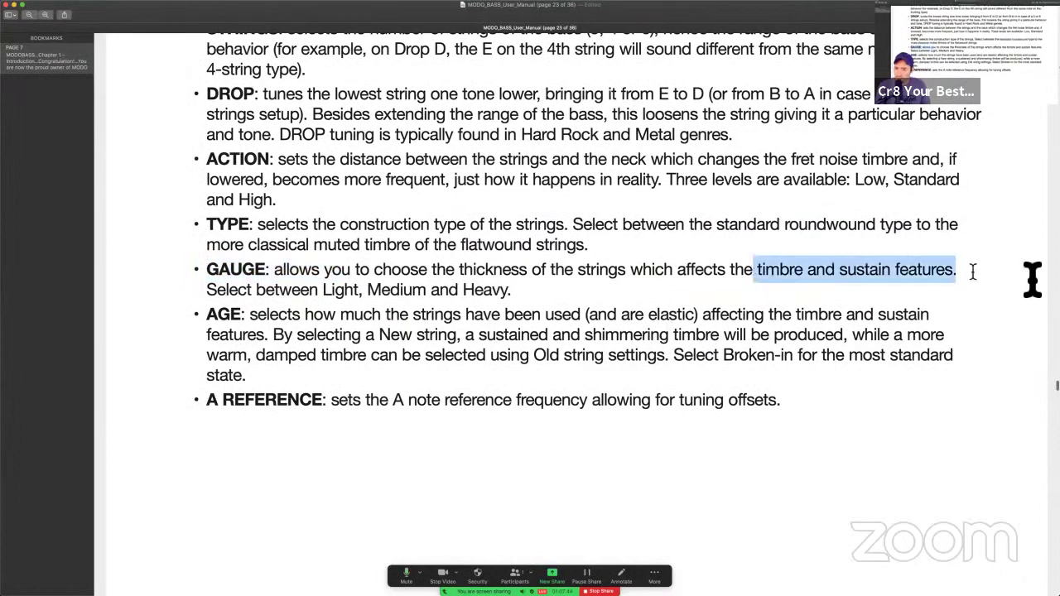
{"action": "left_click", "coordinate": [923, 323]}
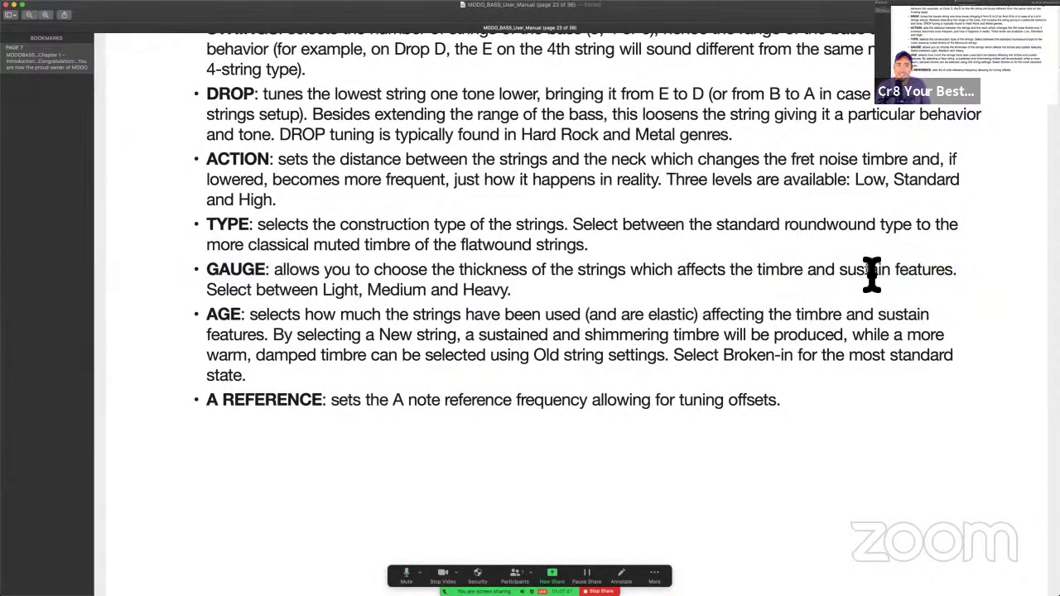
{"action": "key", "text": "super+Tab"}
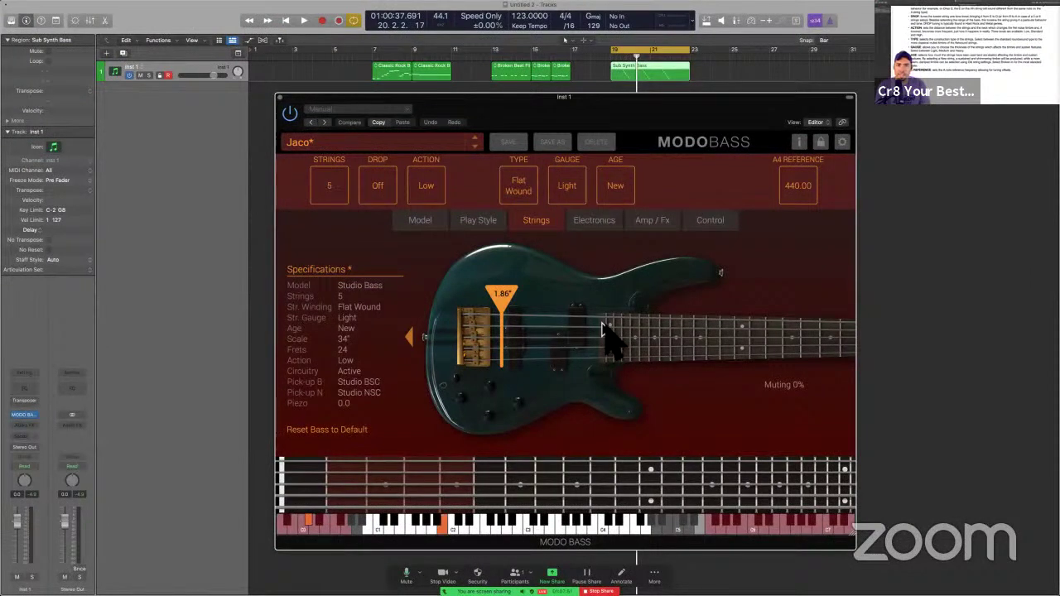
Step: Set the string Gauge to Heavy during playback
{"action": "left_click", "coordinate": [568, 186]}
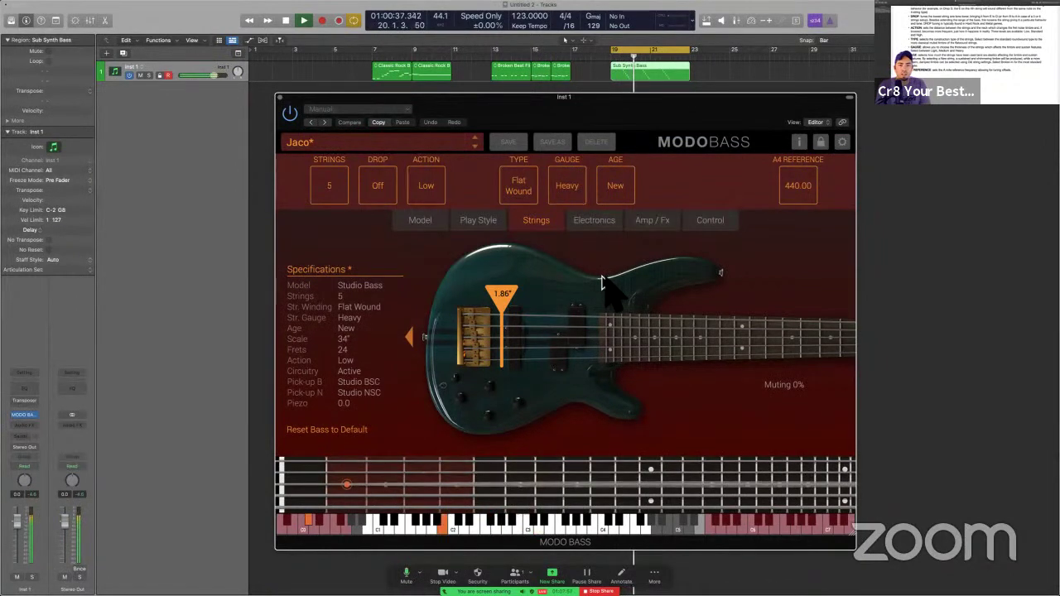
Step: Switch to the MODO BASS user manual, highlight the Age passage on New, Old and Broken-in strings, and return to Logic Pro
{"action": "key", "text": "ctrl+Right"}
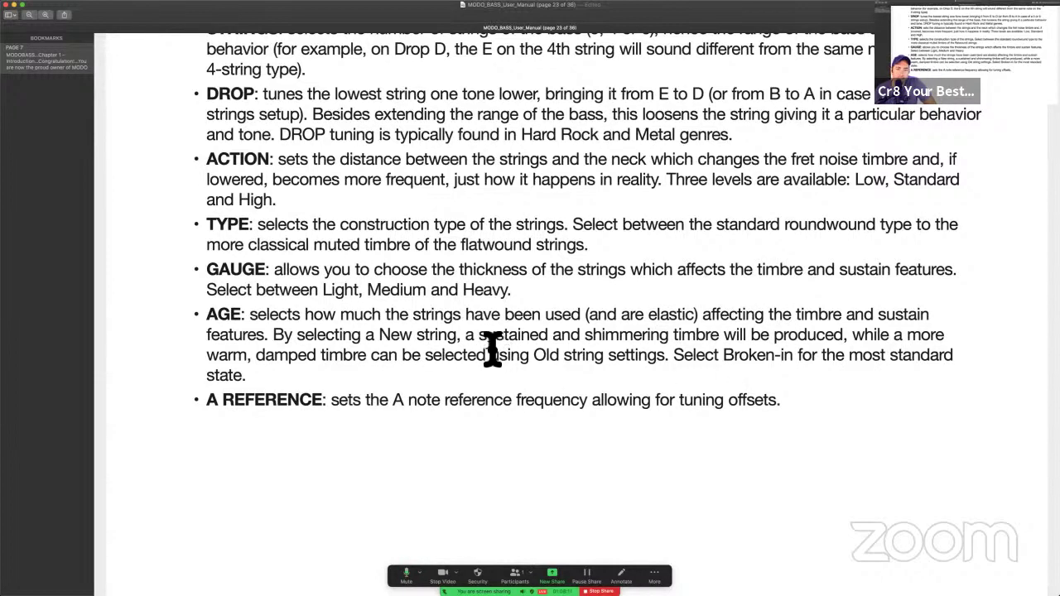
{"action": "left_click_drag", "start_coordinate": [489, 340], "coordinate": [480, 382]}
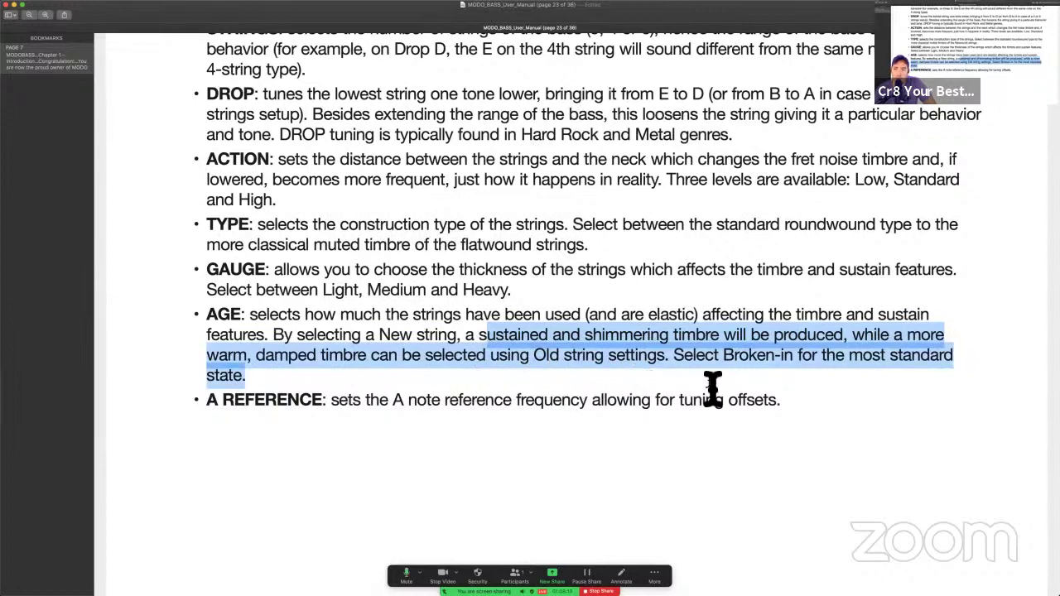
{"action": "key", "text": "ctrl+Left"}
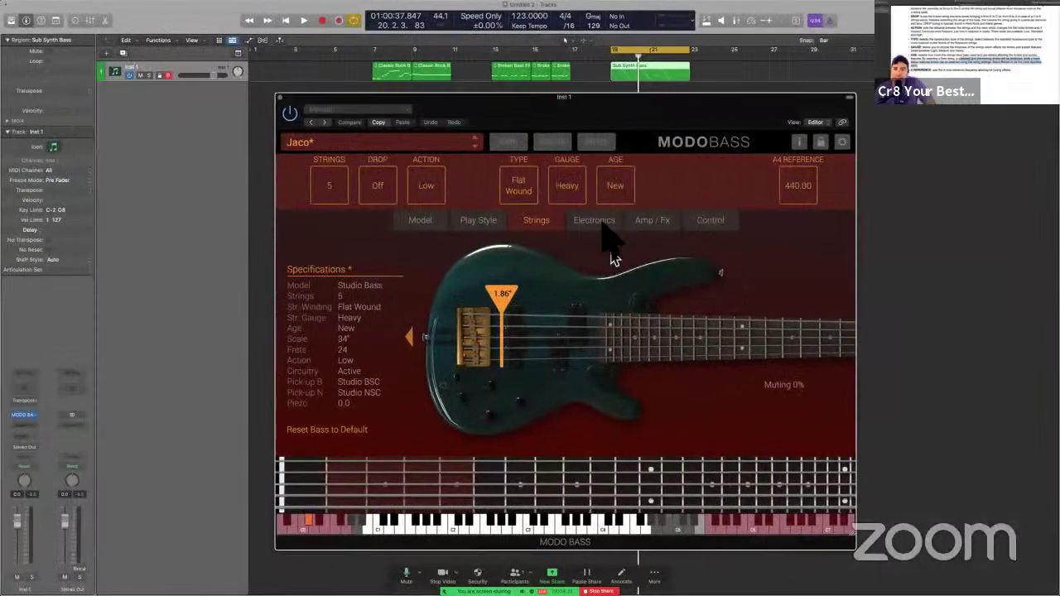
Step: Set the string Age to Broken in and play the region
{"action": "left_click", "coordinate": [616, 196]}
{"action": "key", "text": "space"}
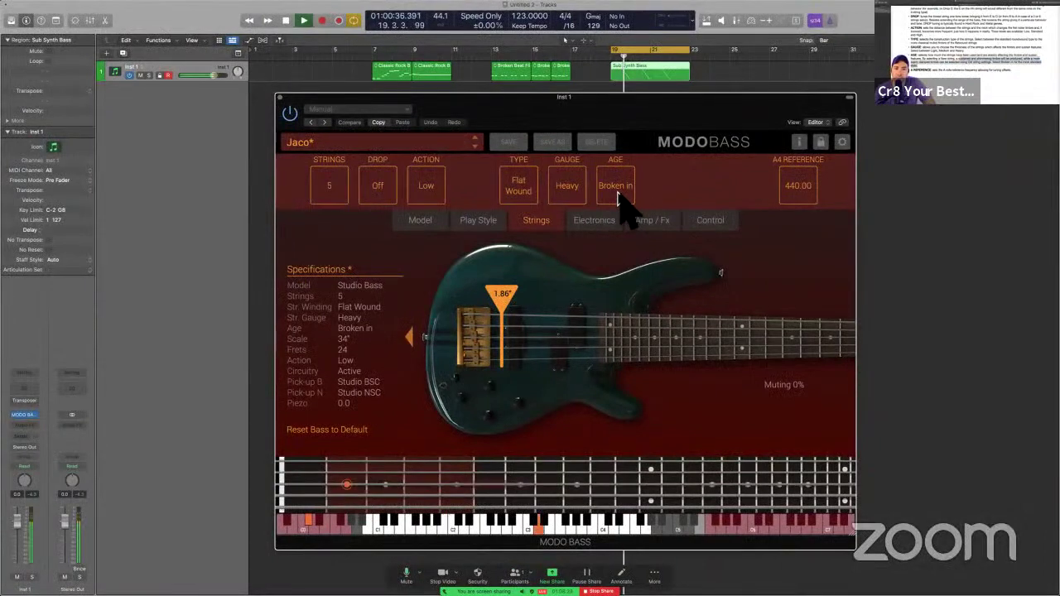
Step: Change the playing style to Pick and audition Let Ring on, switching it back off
{"action": "left_click", "coordinate": [418, 220]}
{"action": "left_click", "coordinate": [498, 222]}
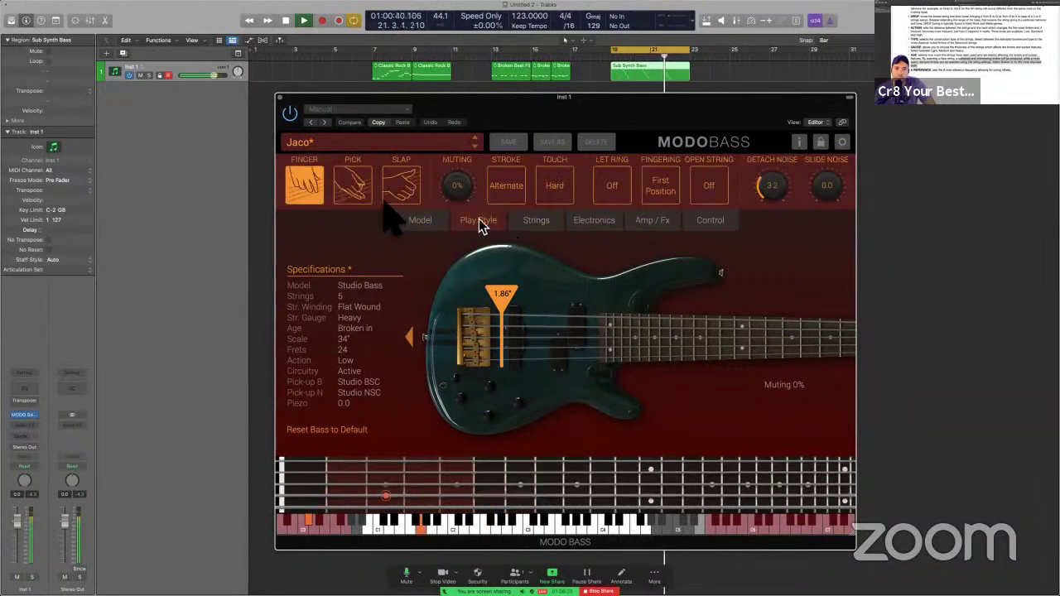
{"action": "left_click", "coordinate": [356, 185]}
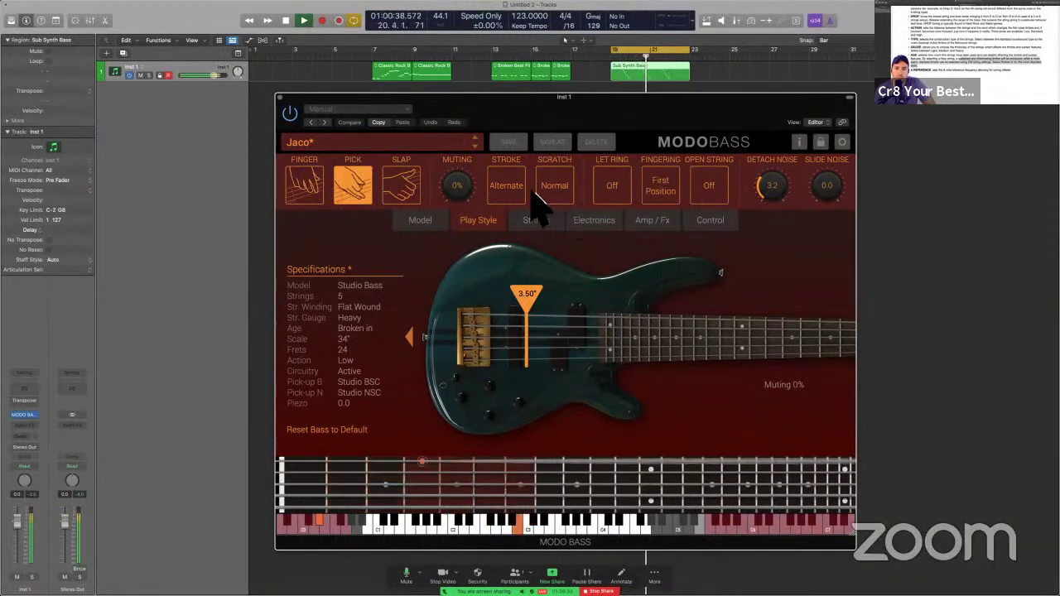
{"action": "left_click", "coordinate": [612, 187]}
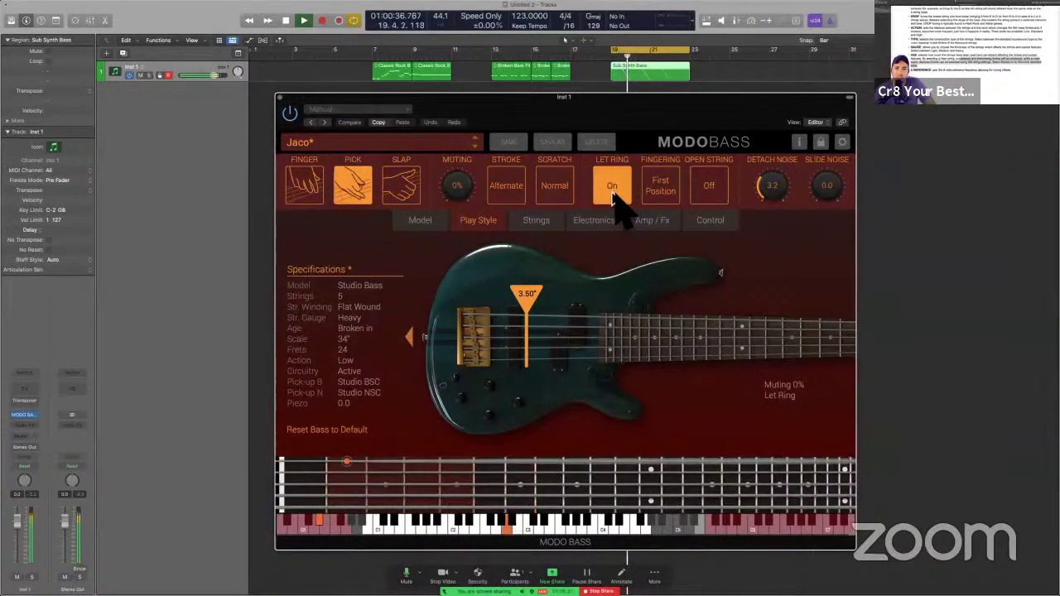
{"action": "left_click", "coordinate": [612, 189]}
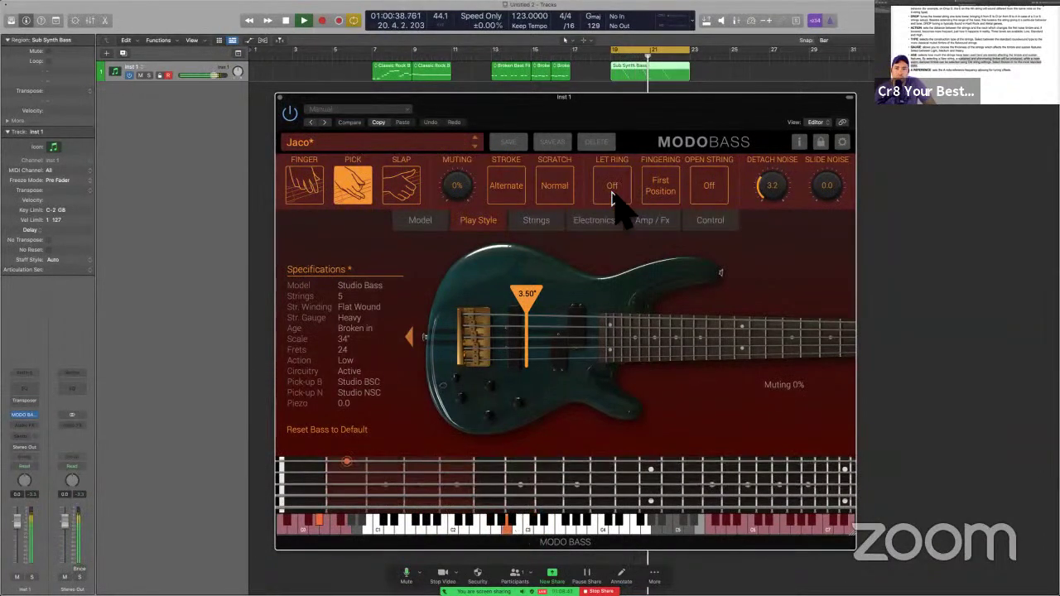
Step: Set the string Action to High and audition the Round Wound type before returning to Flat Wound
{"action": "left_click", "coordinate": [555, 220]}
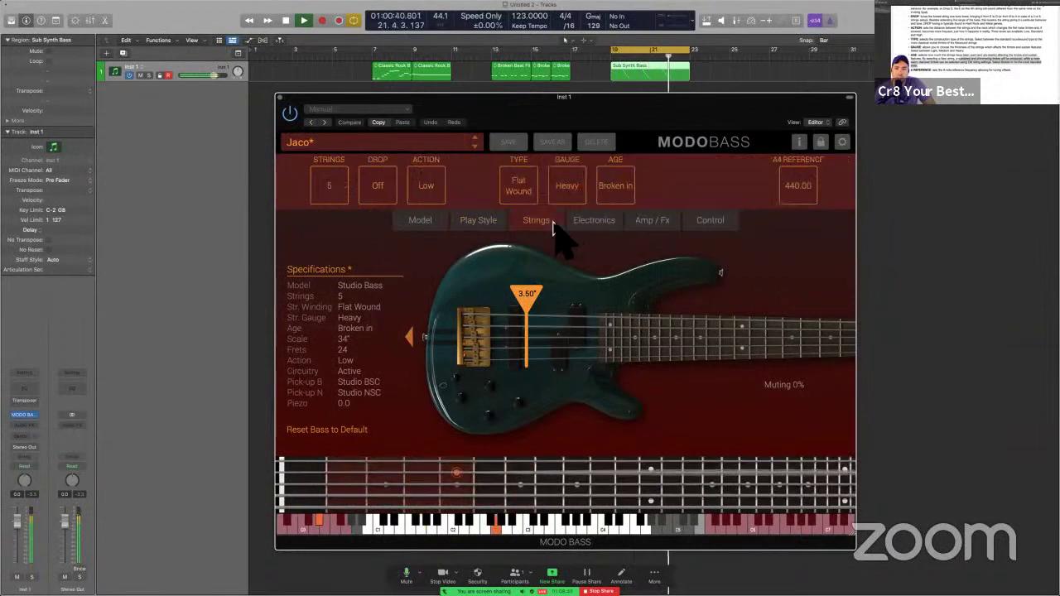
{"action": "left_click", "coordinate": [423, 190]}
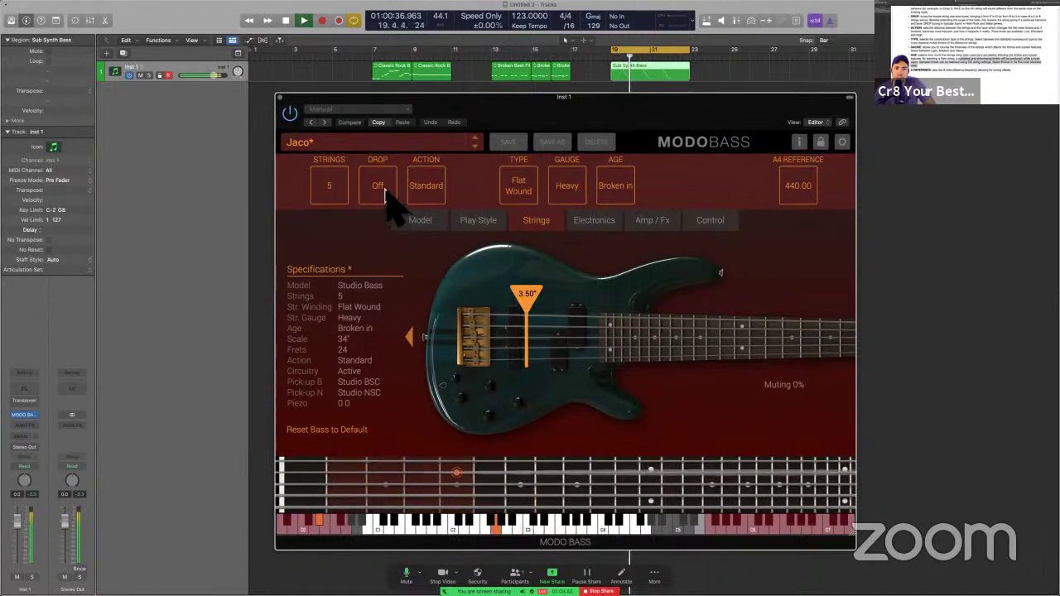
{"action": "left_click", "coordinate": [425, 194]}
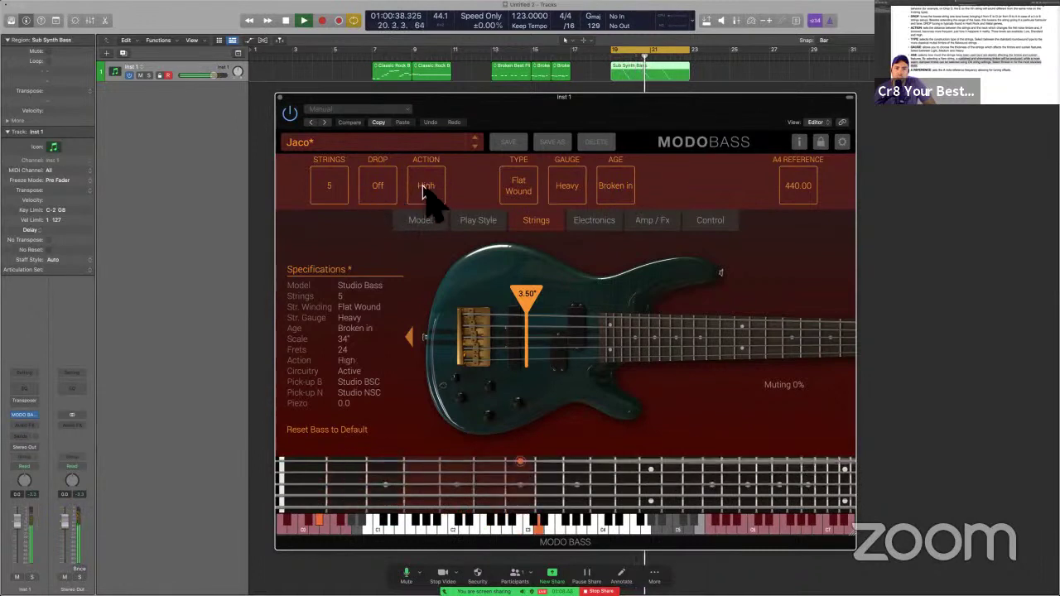
{"action": "left_click", "coordinate": [516, 195]}
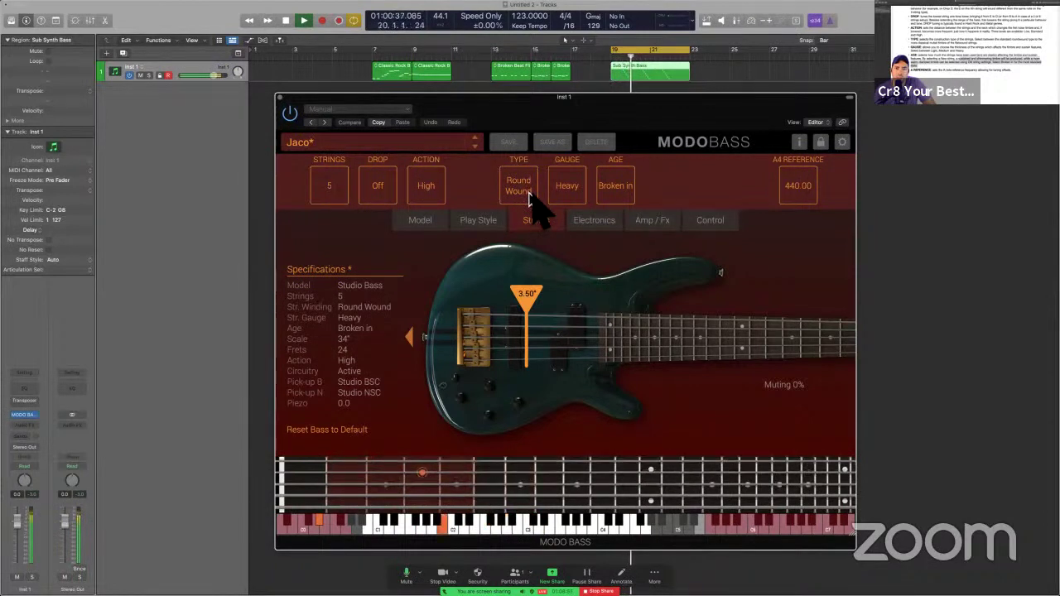
{"action": "left_click", "coordinate": [528, 195]}
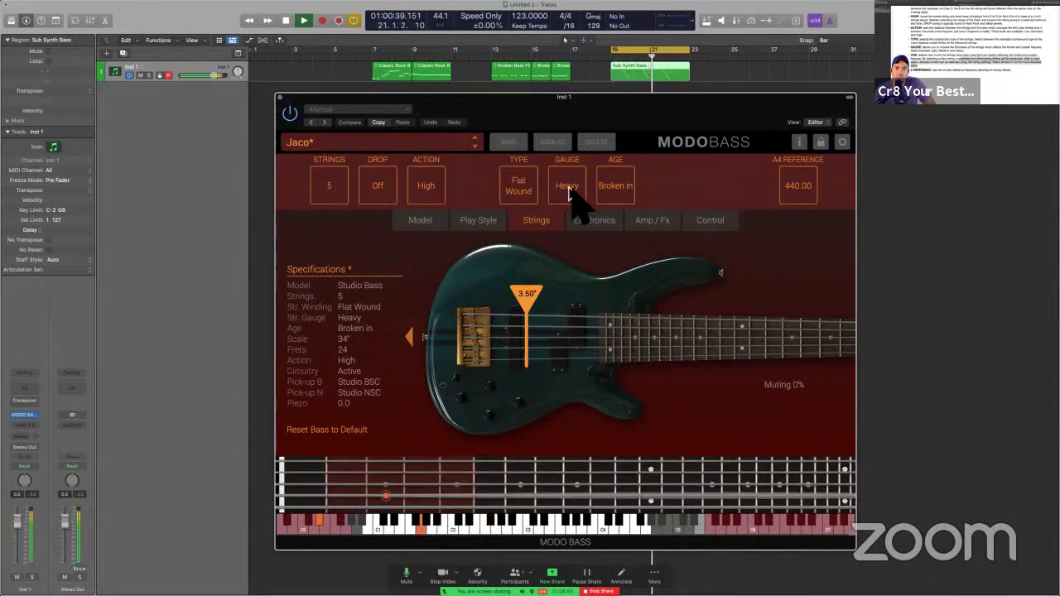
Step: Switch to the user manual, highlight text in the A Reference description, and return to the plug-in in Logic Pro
{"action": "key", "text": "ctrl+Right"}
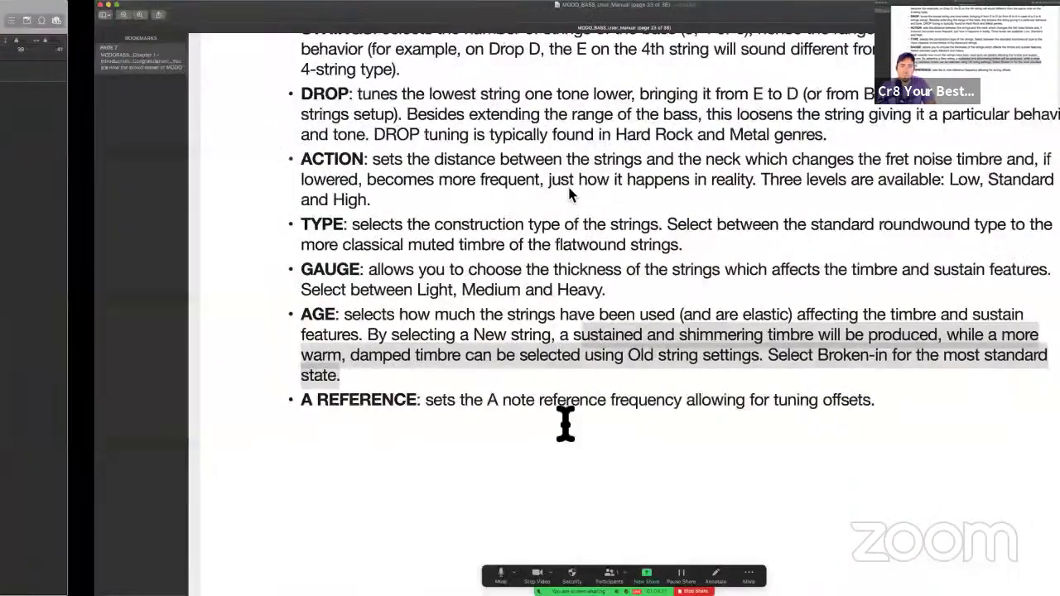
{"action": "scroll", "coordinate": [566, 424], "scroll_direction": "down", "scroll_amount": 5}
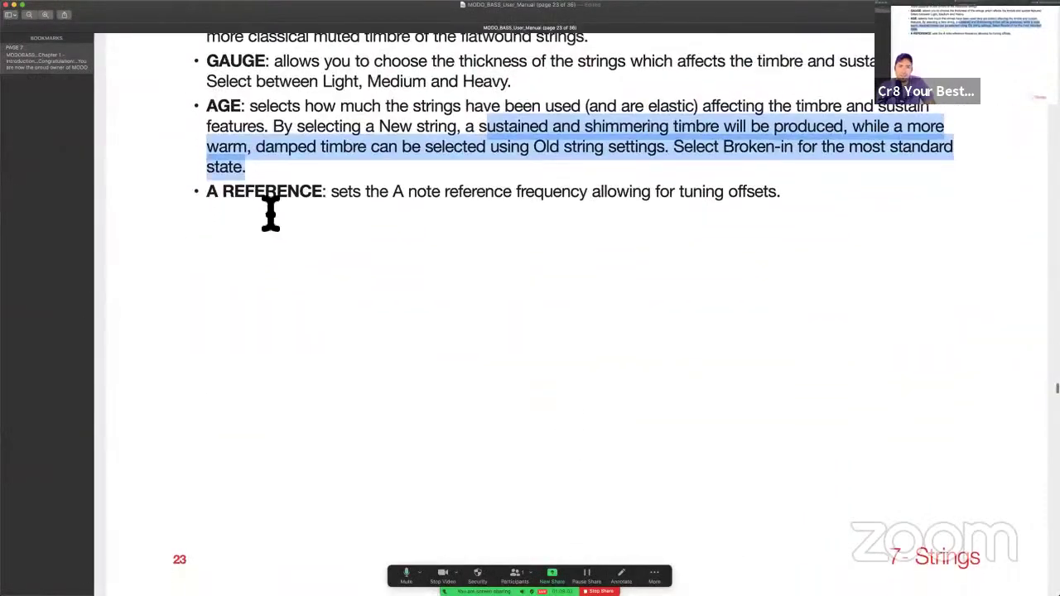
{"action": "left_click_drag", "start_coordinate": [266, 196], "coordinate": [596, 203]}
{"action": "left_click", "coordinate": [598, 206]}
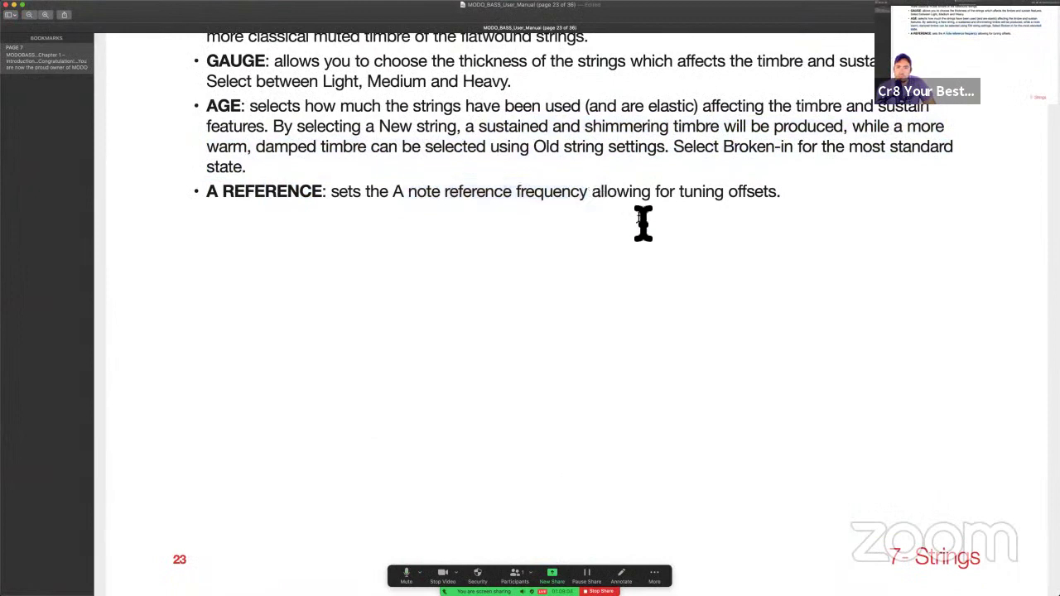
{"action": "key", "text": "ctrl+Left"}
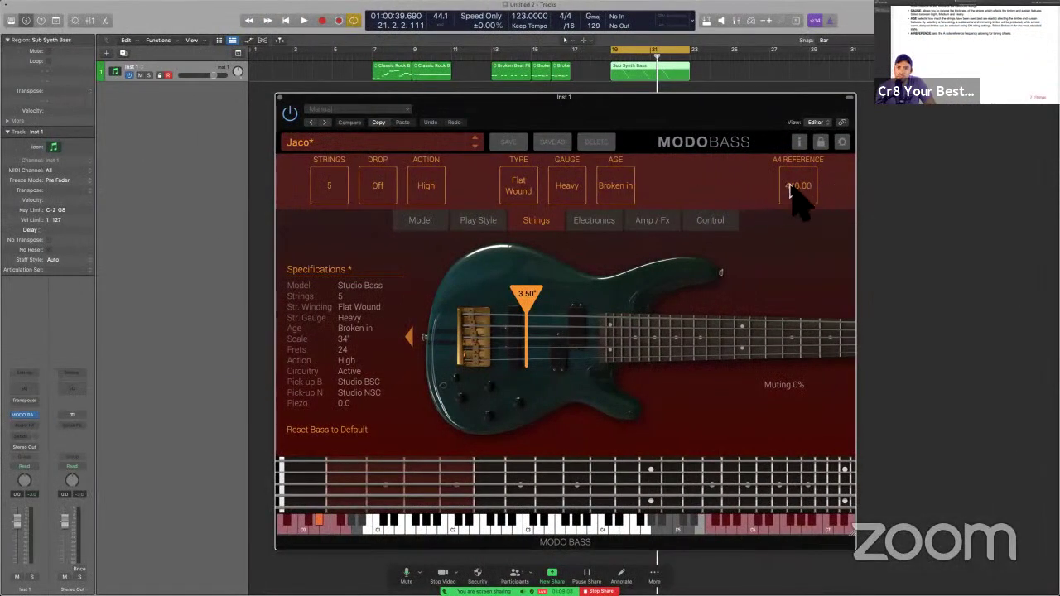
{"action": "mouse_move", "coordinate": [762, 128]}
{"action": "left_mouse_down"}
{"action": "mouse_move", "coordinate": [712, 136]}
{"action": "mouse_move", "coordinate": [738, 122]}
{"action": "mouse_move", "coordinate": [796, 134]}
{"action": "mouse_move", "coordinate": [757, 117]}
{"action": "left_mouse_up"}
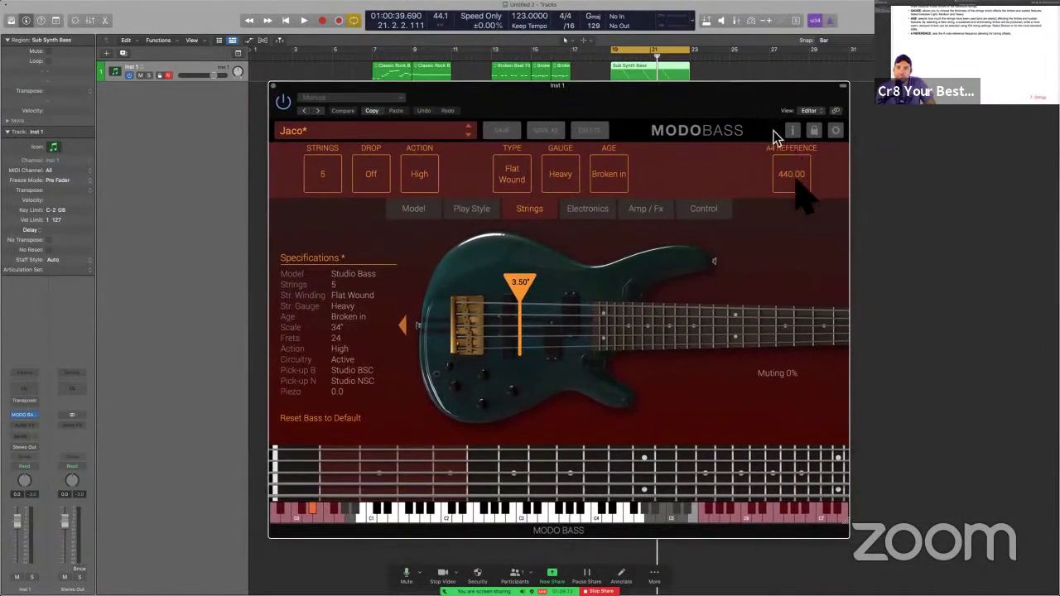
Step: Advance the user manual to Chapter 8 – Electronics and open MODO BASS's Electronics settings in Logic Pro
{"action": "key", "text": "super+Tab"}
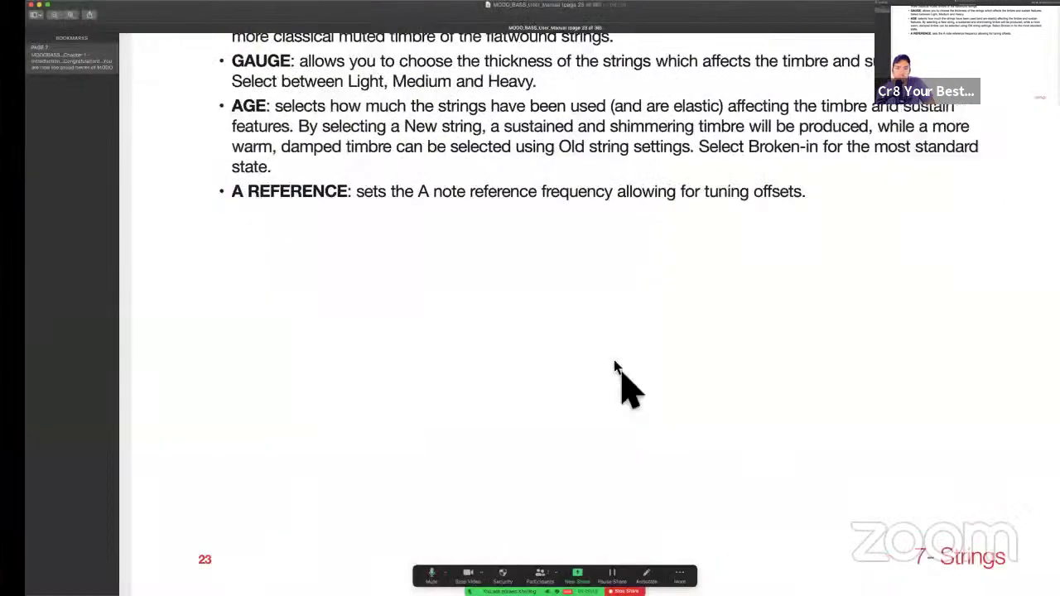
{"action": "scroll", "coordinate": [621, 373], "scroll_direction": "down", "scroll_amount": 10}
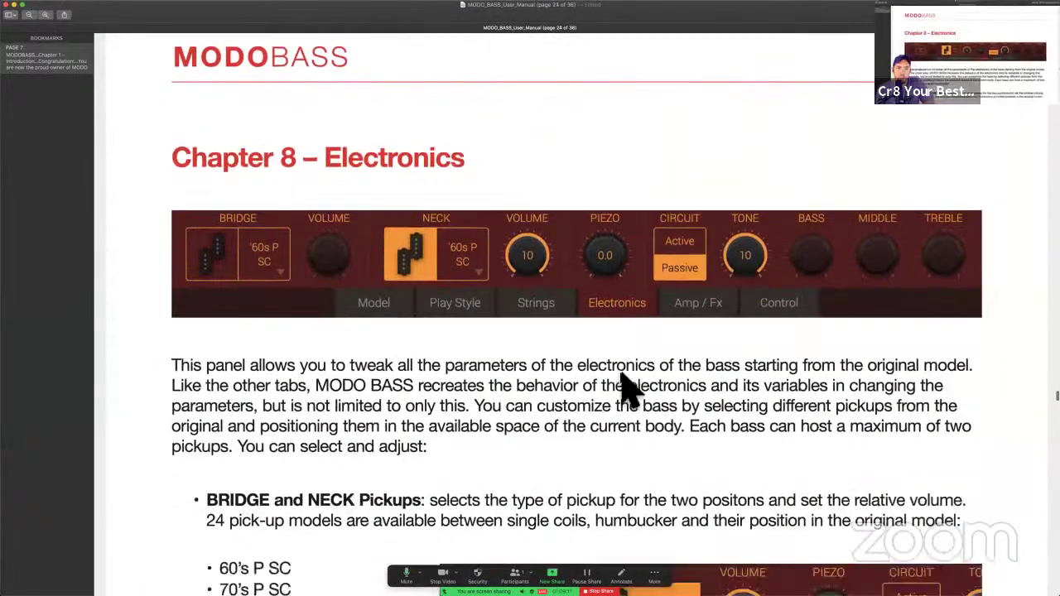
{"action": "key", "text": "super+Tab"}
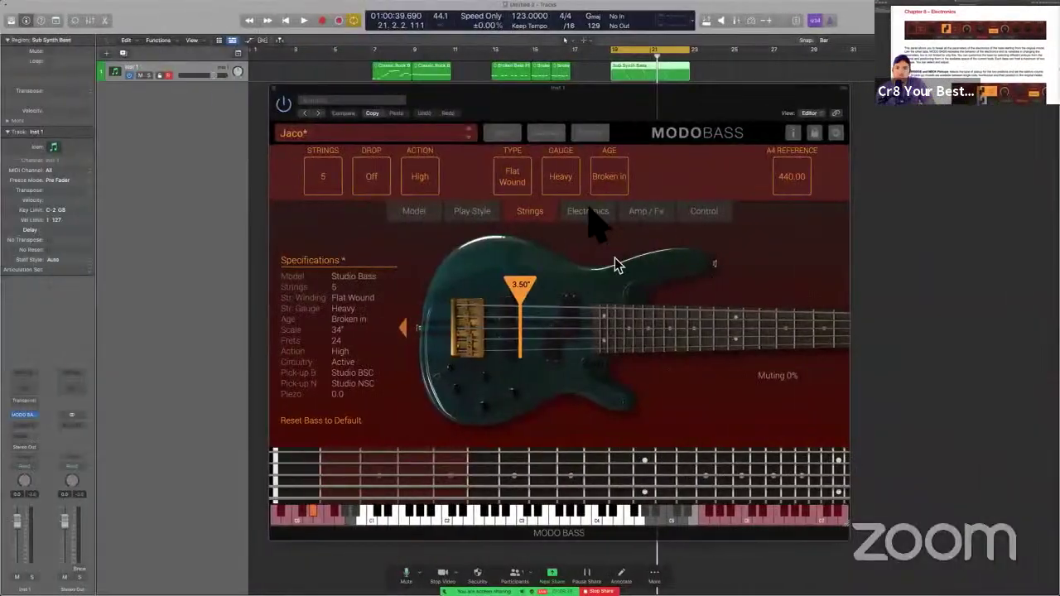
{"action": "left_click", "coordinate": [587, 210]}
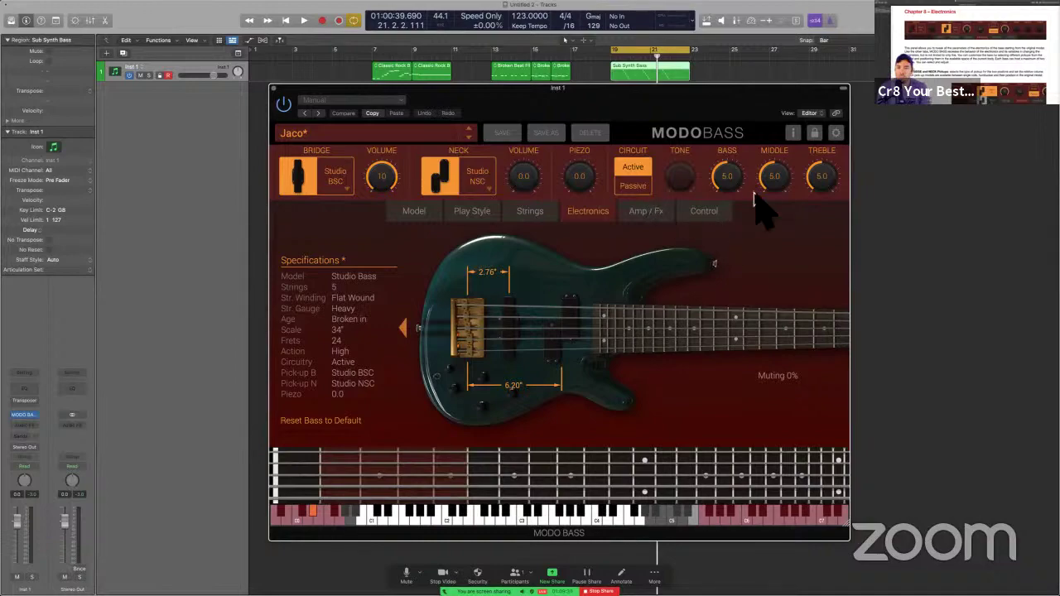
Step: Switch to the user manual and review the Electronics introduction and the list of Bridge and Neck pickup models
{"action": "key", "text": "ctrl+Right"}
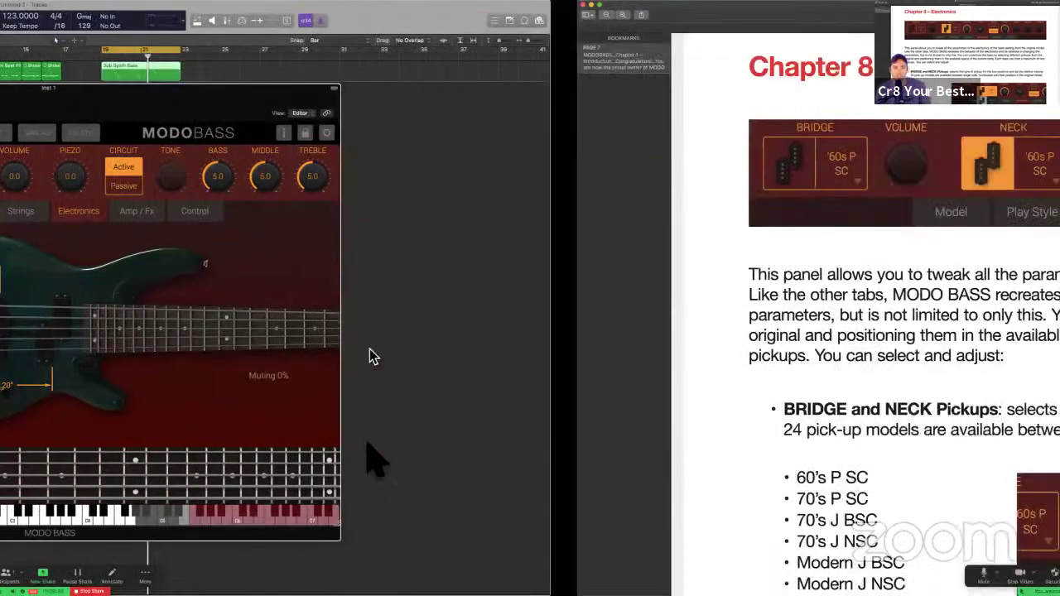
{"action": "scroll", "coordinate": [368, 447], "scroll_direction": "down", "scroll_amount": 3}
{"action": "scroll", "coordinate": [368, 447], "scroll_direction": "down", "scroll_amount": 1}
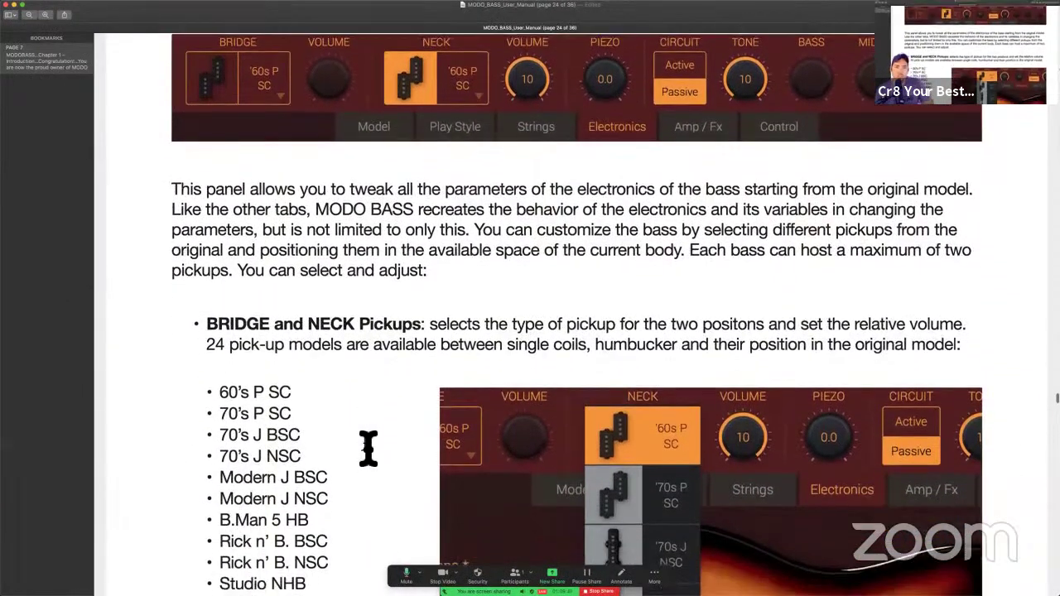
{"action": "scroll", "coordinate": [367, 451], "scroll_direction": "down", "scroll_amount": 3}
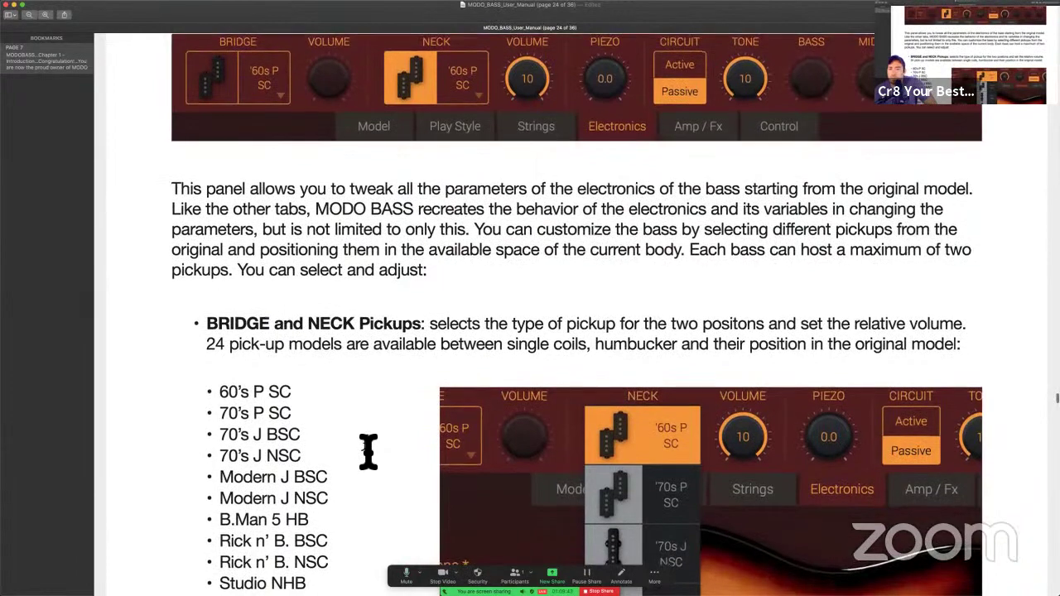
{"action": "scroll", "coordinate": [368, 452], "scroll_direction": "down", "scroll_amount": 2}
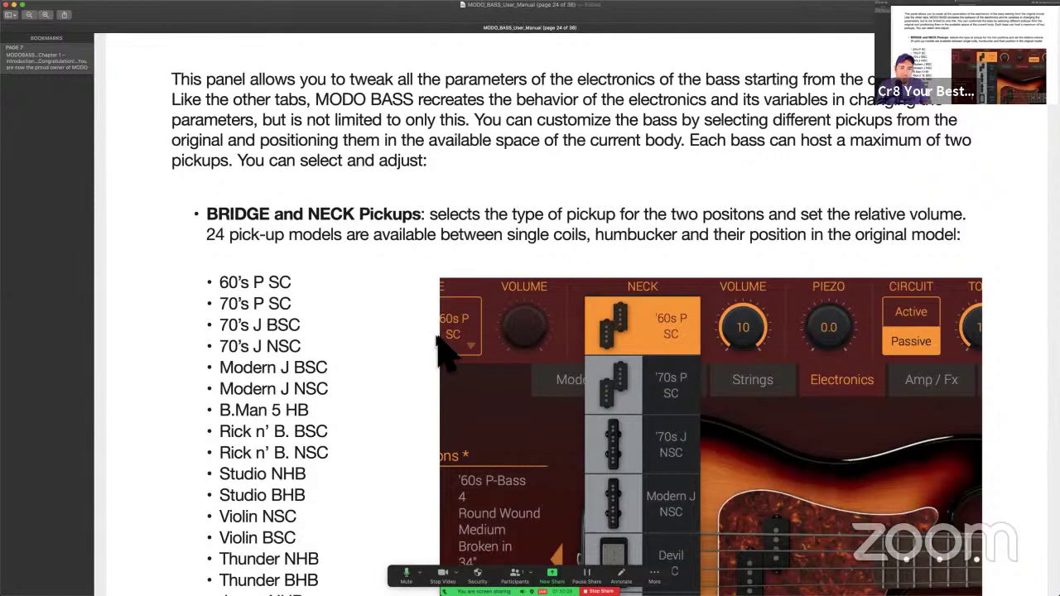
Step: Return to Logic Pro and change the bass model to Violin Bass
{"action": "key", "text": "super+Tab"}
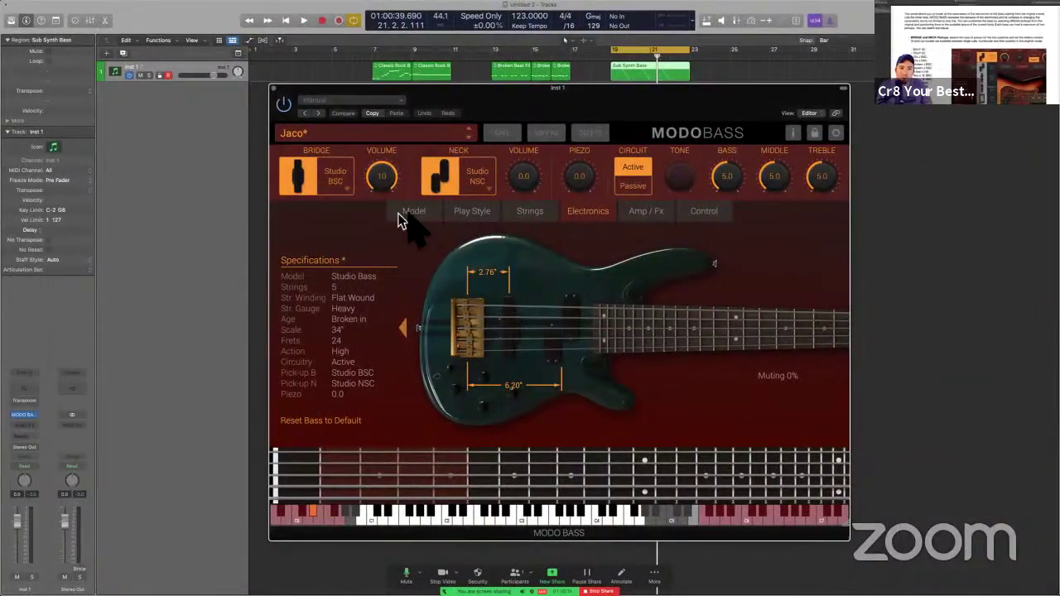
{"action": "left_click", "coordinate": [406, 213]}
{"action": "left_click", "coordinate": [530, 175]}
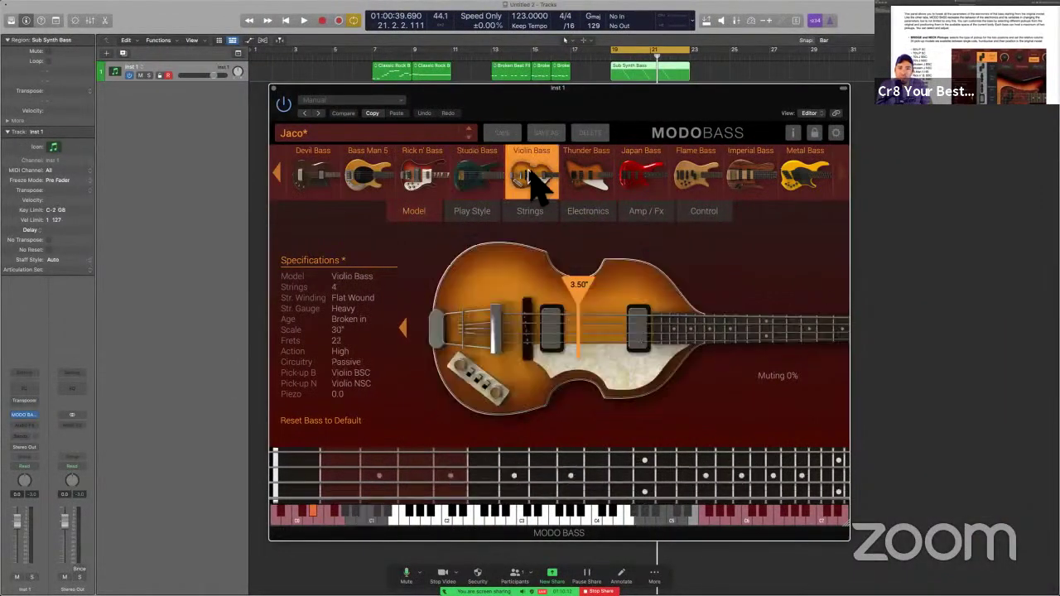
Step: Replace the Violin Bass's neck pickup with the Metal NSC model in the Electronics settings
{"action": "left_click", "coordinate": [585, 217]}
{"action": "left_click", "coordinate": [643, 217]}
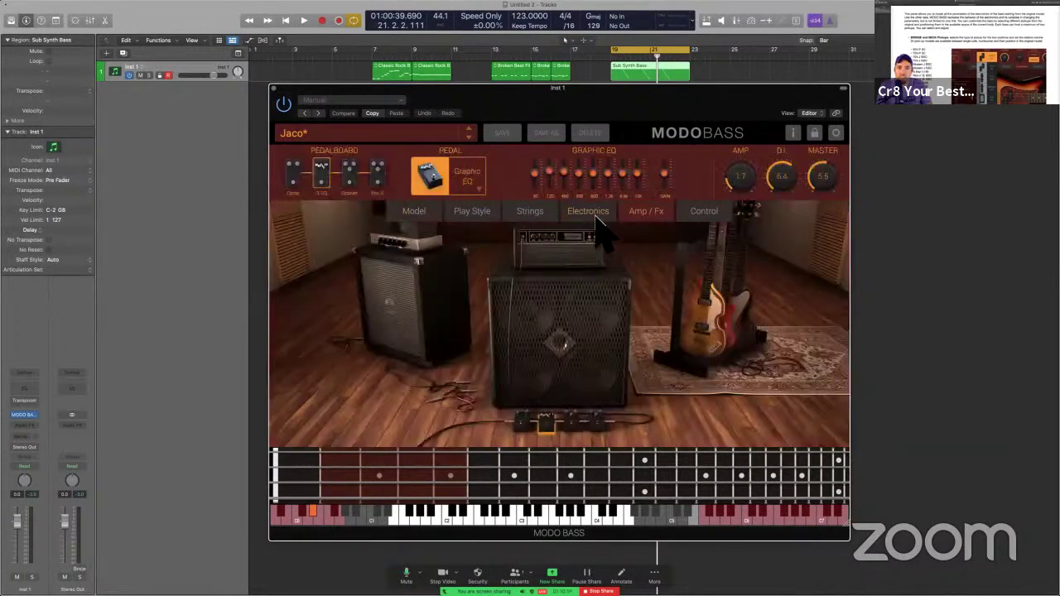
{"action": "left_click", "coordinate": [592, 217]}
{"action": "left_click", "coordinate": [485, 184]}
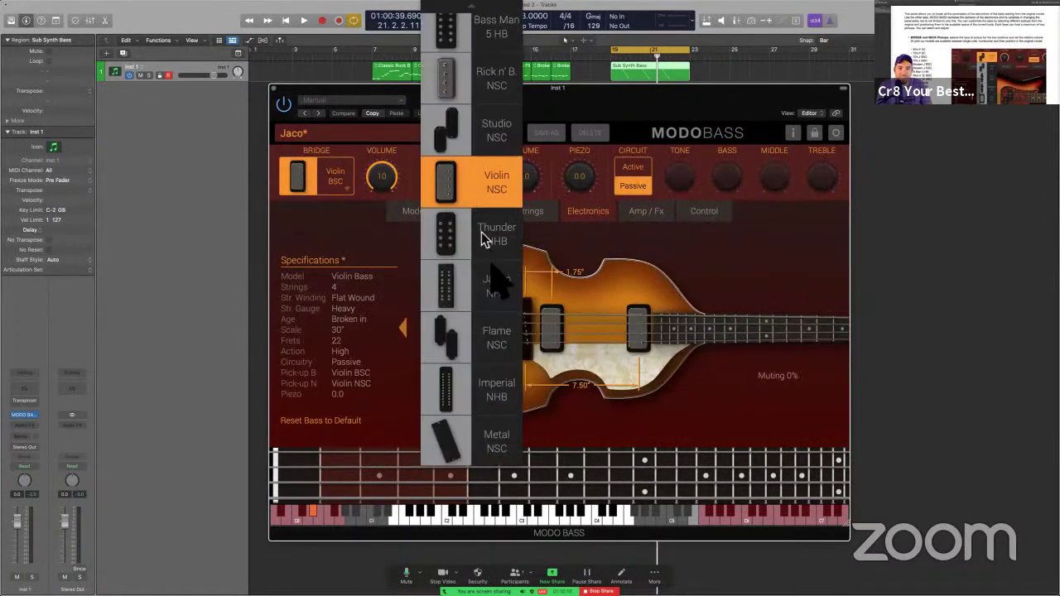
{"action": "left_click", "coordinate": [487, 447]}
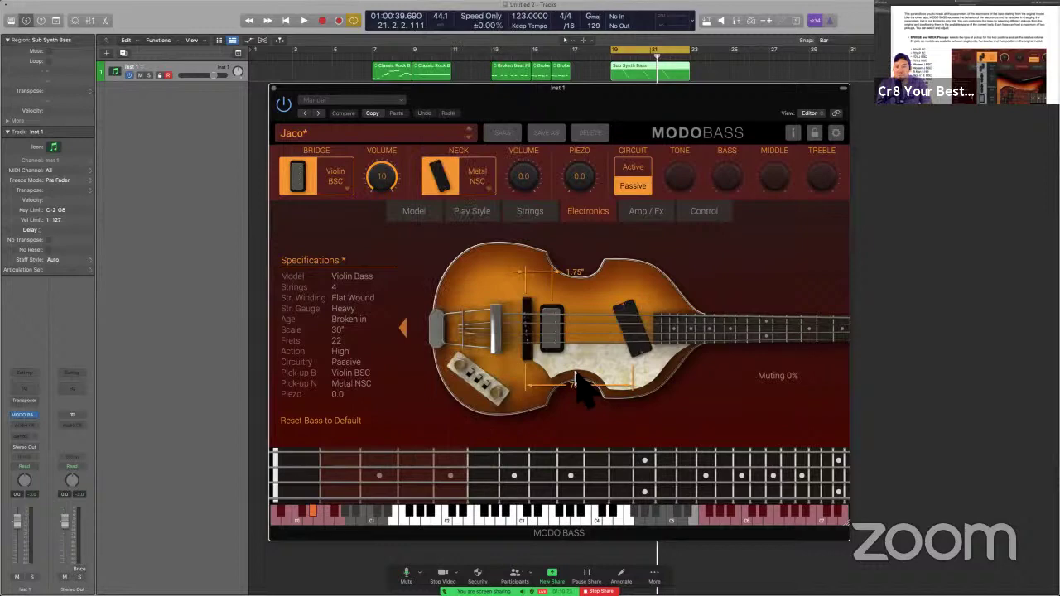
Step: Play the region and raise the neck pickup Volume to 6.8
{"action": "left_click_drag", "start_coordinate": [609, 91], "coordinate": [597, 113]}
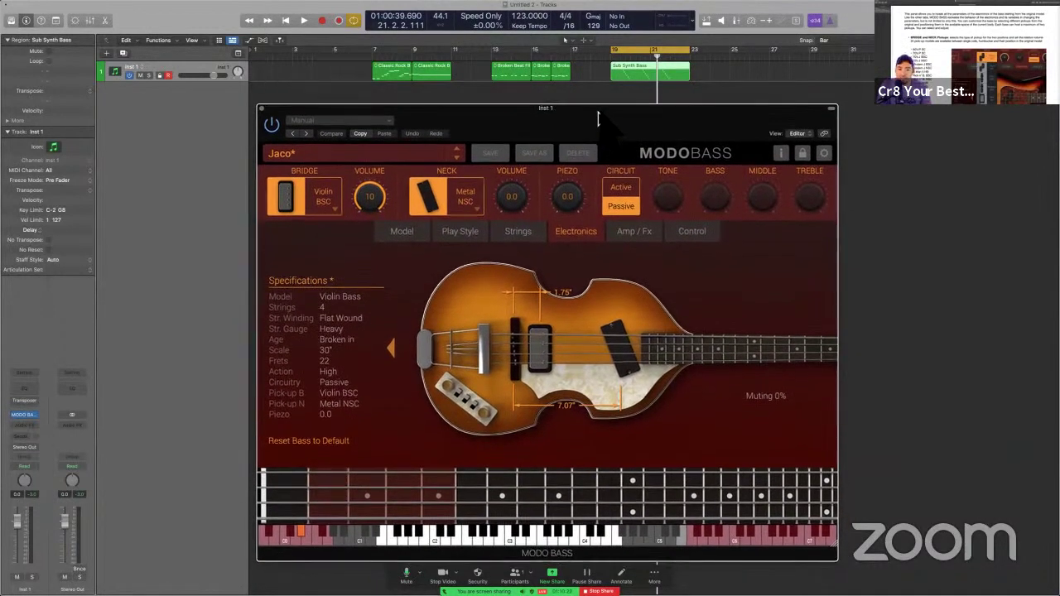
{"action": "key", "text": "space"}
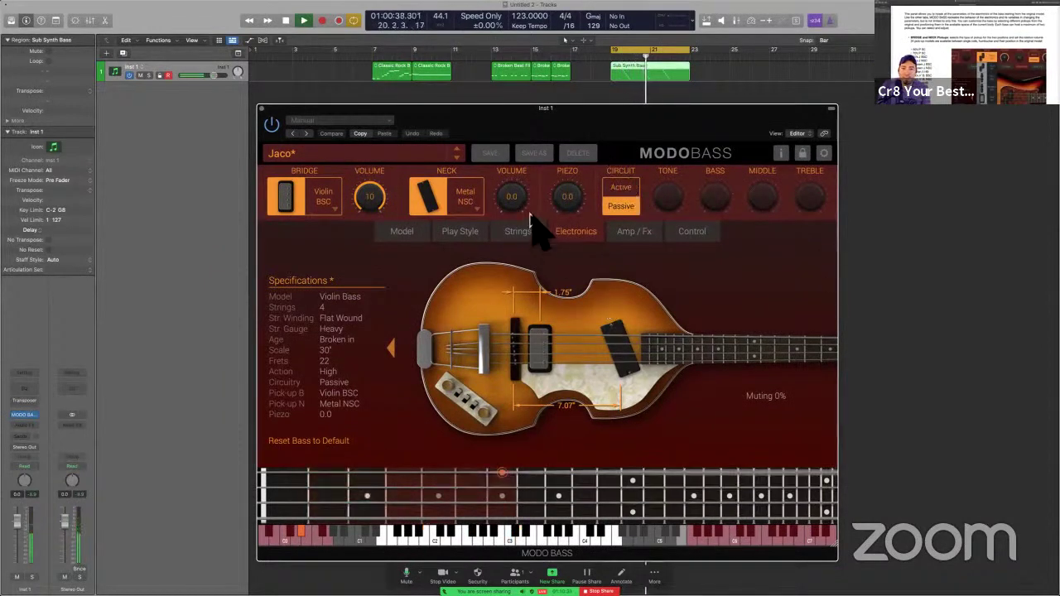
{"action": "left_click_drag", "start_coordinate": [514, 199], "coordinate": [515, 133]}
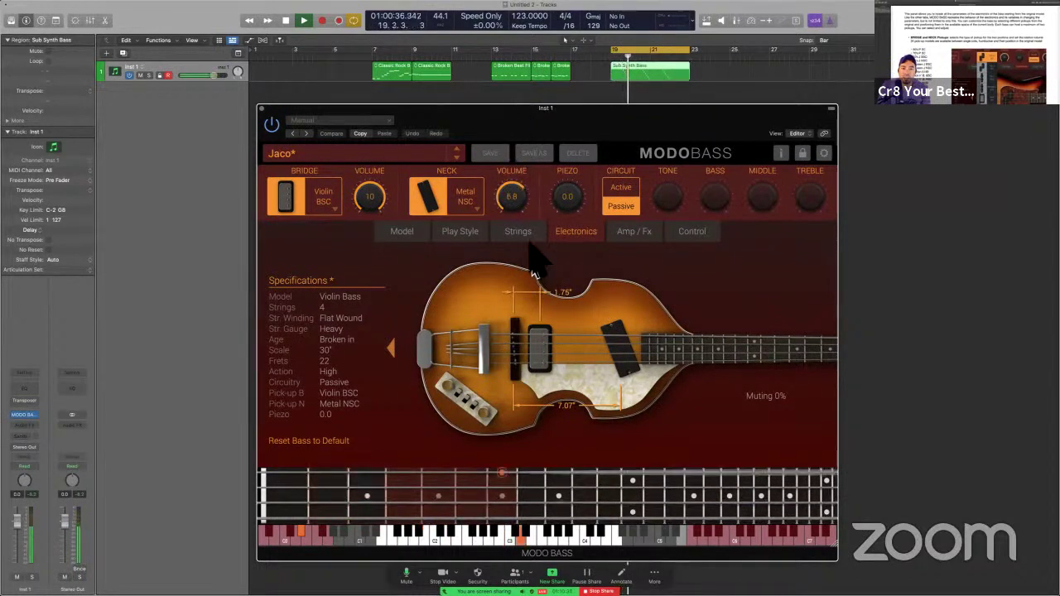
Step: Replace the bridge pickup with the Thunder BHB model and audition the region with it
{"action": "key", "text": "space"}
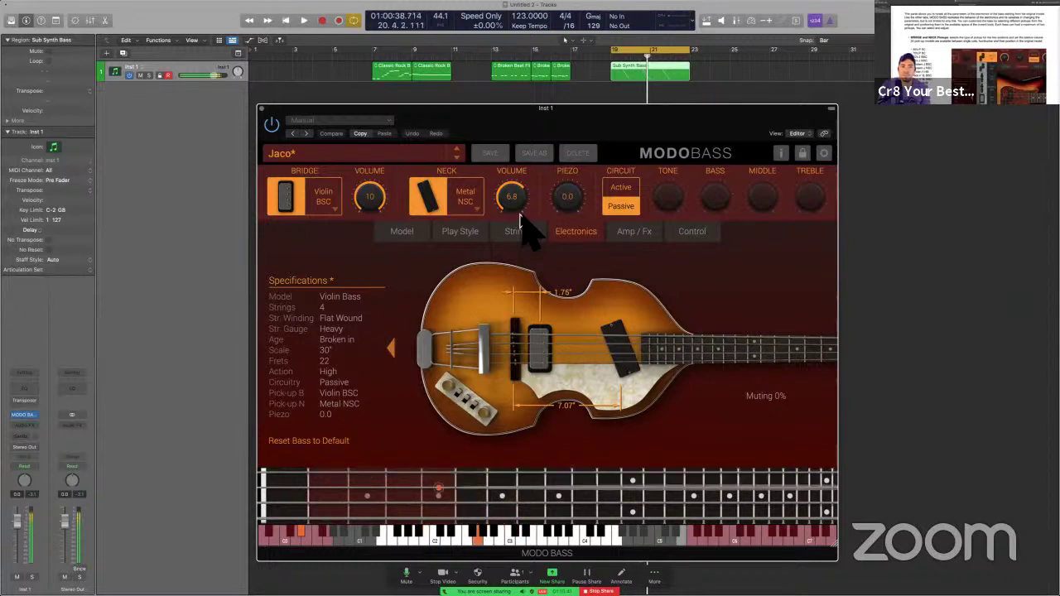
{"action": "left_click", "coordinate": [340, 203]}
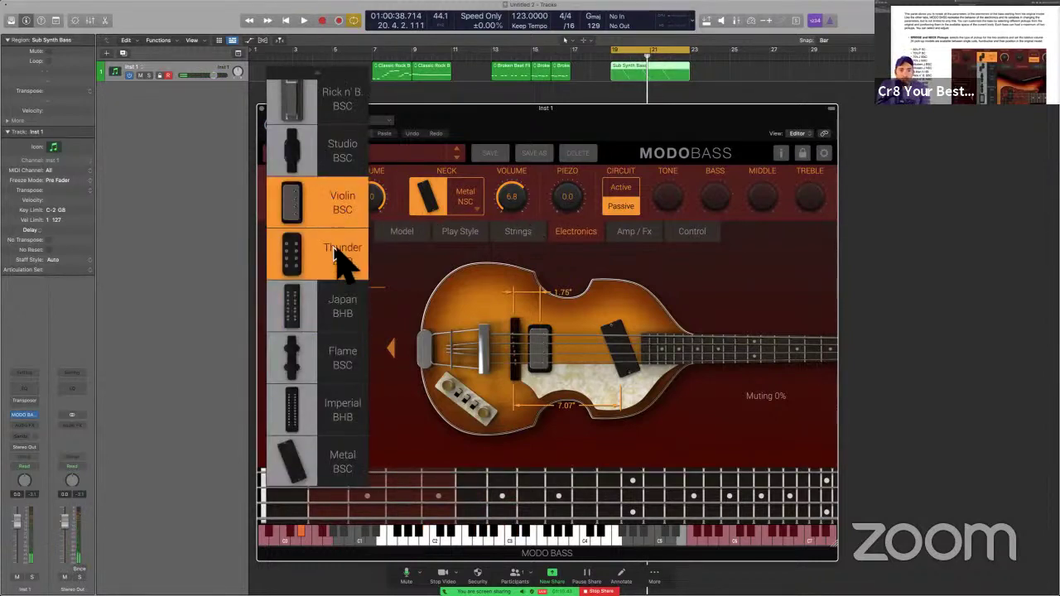
{"action": "left_click", "coordinate": [339, 253]}
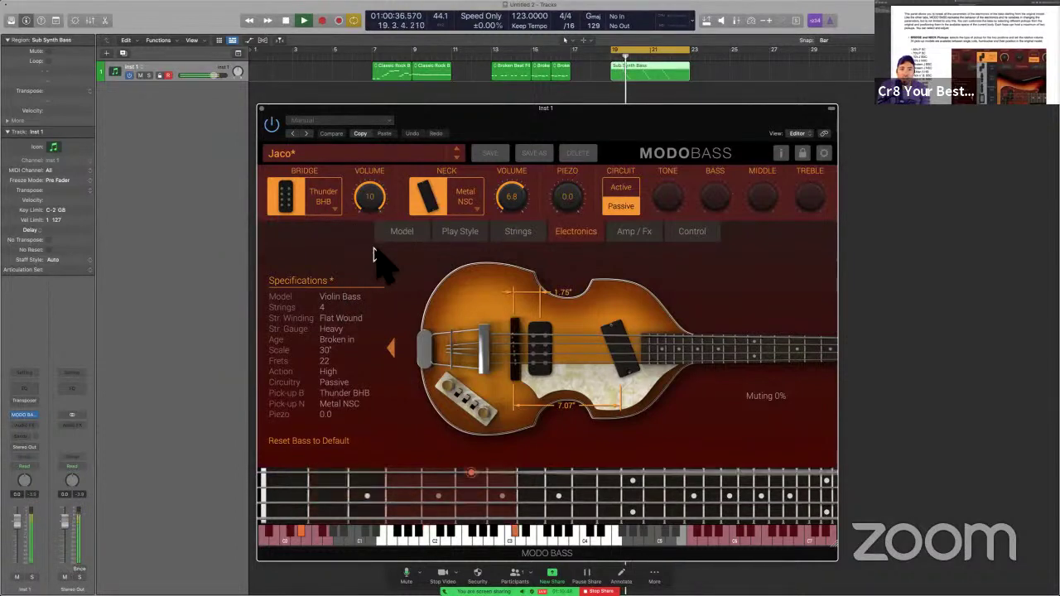
{"action": "key", "text": "space"}
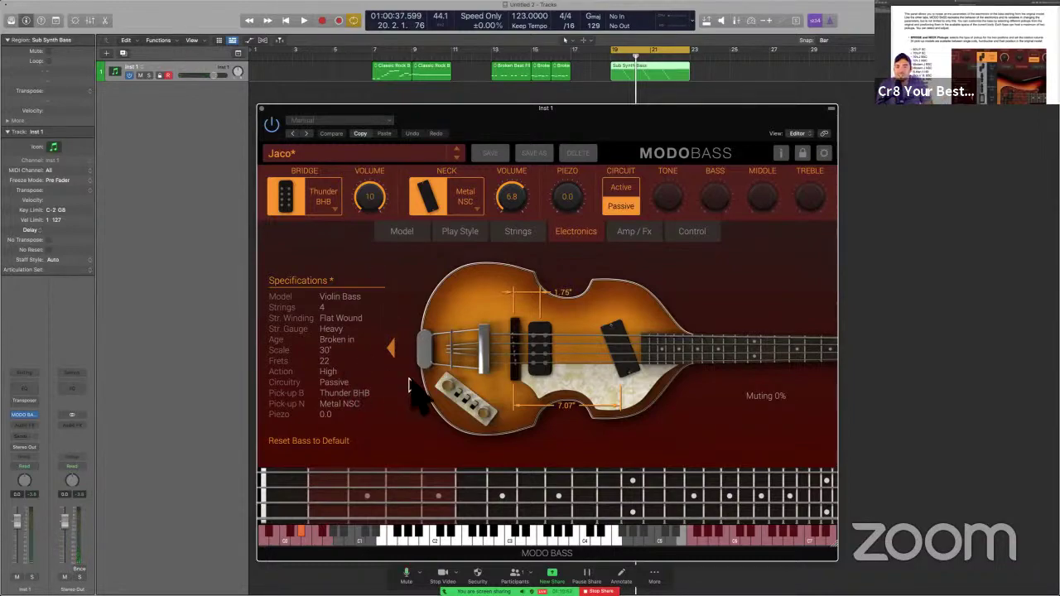
Step: Switch to the user manual and review the Bridge and Neck pickup models and their coil abbreviations
{"action": "key", "text": "ctrl+Right"}
{"action": "scroll", "coordinate": [464, 410], "scroll_direction": "up", "scroll_amount": 2}
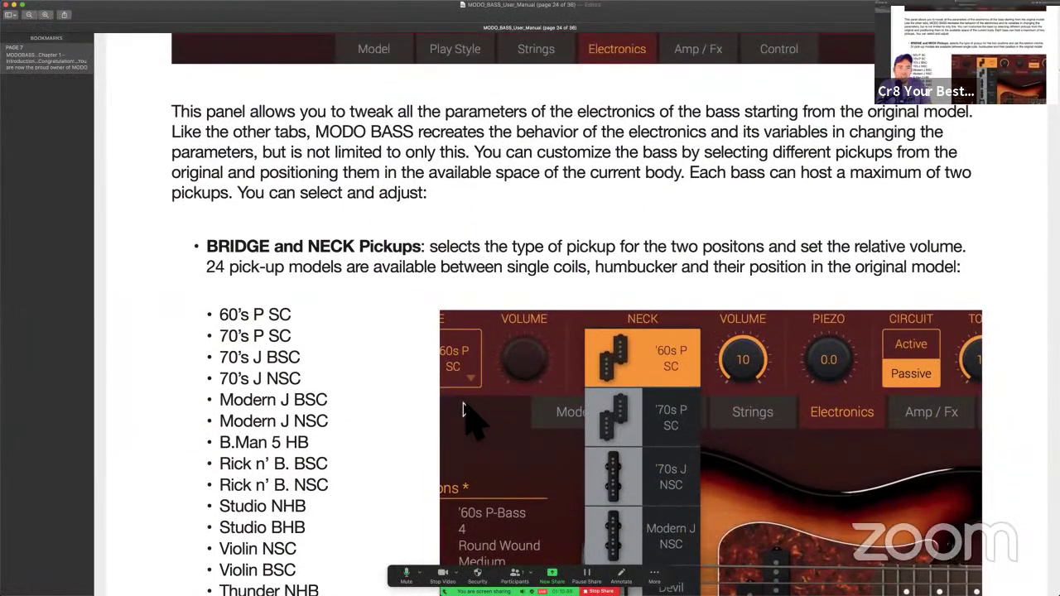
{"action": "scroll", "coordinate": [539, 162], "scroll_direction": "down", "scroll_amount": 5}
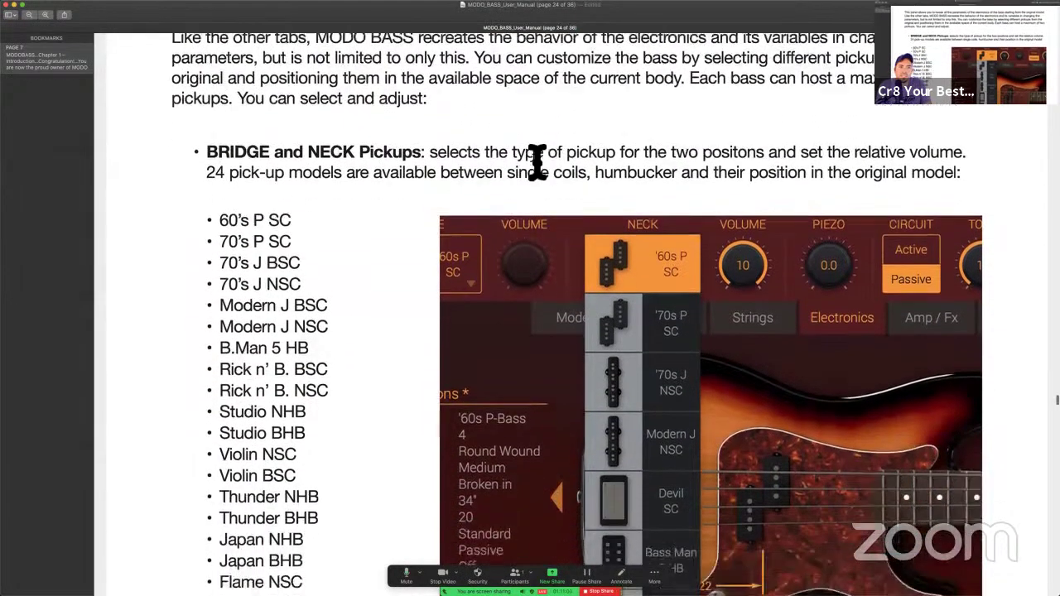
{"action": "left_click_drag", "start_coordinate": [207, 146], "coordinate": [445, 147]}
{"action": "left_click", "coordinate": [240, 174]}
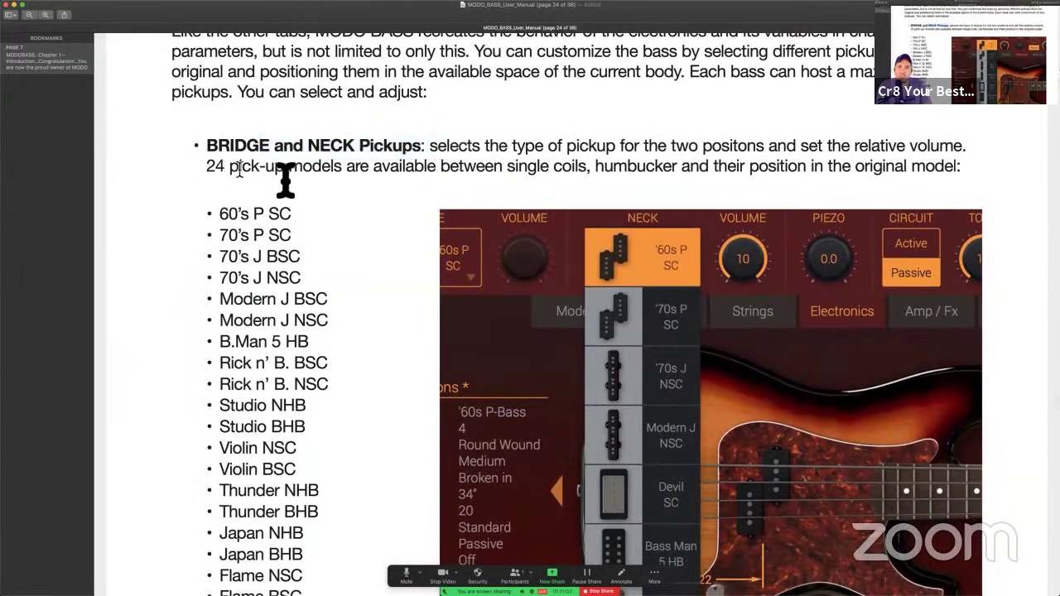
{"action": "scroll", "coordinate": [290, 172], "scroll_direction": "down", "scroll_amount": 7}
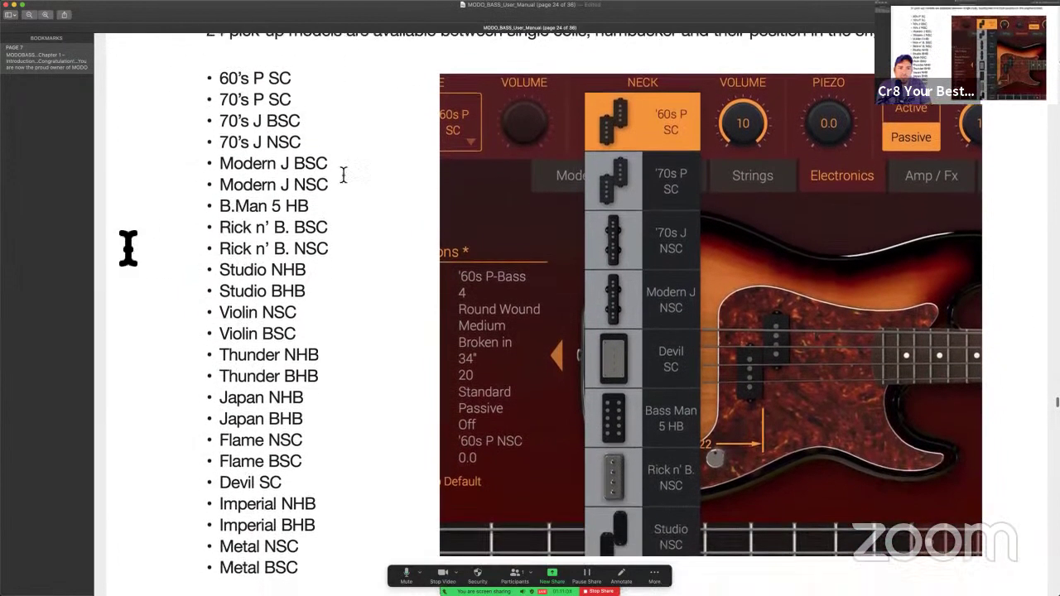
{"action": "scroll", "coordinate": [284, 280], "scroll_direction": "down", "scroll_amount": 6}
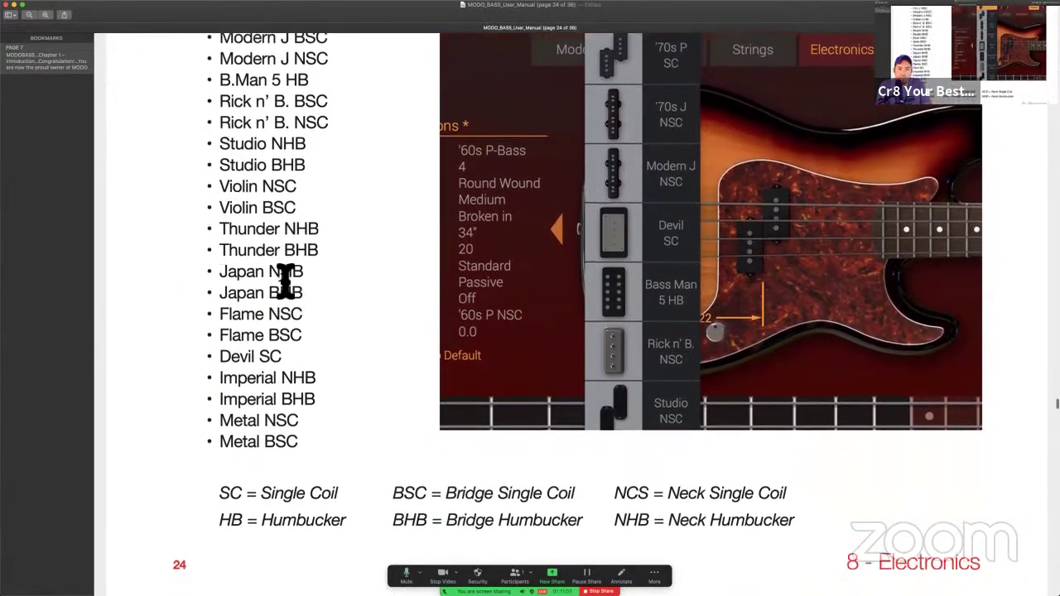
{"action": "scroll", "coordinate": [285, 281], "scroll_direction": "down", "scroll_amount": 12}
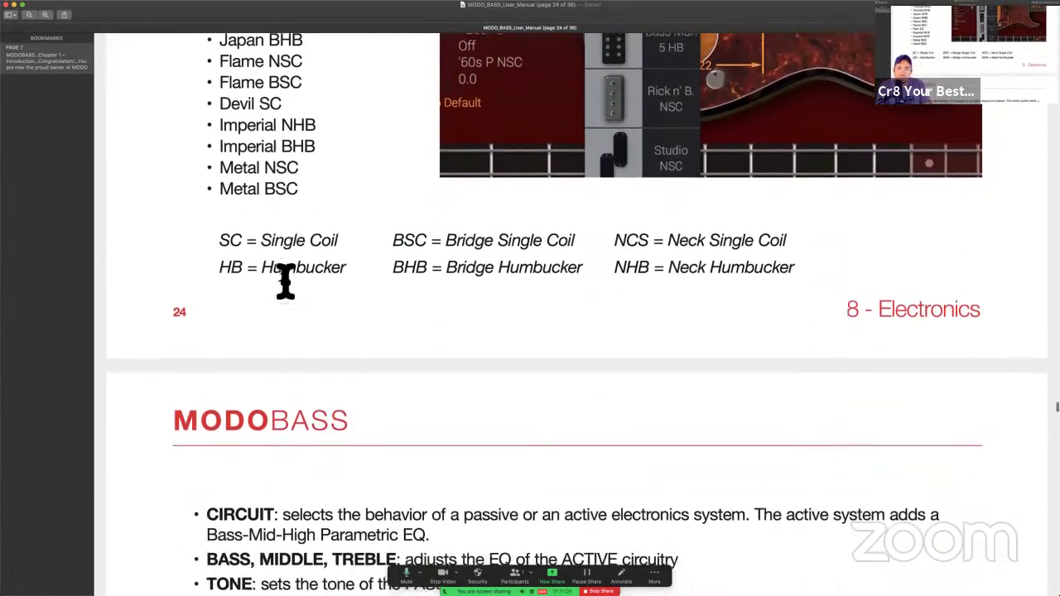
Step: Read the manual's Circuit description and highlight the wording about the active electronics system
{"action": "scroll", "coordinate": [285, 281], "scroll_direction": "down", "scroll_amount": 14}
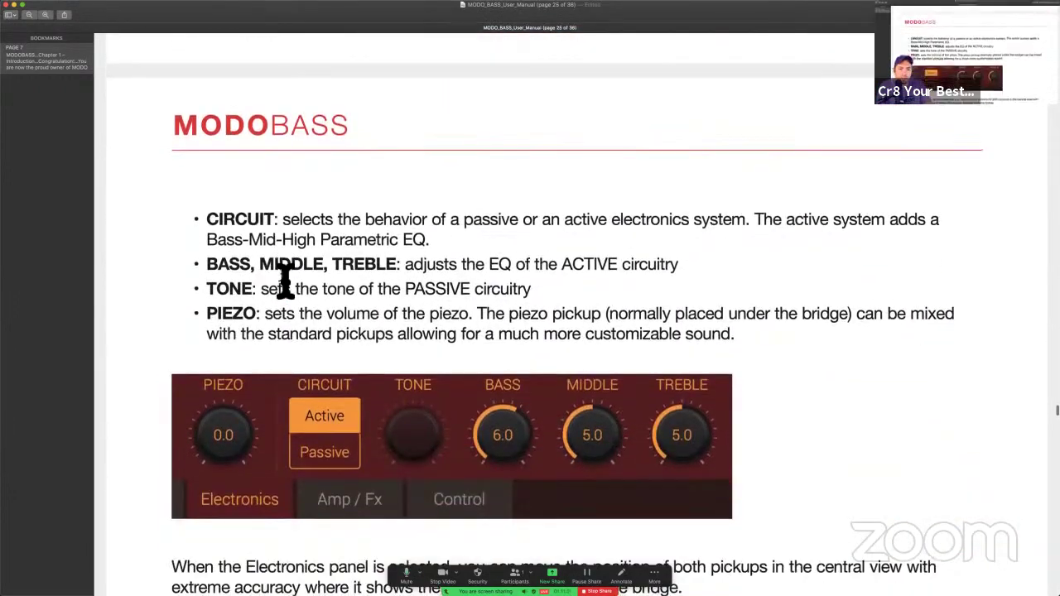
{"action": "scroll", "coordinate": [285, 281], "scroll_direction": "down", "scroll_amount": 2}
{"action": "left_click_drag", "start_coordinate": [207, 189], "coordinate": [513, 209]}
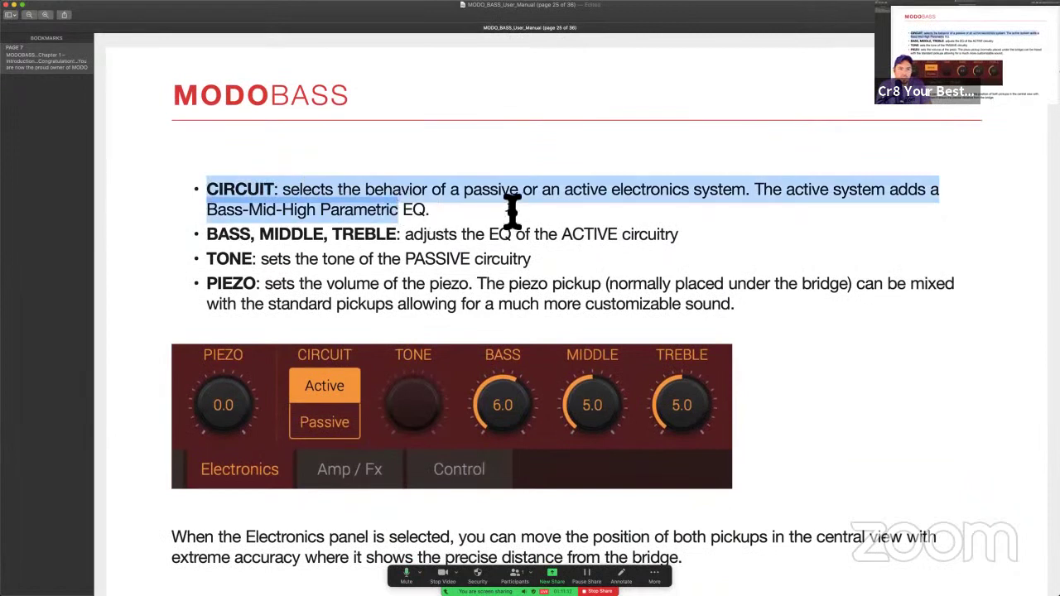
{"action": "left_click", "coordinate": [512, 209]}
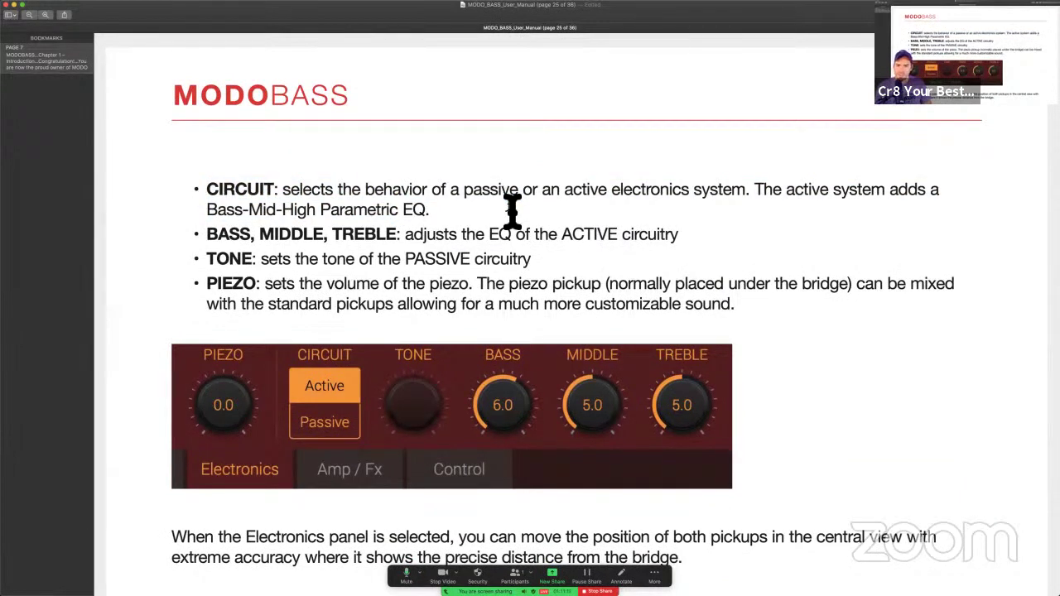
{"action": "left_click_drag", "start_coordinate": [464, 190], "coordinate": [754, 197]}
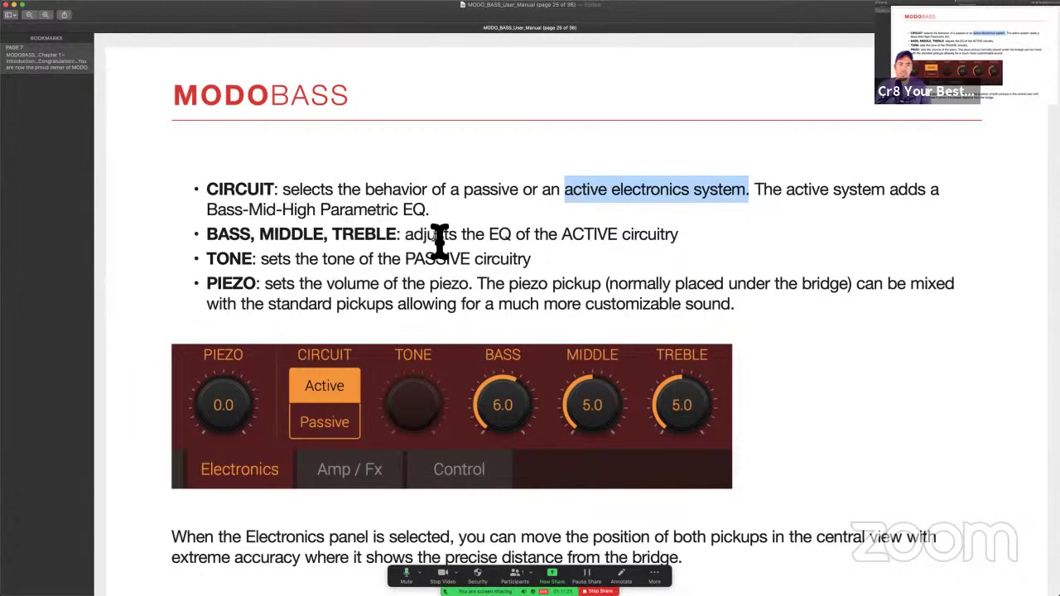
Step: Return to Logic Pro, compare the Passive and Active circuits, and keep Active with Bass raised to 6.9
{"action": "key", "text": "super+Tab"}
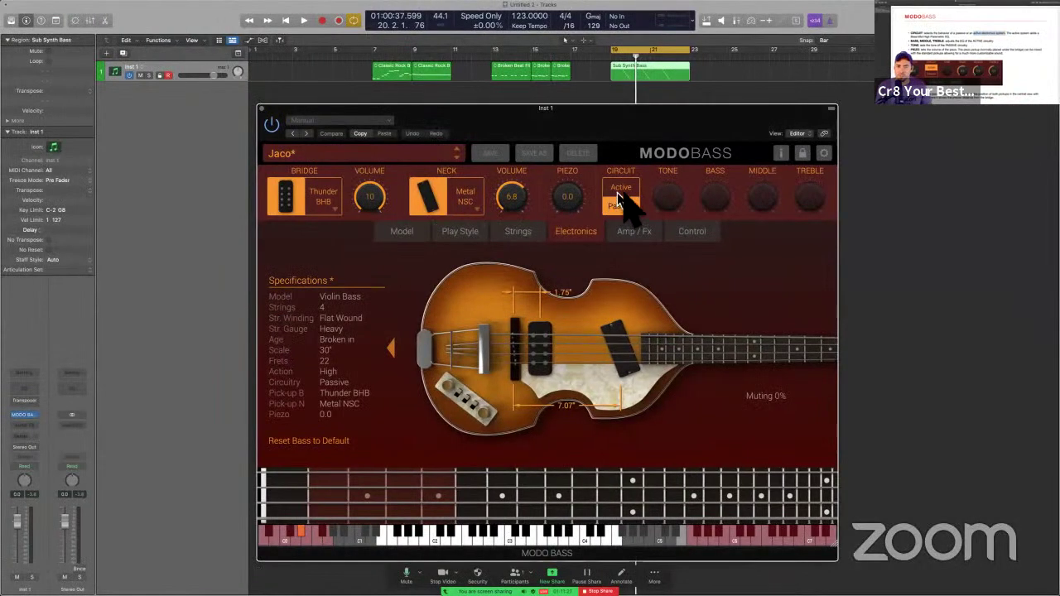
{"action": "left_click", "coordinate": [622, 192]}
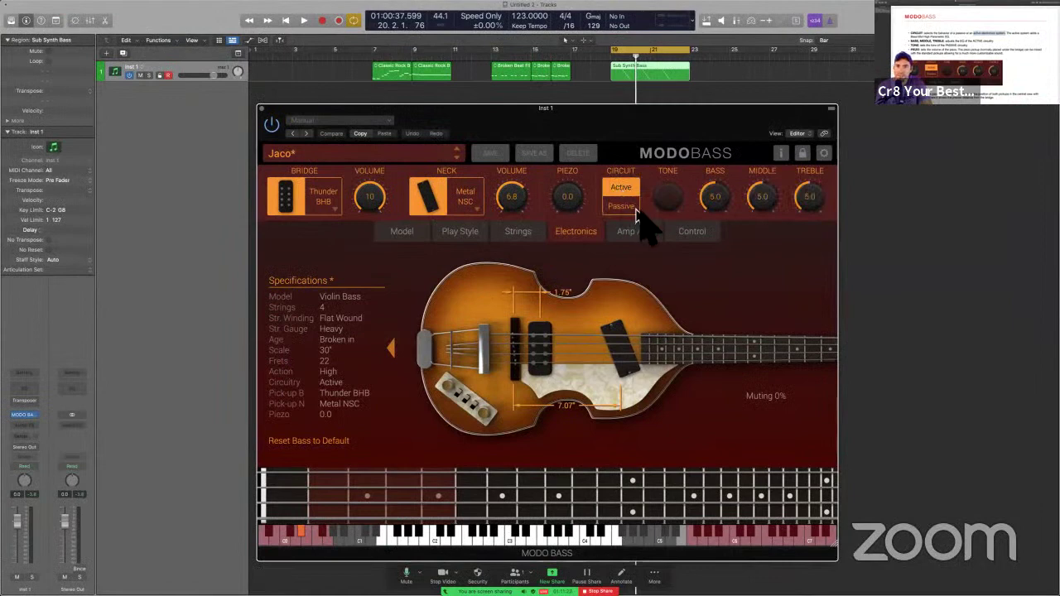
{"action": "left_click", "coordinate": [623, 206]}
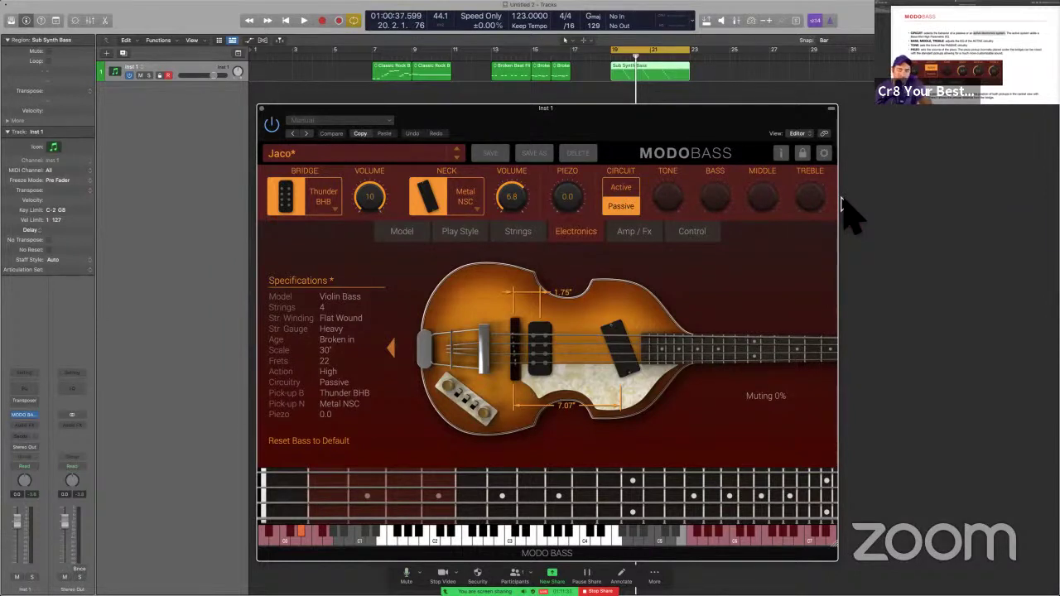
{"action": "left_click", "coordinate": [634, 192]}
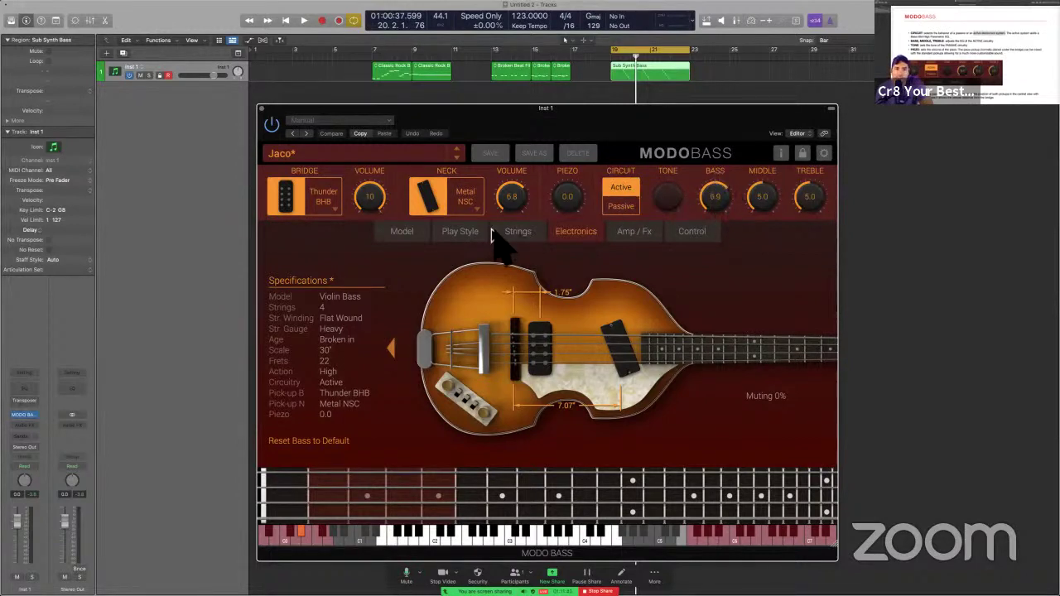
Step: Change the bass model to Rick n' Bass and go back to its Electronics settings
{"action": "left_click", "coordinate": [413, 234]}
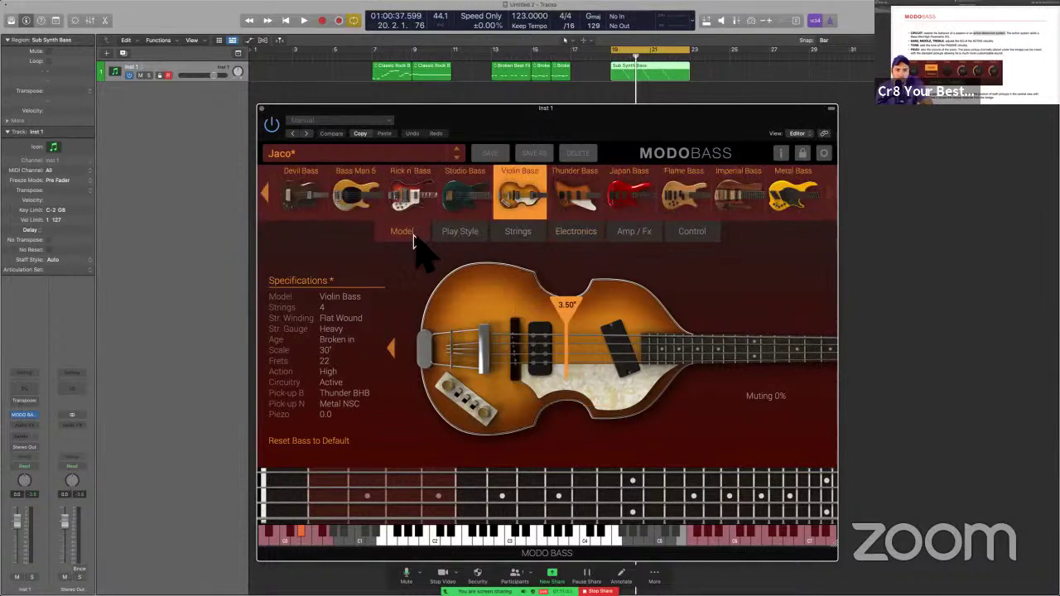
{"action": "left_click", "coordinate": [409, 205]}
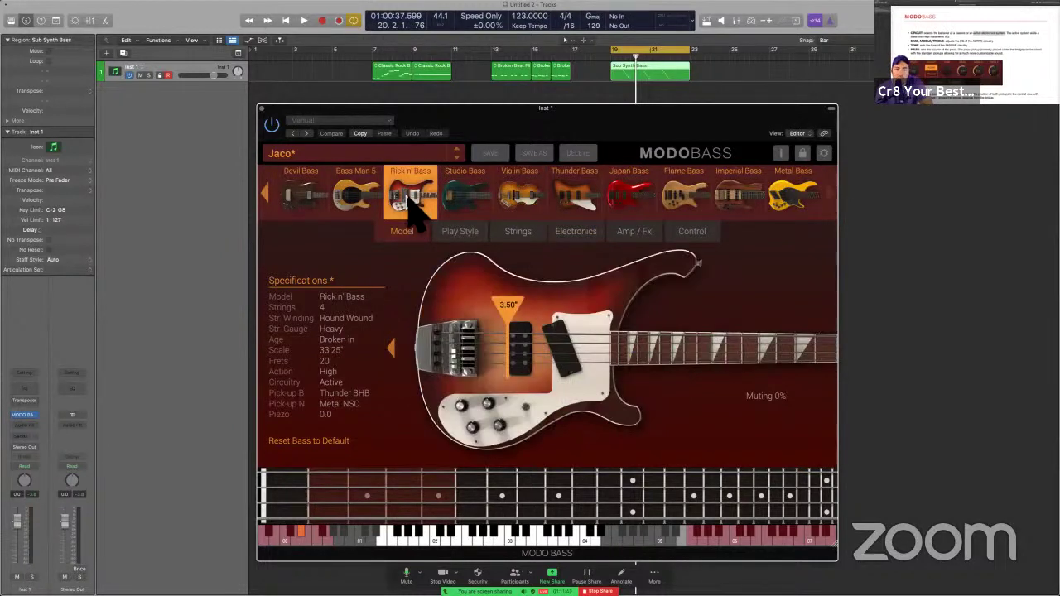
{"action": "left_click", "coordinate": [597, 235]}
Step: Play the region and raise the active circuit's Treble to 9.5
{"action": "key", "text": "space"}
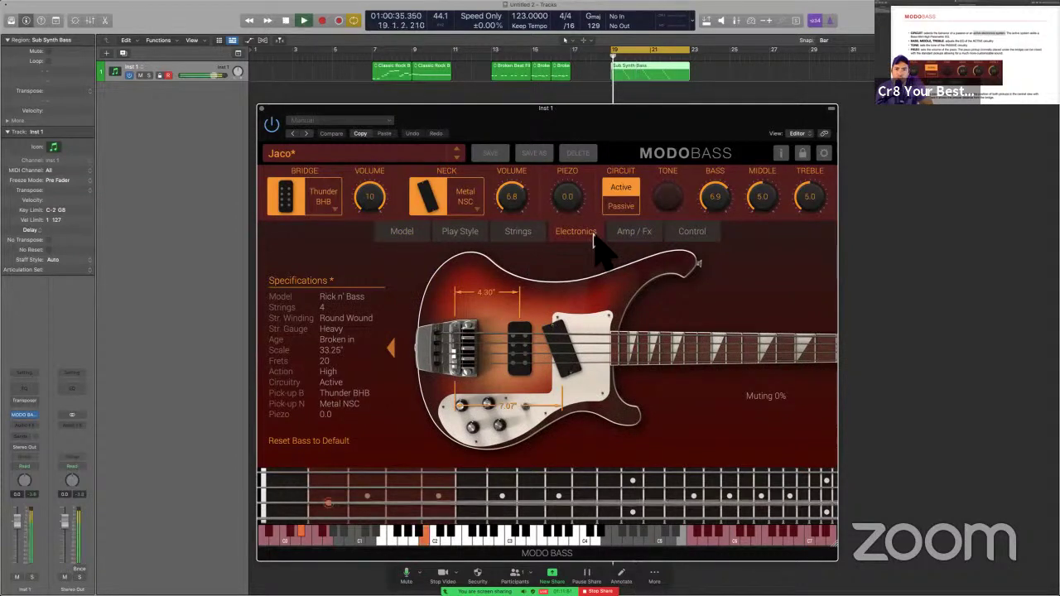
{"action": "mouse_move", "coordinate": [811, 208]}
{"action": "left_mouse_down"}
{"action": "mouse_move", "coordinate": [811, 137]}
{"action": "mouse_move", "coordinate": [809, 224]}
{"action": "left_mouse_up"}
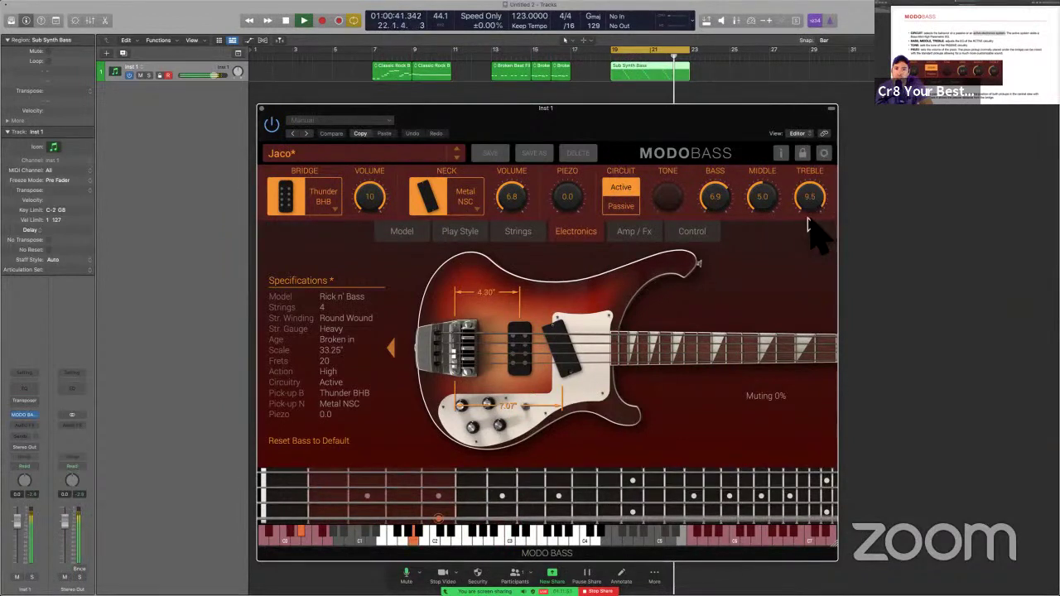
{"action": "key", "text": "space"}
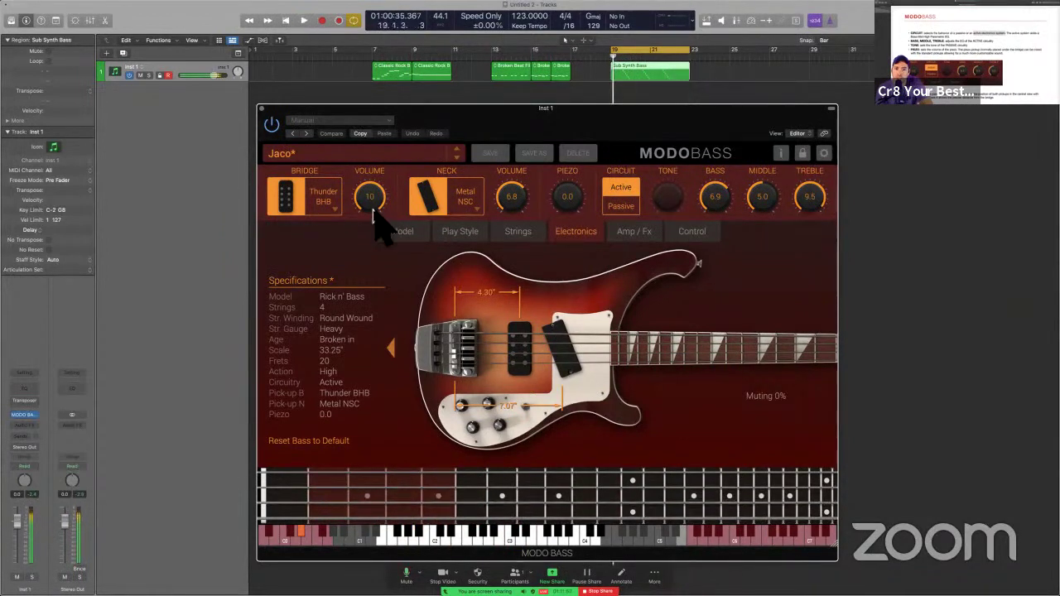
Step: Set the play style to Finger, audition the region, and return to the Electronics settings
{"action": "left_click", "coordinate": [401, 232]}
{"action": "left_click", "coordinate": [477, 230]}
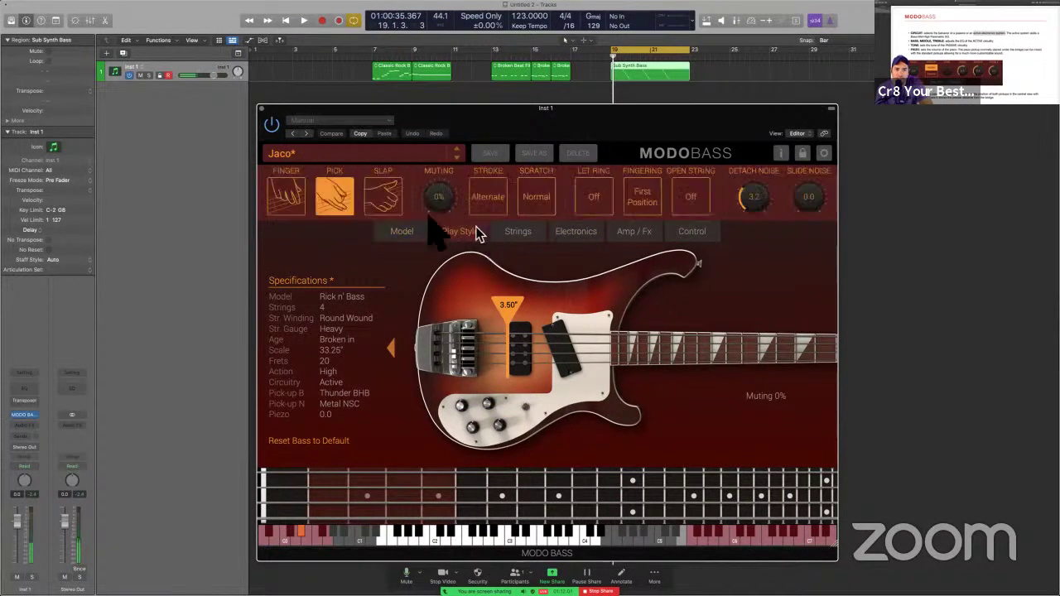
{"action": "left_click", "coordinate": [298, 214]}
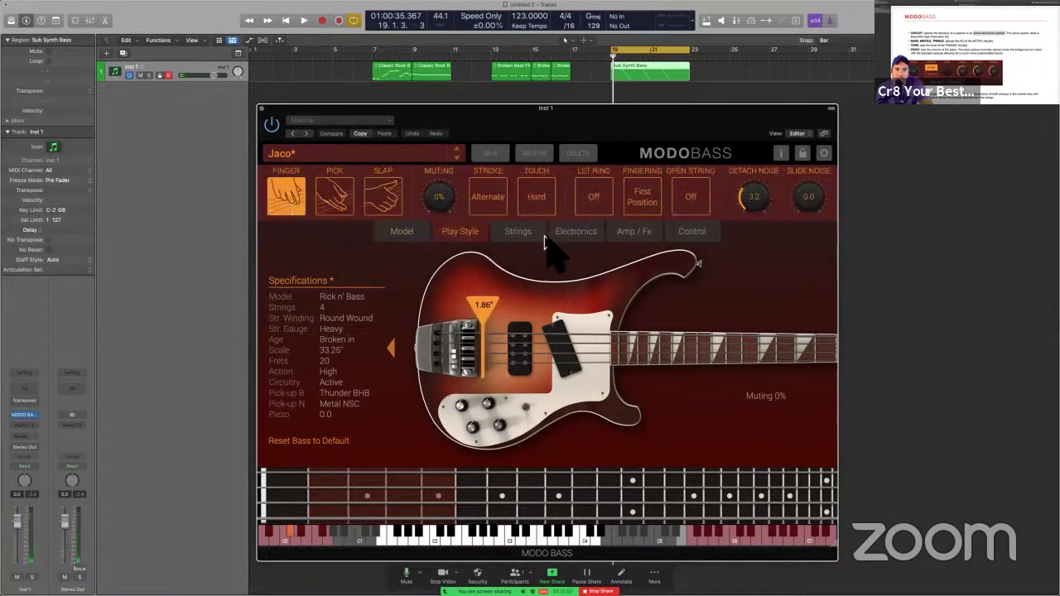
{"action": "key", "text": "space"}
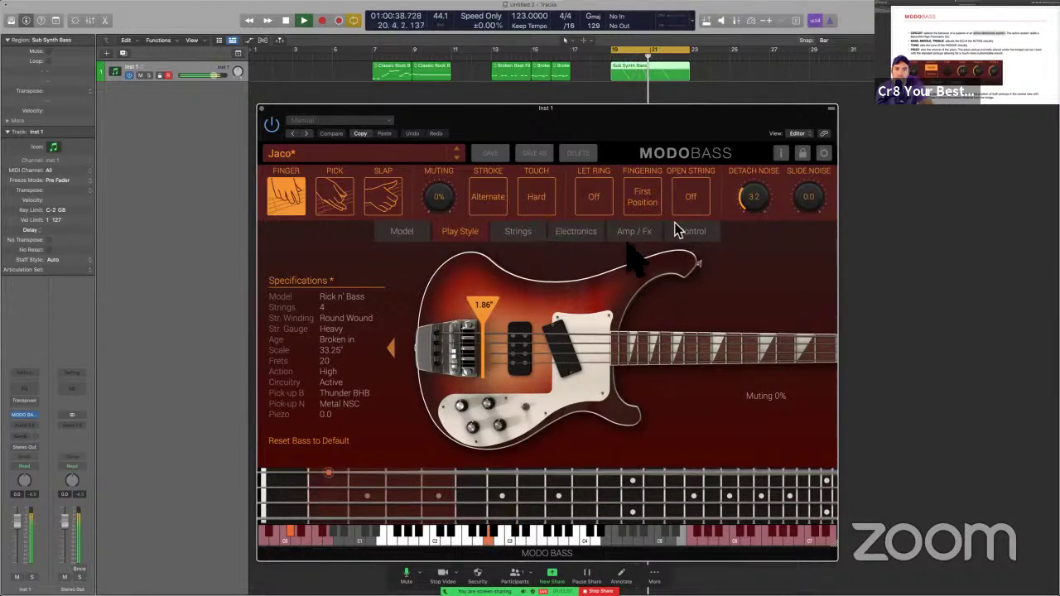
{"action": "left_click", "coordinate": [592, 239]}
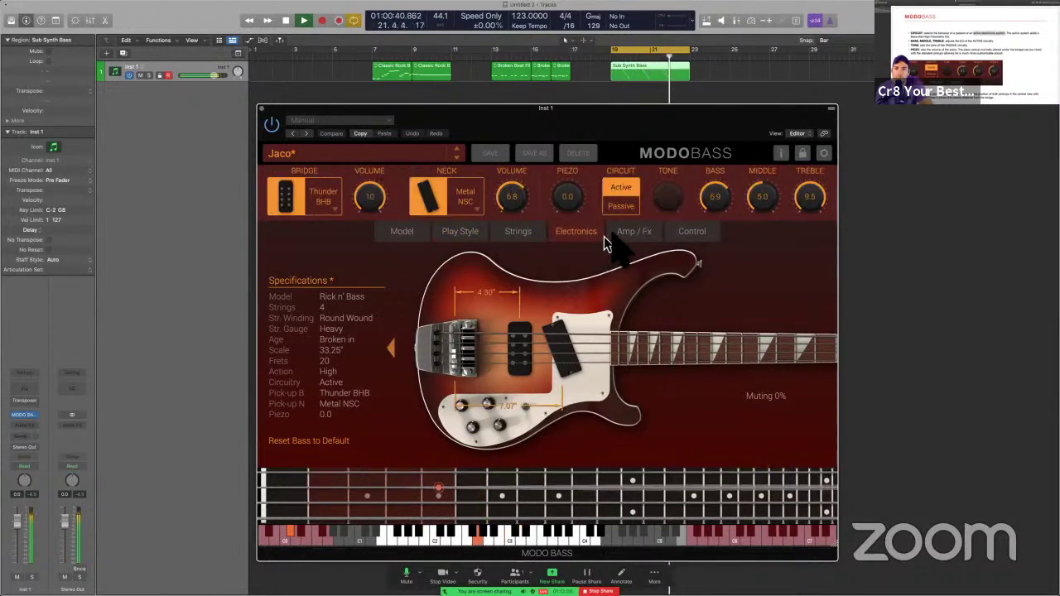
{"action": "key", "text": "space"}
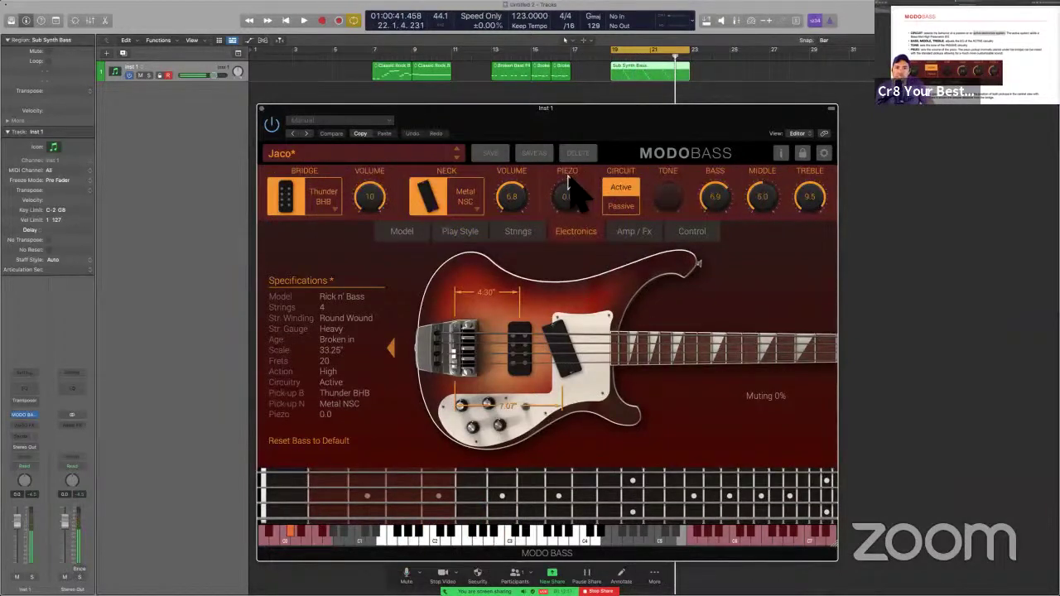
Step: Check the Piezo description in the user manual and return to Logic Pro
{"action": "key", "text": "ctrl+Right"}
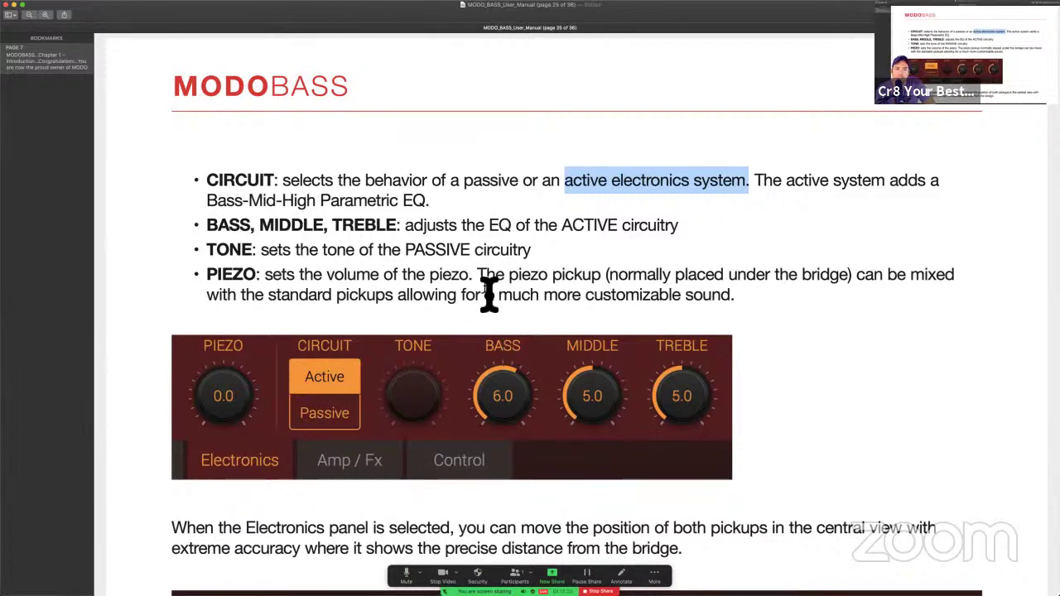
{"action": "scroll", "coordinate": [489, 291], "scroll_direction": "down", "scroll_amount": 3}
{"action": "key", "text": "ctrl+Left"}
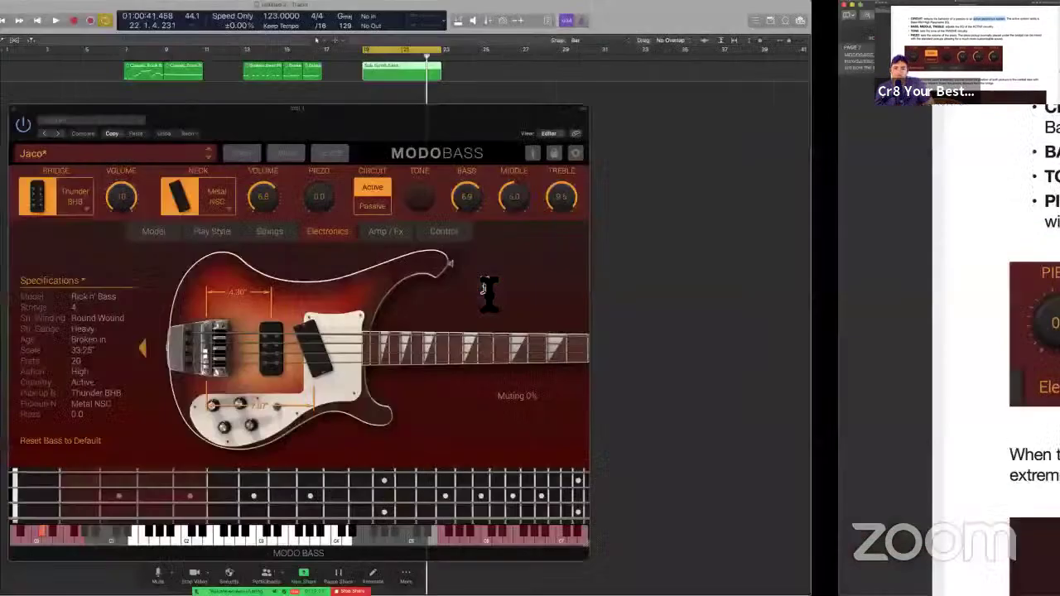
Step: Play the region, try Piezo levels such as 9.1 and 7.6, and bring Piezo back down to 0.0
{"action": "key", "text": "space"}
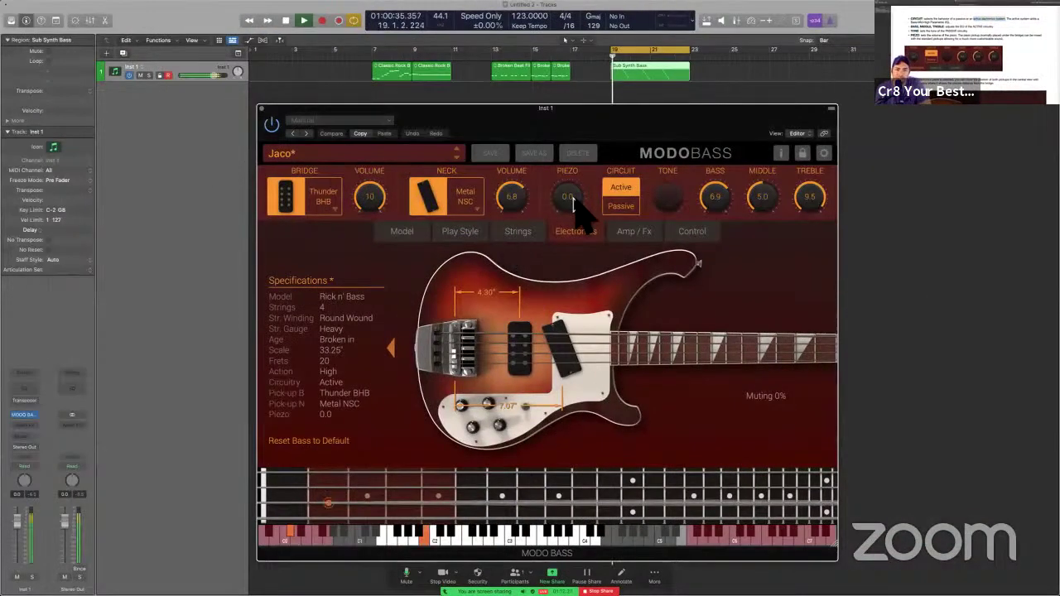
{"action": "left_click_drag", "start_coordinate": [571, 203], "coordinate": [574, 138]}
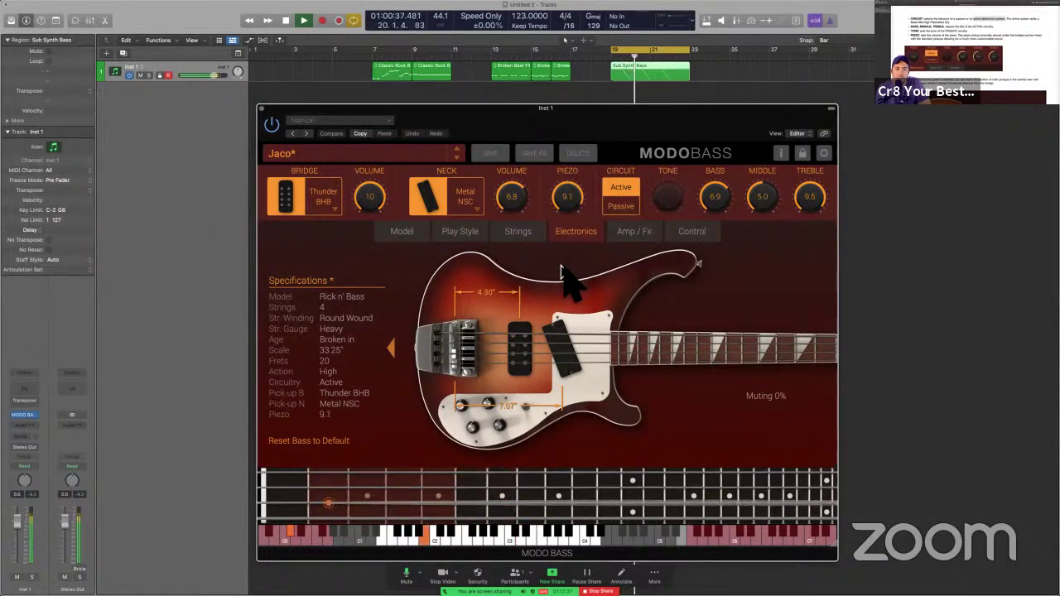
{"action": "left_click_drag", "start_coordinate": [563, 199], "coordinate": [579, 248]}
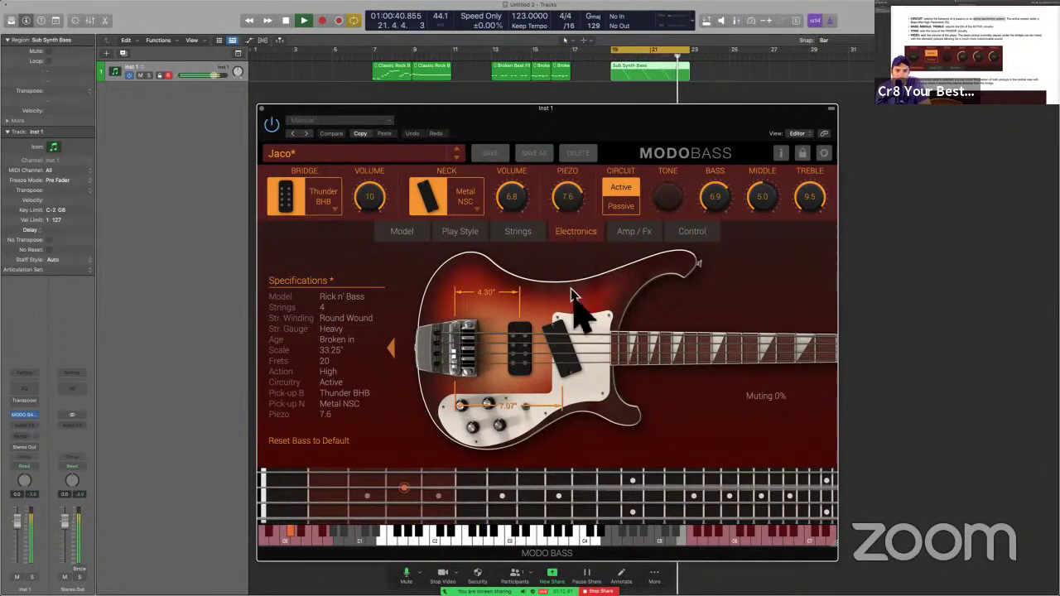
{"action": "left_click_drag", "start_coordinate": [578, 364], "coordinate": [584, 397]}
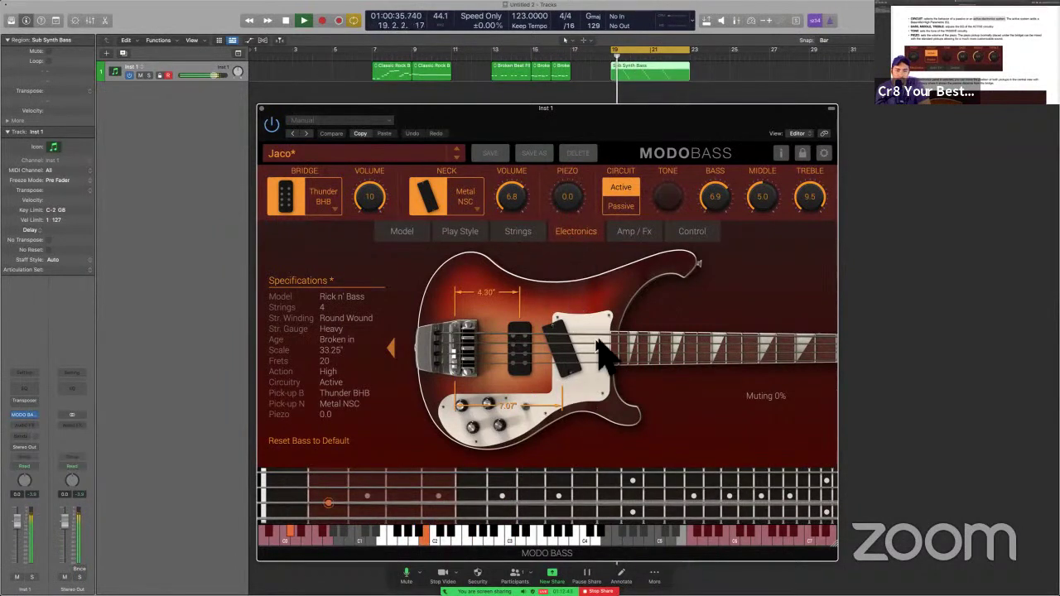
{"action": "key", "text": "space"}
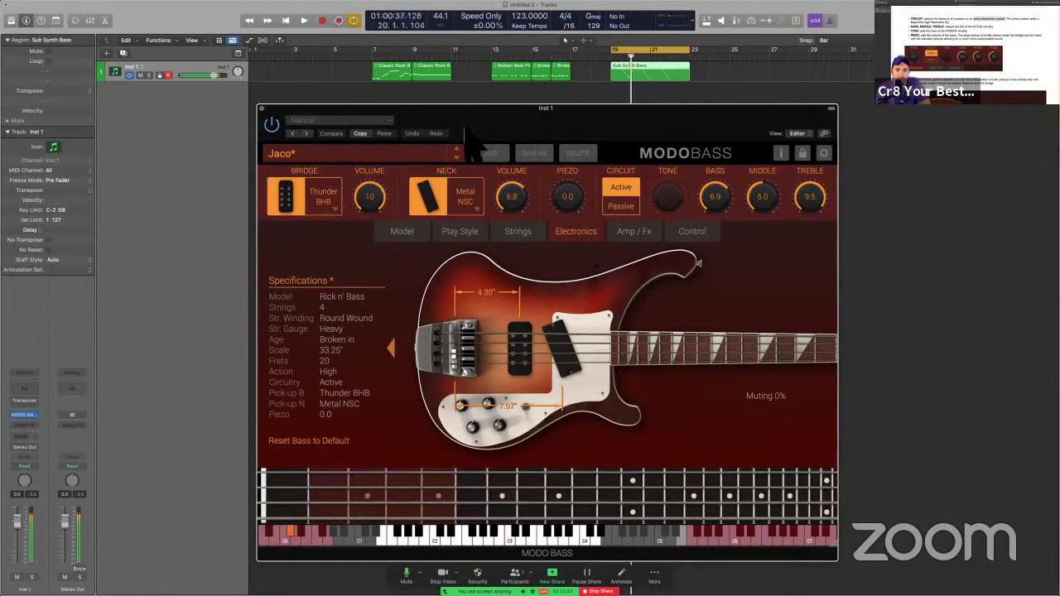
Step: Select the two Classic Rock regions, set the cycle range around them, and move the plug-in window slightly up
{"action": "left_click", "coordinate": [450, 90]}
{"action": "left_click", "coordinate": [382, 76]}
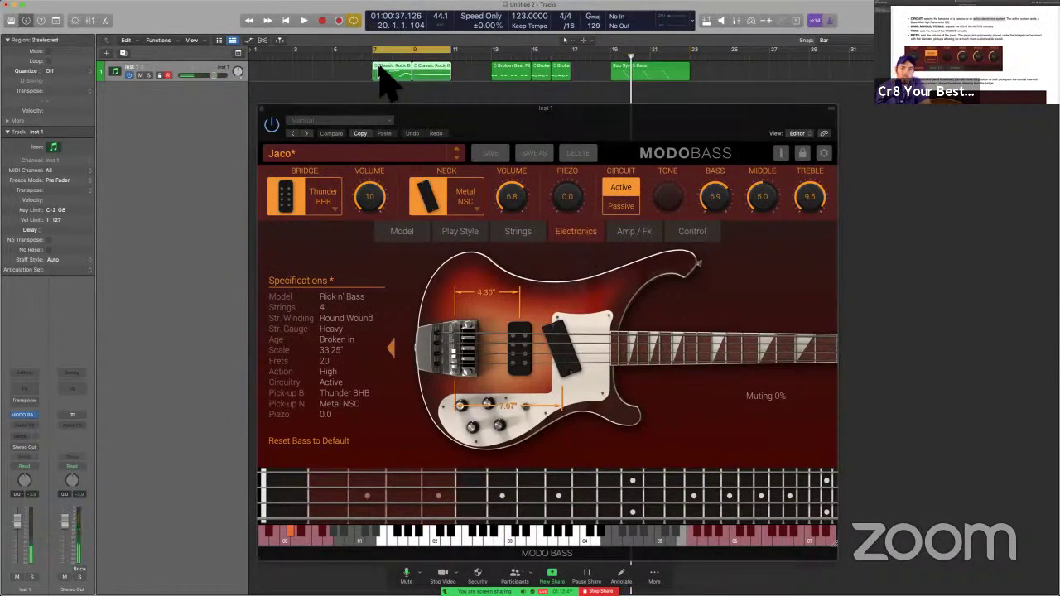
{"action": "left_click_drag", "start_coordinate": [568, 130], "coordinate": [570, 119]}
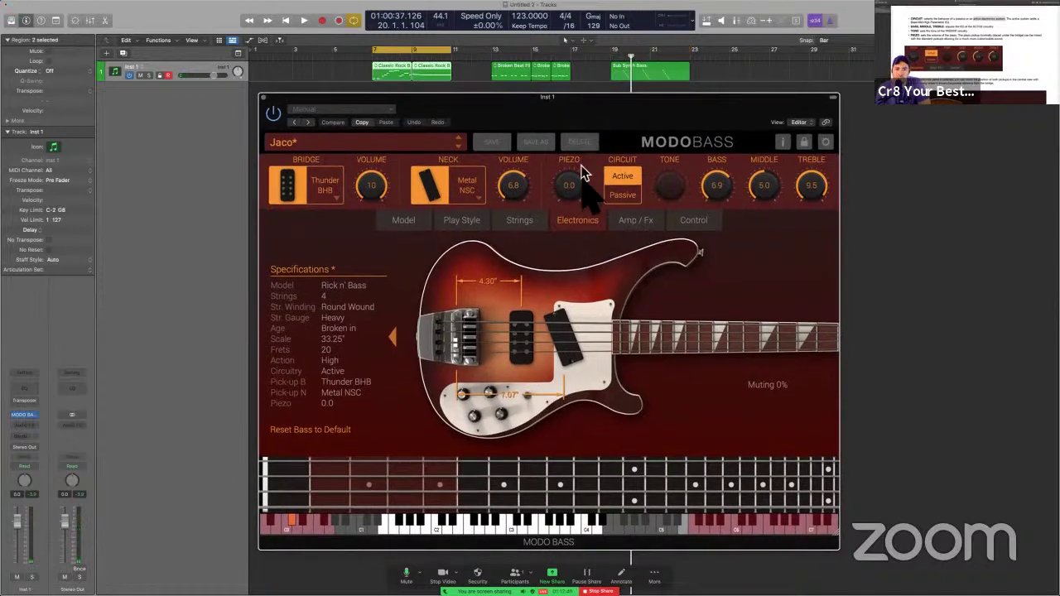
Step: Play the Classic Rock regions while trying Piezo levels of 10, 0.0 and 7.0, leave Piezo at 8.1, and stop playback
{"action": "left_click_drag", "start_coordinate": [577, 163], "coordinate": [588, 43]}
{"action": "key", "text": "space"}
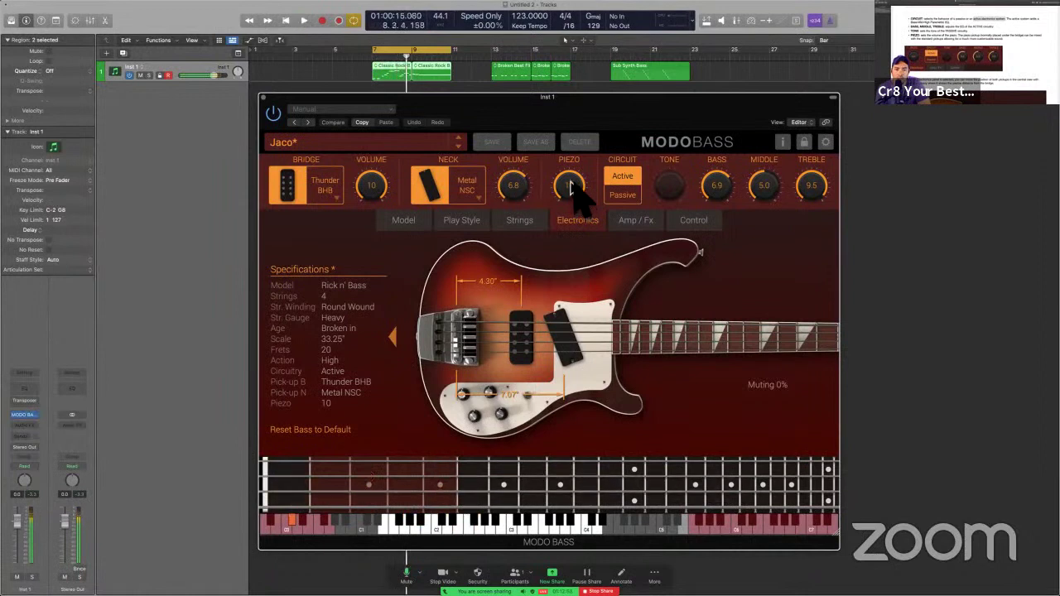
{"action": "left_click_drag", "start_coordinate": [571, 189], "coordinate": [603, 511]}
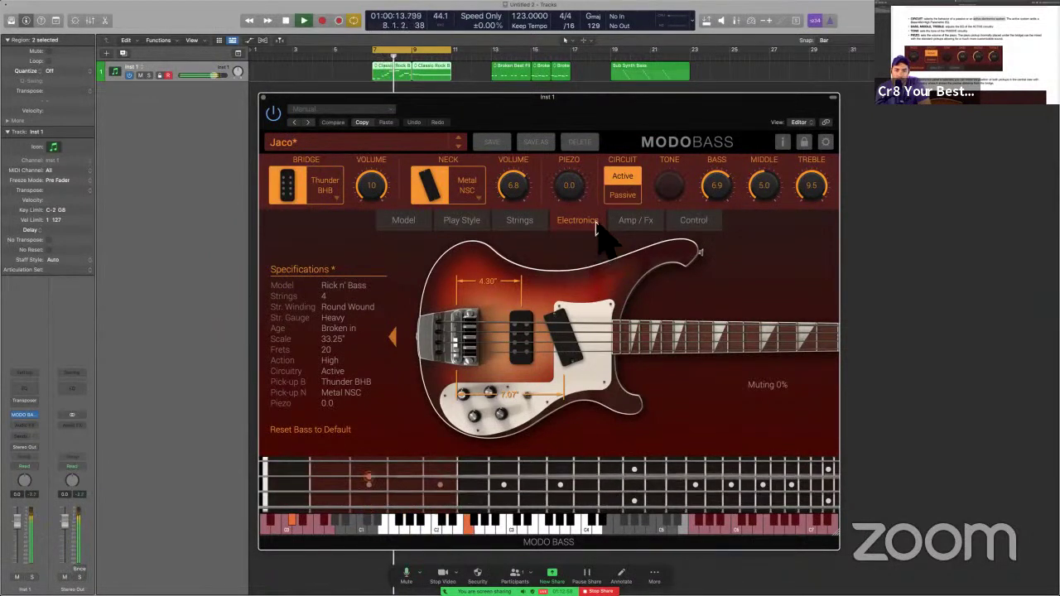
{"action": "left_click_drag", "start_coordinate": [568, 207], "coordinate": [569, 184]}
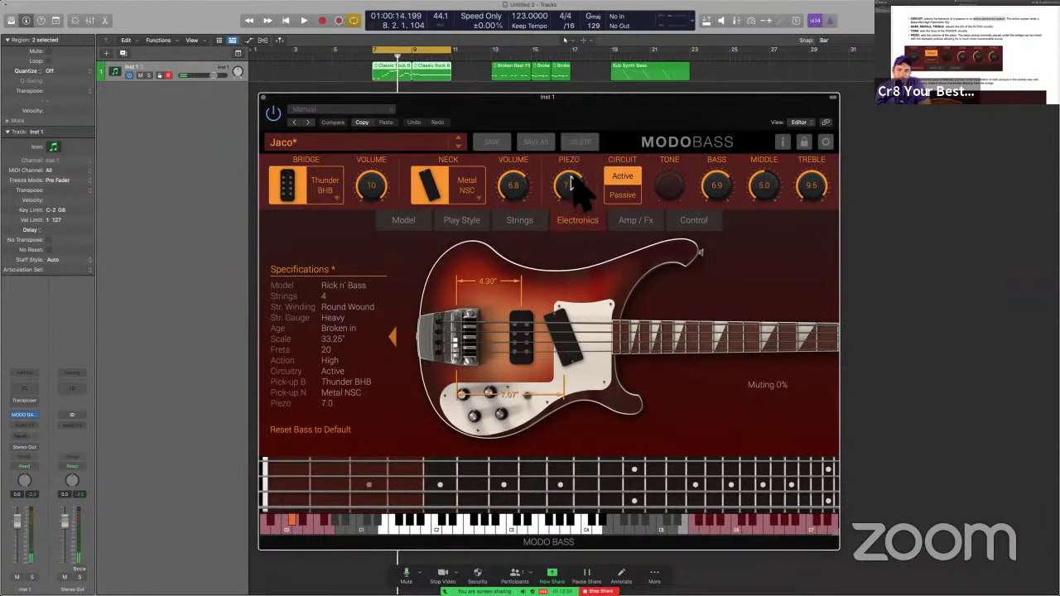
{"action": "key", "text": "space"}
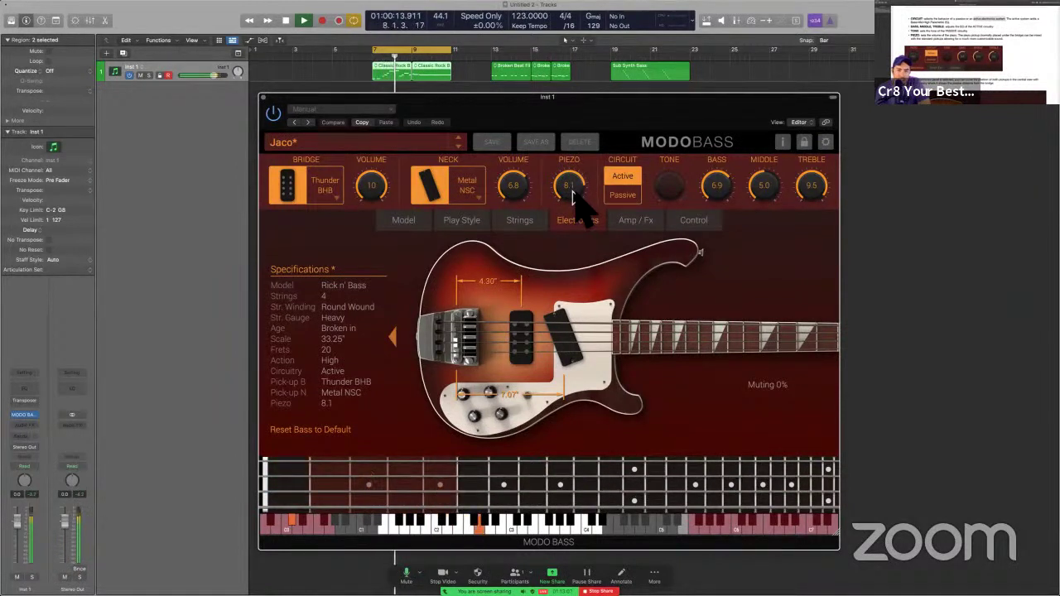
{"action": "key", "text": "space"}
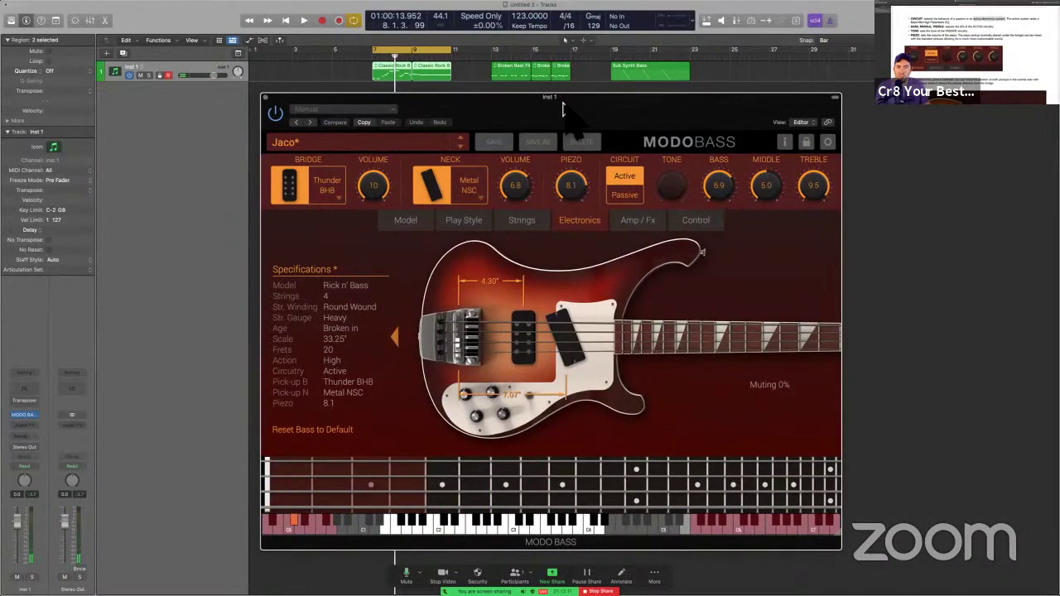
Step: Read the user manual's passage and illustration about moving both pickup positions, and return to Logic Pro
{"action": "key", "text": "super+Tab"}
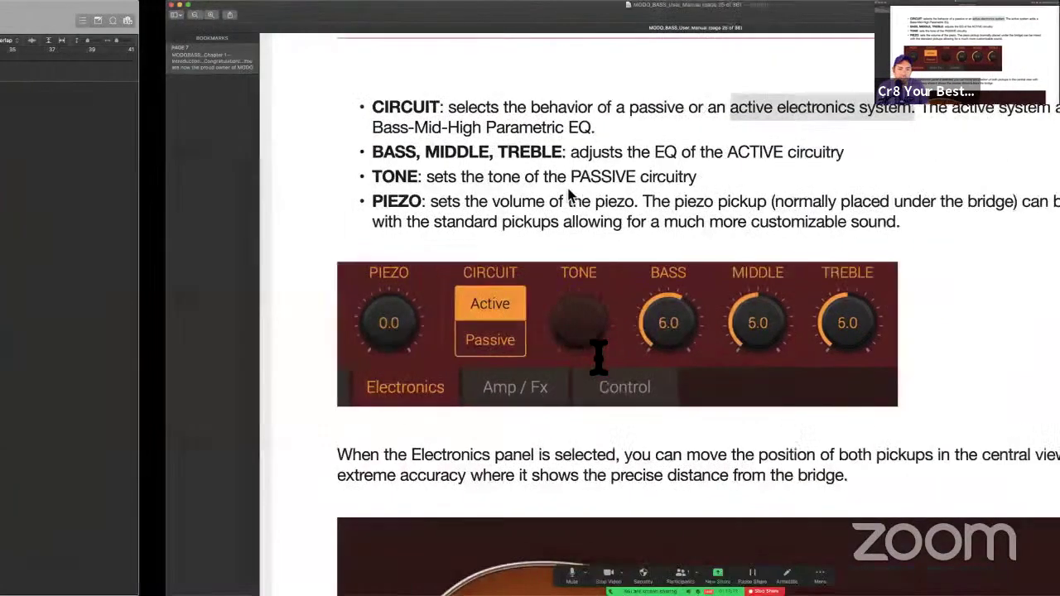
{"action": "scroll", "coordinate": [600, 357], "scroll_direction": "up", "scroll_amount": 5}
{"action": "scroll", "coordinate": [598, 356], "scroll_direction": "down", "scroll_amount": 3}
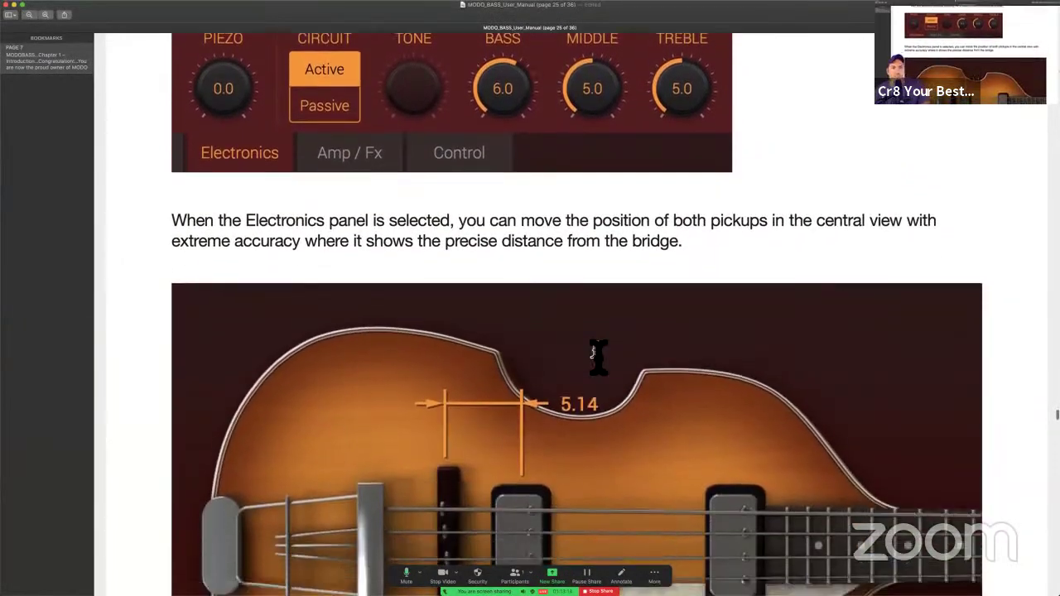
{"action": "scroll", "coordinate": [598, 356], "scroll_direction": "down", "scroll_amount": 3}
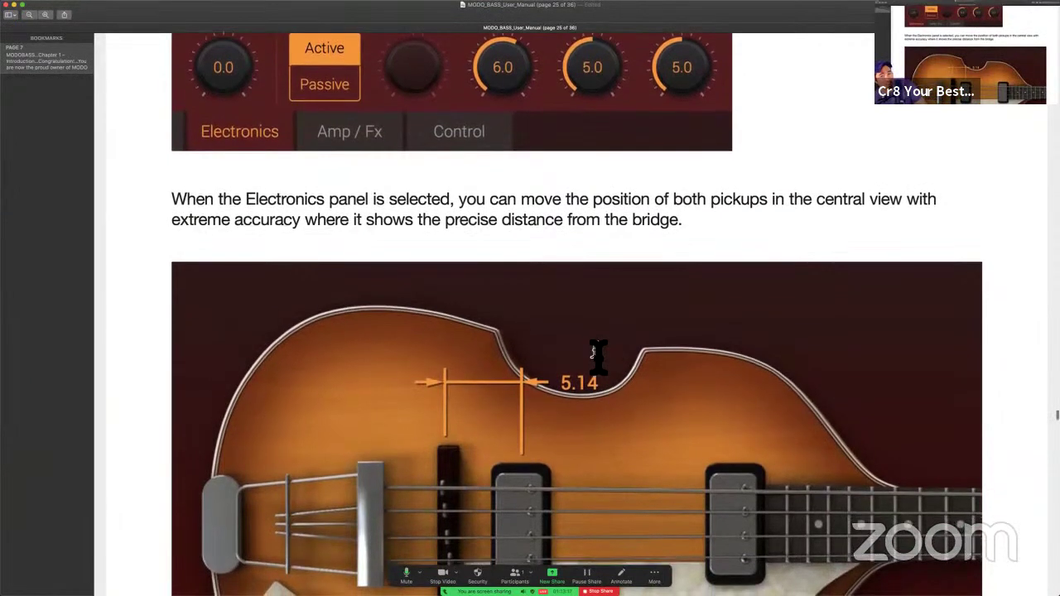
{"action": "scroll", "coordinate": [598, 357], "scroll_direction": "down", "scroll_amount": 1}
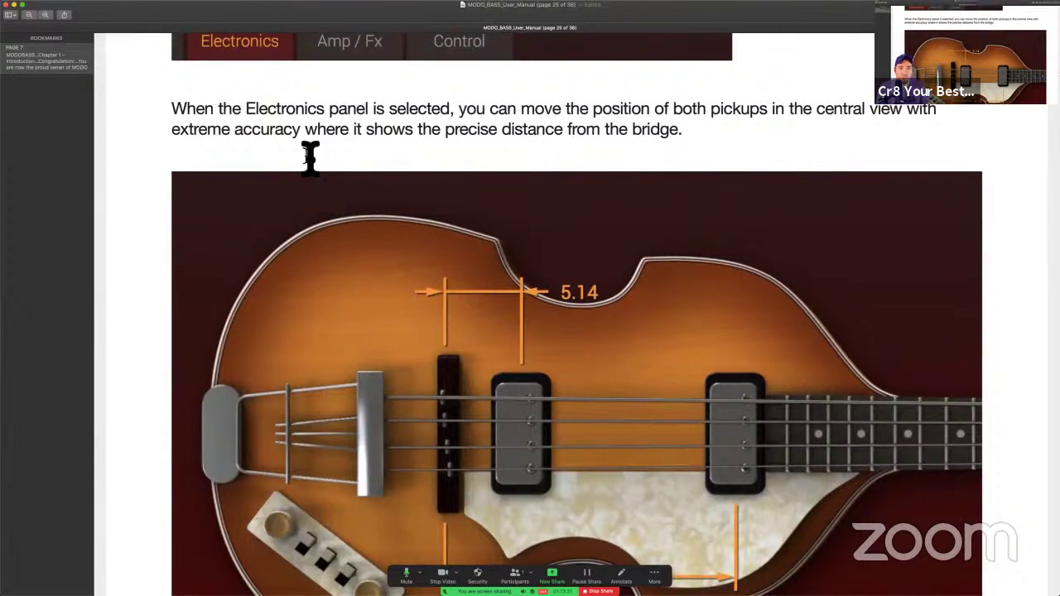
{"action": "scroll", "coordinate": [422, 153], "scroll_direction": "down", "scroll_amount": 1}
{"action": "scroll", "coordinate": [422, 153], "scroll_direction": "down", "scroll_amount": 3}
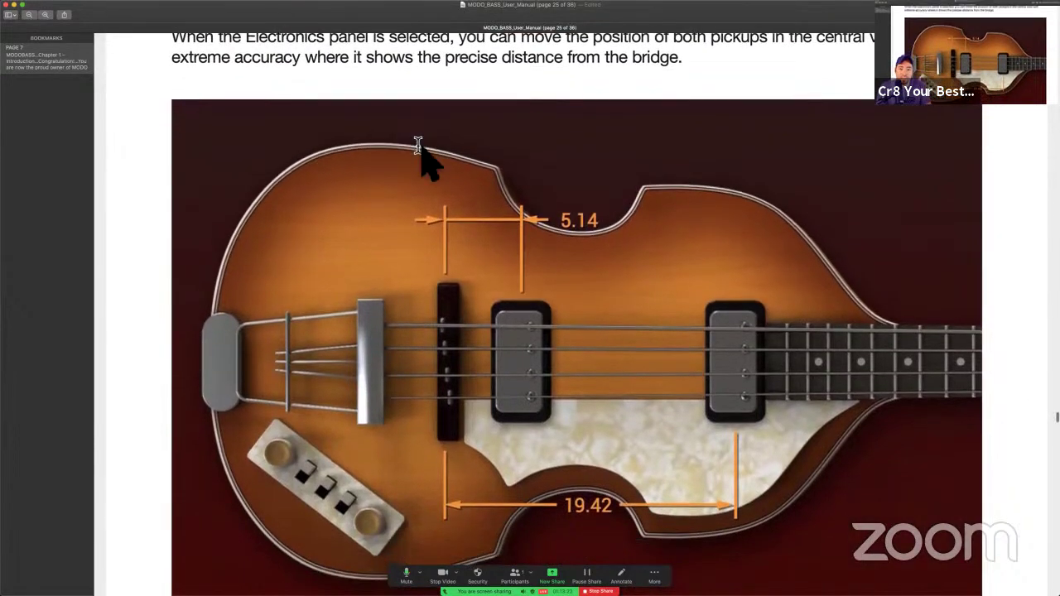
{"action": "key", "text": "ctrl+Left"}
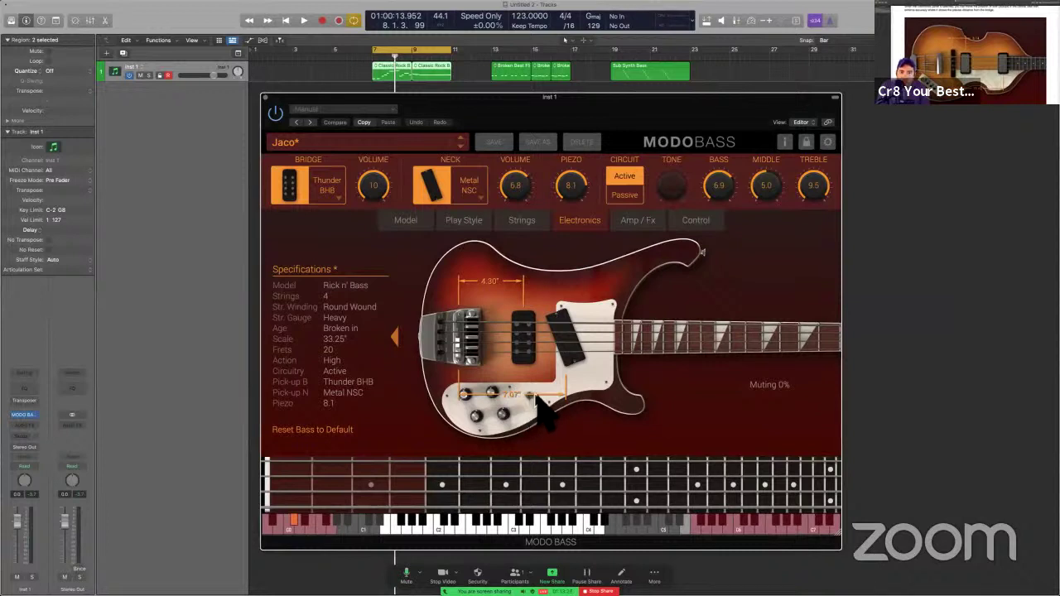
Step: Move the bridge pickup to 3.38" and the neck pickup to about 8.4" from the bridge while auditioning the regions
{"action": "left_click_drag", "start_coordinate": [528, 338], "coordinate": [513, 343]}
{"action": "key", "text": "space"}
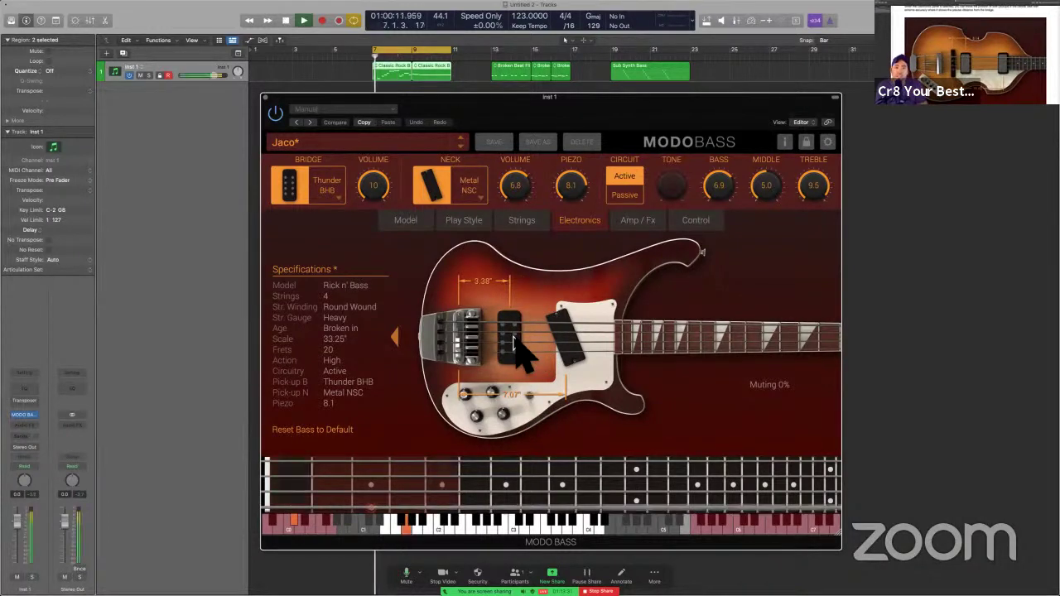
{"action": "left_click_drag", "start_coordinate": [562, 333], "coordinate": [582, 333]}
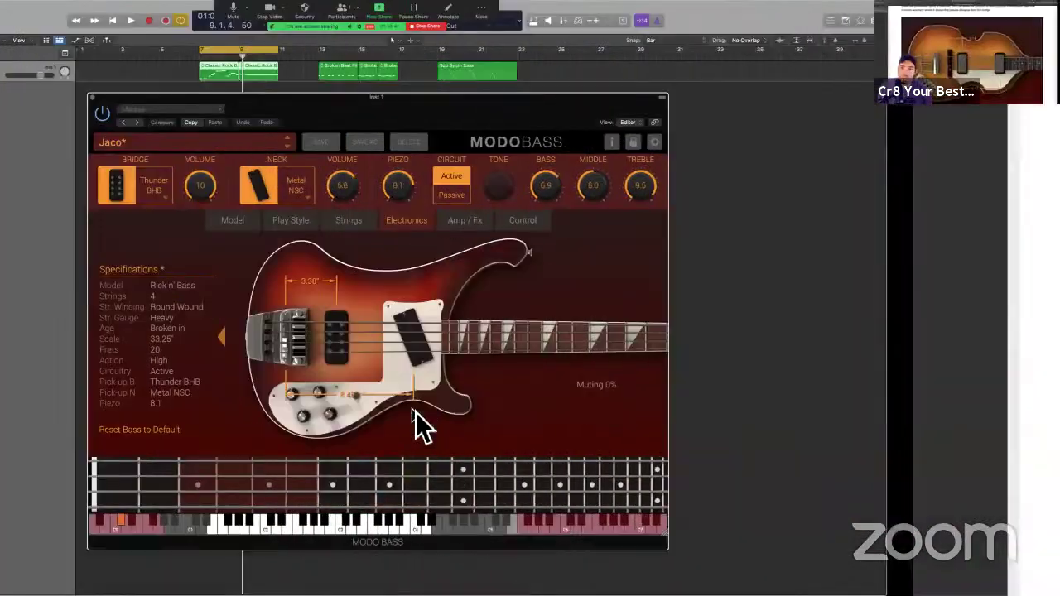
Step: Switch to the user manual and go to the start of Chapter 9 – Amp/Fx
{"action": "key", "text": "super+Tab"}
{"action": "scroll", "coordinate": [556, 320], "scroll_direction": "down", "scroll_amount": 6}
{"action": "scroll", "coordinate": [553, 305], "scroll_direction": "down", "scroll_amount": 10}
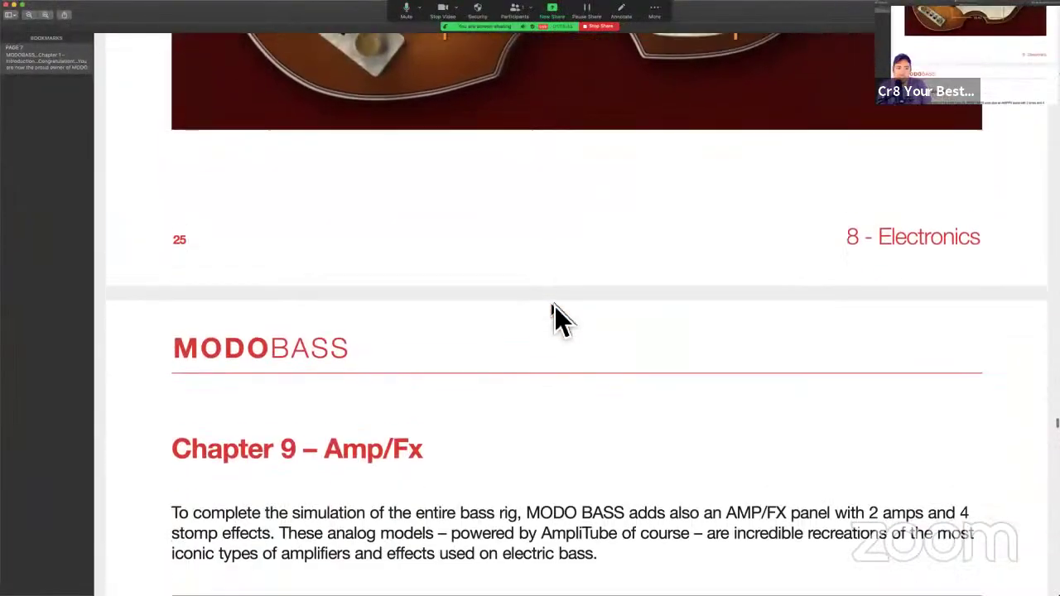
{"action": "scroll", "coordinate": [554, 306], "scroll_direction": "down", "scroll_amount": 3}
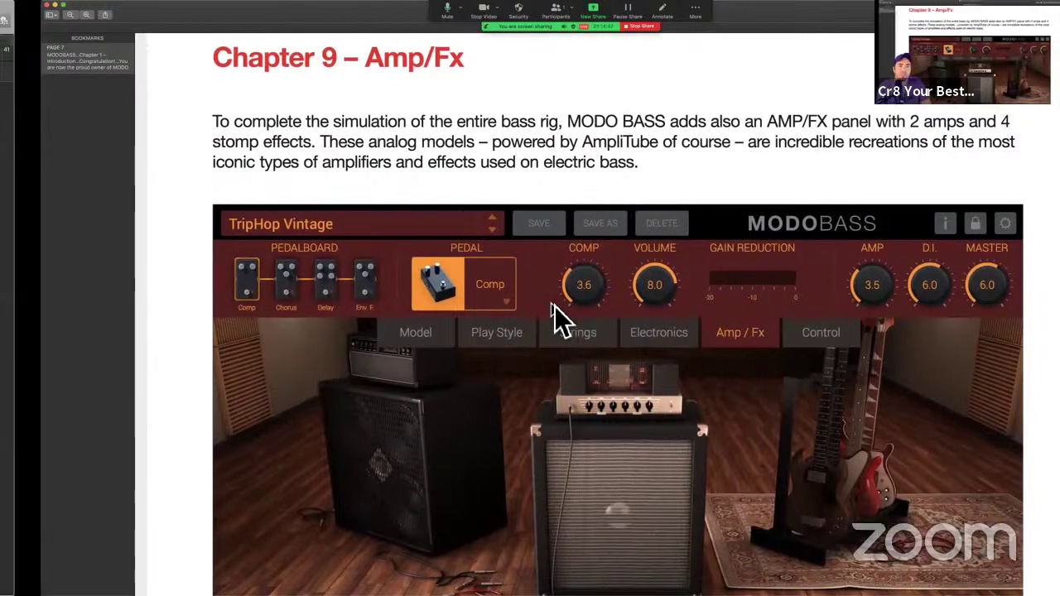
Step: Start a new Zoom share of Desktop 2 with the manual on screen
{"action": "key", "text": "super+Tab"}
{"action": "key", "text": "super+Tab"}
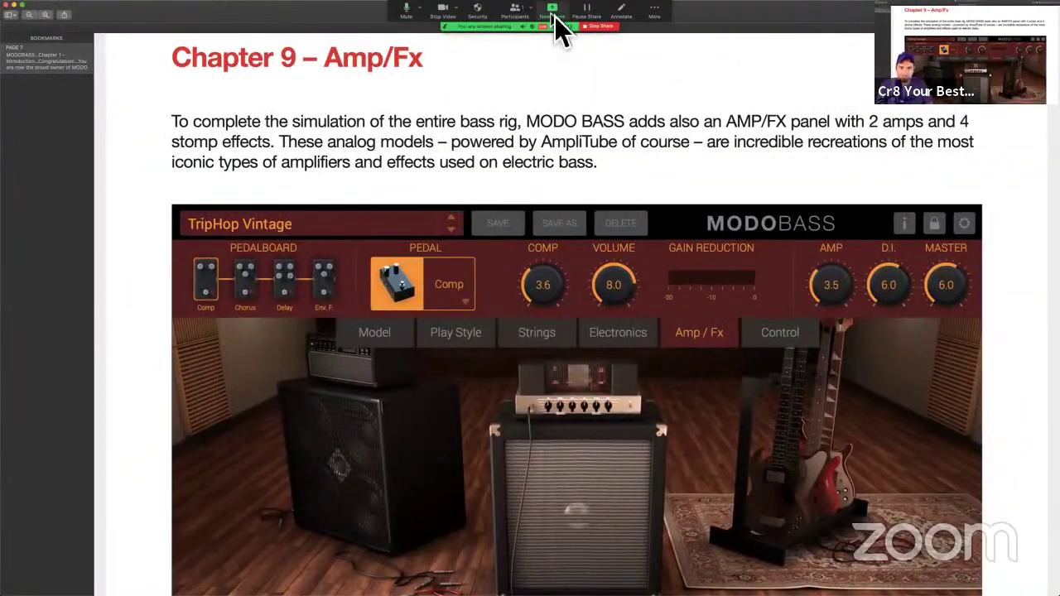
{"action": "left_click", "coordinate": [554, 12]}
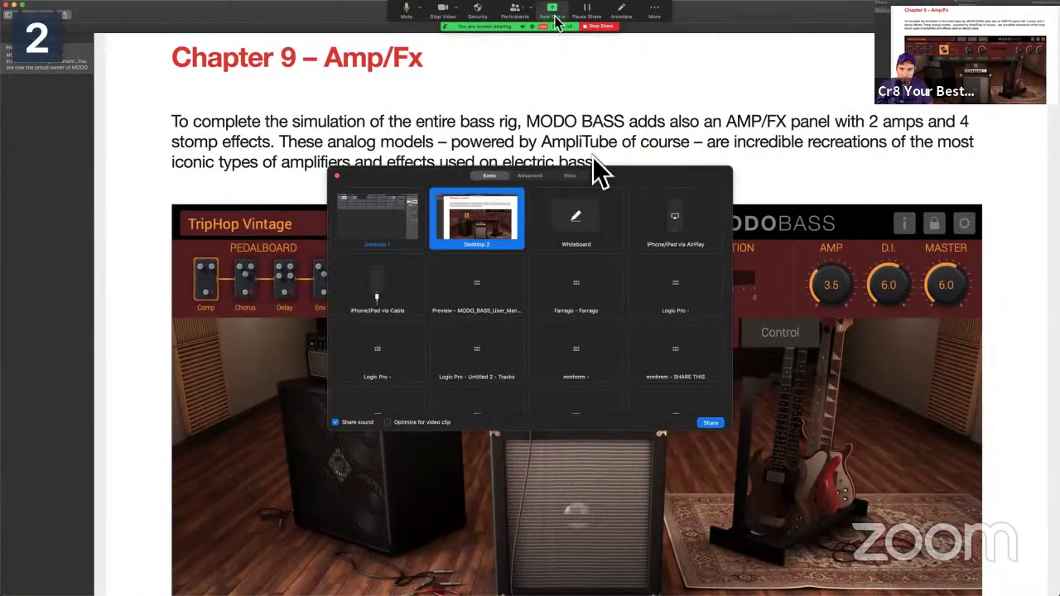
{"action": "left_click", "coordinate": [711, 423]}
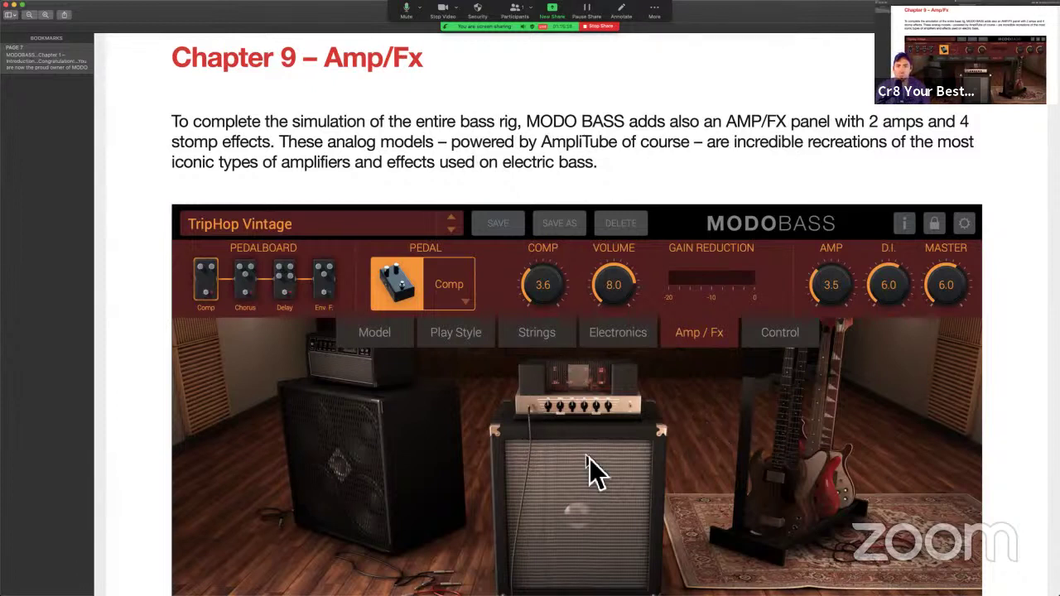
Step: Examine the manual's Amp/Fx illustration and its notes on D.I. output, selecting gear in the central view, and the 3D rig
{"action": "scroll", "coordinate": [587, 458], "scroll_direction": "down", "scroll_amount": 3}
{"action": "scroll", "coordinate": [587, 458], "scroll_direction": "down", "scroll_amount": 2}
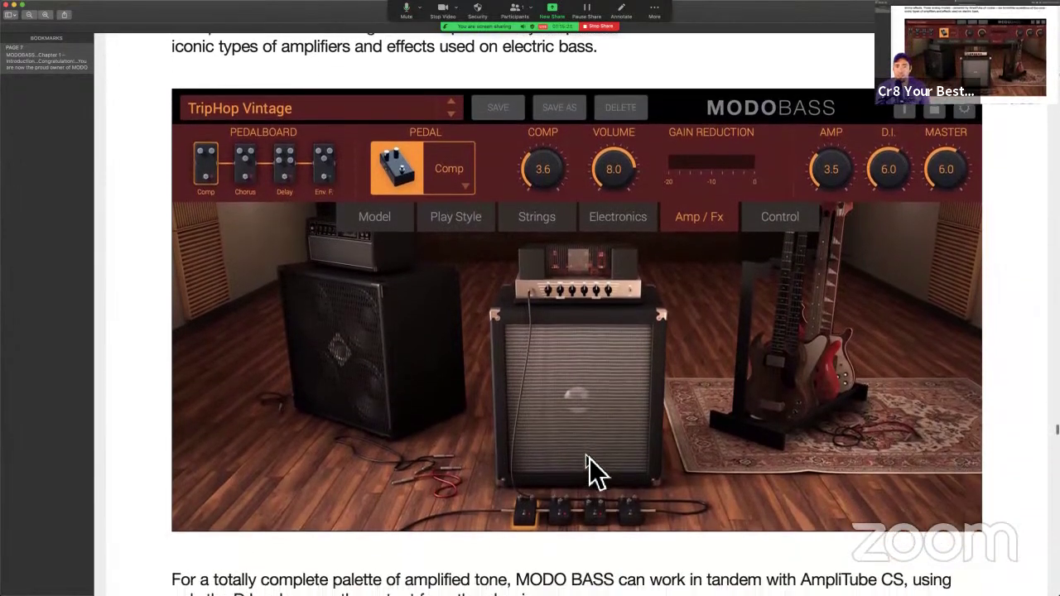
{"action": "scroll", "coordinate": [587, 458], "scroll_direction": "down", "scroll_amount": 1}
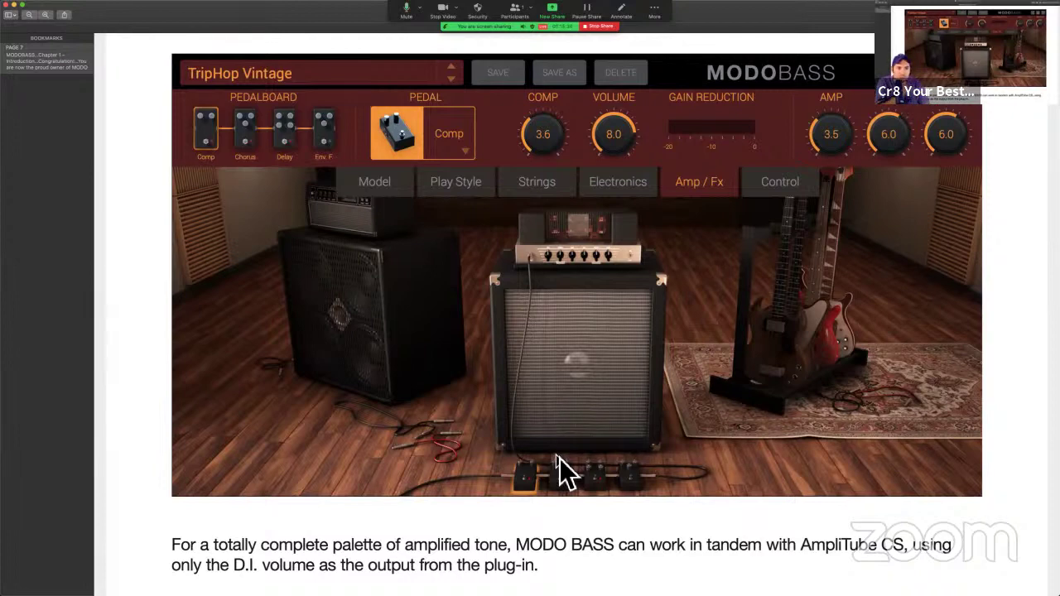
{"action": "scroll", "coordinate": [559, 458], "scroll_direction": "down", "scroll_amount": 2}
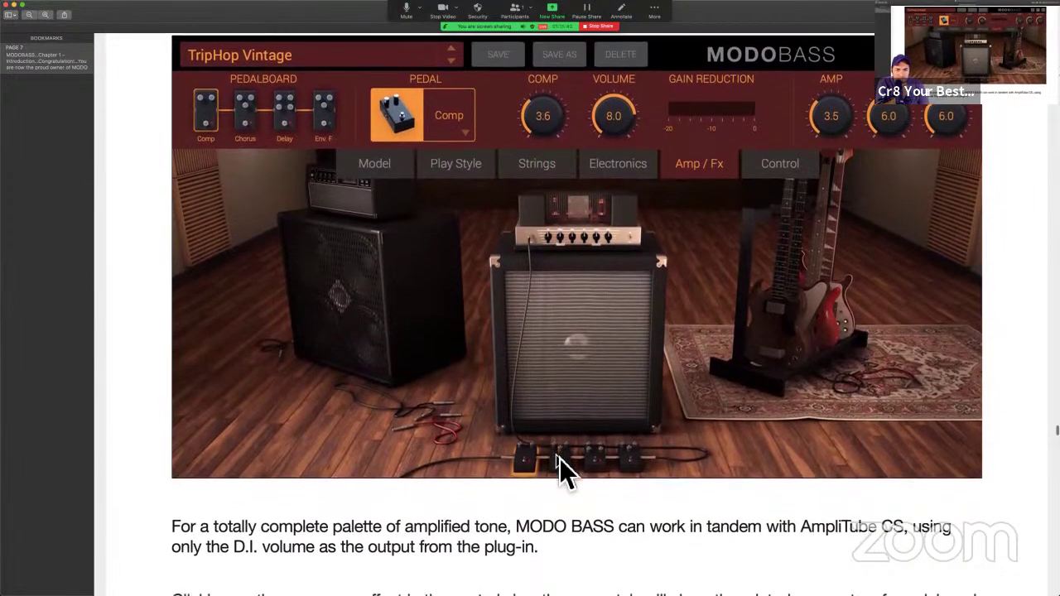
{"action": "scroll", "coordinate": [559, 457], "scroll_direction": "down", "scroll_amount": 10}
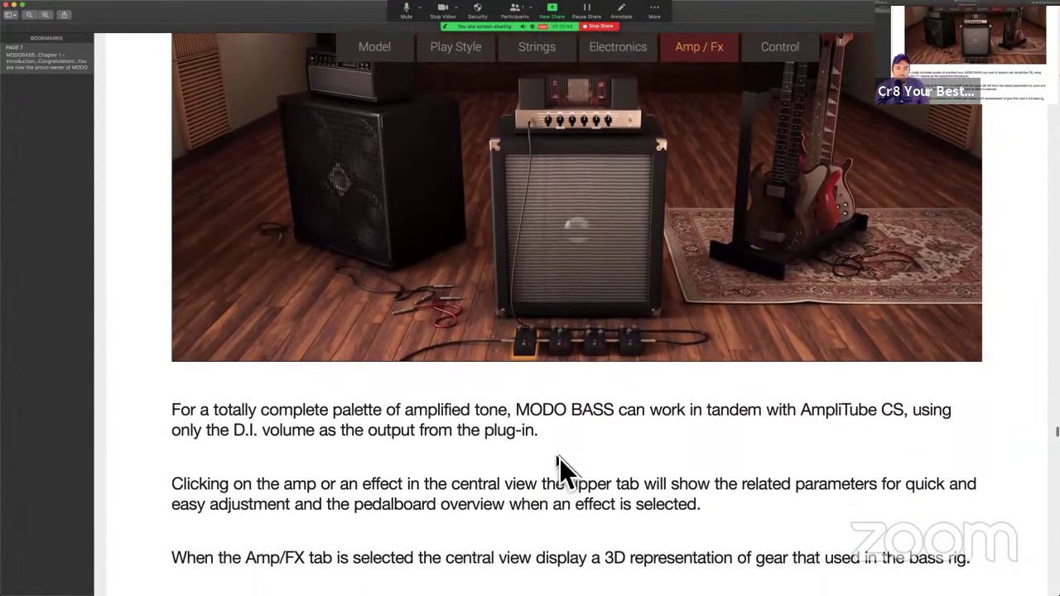
{"action": "scroll", "coordinate": [559, 468], "scroll_direction": "down", "scroll_amount": 1}
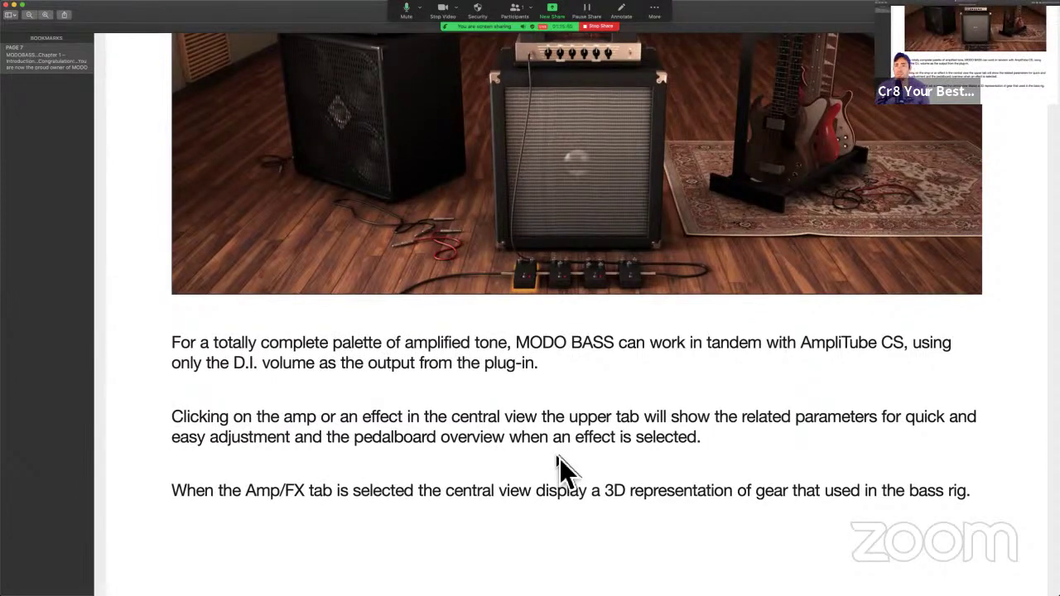
{"action": "scroll", "coordinate": [559, 460], "scroll_direction": "down", "scroll_amount": 3}
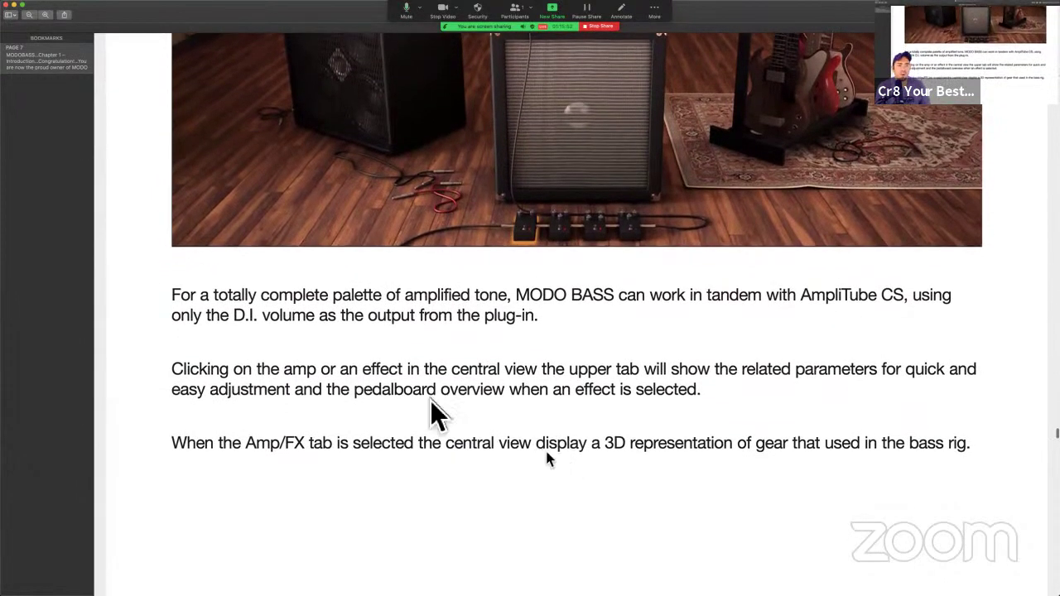
{"action": "scroll", "coordinate": [493, 375], "scroll_direction": "down", "scroll_amount": 2}
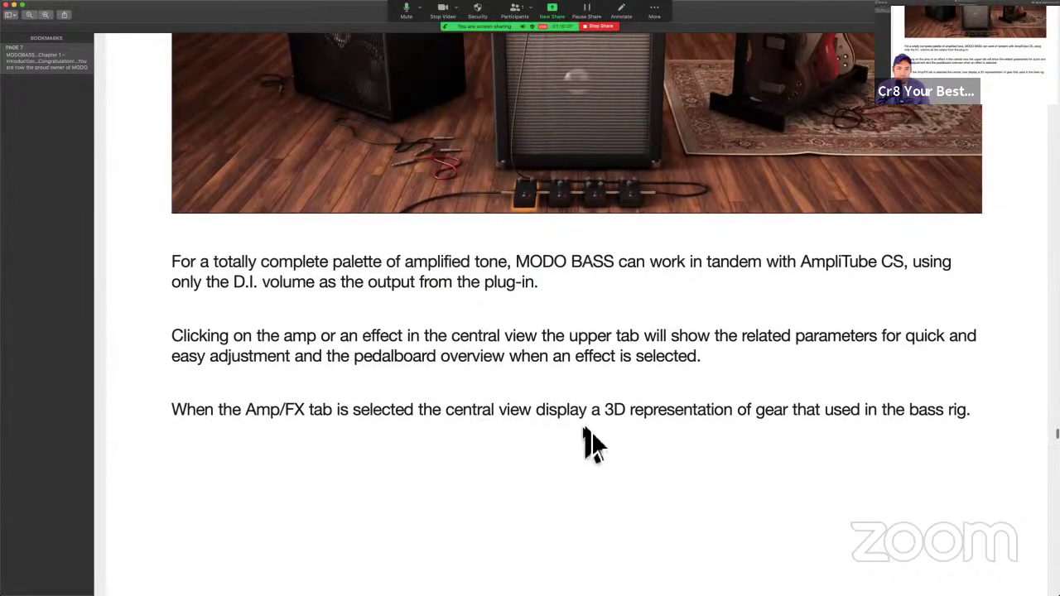
{"action": "scroll", "coordinate": [590, 441], "scroll_direction": "down", "scroll_amount": 5}
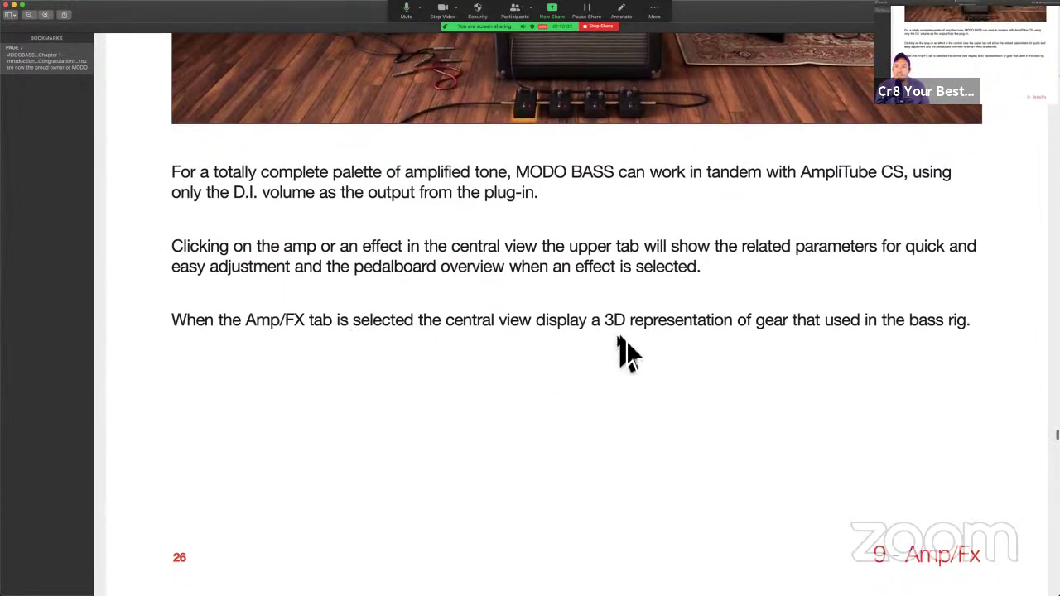
Step: Go to the manual's next page and read the descriptions of the Solid State and Tube amps
{"action": "scroll", "coordinate": [722, 328], "scroll_direction": "down", "scroll_amount": 2}
{"action": "scroll", "coordinate": [729, 330], "scroll_direction": "down", "scroll_amount": 15}
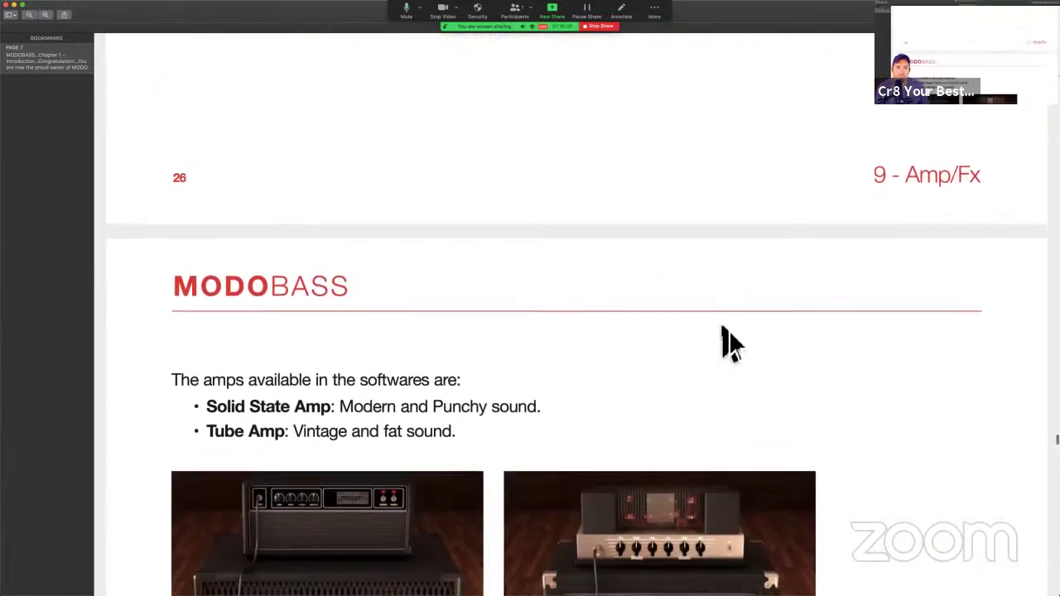
{"action": "scroll", "coordinate": [725, 330], "scroll_direction": "up", "scroll_amount": 2}
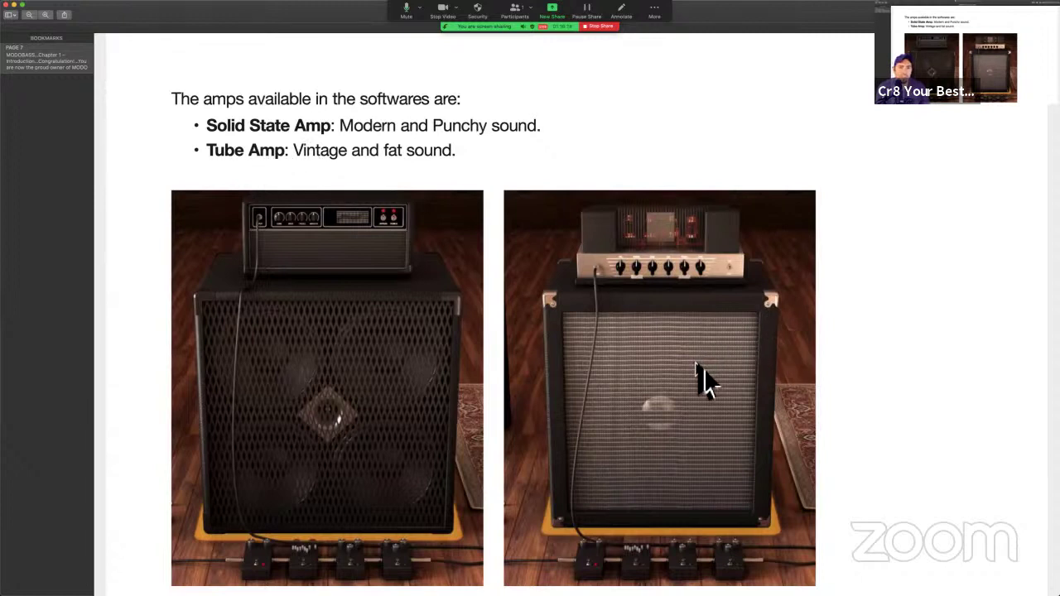
{"action": "scroll", "coordinate": [700, 373], "scroll_direction": "down", "scroll_amount": 2}
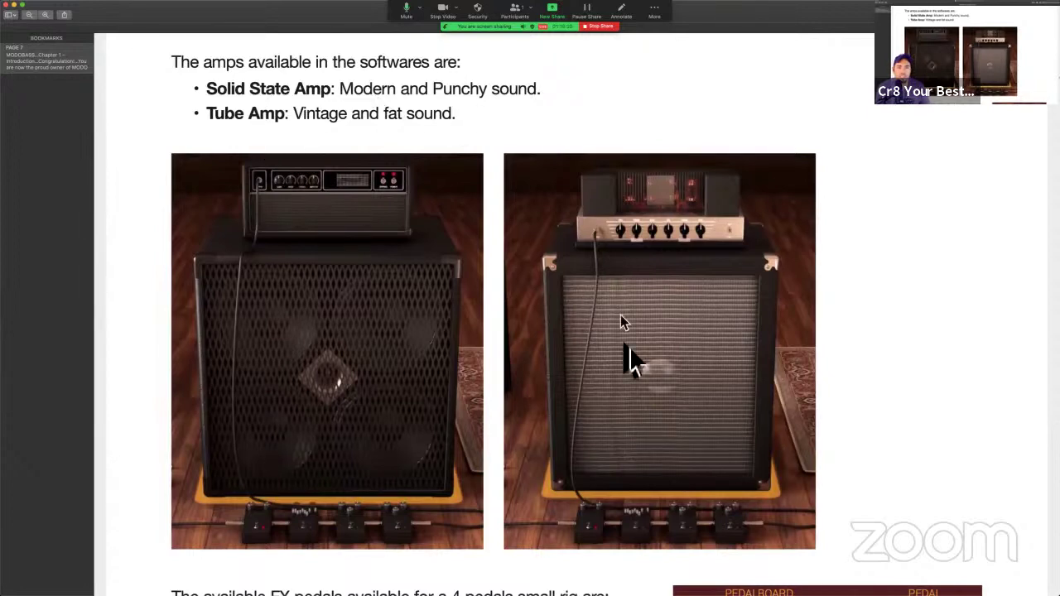
Step: Return to Logic Pro, show MODO BASS's Amp/Fx settings, and select the Tube amp and the Comp pedal
{"action": "key", "text": "ctrl+Left"}
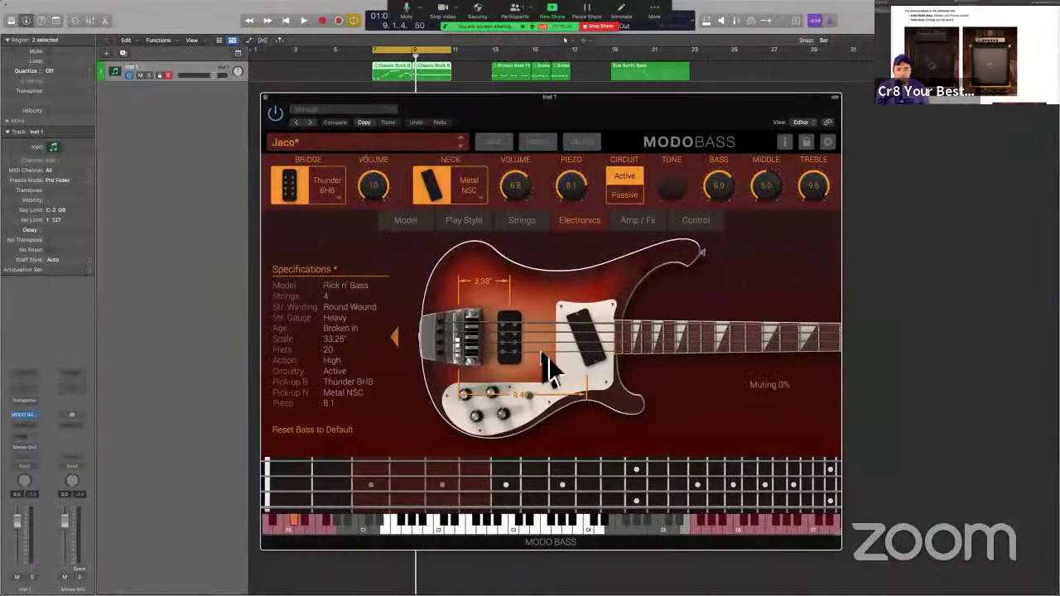
{"action": "left_click", "coordinate": [641, 235]}
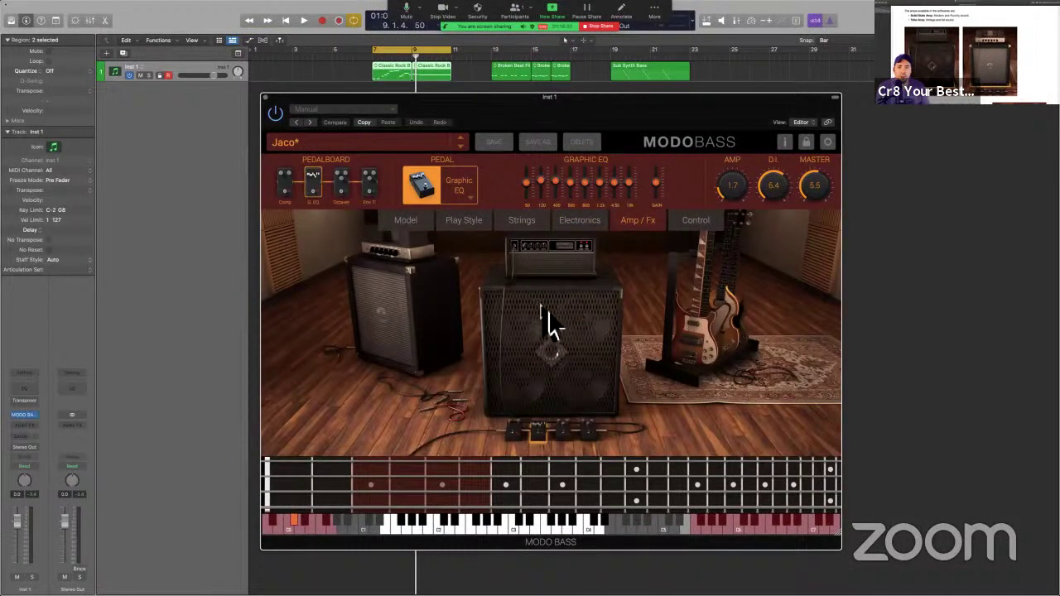
{"action": "left_click", "coordinate": [406, 309]}
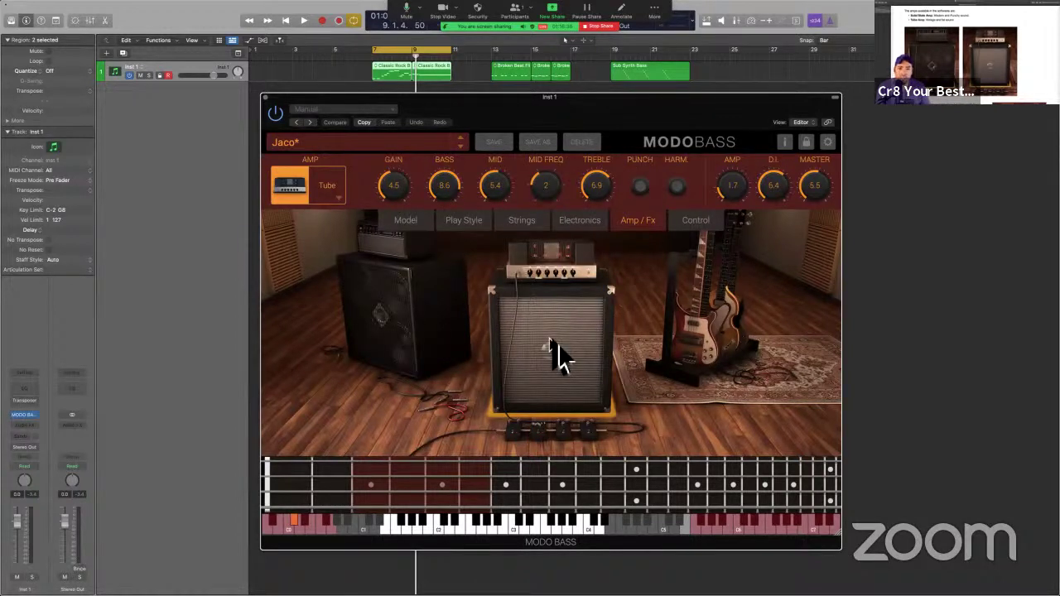
{"action": "left_click", "coordinate": [520, 442]}
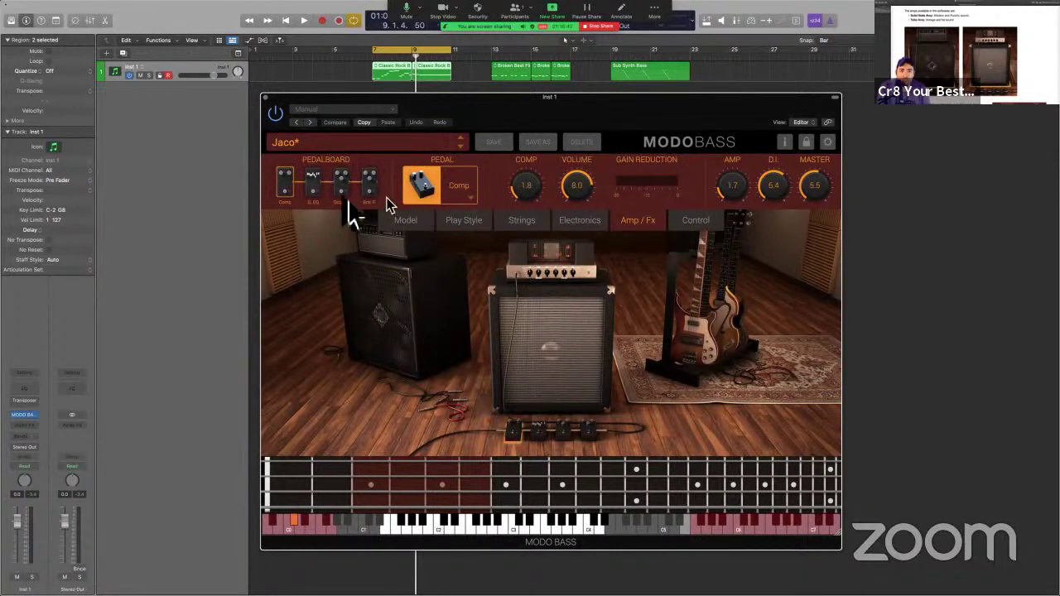
Step: Compare the Graphic EQ and Comp pedals' controls on the pedalboard, switching the Comp pedal off and on again
{"action": "left_click", "coordinate": [321, 190]}
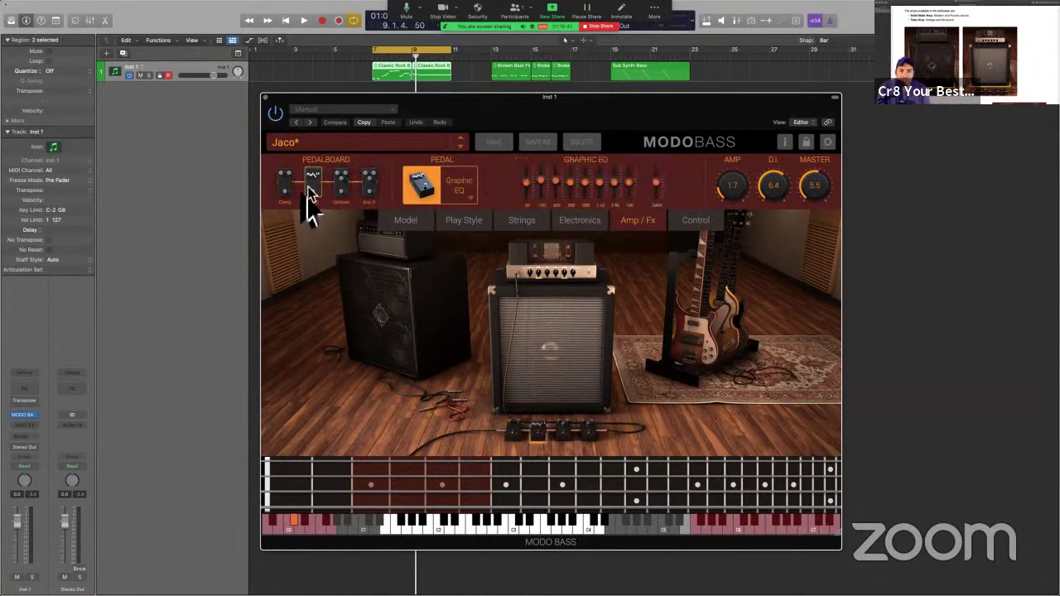
{"action": "left_click", "coordinate": [285, 188]}
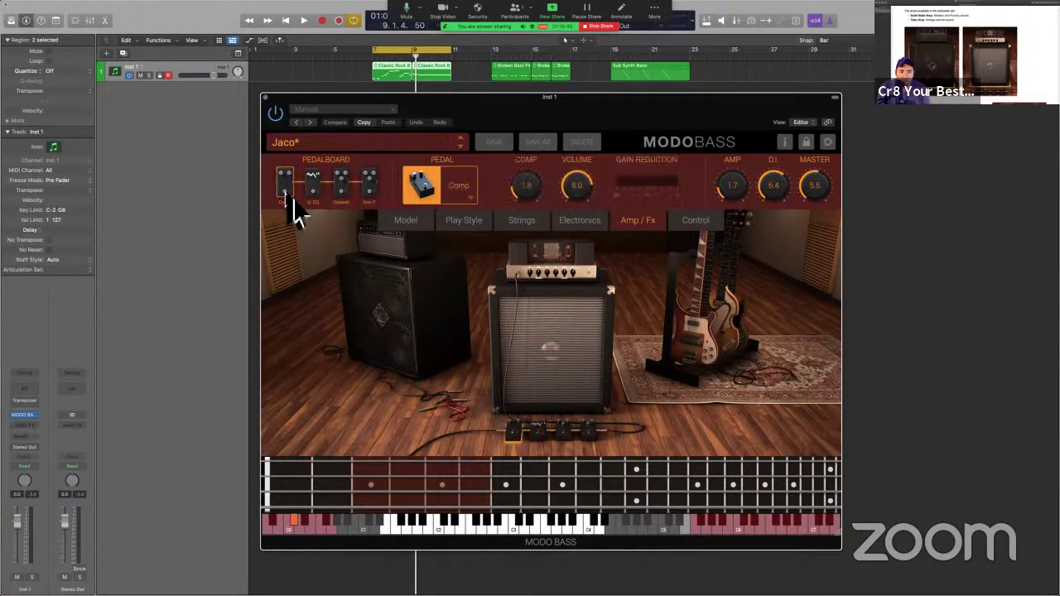
{"action": "left_click", "coordinate": [287, 197]}
{"action": "left_click", "coordinate": [288, 197]}
{"action": "left_click", "coordinate": [288, 198]}
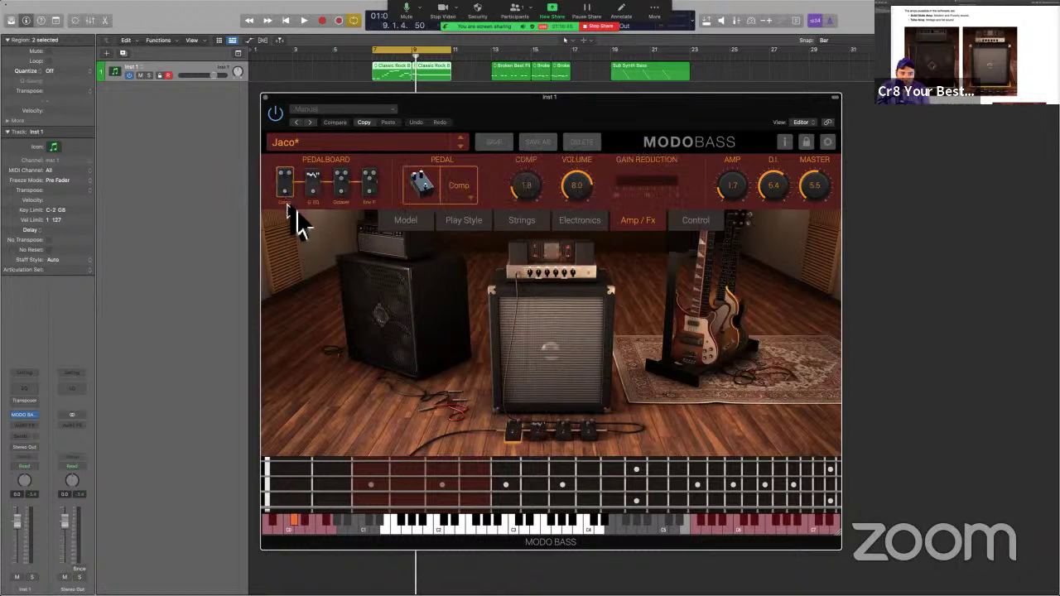
{"action": "left_click", "coordinate": [321, 199]}
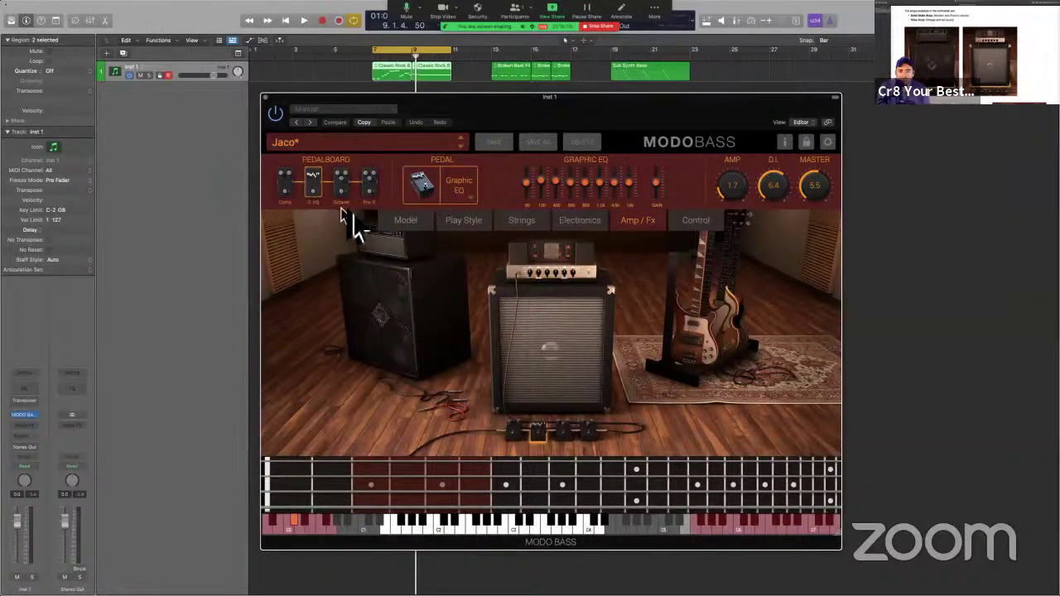
{"action": "left_click", "coordinate": [285, 186]}
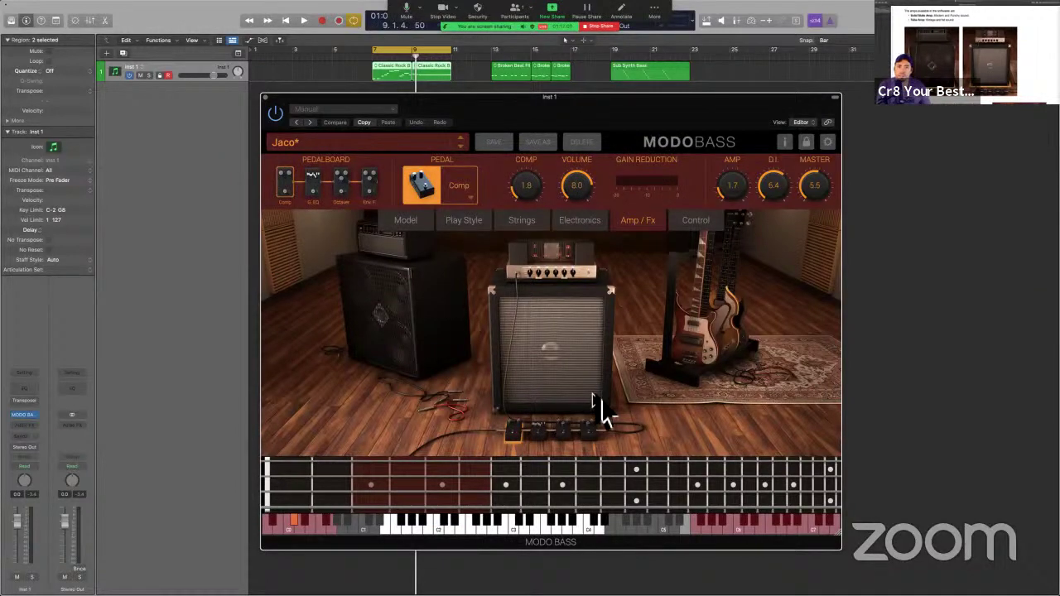
Step: Switch to the manual and read the list of FX pedals available for the four-pedal rig
{"action": "key", "text": "ctrl+Right"}
{"action": "scroll", "coordinate": [550, 468], "scroll_direction": "up", "scroll_amount": 3}
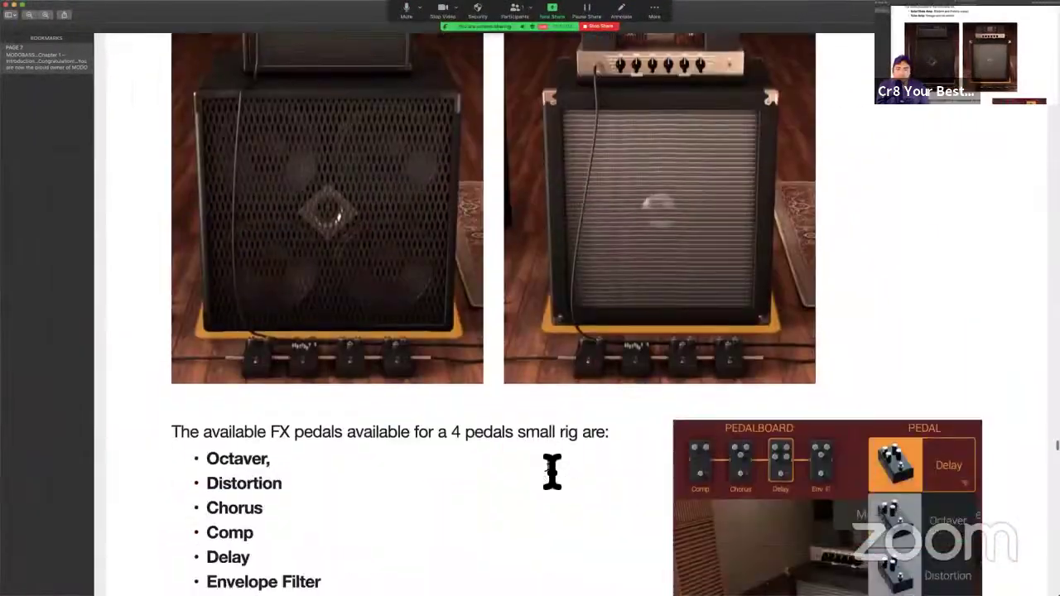
{"action": "scroll", "coordinate": [550, 472], "scroll_direction": "down", "scroll_amount": 5}
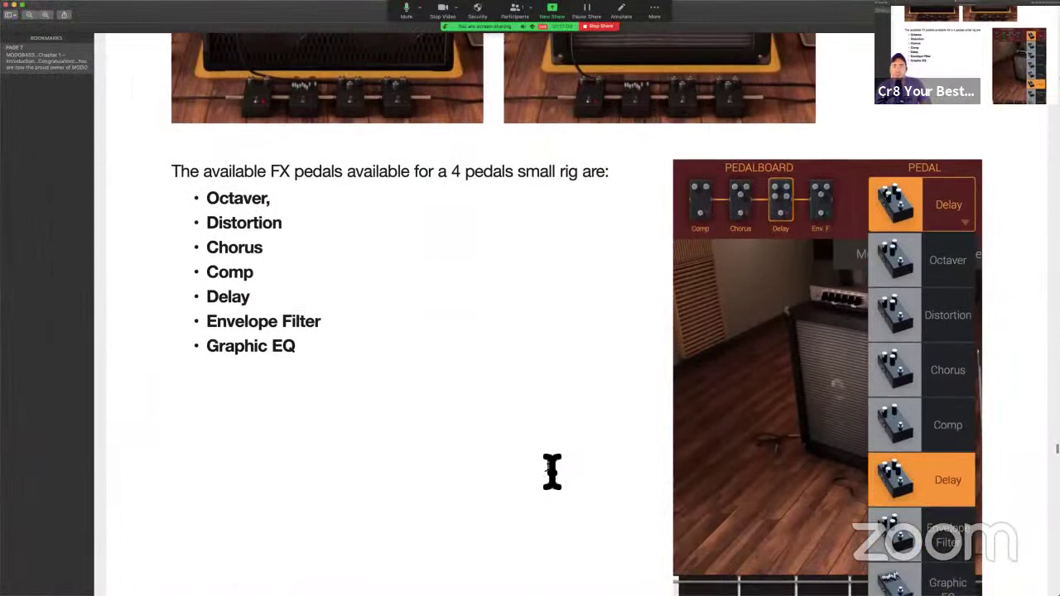
{"action": "scroll", "coordinate": [551, 472], "scroll_direction": "down", "scroll_amount": 1}
{"action": "scroll", "coordinate": [551, 472], "scroll_direction": "down", "scroll_amount": 1}
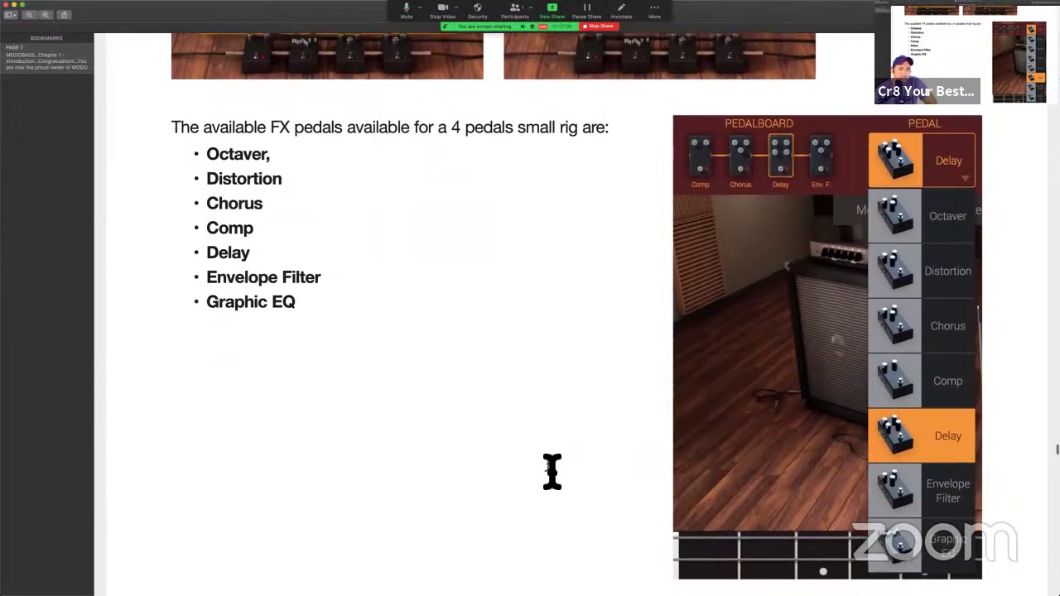
{"action": "scroll", "coordinate": [551, 472], "scroll_direction": "down", "scroll_amount": 2}
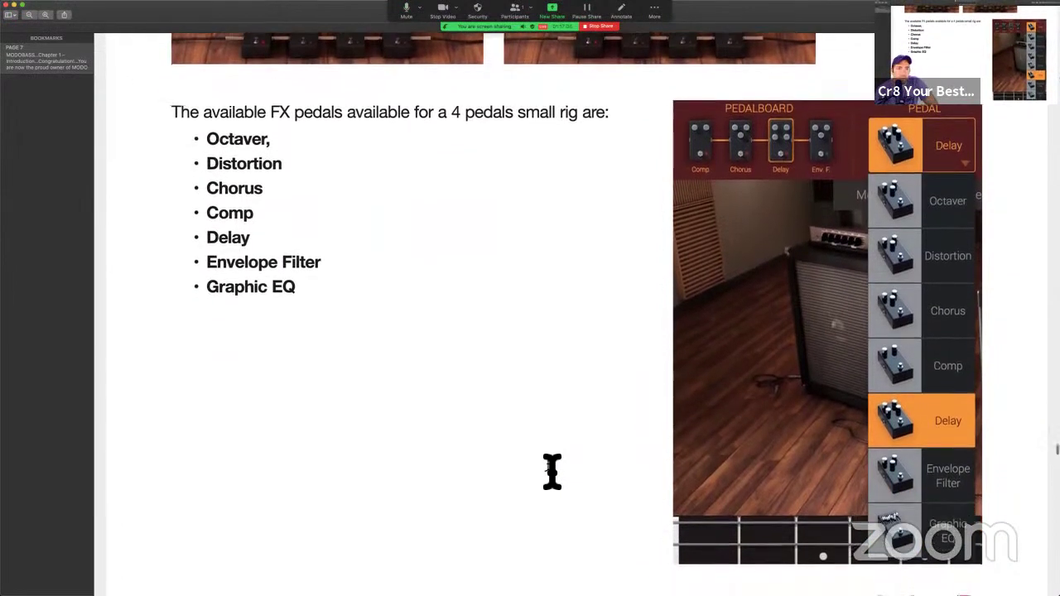
{"action": "scroll", "coordinate": [551, 472], "scroll_direction": "down", "scroll_amount": 2}
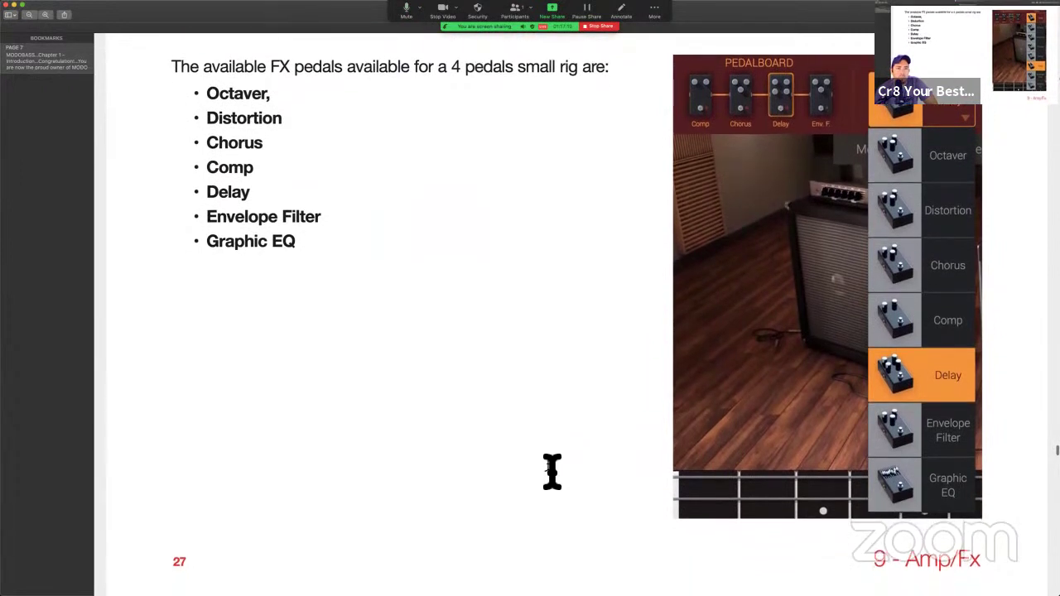
{"action": "scroll", "coordinate": [552, 472], "scroll_direction": "down", "scroll_amount": 1}
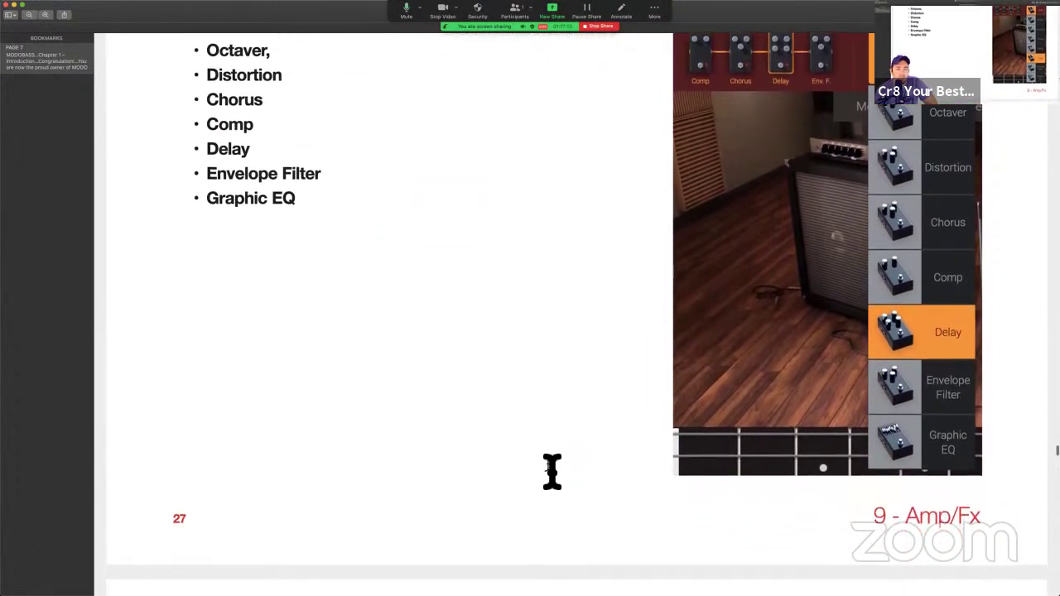
{"action": "scroll", "coordinate": [552, 472], "scroll_direction": "up", "scroll_amount": 3}
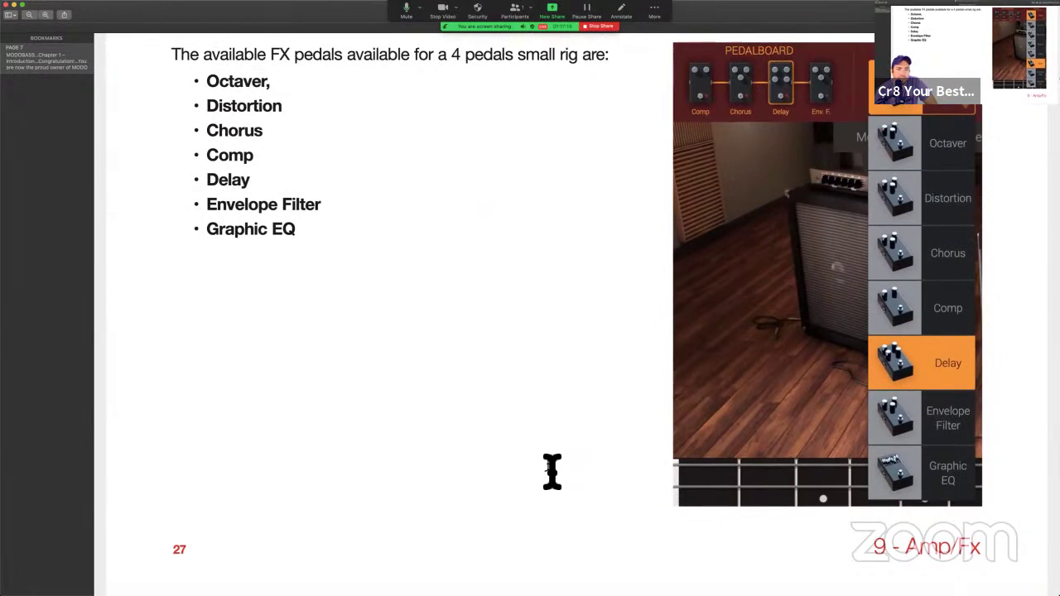
Step: Return to Logic Pro, audition the bass loop, toggle the Comp pedal, and view its list of alternative pedal types, keeping Comp
{"action": "key", "text": "ctrl+Left"}
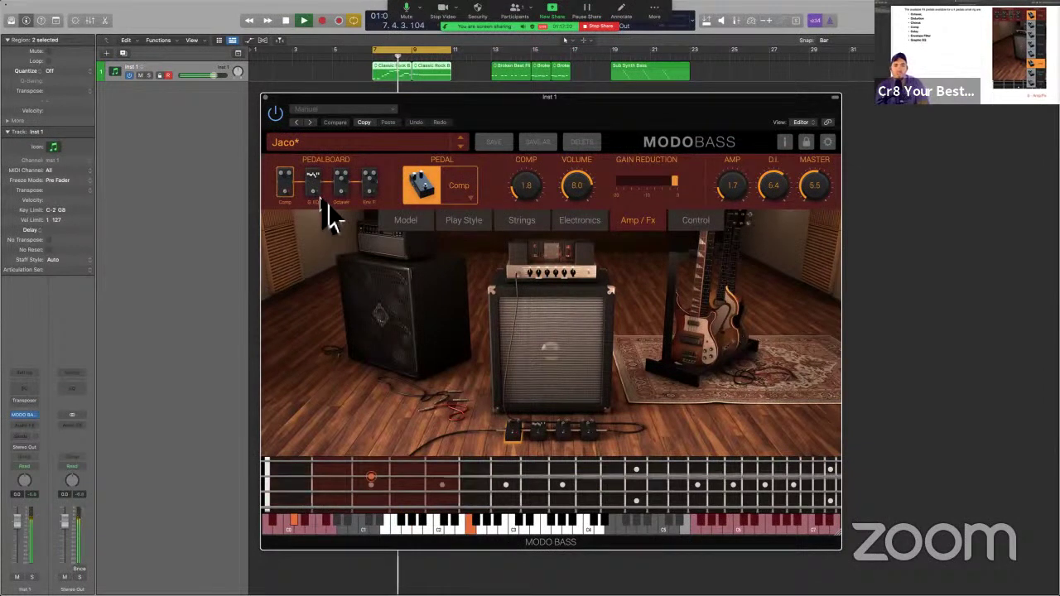
{"action": "key", "text": "space"}
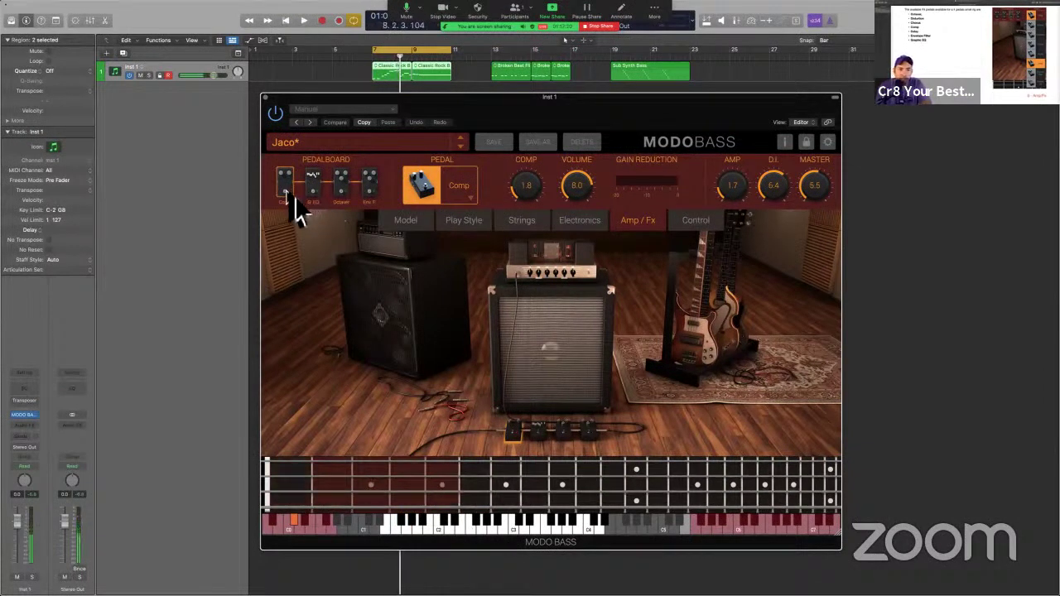
{"action": "left_click", "coordinate": [286, 193]}
{"action": "left_click", "coordinate": [427, 195]}
{"action": "left_click", "coordinate": [425, 198]}
{"action": "left_click", "coordinate": [426, 197]}
{"action": "left_click", "coordinate": [470, 199]}
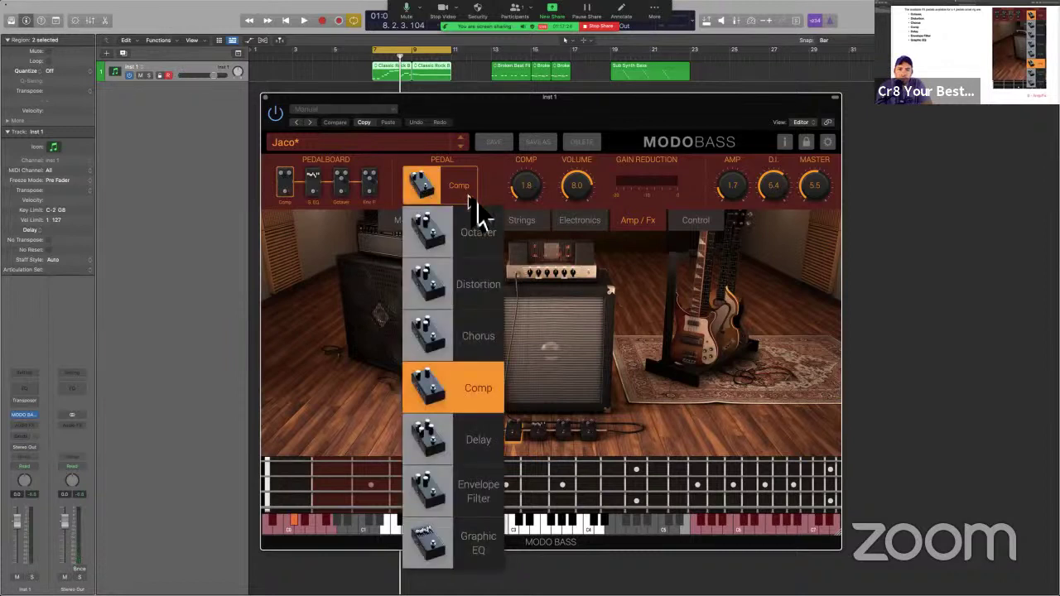
{"action": "left_click", "coordinate": [474, 208]}
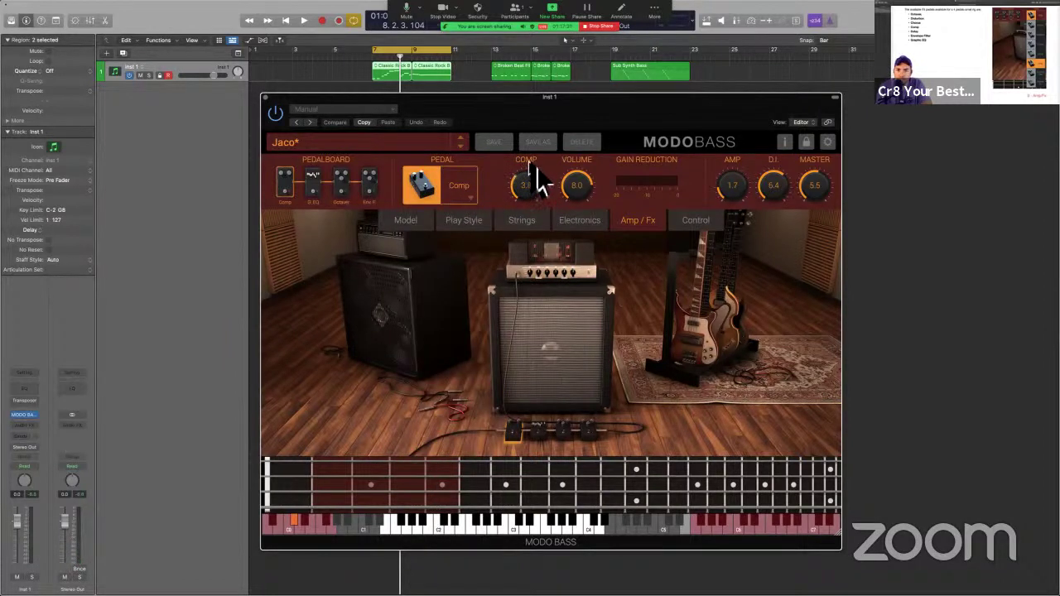
Step: Set the Comp pedal's compression amount to 3.9 while playing the bass loop
{"action": "key", "text": "space"}
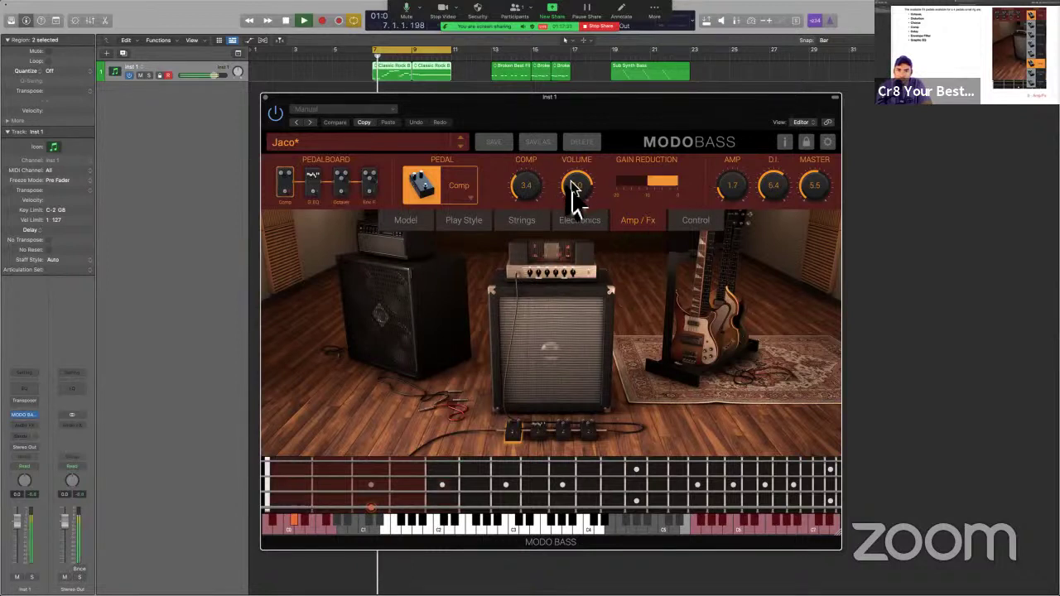
{"action": "left_click_drag", "start_coordinate": [527, 183], "coordinate": [533, 183]}
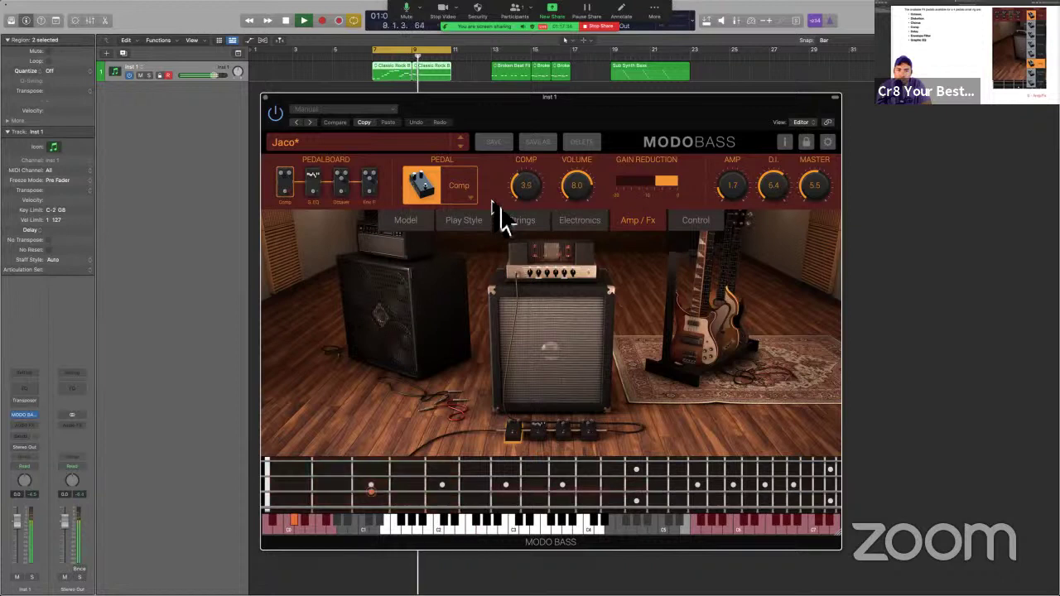
{"action": "key", "text": "space"}
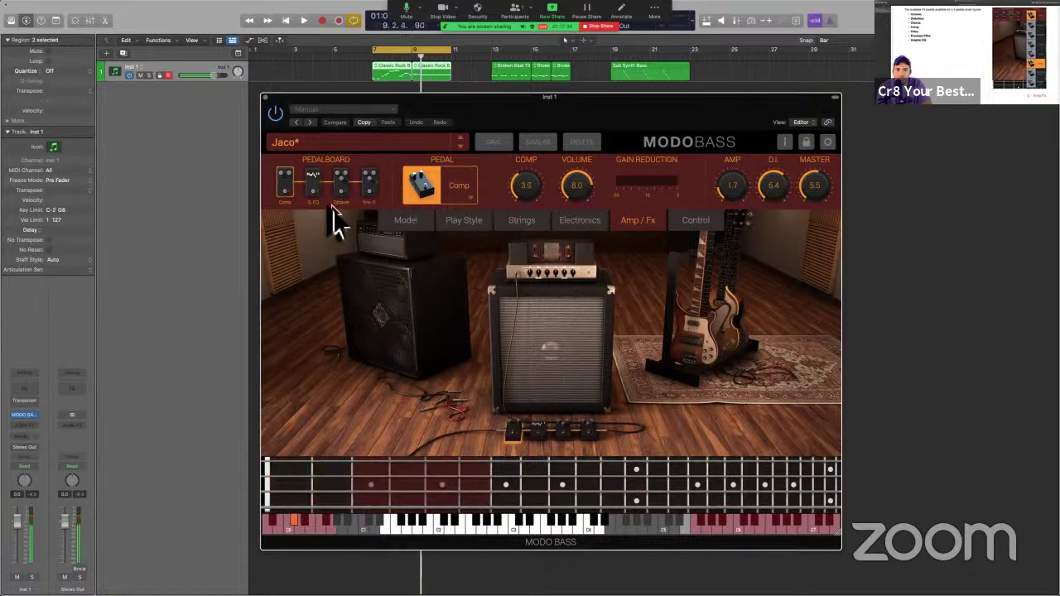
Step: Audition the bass loop with the Comp pedal bypassed and again with it switched on
{"action": "left_click", "coordinate": [287, 192]}
{"action": "key", "text": "space"}
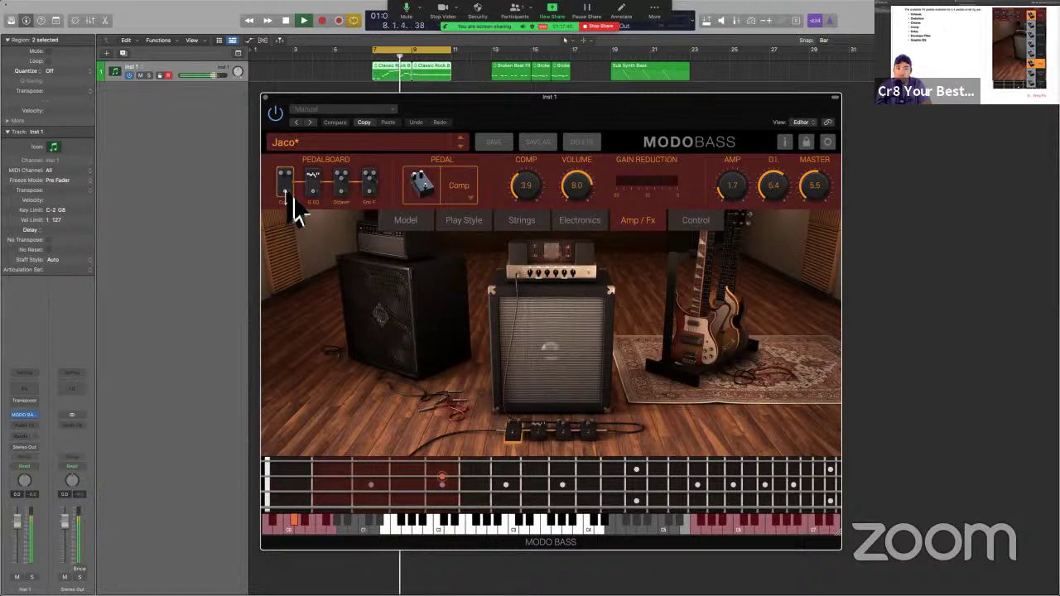
{"action": "key", "text": "space"}
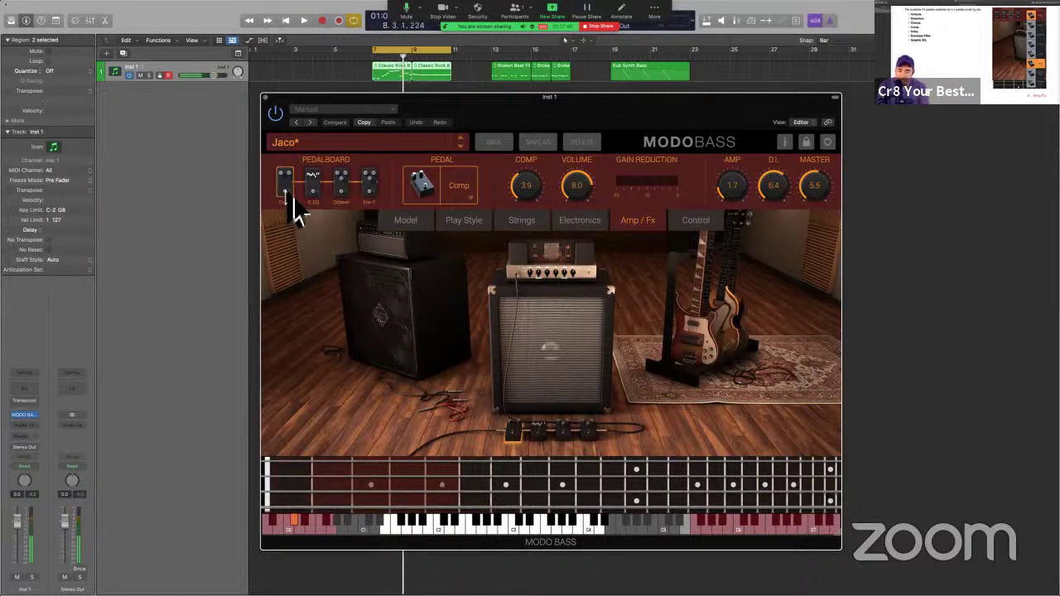
{"action": "left_click", "coordinate": [293, 195]}
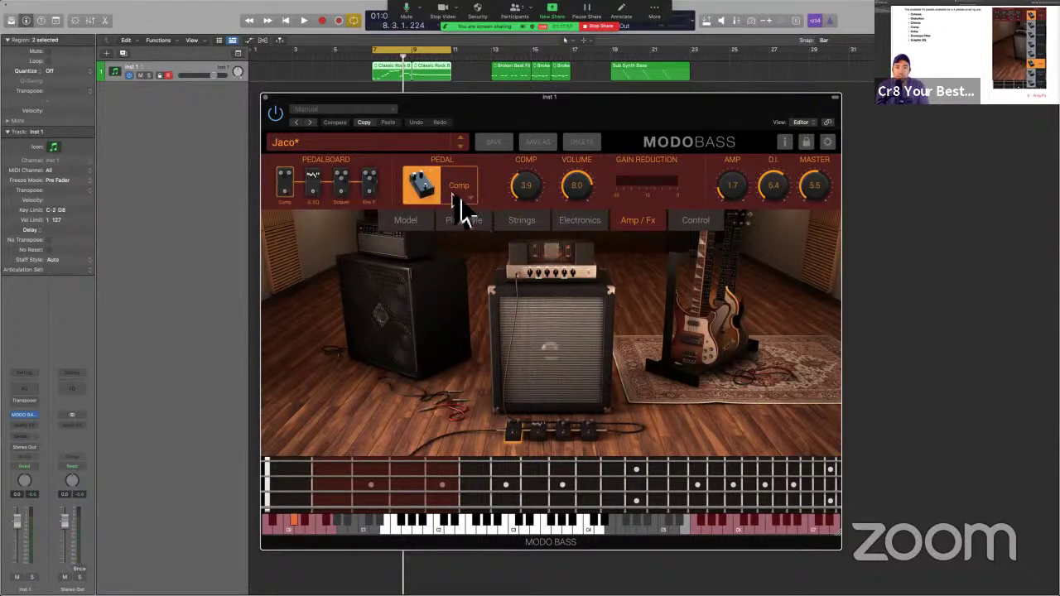
{"action": "key", "text": "space"}
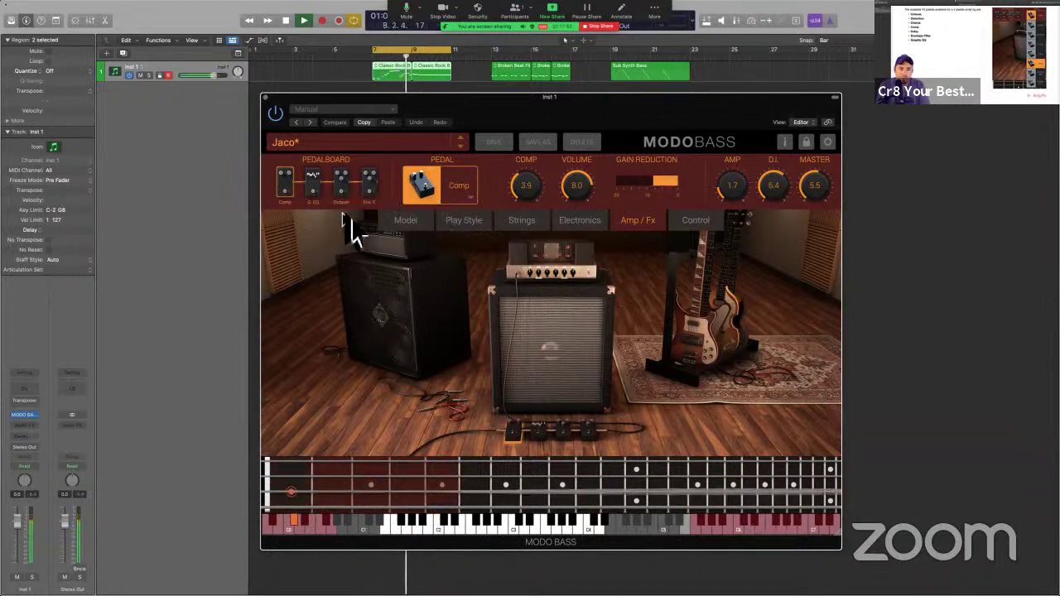
{"action": "key", "text": "space"}
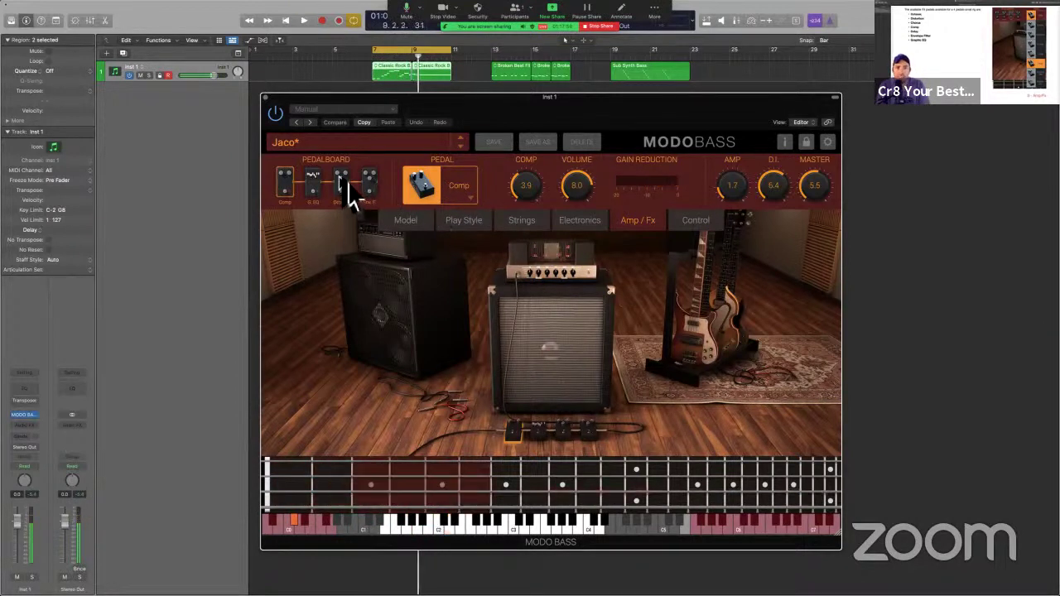
Step: Switch on the Octaver pedal and, during loop playback, audition Blend at 10 before setting Blend to 4.6 and Texture to 6.4
{"action": "left_click", "coordinate": [342, 183]}
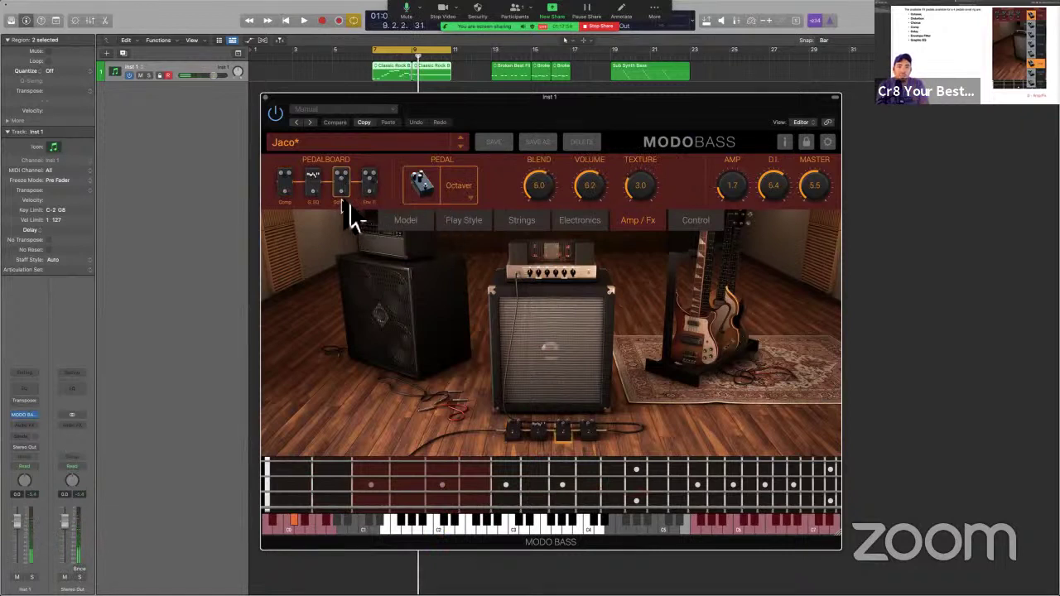
{"action": "left_click", "coordinate": [351, 200]}
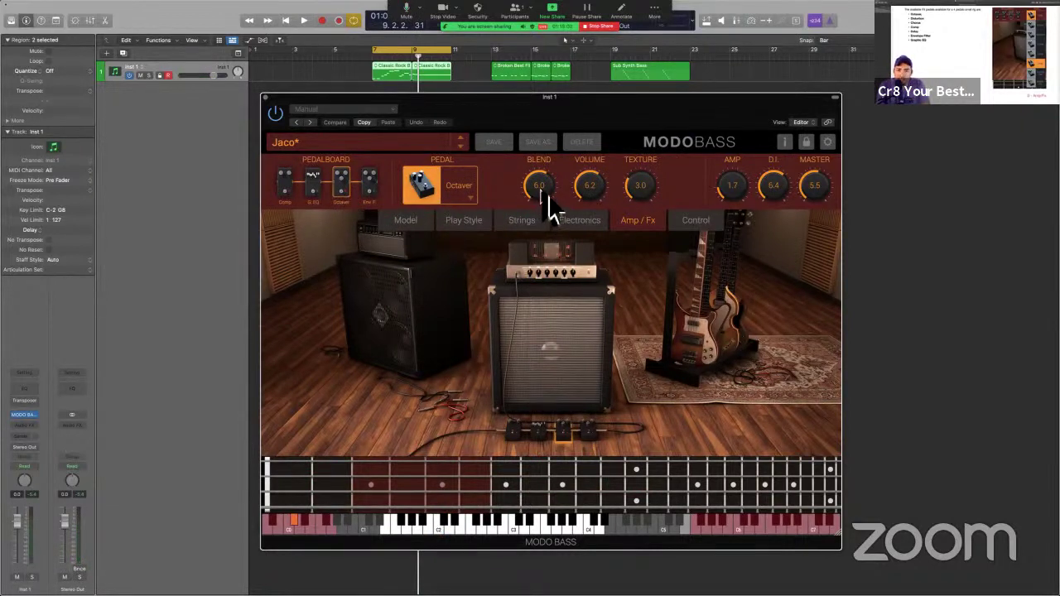
{"action": "left_click_drag", "start_coordinate": [548, 195], "coordinate": [549, 208]}
{"action": "key", "text": "space"}
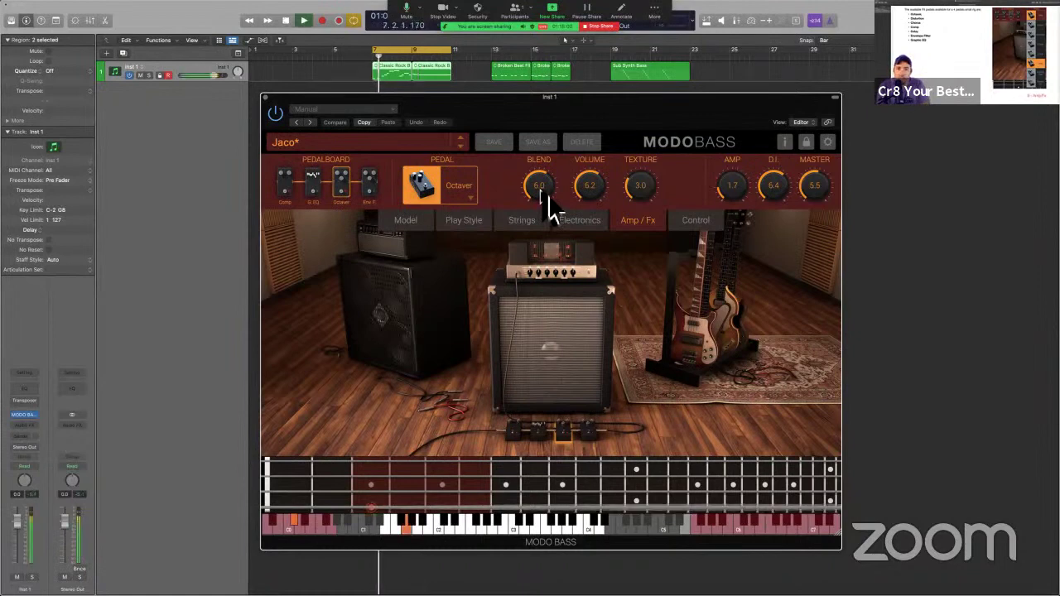
{"action": "scroll", "coordinate": [547, 149], "scroll_direction": "down", "scroll_amount": 3}
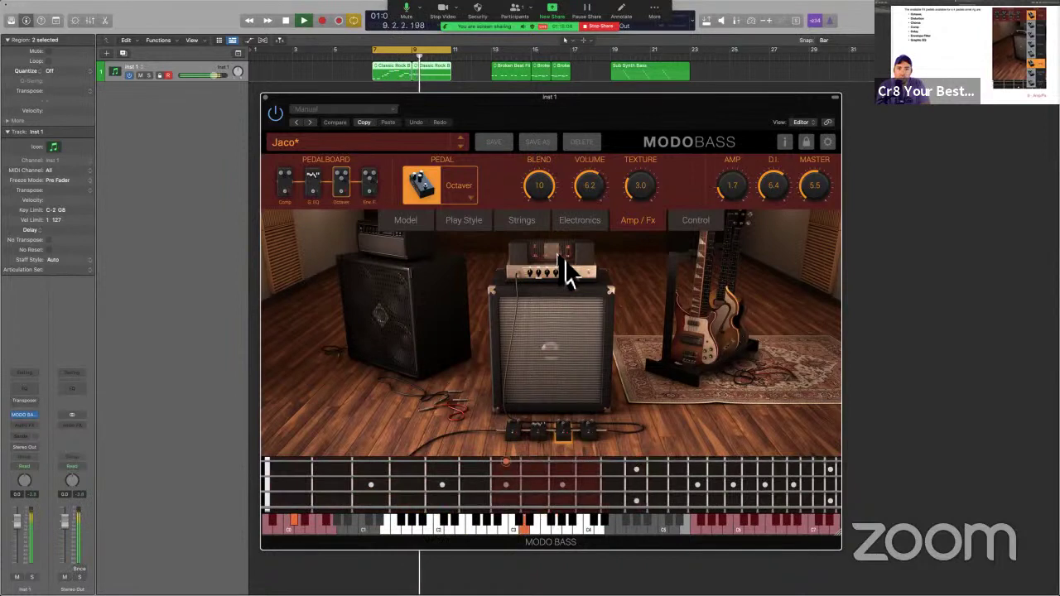
{"action": "scroll", "coordinate": [563, 202], "scroll_direction": "up", "scroll_amount": 3}
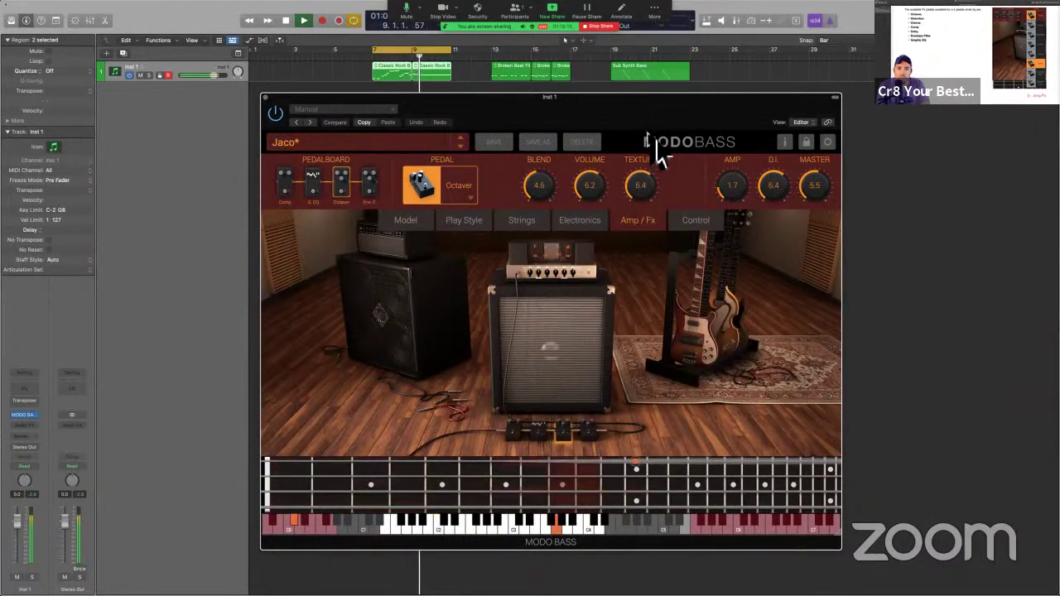
{"action": "scroll", "coordinate": [654, 153], "scroll_direction": "up", "scroll_amount": 4}
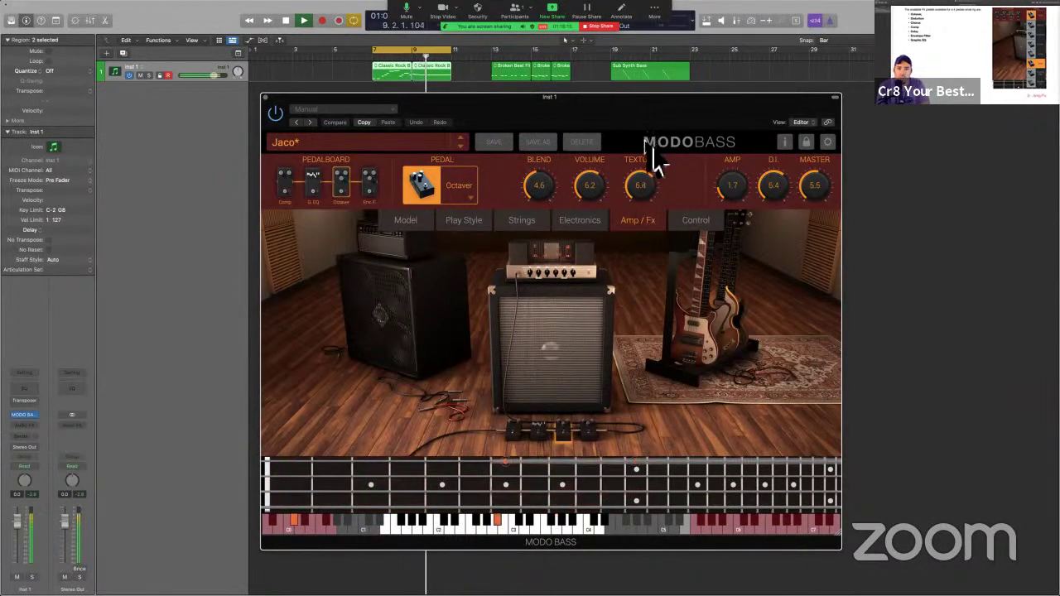
Step: Switch on the Envelope Filter pedal, set its Frequency to 152, and audition the HP and BP modes during loop playback
{"action": "left_click", "coordinate": [371, 189]}
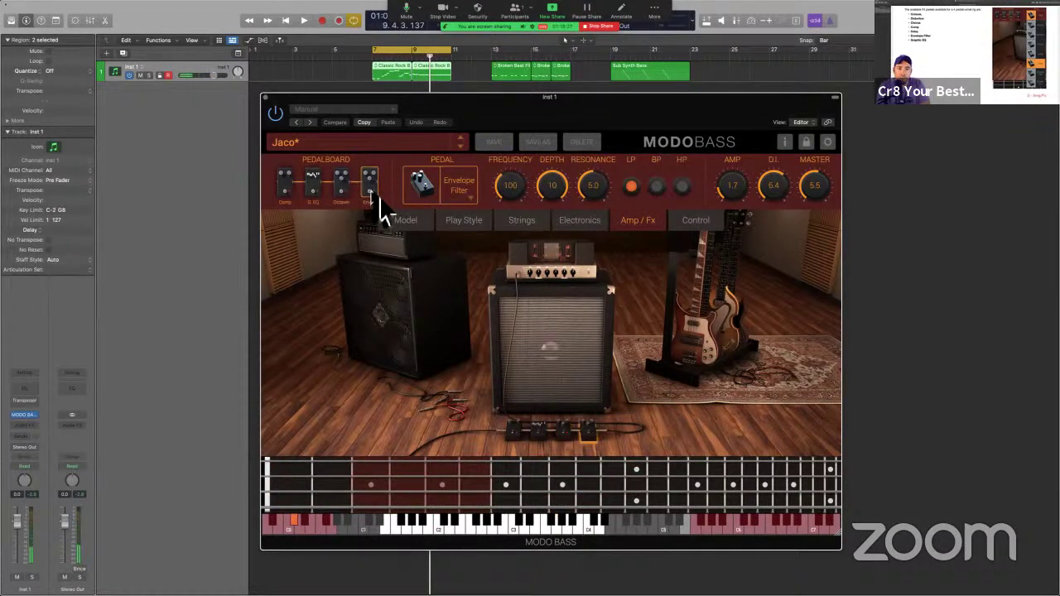
{"action": "left_click", "coordinate": [379, 196]}
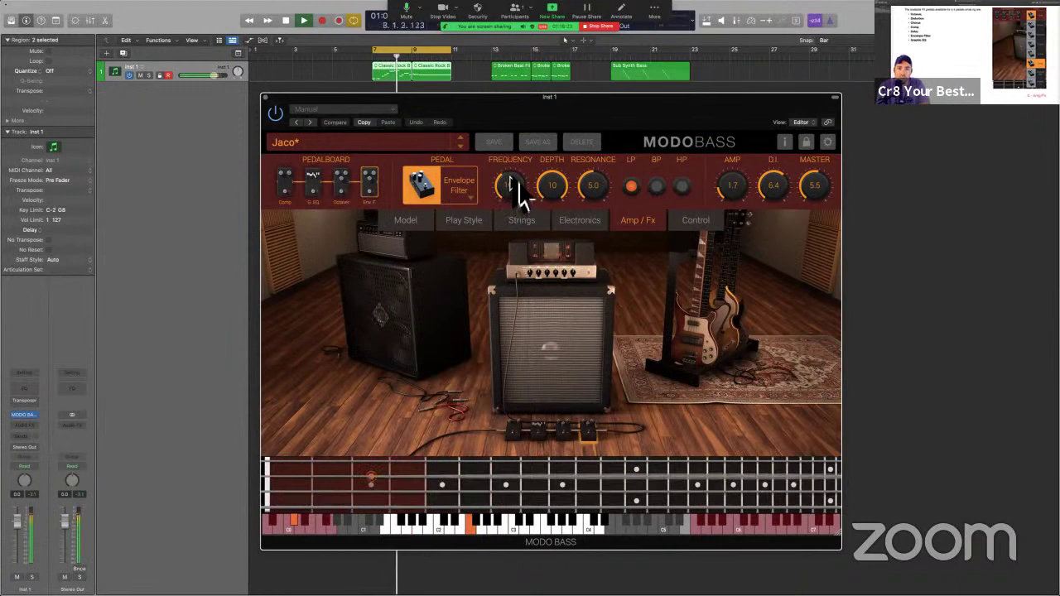
{"action": "left_click", "coordinate": [656, 187]}
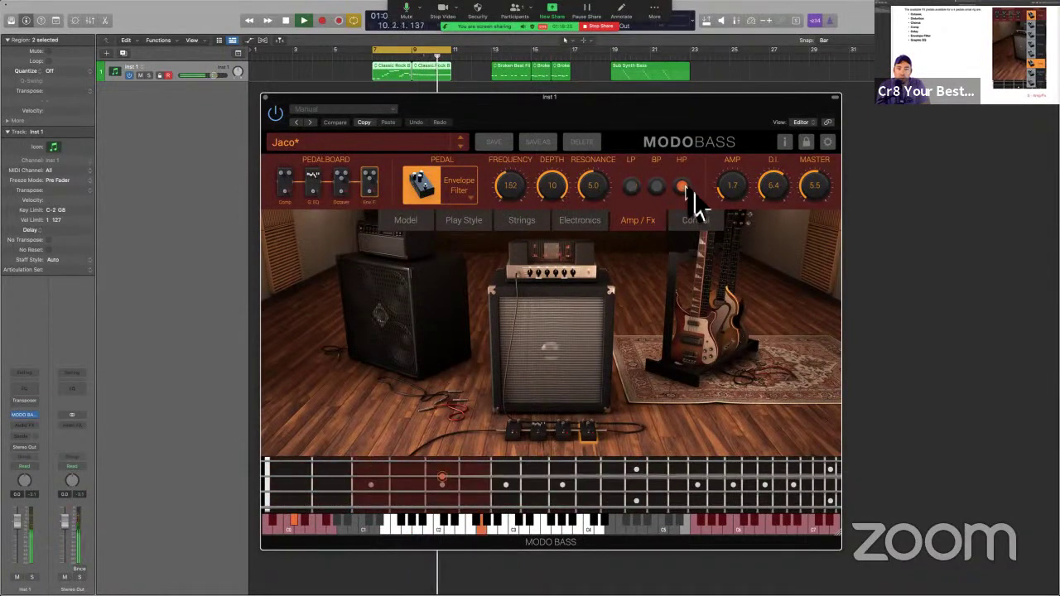
{"action": "left_click", "coordinate": [682, 188]}
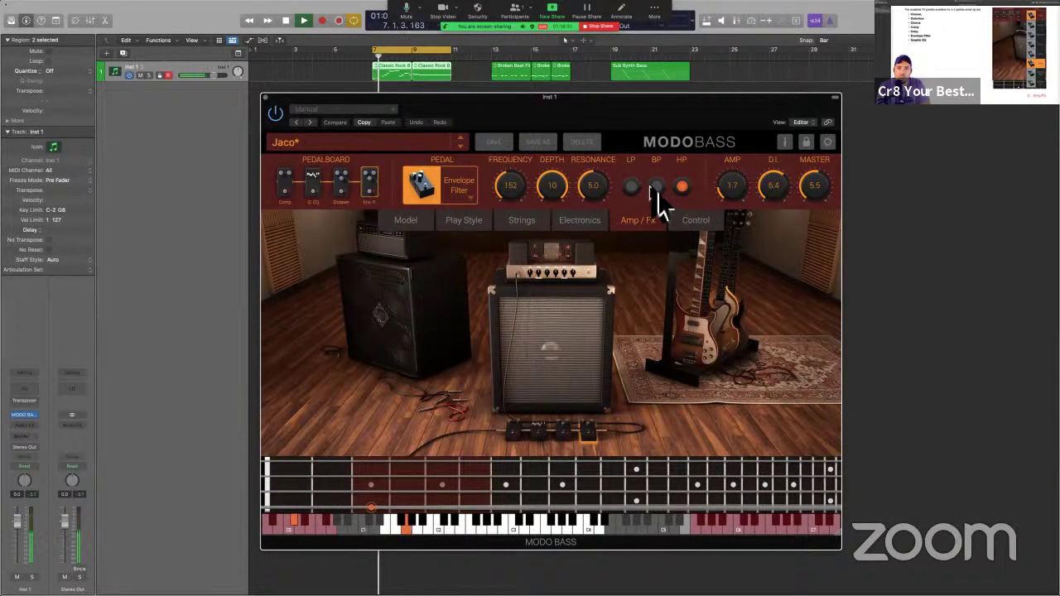
{"action": "left_click", "coordinate": [656, 187]}
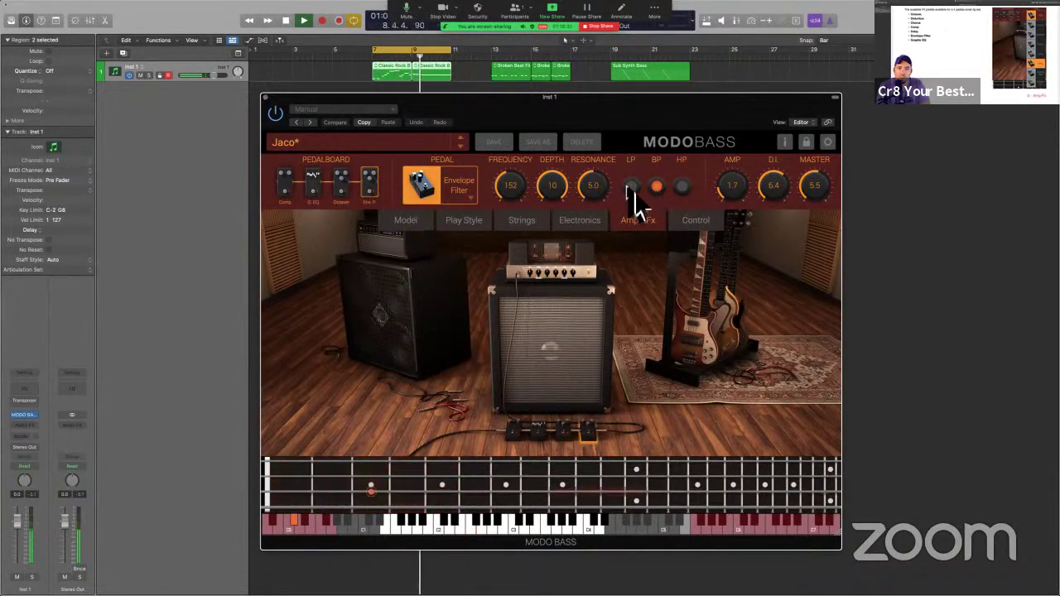
Step: Replace the Envelope Filter pedal with Distortion and raise its Drive to 5.2 while the bass loop plays
{"action": "key", "text": "space"}
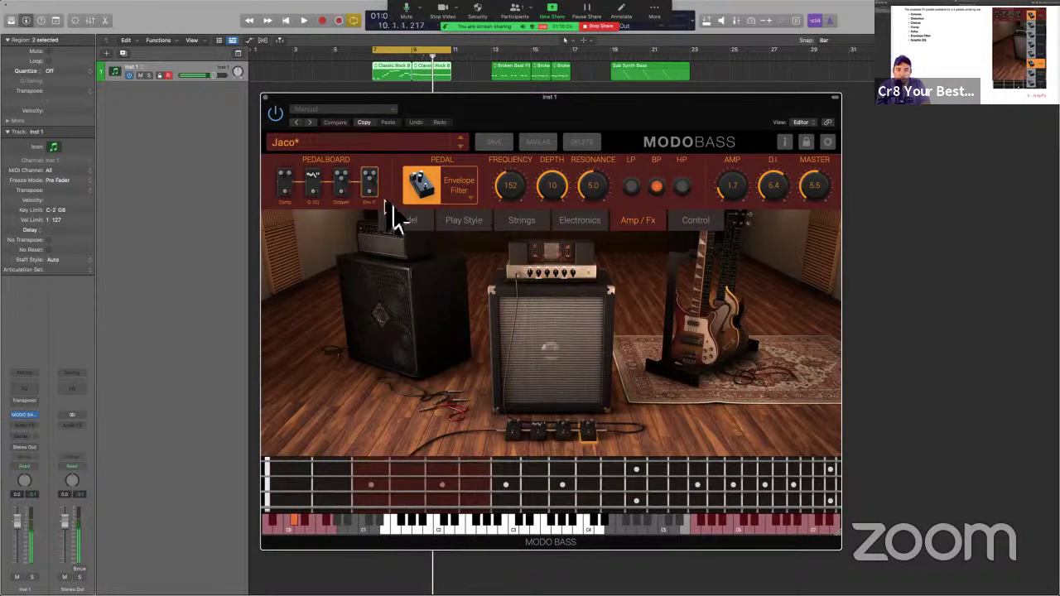
{"action": "left_click", "coordinate": [468, 197]}
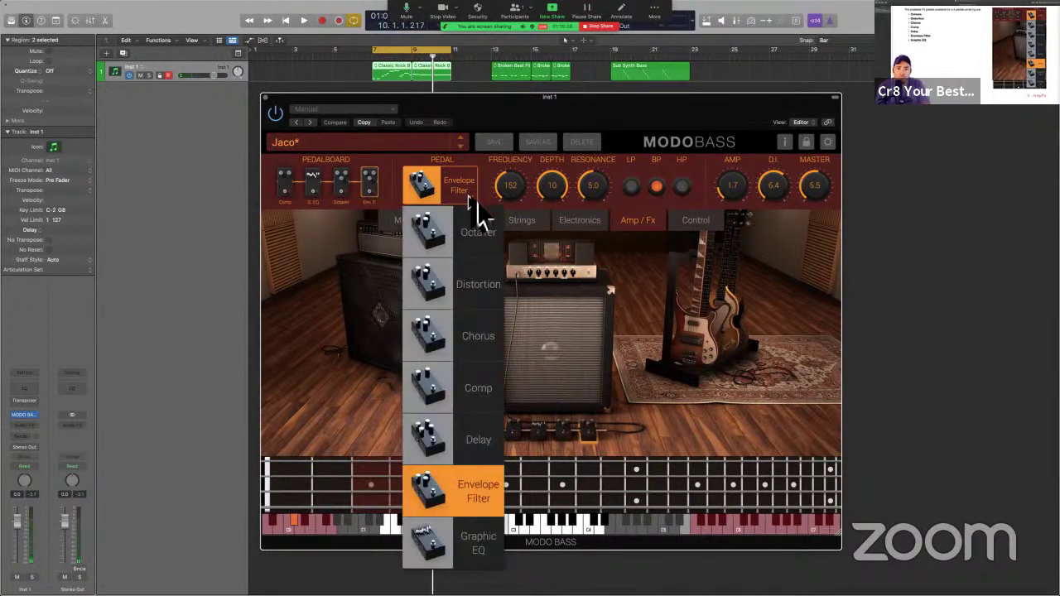
{"action": "left_click", "coordinate": [483, 298]}
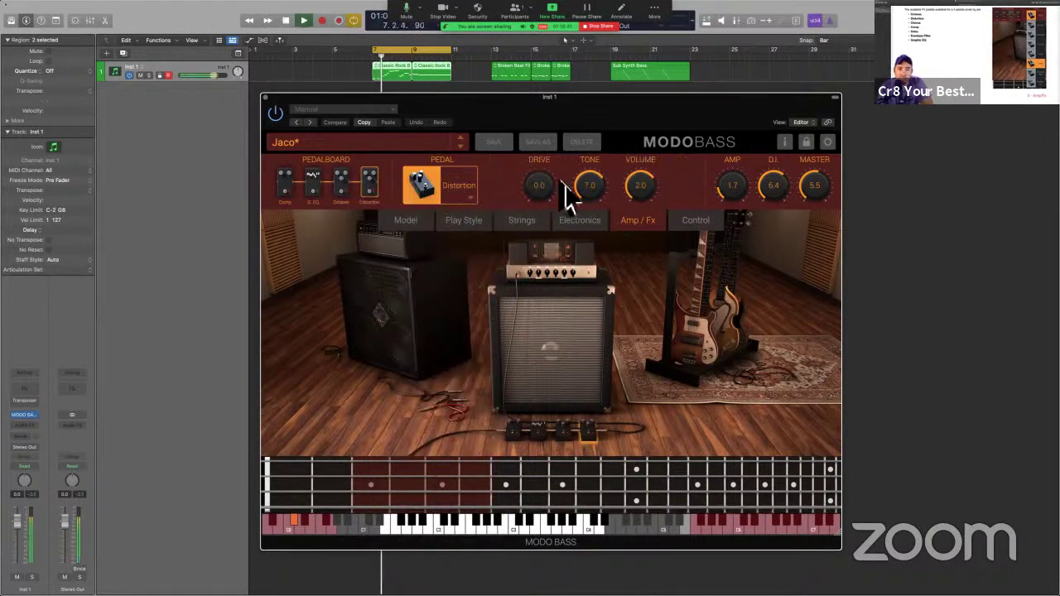
{"action": "left_click_drag", "start_coordinate": [551, 159], "coordinate": [549, 124]}
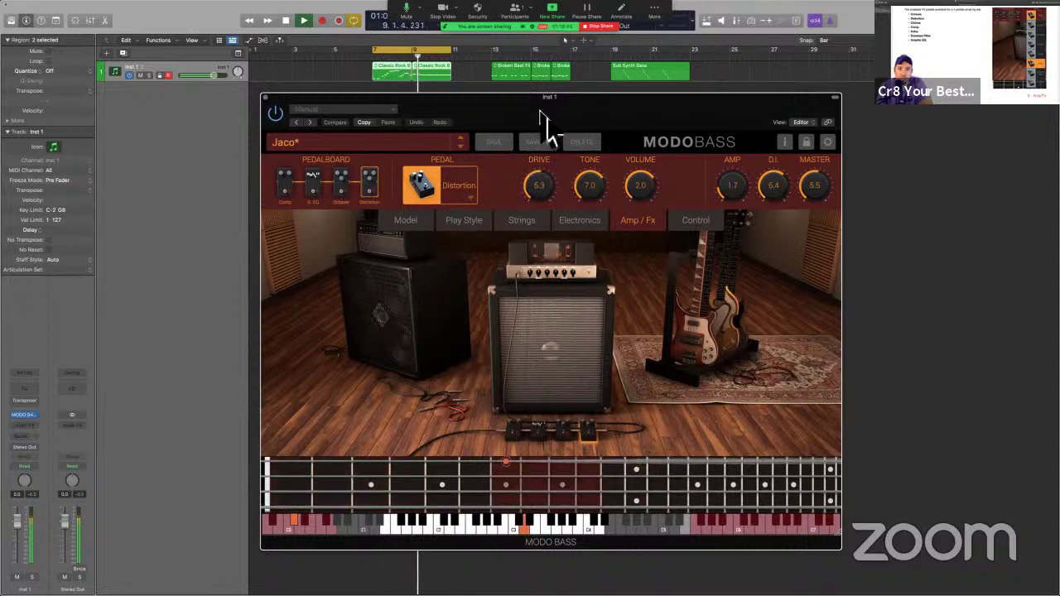
{"action": "key", "text": "space"}
Step: Set the cycle range to the Sub Synth Bass region and raise the Master level to 6.9 during its playback
{"action": "left_click", "coordinate": [638, 74]}
{"action": "key", "text": "u"}
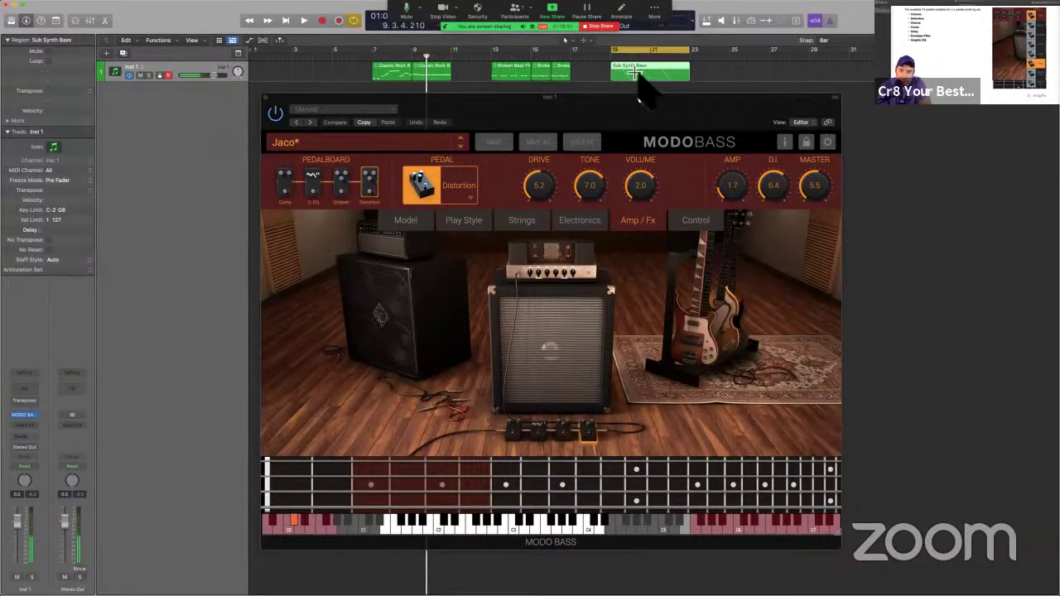
{"action": "key", "text": "space"}
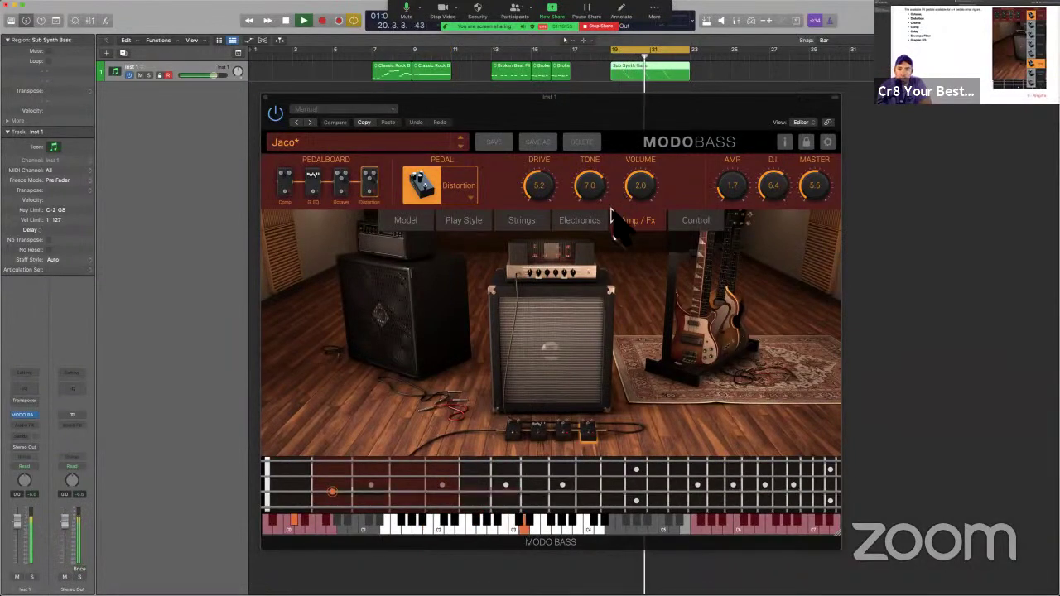
{"action": "left_click_drag", "start_coordinate": [813, 194], "coordinate": [816, 178]}
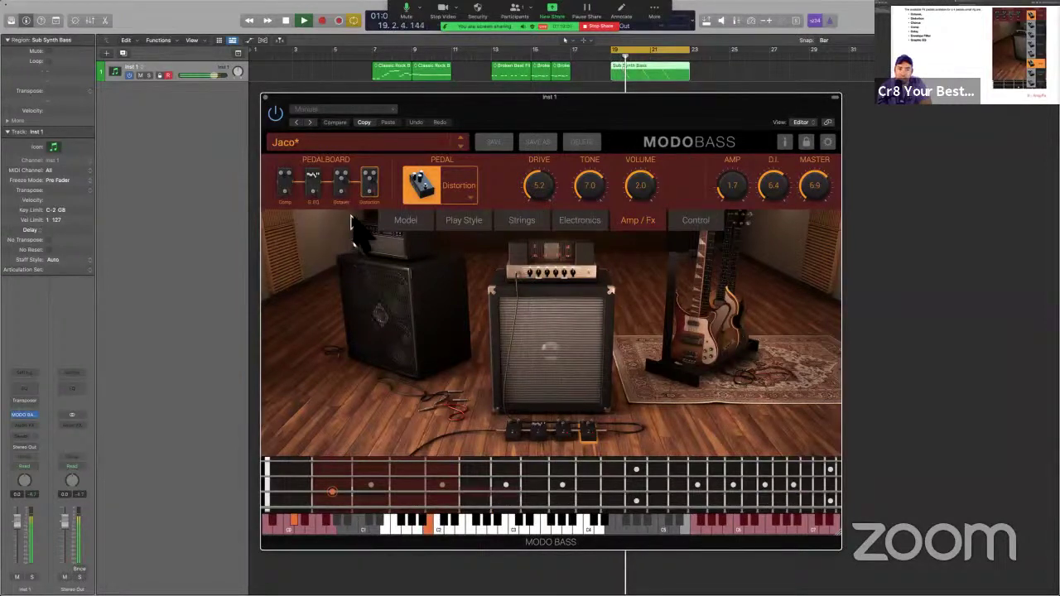
{"action": "key", "text": "space"}
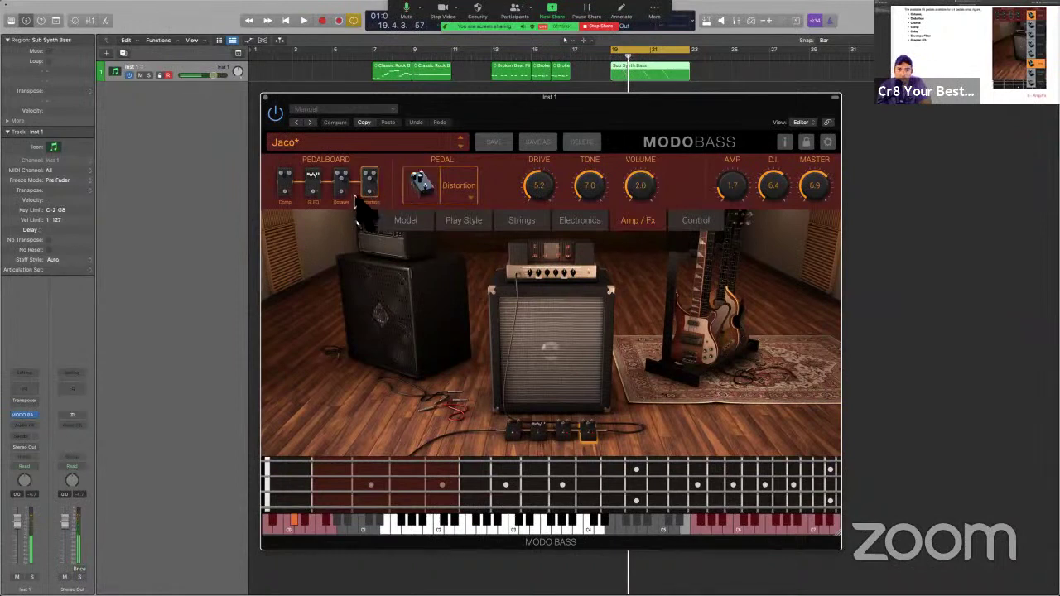
Step: Audition the Sub Synth Bass loop with the Comp, Octaver and Distortion pedals bypassed and switched back on one by one
{"action": "left_click", "coordinate": [340, 197]}
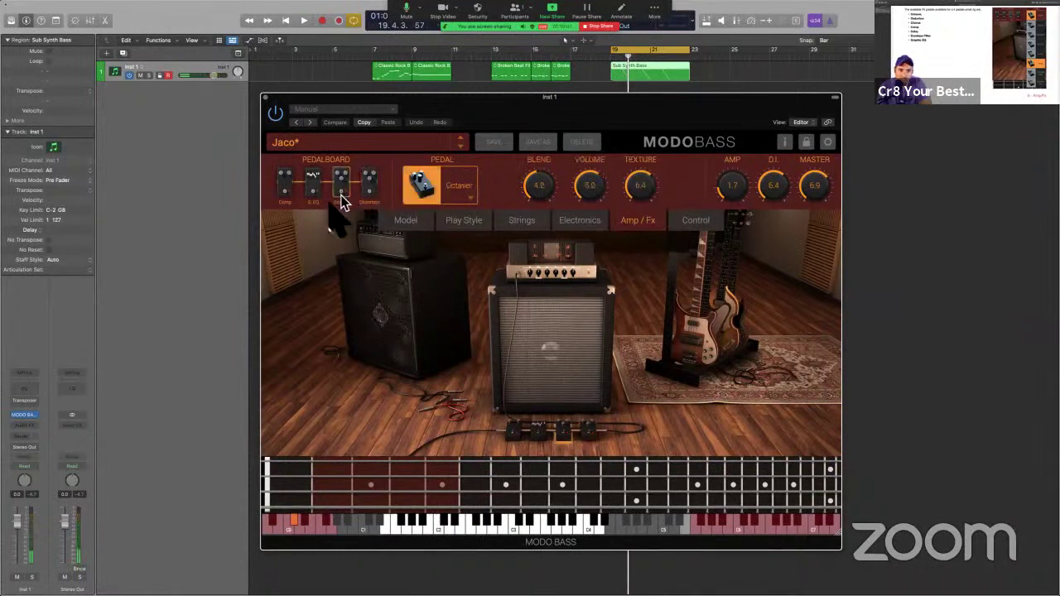
{"action": "left_click", "coordinate": [285, 195]}
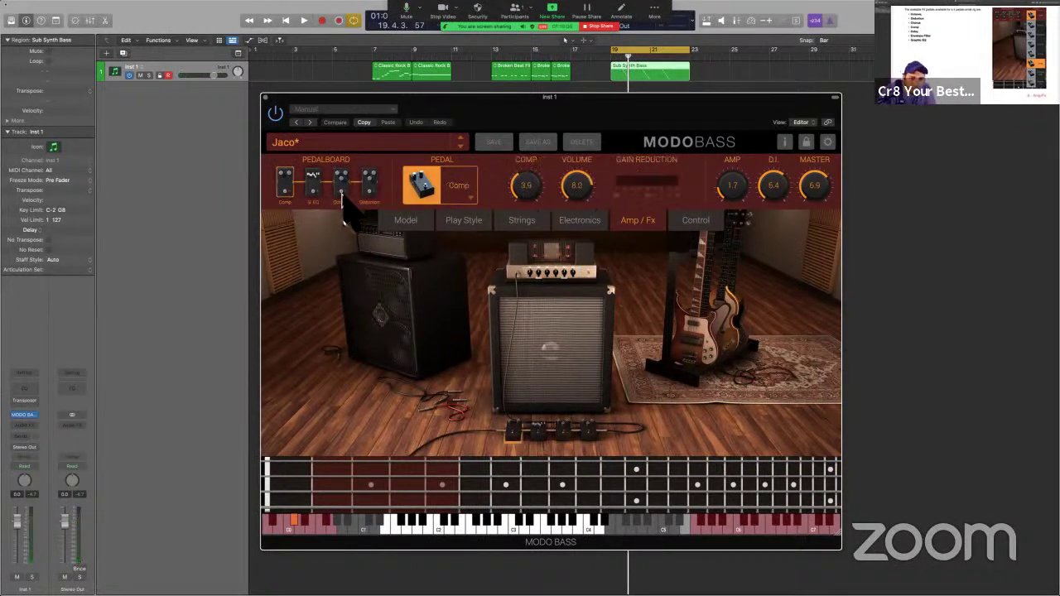
{"action": "left_click", "coordinate": [286, 195]}
{"action": "key", "text": "space"}
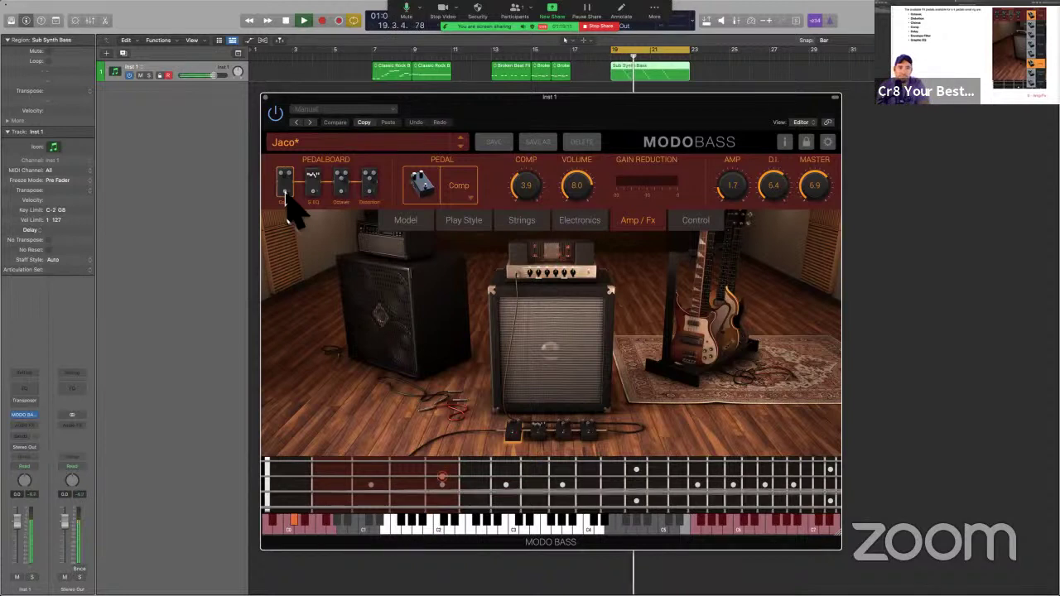
{"action": "left_click", "coordinate": [285, 195]}
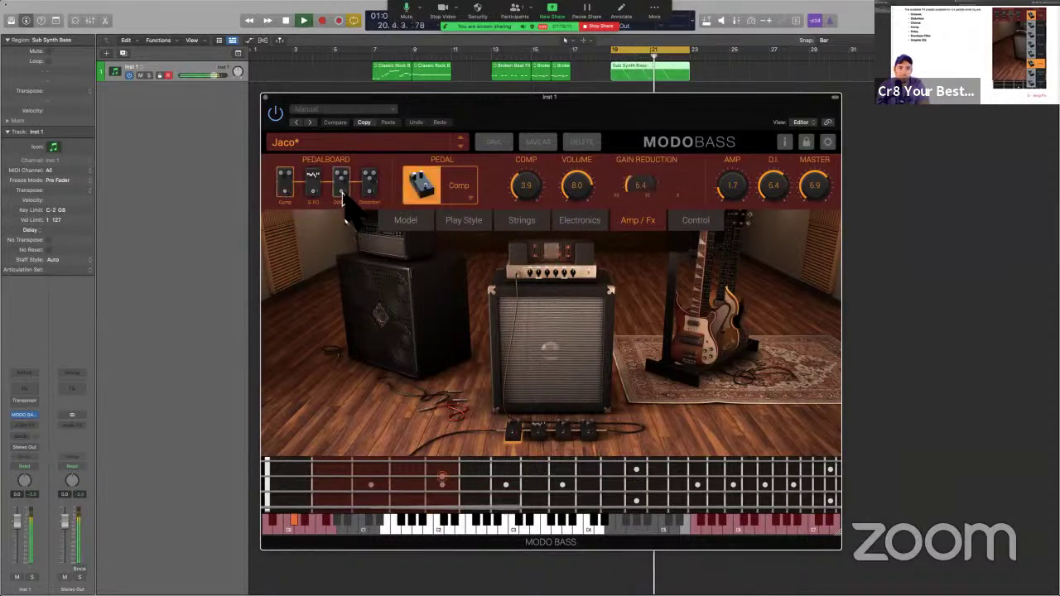
{"action": "left_click", "coordinate": [341, 195]}
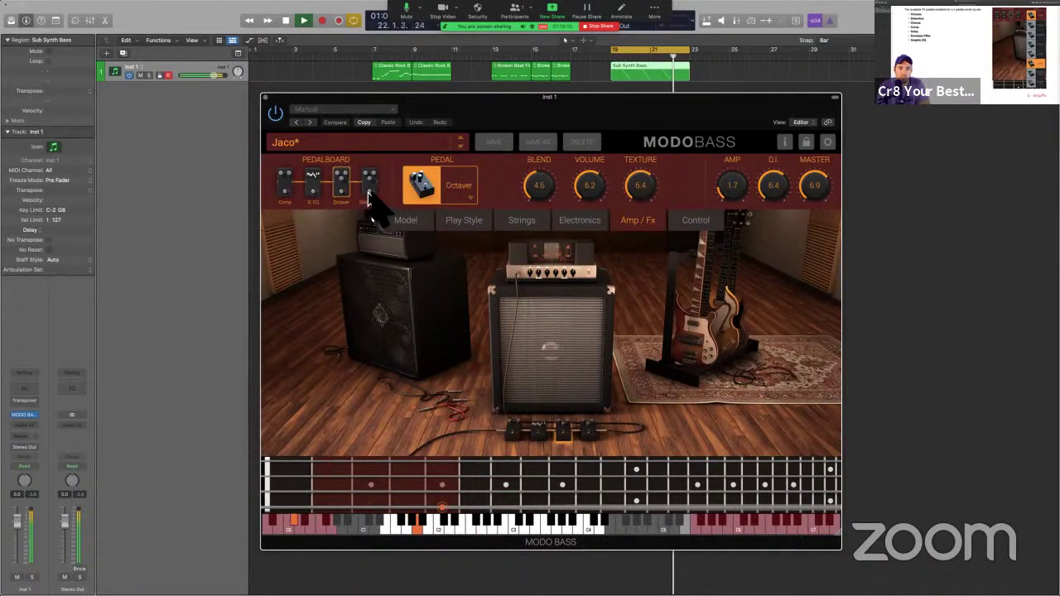
{"action": "left_click", "coordinate": [370, 195]}
{"action": "left_click", "coordinate": [370, 197]}
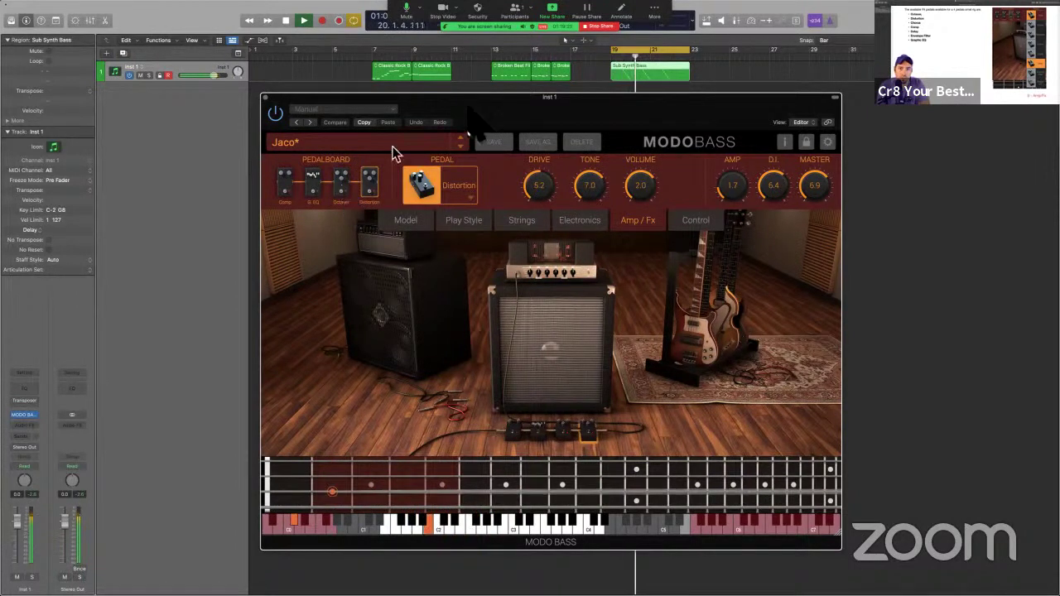
{"action": "key", "text": "space"}
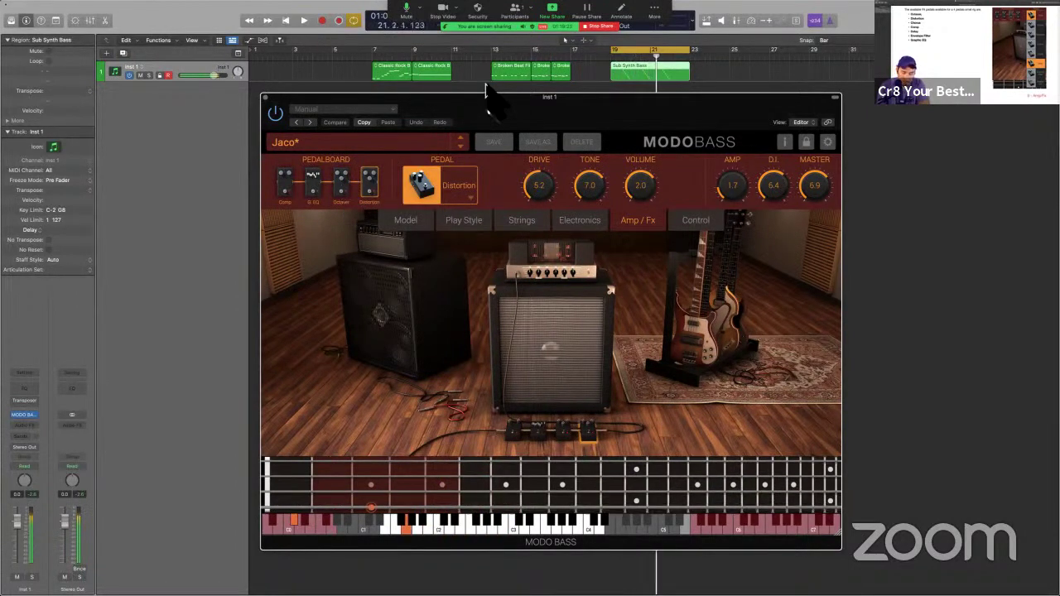
Step: Switch to the manual and read the start of Chapter 10 – Control, highlighting the note about the slide and pitch wheel
{"action": "key", "text": "super+Tab"}
{"action": "scroll", "coordinate": [572, 397], "scroll_direction": "down", "scroll_amount": 10}
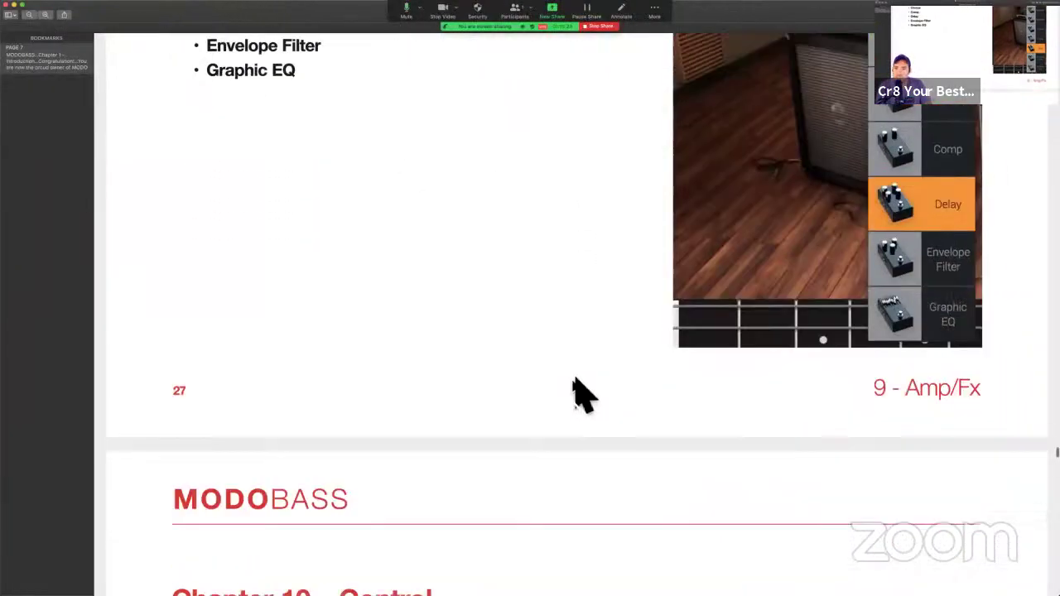
{"action": "scroll", "coordinate": [580, 393], "scroll_direction": "down", "scroll_amount": 5}
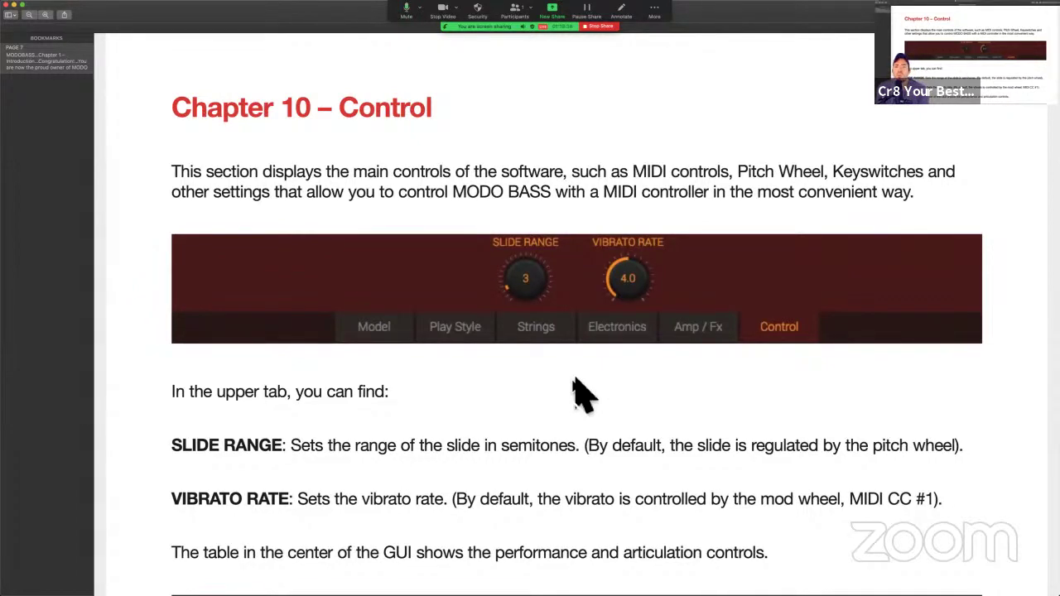
{"action": "scroll", "coordinate": [582, 396], "scroll_direction": "down", "scroll_amount": 5}
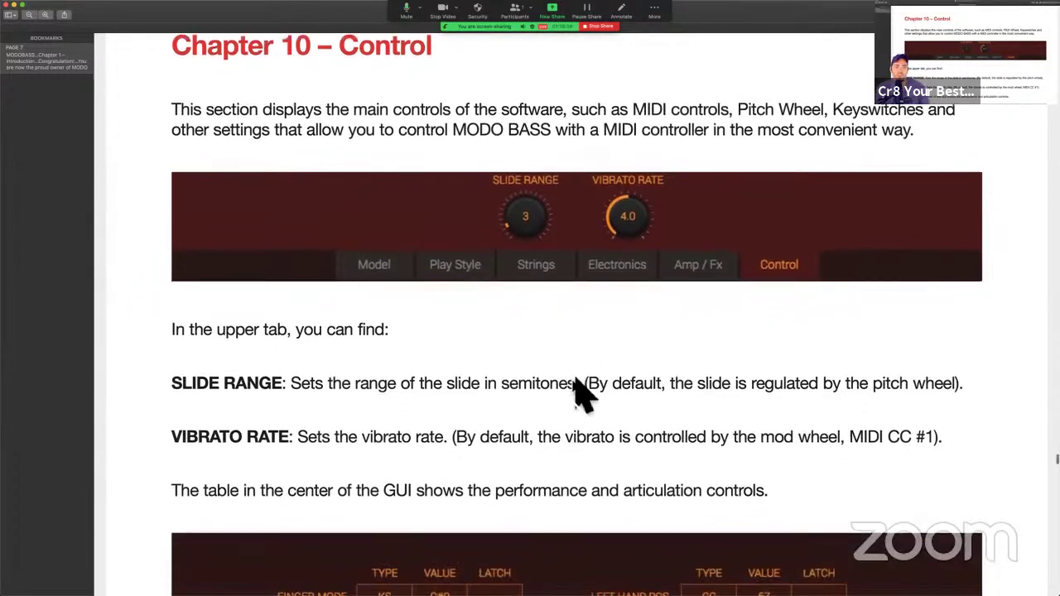
{"action": "scroll", "coordinate": [582, 396], "scroll_direction": "down", "scroll_amount": 1}
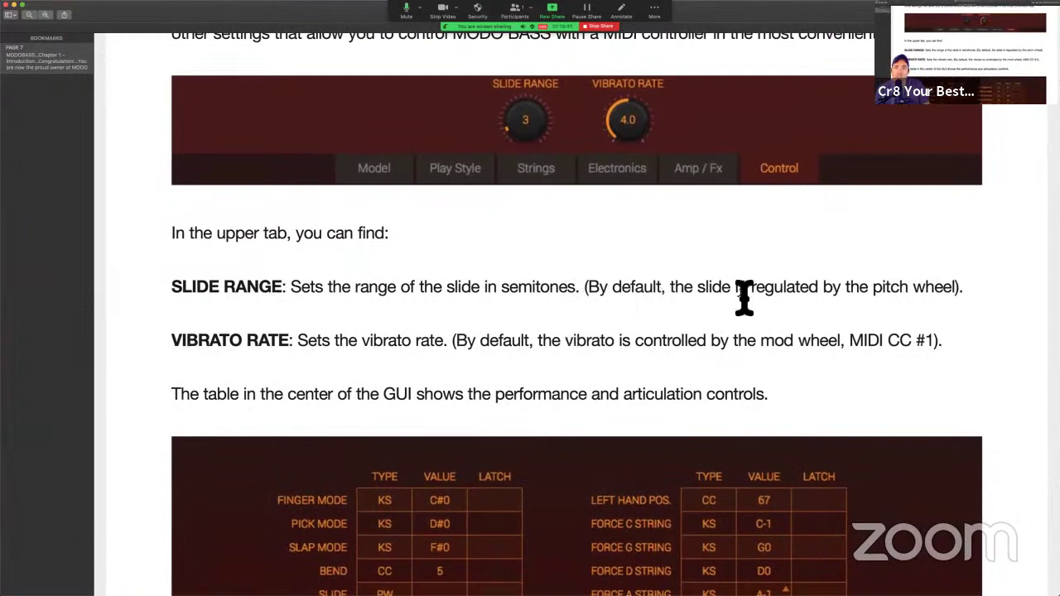
{"action": "left_click_drag", "start_coordinate": [712, 288], "coordinate": [965, 286]}
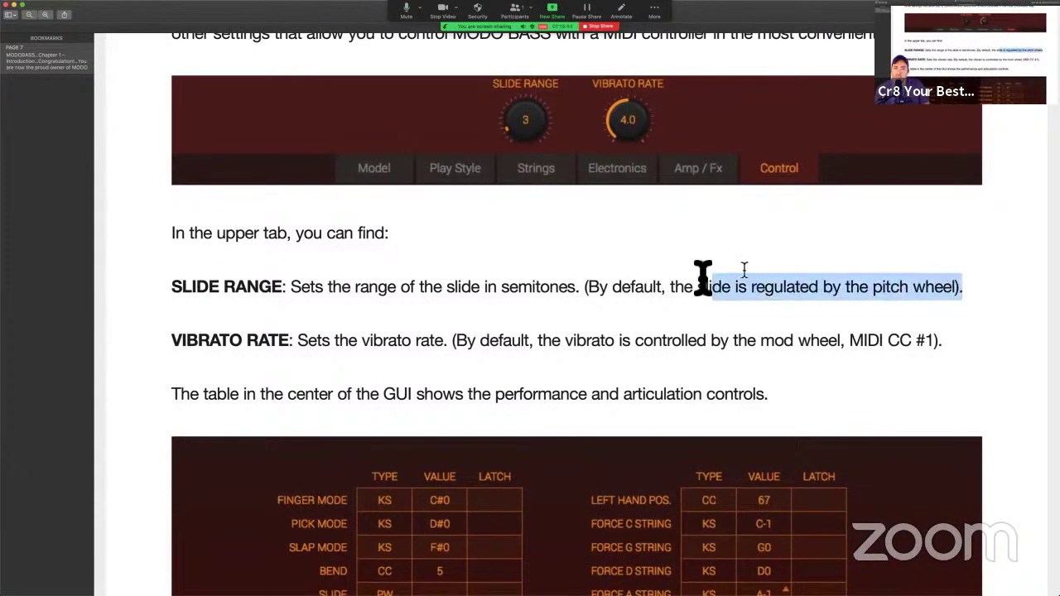
{"action": "left_click", "coordinate": [571, 302]}
Step: Switch to Logic Pro, open MODO BASS's Control page, and compare its Slide Range and Vibrato Rate controls with the manual
{"action": "key", "text": "ctrl+Left"}
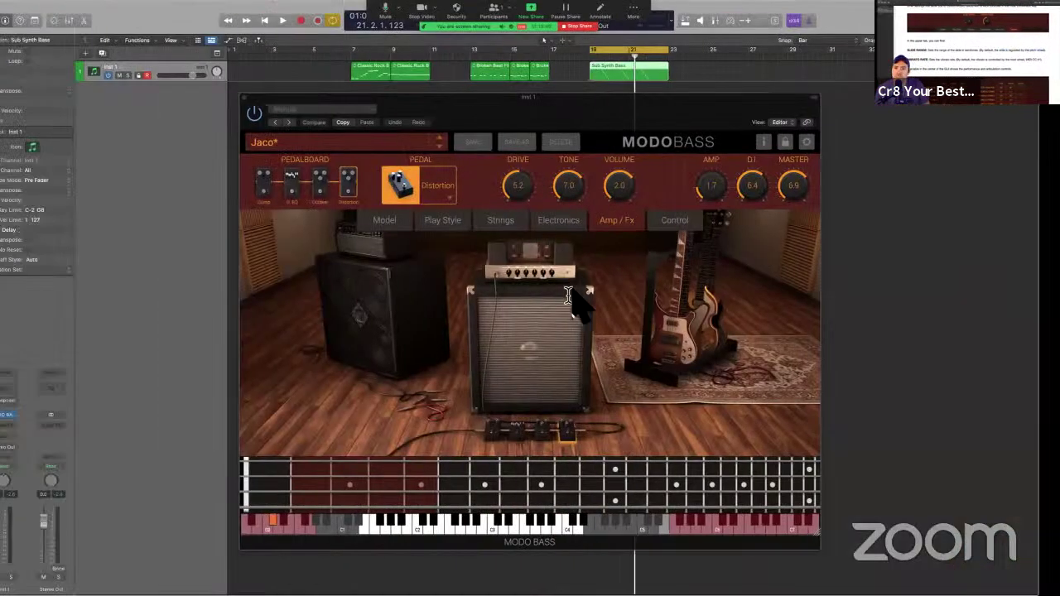
{"action": "left_click", "coordinate": [705, 223]}
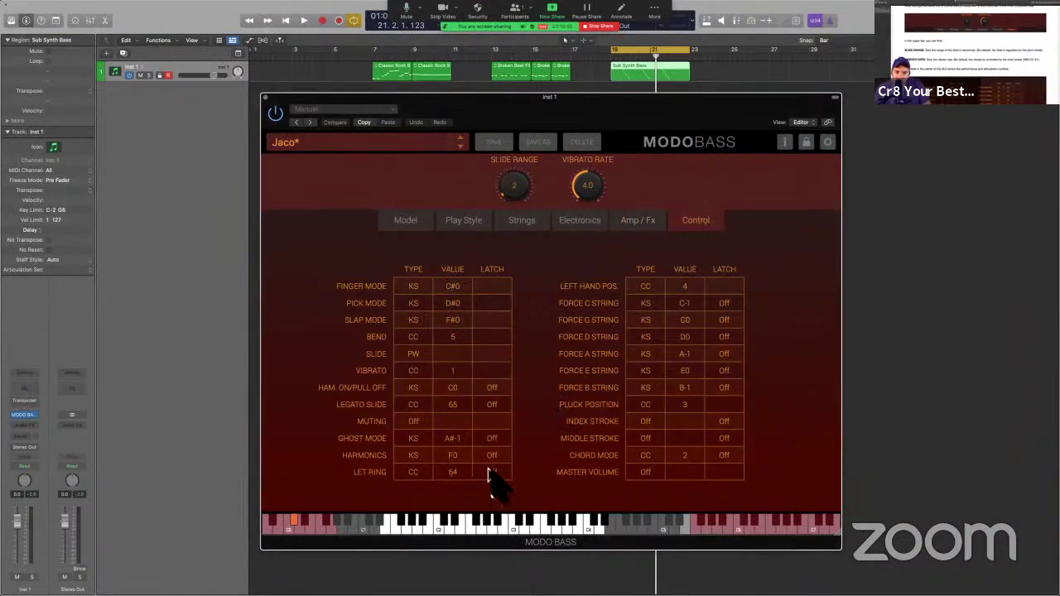
{"action": "key", "text": "ctrl+Right"}
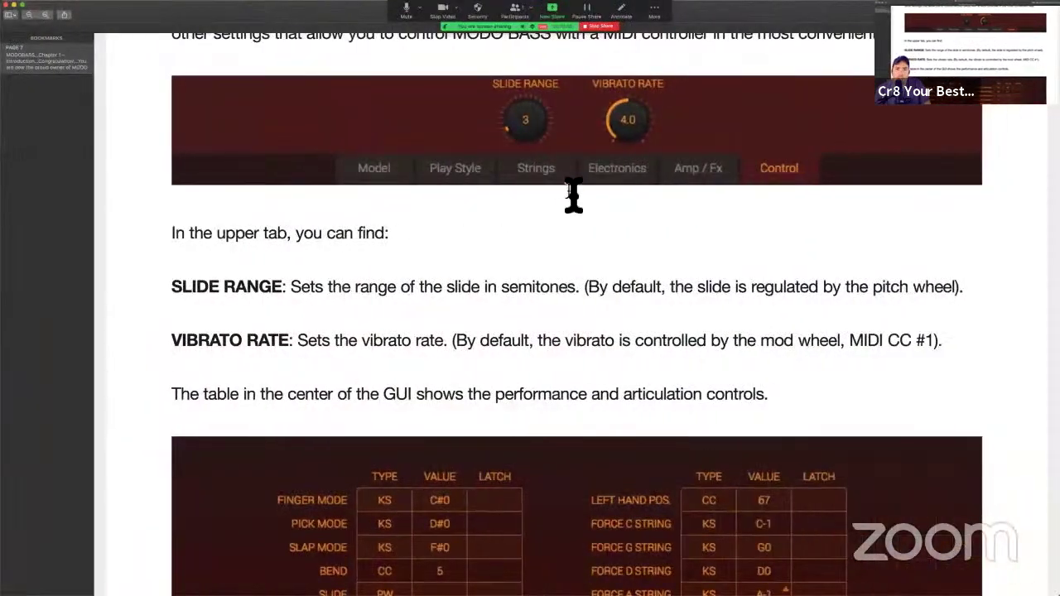
{"action": "key", "text": "ctrl+Left"}
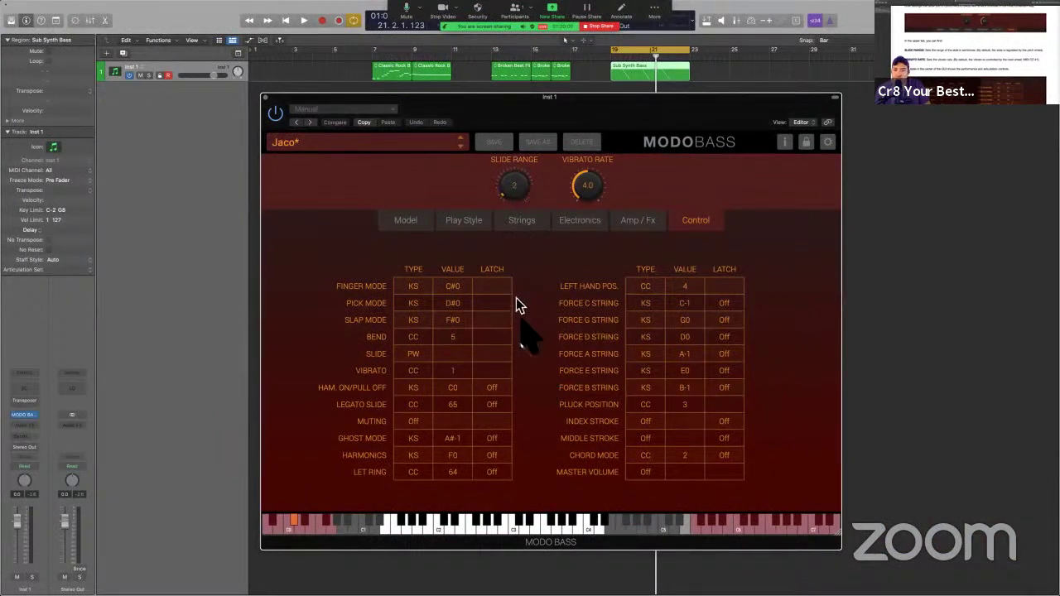
Step: Read the manual's Vibrato Rate description, highlighting "mod wheel", and return to the Control page in Logic Pro
{"action": "key", "text": "super+Tab"}
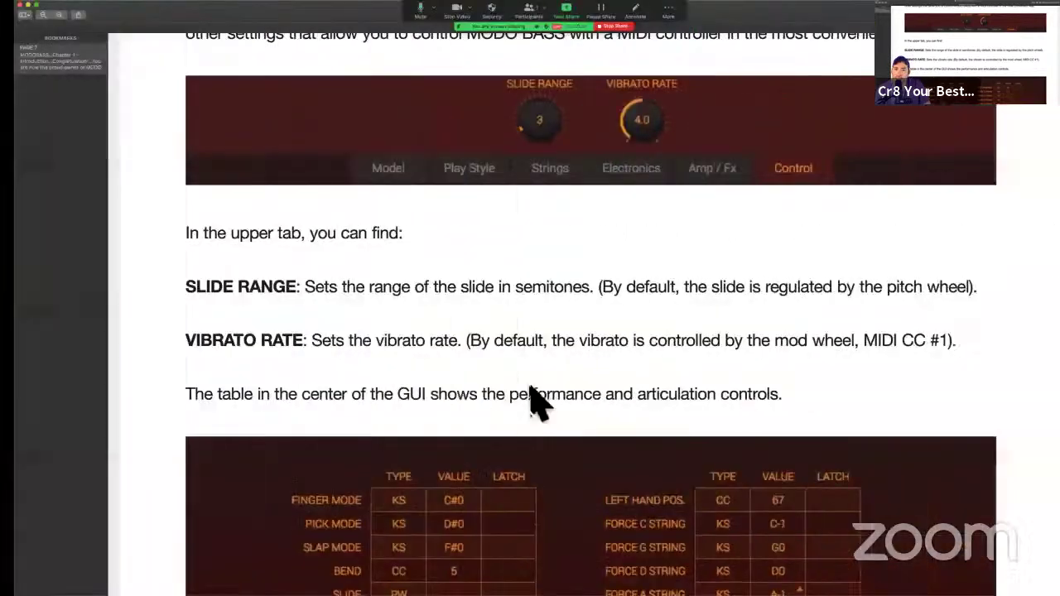
{"action": "scroll", "coordinate": [530, 389], "scroll_direction": "down", "scroll_amount": 2}
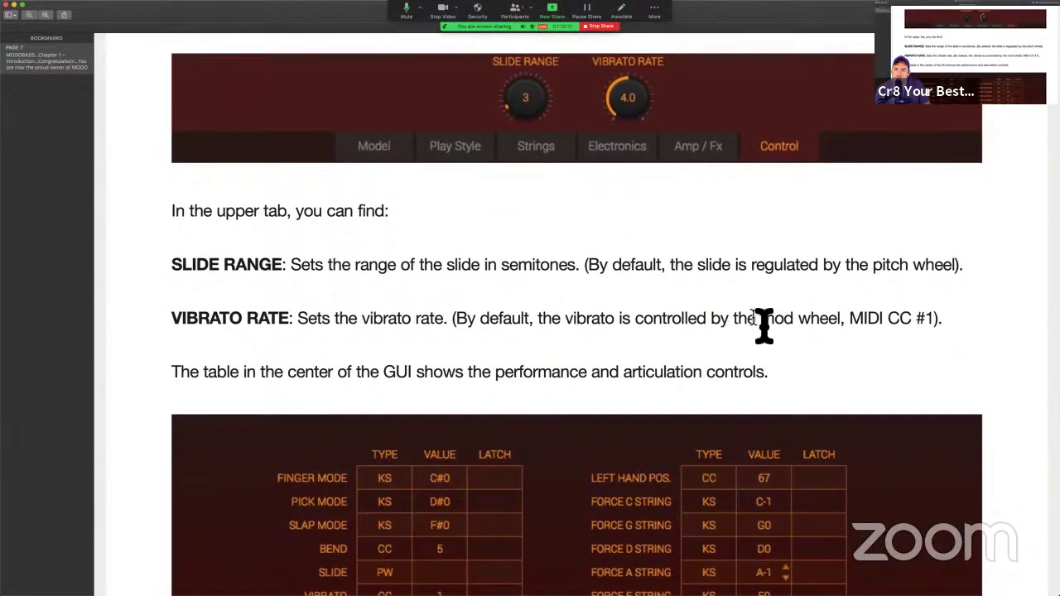
{"action": "left_click_drag", "start_coordinate": [756, 317], "coordinate": [828, 318]}
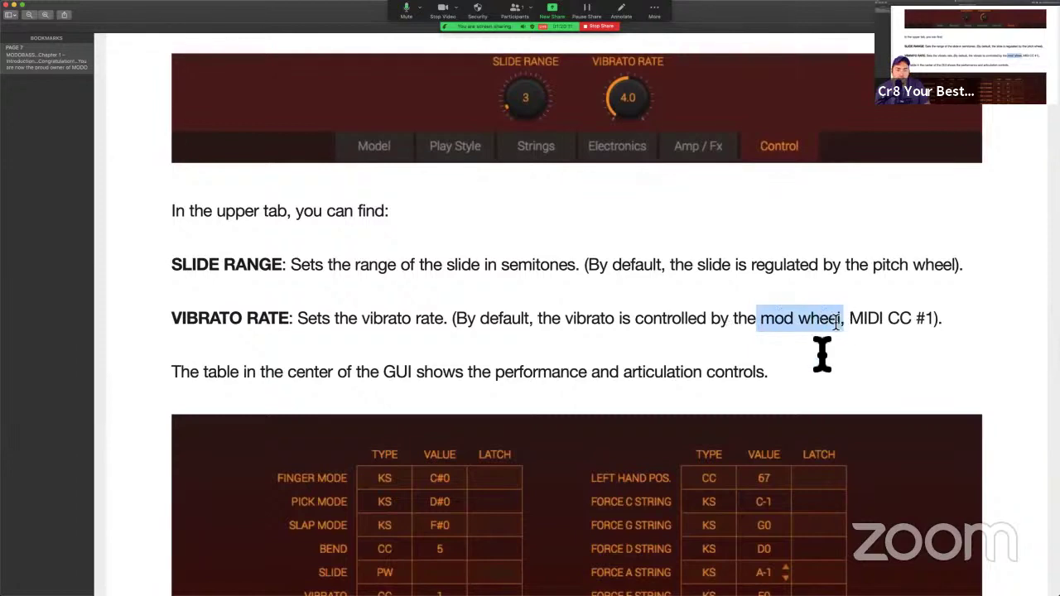
{"action": "key", "text": "ctrl+Left"}
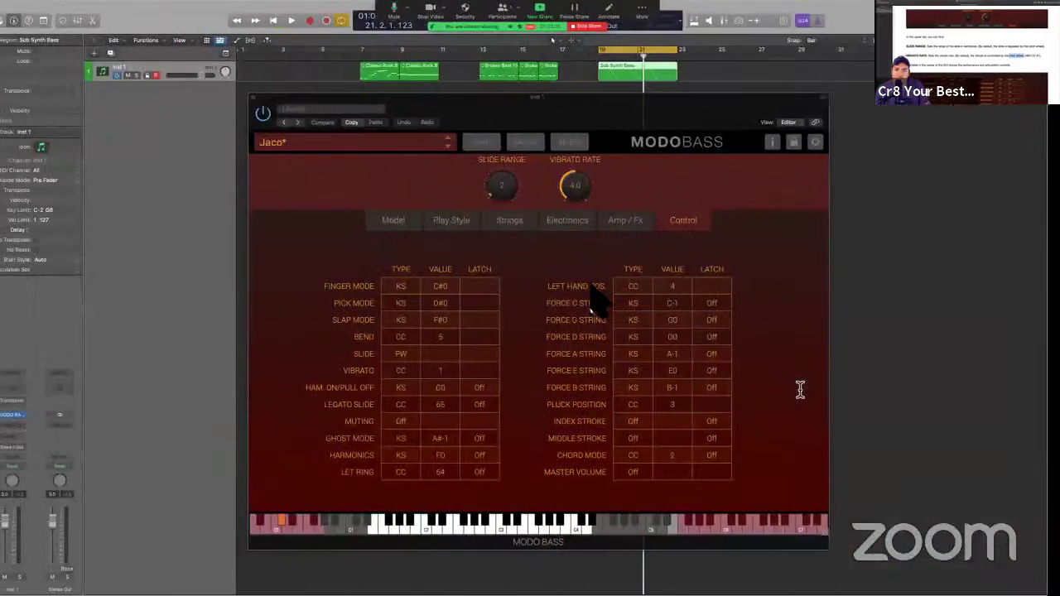
Step: Examine the manual's table of performance and articulation controls and the notes below it on keyswitch and MIDI assignments
{"action": "key", "text": "ctrl+Right"}
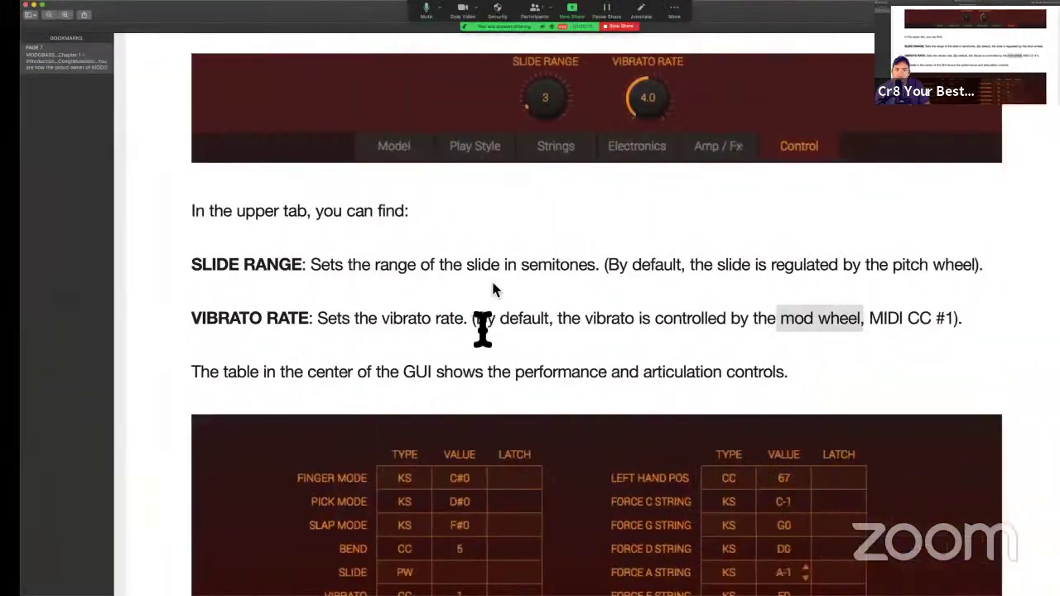
{"action": "scroll", "coordinate": [471, 399], "scroll_direction": "down", "scroll_amount": 3}
{"action": "scroll", "coordinate": [470, 399], "scroll_direction": "down", "scroll_amount": 3}
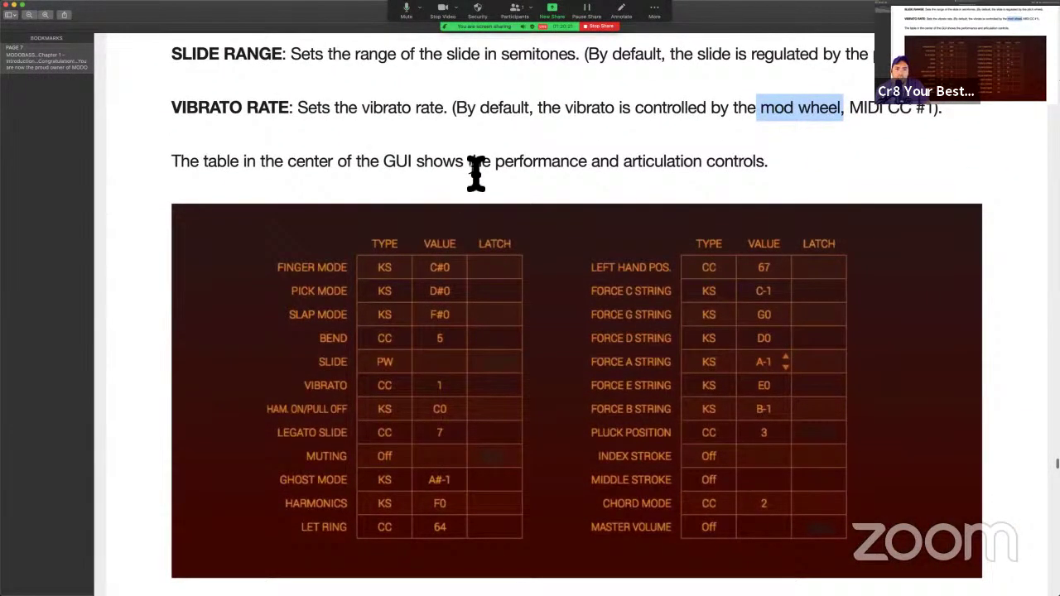
{"action": "left_click_drag", "start_coordinate": [495, 161], "coordinate": [830, 157]}
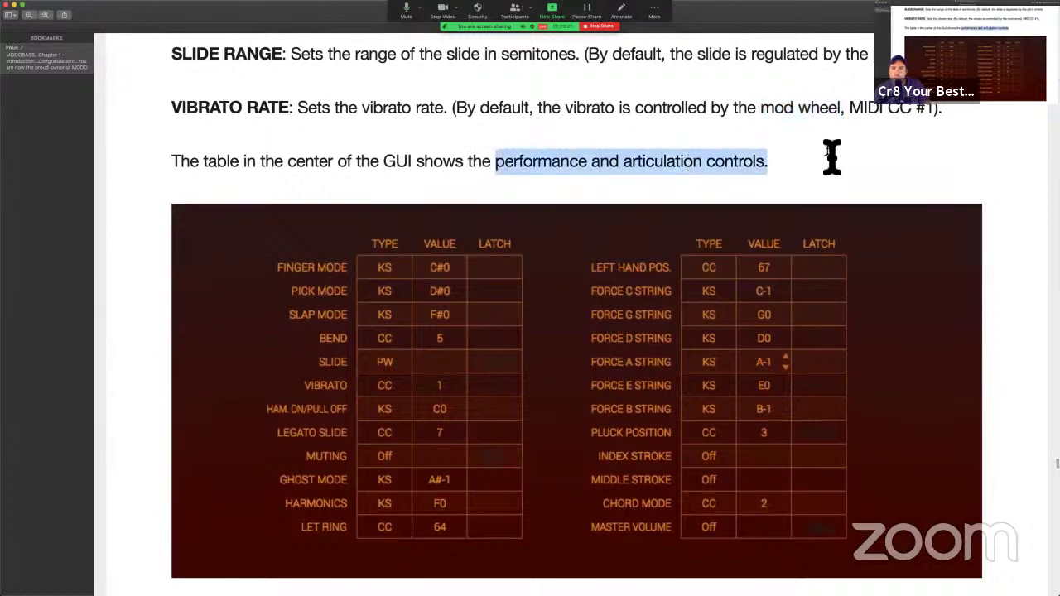
{"action": "scroll", "coordinate": [832, 155], "scroll_direction": "down", "scroll_amount": 1}
{"action": "scroll", "coordinate": [831, 156], "scroll_direction": "down", "scroll_amount": 1}
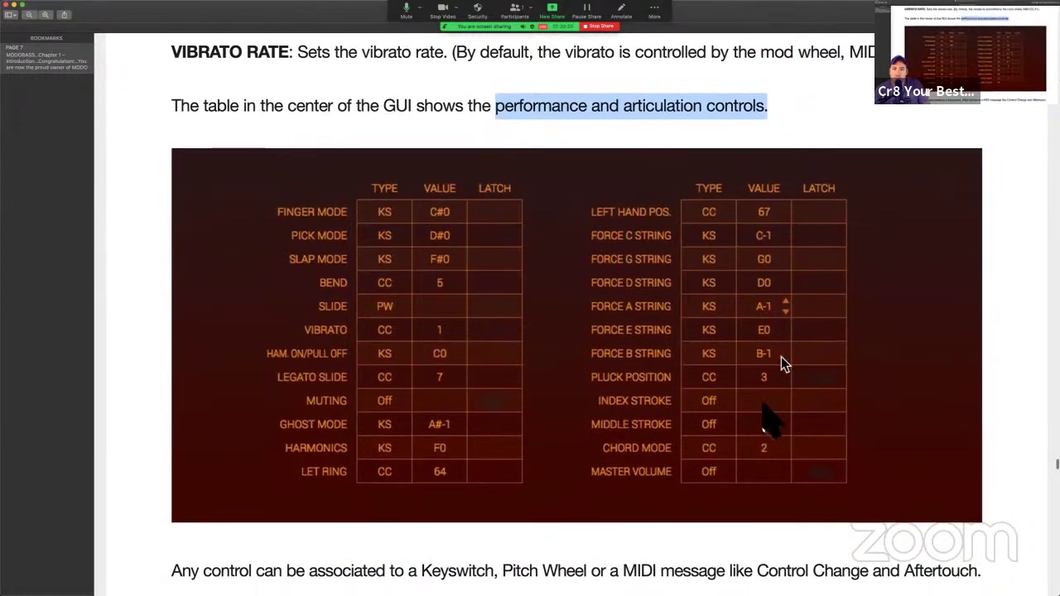
{"action": "scroll", "coordinate": [526, 505], "scroll_direction": "down", "scroll_amount": 2}
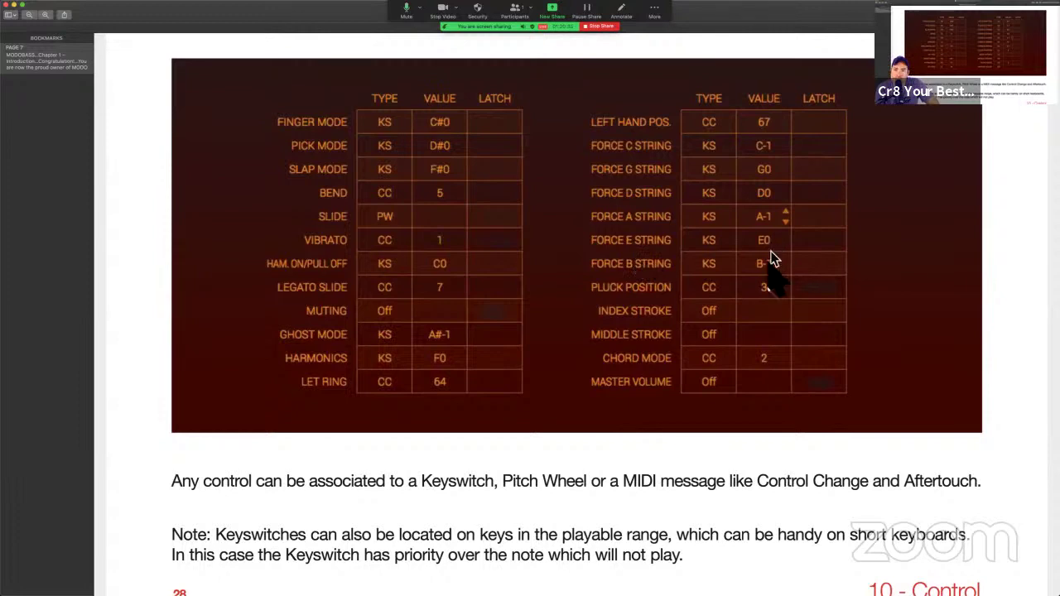
{"action": "scroll", "coordinate": [438, 314], "scroll_direction": "down", "scroll_amount": 2}
{"action": "scroll", "coordinate": [445, 338], "scroll_direction": "down", "scroll_amount": 3}
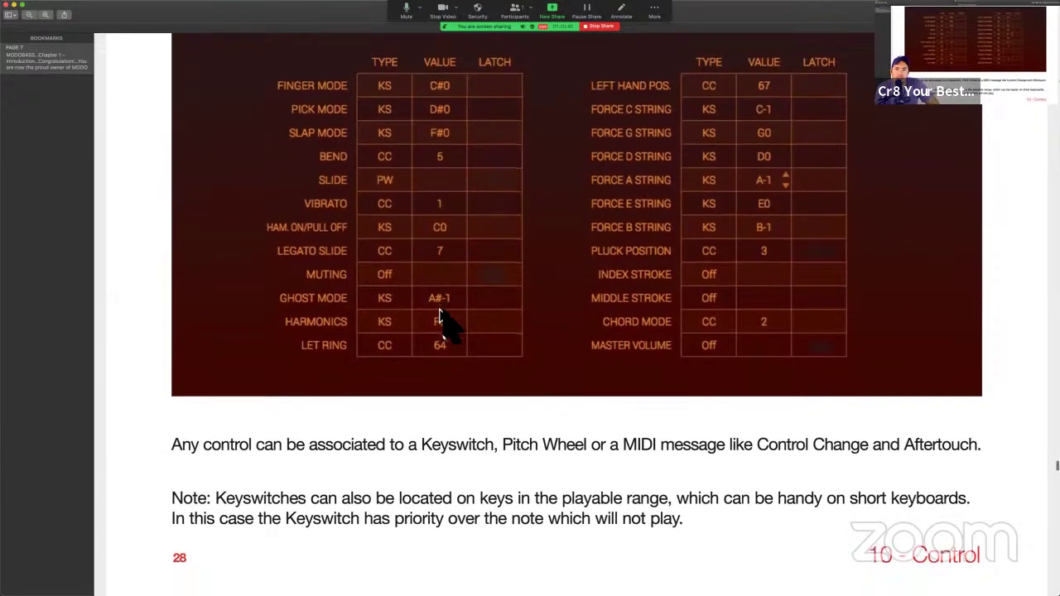
{"action": "scroll", "coordinate": [392, 218], "scroll_direction": "up", "scroll_amount": 2}
{"action": "scroll", "coordinate": [356, 158], "scroll_direction": "down", "scroll_amount": 1}
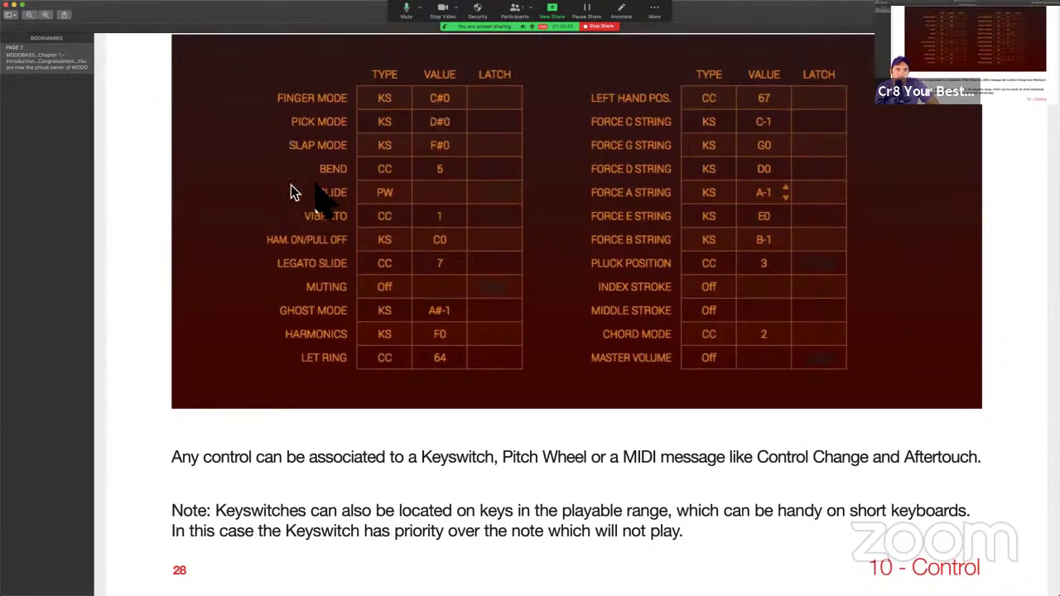
Step: Highlight the manual's sentence about associating any control with a Keyswitch, Pitch Wheel or MIDI message below the controls table
{"action": "scroll", "coordinate": [403, 255], "scroll_direction": "down", "scroll_amount": 5}
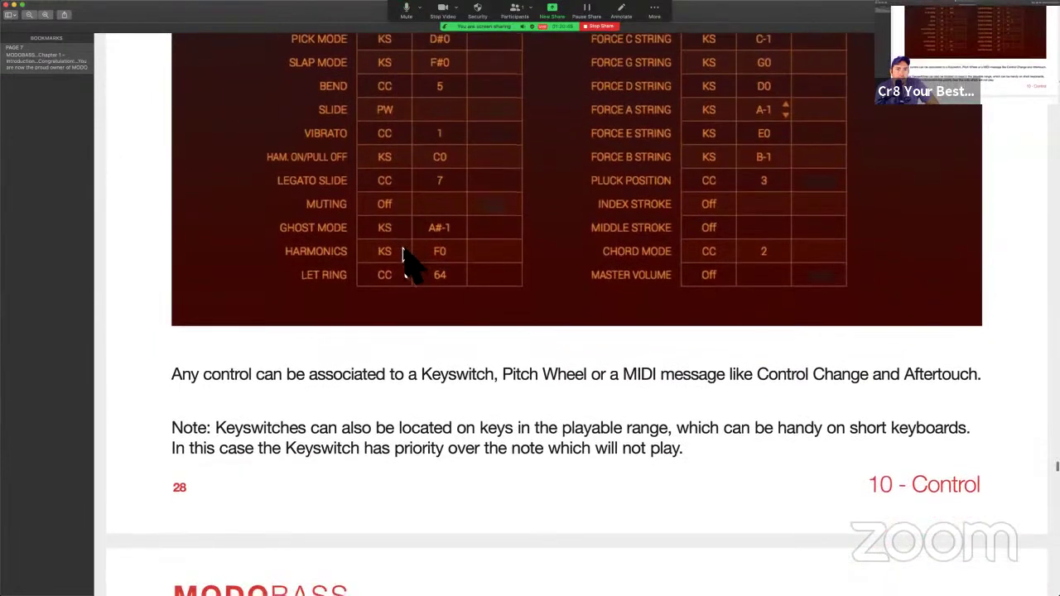
{"action": "scroll", "coordinate": [403, 255], "scroll_direction": "up", "scroll_amount": 3}
{"action": "scroll", "coordinate": [403, 255], "scroll_direction": "down", "scroll_amount": 6}
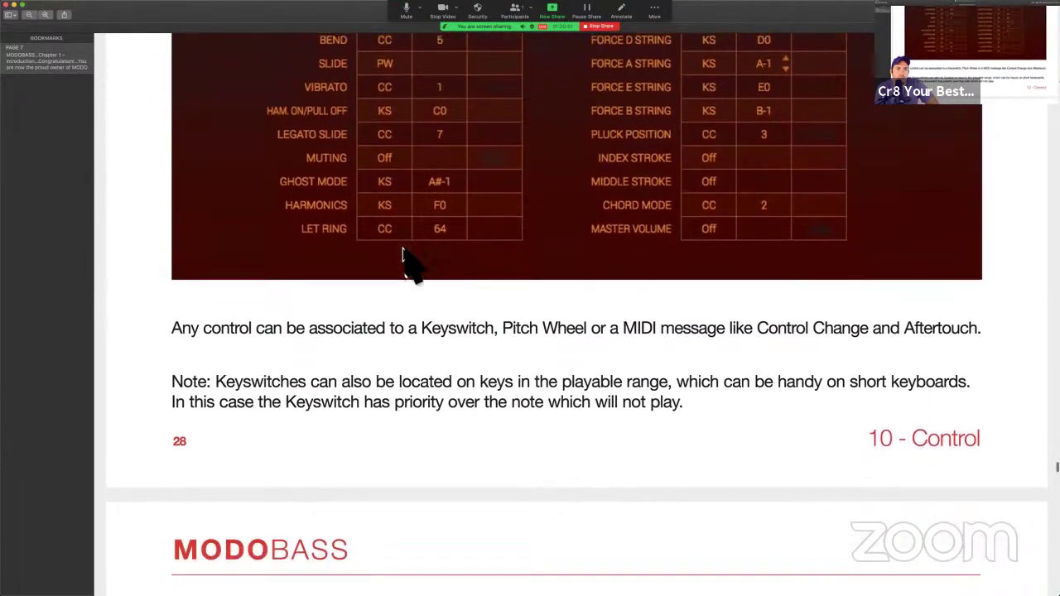
{"action": "scroll", "coordinate": [421, 298], "scroll_direction": "down", "scroll_amount": 3}
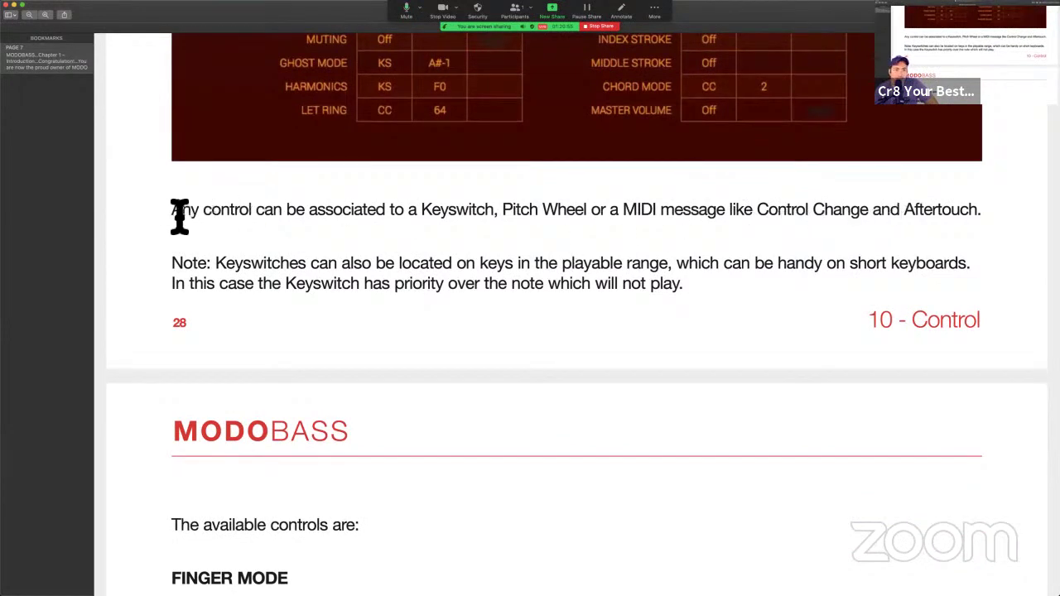
{"action": "left_click_drag", "start_coordinate": [176, 213], "coordinate": [1012, 210]}
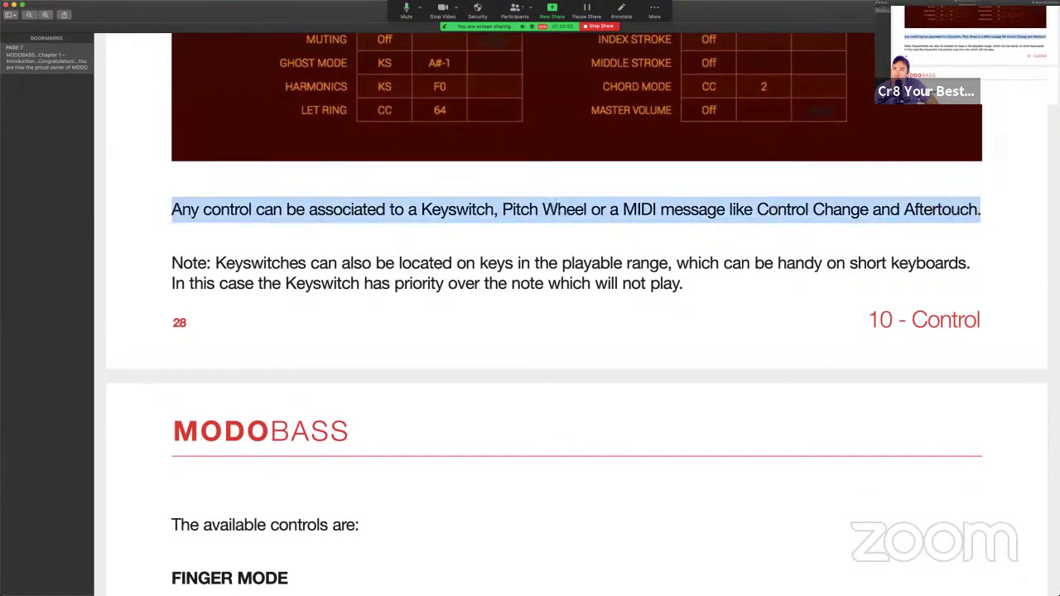
{"action": "key", "text": "ctrl+super+h"}
Step: Read the manual's available control descriptions from Finger Mode through Hammer On / Pull Off and Legato Slide
{"action": "scroll", "coordinate": [523, 411], "scroll_direction": "down", "scroll_amount": 3}
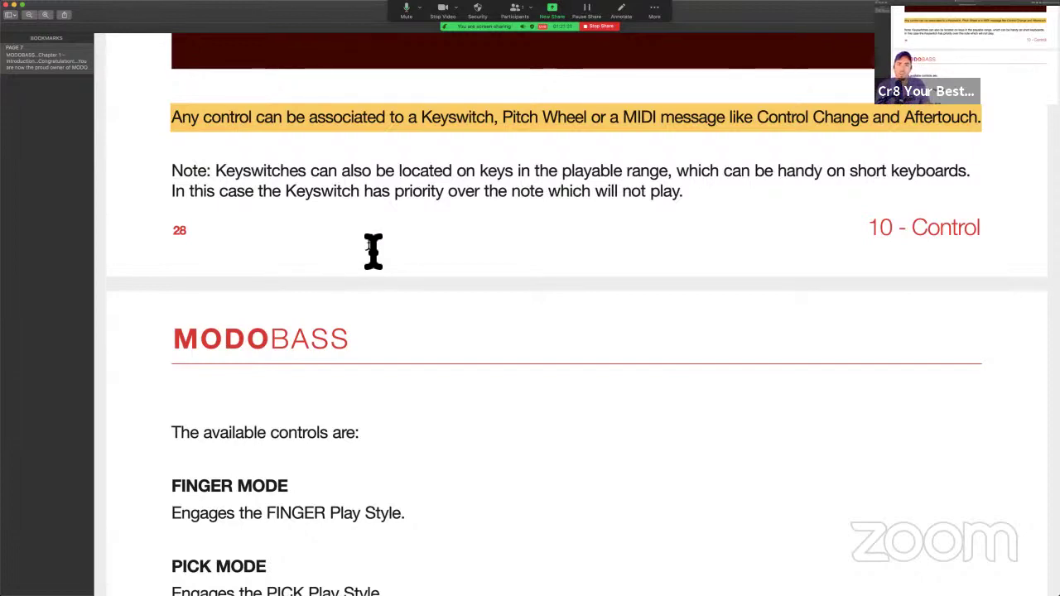
{"action": "scroll", "coordinate": [354, 282], "scroll_direction": "down", "scroll_amount": 5}
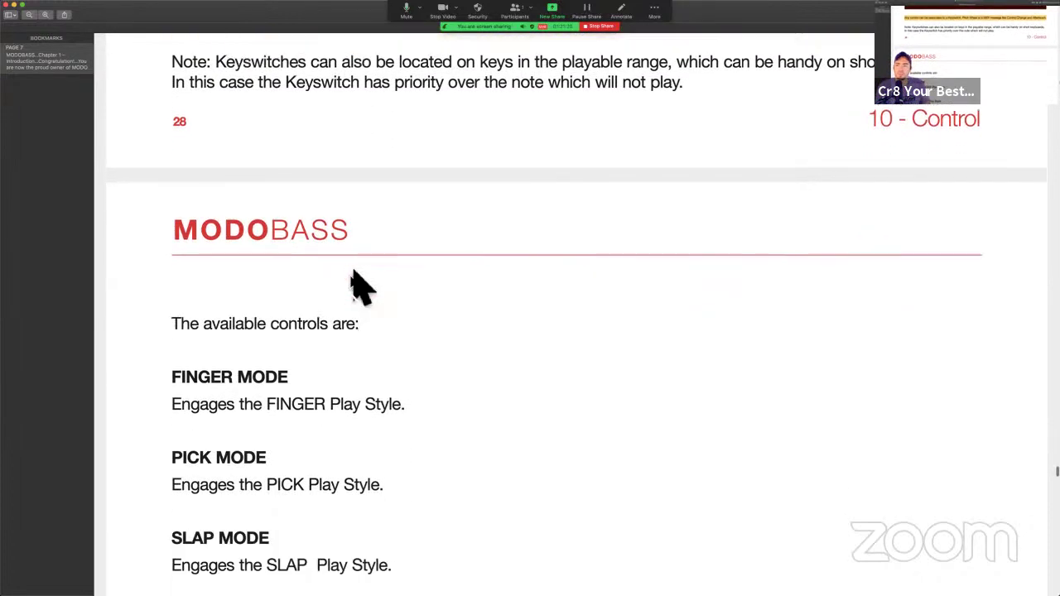
{"action": "scroll", "coordinate": [352, 276], "scroll_direction": "down", "scroll_amount": 3}
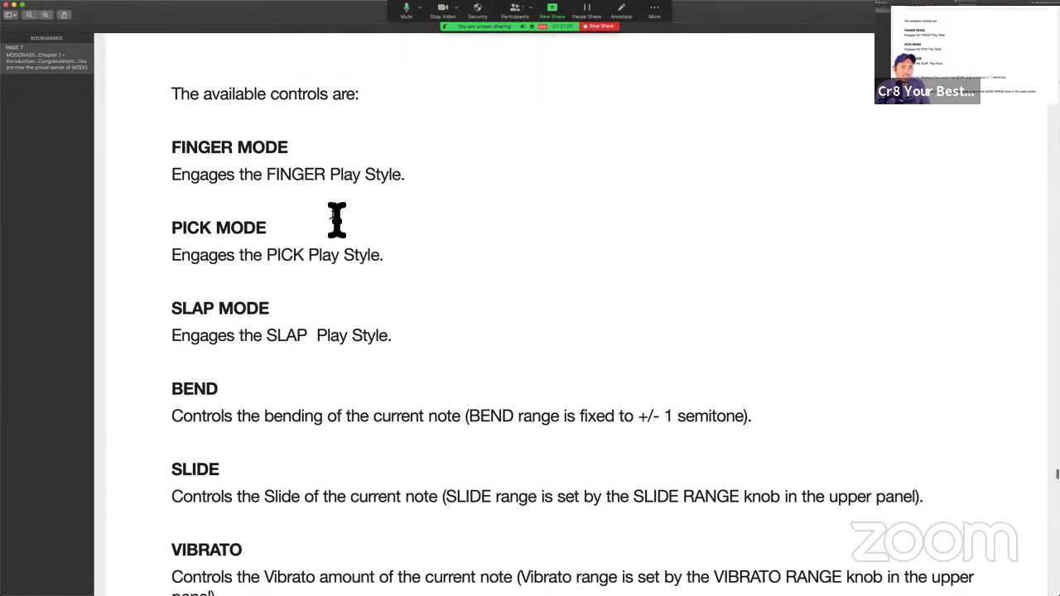
{"action": "left_click_drag", "start_coordinate": [171, 106], "coordinate": [395, 253]}
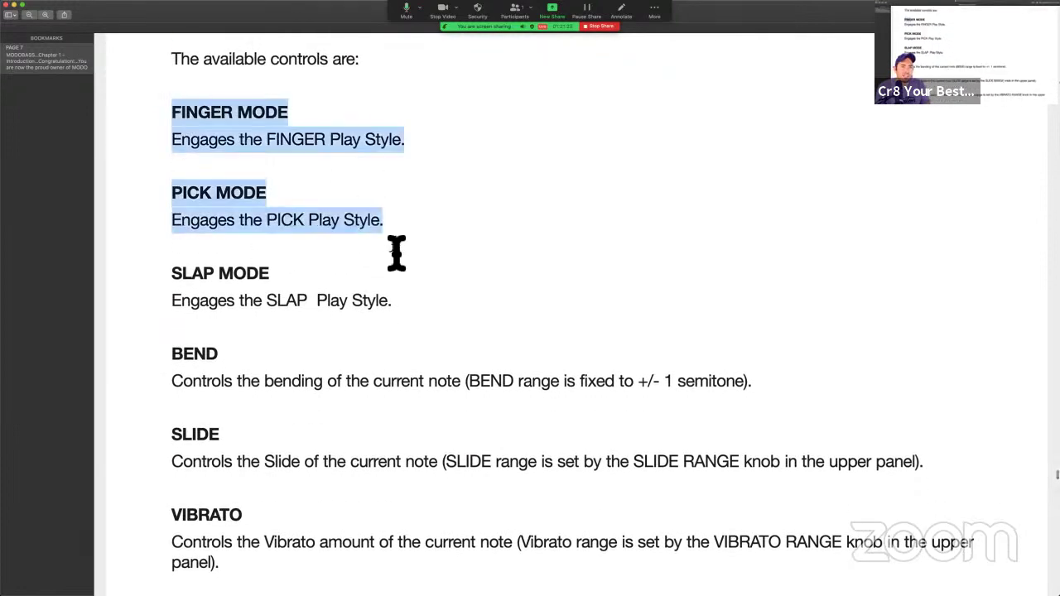
{"action": "scroll", "coordinate": [252, 265], "scroll_direction": "down", "scroll_amount": 1}
{"action": "scroll", "coordinate": [251, 265], "scroll_direction": "down", "scroll_amount": 4}
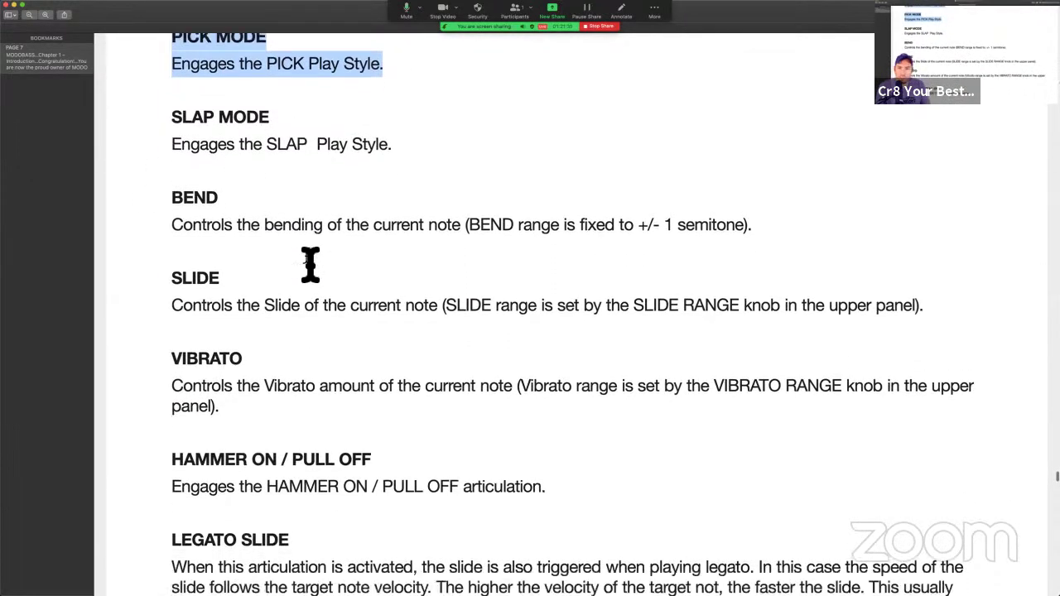
{"action": "scroll", "coordinate": [274, 319], "scroll_direction": "down", "scroll_amount": 4}
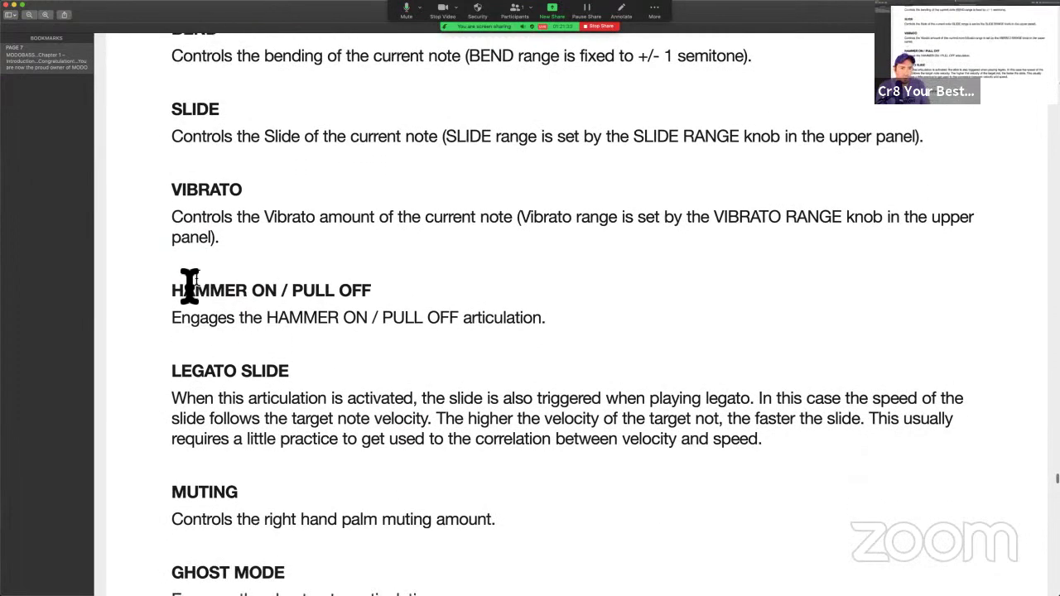
{"action": "left_click_drag", "start_coordinate": [183, 290], "coordinate": [328, 297]}
{"action": "left_click_drag", "start_coordinate": [443, 317], "coordinate": [530, 315]}
{"action": "left_click", "coordinate": [303, 337]}
Step: Compare the manual's controls table with the Muting, Ghost Mode and Harmonics descriptions on the following page
{"action": "scroll", "coordinate": [535, 373], "scroll_direction": "up", "scroll_amount": 15}
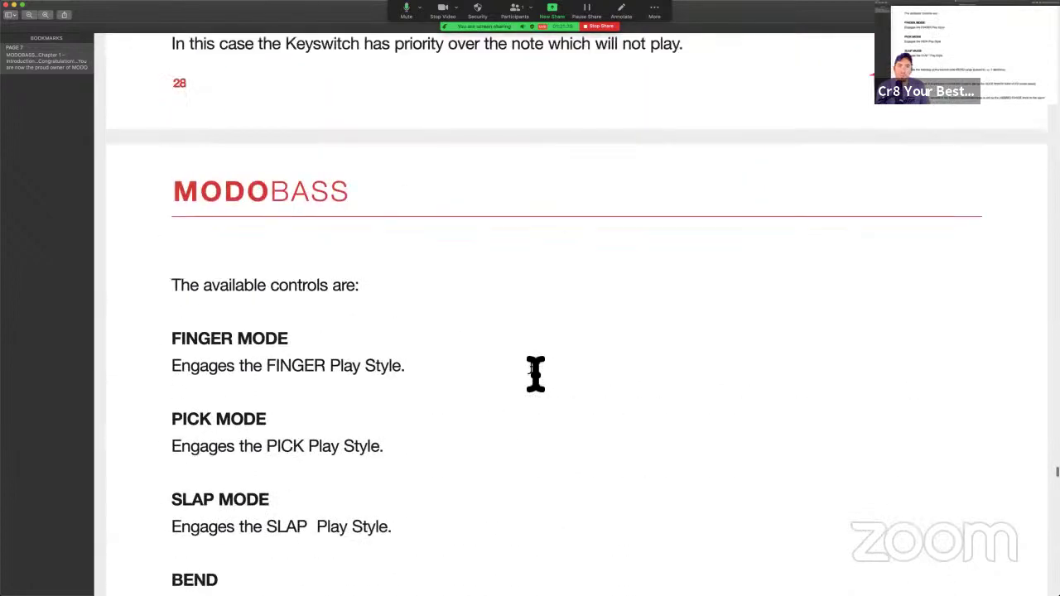
{"action": "scroll", "coordinate": [530, 368], "scroll_direction": "up", "scroll_amount": 3}
{"action": "scroll", "coordinate": [372, 404], "scroll_direction": "down", "scroll_amount": 2}
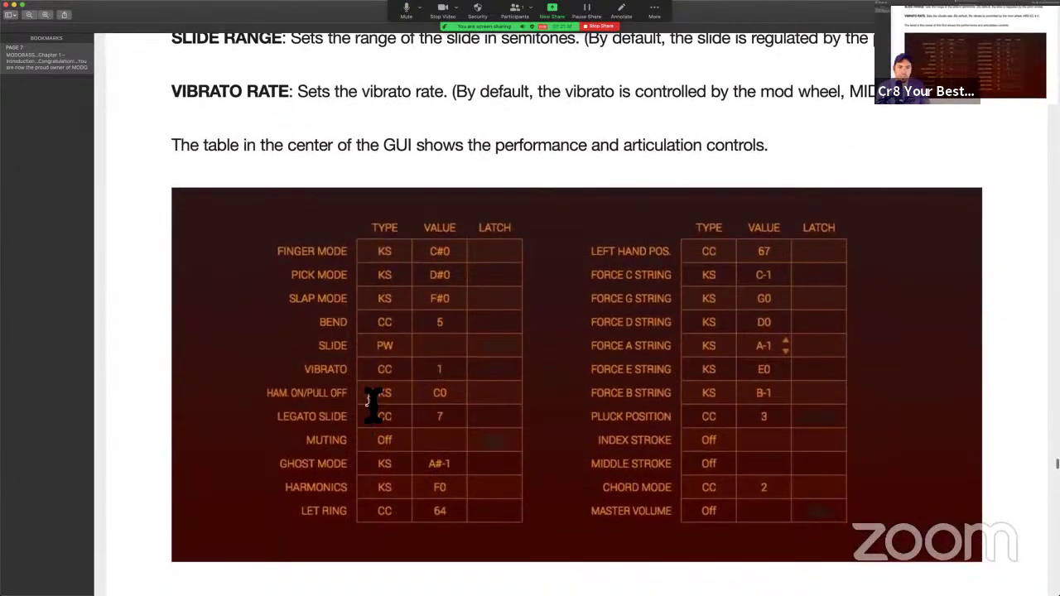
{"action": "scroll", "coordinate": [432, 406], "scroll_direction": "down", "scroll_amount": 15}
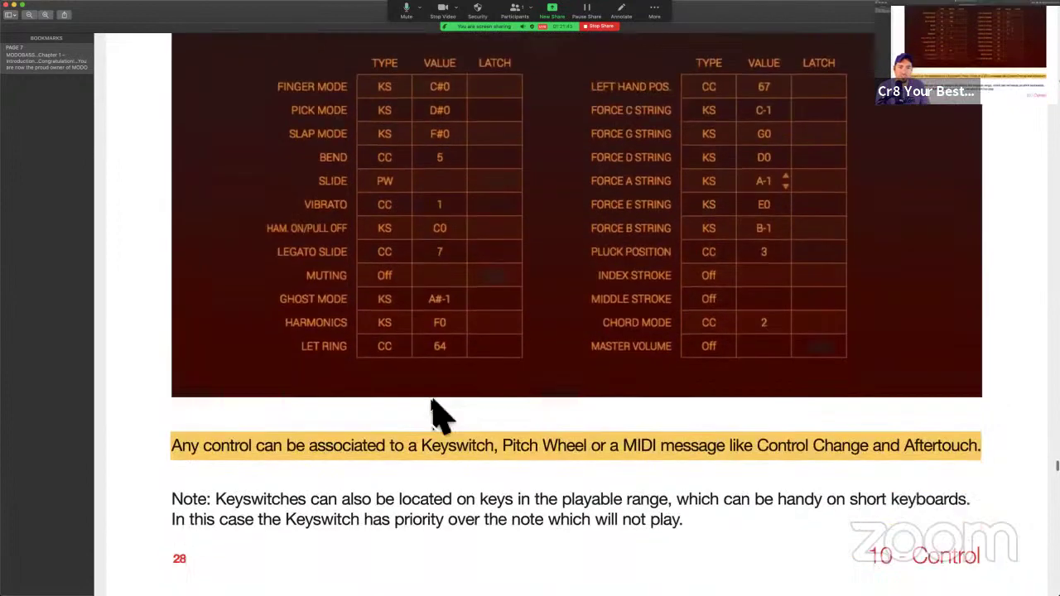
{"action": "scroll", "coordinate": [432, 403], "scroll_direction": "down", "scroll_amount": 5}
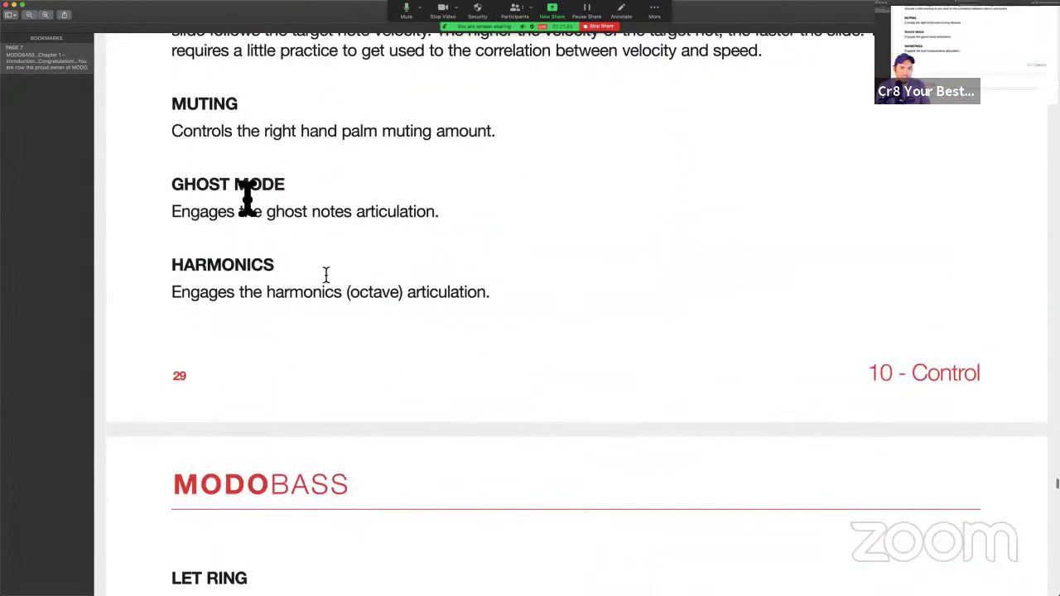
{"action": "scroll", "coordinate": [205, 189], "scroll_direction": "up", "scroll_amount": 1}
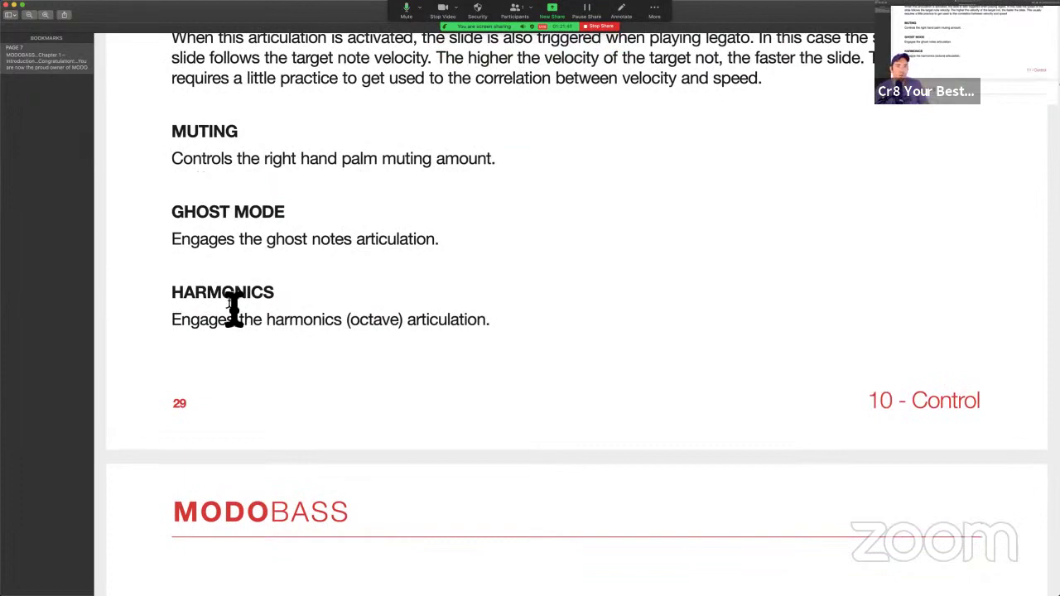
{"action": "scroll", "coordinate": [233, 309], "scroll_direction": "up", "scroll_amount": 15}
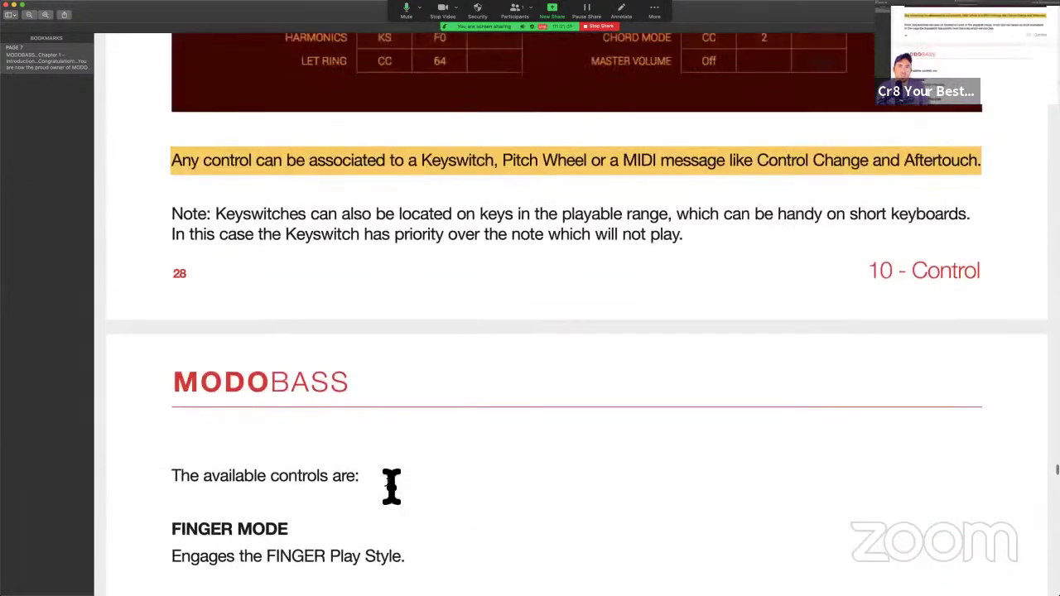
{"action": "scroll", "coordinate": [391, 486], "scroll_direction": "up", "scroll_amount": 7}
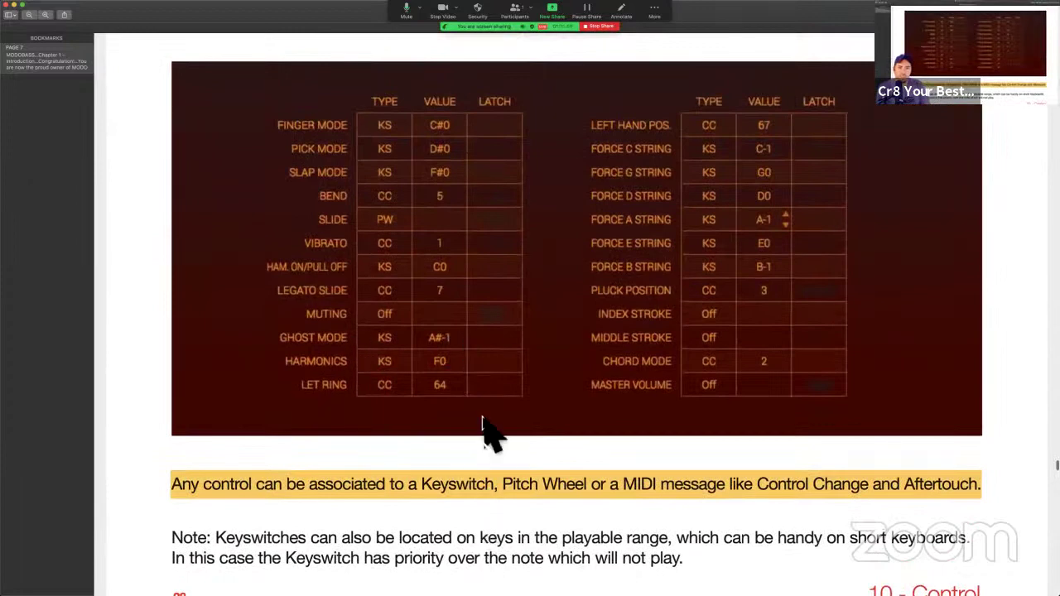
{"action": "scroll", "coordinate": [492, 438], "scroll_direction": "down", "scroll_amount": 3}
Step: Switch to Logic Pro and load MODO BASS's 90s Funk preset from the Finger category
{"action": "key", "text": "super+Tab"}
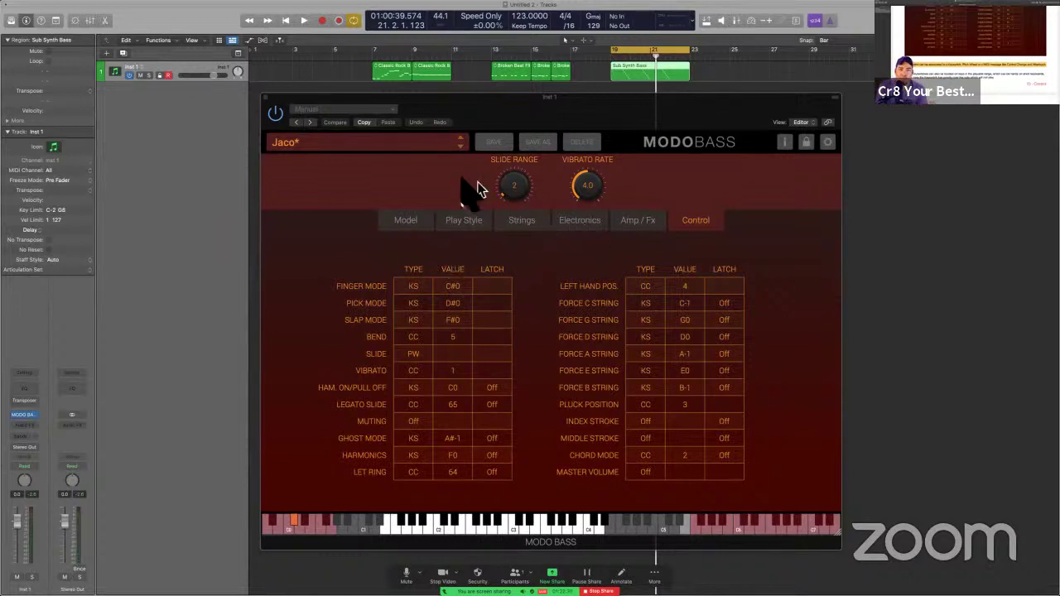
{"action": "left_click", "coordinate": [379, 142]}
{"action": "mouse_move", "coordinate": [362, 165]}
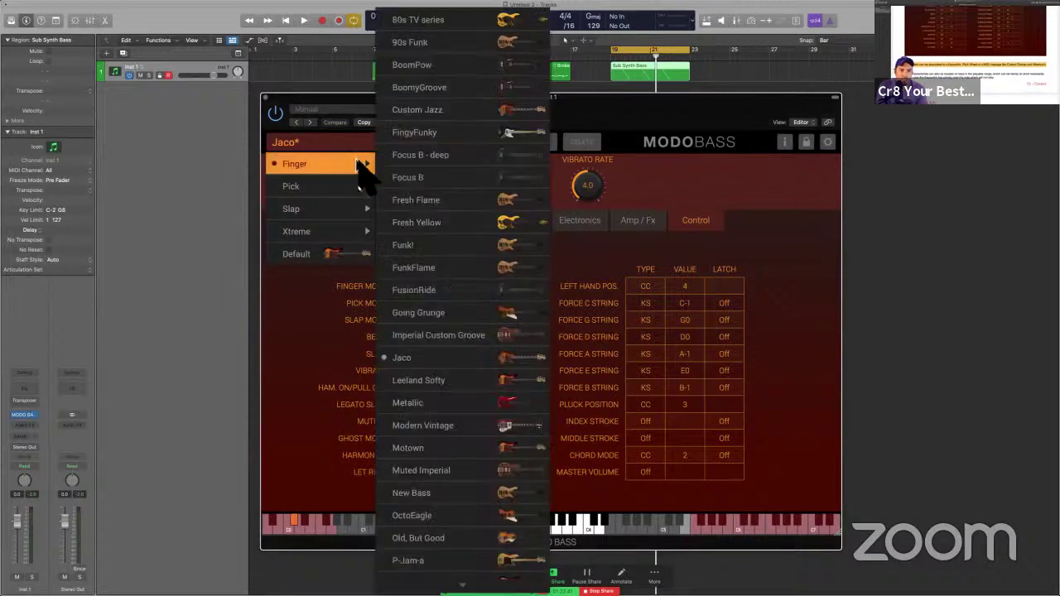
{"action": "left_click", "coordinate": [447, 43]}
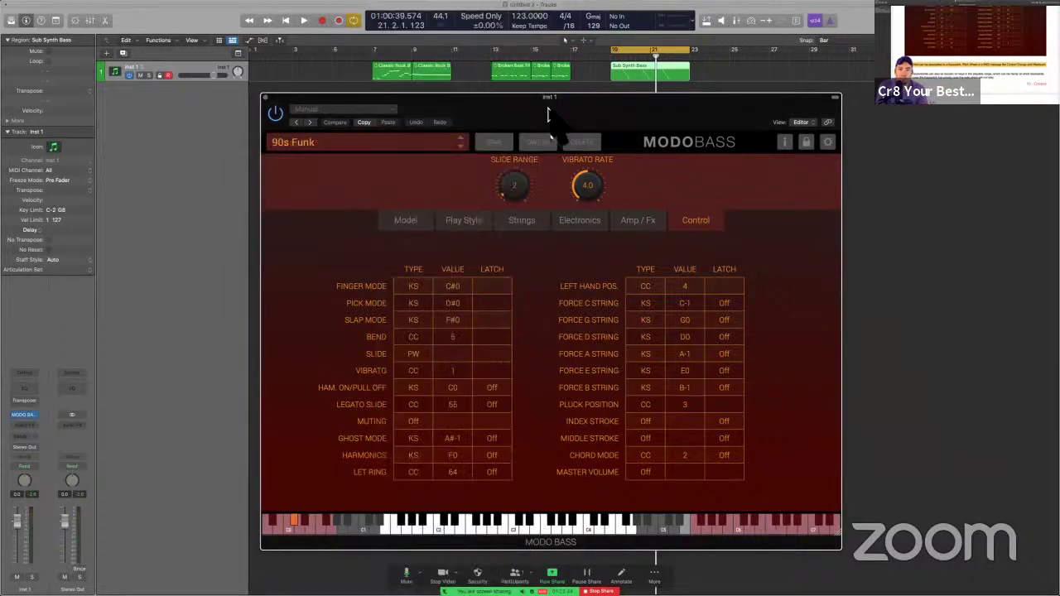
Step: Set the cycle range to the two Classic Rock regions and audition them with the 90s Funk preset
{"action": "left_click_drag", "start_coordinate": [359, 78], "coordinate": [456, 82]}
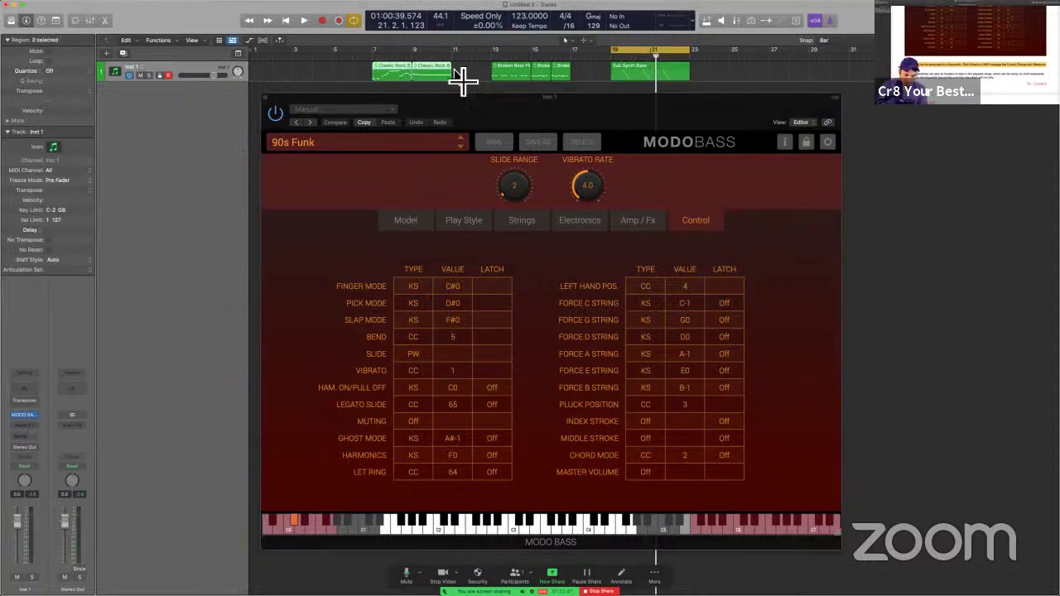
{"action": "key", "text": "super+u"}
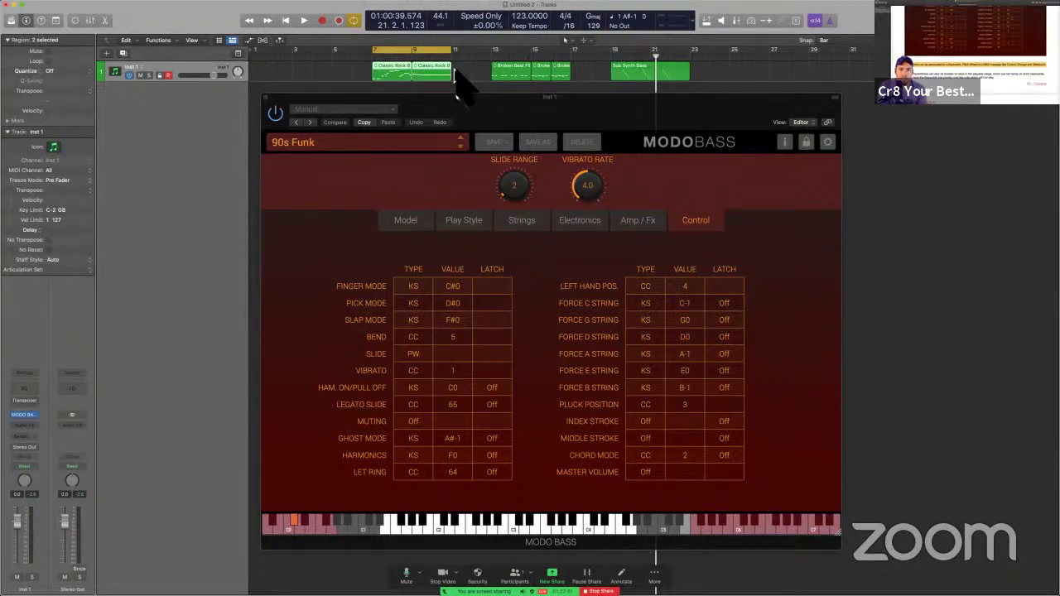
{"action": "key", "text": "space"}
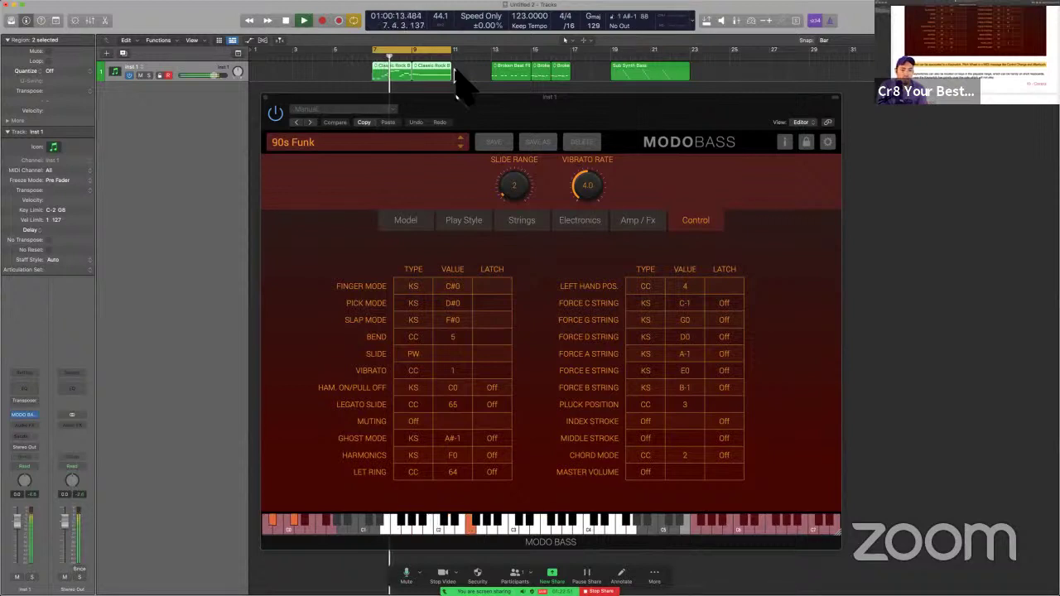
{"action": "key", "text": "space"}
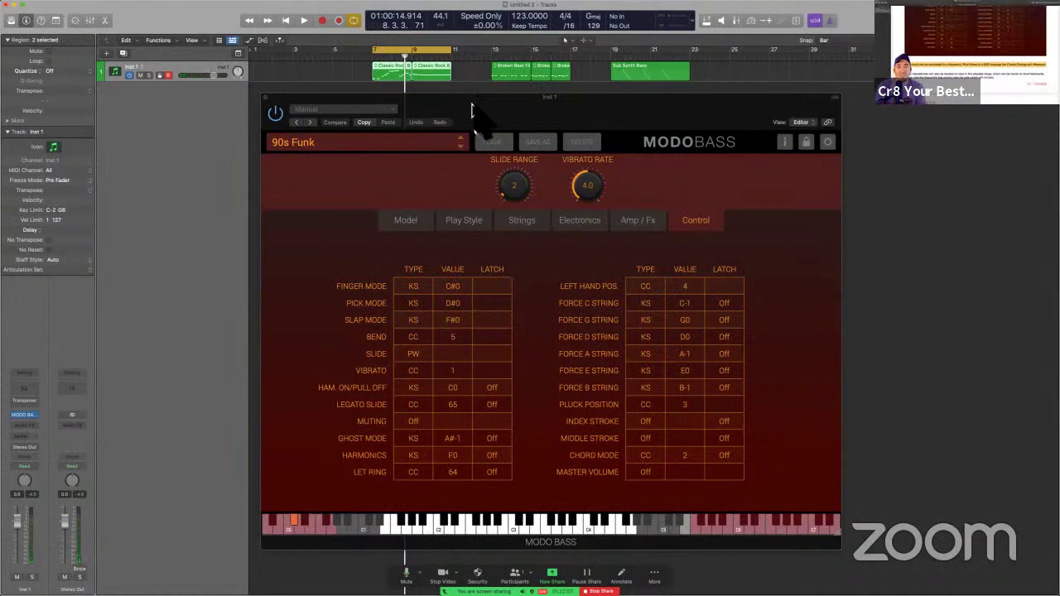
Step: Move the MODO BASS window slightly clear of the track and replay the Classic Rock loop while watching the Control page's keyswitches
{"action": "left_click_drag", "start_coordinate": [470, 110], "coordinate": [472, 123]}
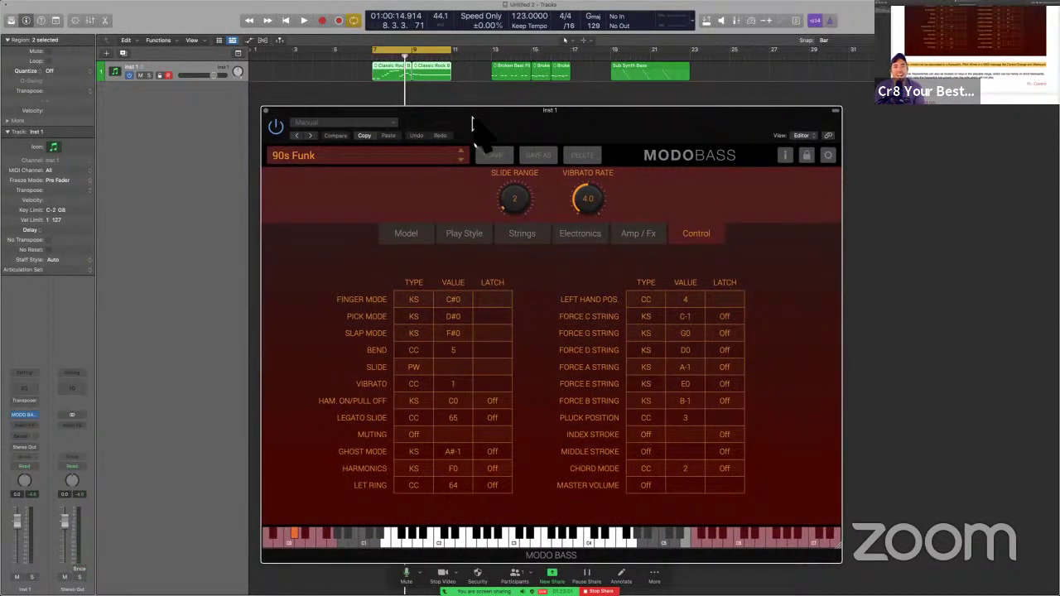
{"action": "key", "text": "space"}
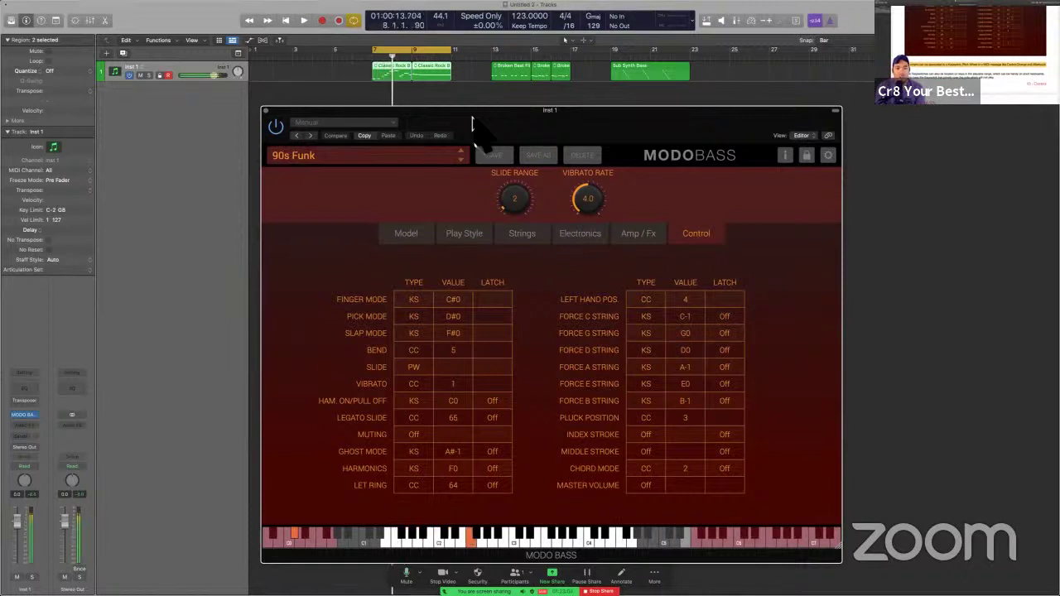
{"action": "key", "text": "space"}
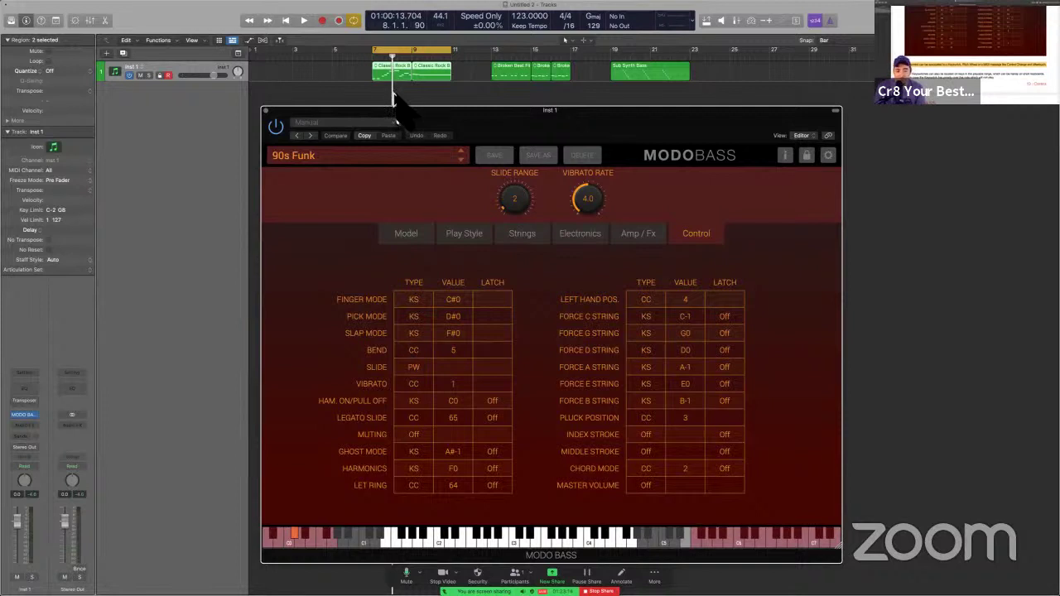
{"action": "key", "text": "space"}
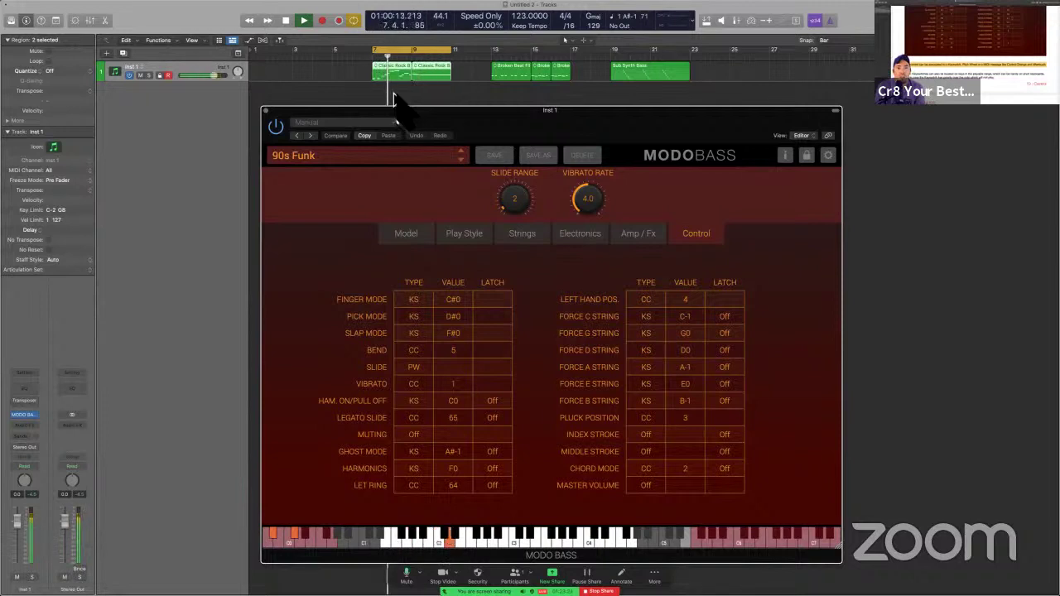
{"action": "key", "text": "space"}
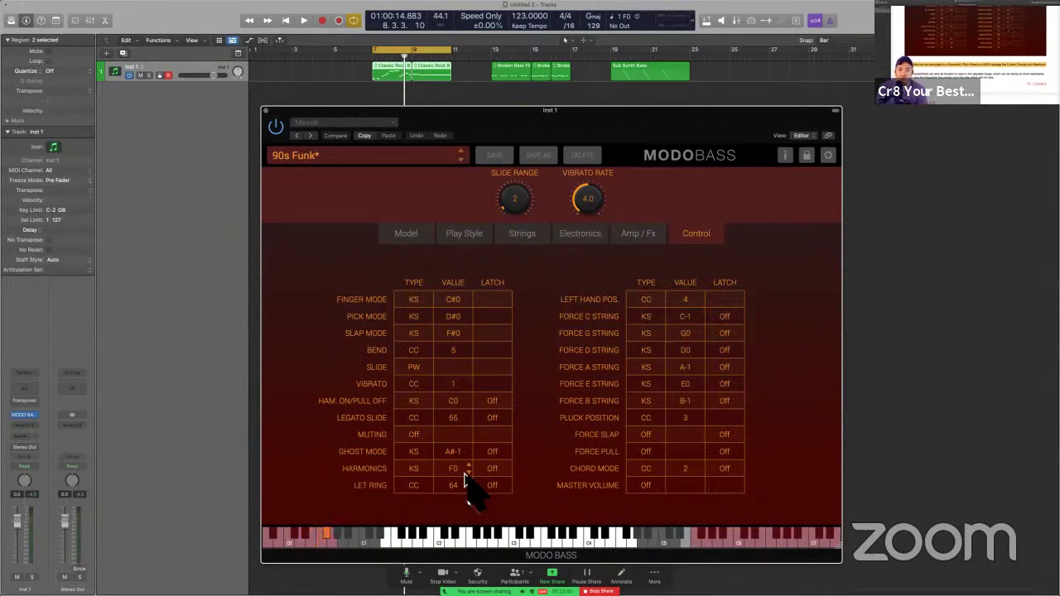
Step: Audition the Classic Rock loop in Slap mode and again in Finger mode on the Control page
{"action": "key", "text": "space"}
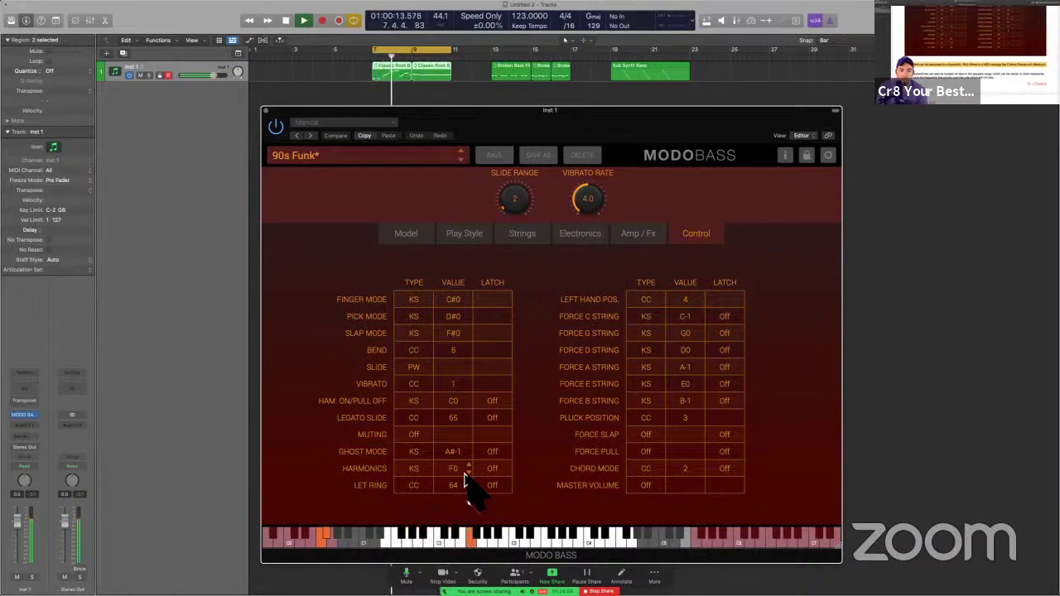
{"action": "key", "text": "space"}
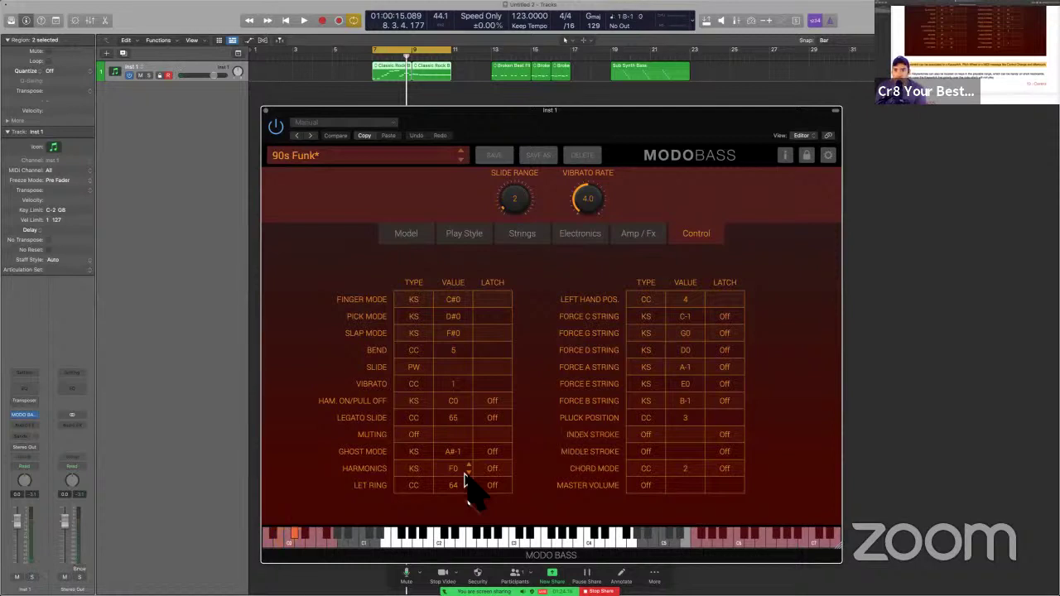
{"action": "key", "text": "space"}
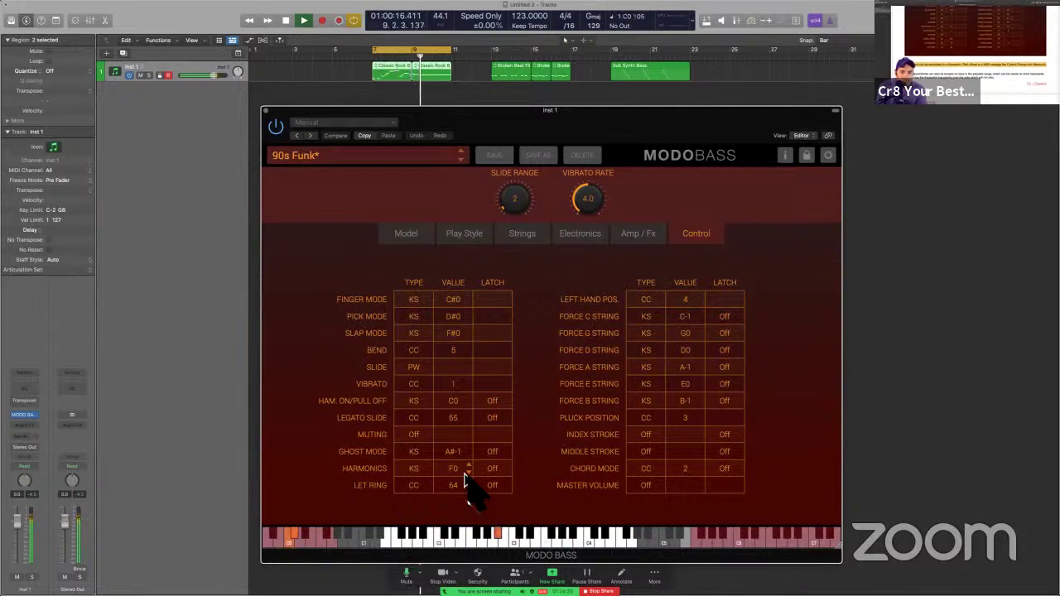
{"action": "key", "text": "space"}
{"action": "key", "text": "space"}
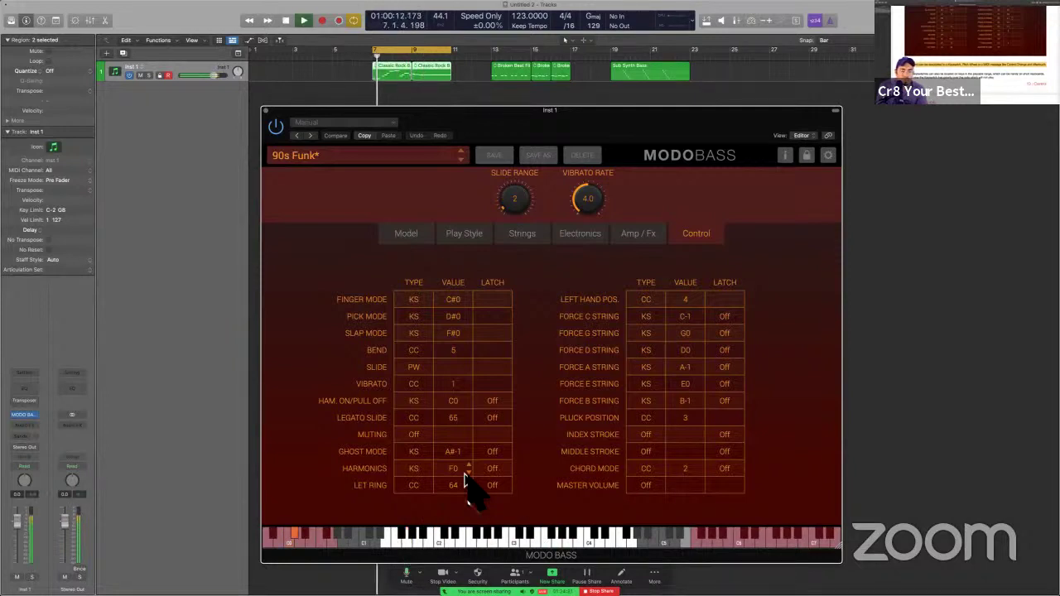
{"action": "key", "text": "space"}
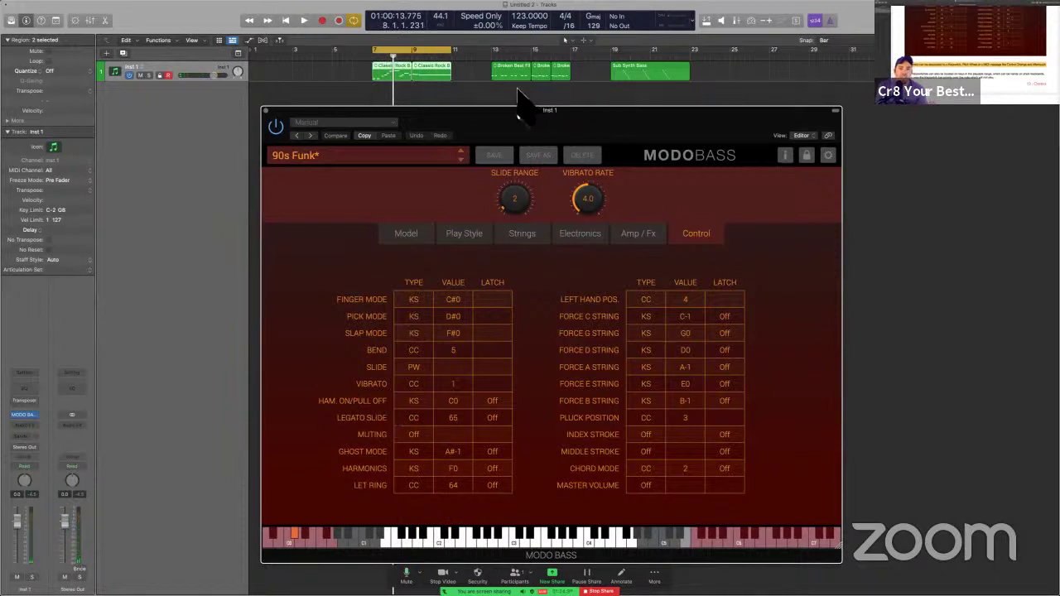
Step: Set the cycle range to the Sub Synth Bass region and audition it with the 90s Funk preset
{"action": "left_click_drag", "start_coordinate": [515, 87], "coordinate": [584, 75]}
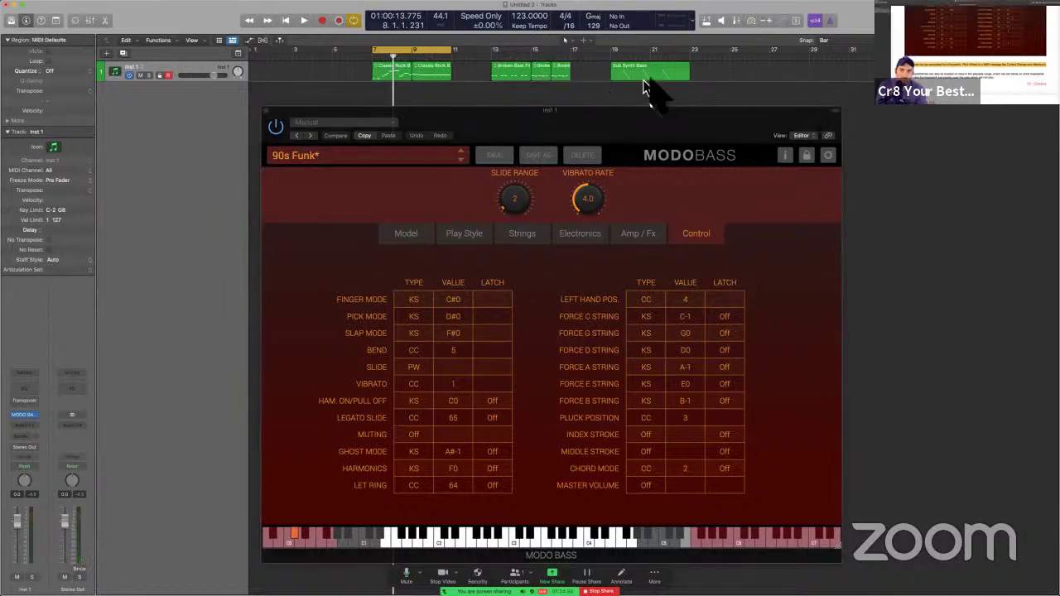
{"action": "left_click", "coordinate": [650, 79]}
{"action": "key", "text": "super+u"}
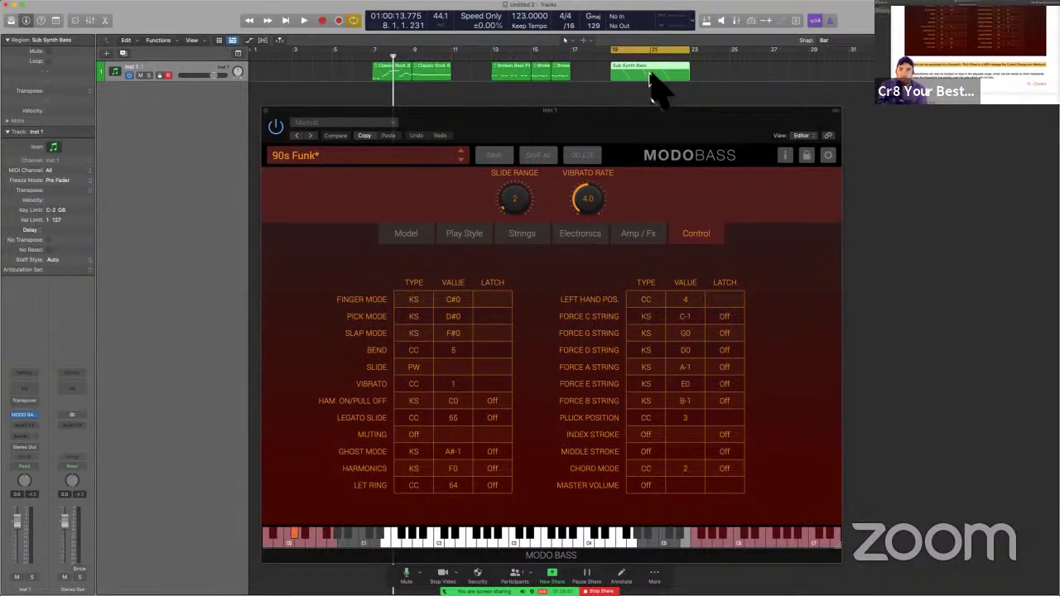
{"action": "key", "text": "space"}
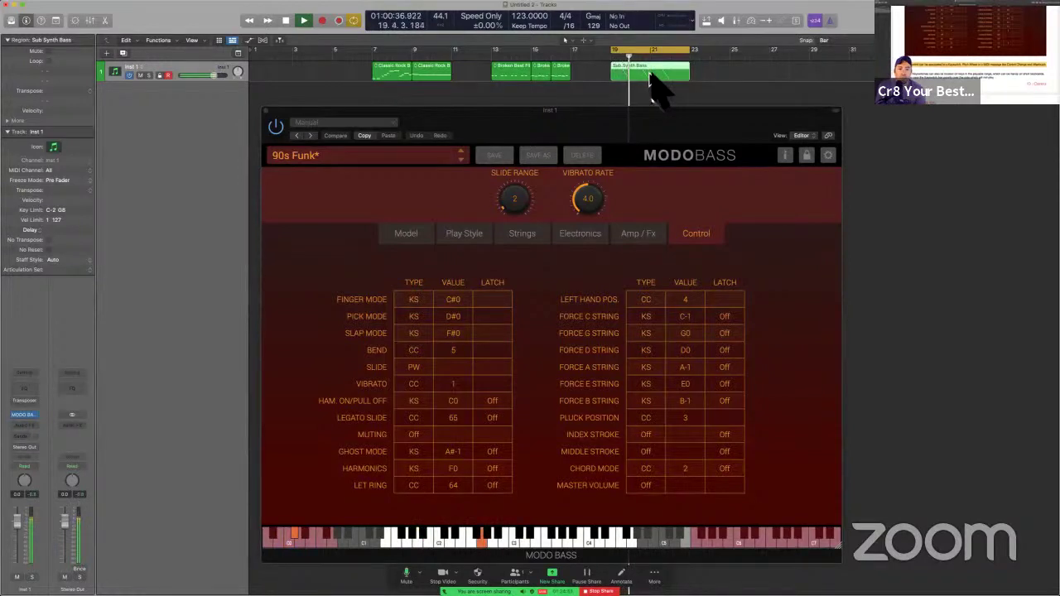
{"action": "key", "text": "space"}
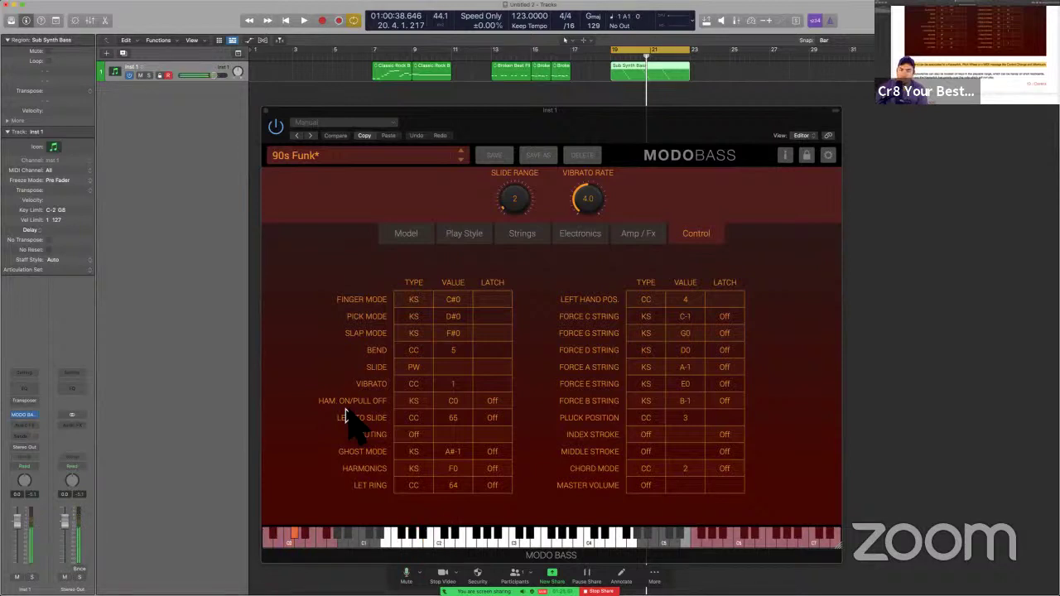
Step: Try the Chord Mode control with its latch on, and turn the latch back off
{"action": "left_click", "coordinate": [733, 469]}
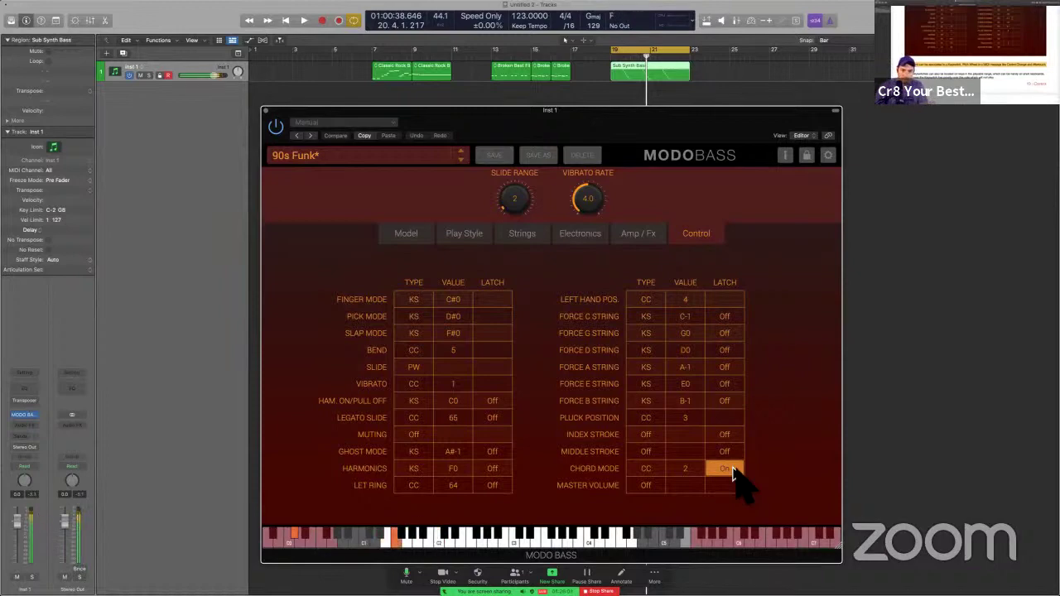
{"action": "left_click", "coordinate": [732, 471]}
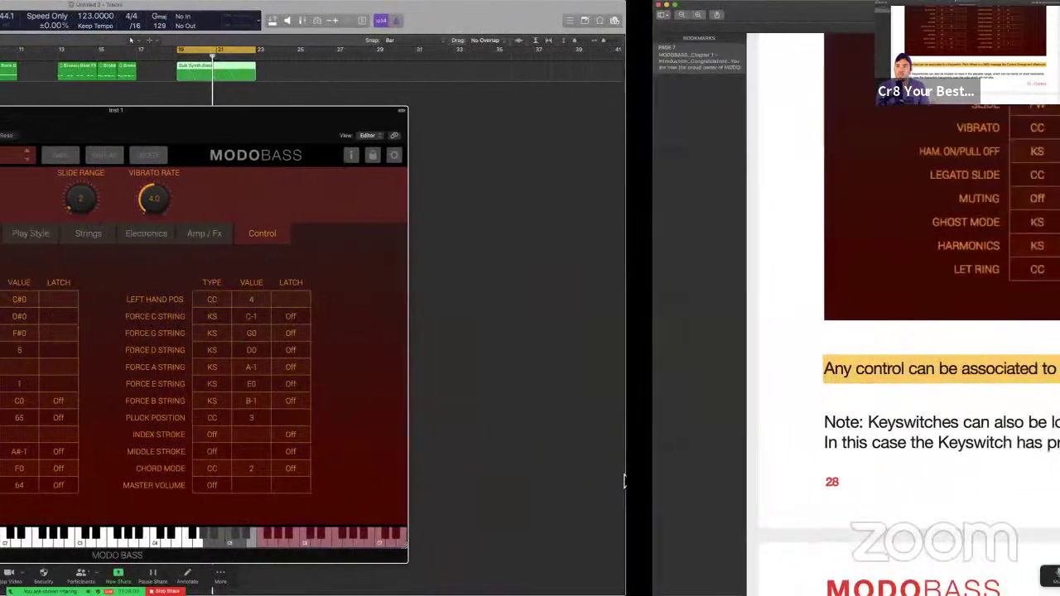
Step: Switch to the MODO BASS user manual and read on to the list of available controls in the Control chapter
{"action": "scroll", "coordinate": [607, 463], "scroll_direction": "down", "scroll_amount": 10}
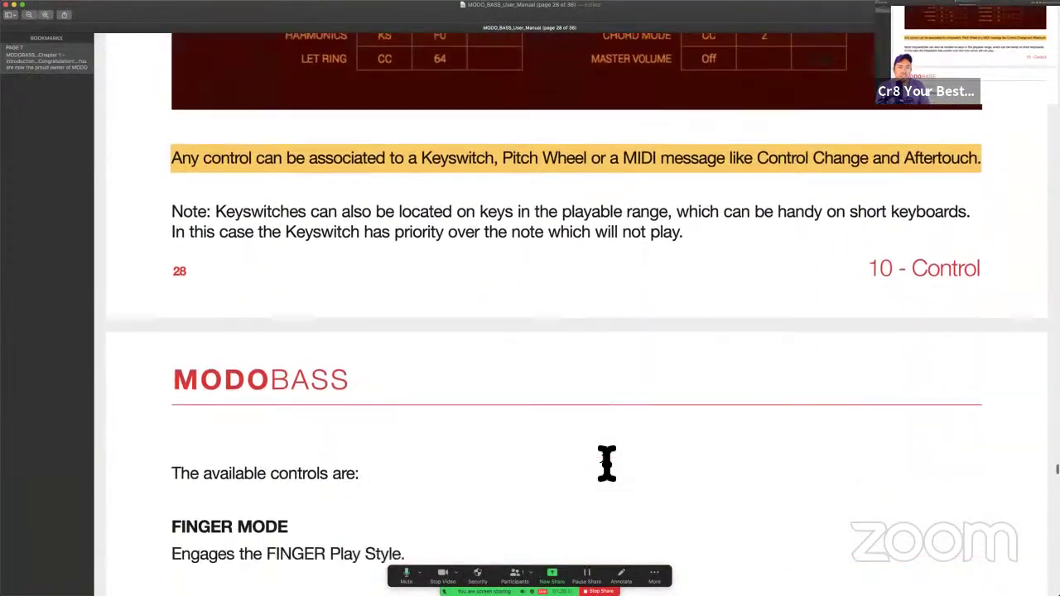